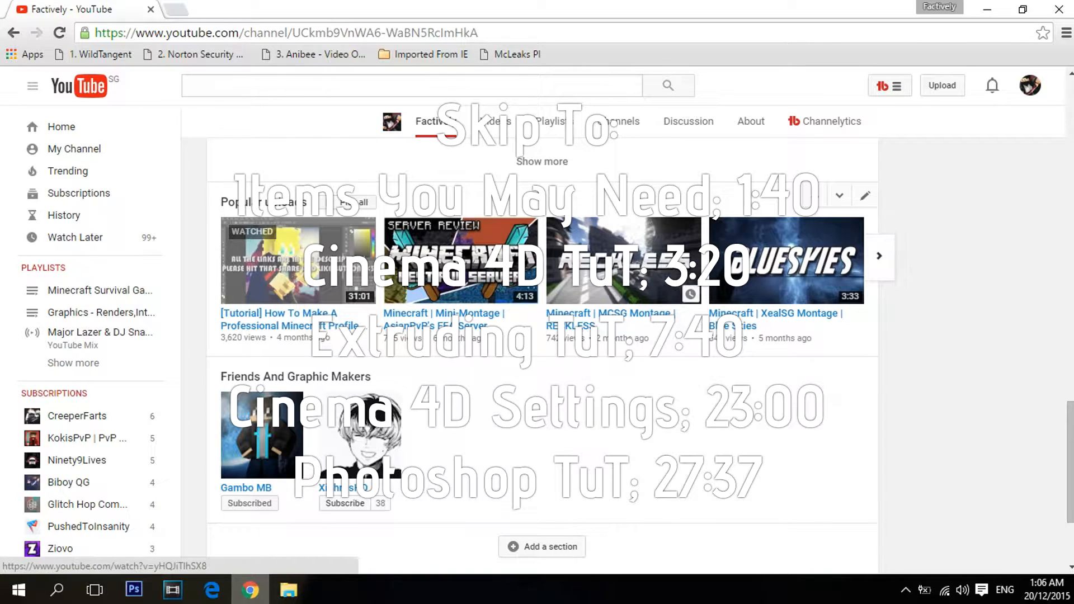
# Step: Open the Minecraft profile picture tutorial from the popular uploads and review its full description with the download links
pyautogui.click(298, 268)
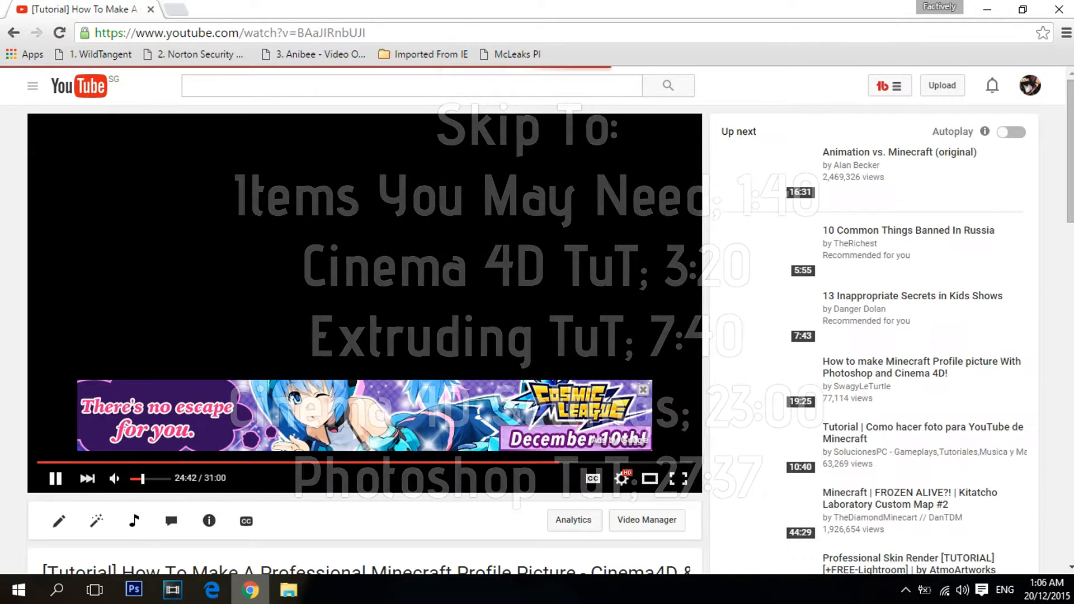
pyautogui.scroll(-8, 537, 335)
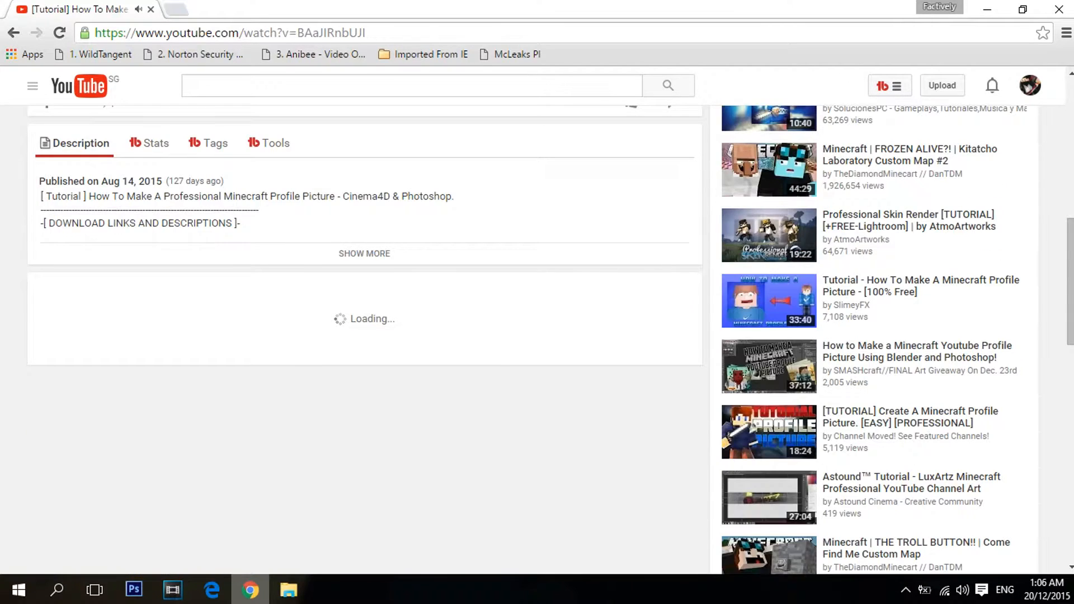
pyautogui.scroll(3, 632, 259)
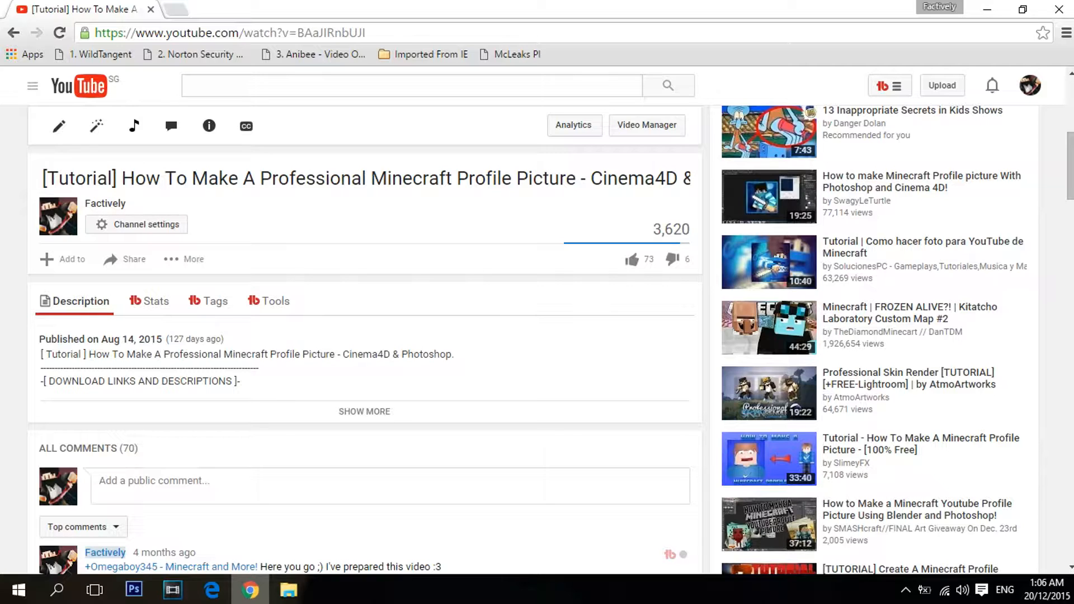
pyautogui.scroll(8, 364, 336)
pyautogui.scroll(-5, 364, 336)
pyautogui.scroll(-6, 364, 290)
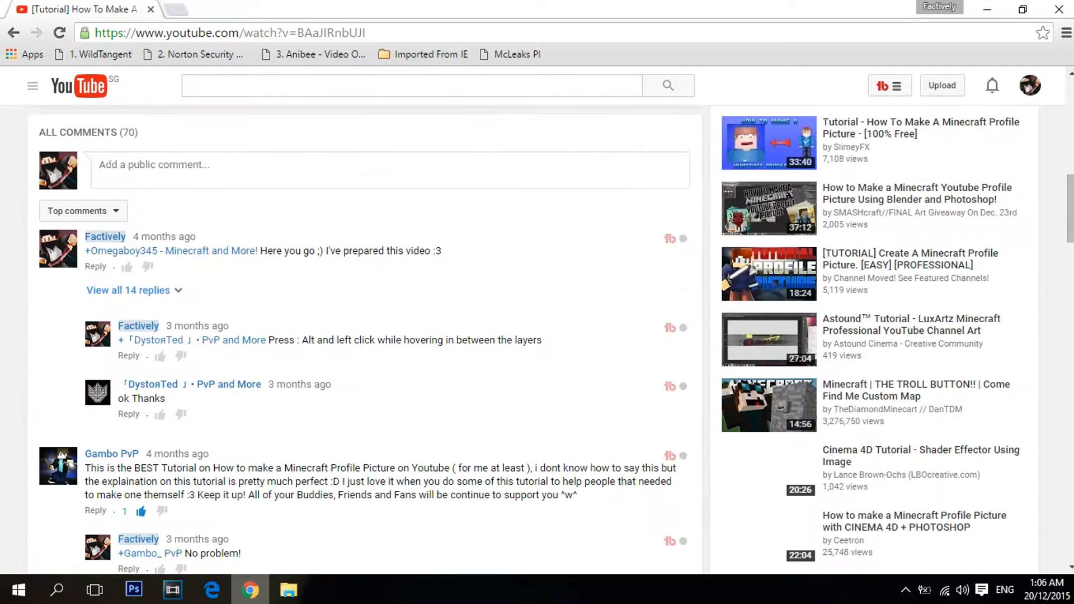
pyautogui.scroll(2, 365, 291)
pyautogui.click(364, 252)
pyautogui.scroll(-6, 364, 291)
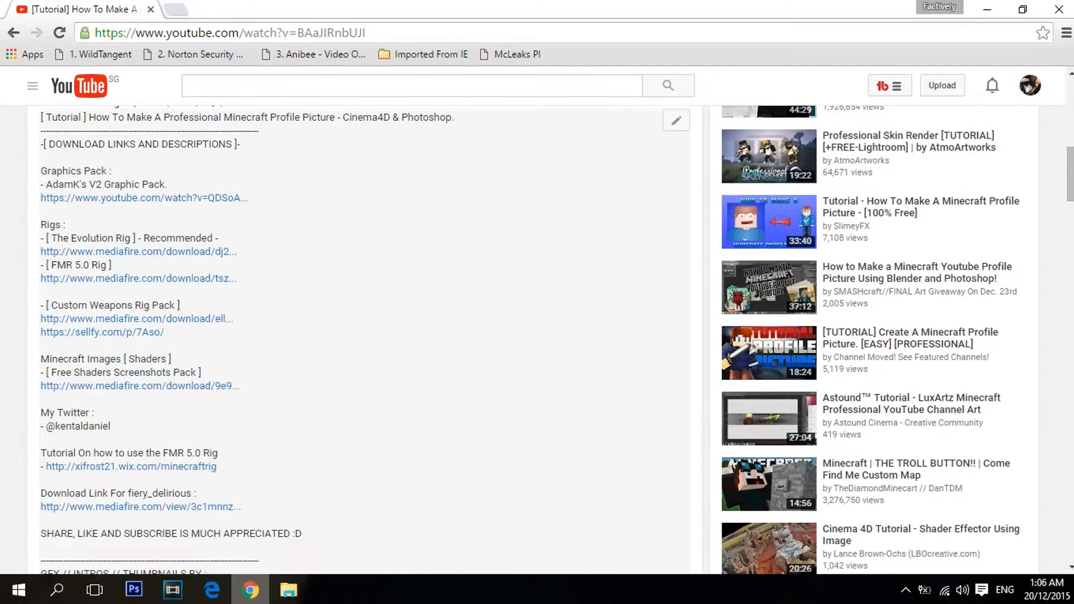
pyautogui.scroll(6, 364, 291)
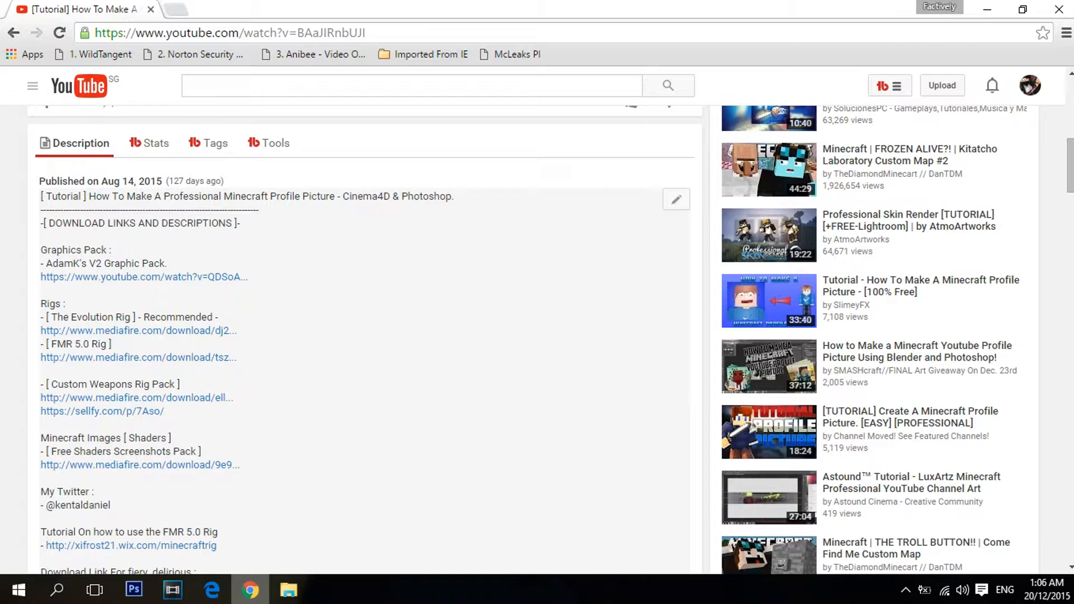
# Step: Read through the viewer comments below the tutorial video, highlighting the one about a noob Minecraft profile picture
pyautogui.scroll(-15, 364, 291)
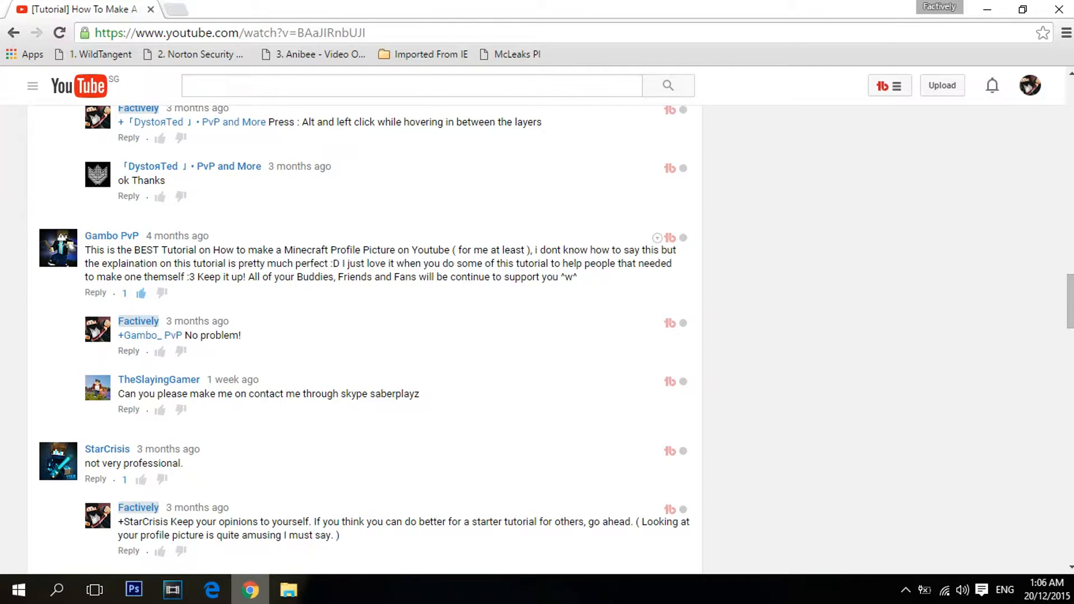
pyautogui.scroll(-10, 364, 291)
pyautogui.scroll(1, 364, 291)
pyautogui.scroll(-6, 364, 291)
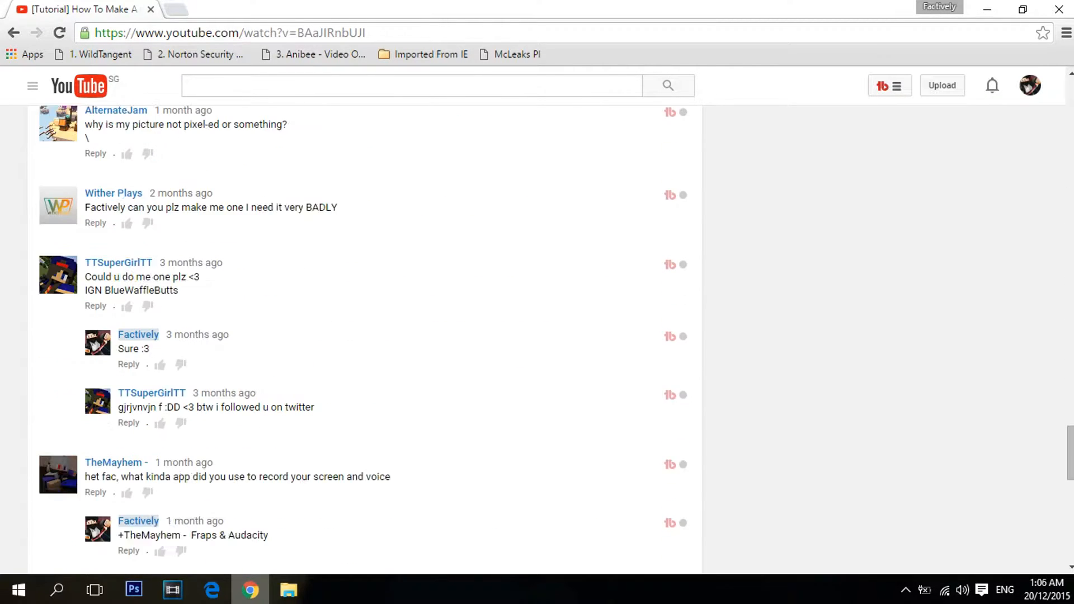
pyautogui.scroll(10, 365, 336)
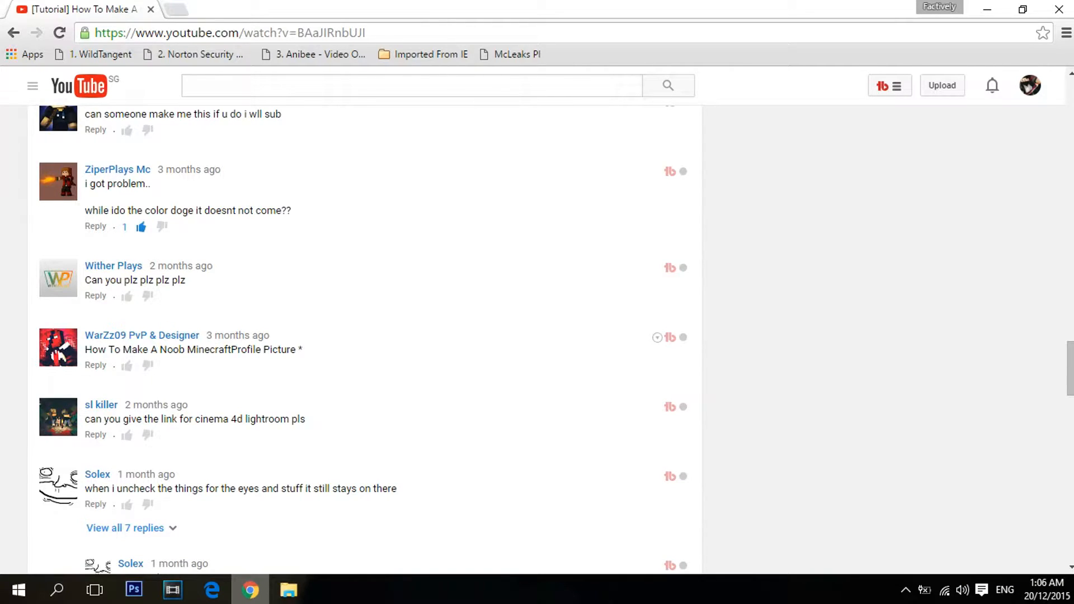
pyautogui.moveTo(303, 349); pyautogui.dragTo(84, 351)
pyautogui.click(218, 241)
pyautogui.scroll(5, 364, 335)
pyautogui.scroll(20, 364, 336)
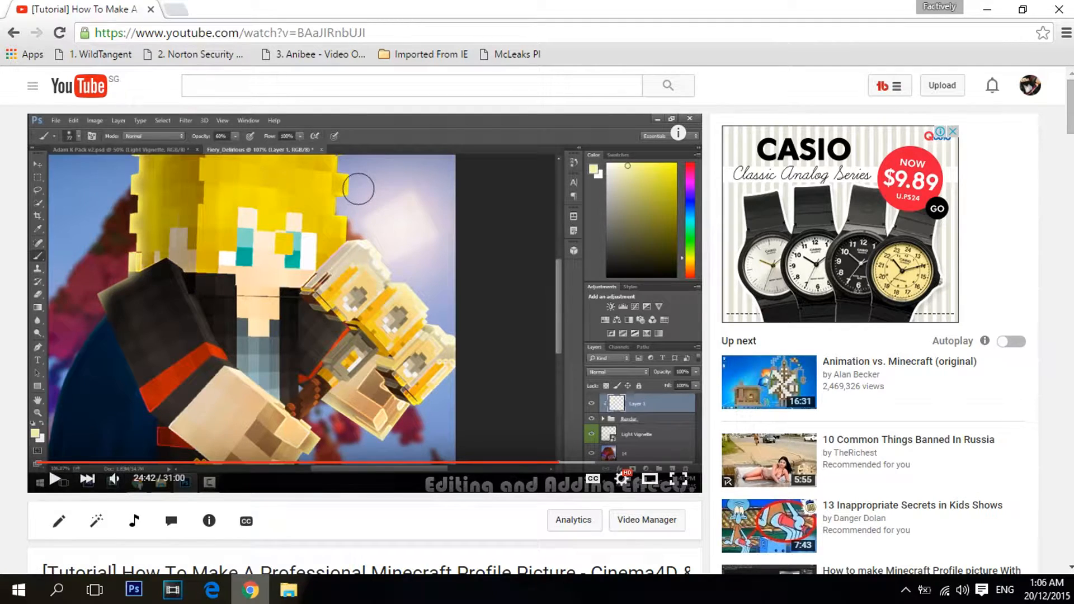
pyautogui.scroll(-3, 538, 319)
pyautogui.scroll(3, 537, 319)
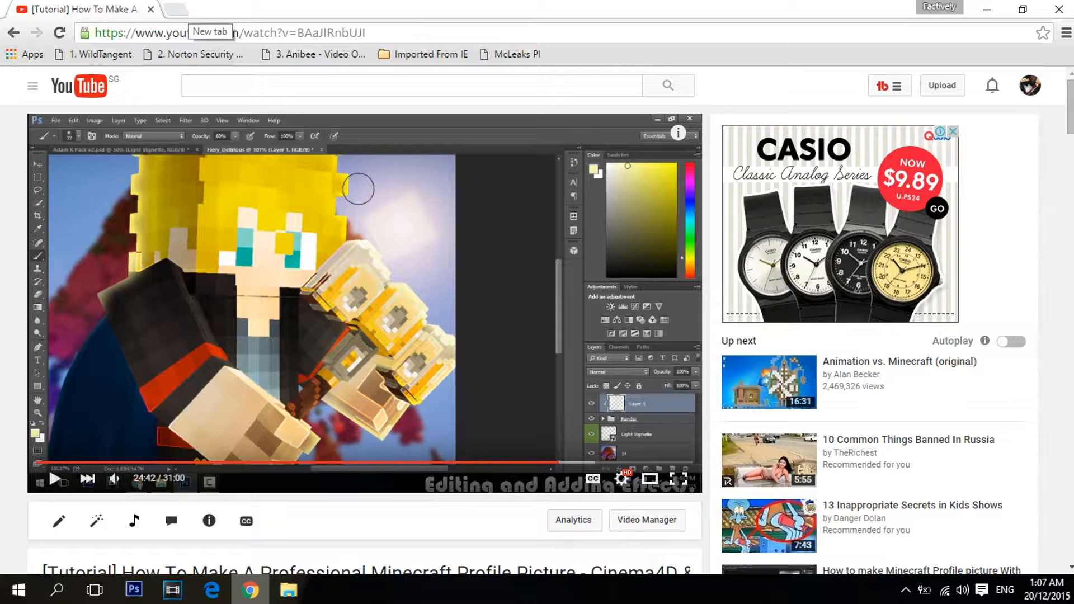
# Step: Switch to File Explorer, go back to the TuT update folder and point out the Minecraft-Lightroom [v2] file
pyautogui.click(288, 589)
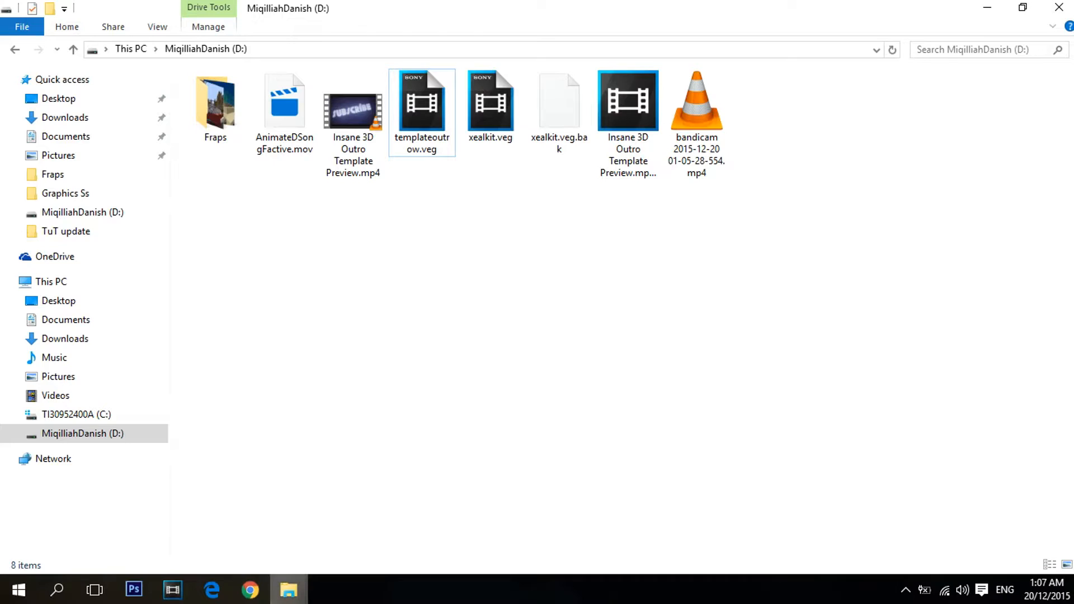
pyautogui.click(15, 49)
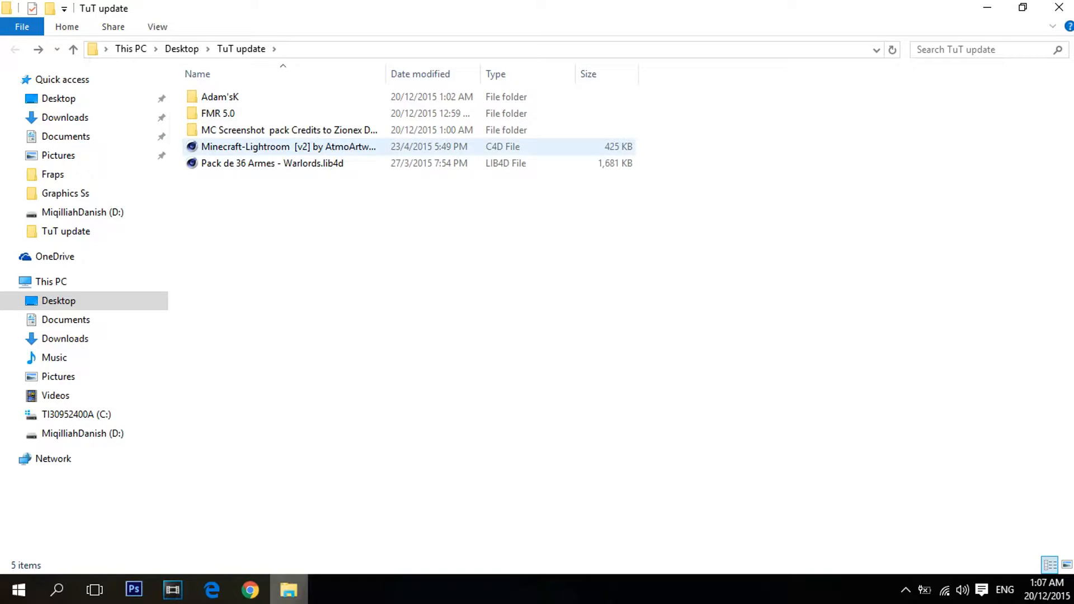
pyautogui.click(336, 146)
pyautogui.click(358, 223)
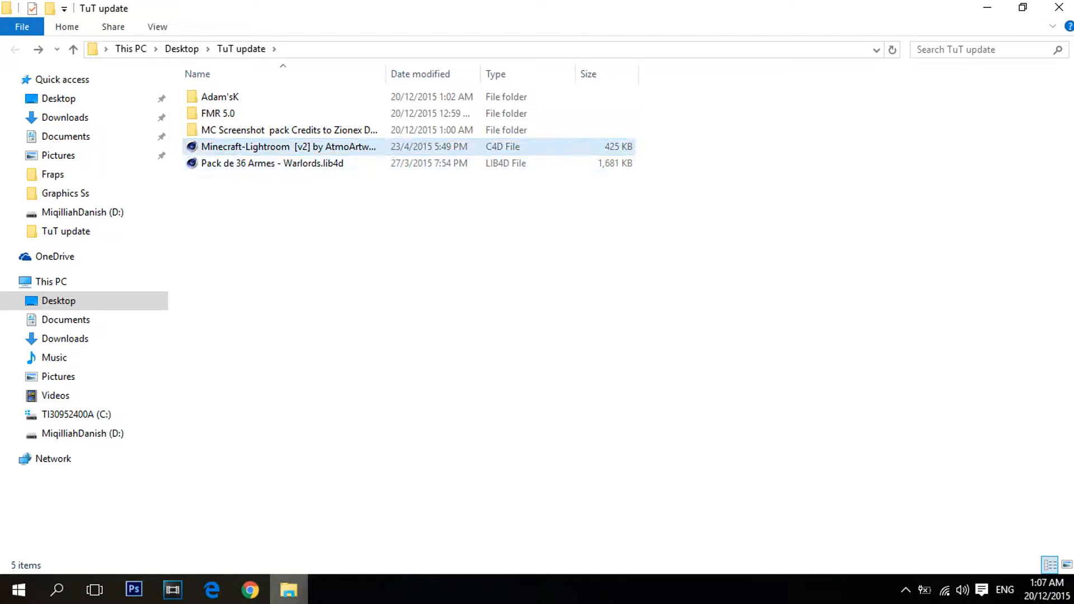
pyautogui.click(336, 147)
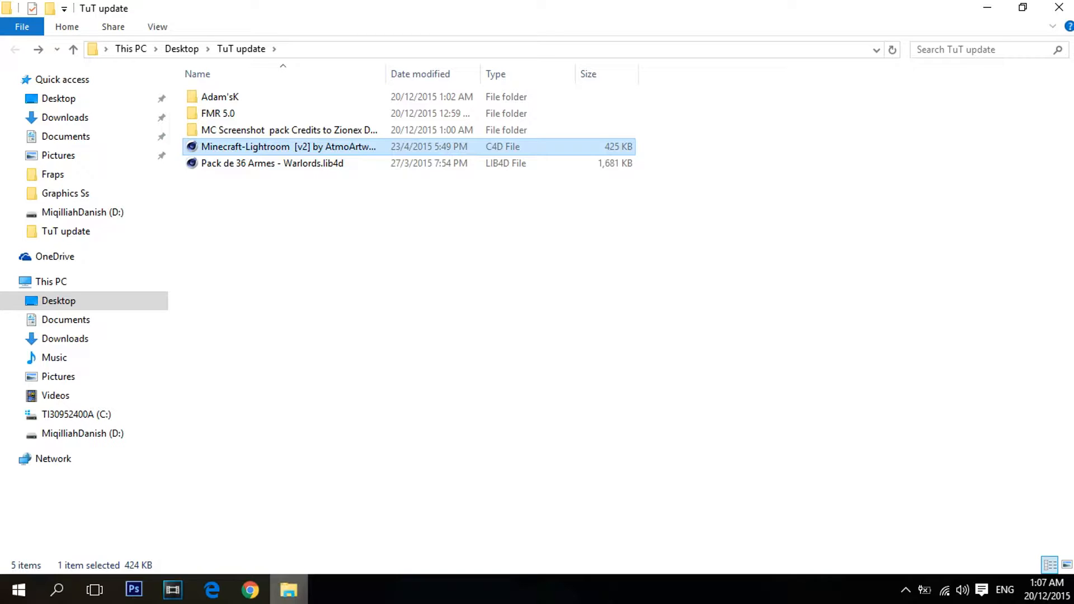
pyautogui.click(403, 224)
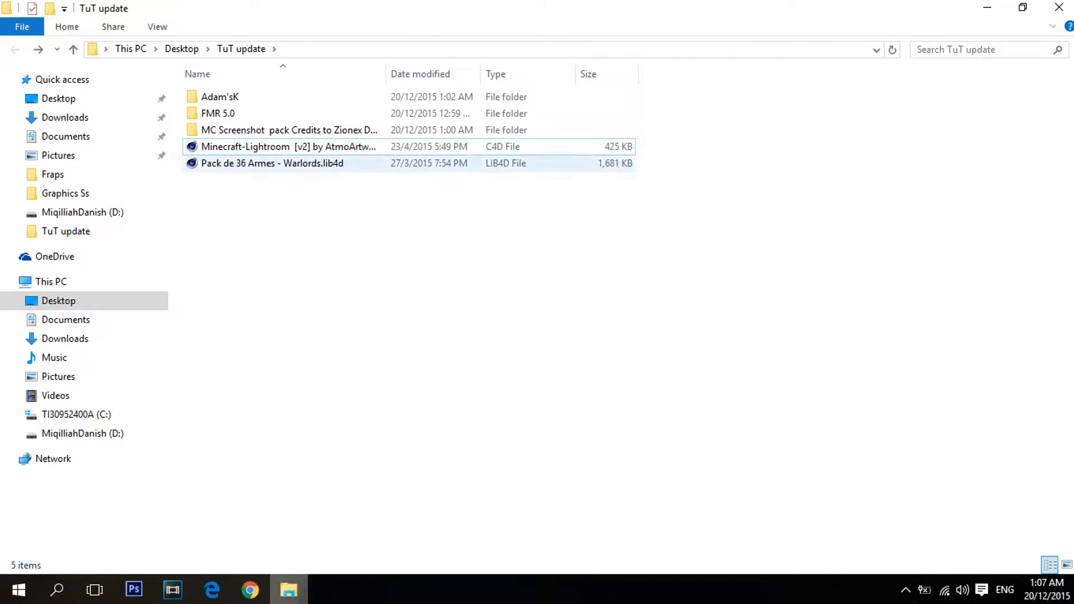
# Step: Inspect the contents of the Adam'sK graphics pack folder and return to the TuT update folder
pyautogui.doubleClick(251, 97)
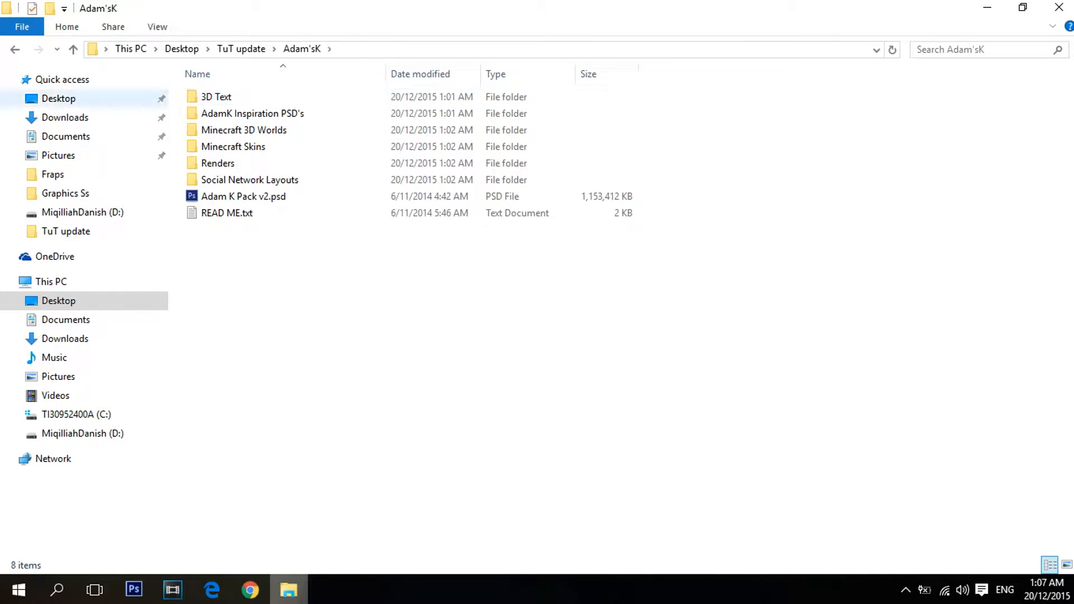
pyautogui.click(15, 49)
pyautogui.doubleClick(251, 96)
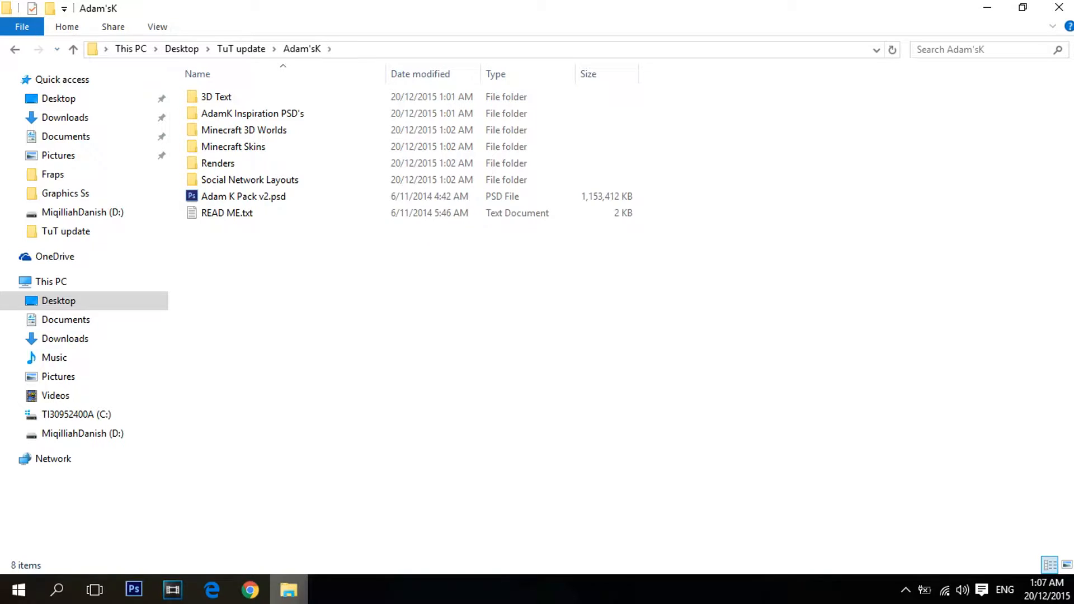
pyautogui.click(15, 49)
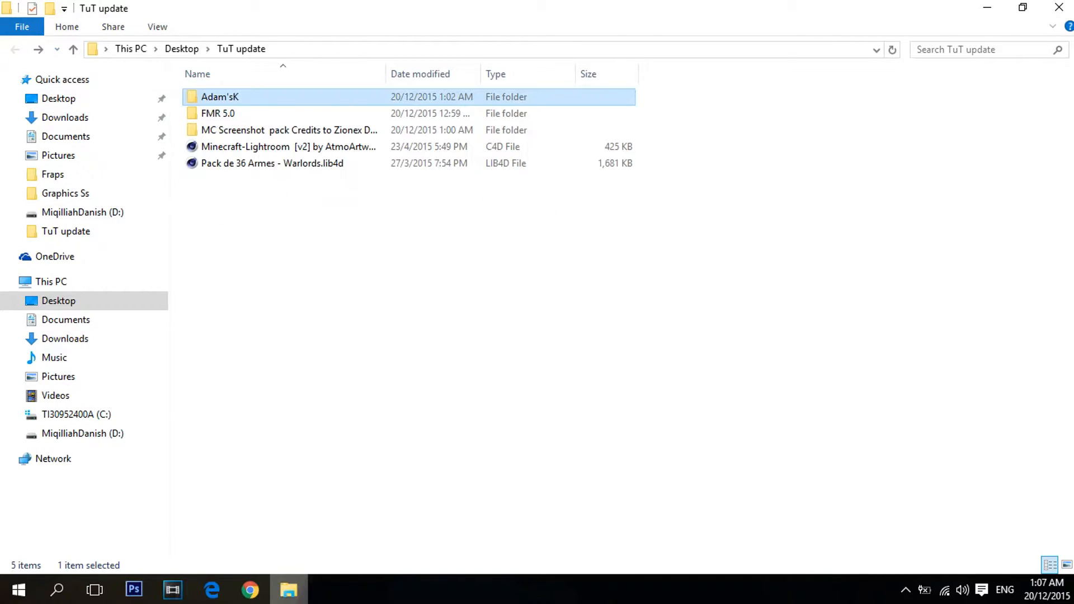
pyautogui.press('Return')
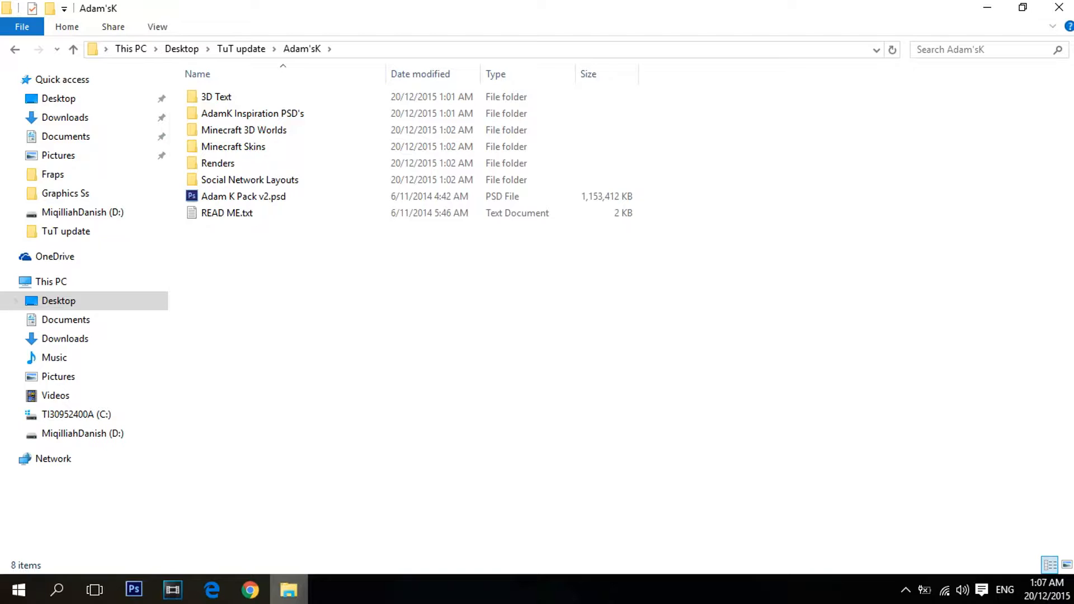
pyautogui.hotkey('alt', 'Left')
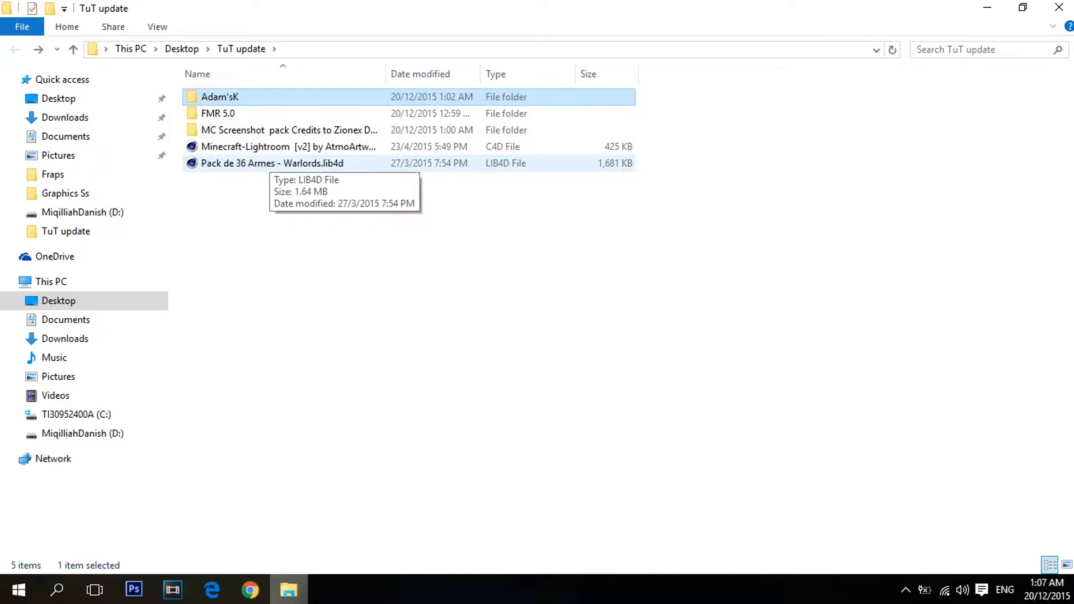
# Step: Look through the FMR 5.0 rig folder and the Adam'sK folder, ending back in TuT update
pyautogui.doubleClick(246, 114)
pyautogui.hotkey('alt', 'Left')
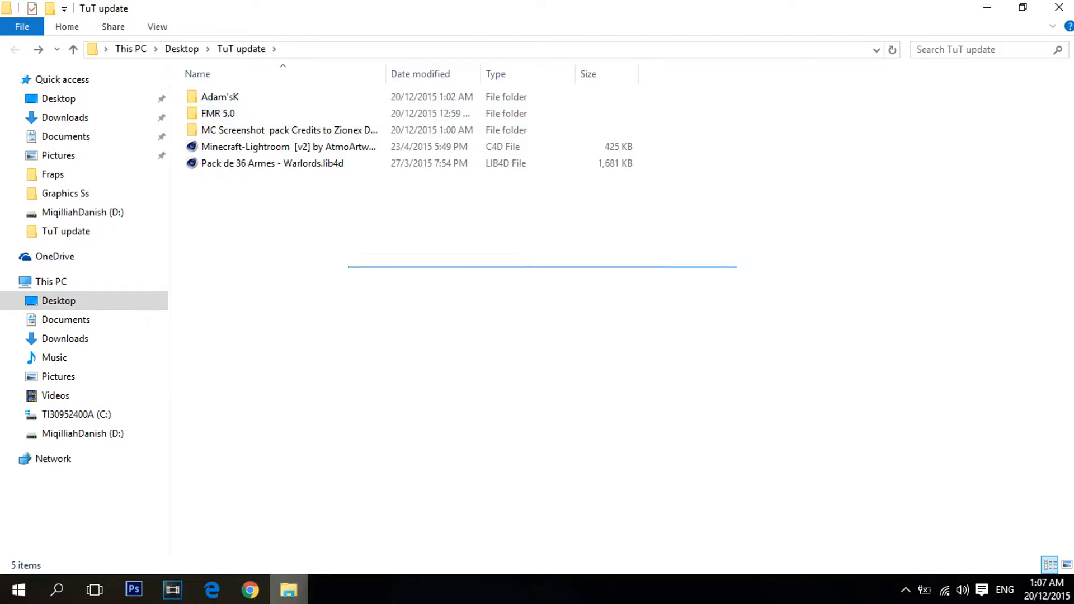
pyautogui.doubleClick(224, 96)
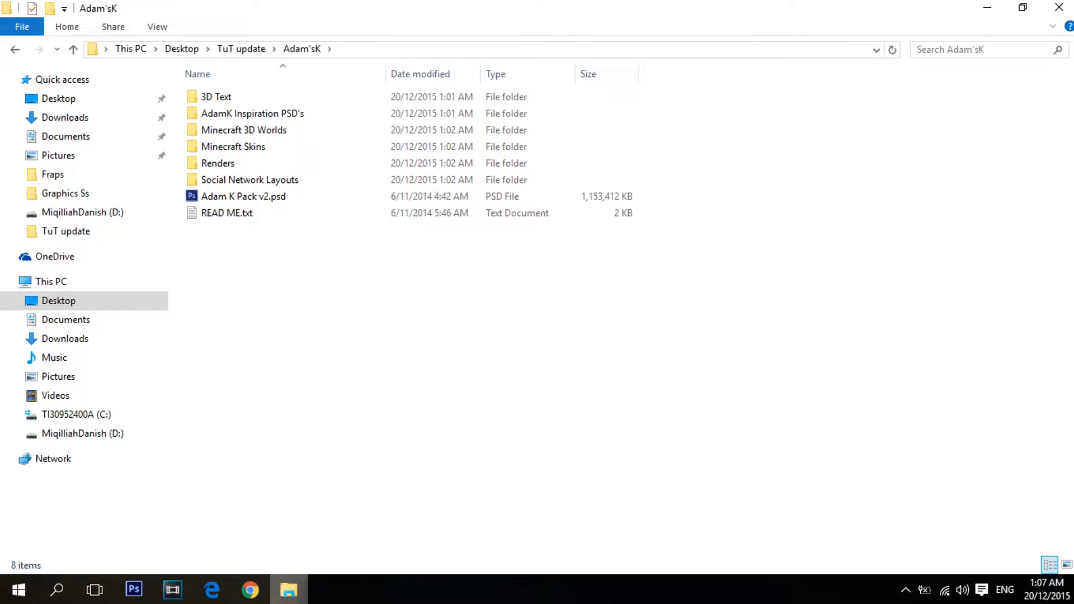
pyautogui.hotkey('alt', 'Left')
pyautogui.doubleClick(280, 113)
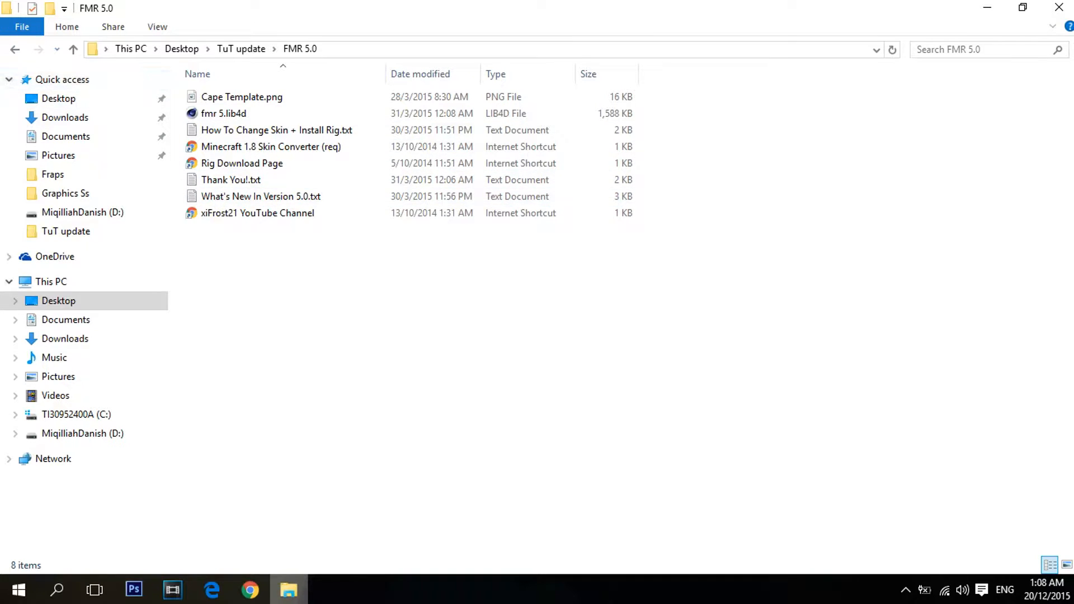
pyautogui.click(15, 49)
# Step: Browse the images in the MC Screenshot pack folder and return to the TuT update folder
pyautogui.doubleClick(252, 130)
pyautogui.scroll(-2, 513, 186)
pyautogui.scroll(2, 512, 186)
pyautogui.scroll(-3, 850, 269)
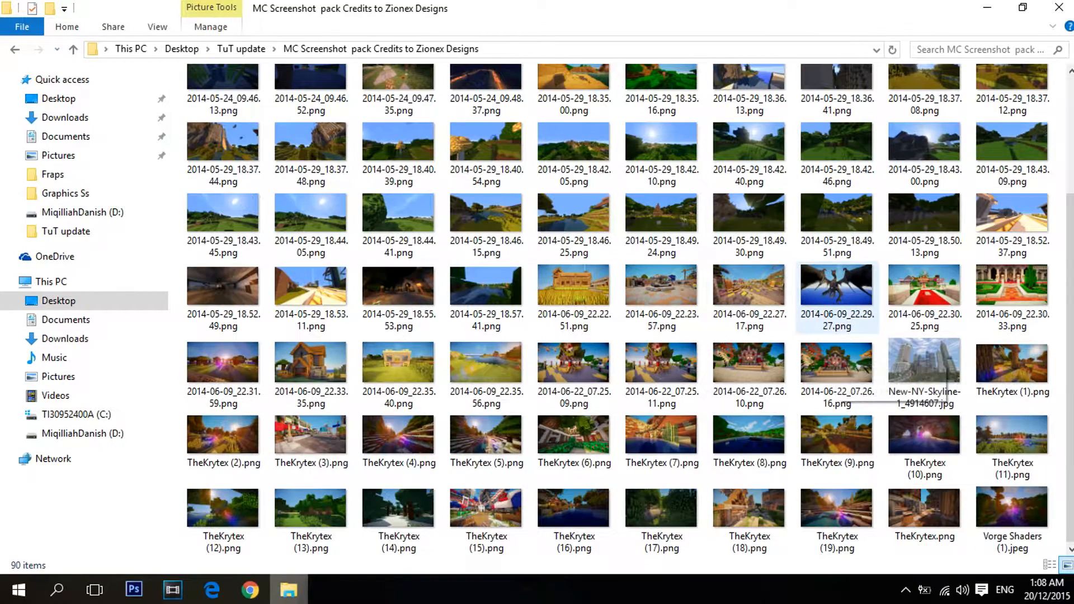
pyautogui.hotkey('alt', 'Left')
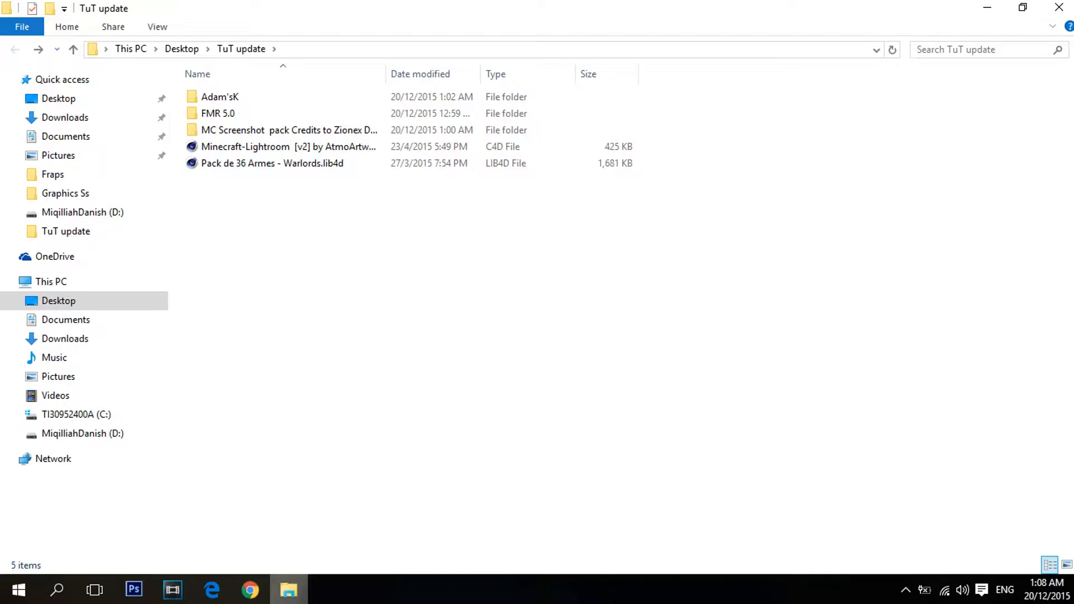
# Step: Open the Minecraft-Lightroom [v2] scene in Cinema 4D and delete its "Text (delete this)" object
pyautogui.click(289, 147)
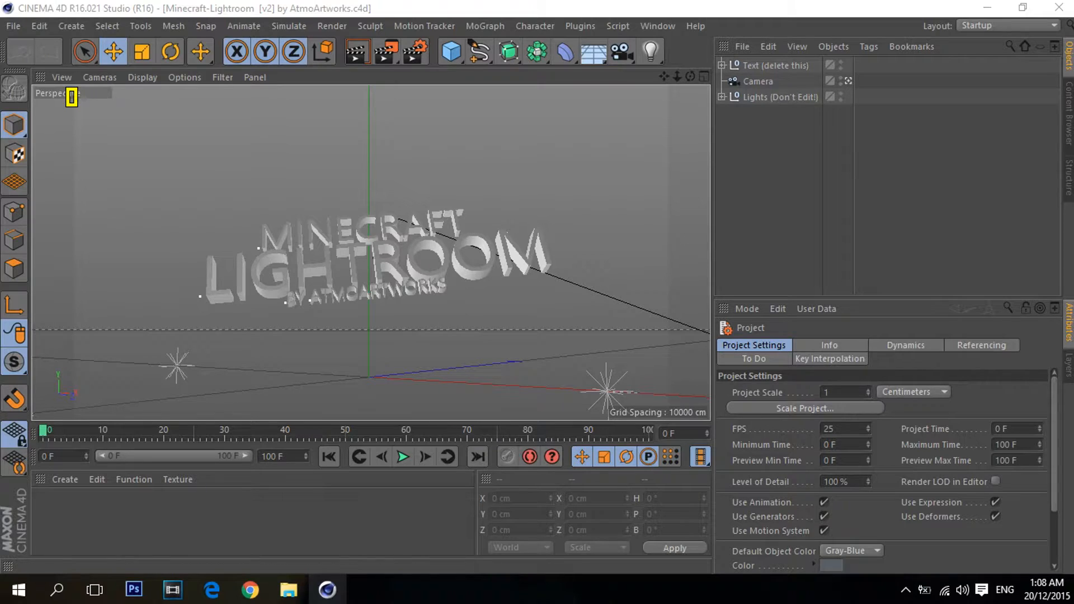
pyautogui.click(776, 66)
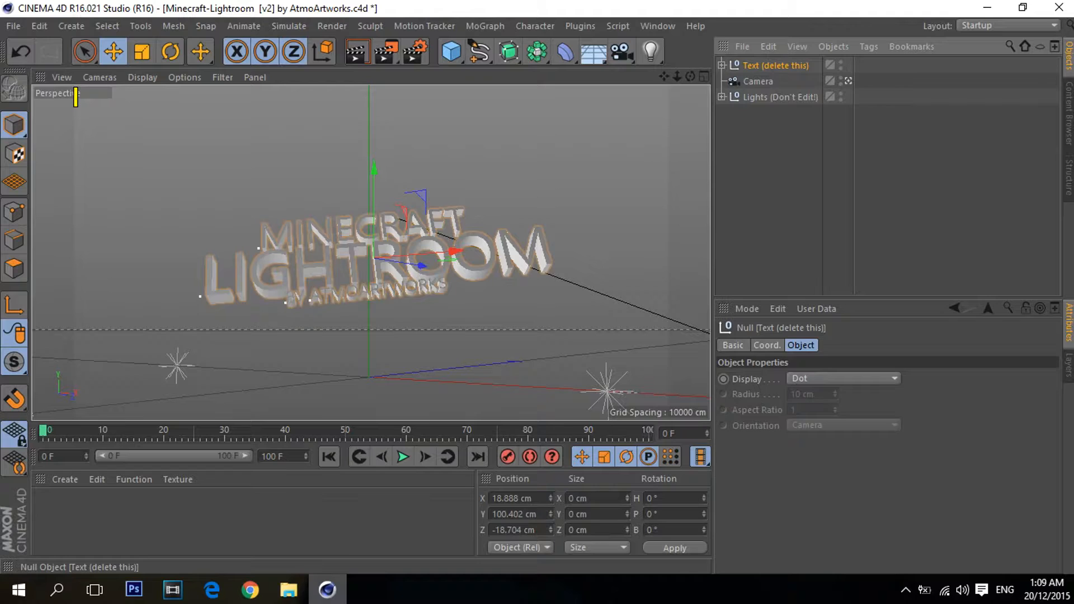
pyautogui.press('Delete')
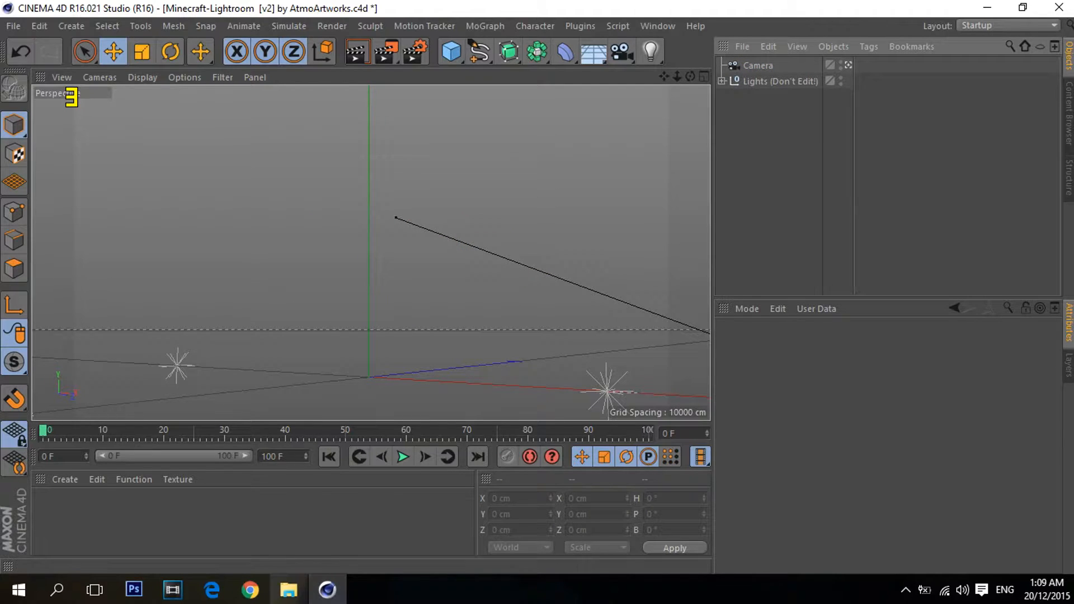
# Step: Load the FMR 5.0 rig from the FMR 5.0 folder into the lightroom scene and minimize the Content Browser
pyautogui.click(288, 590)
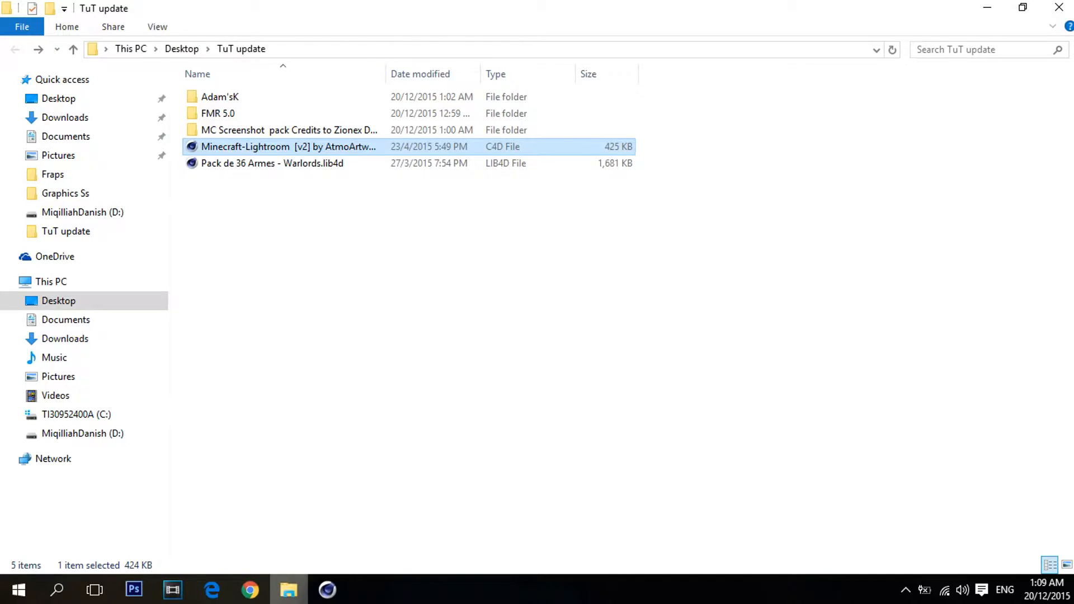
pyautogui.doubleClick(218, 113)
pyautogui.moveTo(266, 110); pyautogui.dragTo(328, 588)
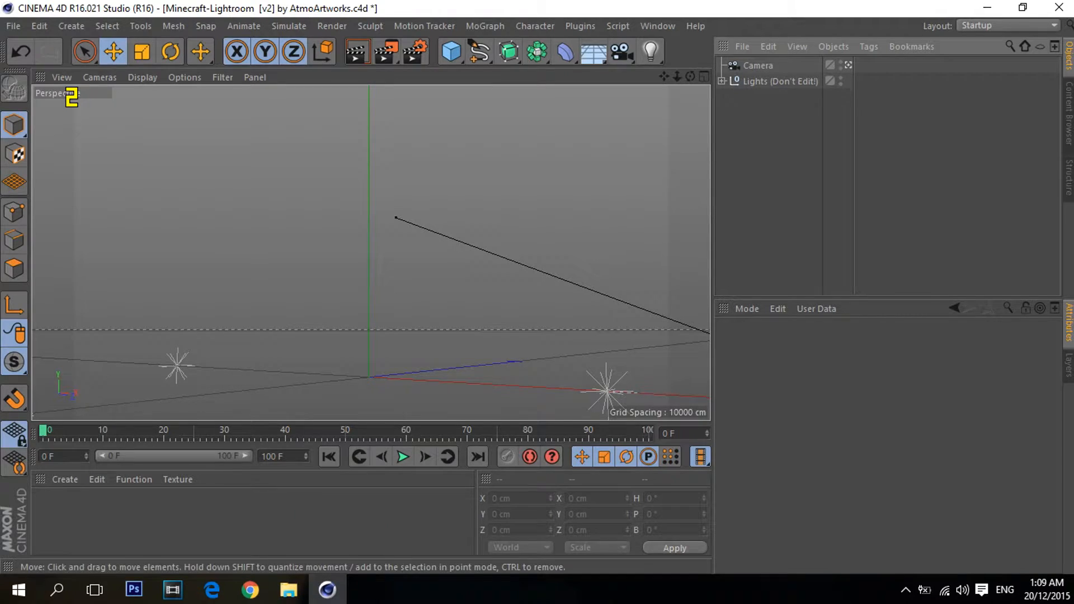
pyautogui.moveTo(71, 96); pyautogui.dragTo(71, 97)
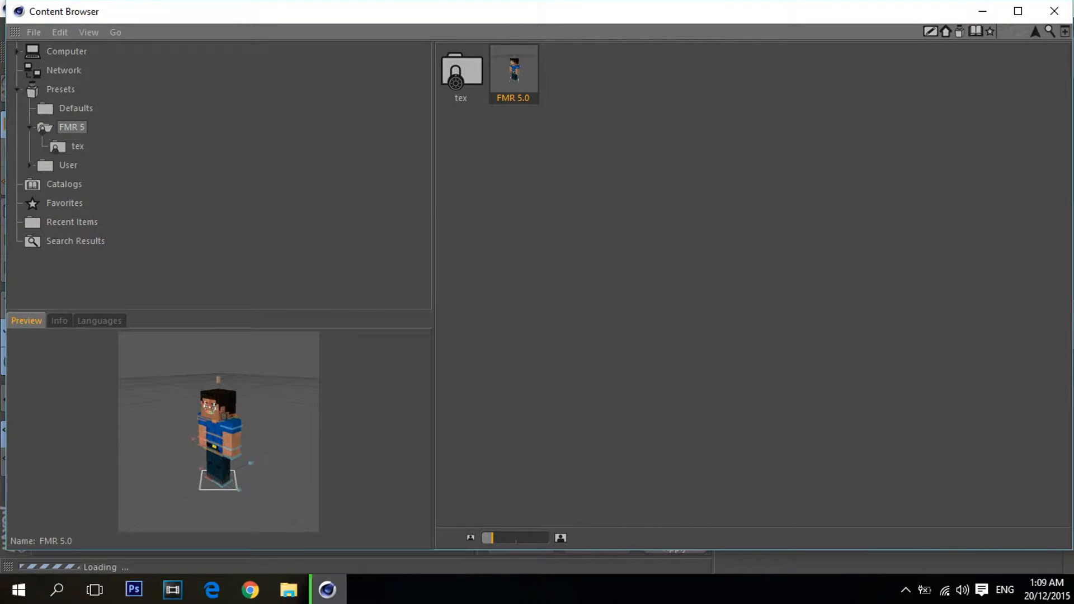
pyautogui.click(983, 12)
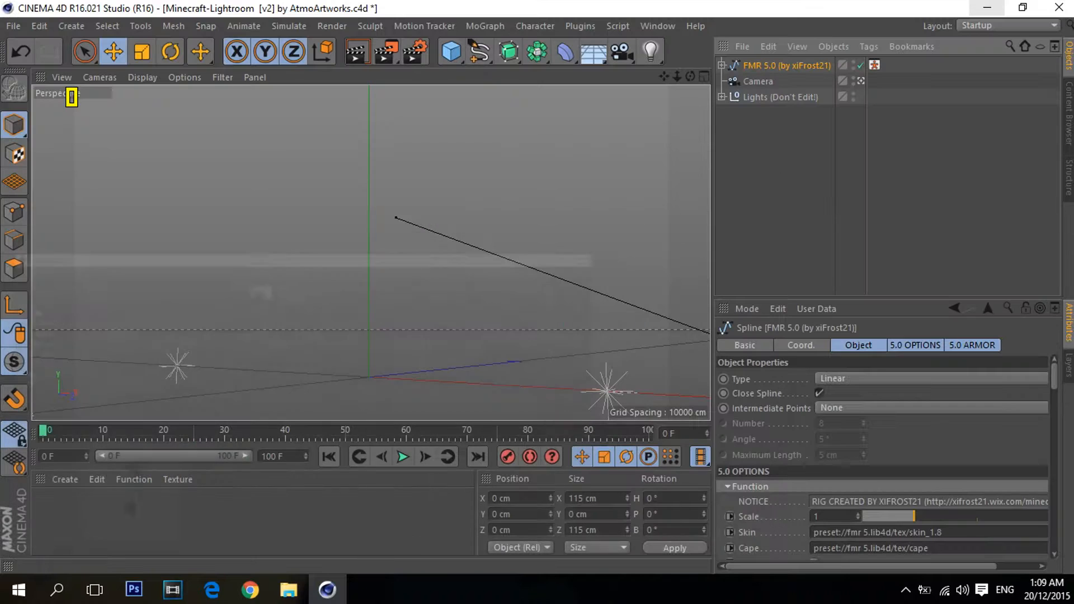
# Step: Frame the whole FMR 5.0 character in the perspective view, facing the front
pyautogui.scroll(10, 354, 183)
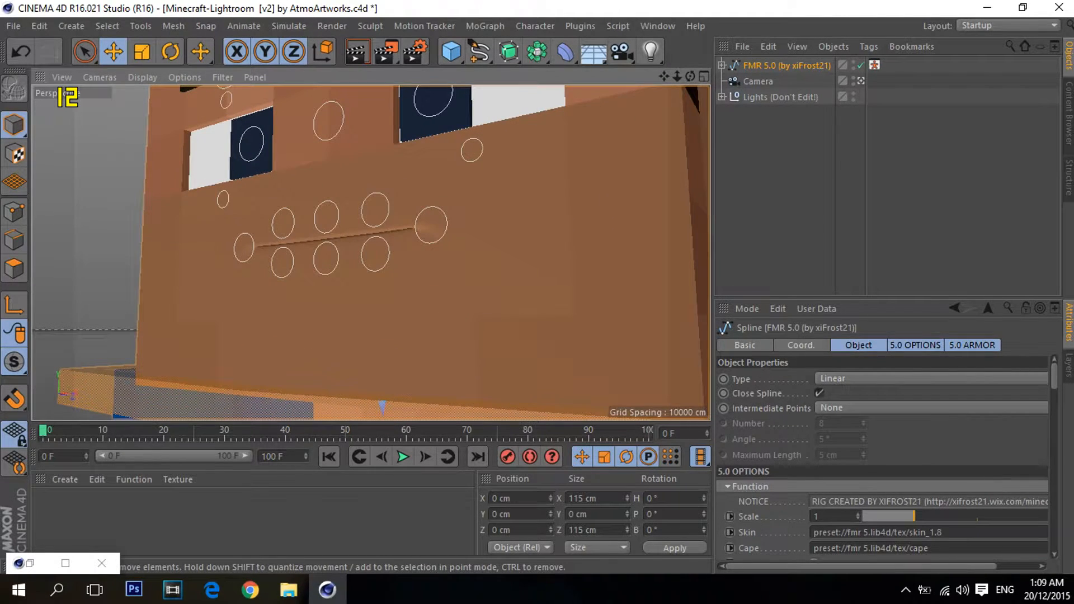
pyautogui.scroll(-12, 354, 183)
pyautogui.moveTo(691, 76); pyautogui.dragTo(735, 124)
pyautogui.moveTo(664, 77); pyautogui.dragTo(602, 103)
pyautogui.moveTo(370, 253)
pyautogui.keyDown('alt'); pyautogui.mouseDown(button='middle')
pyautogui.moveTo(366, 281)
pyautogui.moveTo(390, 259)
pyautogui.moveTo(371, 251)
pyautogui.mouseUp(button='middle'); pyautogui.keyUp('alt')
pyautogui.scroll(4, 433, 240)
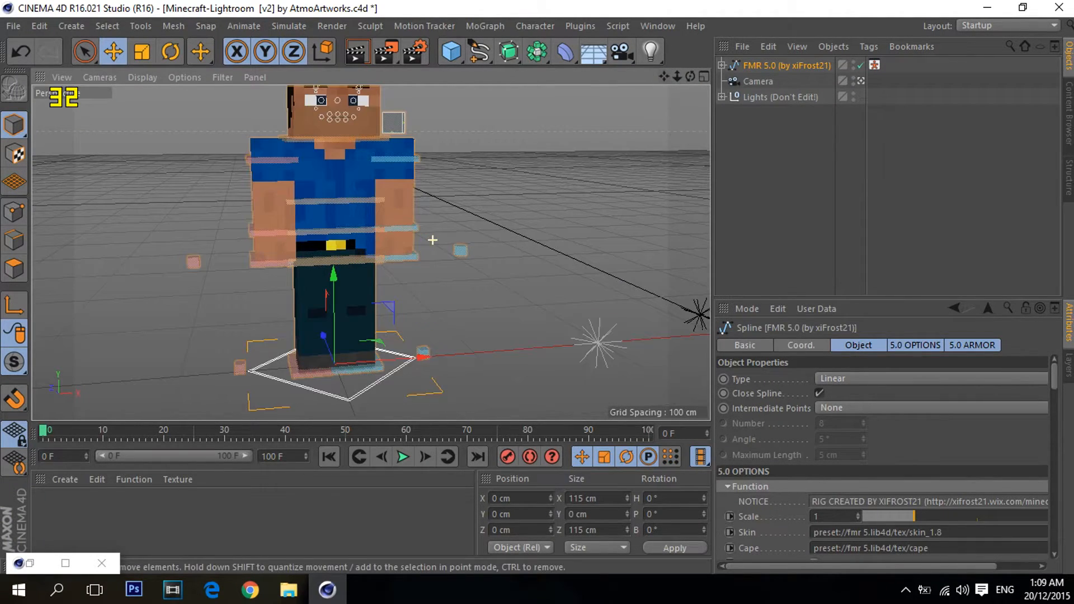
pyautogui.scroll(-1, 631, 108)
pyautogui.moveTo(664, 77); pyautogui.dragTo(663, 128)
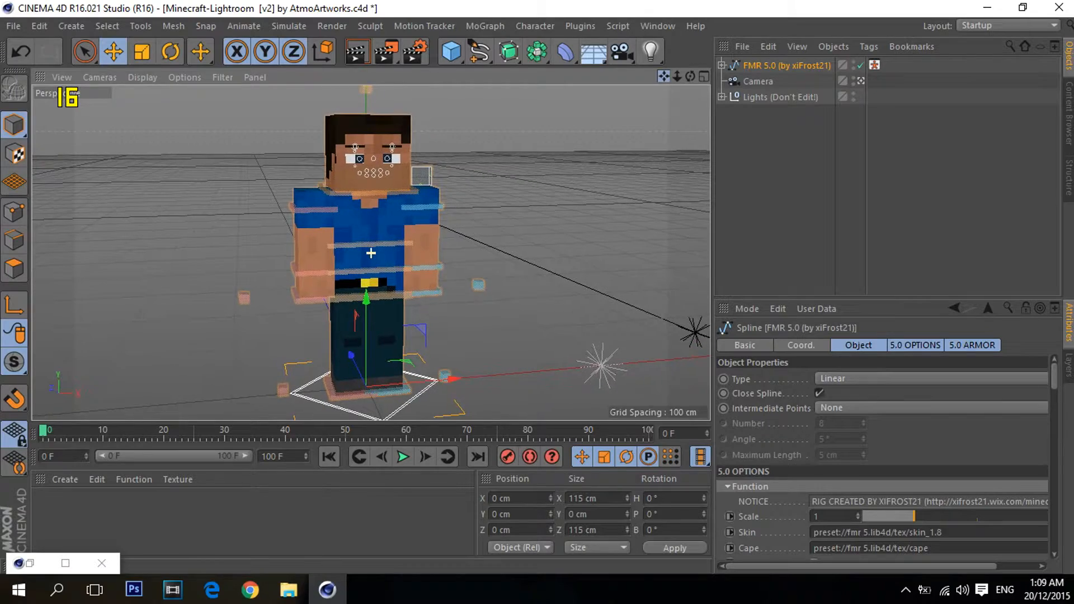
pyautogui.moveTo(690, 76)
pyautogui.mouseDown()
pyautogui.moveTo(828, 78)
pyautogui.moveTo(710, 64)
pyautogui.moveTo(778, 66)
pyautogui.moveTo(672, 68)
pyautogui.moveTo(604, 87)
pyautogui.moveTo(621, 104)
pyautogui.moveTo(688, 109)
pyautogui.moveTo(708, 98)
pyautogui.moveTo(694, 62)
pyautogui.moveTo(691, 76)
pyautogui.mouseUp()
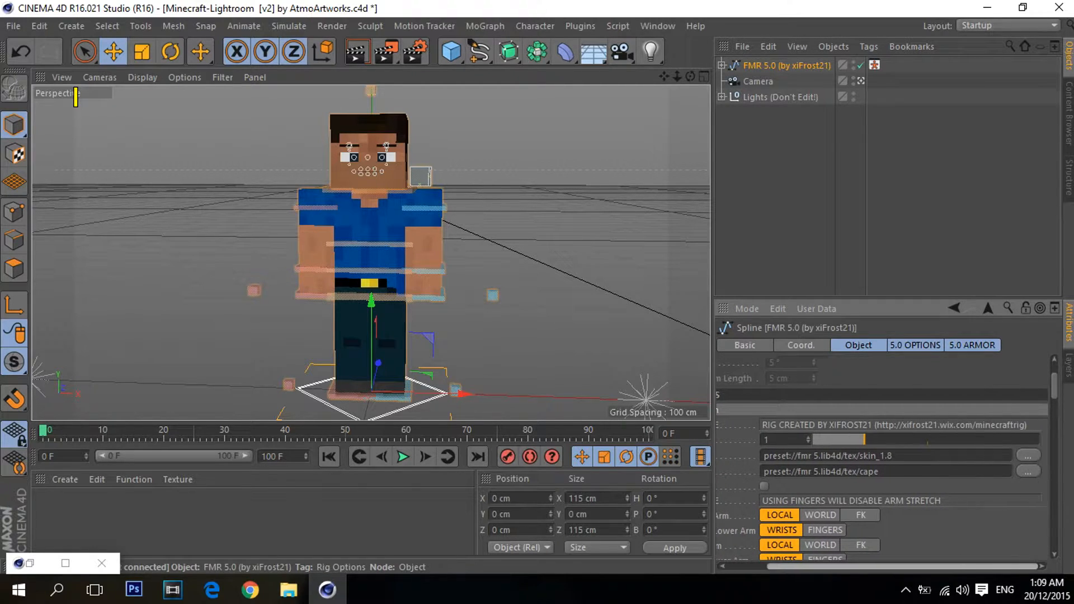
# Step: Load "download (1).png" from the Desktop as the FMR 5.0 rig's skin texture
pyautogui.click(1029, 456)
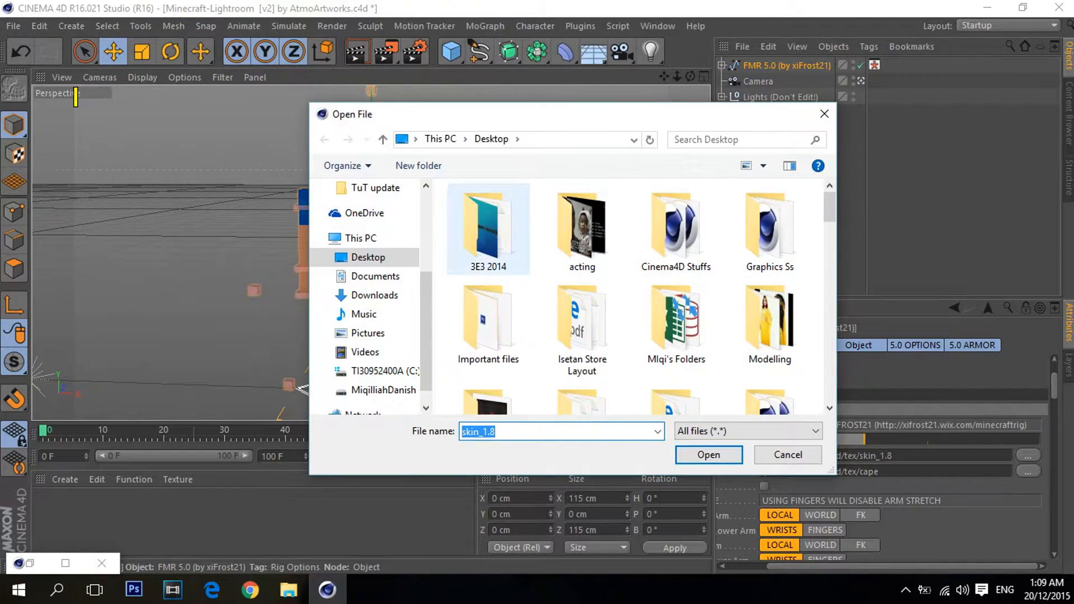
pyautogui.scroll(-10, 677, 282)
pyautogui.scroll(2, 770, 252)
pyautogui.scroll(-10, 770, 252)
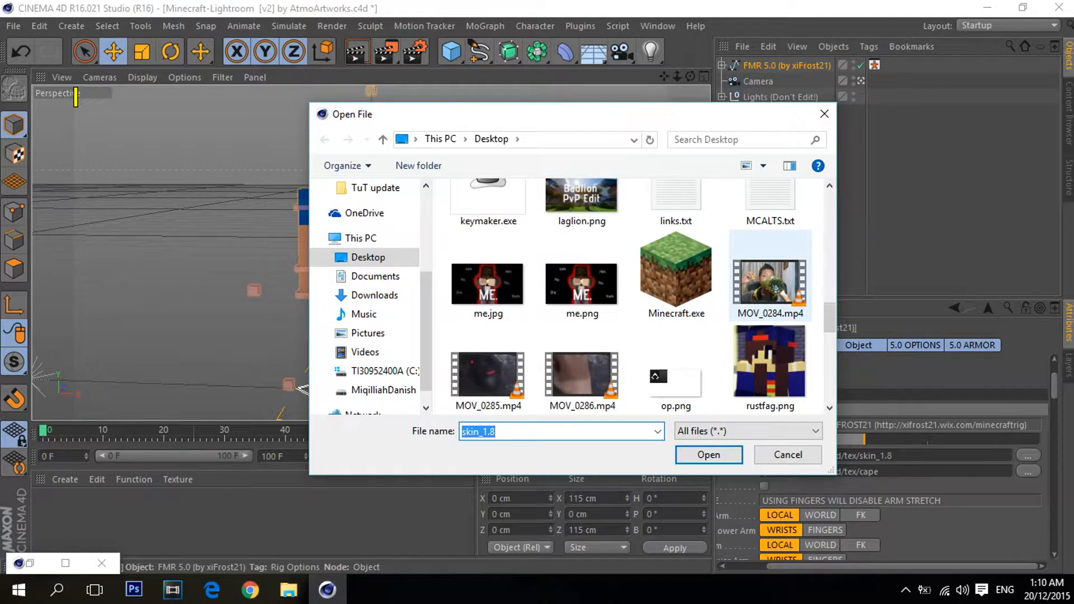
pyautogui.scroll(10, 770, 280)
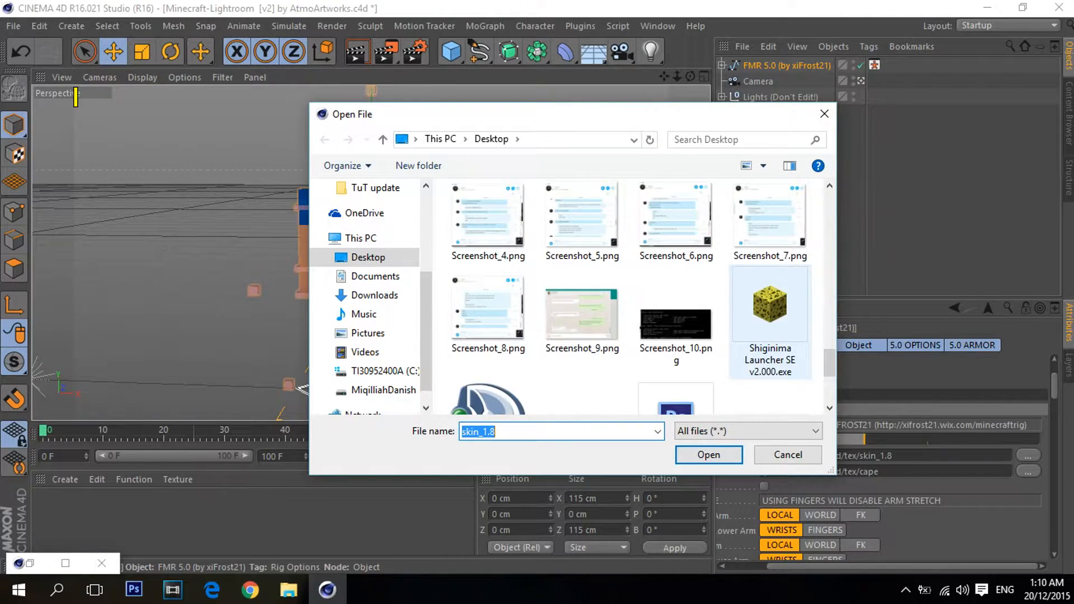
pyautogui.scroll(3, 770, 313)
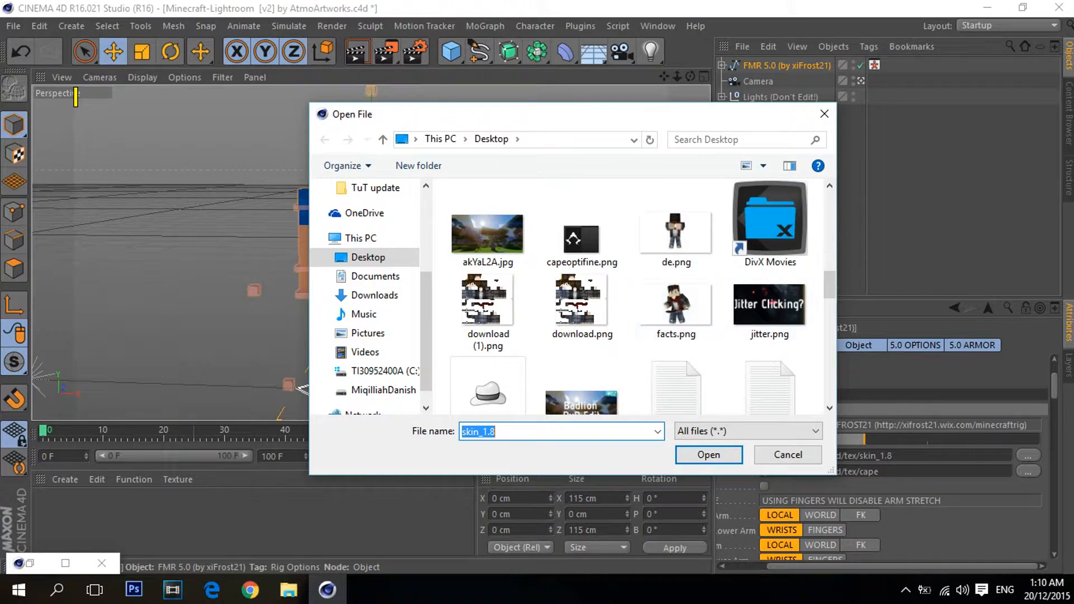
pyautogui.click(582, 302)
pyautogui.click(488, 305)
pyautogui.doubleClick(487, 305)
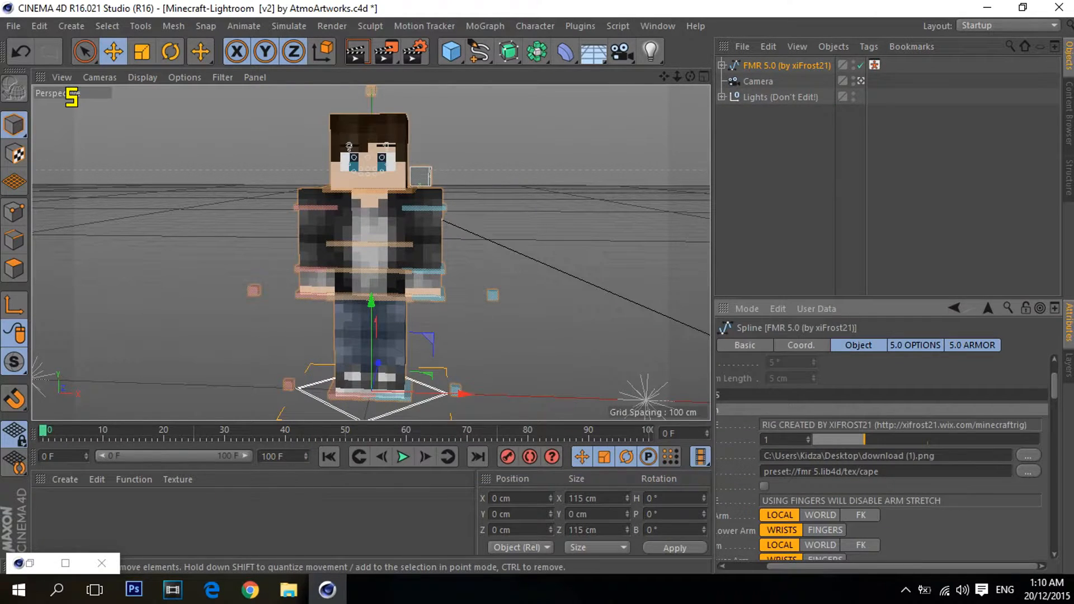
# Step: Examine the skinned character's face and upper body from several distances and a slight side angle
pyautogui.scroll(8, 350, 147)
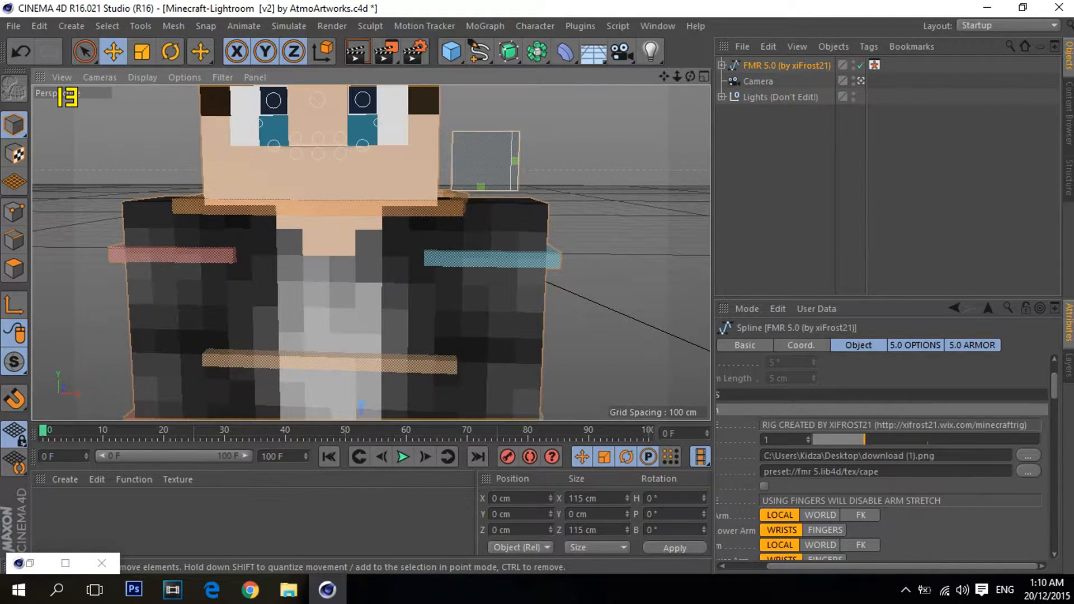
pyautogui.scroll(-2, 277, 182)
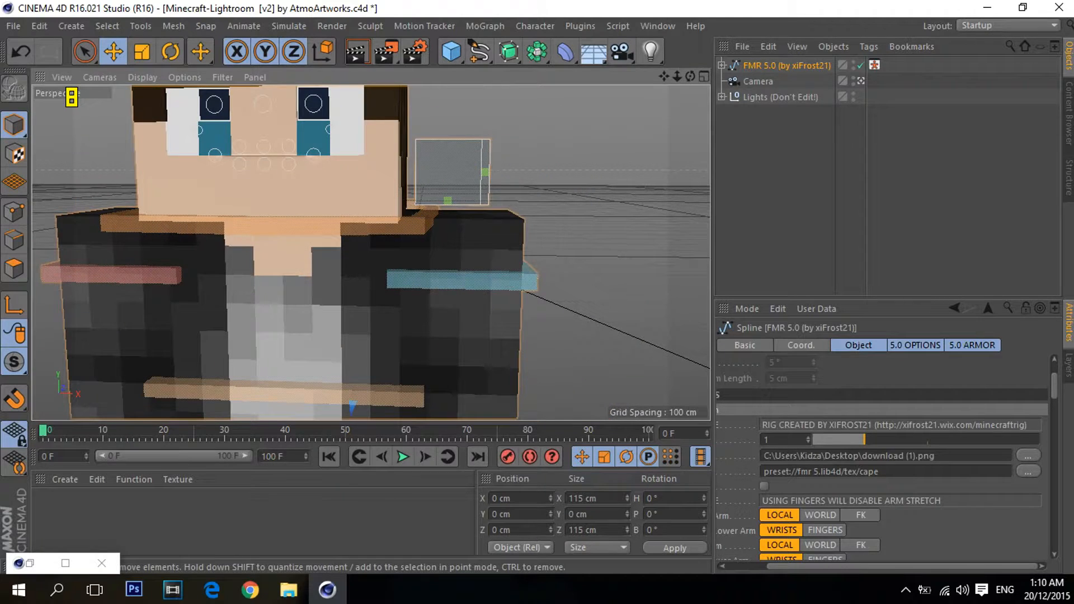
pyautogui.scroll(-3, 365, 161)
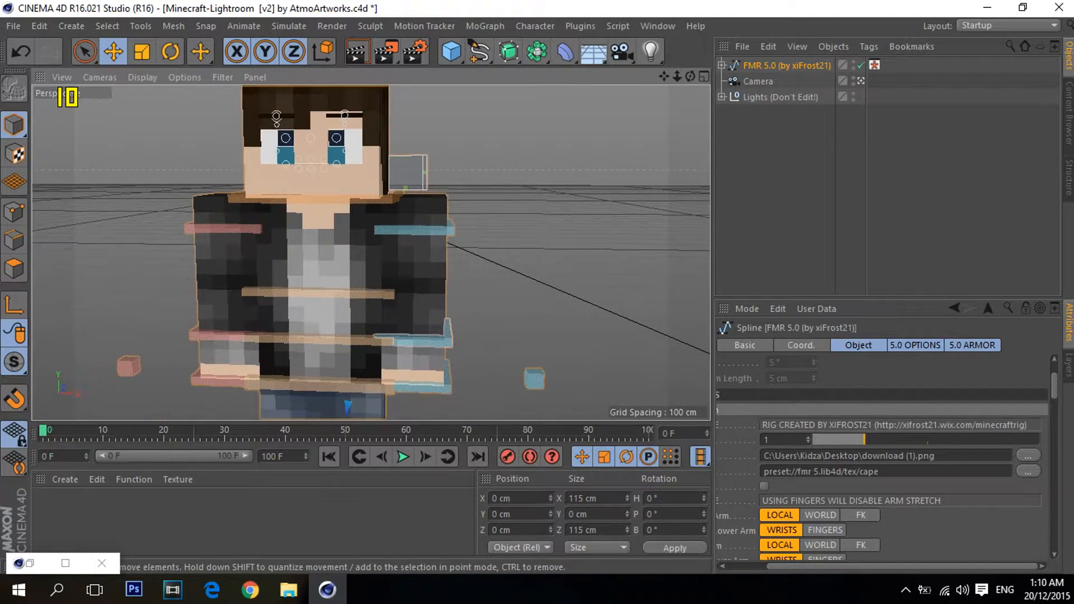
pyautogui.scroll(4, 414, 328)
pyautogui.scroll(-5, 413, 328)
pyautogui.scroll(3, 267, 160)
pyautogui.scroll(-3, 274, 184)
pyautogui.scroll(6, 275, 184)
pyautogui.scroll(-4, 461, 168)
pyautogui.scroll(5, 461, 167)
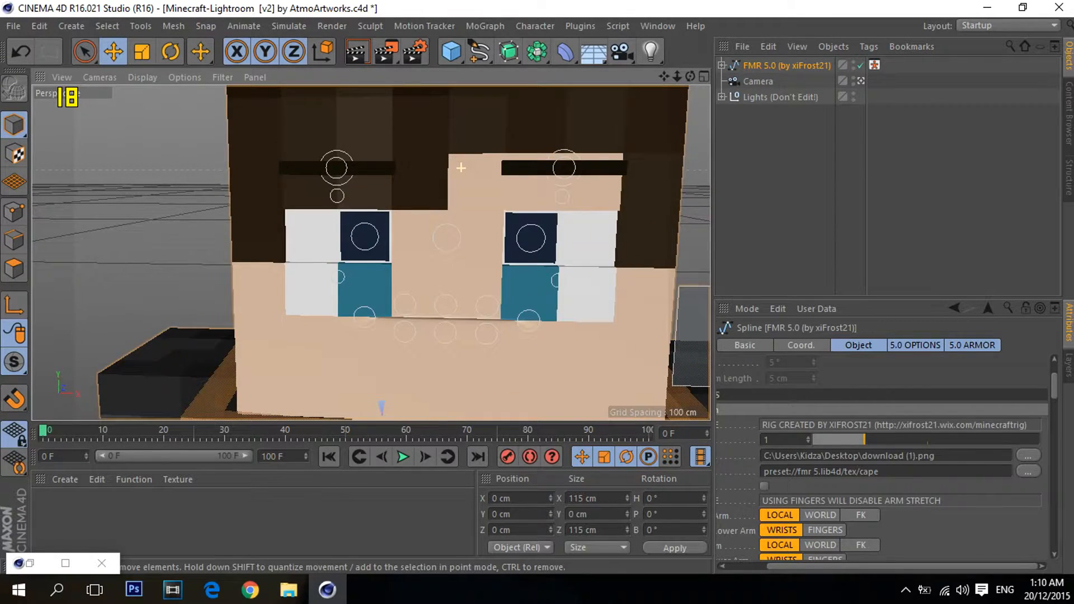
pyautogui.scroll(-3, 454, 223)
pyautogui.moveTo(664, 77); pyautogui.dragTo(612, 34)
pyautogui.scroll(-4, 371, 253)
pyautogui.scroll(5, 414, 226)
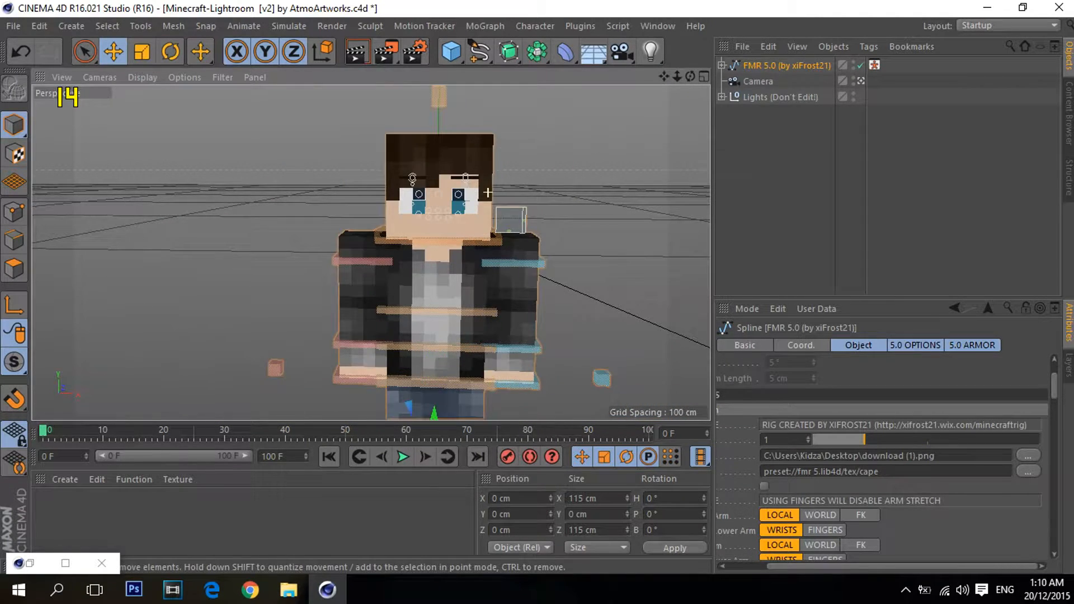
pyautogui.moveTo(664, 77); pyautogui.dragTo(631, 77)
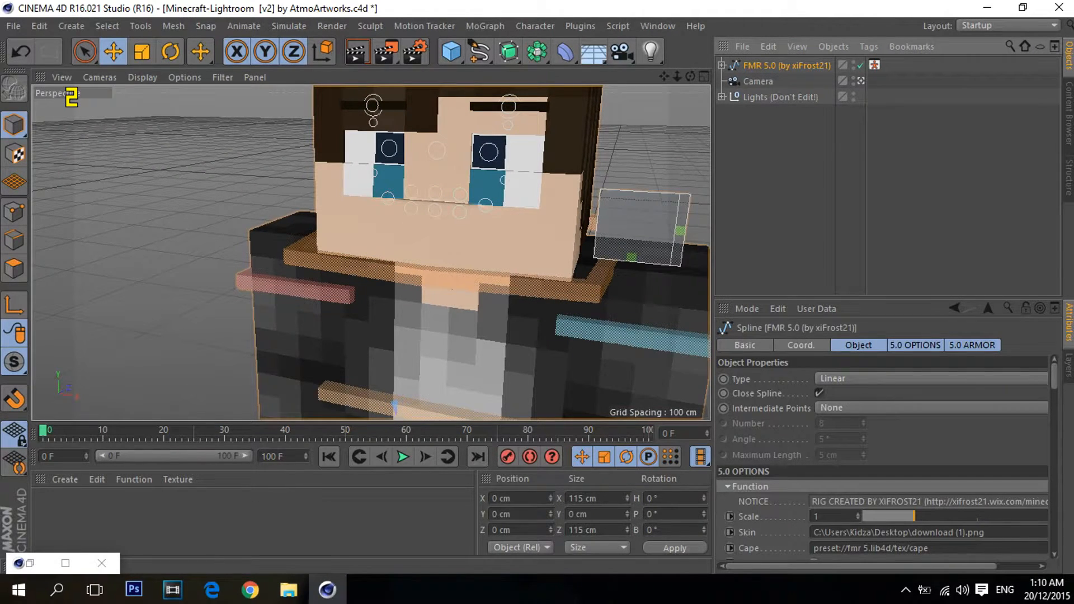
# Step: Set the rig's eyes to Double and the eye height to -1
pyautogui.scroll(-5, 884, 457)
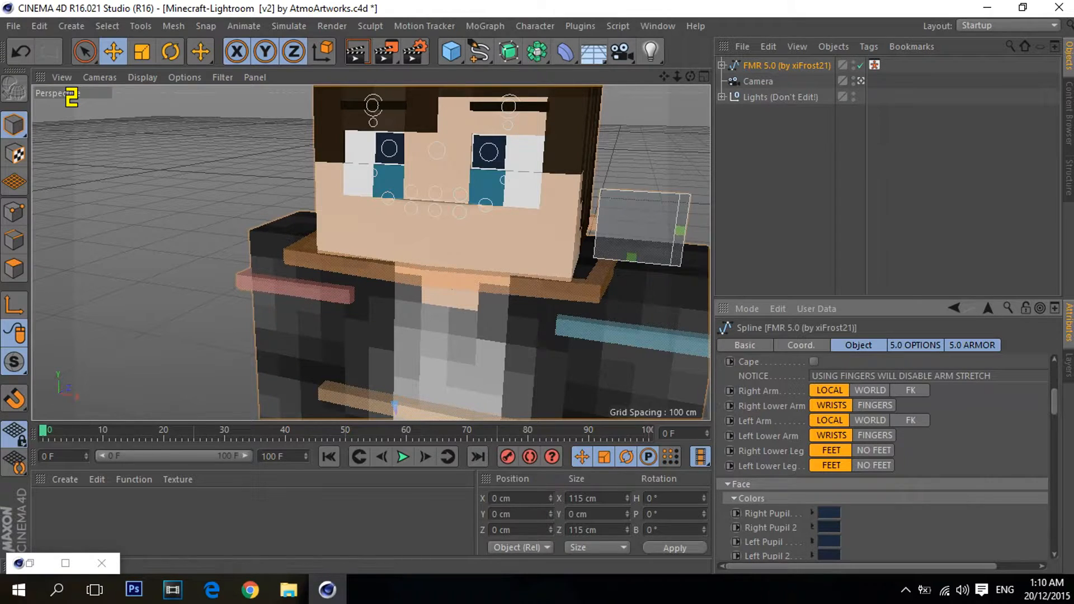
pyautogui.scroll(-5, 884, 457)
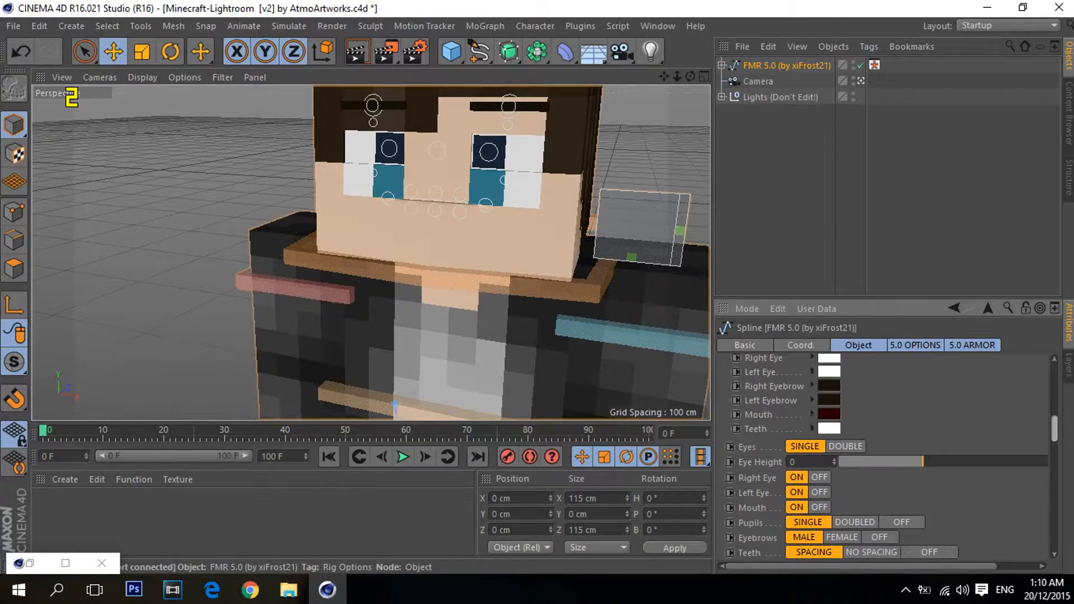
pyautogui.scroll(-2, 884, 456)
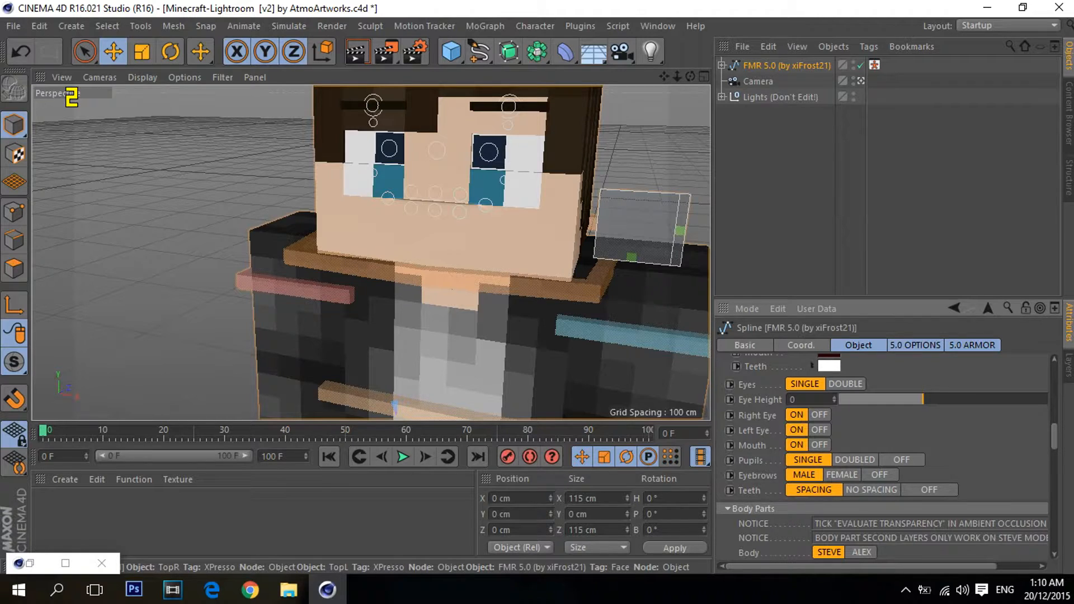
pyautogui.click(845, 385)
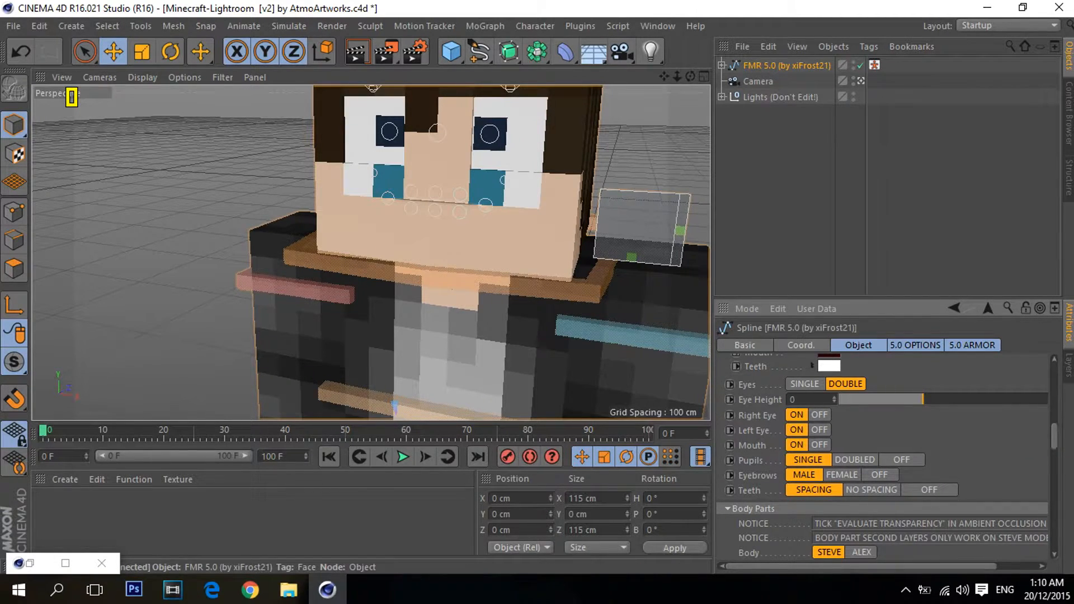
pyautogui.moveTo(923, 400); pyautogui.dragTo(881, 400)
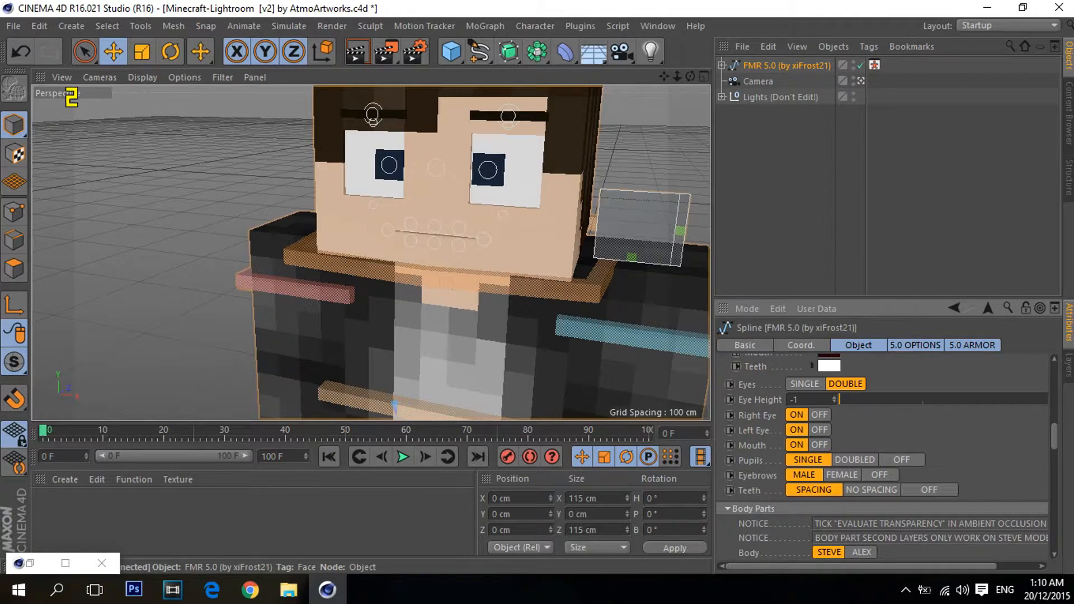
# Step: Set the rig's pupils to Doubled
pyautogui.scroll(6, 376, 159)
pyautogui.scroll(-6, 391, 406)
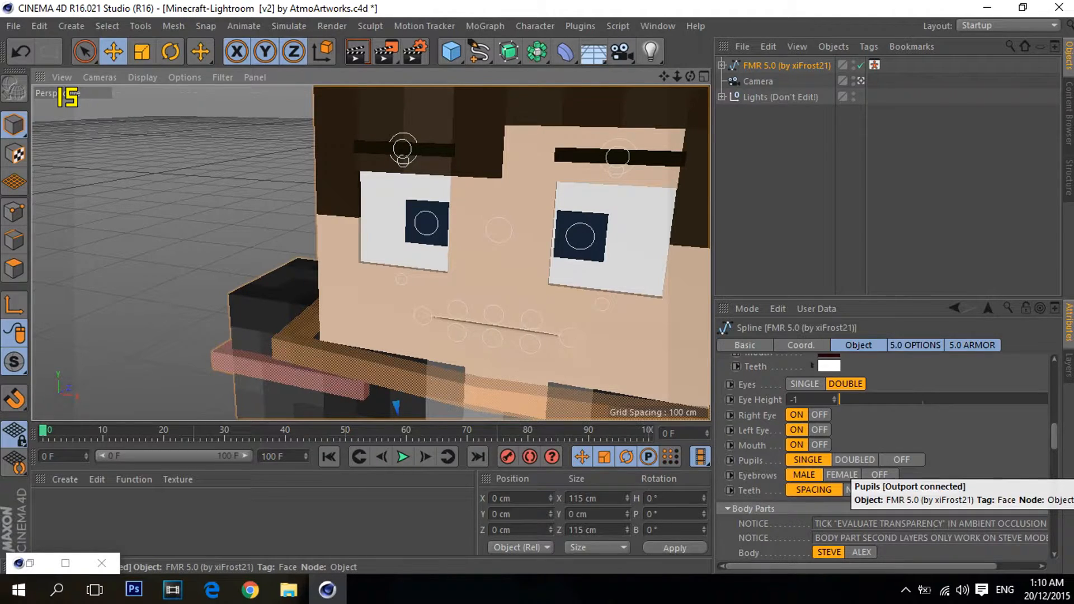
pyautogui.click(855, 460)
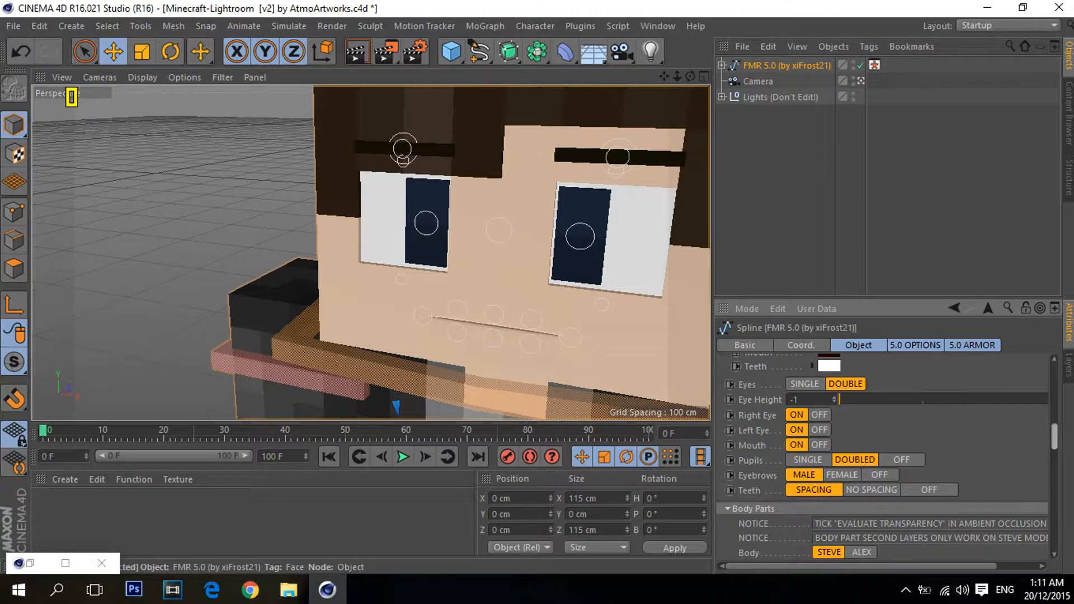
# Step: Enable the Hat/Second Layer and Body 2 options in the FMR 5.0 rig's body parts
pyautogui.scroll(-3, 884, 459)
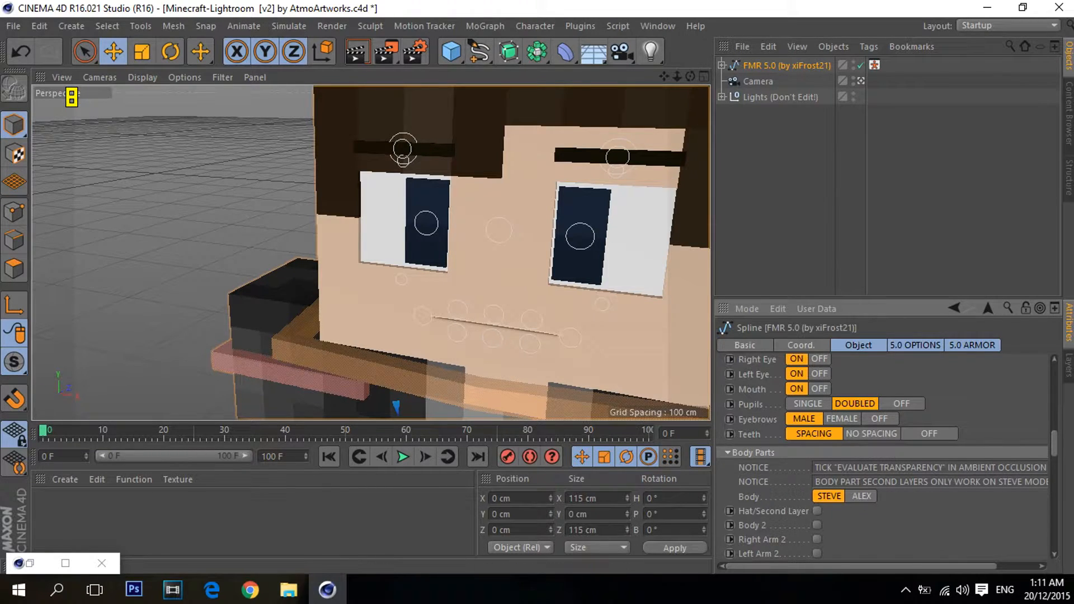
pyautogui.scroll(-10, 884, 459)
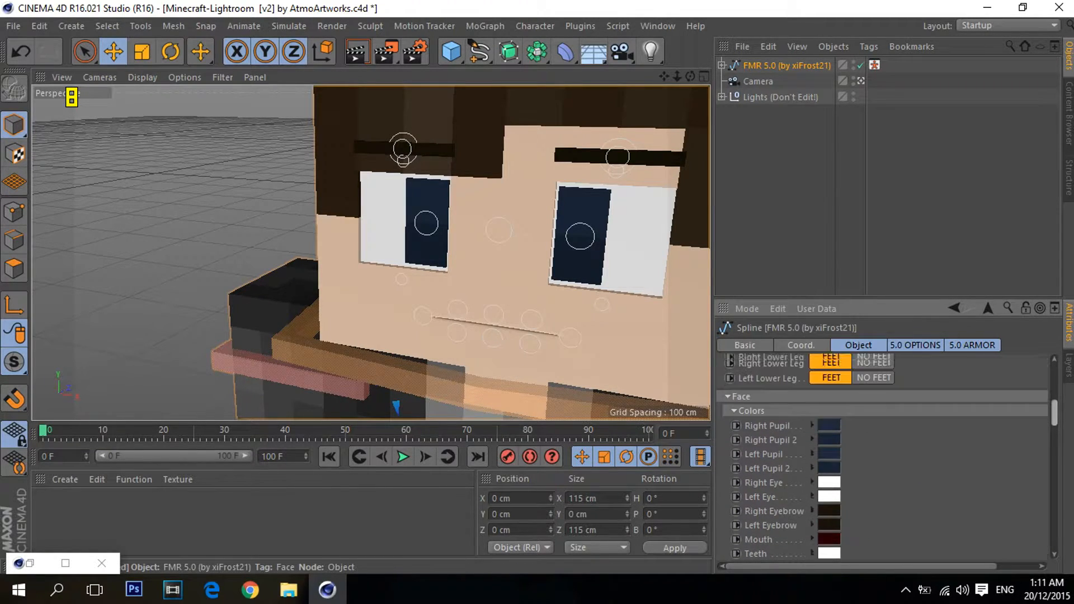
pyautogui.scroll(6, 884, 459)
pyautogui.scroll(-12, 884, 459)
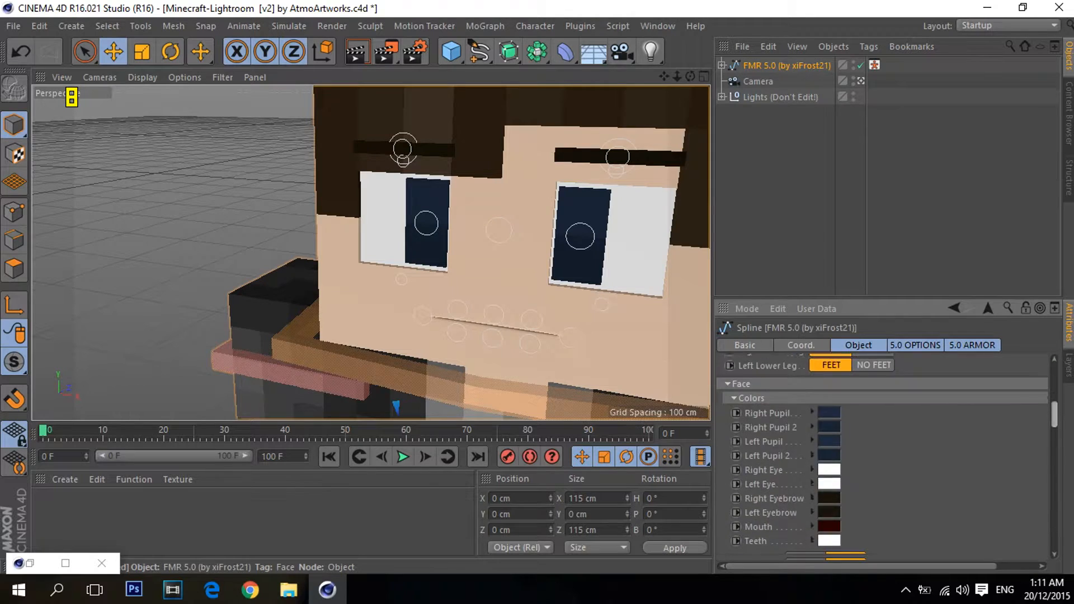
pyautogui.scroll(-7, 884, 458)
pyautogui.scroll(-5, 505, 299)
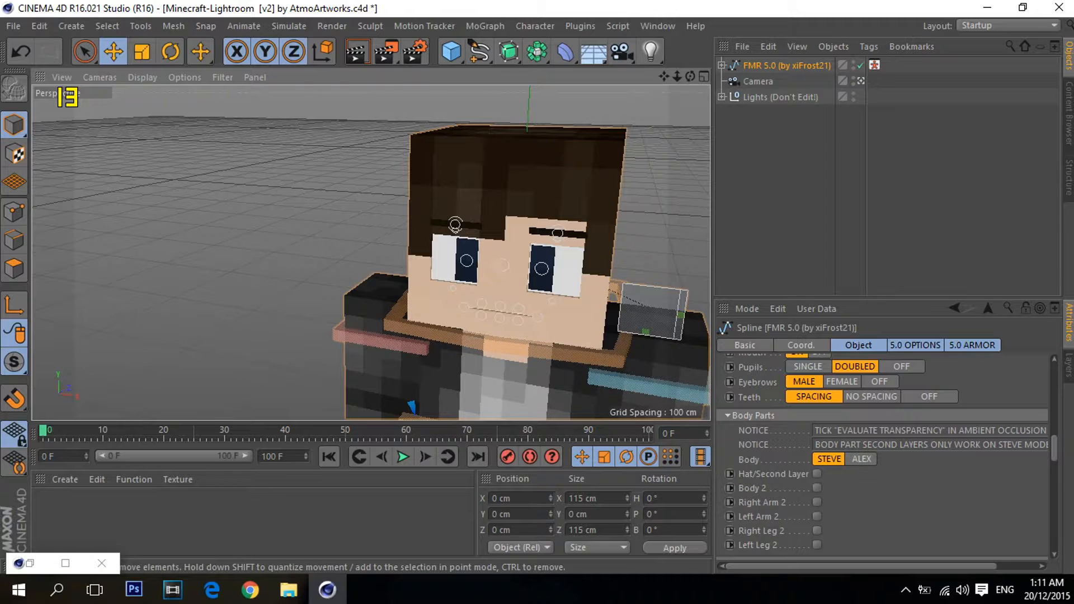
pyautogui.click(890, 180)
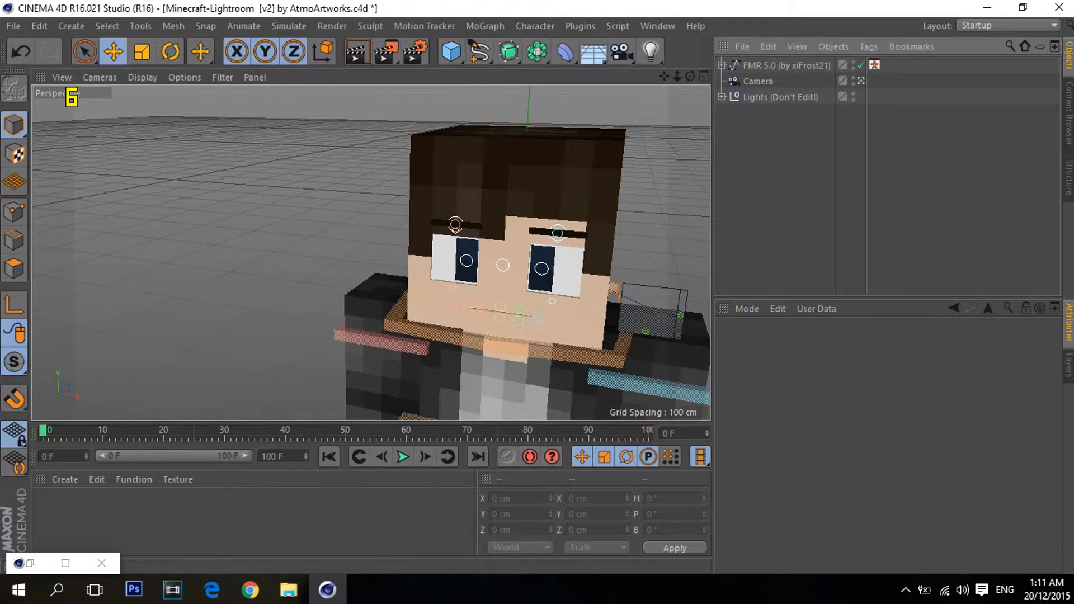
pyautogui.click(787, 65)
pyautogui.scroll(-10, 884, 456)
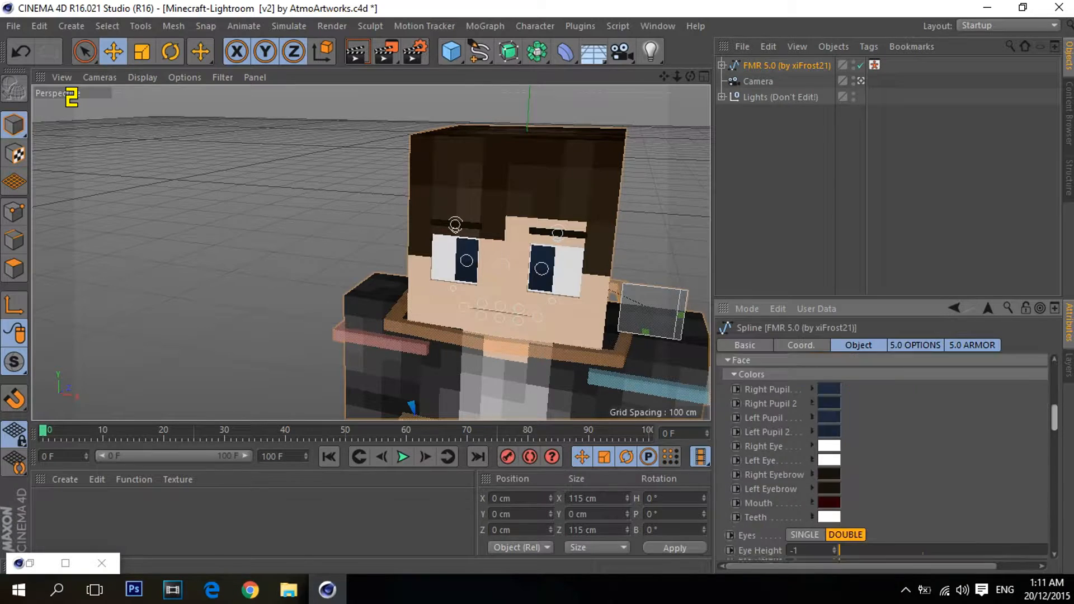
pyautogui.scroll(-3, 884, 456)
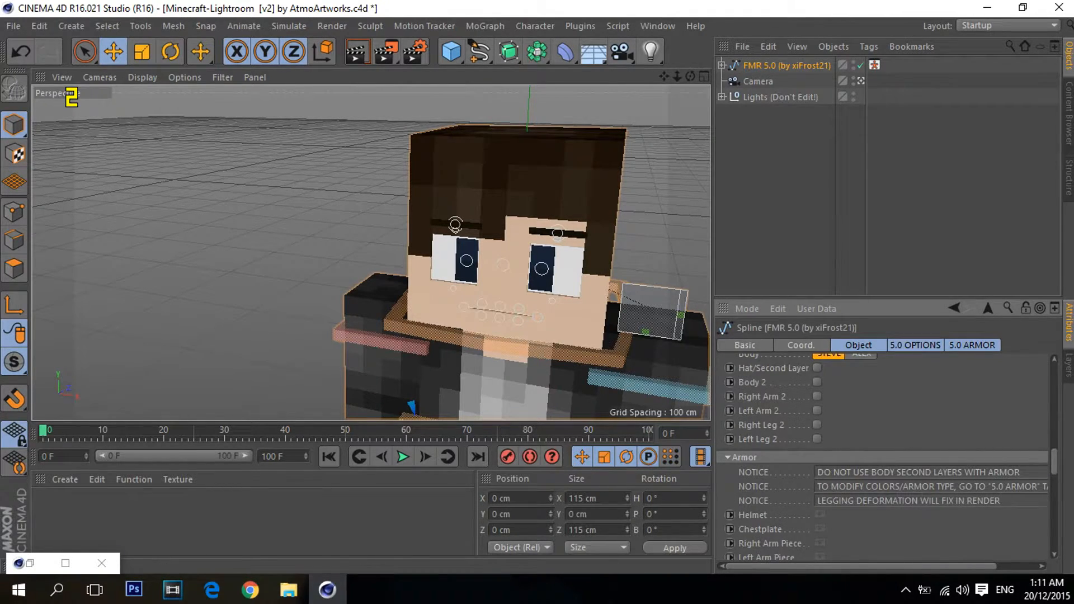
pyautogui.scroll(3, 884, 456)
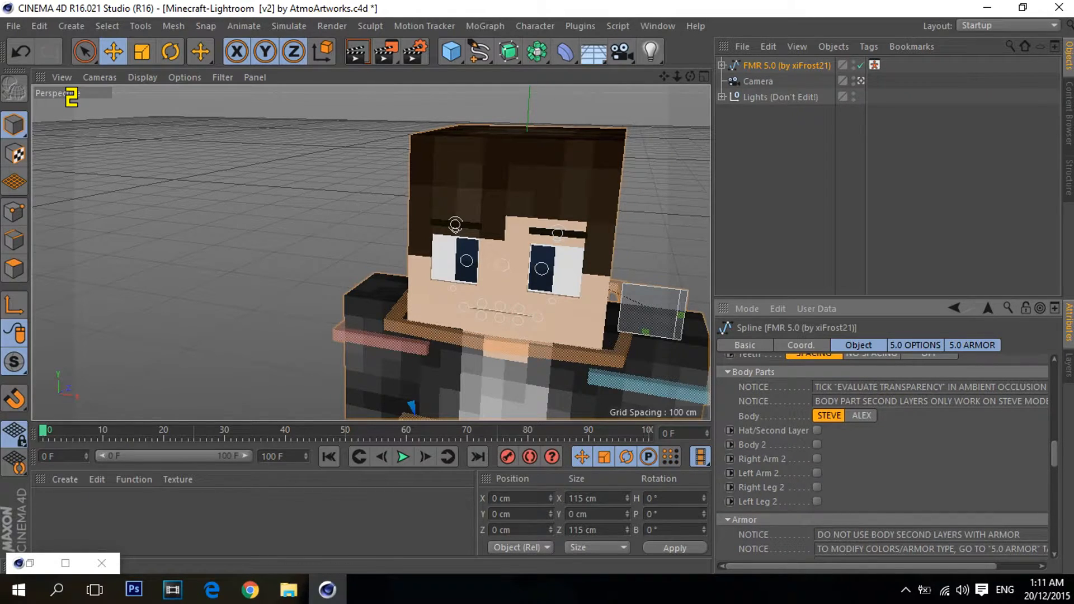
pyautogui.click(817, 430)
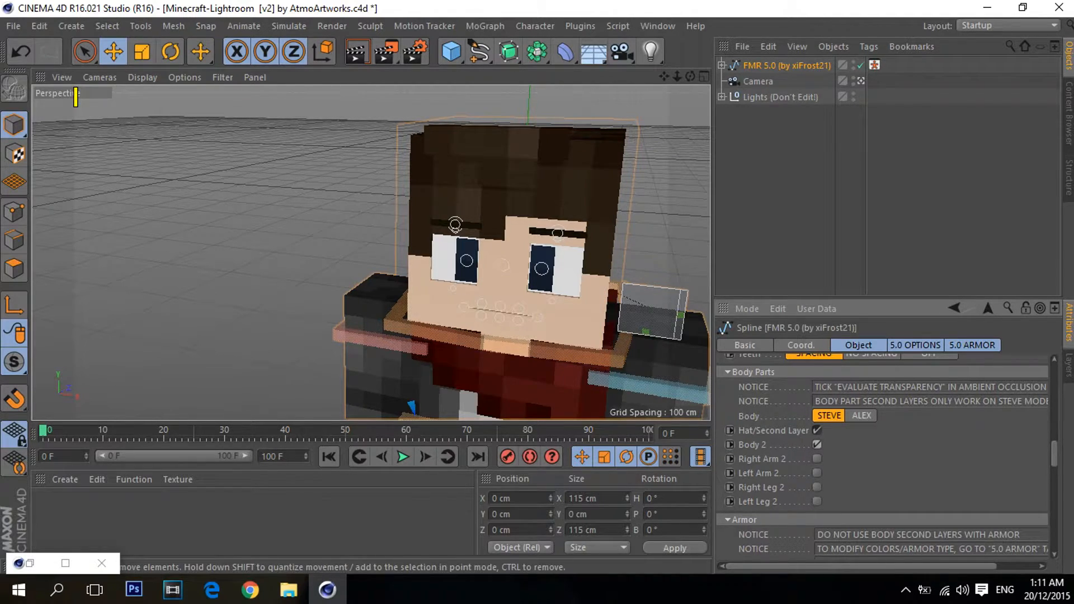
# Step: Examine the second layers on the character's head and torso, ending close up on the face
pyautogui.keyDown('alt'); pyautogui.moveTo(411, 358); pyautogui.dragTo(352, 205, button='middle'); pyautogui.keyUp('alt')
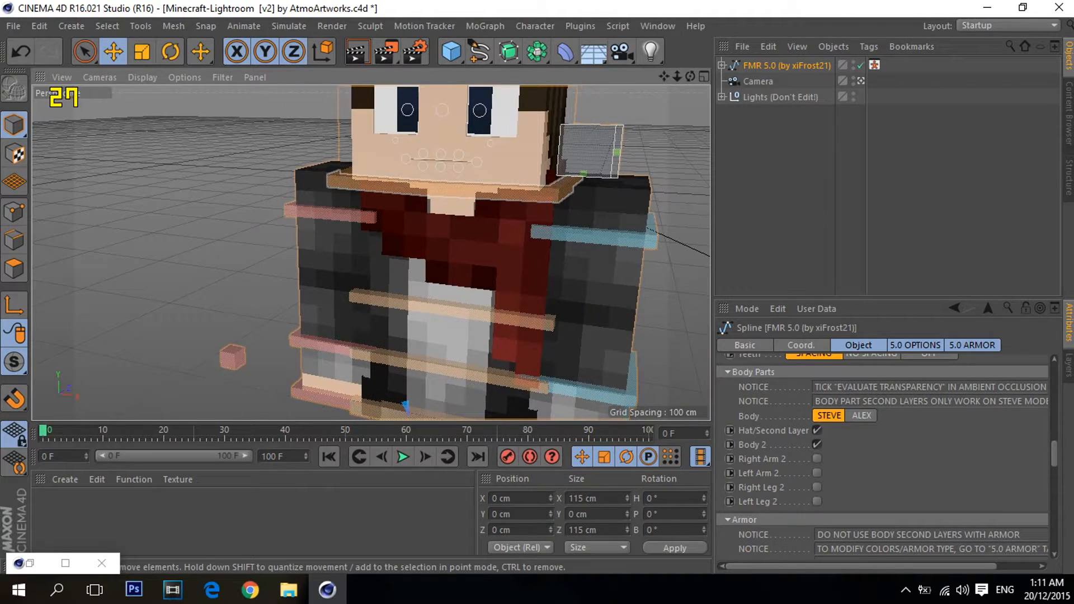
pyautogui.moveTo(664, 76); pyautogui.dragTo(650, 145)
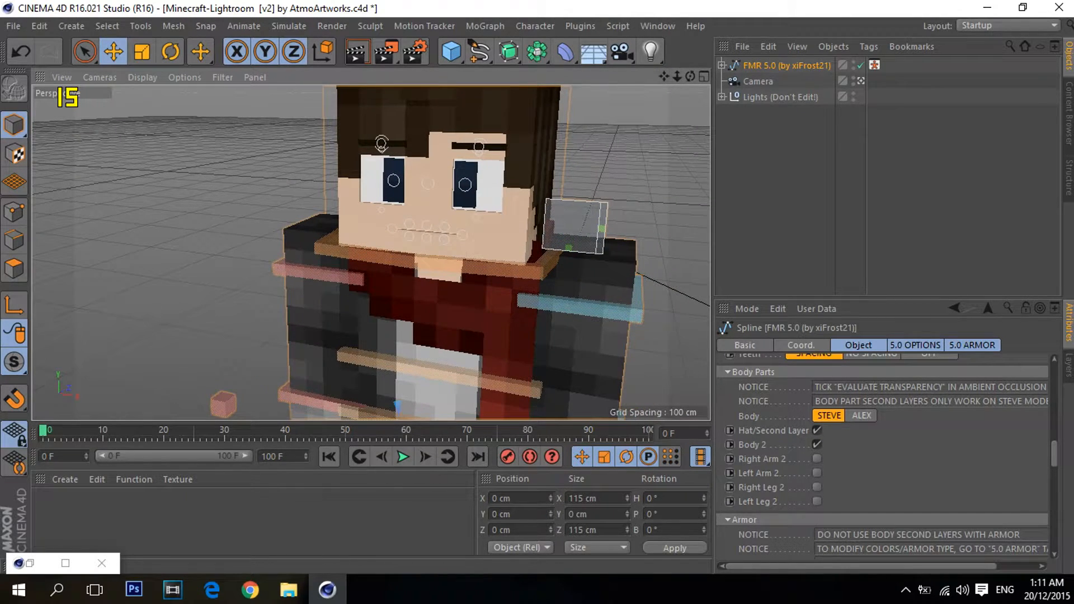
pyautogui.moveTo(664, 76); pyautogui.dragTo(659, 153)
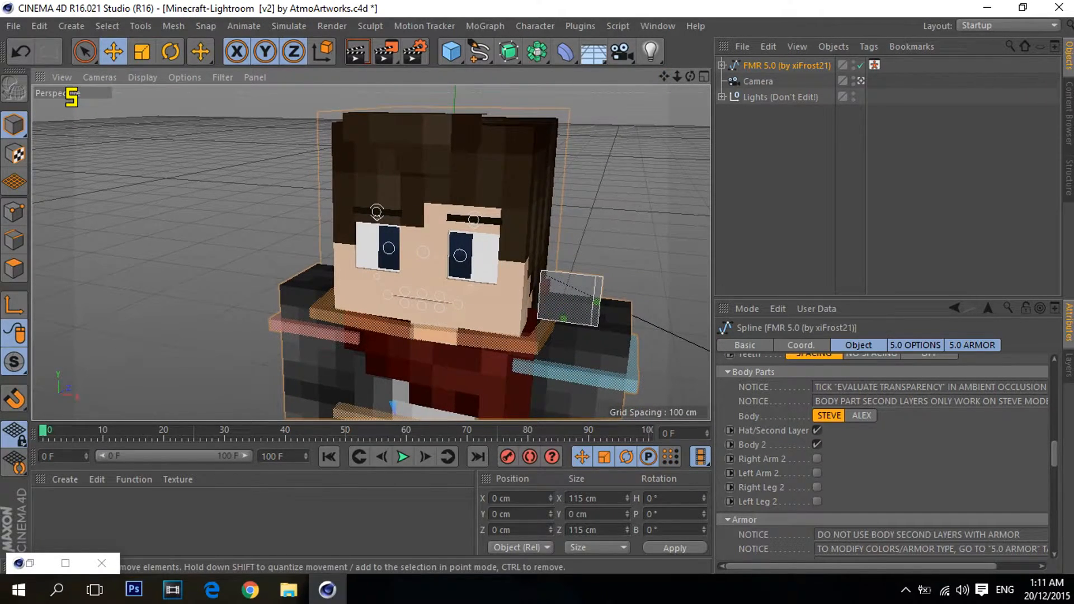
pyautogui.scroll(7, 376, 212)
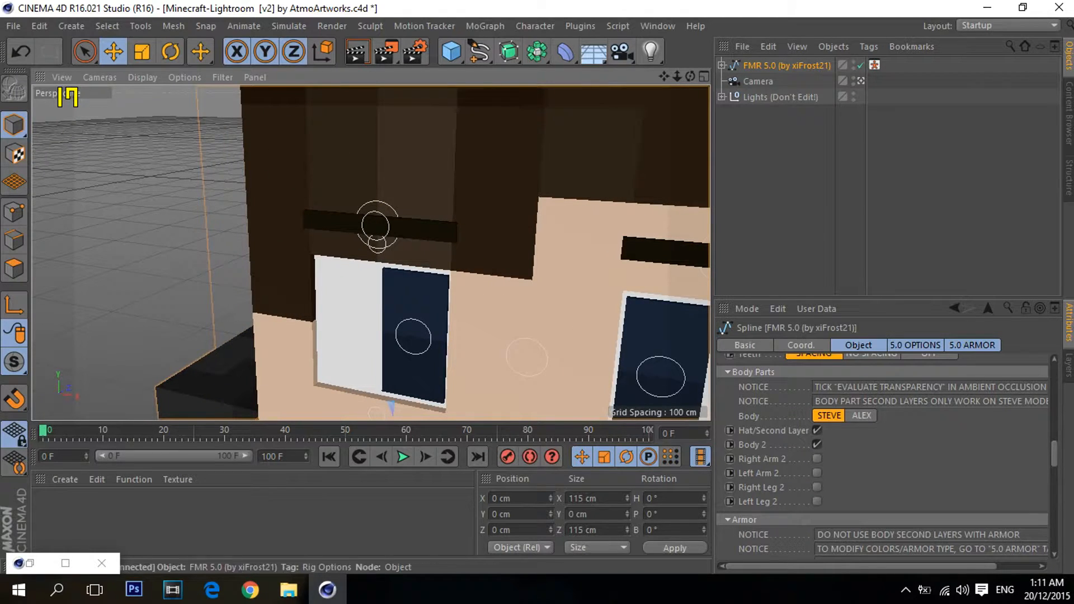
# Step: Turn off the FMR 5.0 rig's eyebrows in the face options
pyautogui.scroll(5, 884, 454)
pyautogui.scroll(-4, 884, 453)
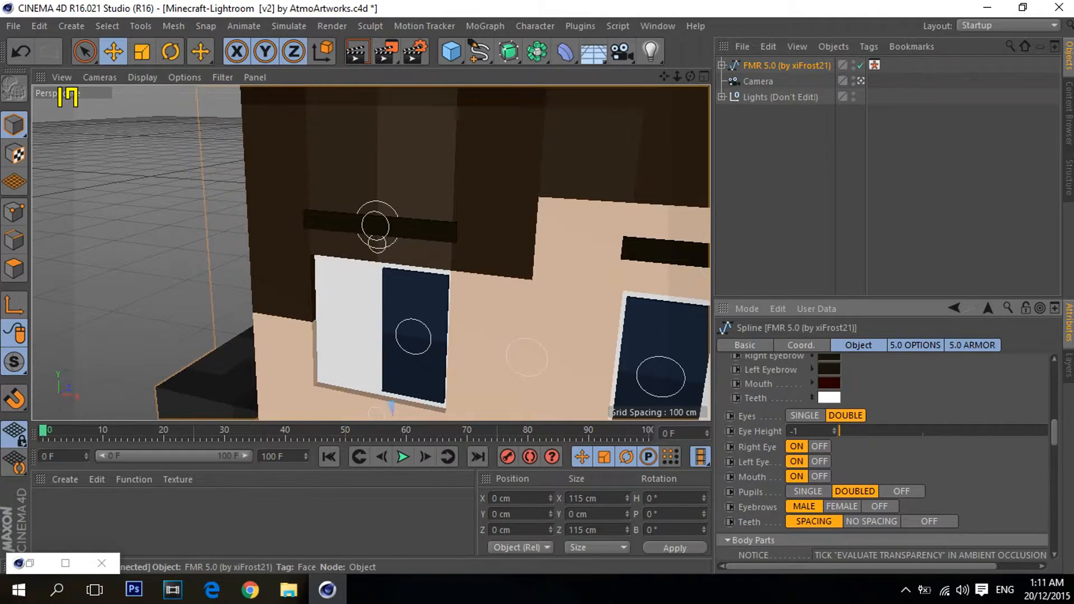
pyautogui.scroll(-2, 884, 456)
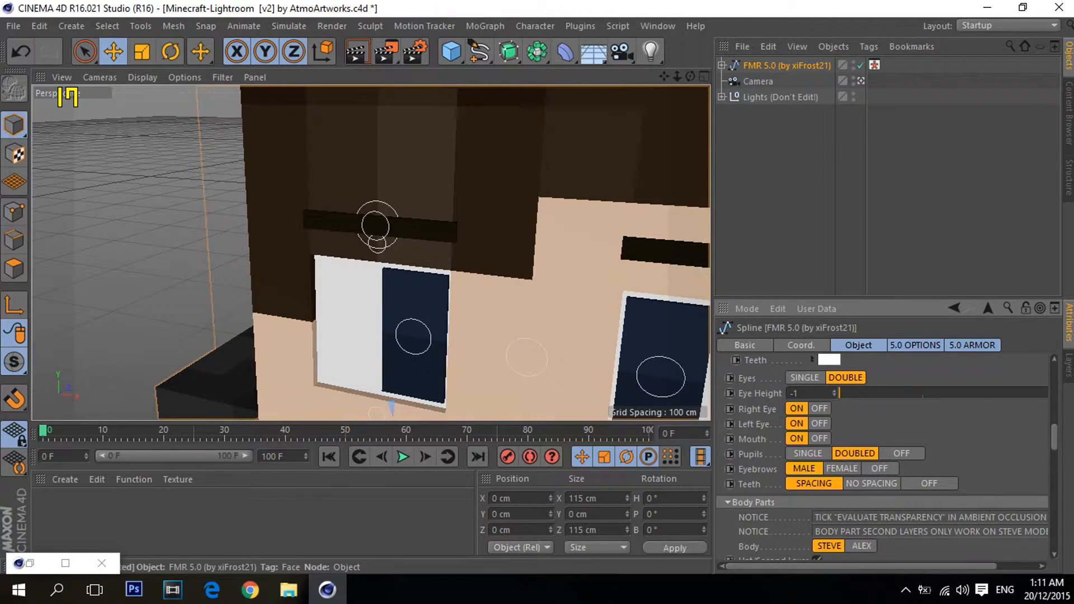
pyautogui.click(880, 469)
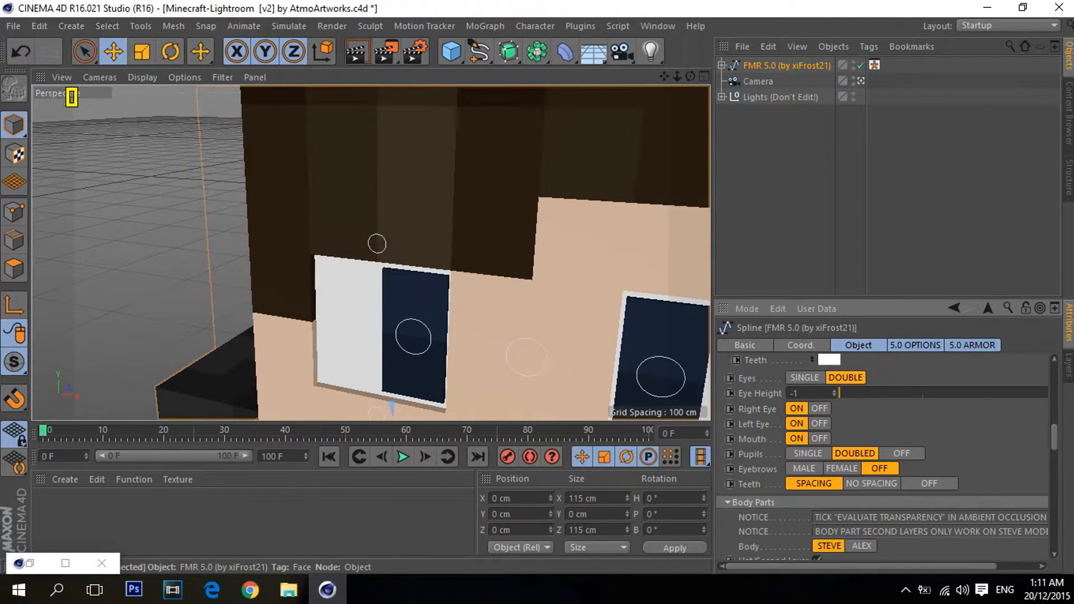
pyautogui.scroll(-5, 547, 222)
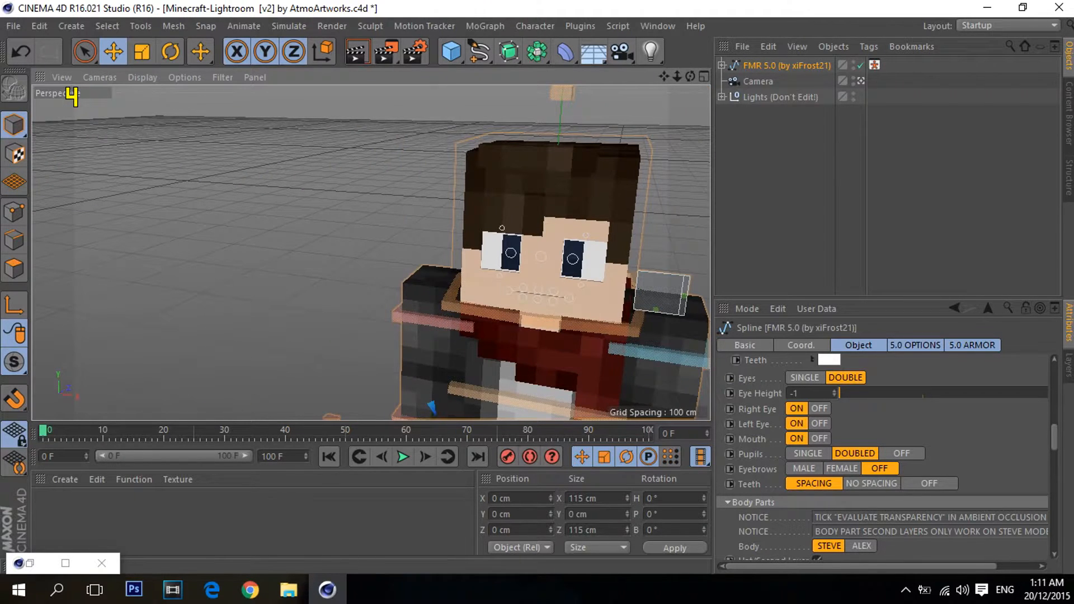
# Step: Shift the left pupil control inward along X to about -0.35 cm, and clear the selection
pyautogui.scroll(5, 547, 222)
pyautogui.click(283, 390)
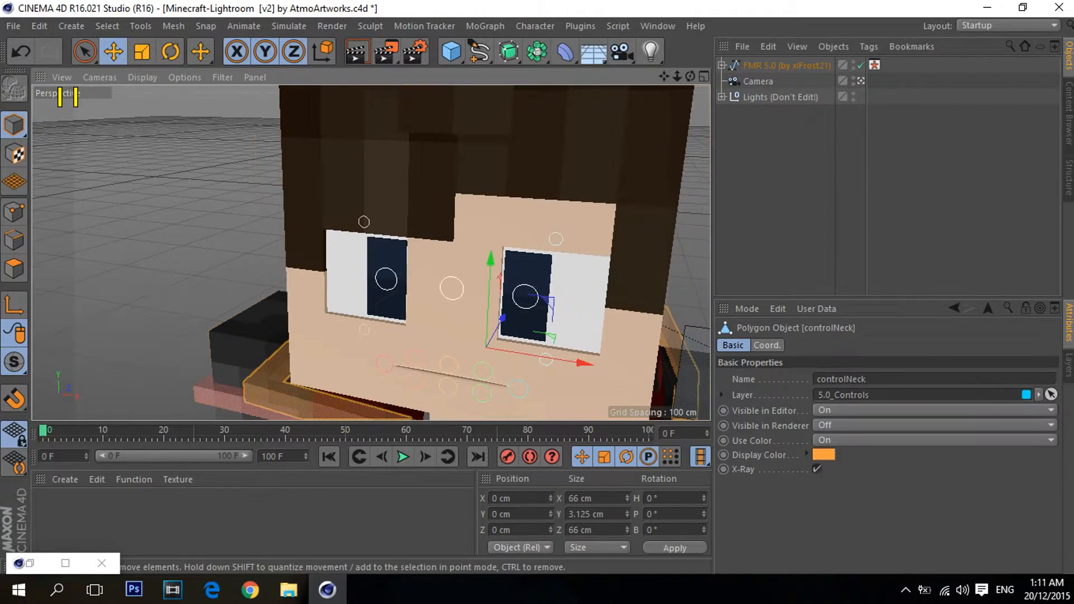
pyautogui.moveTo(584, 363); pyautogui.dragTo(586, 365)
pyautogui.rightClick(140, 219)
pyautogui.click(167, 229)
pyautogui.scroll(3, 521, 307)
pyautogui.click(524, 310)
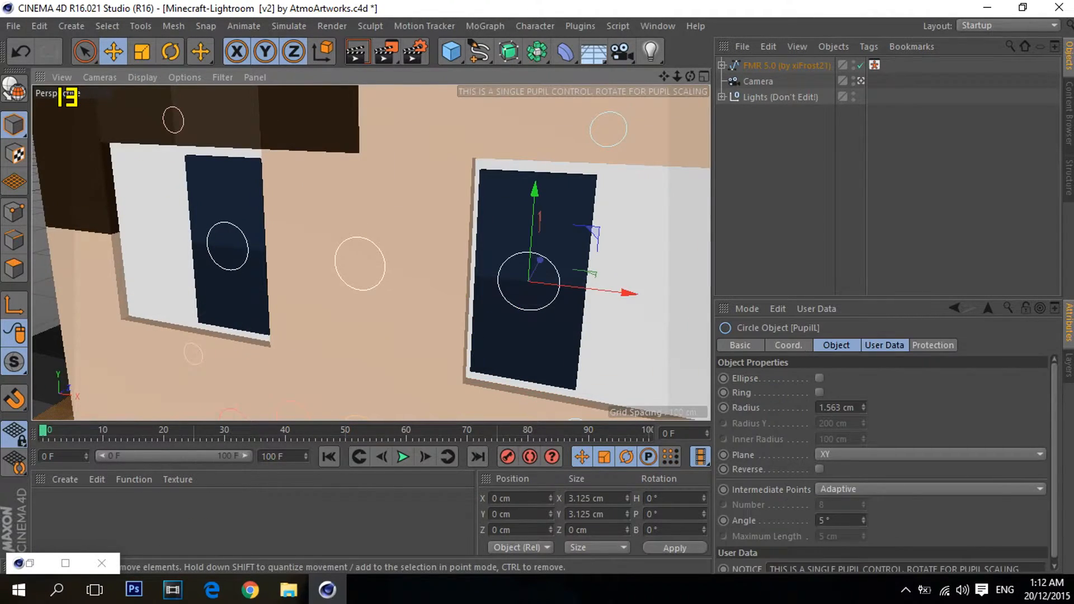
pyautogui.moveTo(621, 292); pyautogui.dragTo(614, 292)
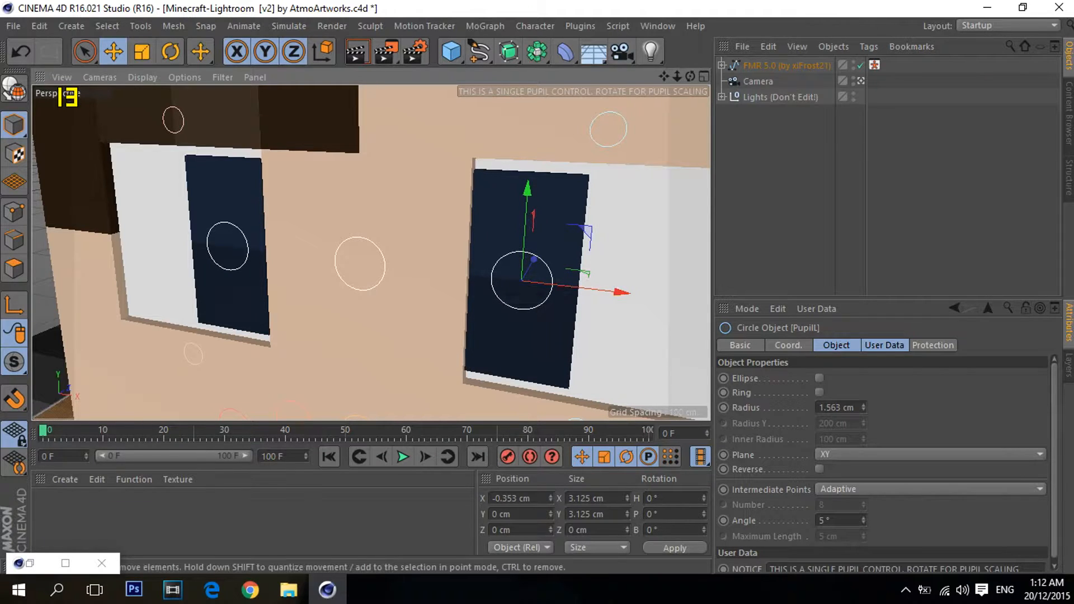
pyautogui.hotkey('ctrl', 'shift', 'a')
# Step: Shift the right pupil control inward along X to about 0.5 cm
pyautogui.scroll(3, 280, 233)
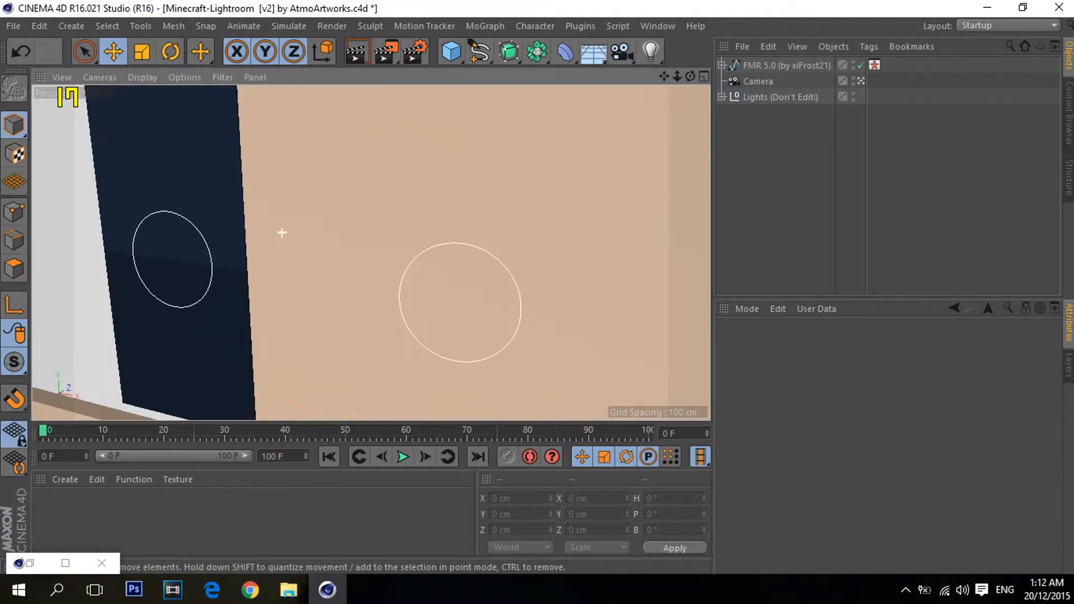
pyautogui.scroll(-4, 185, 267)
pyautogui.moveTo(690, 76); pyautogui.dragTo(739, 76)
pyautogui.moveTo(665, 76); pyautogui.dragTo(756, 45)
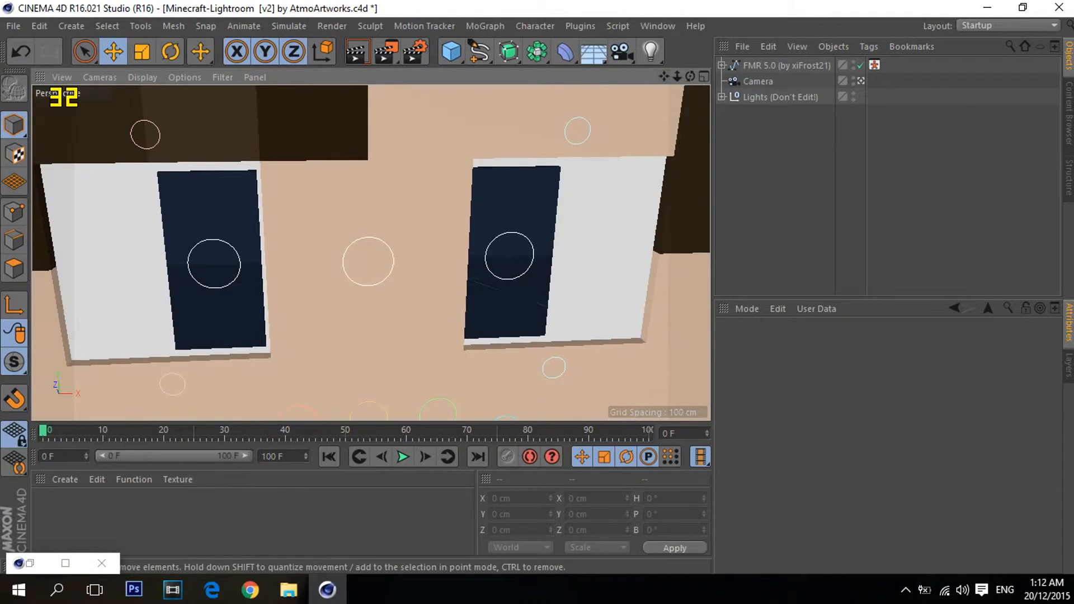
pyautogui.scroll(5, 192, 276)
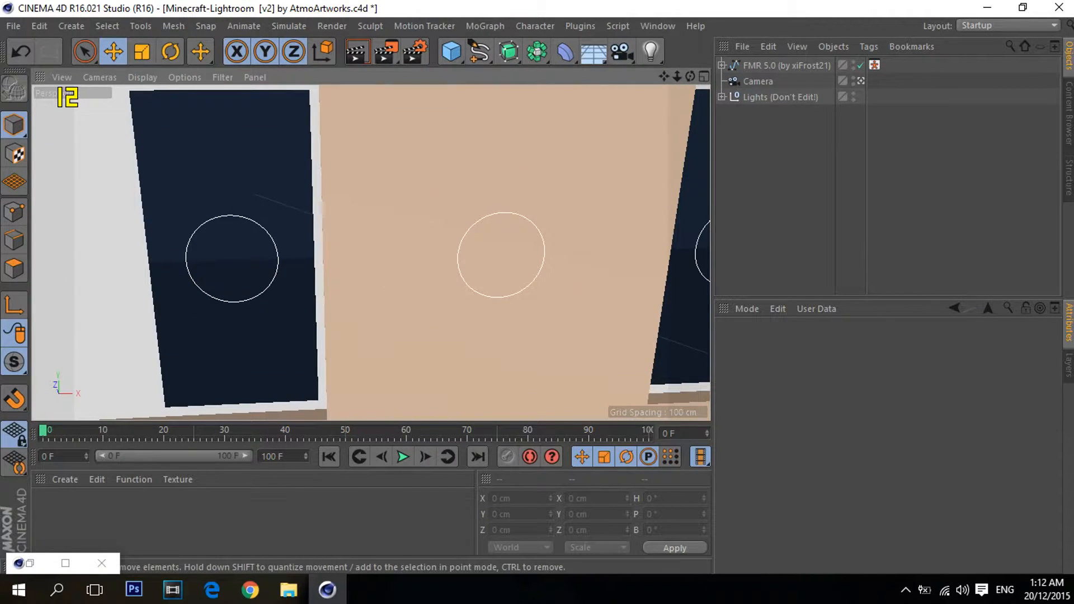
pyautogui.scroll(-5, 240, 235)
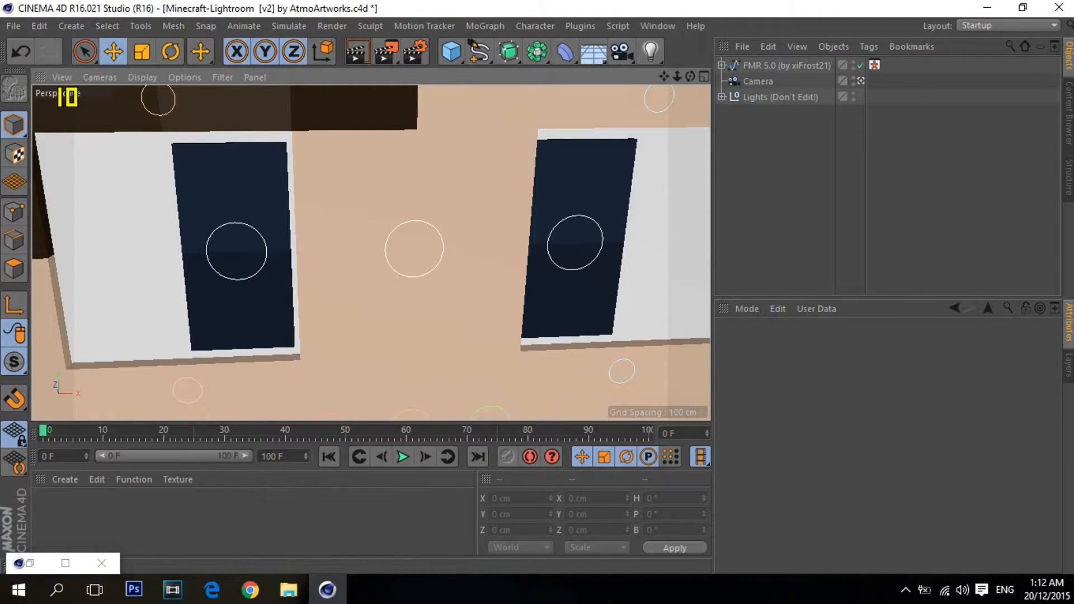
pyautogui.moveTo(664, 77); pyautogui.dragTo(799, 60)
pyautogui.click(786, 66)
pyautogui.click(336, 207)
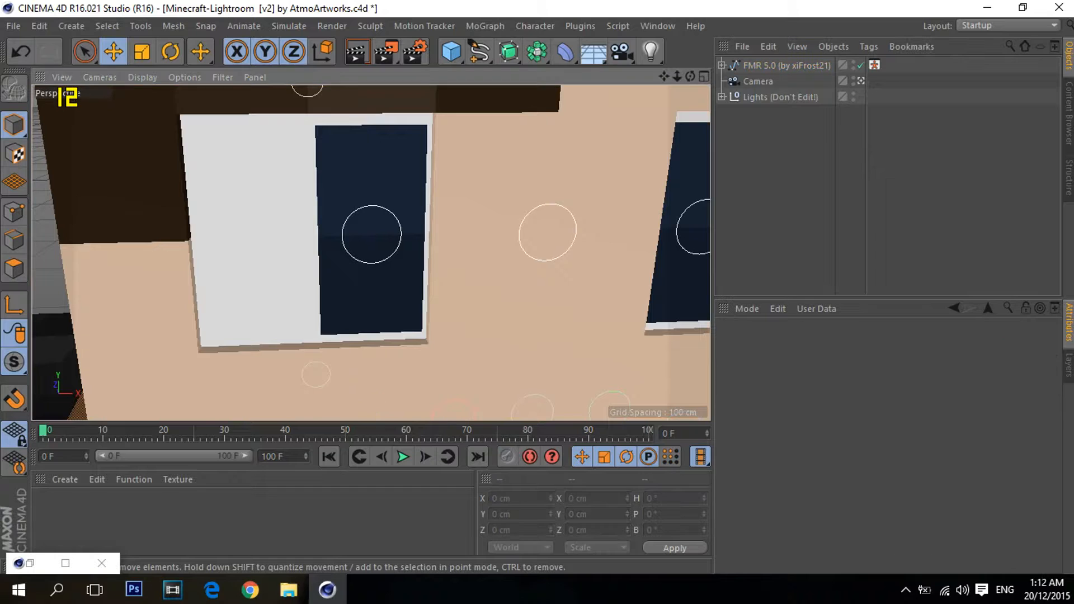
pyautogui.click(288, 194)
pyautogui.scroll(3, 336, 201)
pyautogui.moveTo(690, 77)
pyautogui.mouseDown()
pyautogui.moveTo(800, 39)
pyautogui.moveTo(690, 77)
pyautogui.moveTo(693, 59)
pyautogui.mouseUp()
pyautogui.click(374, 240)
pyautogui.moveTo(437, 243); pyautogui.dragTo(447, 243)
pyautogui.keyDown('alt'); pyautogui.moveTo(369, 252); pyautogui.dragTo(277, 255); pyautogui.keyUp('alt')
pyautogui.scroll(-5, 483, 186)
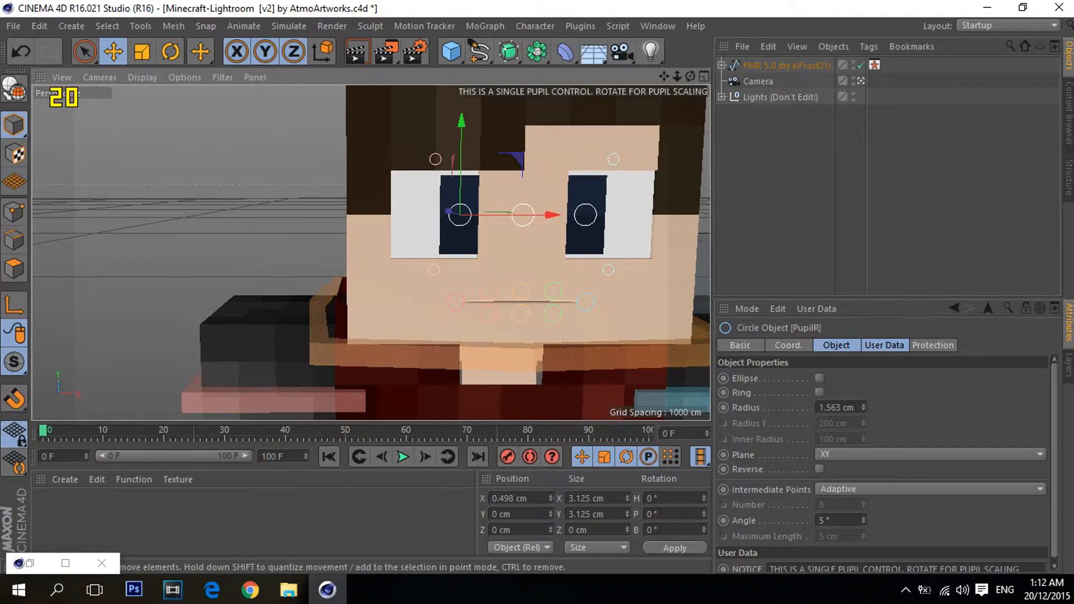
# Step: Switch the rig's mouth off and back on in the face options
pyautogui.scroll(-6, 578, 171)
pyautogui.scroll(7, 571, 185)
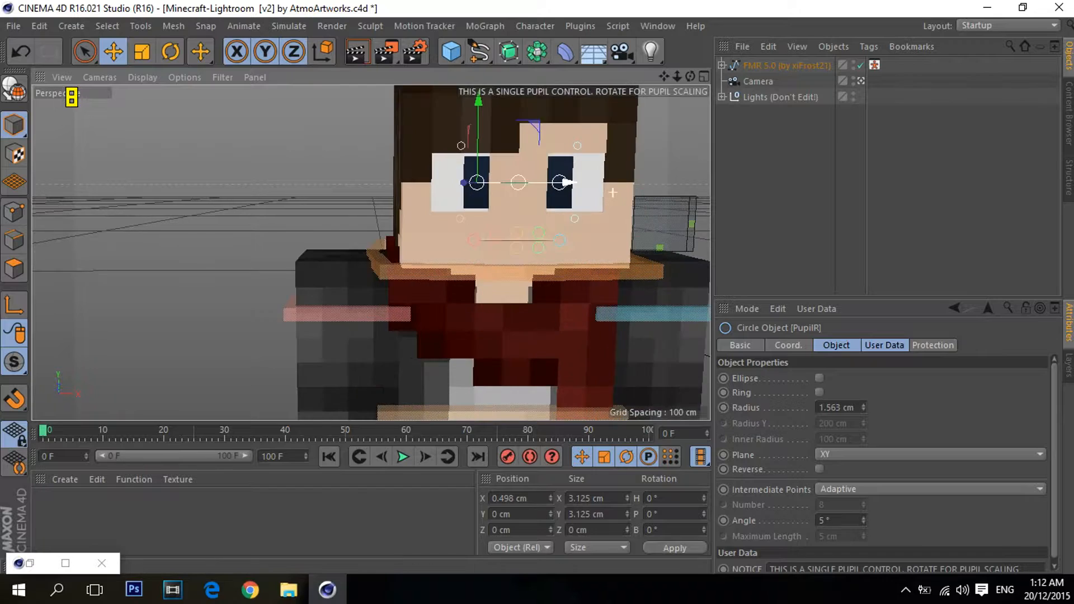
pyautogui.scroll(3, 369, 280)
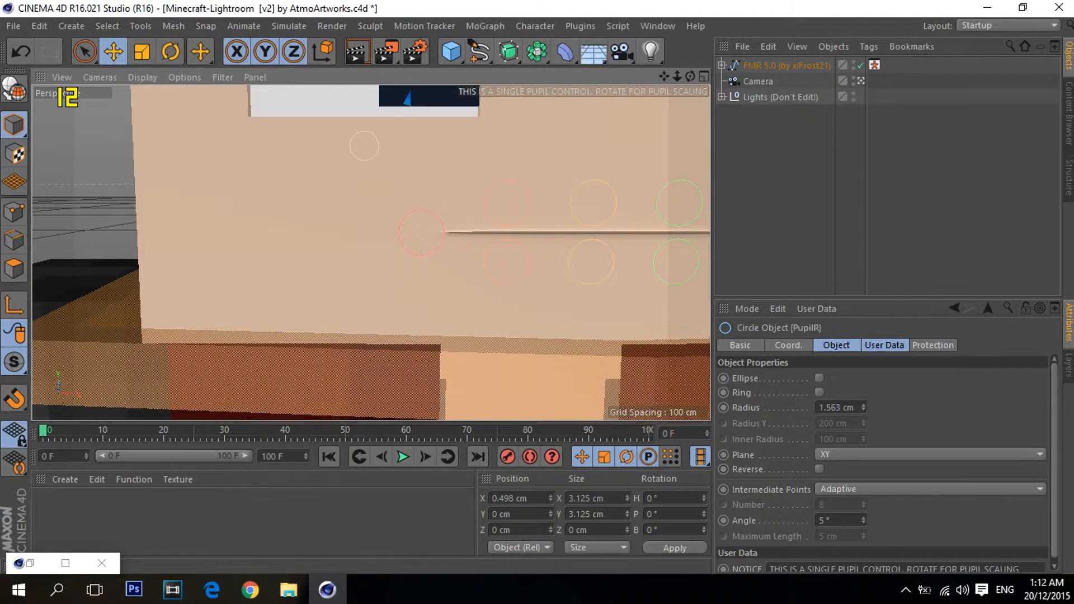
pyautogui.moveTo(664, 76); pyautogui.dragTo(594, 93)
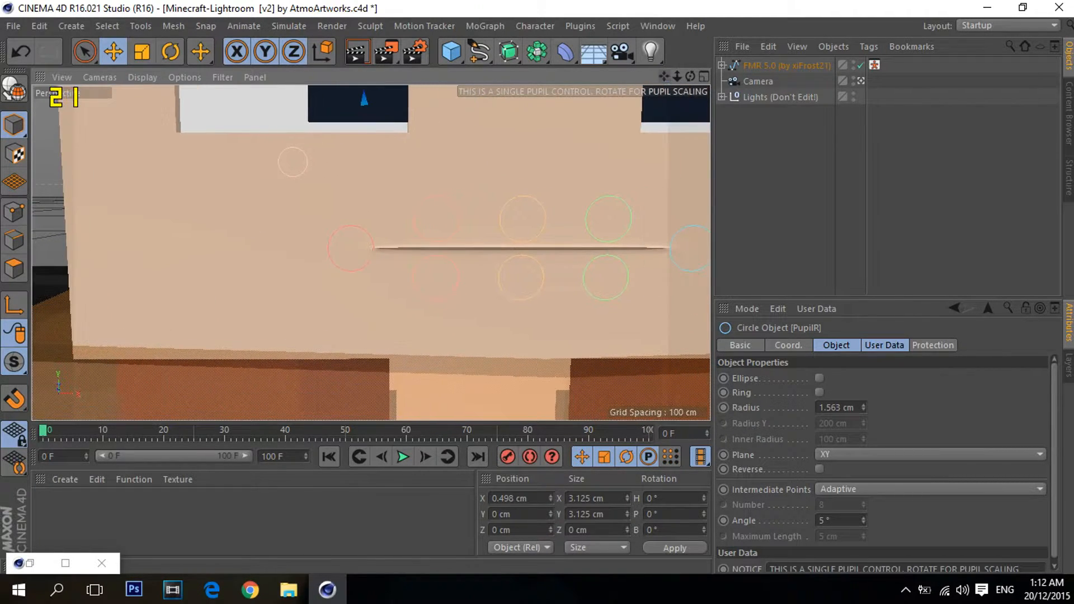
pyautogui.click(784, 173)
pyautogui.click(379, 404)
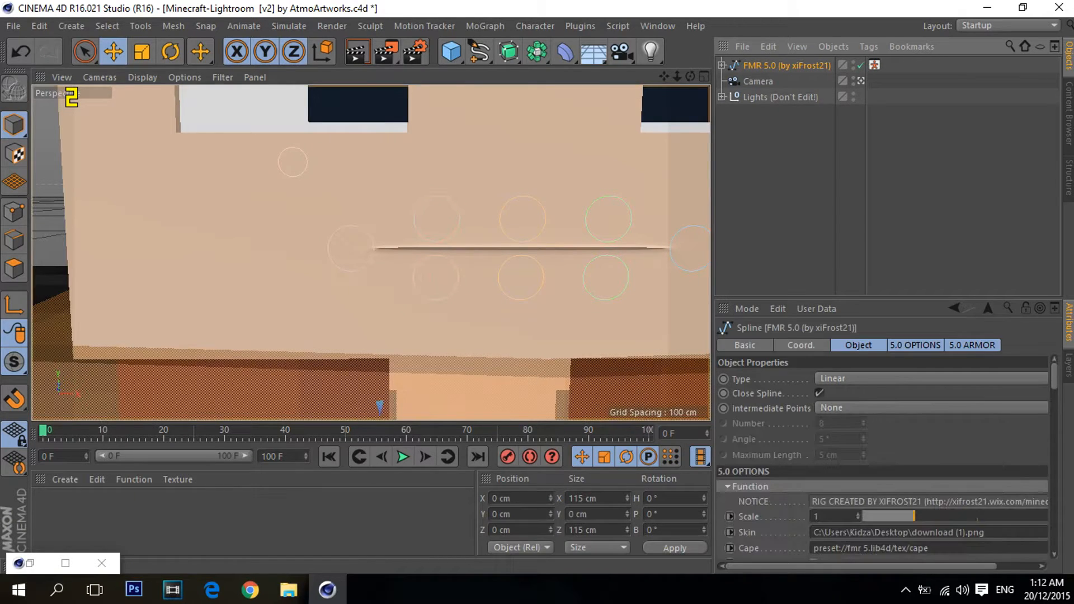
pyautogui.scroll(-10, 883, 459)
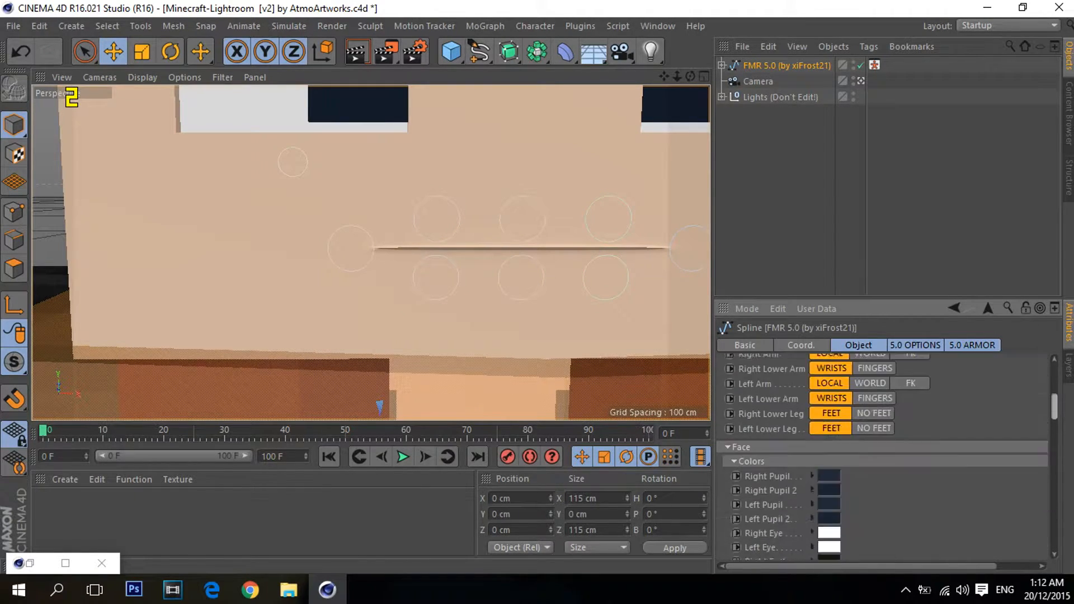
pyautogui.scroll(-2, 883, 458)
pyautogui.scroll(-1, 883, 459)
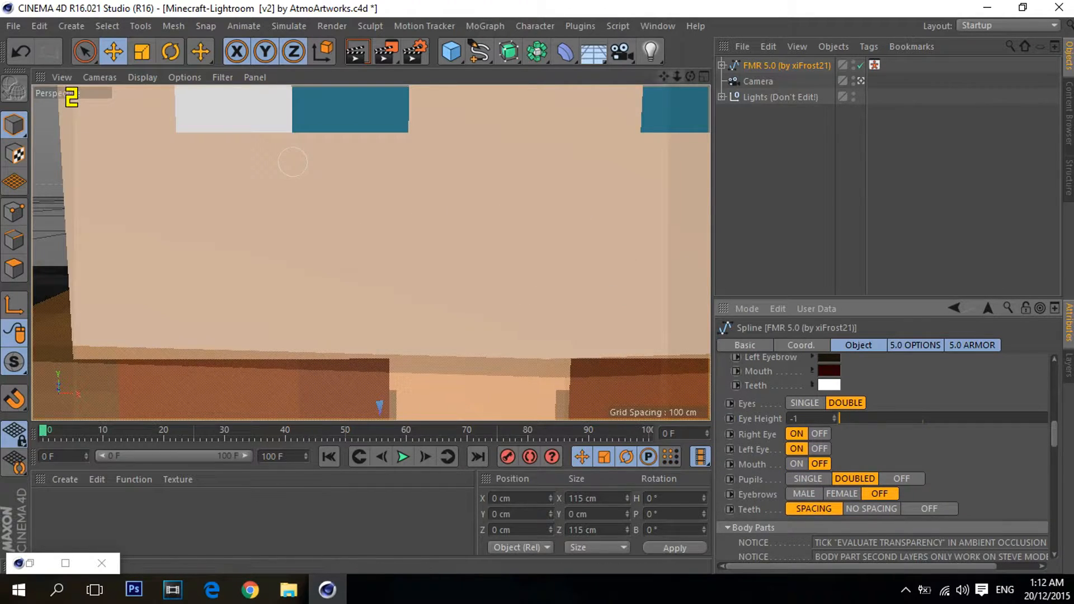
pyautogui.scroll(-5, 371, 251)
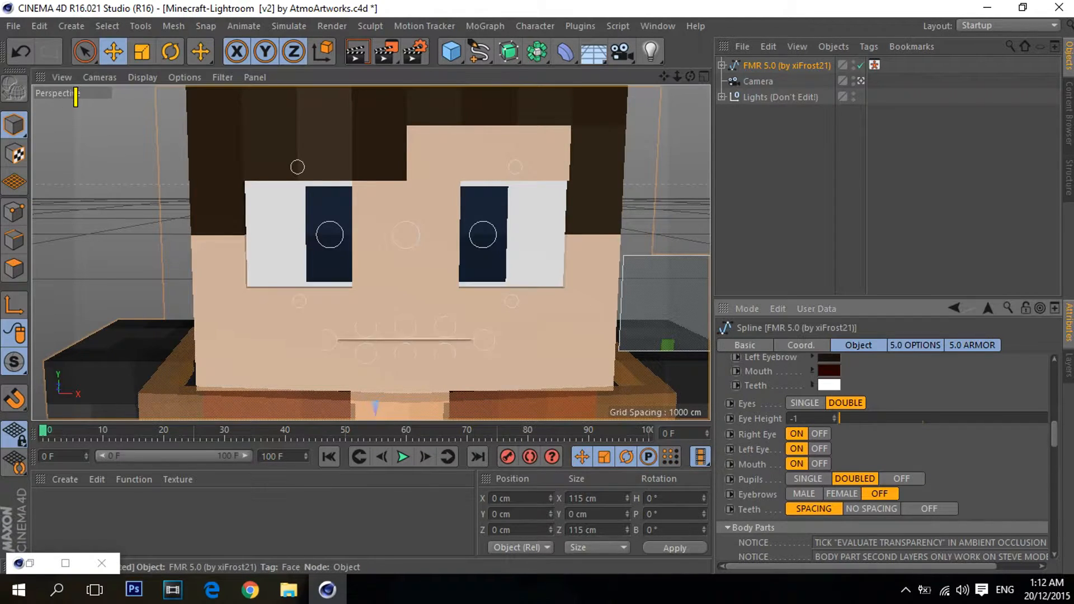
# Step: Raise the mouth's BottomR control to about 2.09 cm and its R corner control to about 2.08 cm in Y
pyautogui.scroll(4, 328, 336)
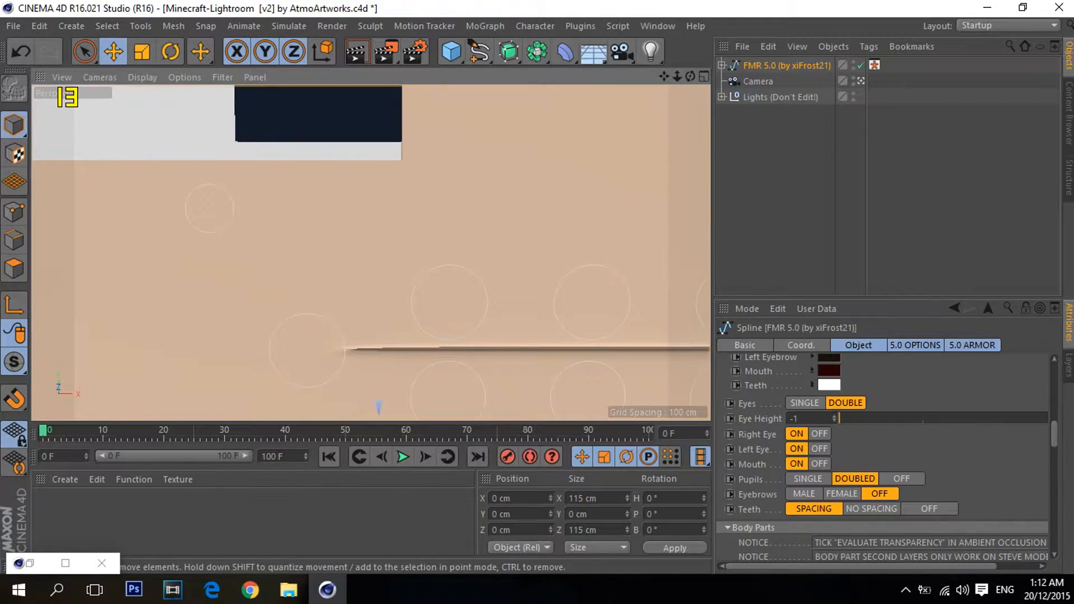
pyautogui.moveTo(664, 77); pyautogui.dragTo(648, 0)
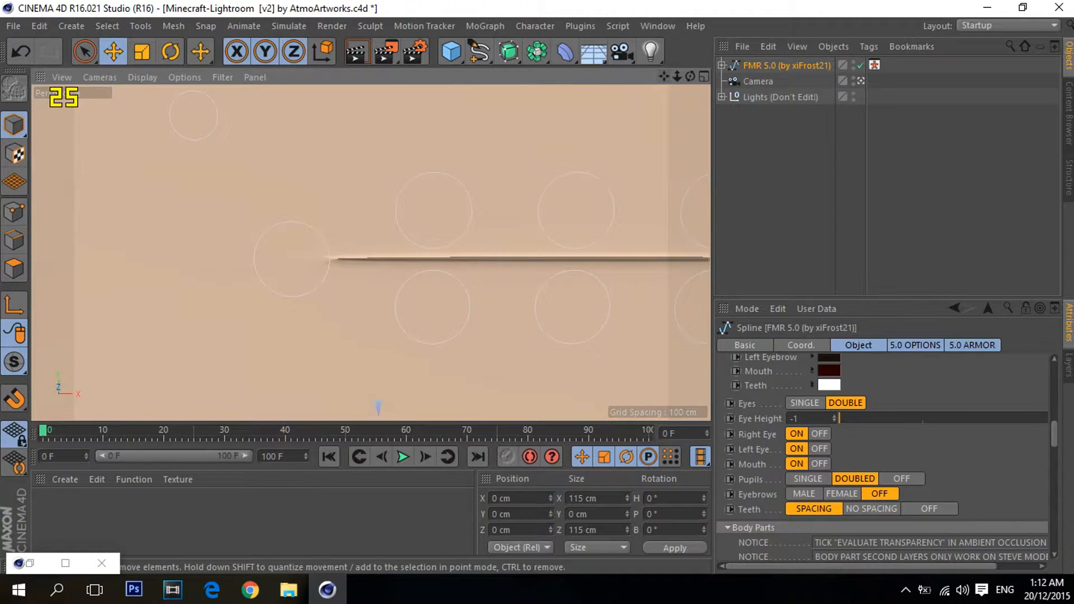
pyautogui.hotkey('ctrl', 'shift', 'a')
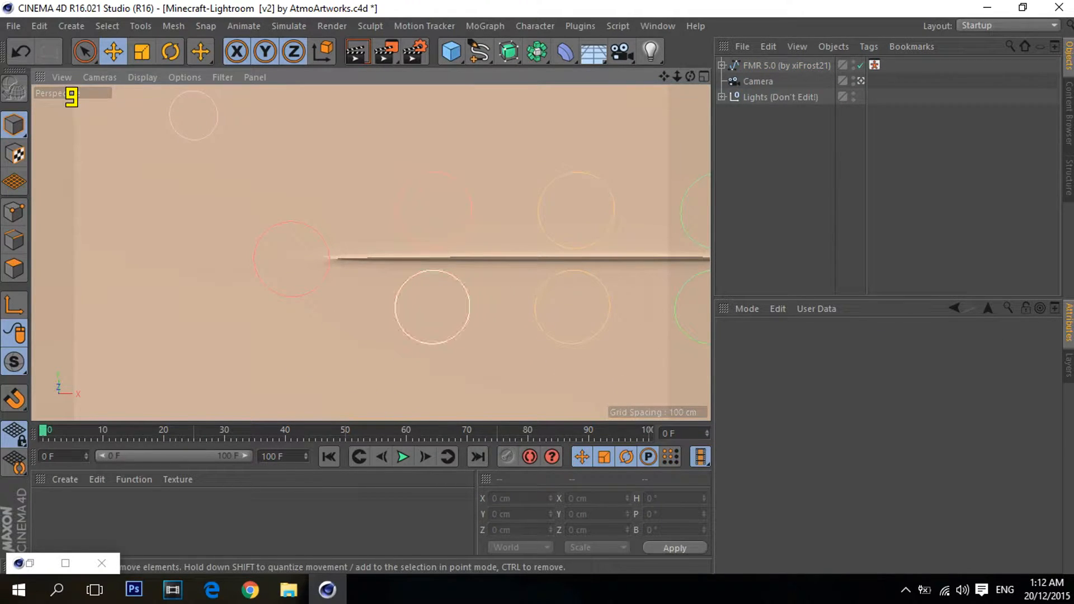
pyautogui.click(433, 271)
pyautogui.moveTo(434, 215); pyautogui.dragTo(434, 152)
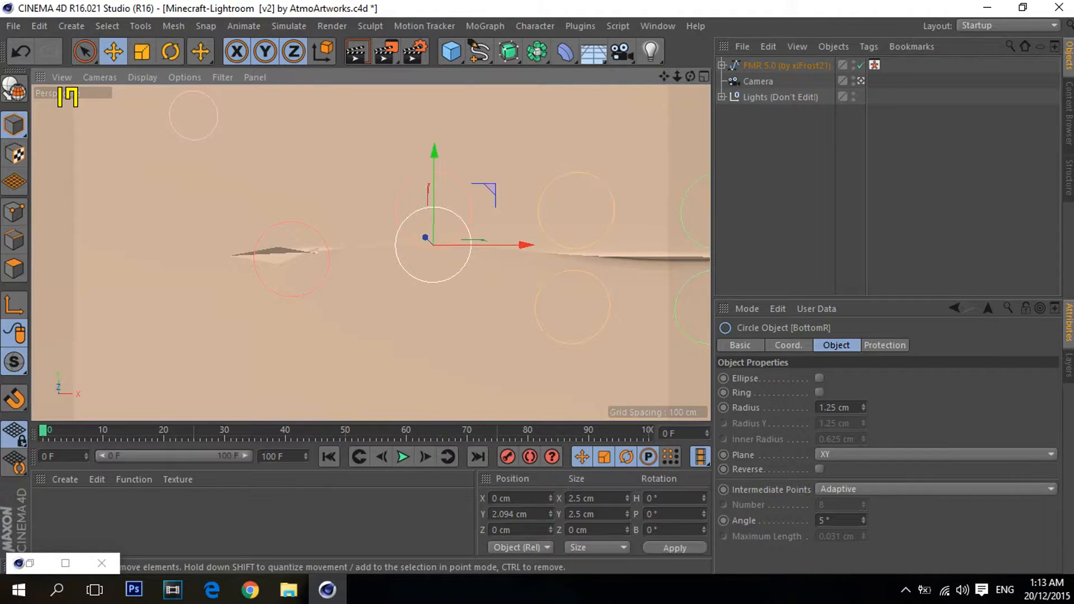
pyautogui.click(317, 233)
pyautogui.moveTo(291, 169); pyautogui.dragTo(289, 102)
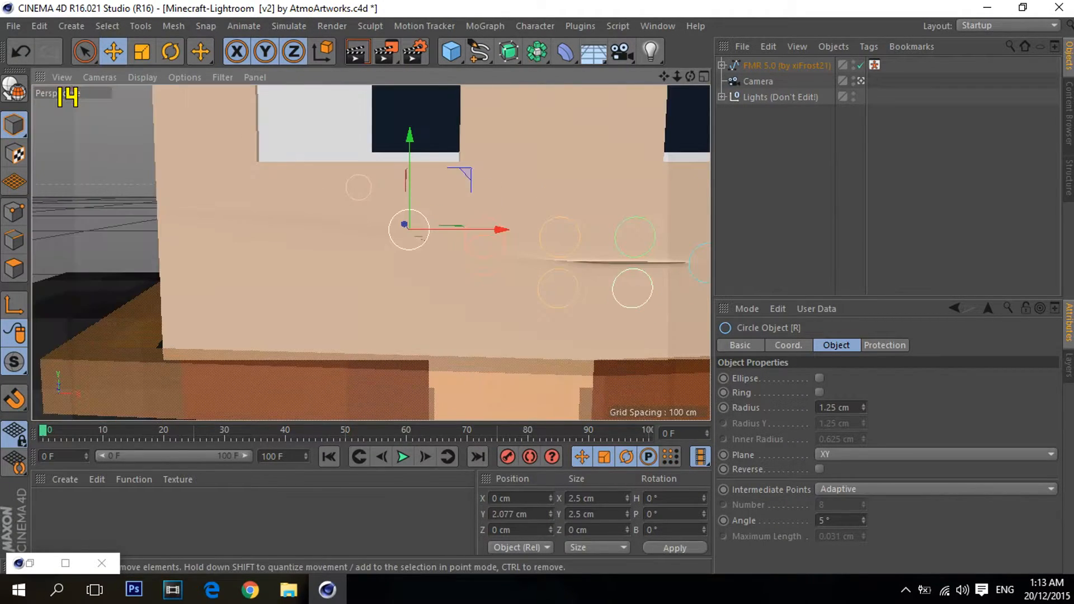
# Step: Raise the mouth's BottomL control to about 2.16 cm and its L corner control to about 2.01 cm in Y
pyautogui.click(633, 288)
pyautogui.moveTo(635, 198); pyautogui.dragTo(638, 164)
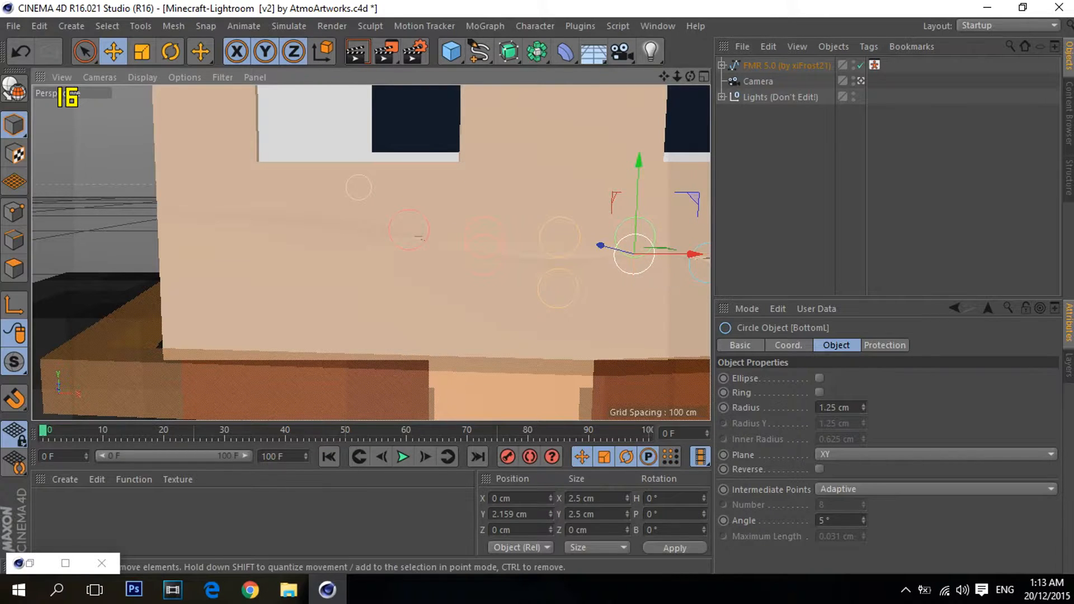
pyautogui.moveTo(665, 76); pyautogui.dragTo(506, 77)
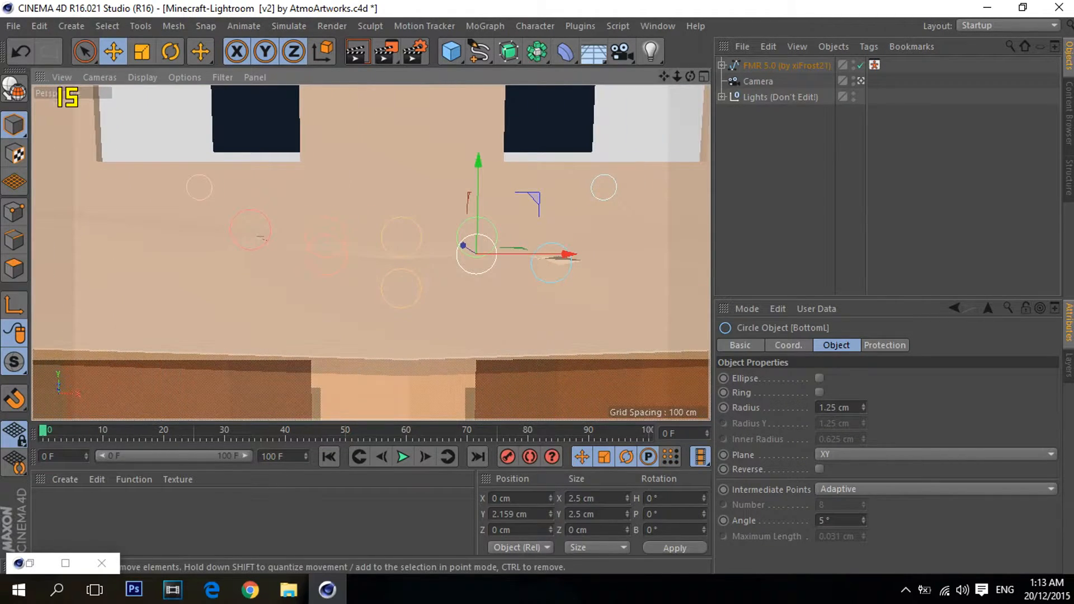
pyautogui.click(551, 263)
pyautogui.moveTo(555, 170); pyautogui.dragTo(556, 138)
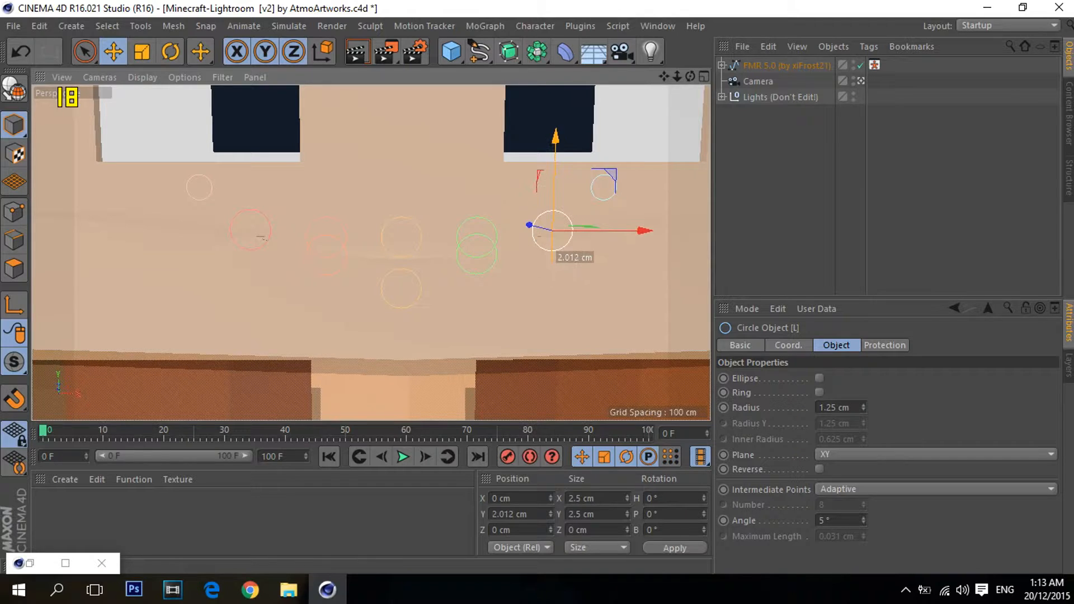
# Step: Raise the mouth's BottomM control to about 2.56 cm in Y
pyautogui.click(401, 288)
pyautogui.moveTo(402, 193); pyautogui.dragTo(402, 149)
pyautogui.scroll(-5, 401, 207)
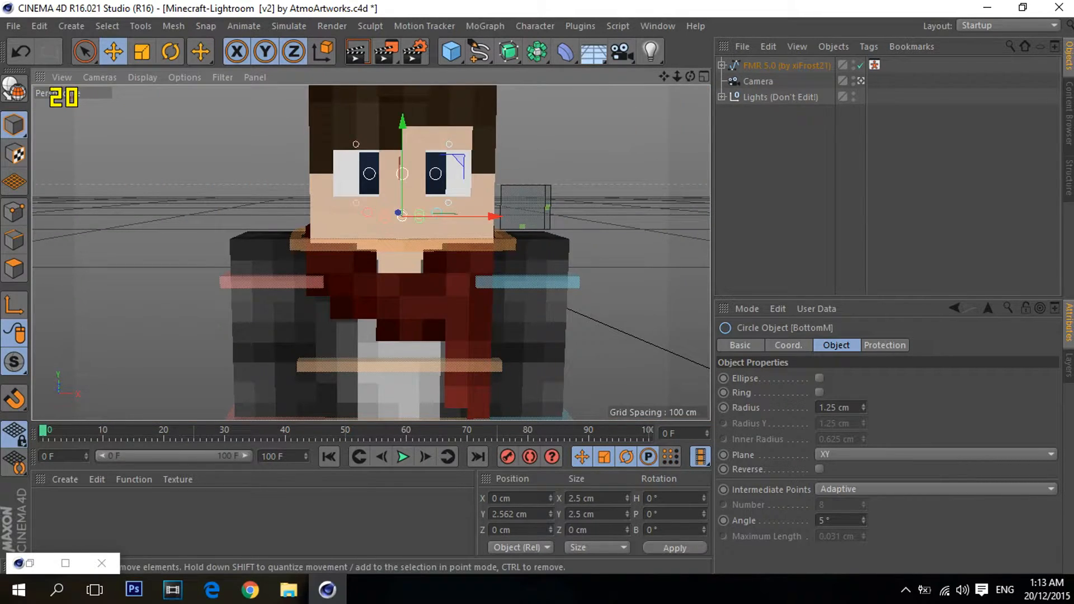
# Step: Lower the mouth's R corner control slightly to about 1.9 cm in Y
pyautogui.scroll(6, 402, 215)
pyautogui.click(401, 199)
pyautogui.moveTo(434, 223); pyautogui.dragTo(433, 255)
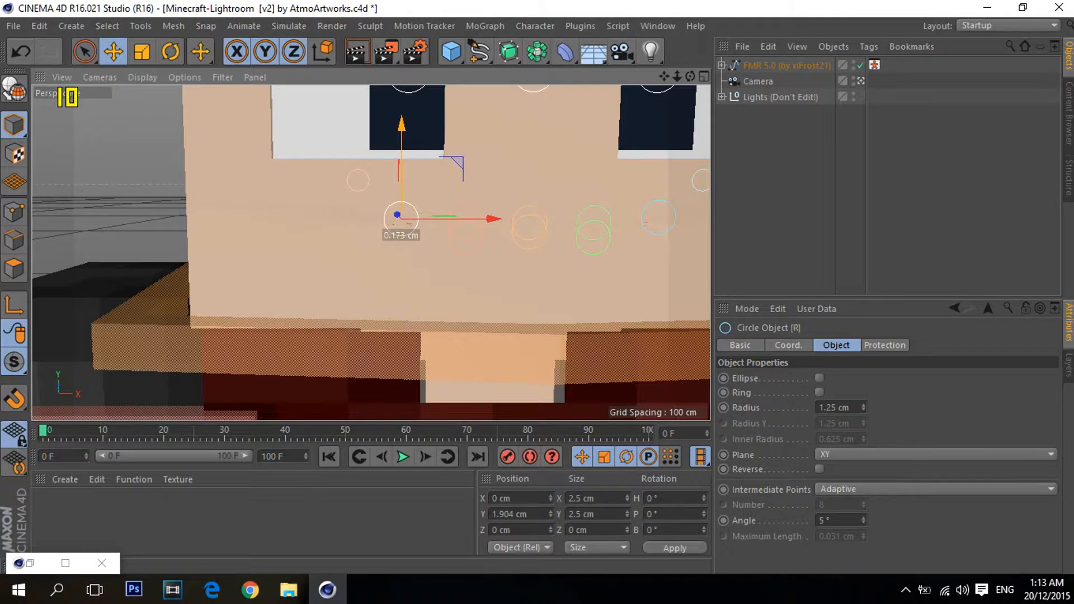
pyautogui.moveTo(398, 181); pyautogui.dragTo(397, 179)
# Step: Deselect the mouth control and examine the character's face from the front and from the side
pyautogui.scroll(-7, 398, 179)
pyautogui.moveTo(369, 251)
pyautogui.keyDown('alt'); pyautogui.mouseDown()
pyautogui.moveTo(263, 263)
pyautogui.moveTo(369, 260)
pyautogui.mouseUp(); pyautogui.keyUp('alt')
pyautogui.click(795, 179)
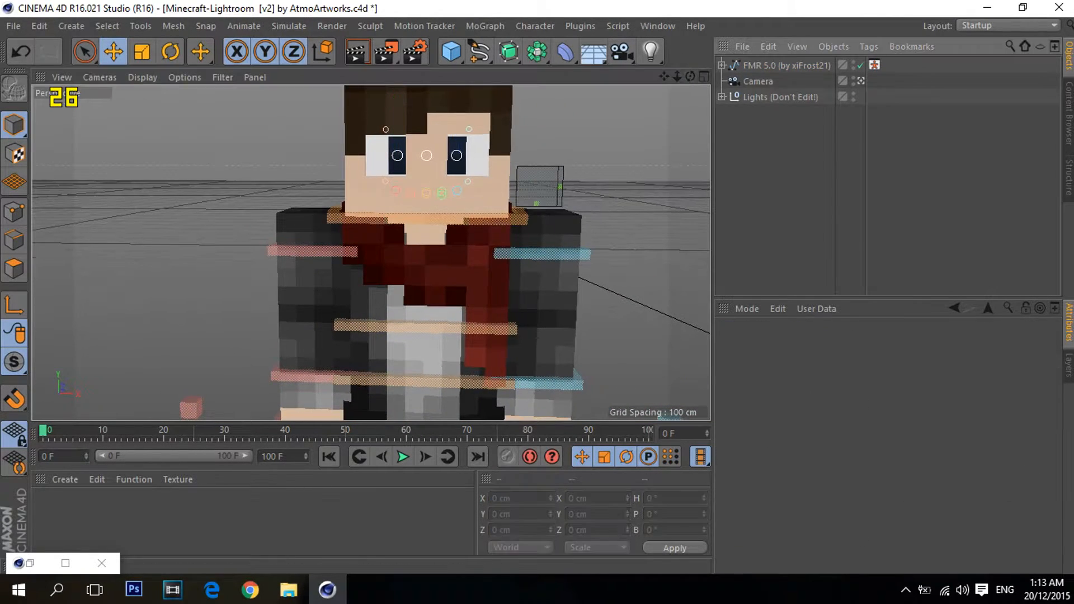
pyautogui.moveTo(664, 77); pyautogui.dragTo(645, 144)
pyautogui.moveTo(370, 251)
pyautogui.keyDown('alt'); pyautogui.mouseDown()
pyautogui.moveTo(263, 258)
pyautogui.moveTo(369, 252)
pyautogui.mouseUp(); pyautogui.keyUp('alt')
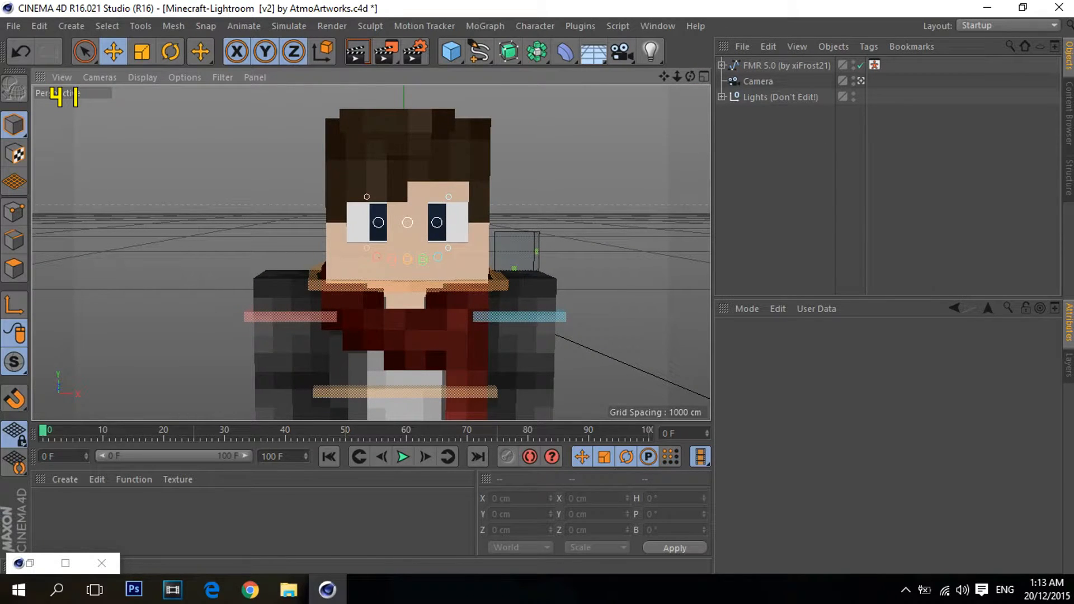
pyautogui.keyDown('alt'); pyautogui.moveTo(369, 252); pyautogui.dragTo(350, 294, button='middle'); pyautogui.keyUp('alt')
pyautogui.moveTo(690, 76); pyautogui.dragTo(588, 84)
pyautogui.keyDown('alt'); pyautogui.moveTo(370, 252); pyautogui.dragTo(475, 250); pyautogui.keyUp('alt')
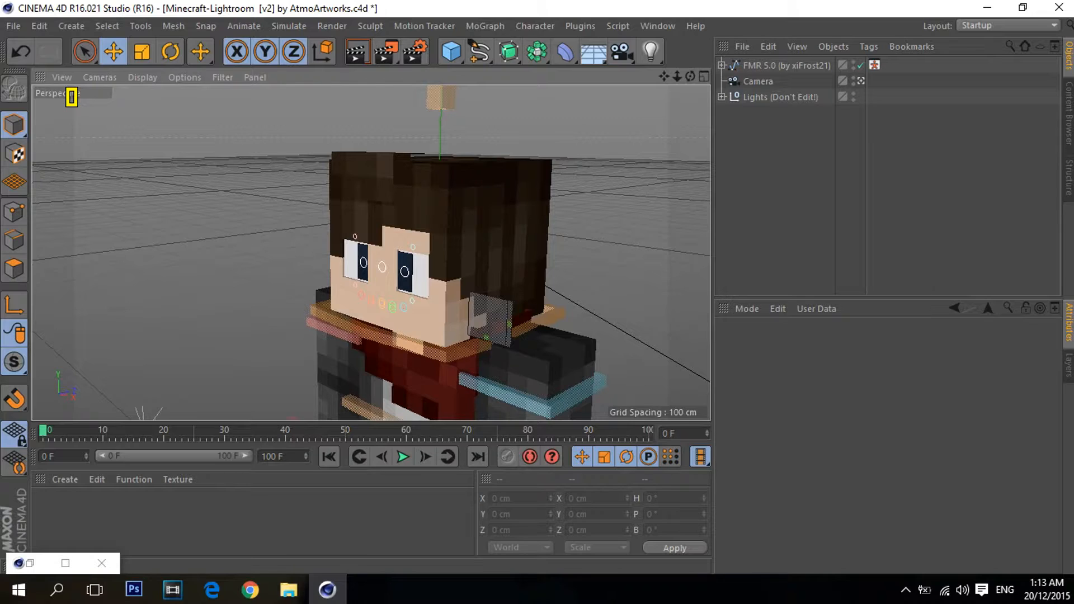
pyautogui.hotkey('shift', 'F4')
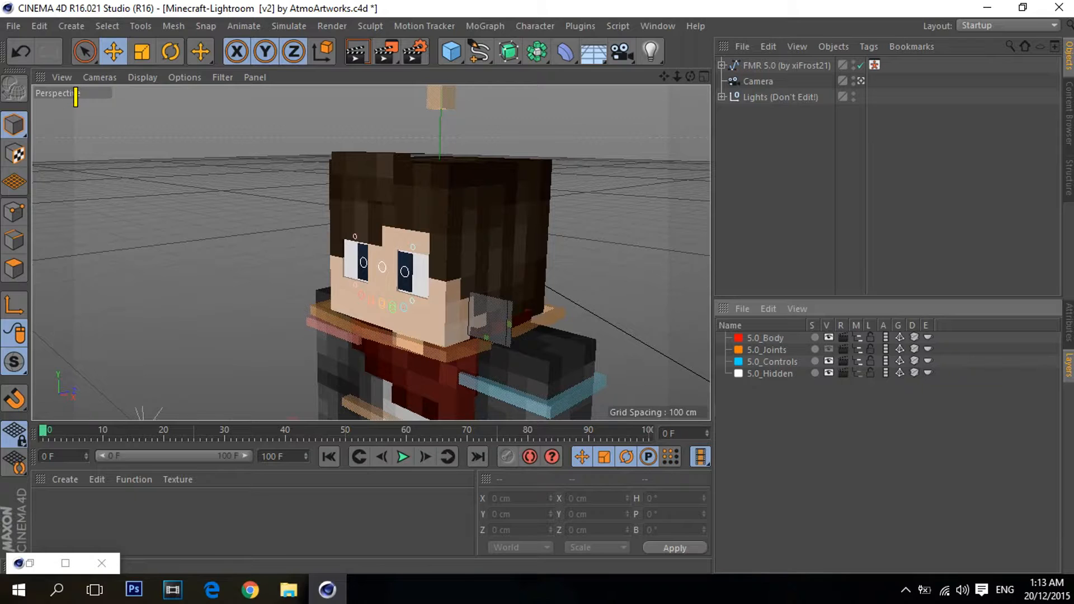
pyautogui.hotkey('shift', 'F5')
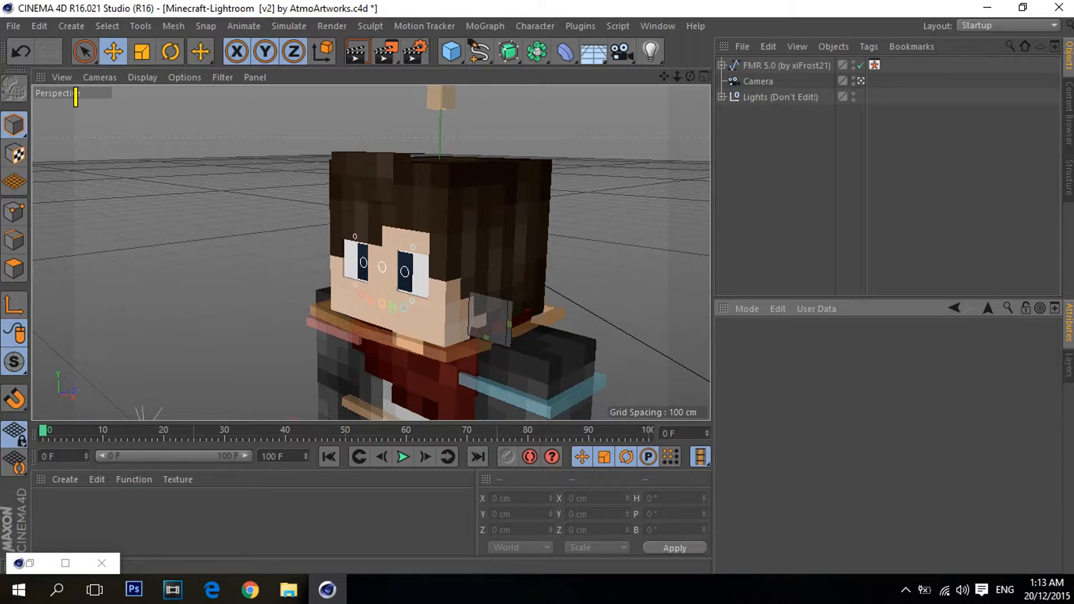
pyautogui.click(787, 65)
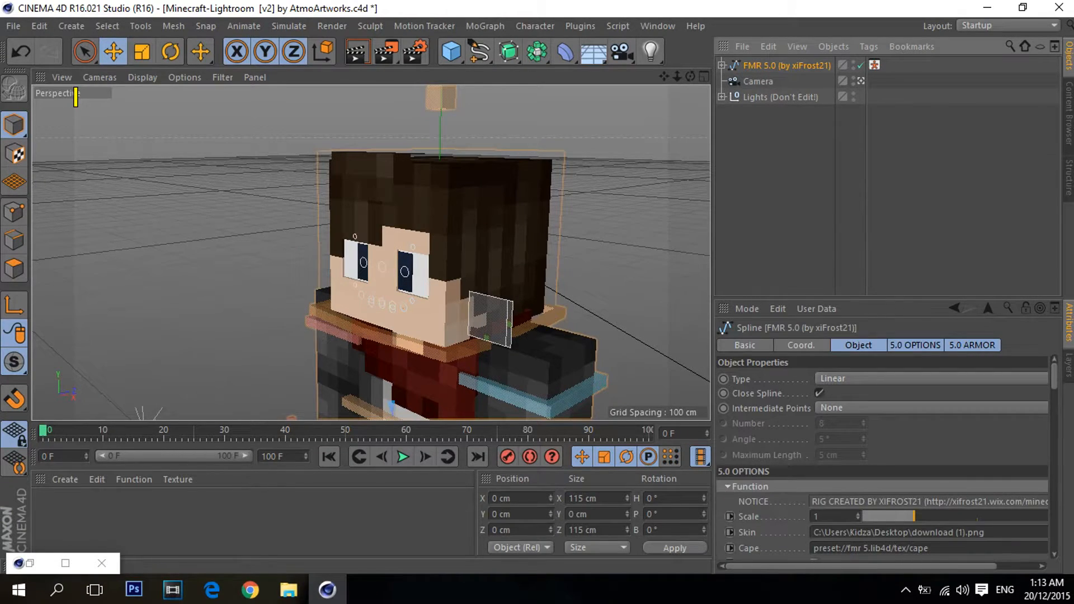
pyautogui.keyDown('alt'); pyautogui.moveTo(369, 250); pyautogui.dragTo(484, 280); pyautogui.keyUp('alt')
pyautogui.hotkey('shift', 'F4')
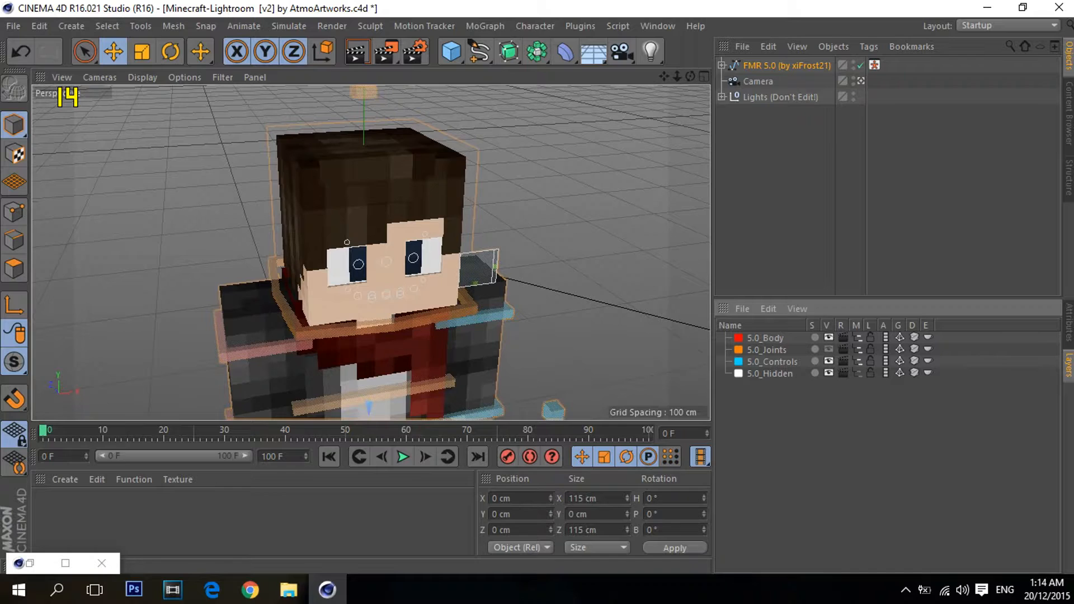
pyautogui.hotkey('shift', 'F5')
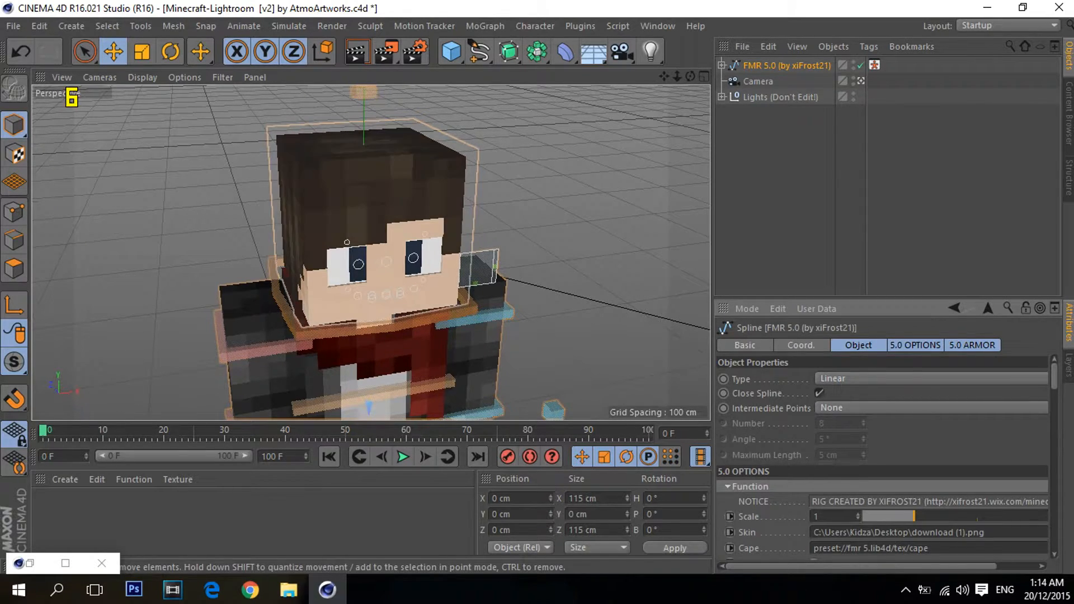
pyautogui.press('9')
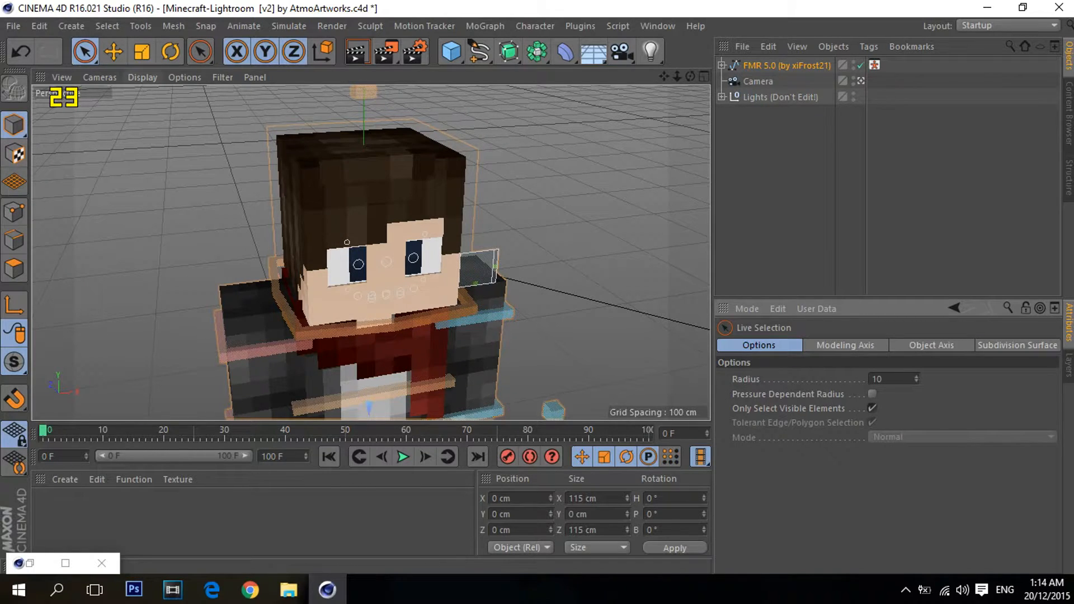
# Step: Select the meshHat object on the character's head and switch to polygon editing with Live Selection
pyautogui.click(113, 51)
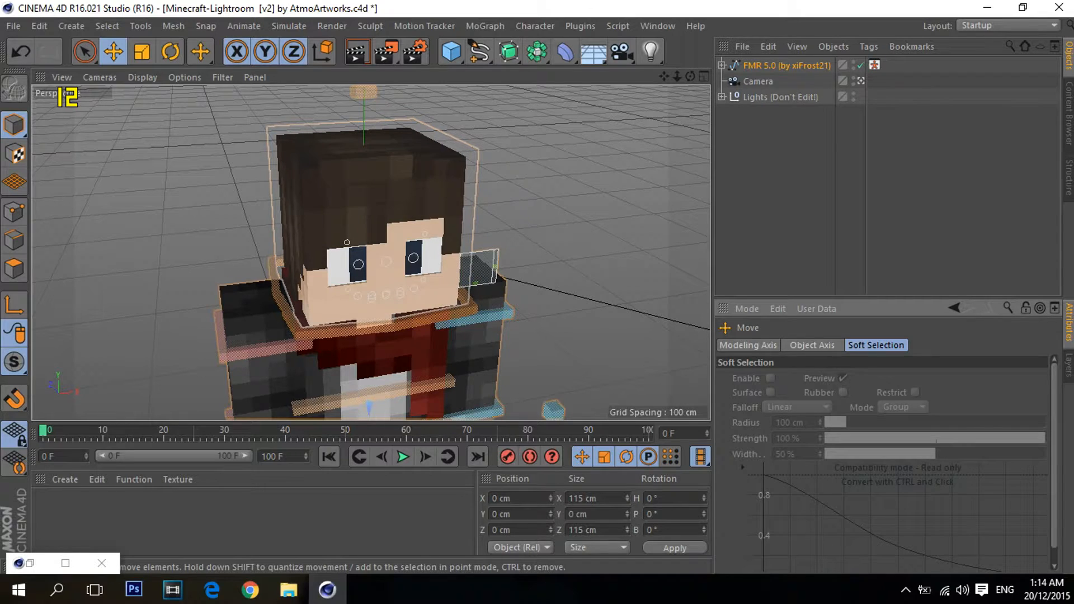
pyautogui.click(373, 179)
pyautogui.scroll(5, 344, 160)
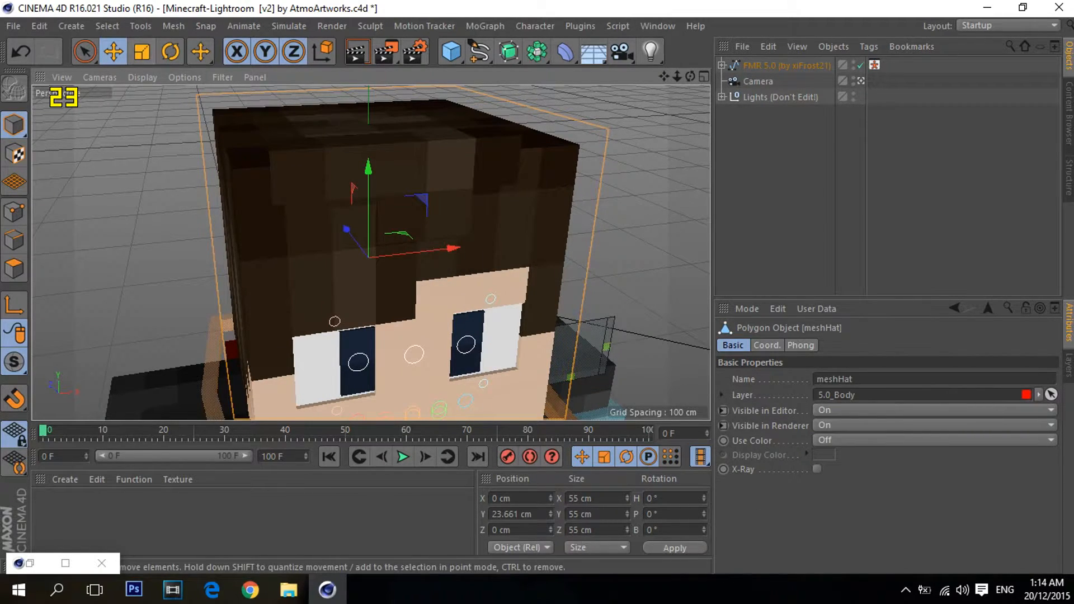
pyautogui.scroll(-5, 343, 160)
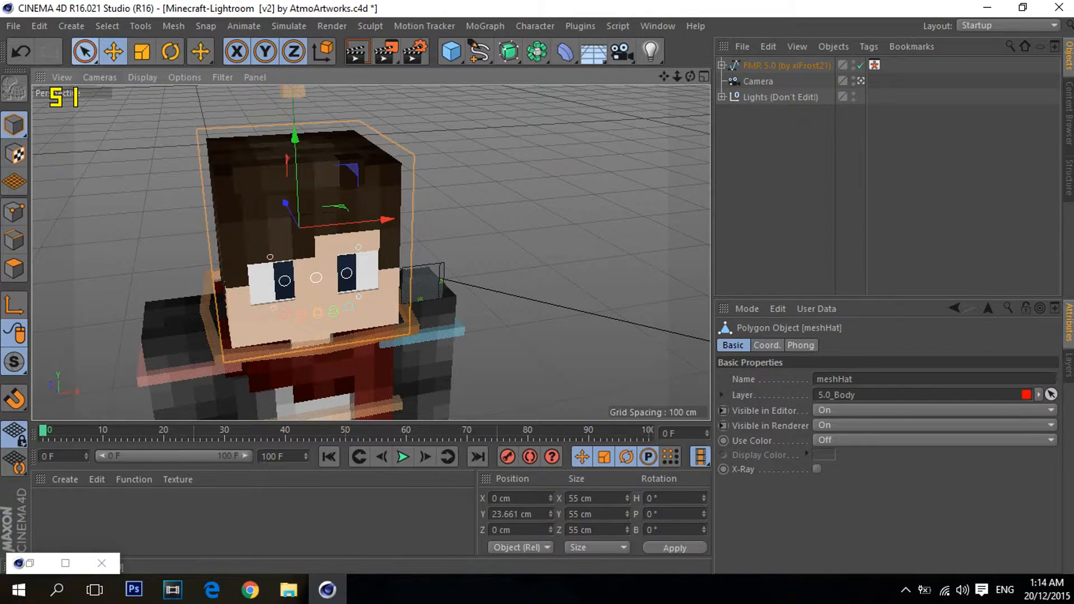
pyautogui.click(85, 51)
pyautogui.click(14, 269)
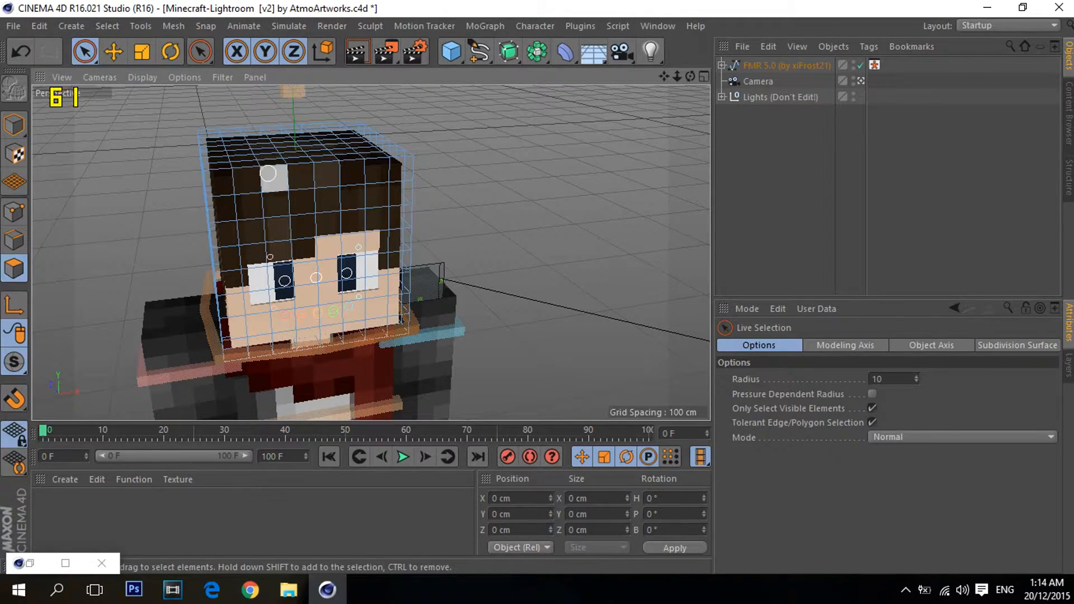
# Step: Select five polygons along the upper row of the hat's front face and the two middle ones directly below them
pyautogui.moveTo(691, 77)
pyautogui.mouseDown()
pyautogui.moveTo(627, 54)
pyautogui.moveTo(717, 87)
pyautogui.moveTo(778, 56)
pyautogui.moveTo(733, 41)
pyautogui.moveTo(783, 30)
pyautogui.moveTo(615, 32)
pyautogui.moveTo(690, 76)
pyautogui.mouseUp()
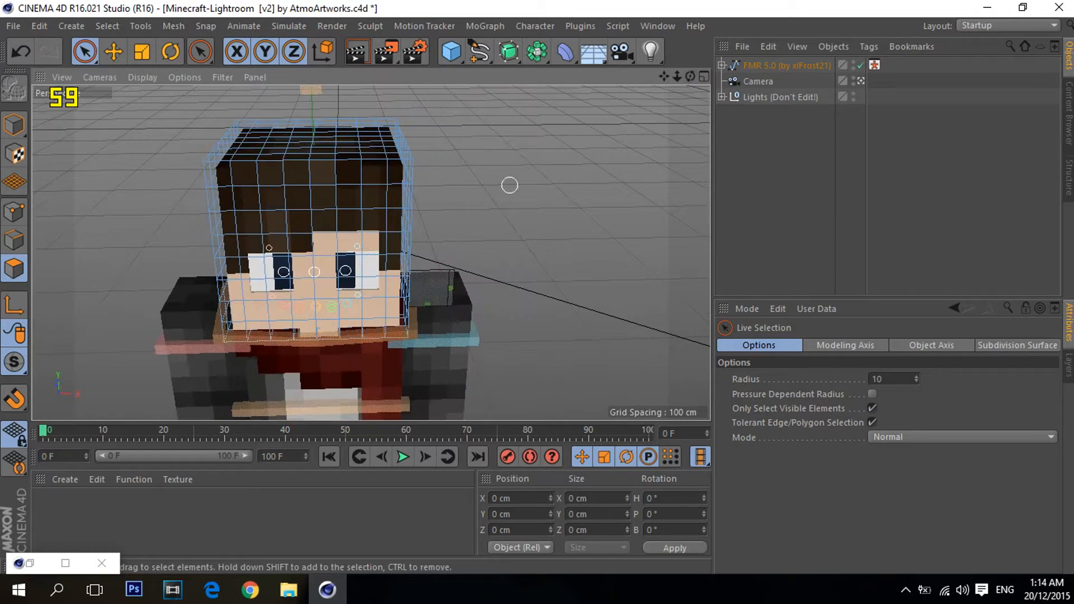
pyautogui.scroll(3, 247, 230)
pyautogui.scroll(4, 334, 207)
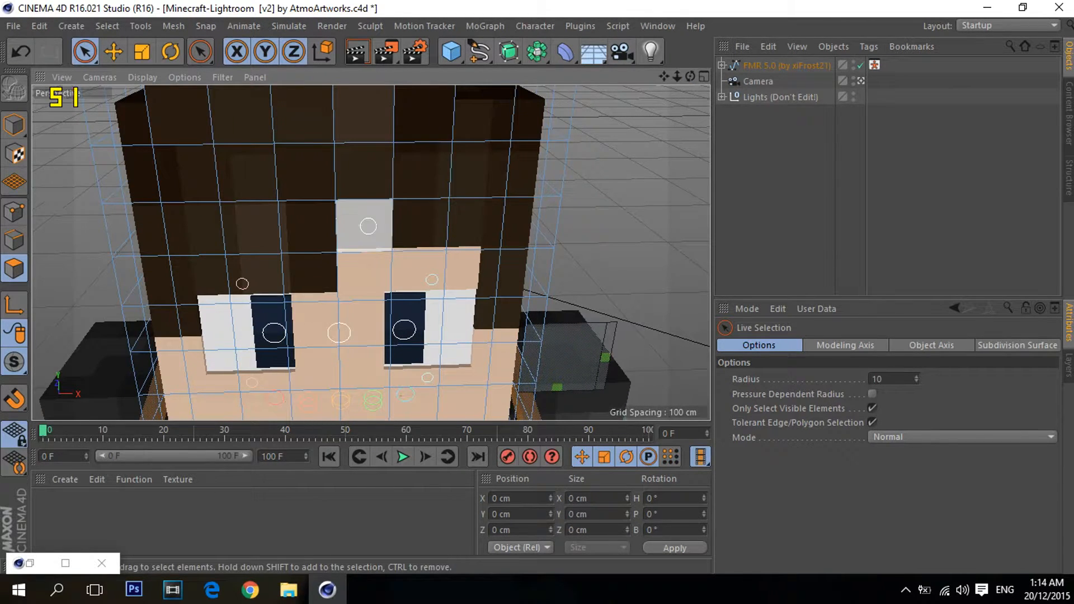
pyautogui.moveTo(664, 77); pyautogui.dragTo(694, 50)
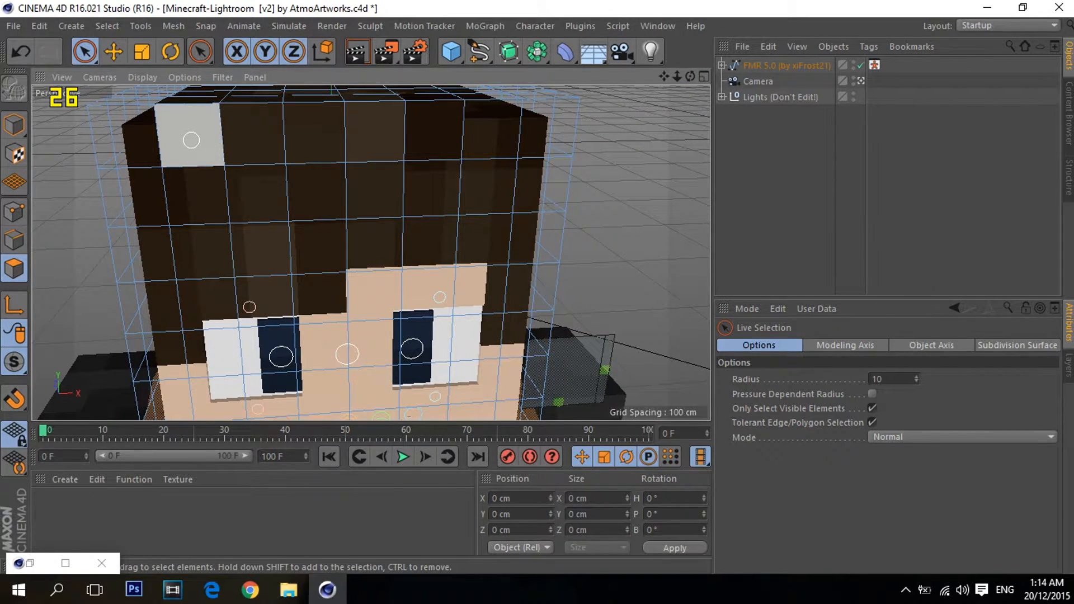
pyautogui.moveTo(191, 140); pyautogui.dragTo(442, 130)
pyautogui.keyDown('shift'); pyautogui.click(328, 184); pyautogui.keyUp('shift')
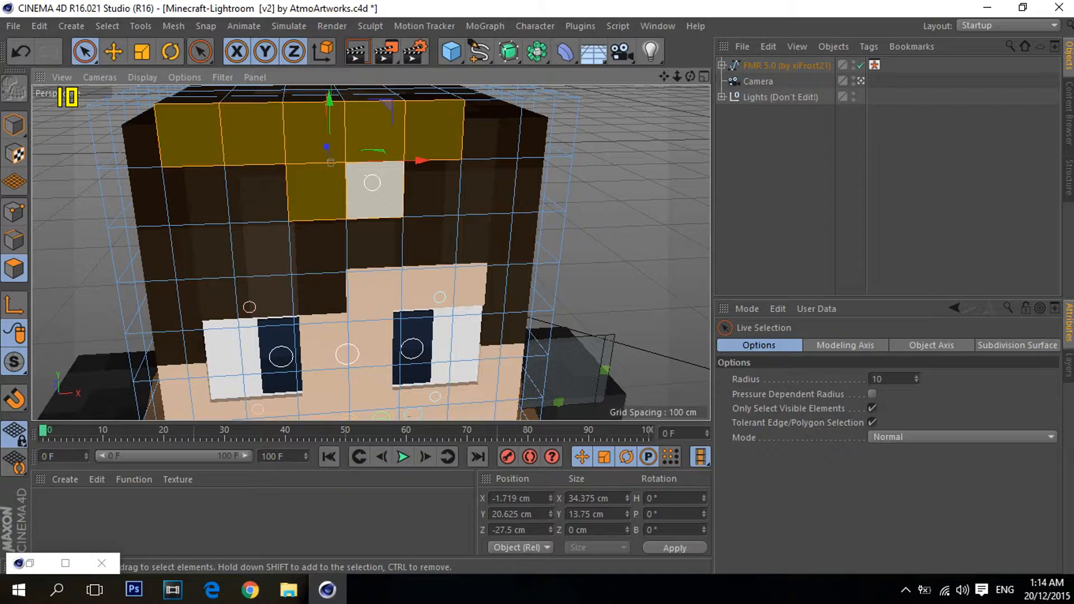
# Step: Extrude the selected front hair polygons by 2 cm with a maximum angle of 91°, and check the result from the side and above
pyautogui.press('d')
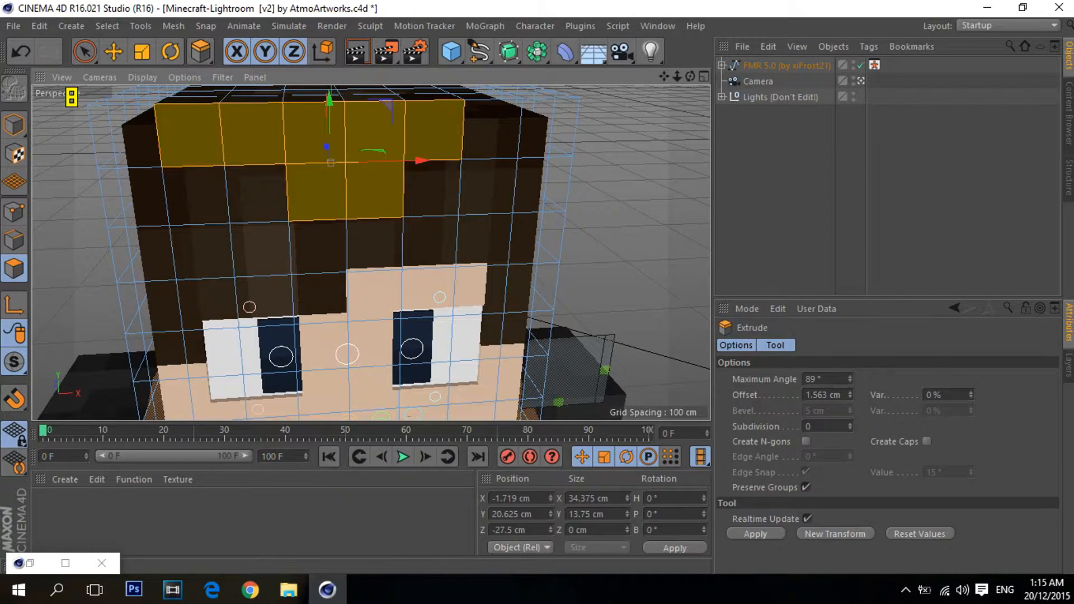
pyautogui.click(819, 380)
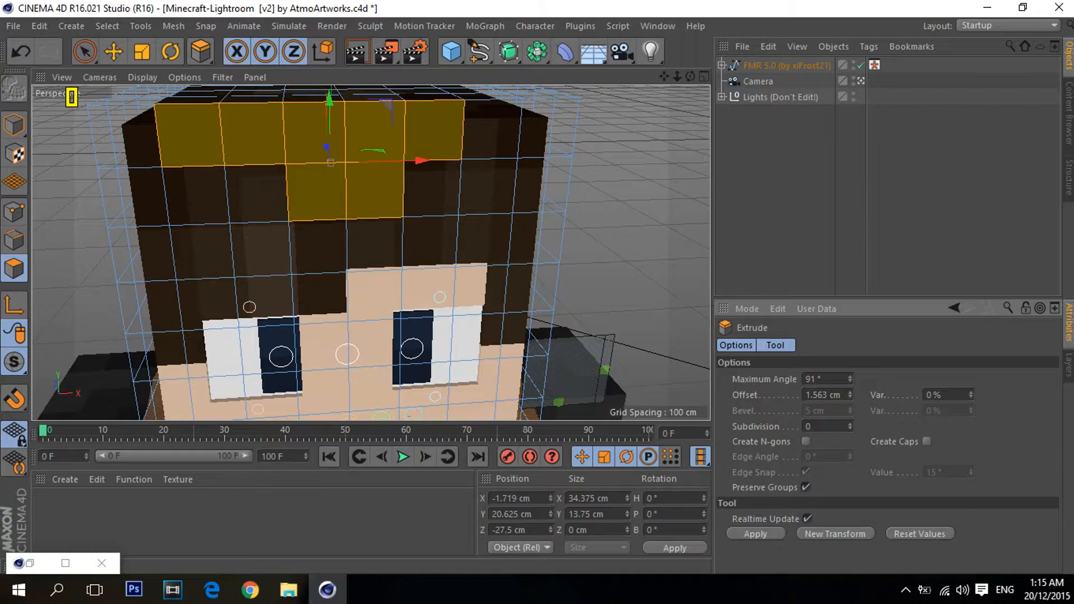
pyautogui.doubleClick(817, 395)
pyautogui.write('3')
pyautogui.click(755, 534)
pyautogui.moveTo(690, 76); pyautogui.dragTo(806, 79)
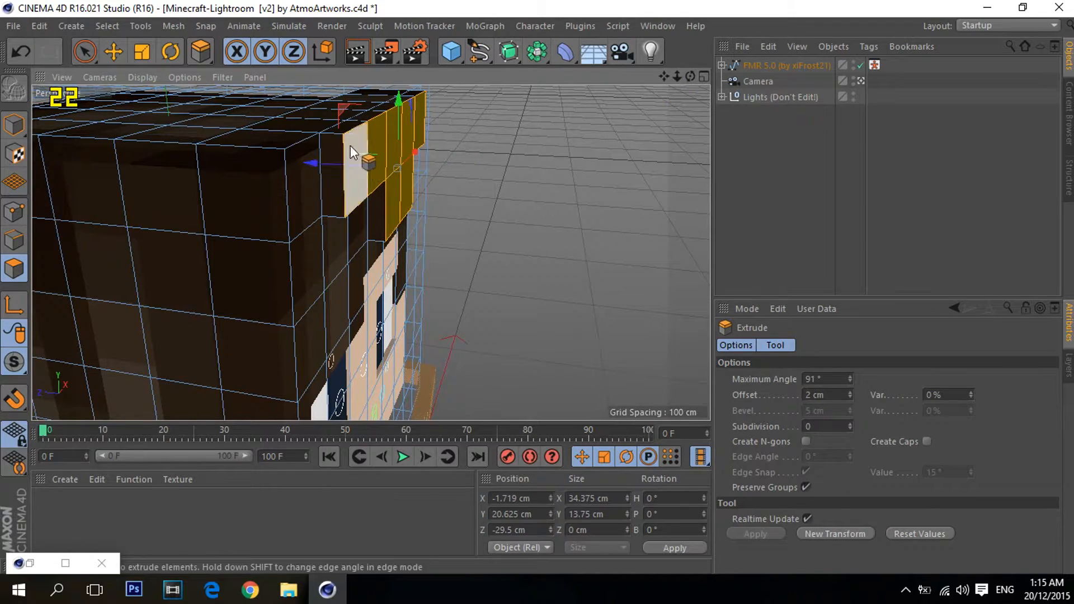
pyautogui.moveTo(690, 76); pyautogui.dragTo(663, 160)
pyautogui.moveTo(690, 76); pyautogui.dragTo(499, 77)
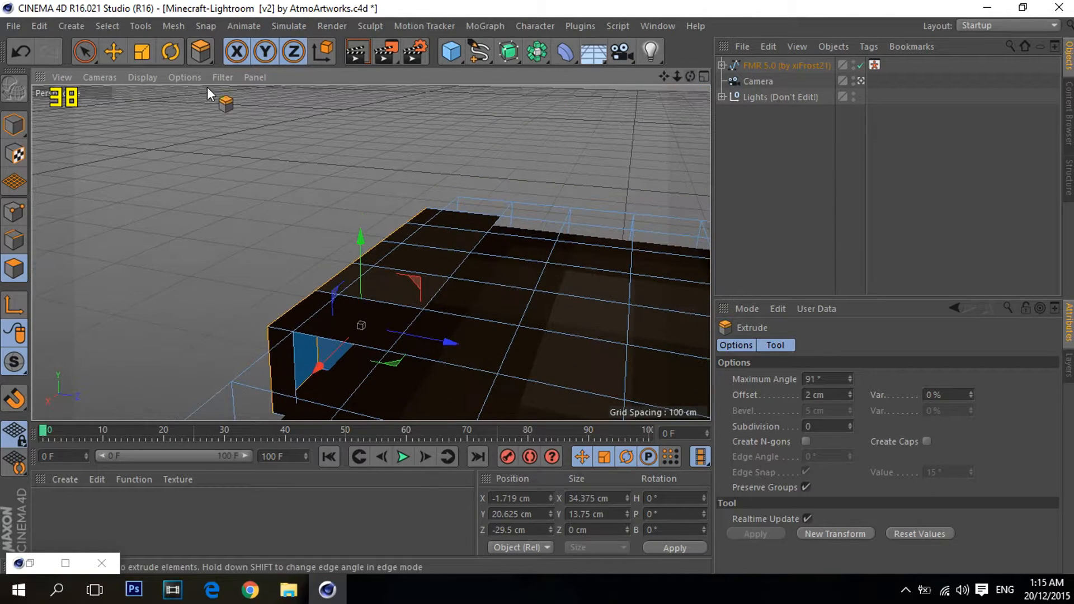
# Step: Select the five polygons on the hat's top face directly behind the extruded fringe and extrude them 2 cm
pyautogui.click(85, 52)
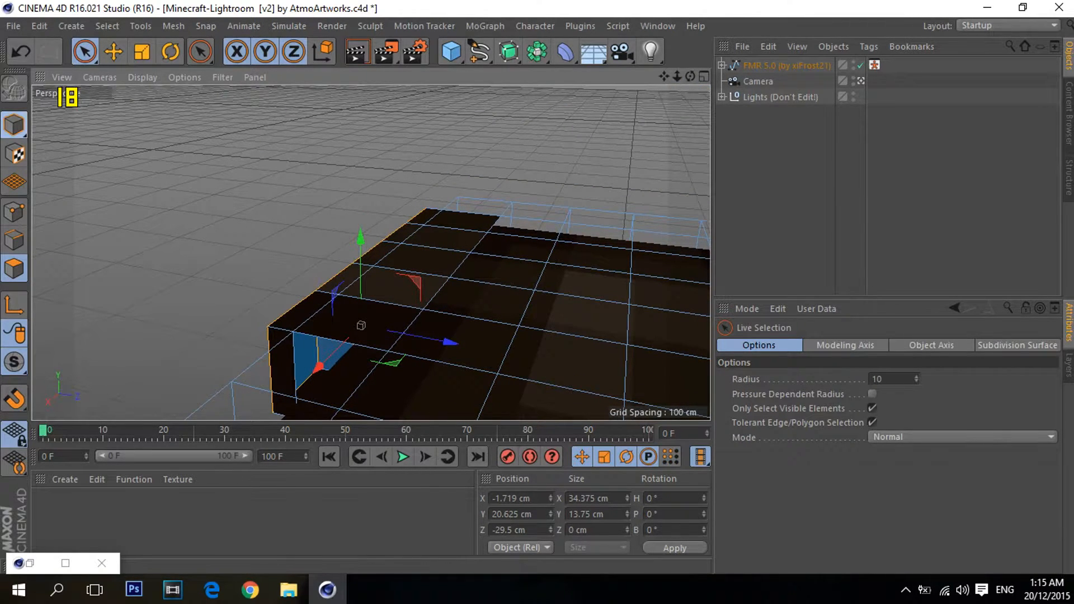
pyautogui.click(14, 124)
pyautogui.click(14, 269)
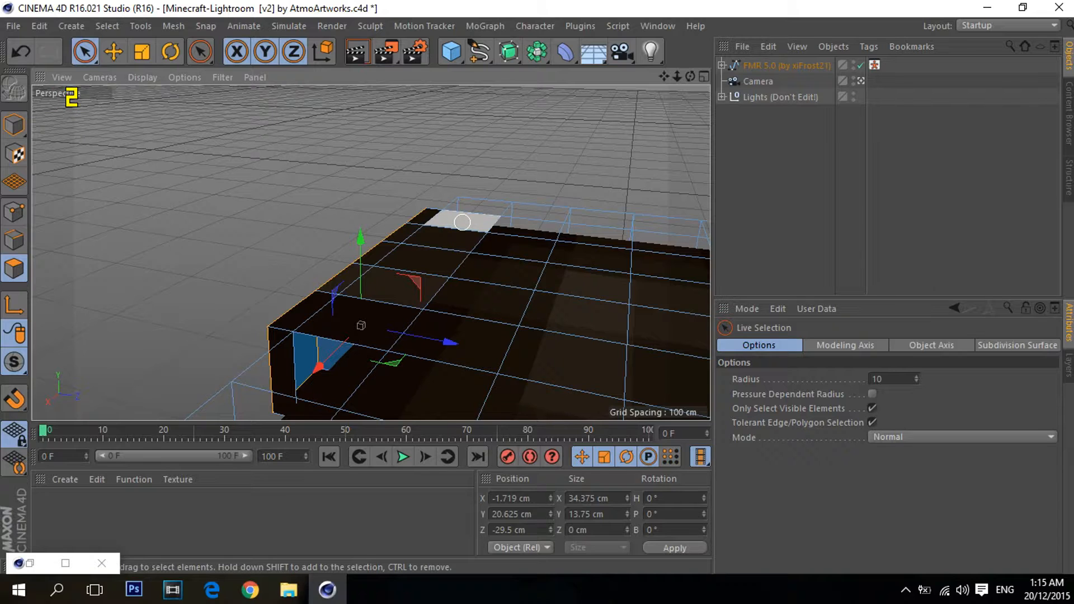
pyautogui.moveTo(690, 77); pyautogui.dragTo(856, 120)
pyautogui.click(224, 233)
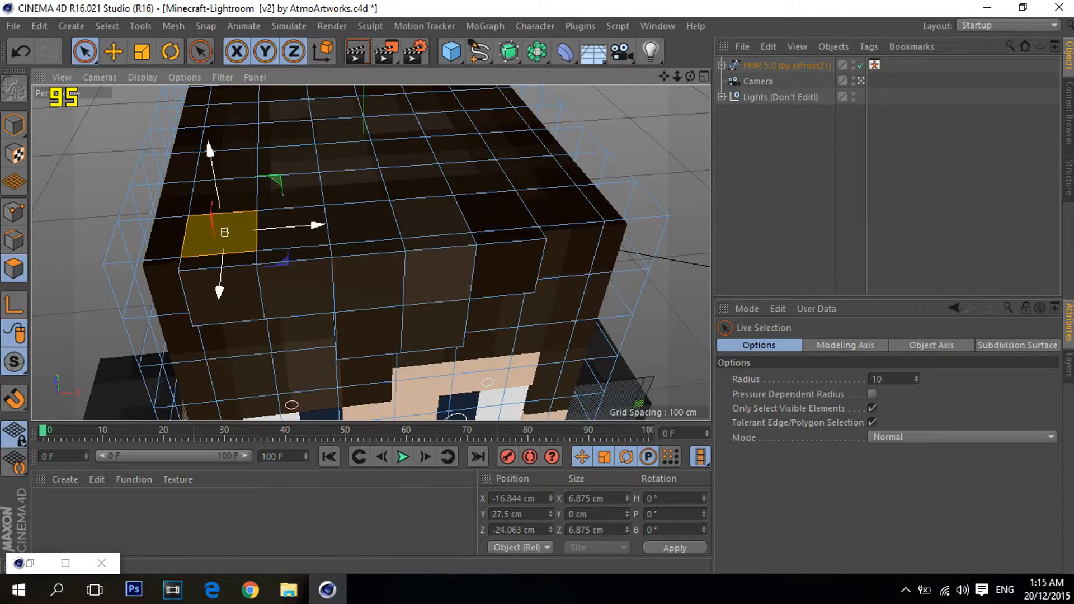
pyautogui.keyDown('shift'); pyautogui.click(294, 230); pyautogui.keyUp('shift')
pyautogui.keyDown('shift'); pyautogui.click(364, 224); pyautogui.keyUp('shift')
pyautogui.keyDown('shift'); pyautogui.click(431, 219); pyautogui.keyUp('shift')
pyautogui.keyDown('shift'); pyautogui.click(502, 213); pyautogui.keyUp('shift')
pyautogui.press('d')
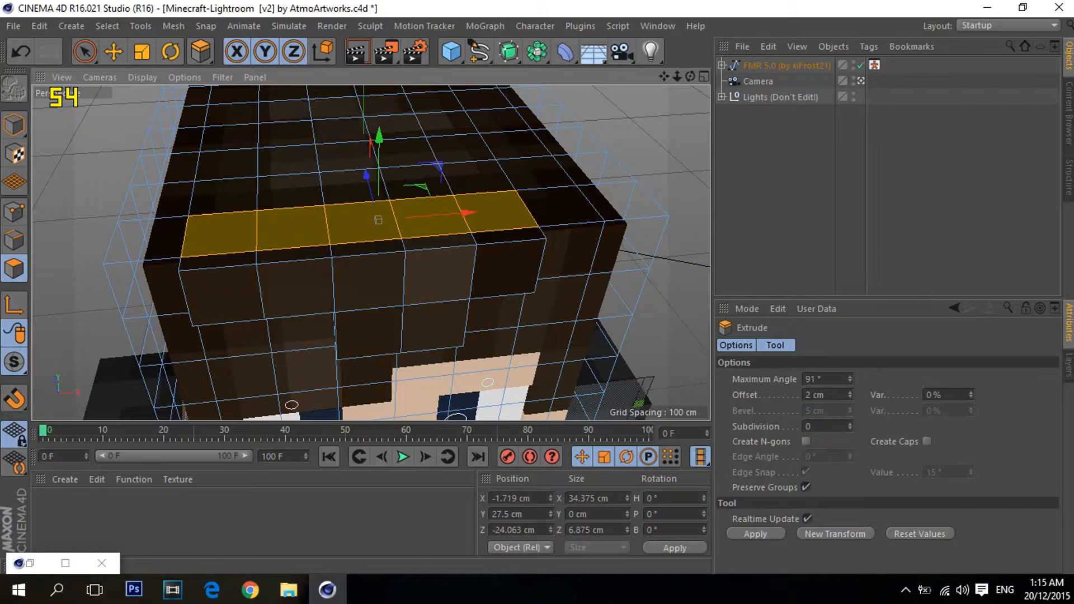
pyautogui.click(756, 534)
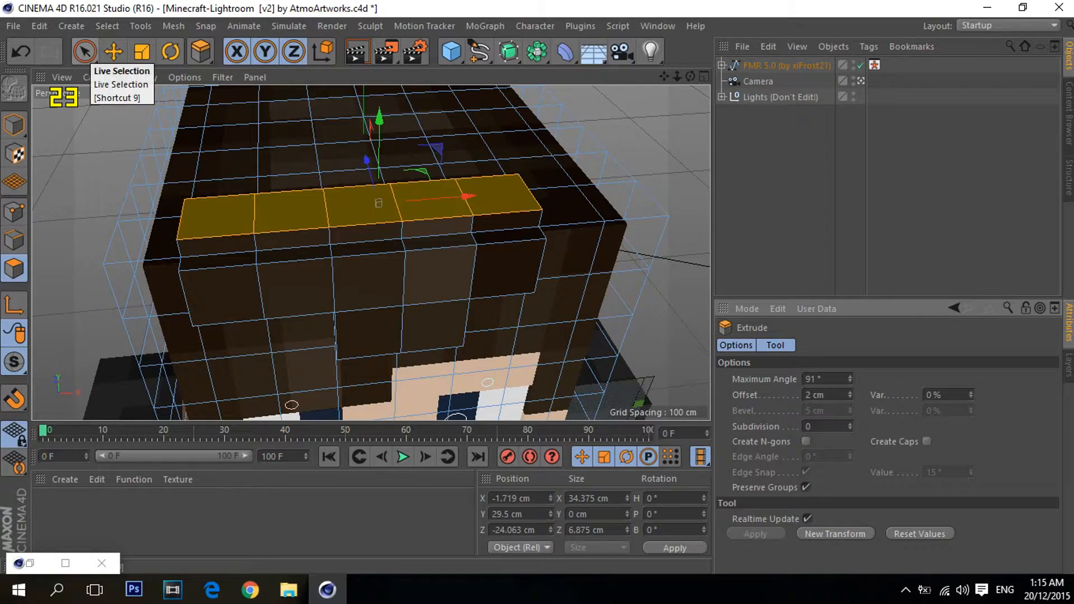
# Step: Select the strip of step faces between the raised top row and the extruded fringe, and extrude it 2 cm to fill the notch
pyautogui.click(84, 52)
pyautogui.click(217, 251)
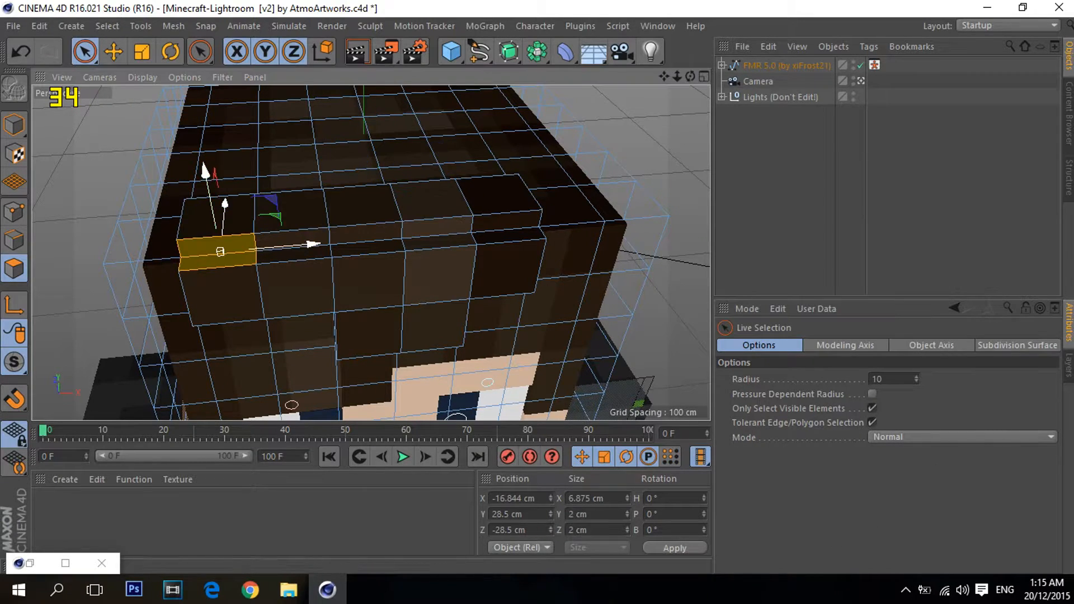
pyautogui.keyDown('shift'); pyautogui.click(326, 244); pyautogui.keyUp('shift')
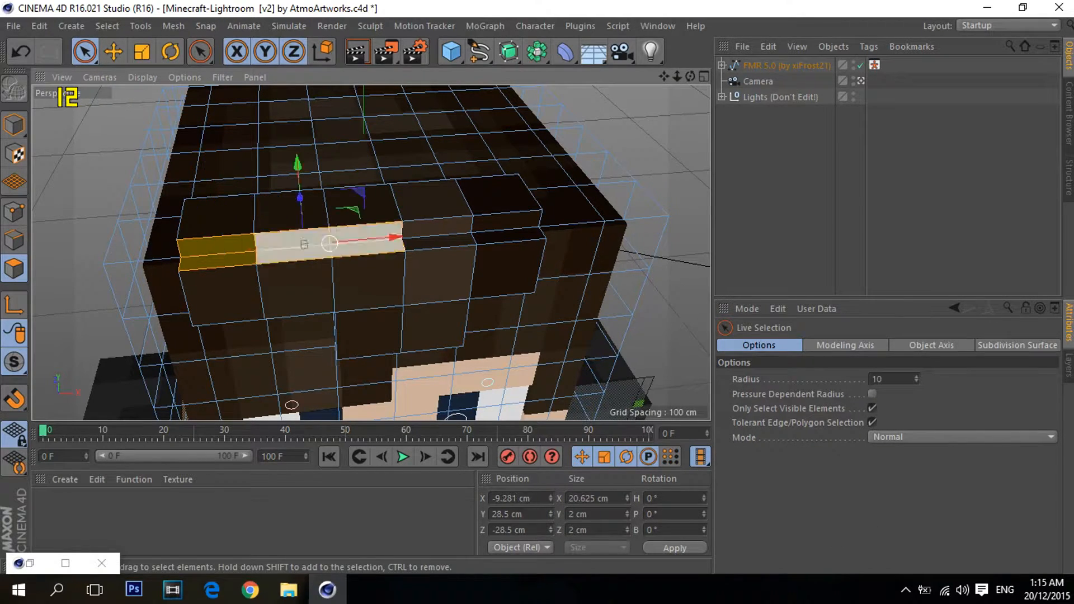
pyautogui.keyDown('shift'); pyautogui.click(430, 235); pyautogui.keyUp('shift')
pyautogui.keyDown('shift'); pyautogui.click(490, 233); pyautogui.keyUp('shift')
pyautogui.press('d')
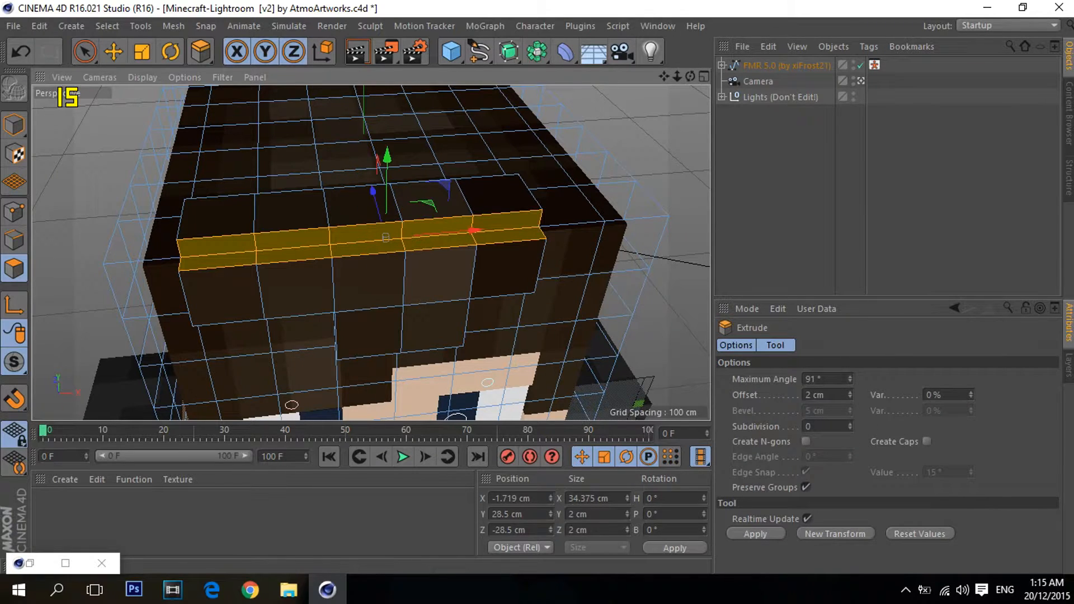
pyautogui.click(755, 534)
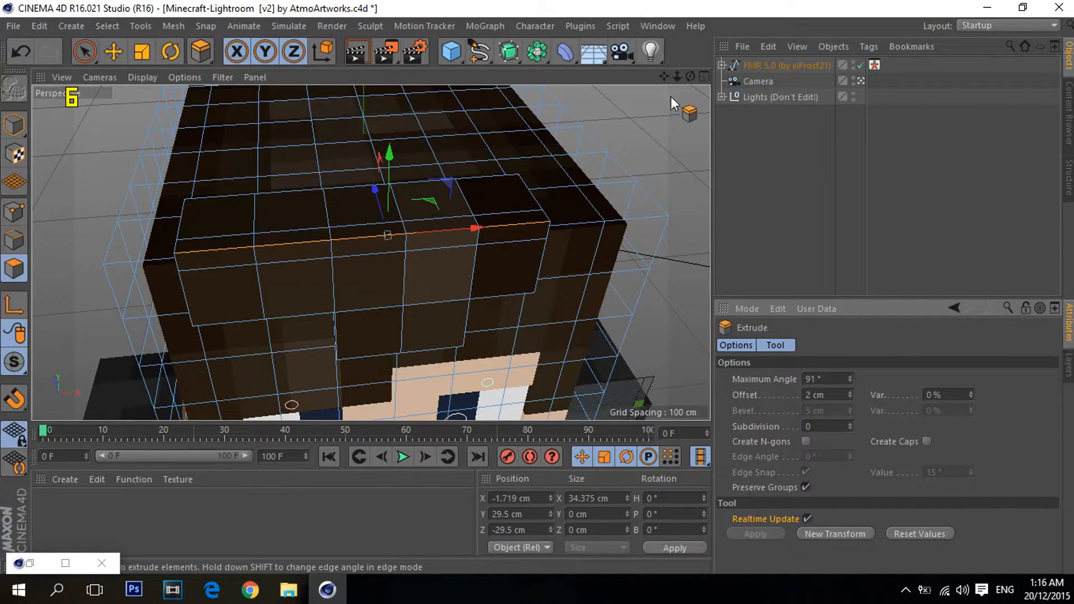
# Step: Deselect the hat and examine the extruded hair from the side, above and front
pyautogui.moveTo(691, 76); pyautogui.dragTo(772, 14)
pyautogui.click(786, 174)
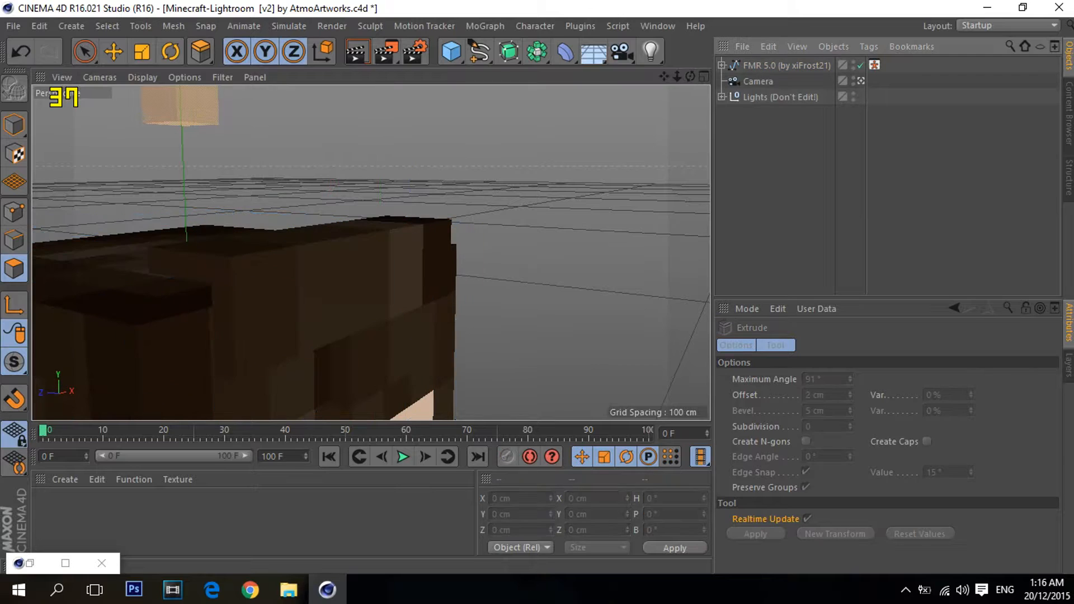
pyautogui.moveTo(690, 77); pyautogui.dragTo(624, 160)
pyautogui.scroll(-5, 625, 155)
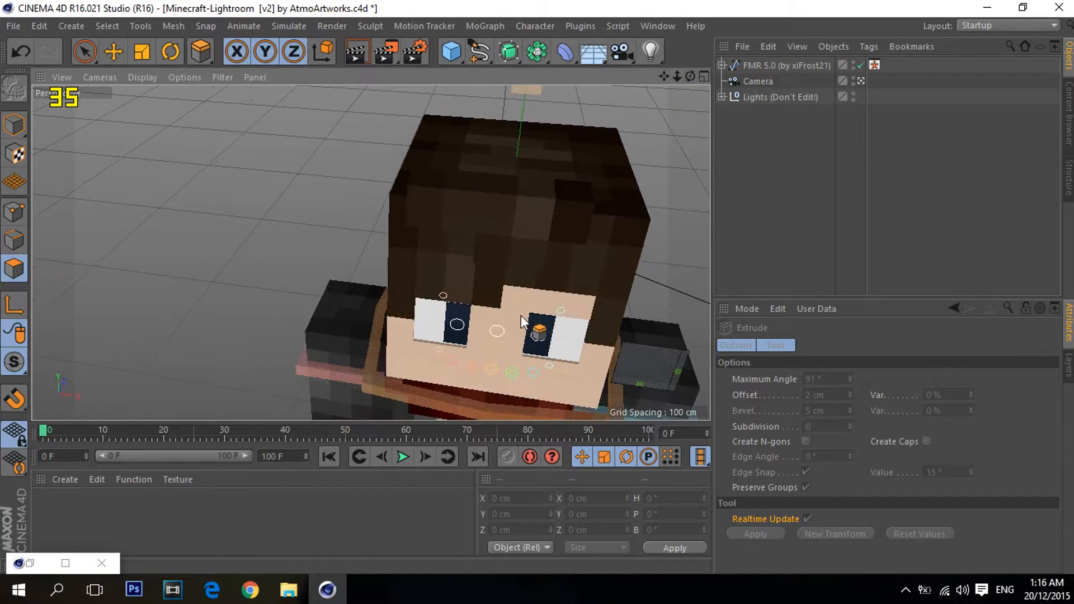
pyautogui.scroll(5, 563, 281)
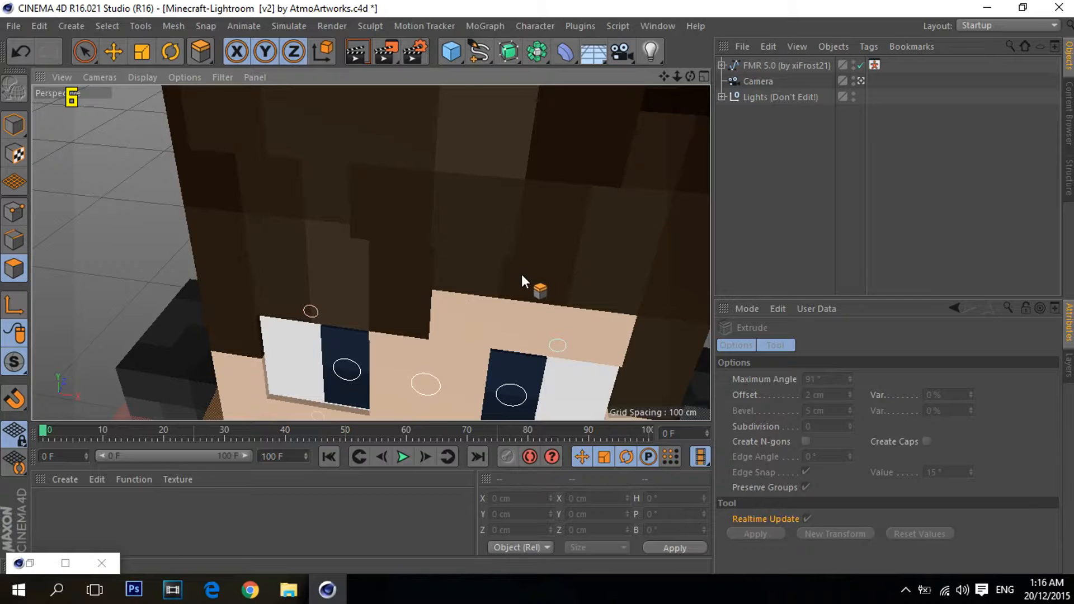
pyautogui.moveTo(690, 77); pyautogui.dragTo(593, 77)
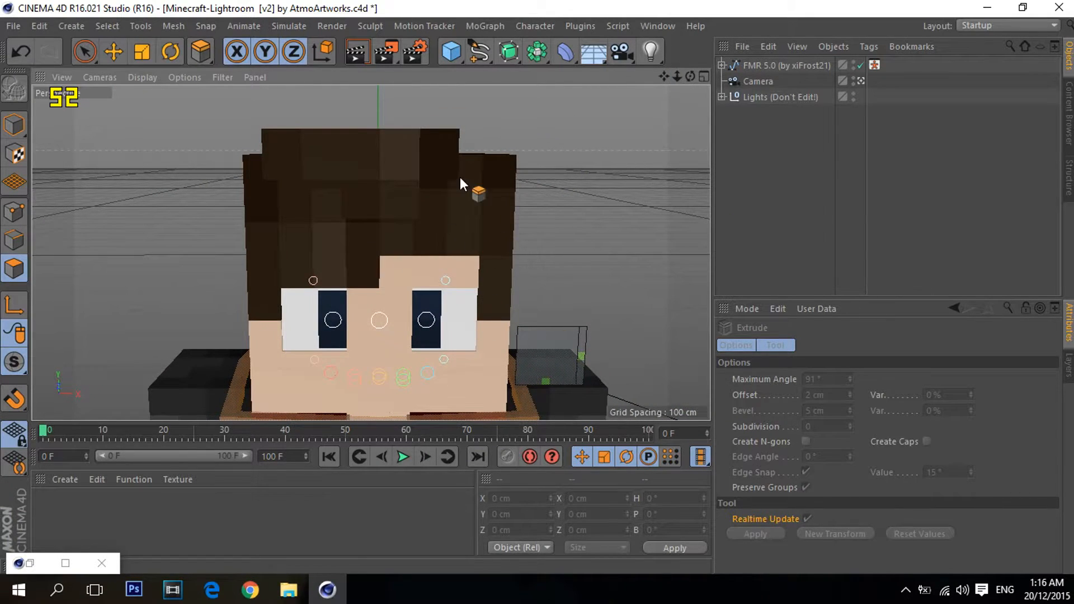
pyautogui.moveTo(664, 76); pyautogui.dragTo(663, 34)
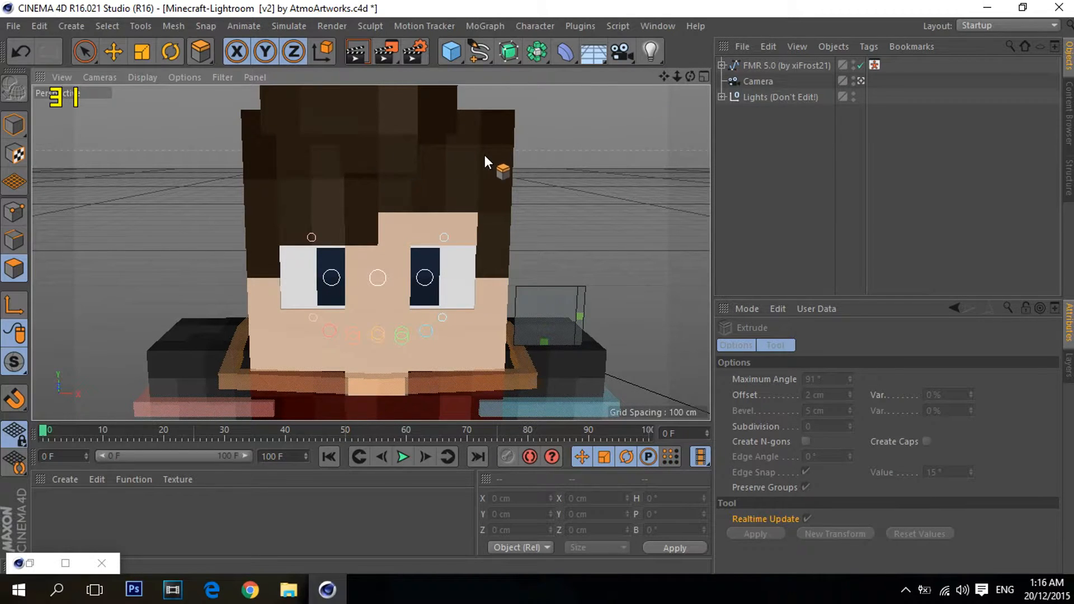
# Step: Return to object mode with the Move tool and select the meshHead_Face, meshHead_Eyes and Mouth objects together
pyautogui.press('e')
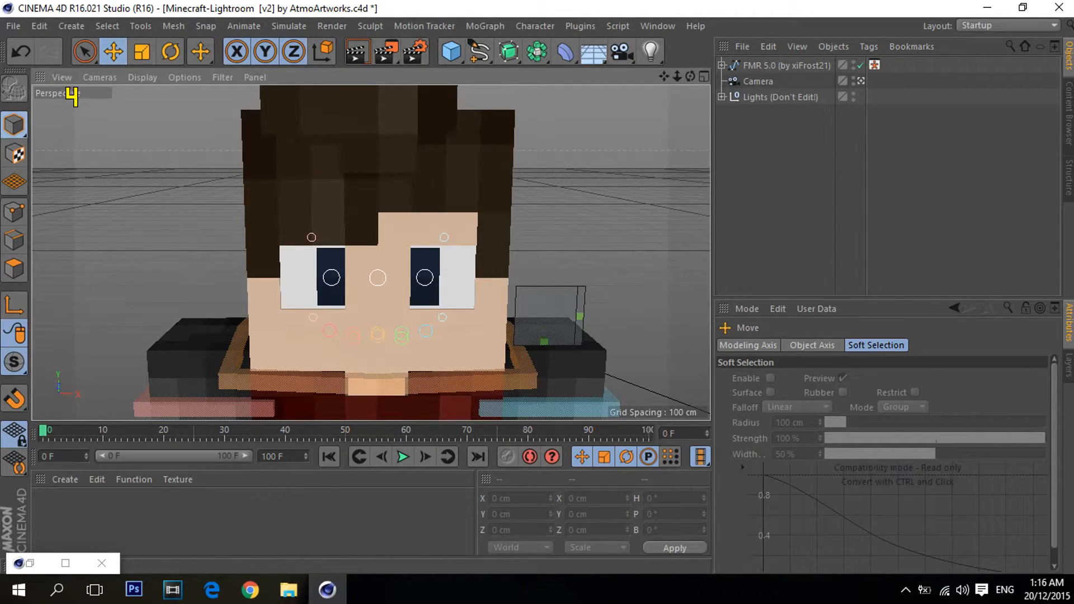
pyautogui.click(378, 193)
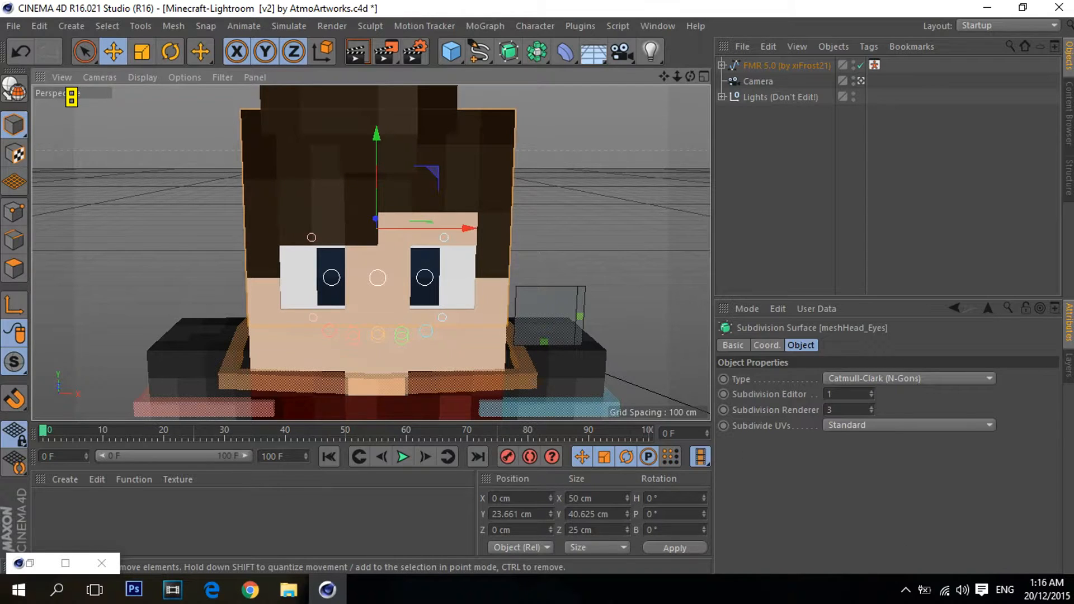
pyautogui.moveTo(690, 77); pyautogui.dragTo(582, 79)
pyautogui.keyDown('shift'); pyautogui.click(447, 361); pyautogui.keyUp('shift')
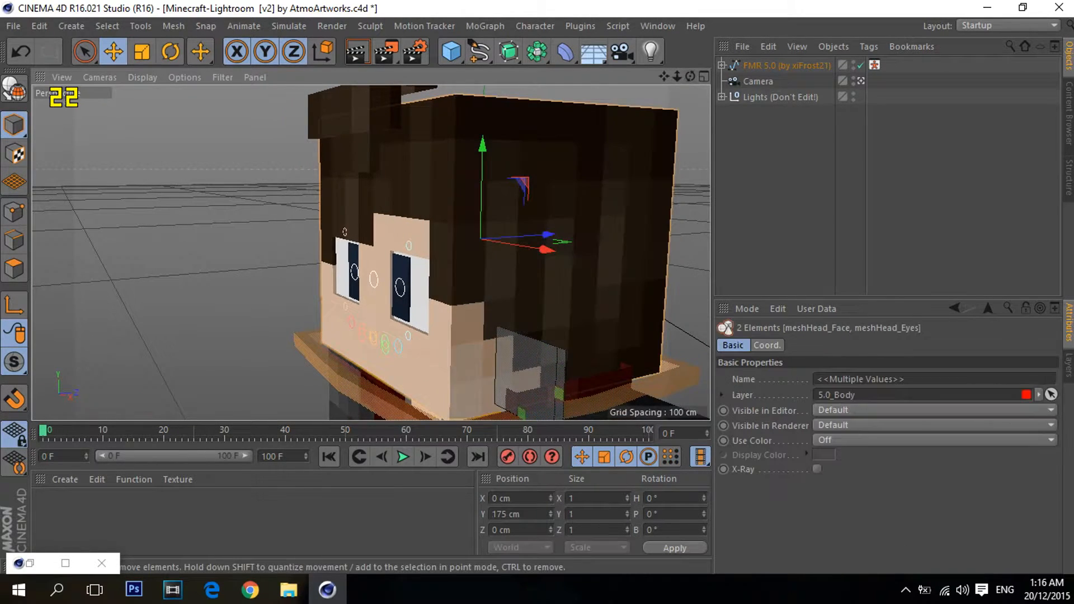
pyautogui.moveTo(690, 76); pyautogui.dragTo(873, 77)
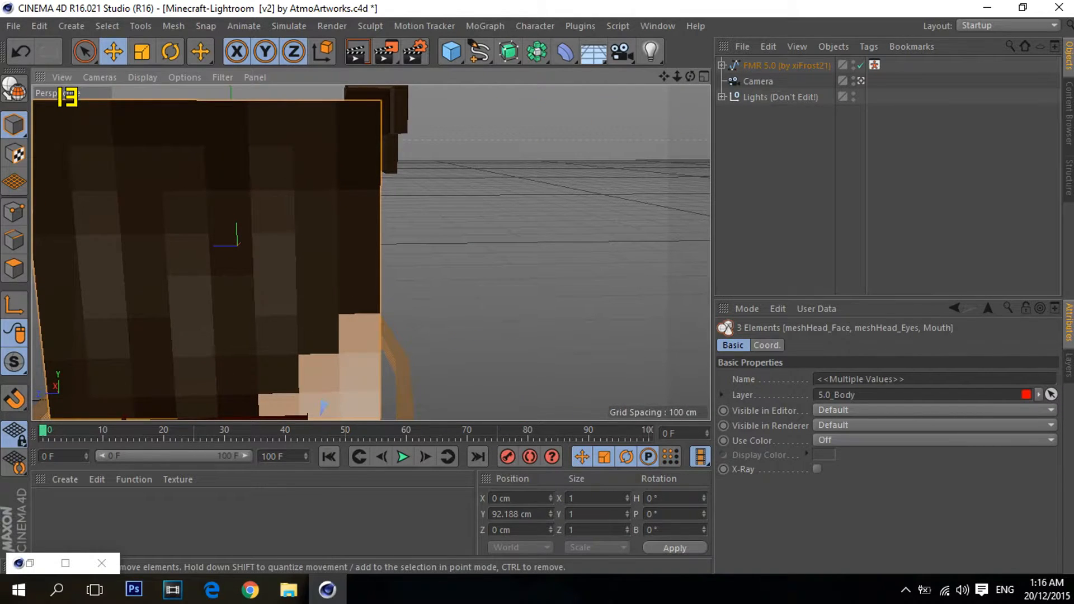
pyautogui.moveTo(690, 77); pyautogui.dragTo(535, 126)
pyautogui.moveTo(664, 77); pyautogui.dragTo(561, 196)
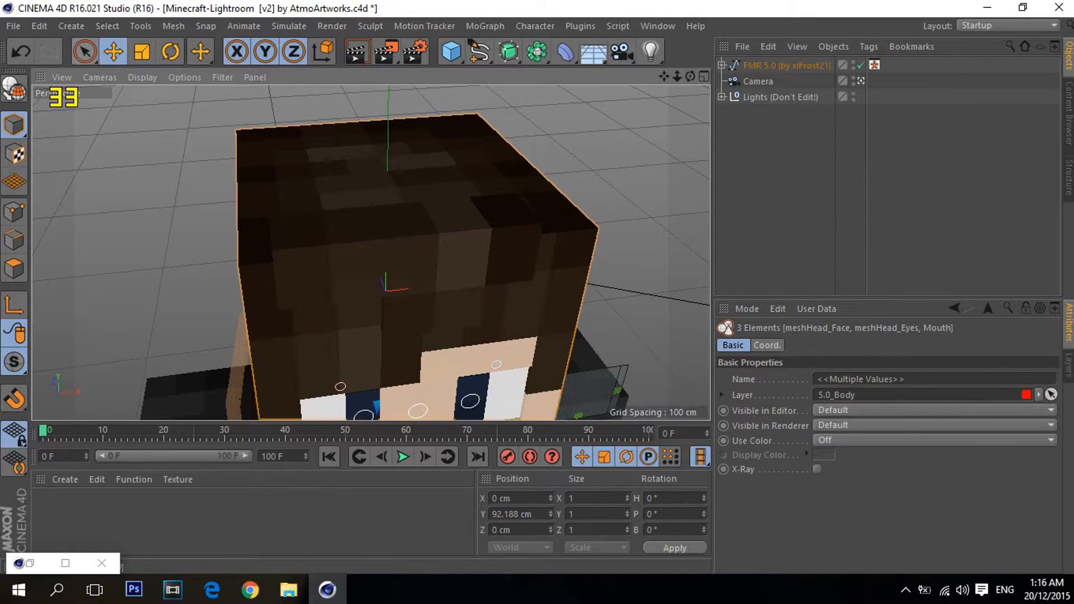
# Step: Select the top polygons of the head mesh behind the fringe in polygon mode and extrude them 2 cm
pyautogui.click(85, 51)
pyautogui.click(14, 268)
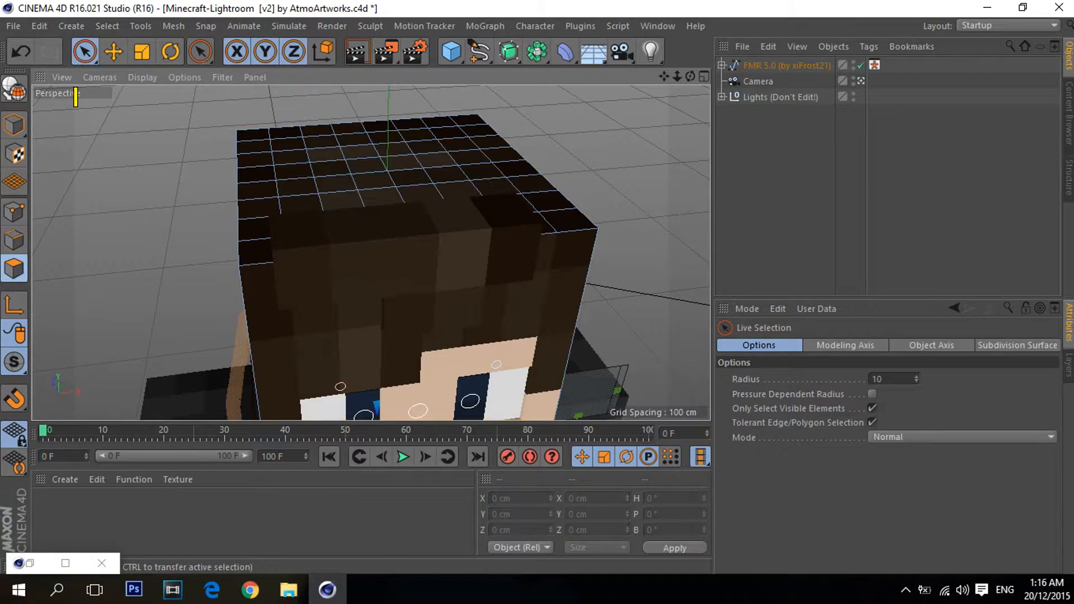
pyautogui.scroll(-3, 81, 248)
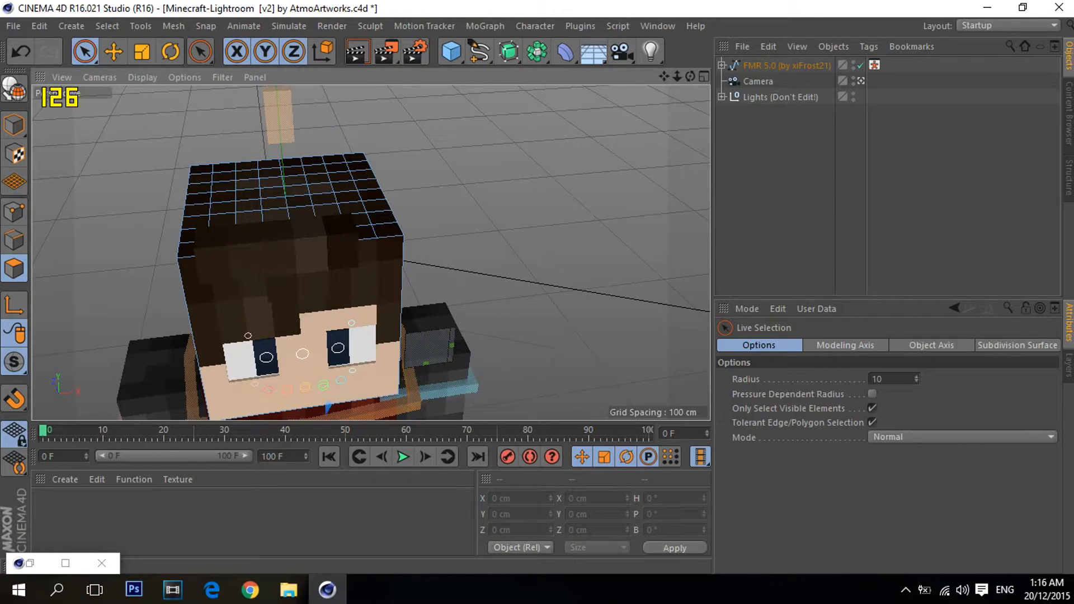
pyautogui.keyDown('alt'); pyautogui.moveTo(371, 250); pyautogui.dragTo(370, 253); pyautogui.keyUp('alt')
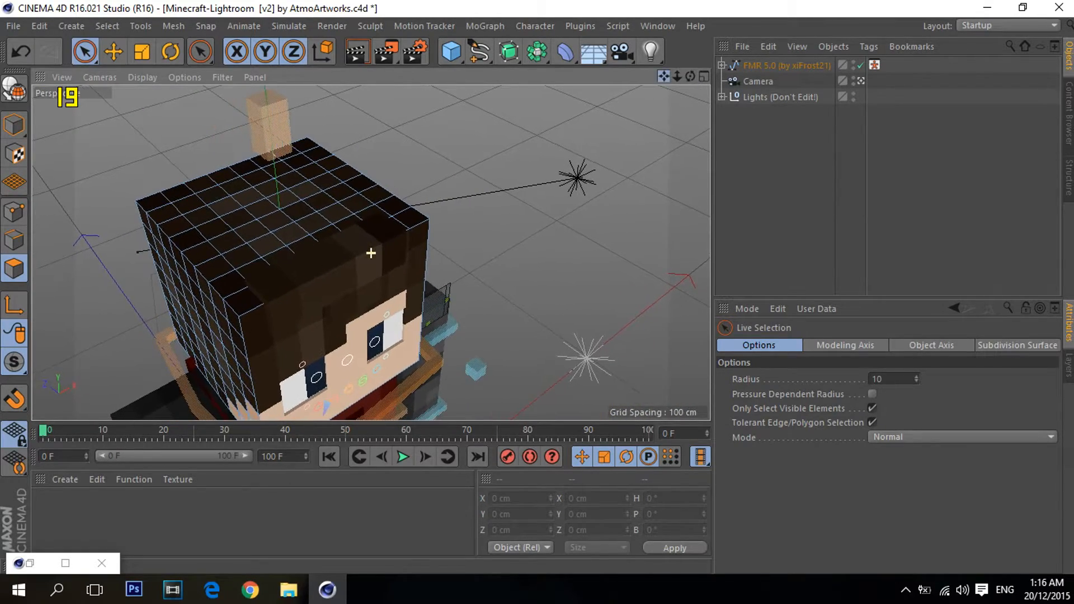
pyautogui.scroll(3, 217, 242)
pyautogui.scroll(-2, 224, 243)
pyautogui.moveTo(150, 184)
pyautogui.mouseDown()
pyautogui.moveTo(379, 223)
pyautogui.moveTo(205, 268)
pyautogui.moveTo(158, 220)
pyautogui.mouseUp()
pyautogui.press('d')
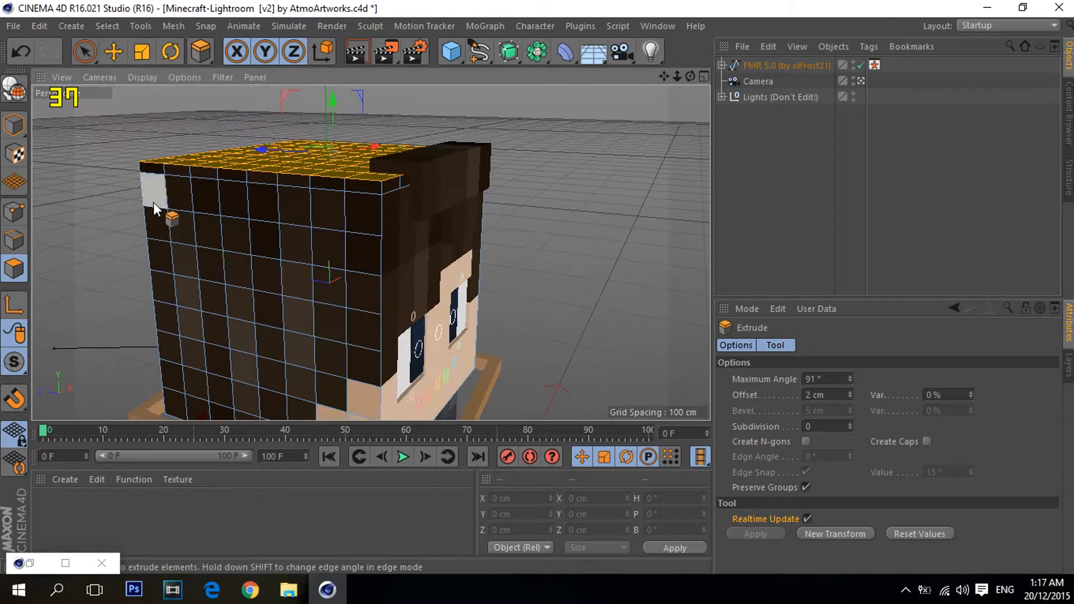
# Step: Select the hair polygons on the visible side of the head mesh and extrude them 2 cm
pyautogui.press('9')
pyautogui.click(143, 185)
pyautogui.keyDown('shift'); pyautogui.click(185, 169); pyautogui.keyUp('shift')
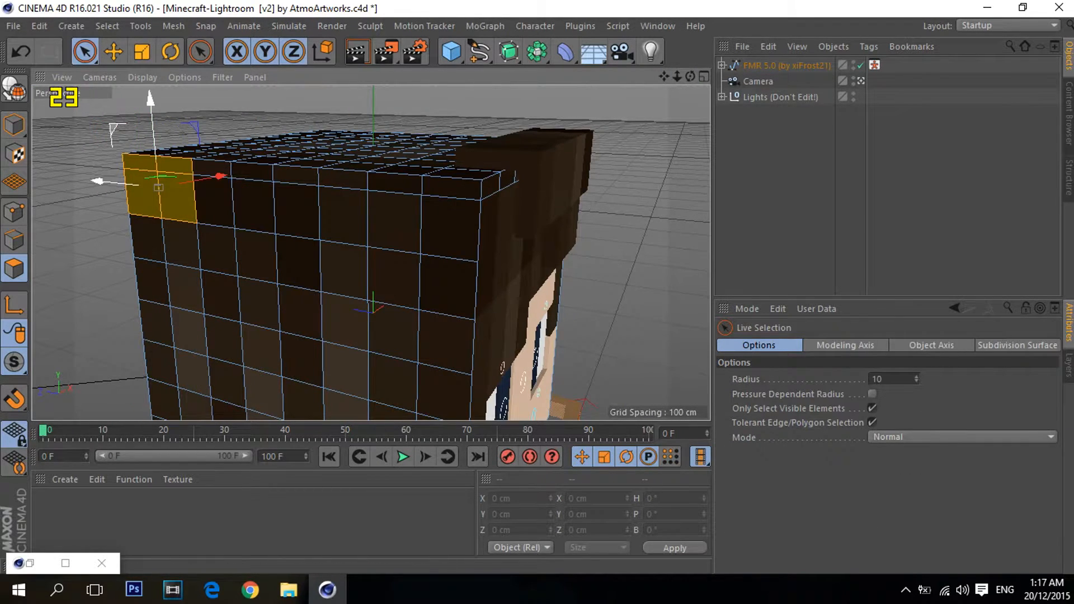
pyautogui.keyDown('alt'); pyautogui.moveTo(431, 145); pyautogui.dragTo(512, 135); pyautogui.keyUp('alt')
pyautogui.keyDown('shift'); pyautogui.moveTo(154, 190); pyautogui.dragTo(453, 207); pyautogui.keyUp('shift')
pyautogui.scroll(-3, 436, 224)
pyautogui.moveTo(185, 269)
pyautogui.keyDown('shift'); pyautogui.mouseDown()
pyautogui.moveTo(213, 268)
pyautogui.moveTo(333, 350)
pyautogui.mouseUp(); pyautogui.keyUp('shift')
pyautogui.scroll(-4, 313, 349)
pyautogui.keyDown('alt'); pyautogui.moveTo(369, 261); pyautogui.dragTo(437, 126, button='middle'); pyautogui.keyUp('alt')
pyautogui.scroll(4, 436, 135)
pyautogui.moveTo(435, 251)
pyautogui.keyDown('shift'); pyautogui.mouseDown()
pyautogui.moveTo(393, 250)
pyautogui.moveTo(362, 214)
pyautogui.moveTo(488, 196)
pyautogui.mouseUp(); pyautogui.keyUp('shift')
pyautogui.press('d')
pyautogui.click(756, 534)
# Step: Select the hair polygons on the back of the head and extrude them 2 cm
pyautogui.keyDown('alt'); pyautogui.moveTo(258, 240); pyautogui.dragTo(369, 249); pyautogui.keyUp('alt')
pyautogui.keyDown('alt'); pyautogui.moveTo(369, 250); pyautogui.dragTo(484, 316, button='middle'); pyautogui.keyUp('alt')
pyautogui.click(85, 52)
pyautogui.moveTo(230, 173)
pyautogui.mouseDown()
pyautogui.moveTo(469, 175)
pyautogui.moveTo(422, 230)
pyautogui.moveTo(288, 297)
pyautogui.moveTo(403, 386)
pyautogui.moveTo(472, 381)
pyautogui.moveTo(484, 314)
pyautogui.mouseUp()
pyautogui.press('d')
pyautogui.click(756, 533)
# Step: Select the hair polygons on the remaining side of the head and extrude them 2 cm
pyautogui.moveTo(358, 291)
pyautogui.keyDown('alt'); pyautogui.mouseDown()
pyautogui.moveTo(464, 274)
pyautogui.moveTo(486, 257)
pyautogui.mouseUp(); pyautogui.keyUp('alt')
pyautogui.keyDown('alt'); pyautogui.moveTo(487, 258); pyautogui.dragTo(588, 196, button='middle'); pyautogui.keyUp('alt')
pyautogui.click(85, 51)
pyautogui.moveTo(266, 128)
pyautogui.mouseDown()
pyautogui.moveTo(305, 128)
pyautogui.moveTo(268, 184)
pyautogui.moveTo(490, 354)
pyautogui.moveTo(520, 207)
pyautogui.moveTo(400, 247)
pyautogui.mouseUp()
pyautogui.press('d')
pyautogui.click(756, 534)
# Step: Deselect the head mesh and examine the extruded hair from the front
pyautogui.keyDown('alt'); pyautogui.moveTo(655, 224); pyautogui.dragTo(614, 143); pyautogui.keyUp('alt')
pyautogui.scroll(3, 613, 143)
pyautogui.moveTo(691, 76); pyautogui.dragTo(917, 92)
pyautogui.scroll(-4, 651, 95)
pyautogui.click(784, 168)
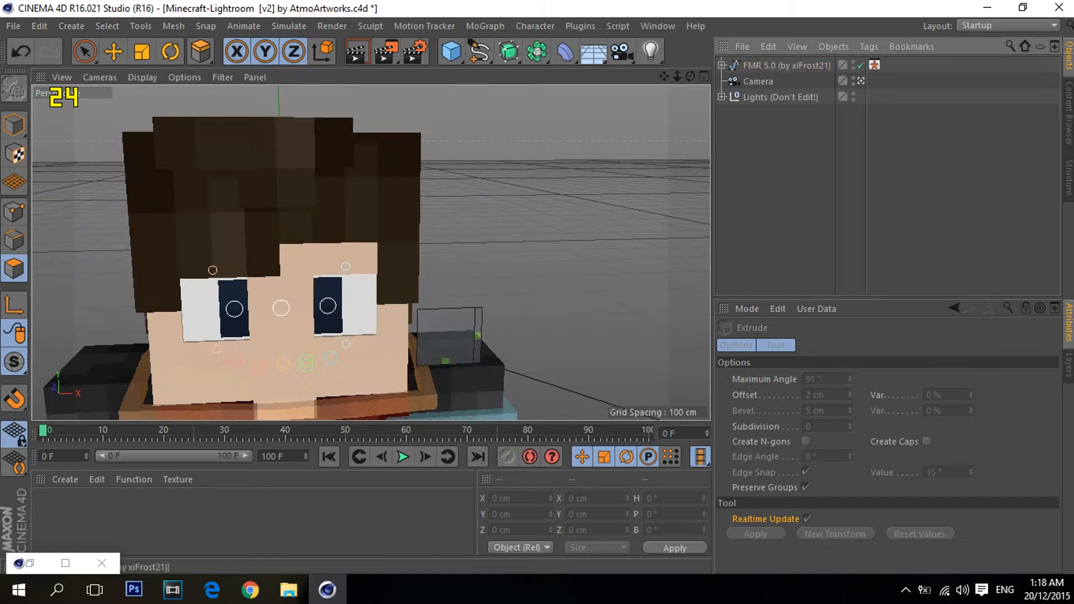
# Step: Select the face, eye and mouth meshes of the head together and try to edit their polygons
pyautogui.click(85, 51)
pyautogui.click(14, 125)
pyautogui.click(169, 384)
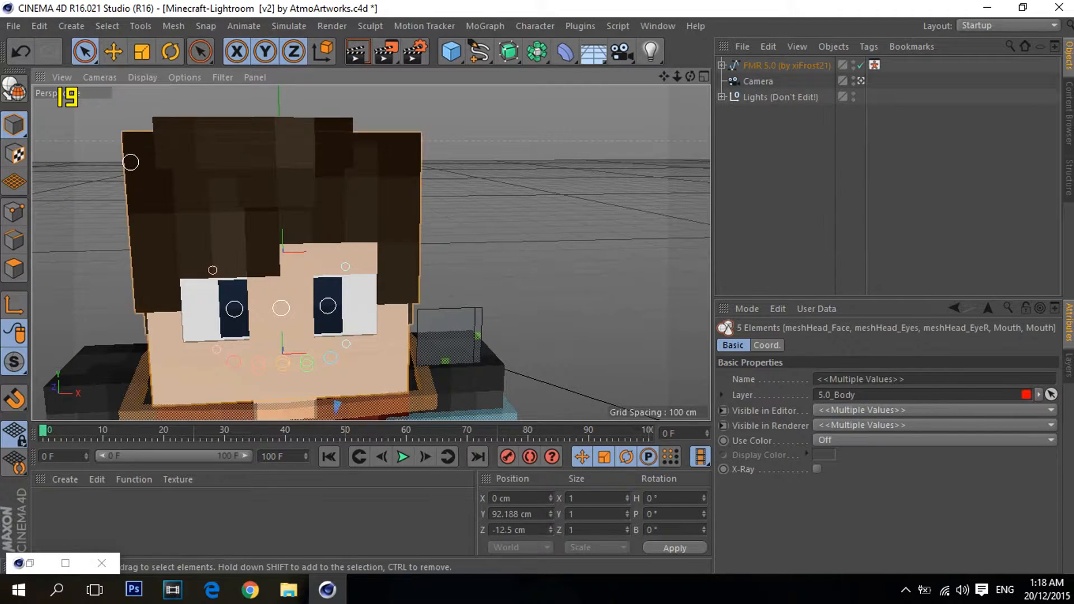
pyautogui.press('e')
pyautogui.click(85, 50)
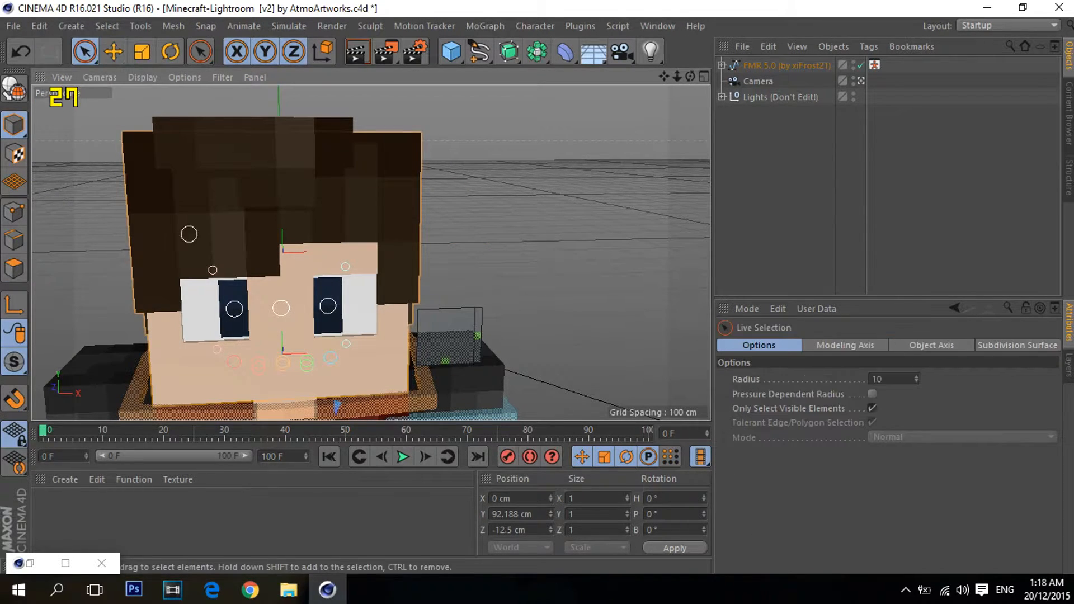
pyautogui.click(14, 268)
pyautogui.moveTo(690, 76)
pyautogui.mouseDown()
pyautogui.moveTo(638, 92)
pyautogui.moveTo(690, 84)
pyautogui.mouseUp()
pyautogui.click(14, 124)
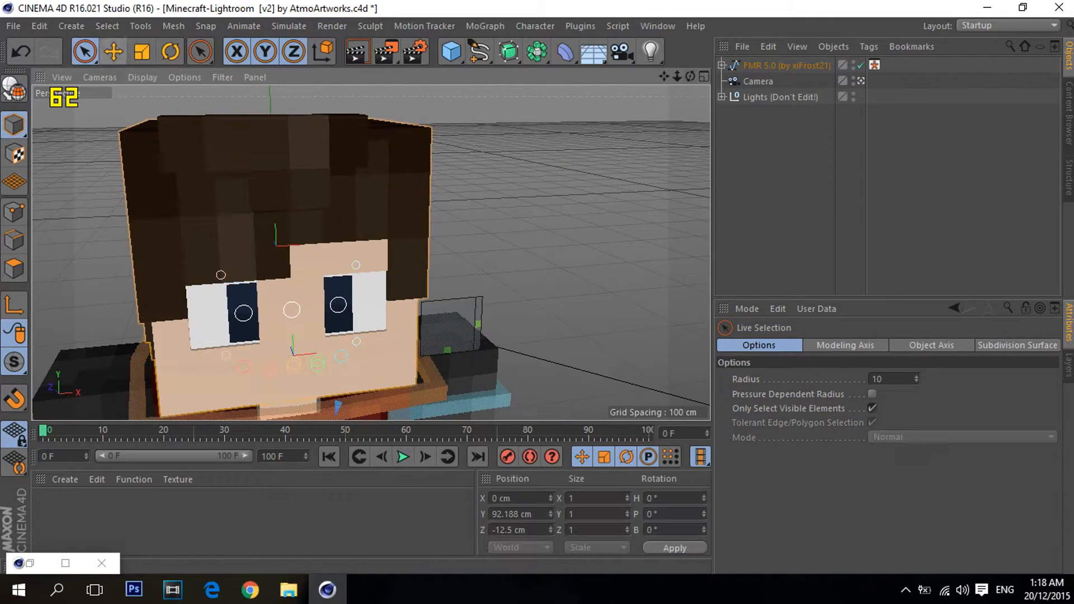
# Step: Select the head's eye mesh, replace it with the mouth mesh and try polygon mode on it
pyautogui.click(114, 51)
pyautogui.click(336, 358)
pyautogui.click(85, 51)
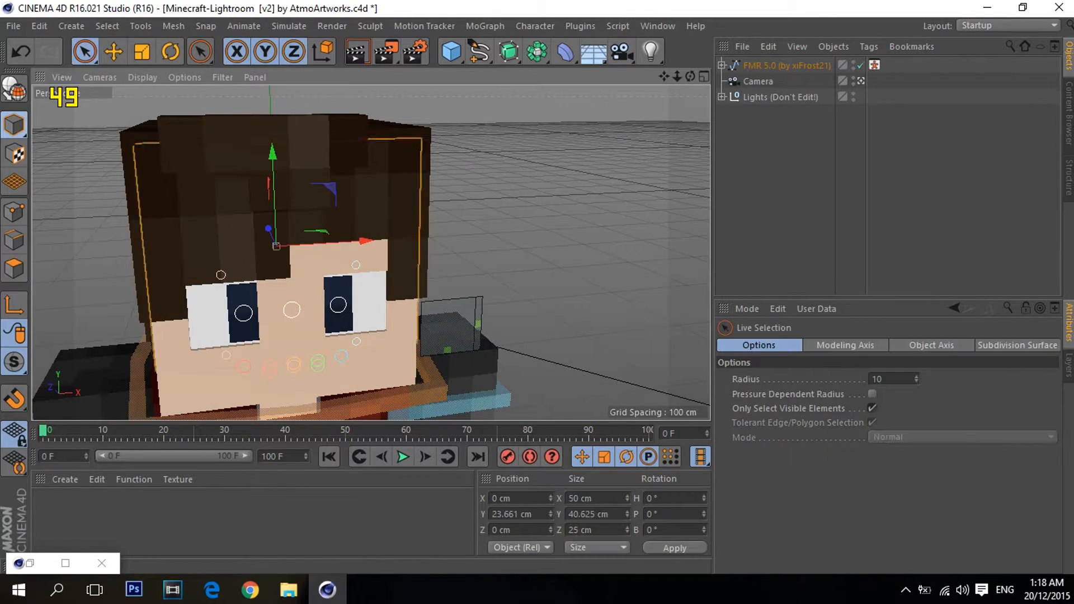
pyautogui.click(212, 385)
pyautogui.click(114, 51)
pyautogui.click(85, 51)
pyautogui.click(14, 268)
pyautogui.moveTo(691, 76); pyautogui.dragTo(722, 59)
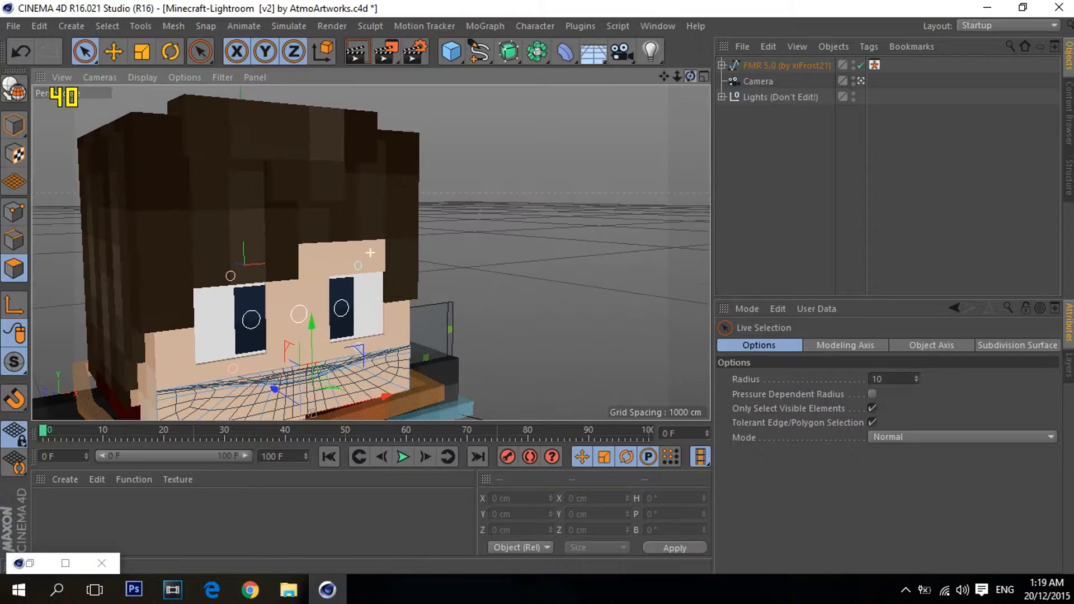
# Step: Select all objects in the scene, try edge mode and return to object mode with the Move tool
pyautogui.click(113, 51)
pyautogui.click(14, 124)
pyautogui.click(313, 347)
pyautogui.hotkey('ctrl', 'a')
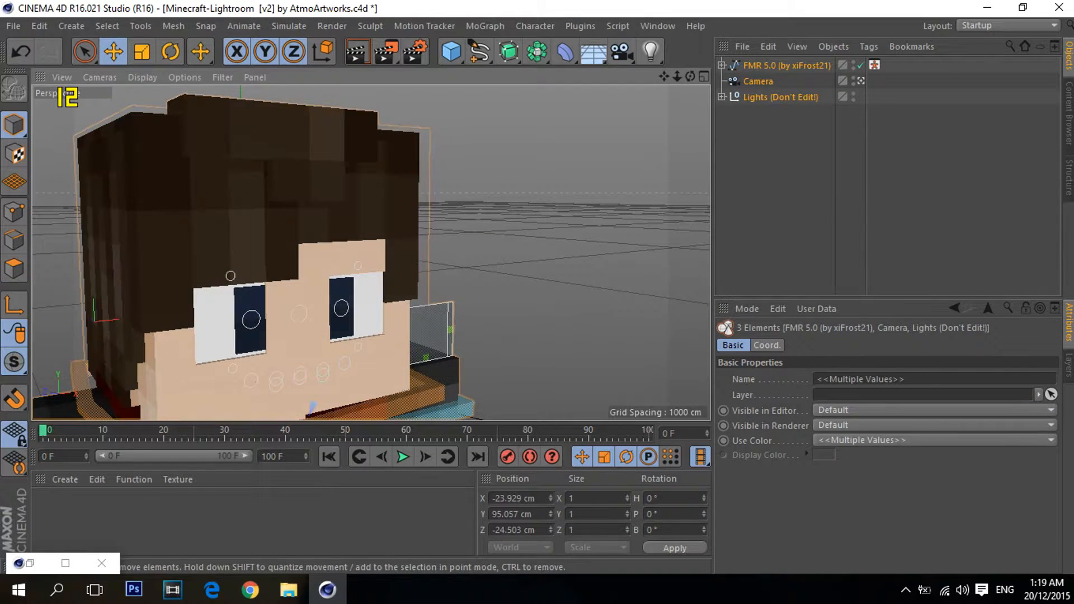
pyautogui.click(85, 51)
pyautogui.click(14, 240)
pyautogui.click(14, 125)
pyautogui.click(113, 51)
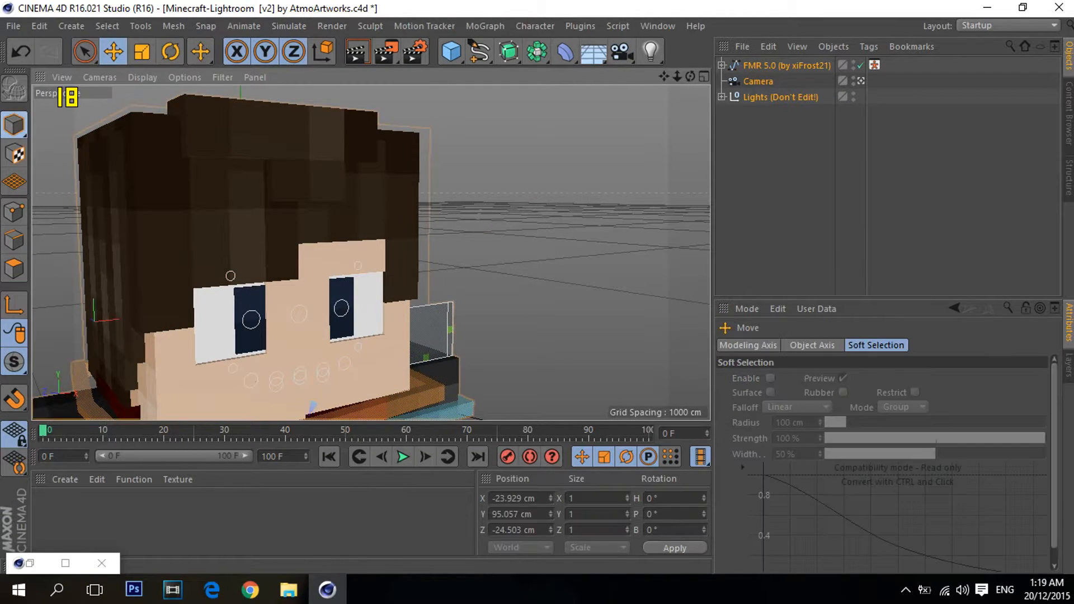
# Step: Examine the fringe and eyes from the front and deselect all objects
pyautogui.scroll(5, 285, 303)
pyautogui.keyDown('alt'); pyautogui.moveTo(448, 252); pyautogui.dragTo(599, 213); pyautogui.keyUp('alt')
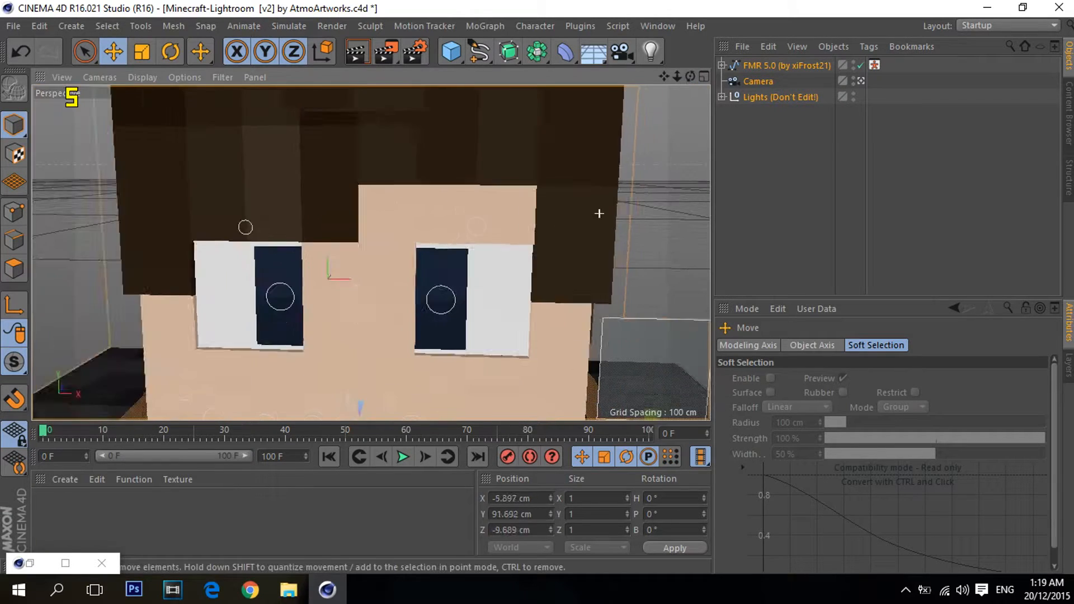
pyautogui.scroll(-3, 599, 213)
pyautogui.moveTo(664, 77); pyautogui.dragTo(564, 115)
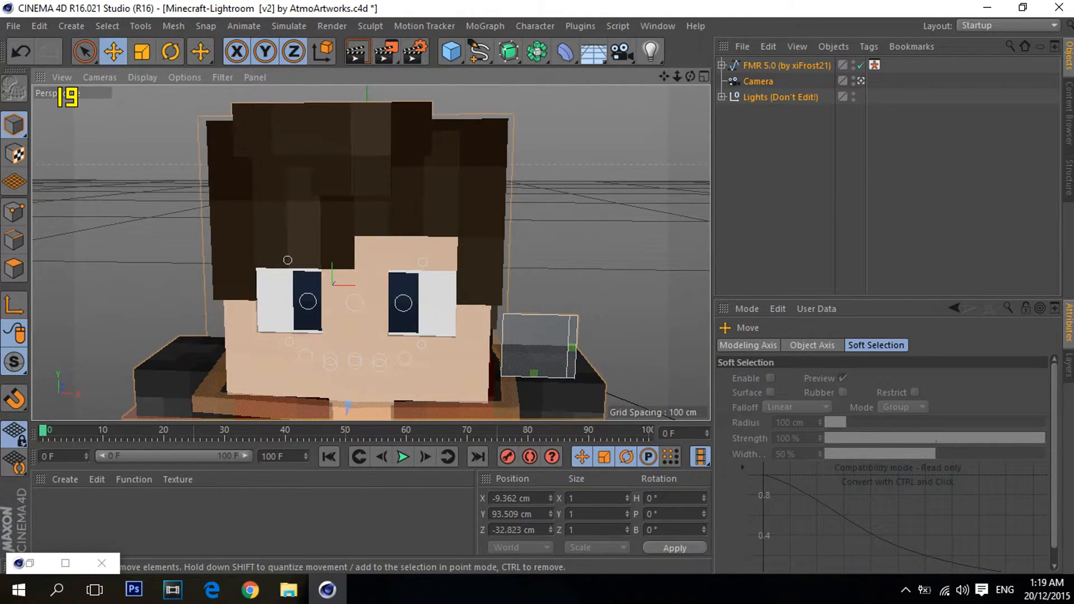
pyautogui.click(783, 179)
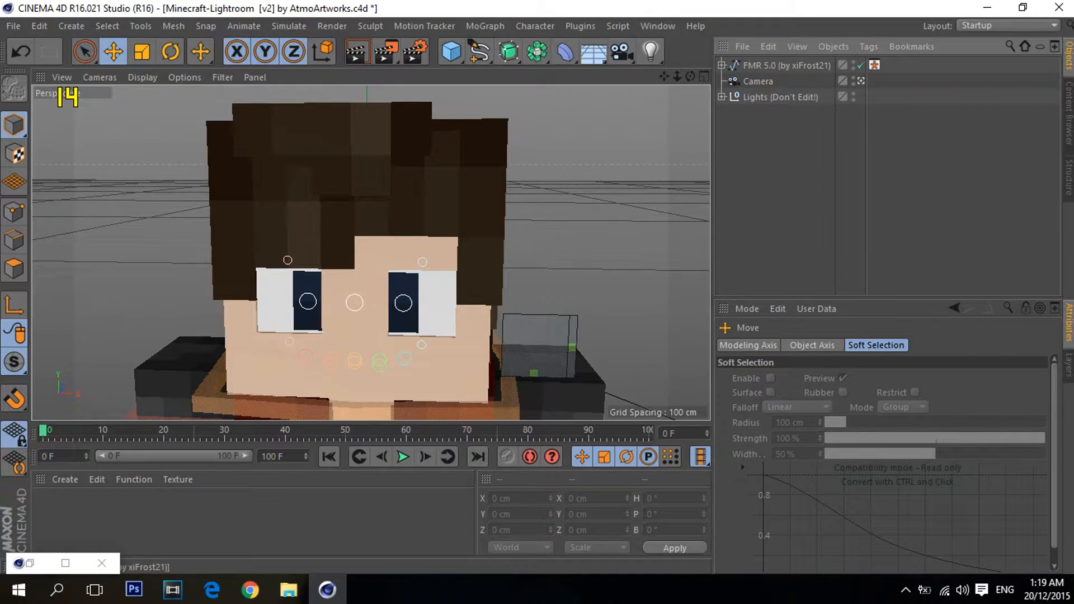
# Step: Turn off Hat/Second Layer in the FMR 5.0 rig's body part options
pyautogui.click(786, 66)
pyautogui.scroll(-10, 884, 459)
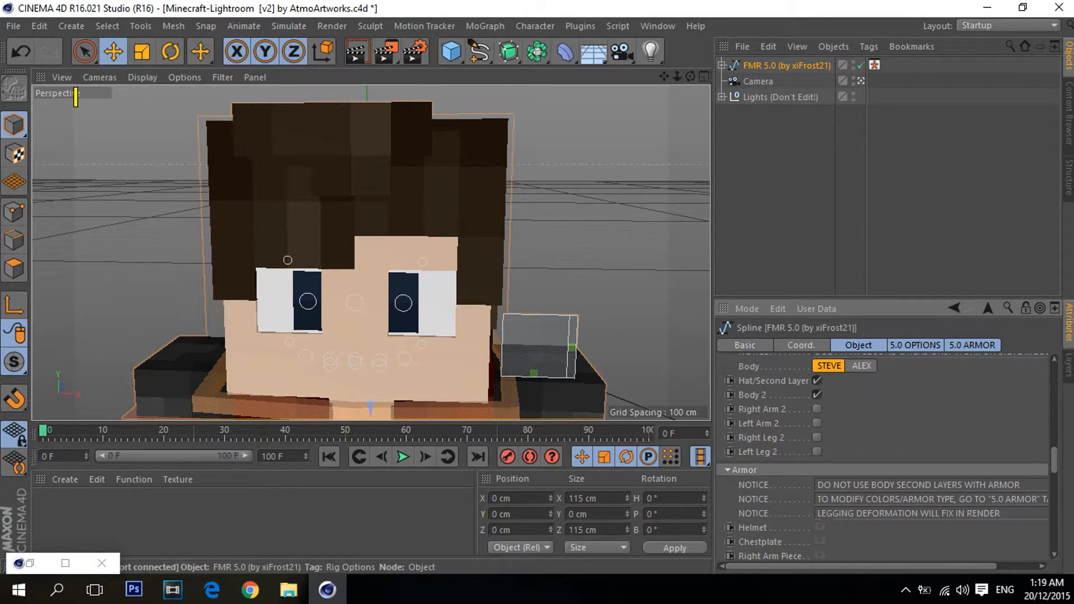
pyautogui.click(817, 381)
pyautogui.click(817, 381)
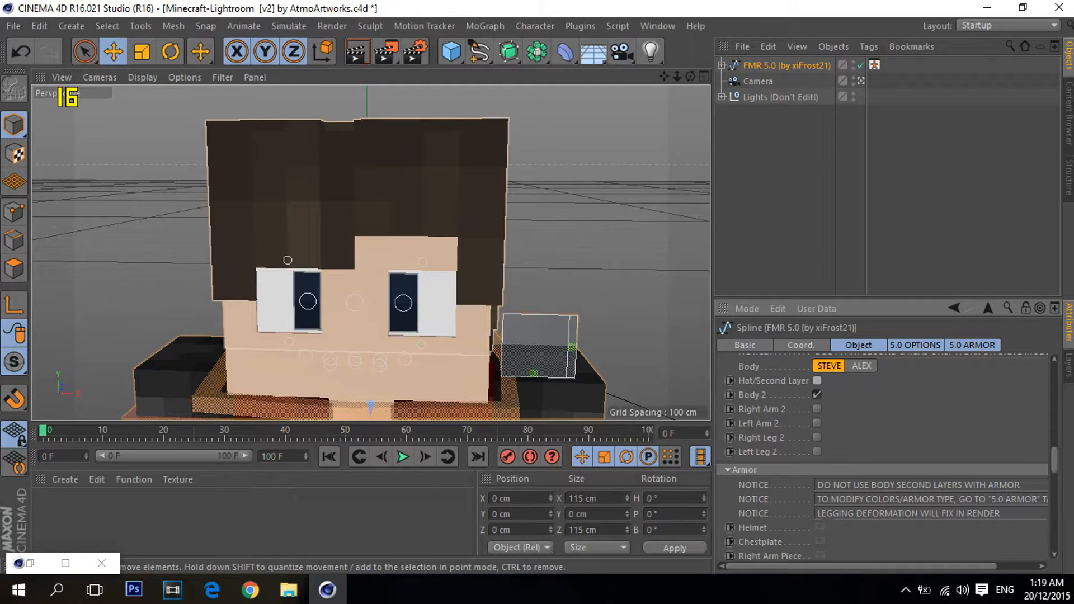
pyautogui.click(817, 381)
pyautogui.moveTo(690, 76)
pyautogui.mouseDown()
pyautogui.moveTo(691, 177)
pyautogui.moveTo(691, 86)
pyautogui.moveTo(704, 109)
pyautogui.mouseUp()
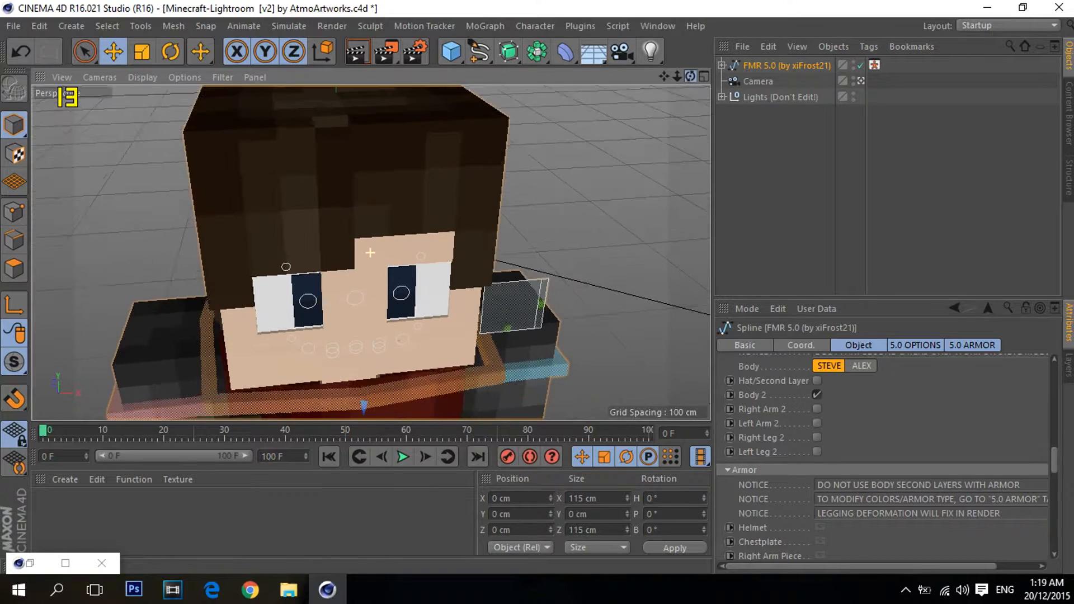
# Step: Select meshHead_Face and meshHead_Eyes together and try to edit their polygons
pyautogui.click(335, 196)
pyautogui.hotkey('ctrl', 'a')
pyautogui.click(263, 115)
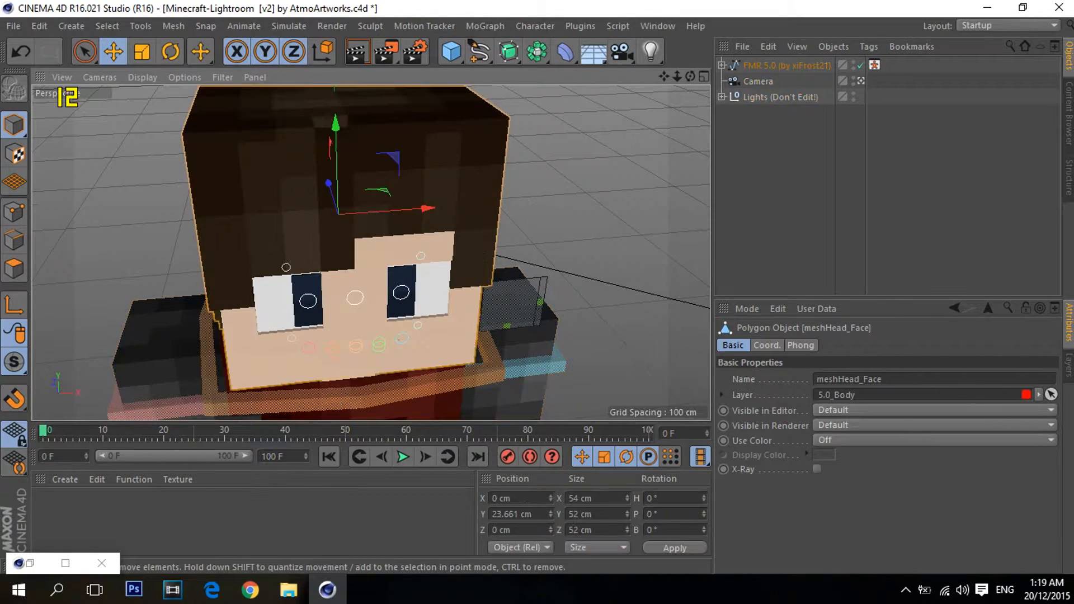
pyautogui.keyDown('shift'); pyautogui.click(260, 193); pyautogui.keyUp('shift')
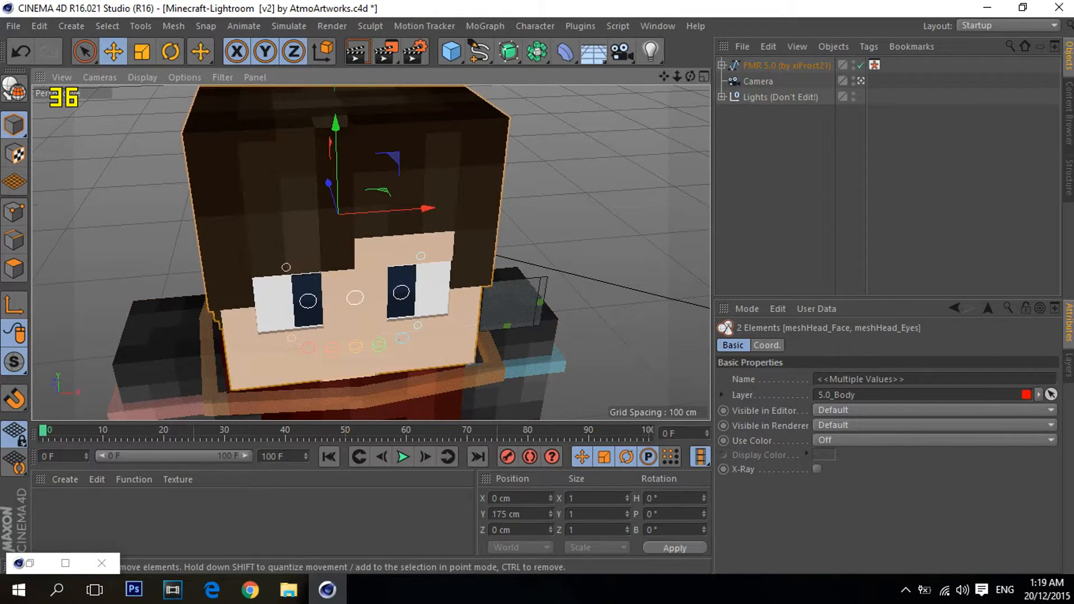
pyautogui.press('9')
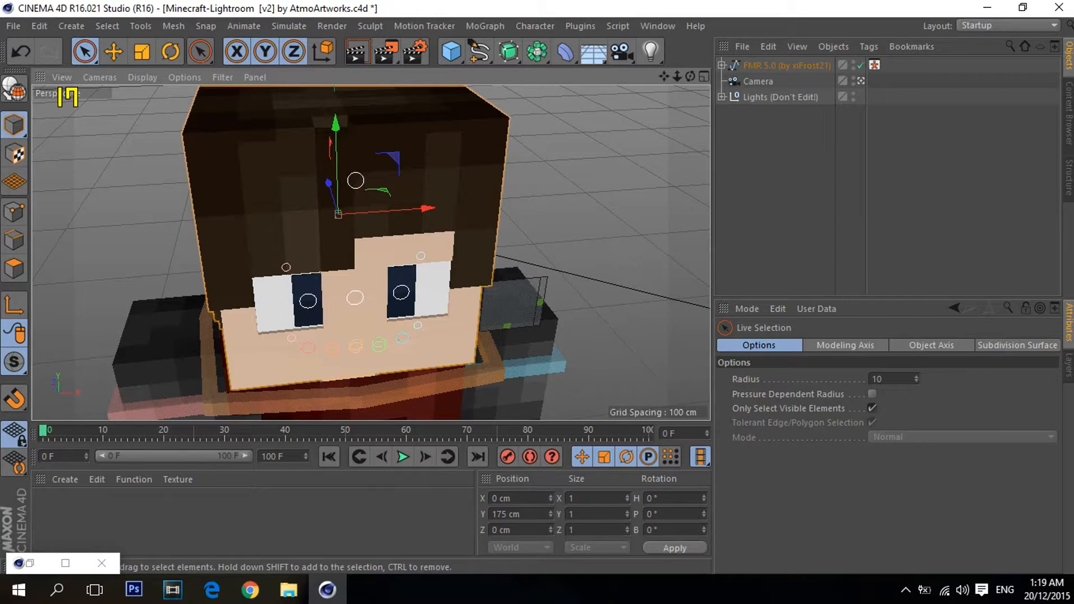
pyautogui.click(14, 268)
pyautogui.click(113, 51)
pyautogui.click(14, 124)
# Step: Select the Mouth object together with the head's face and eye meshes and switch to polygon mode
pyautogui.click(274, 218)
pyautogui.click(308, 301)
pyautogui.click(319, 361)
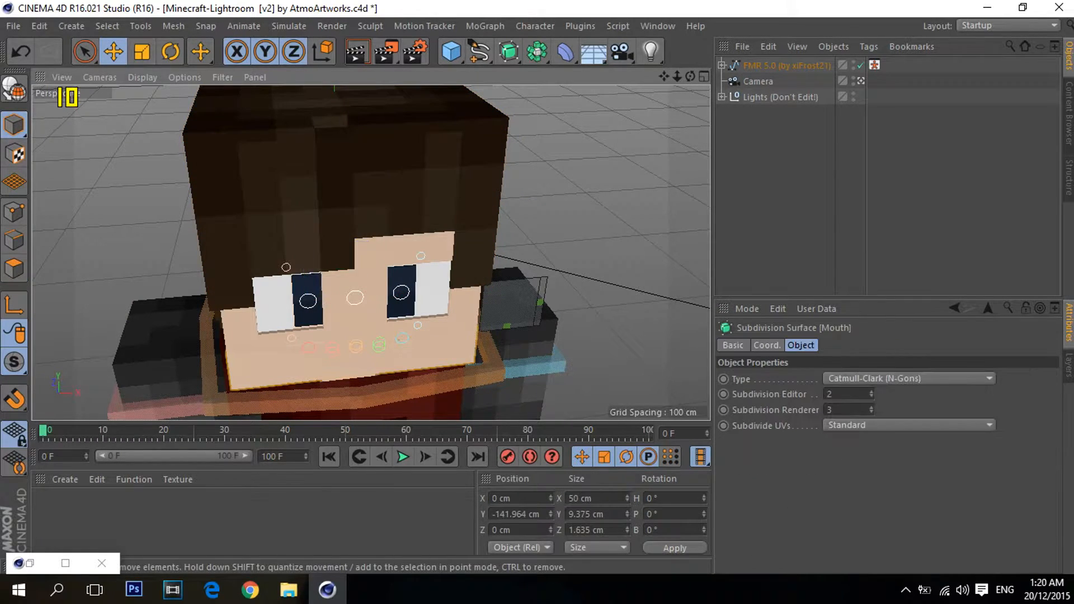
pyautogui.keyDown('shift'); pyautogui.click(274, 218); pyautogui.keyUp('shift')
pyautogui.keyDown('alt'); pyautogui.moveTo(403, 224); pyautogui.dragTo(319, 180); pyautogui.keyUp('alt')
pyautogui.keyDown('shift'); pyautogui.click(504, 185); pyautogui.keyUp('shift')
pyautogui.click(85, 51)
pyautogui.click(14, 269)
pyautogui.scroll(3, 395, 158)
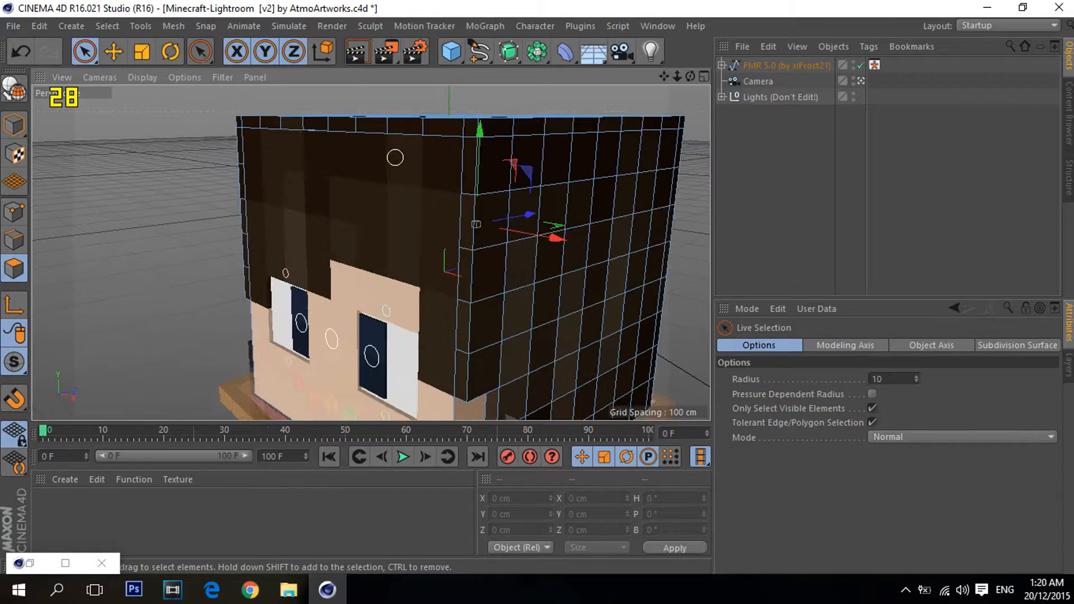
# Step: Try to extrude a hair polygon near the upper corner of the head's front
pyautogui.keyDown('alt'); pyautogui.moveTo(395, 158); pyautogui.dragTo(366, 258); pyautogui.keyUp('alt')
pyautogui.click(269, 170)
pyautogui.press('d')
pyautogui.click(756, 534)
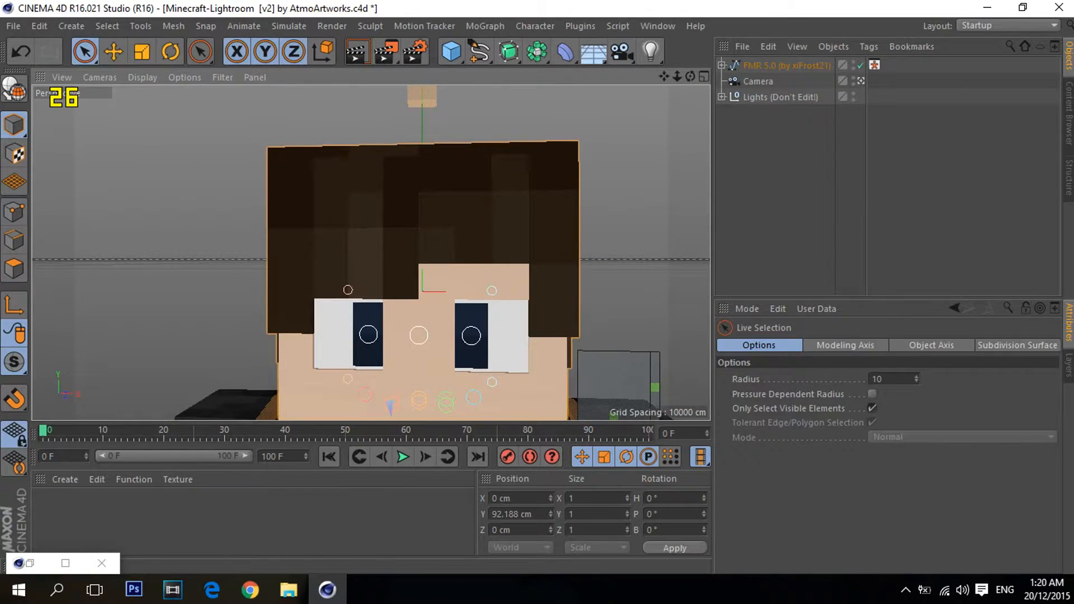
# Step: Set the FMR 5.0 rig's Right Eye and Left Eye options to OFF
pyautogui.click(786, 65)
pyautogui.scroll(-10, 890, 459)
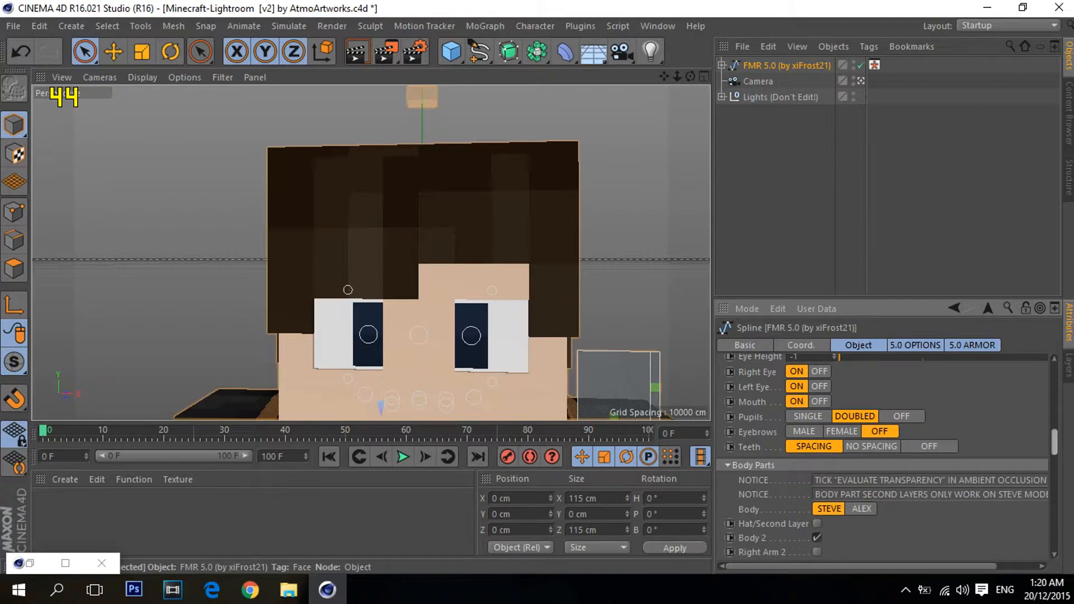
pyautogui.scroll(2, 884, 456)
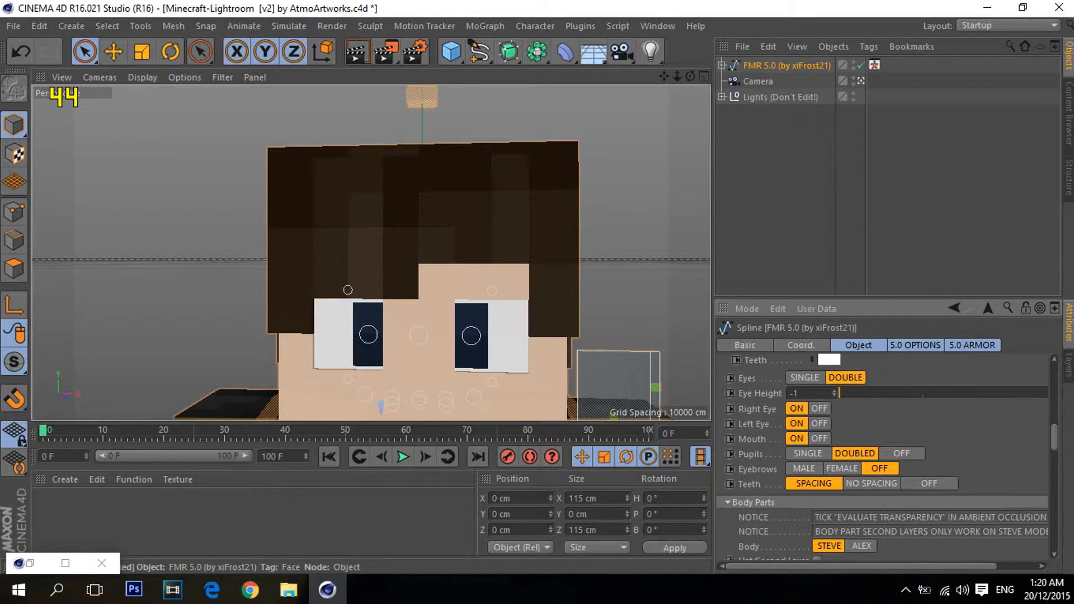
pyautogui.click(820, 424)
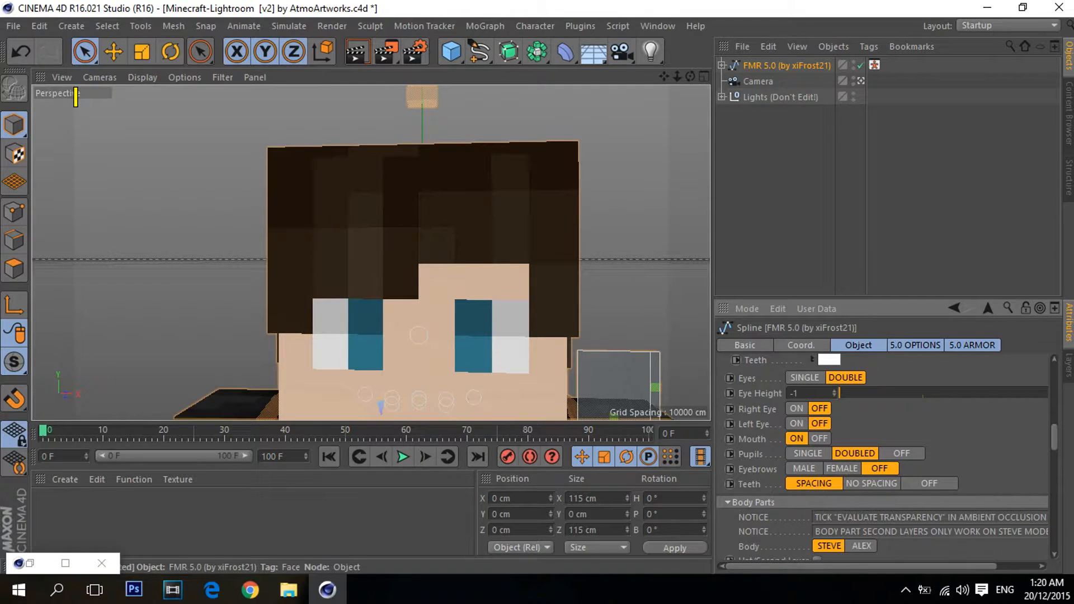
# Step: Select meshHead_EyeR_OFF together with the other head meshes and switch to polygon mode
pyautogui.click(407, 215)
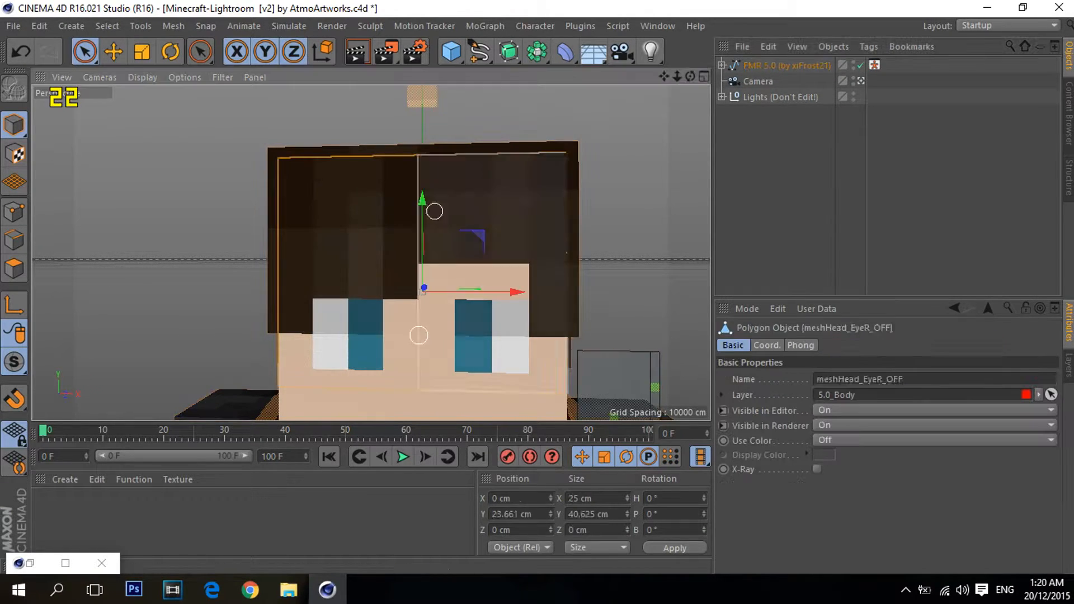
pyautogui.moveTo(407, 215); pyautogui.dragTo(254, 194)
pyautogui.click(114, 52)
pyautogui.click(14, 269)
pyautogui.keyDown('alt'); pyautogui.moveTo(369, 252); pyautogui.dragTo(353, 274); pyautogui.keyUp('alt')
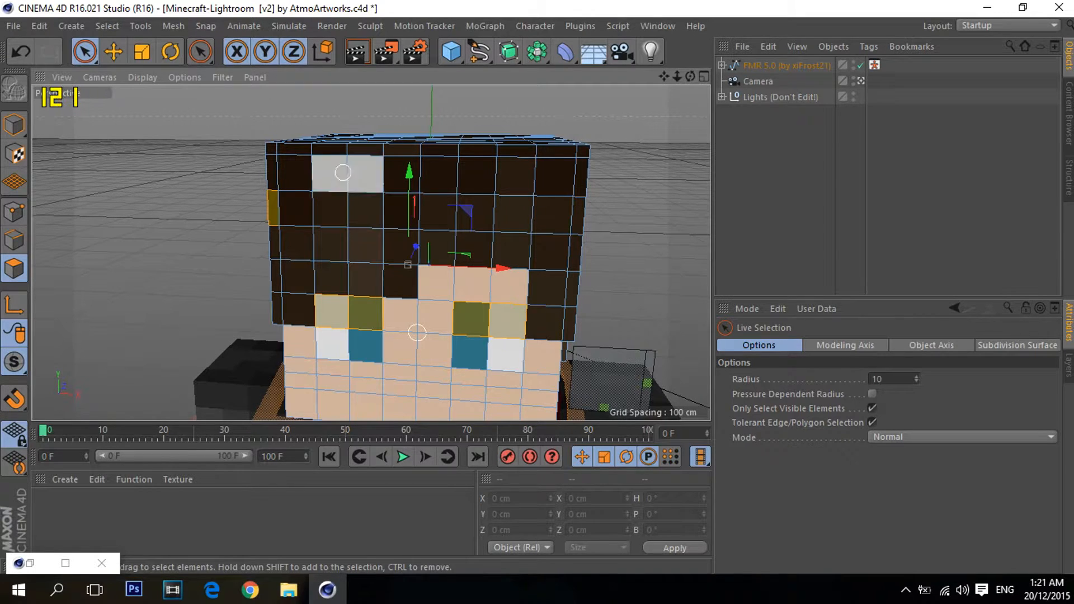
# Step: Select all the hair polygons on the head's front face and extrude them outward
pyautogui.moveTo(268, 210)
pyautogui.mouseDown()
pyautogui.moveTo(314, 167)
pyautogui.moveTo(551, 201)
pyautogui.moveTo(347, 235)
pyautogui.moveTo(300, 273)
pyautogui.mouseUp()
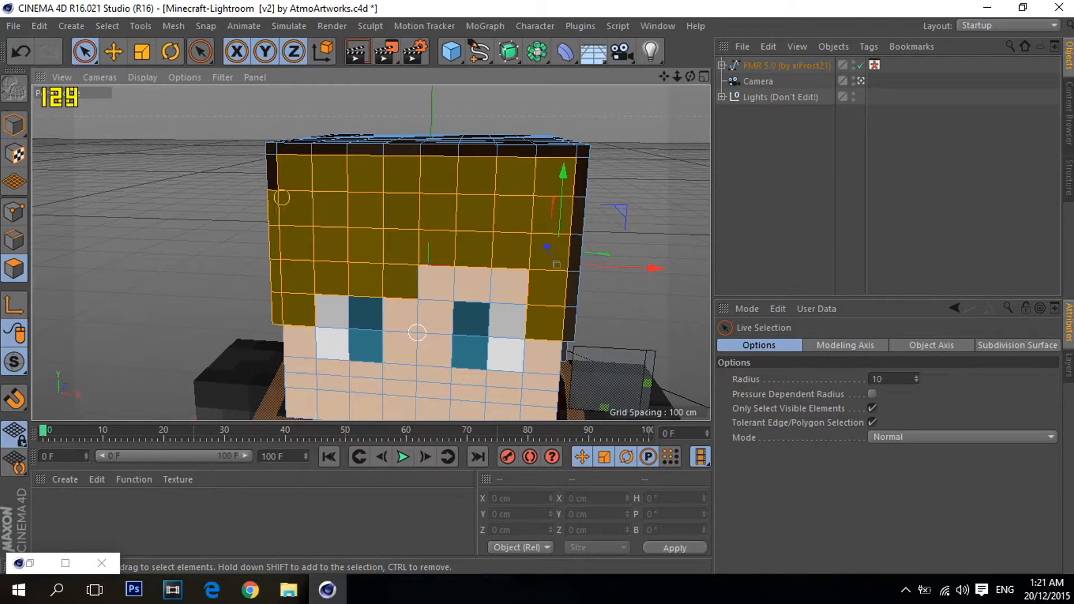
pyautogui.press('d')
pyautogui.moveTo(437, 240)
pyautogui.keyDown('alt'); pyautogui.mouseDown()
pyautogui.moveTo(369, 252)
pyautogui.moveTo(433, 241)
pyautogui.mouseUp(); pyautogui.keyUp('alt')
# Step: Select the skin polygons on the forehead, between the eyes and beside and below one eye
pyautogui.press('space')
pyautogui.click(437, 284)
pyautogui.keyDown('shift'); pyautogui.click(475, 286); pyautogui.keyUp('shift')
pyautogui.keyDown('shift'); pyautogui.click(511, 284); pyautogui.keyUp('shift')
pyautogui.keyDown('alt'); pyautogui.moveTo(511, 284); pyautogui.dragTo(437, 283); pyautogui.keyUp('alt')
pyautogui.keyDown('shift'); pyautogui.click(192, 328); pyautogui.keyUp('shift')
pyautogui.keyDown('alt'); pyautogui.moveTo(606, 144); pyautogui.dragTo(665, 84, button='middle'); pyautogui.keyUp('alt')
pyautogui.keyDown('shift'); pyautogui.moveTo(512, 252); pyautogui.dragTo(403, 285); pyautogui.keyUp('shift')
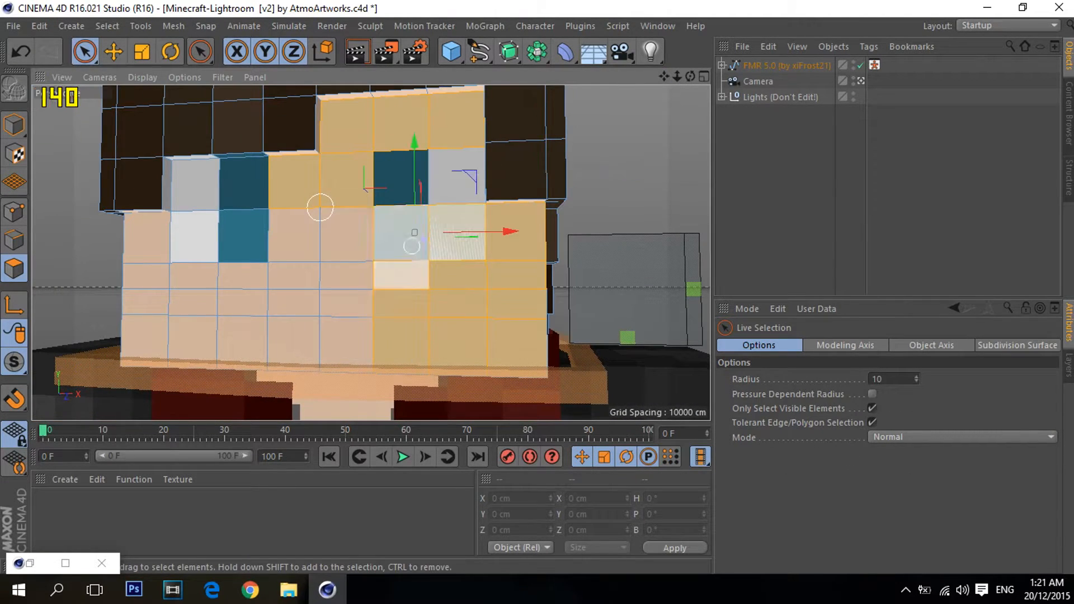
pyautogui.scroll(5, 405, 274)
pyautogui.scroll(-7, 420, 313)
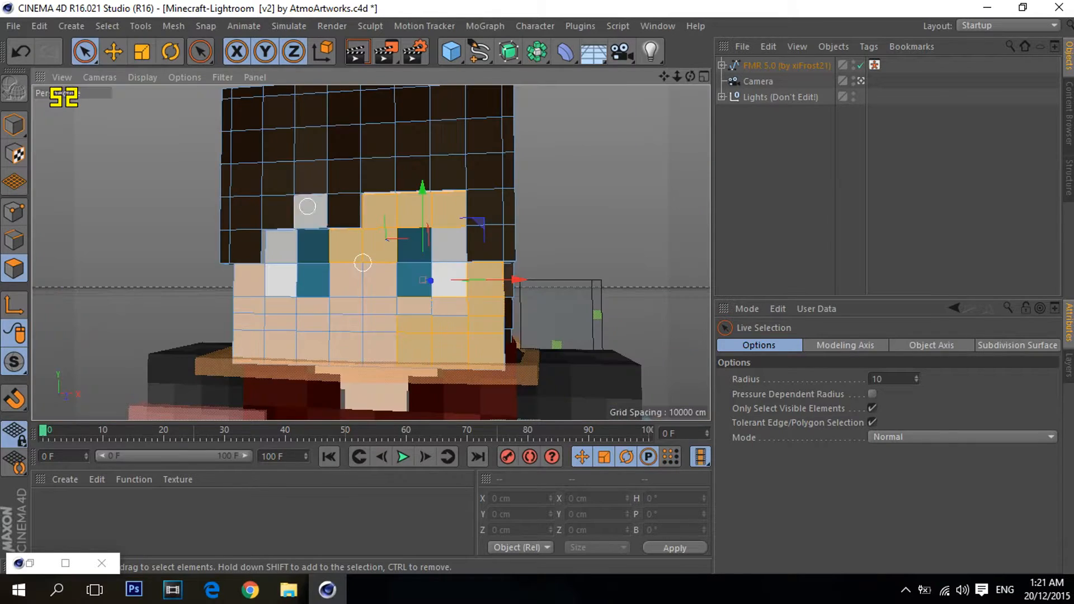
# Step: Return to object mode with the Move tool, view the head at an angle and select the FMR 5.0 rig
pyautogui.click(14, 125)
pyautogui.press('e')
pyautogui.scroll(-5, 218, 194)
pyautogui.keyDown('alt'); pyautogui.moveTo(302, 234); pyautogui.dragTo(354, 313); pyautogui.keyUp('alt')
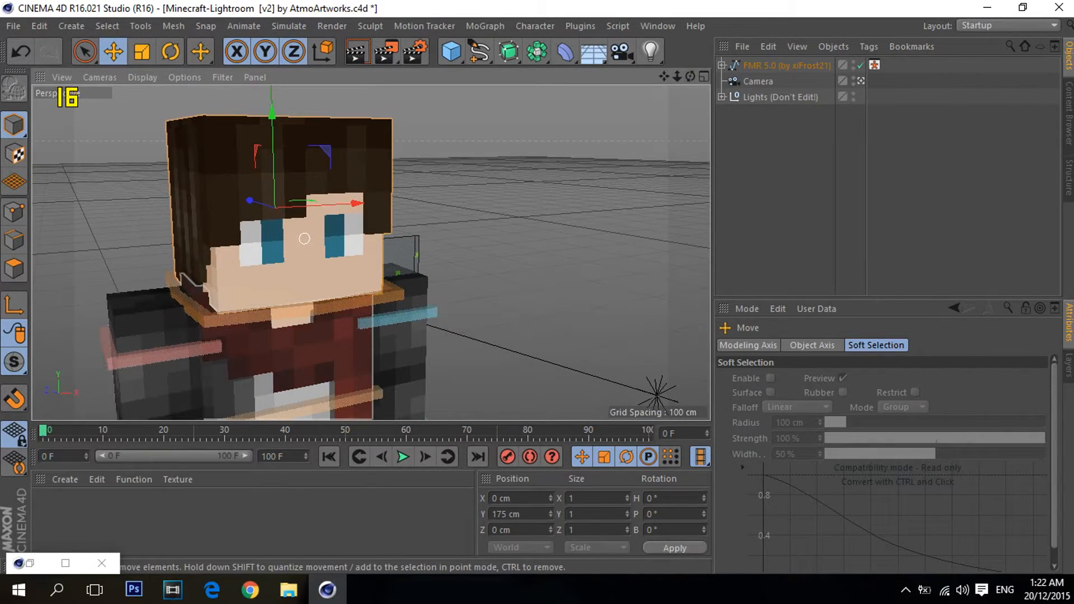
pyautogui.click(341, 406)
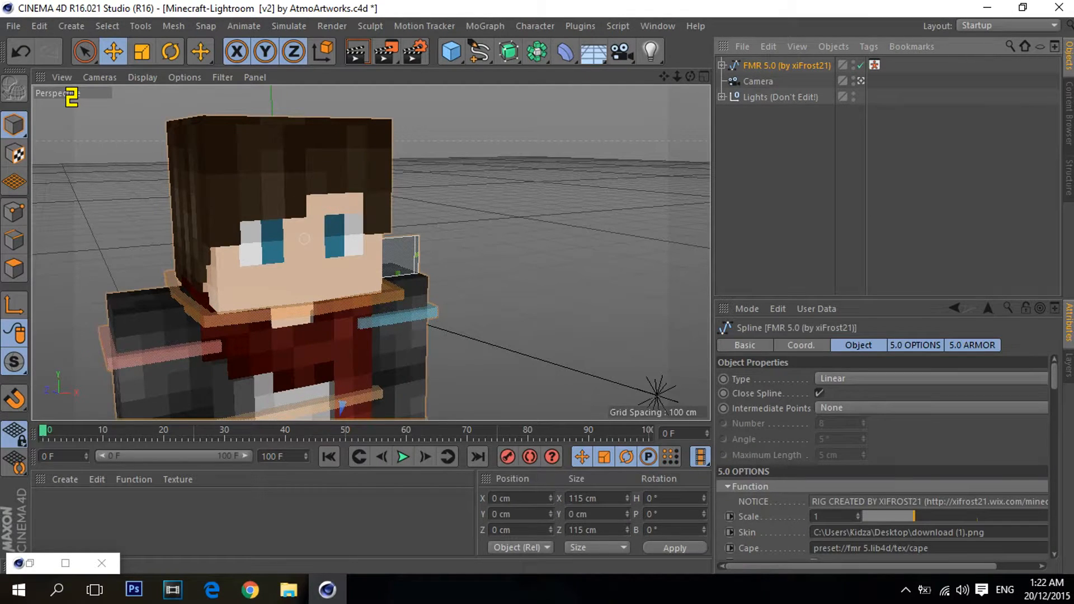
# Step: Turn on the rig's right eye, left eye and mouth in its face options and check the eye depth from the side
pyautogui.scroll(-15, 884, 456)
pyautogui.scroll(-3, 884, 456)
pyautogui.scroll(5, 884, 456)
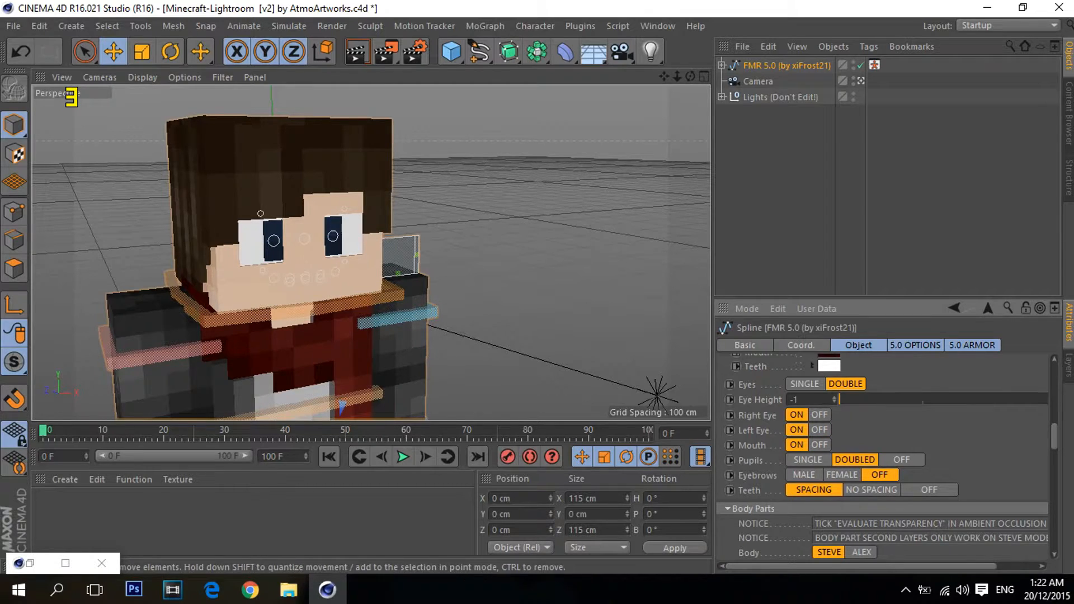
pyautogui.moveTo(691, 77); pyautogui.dragTo(540, 68)
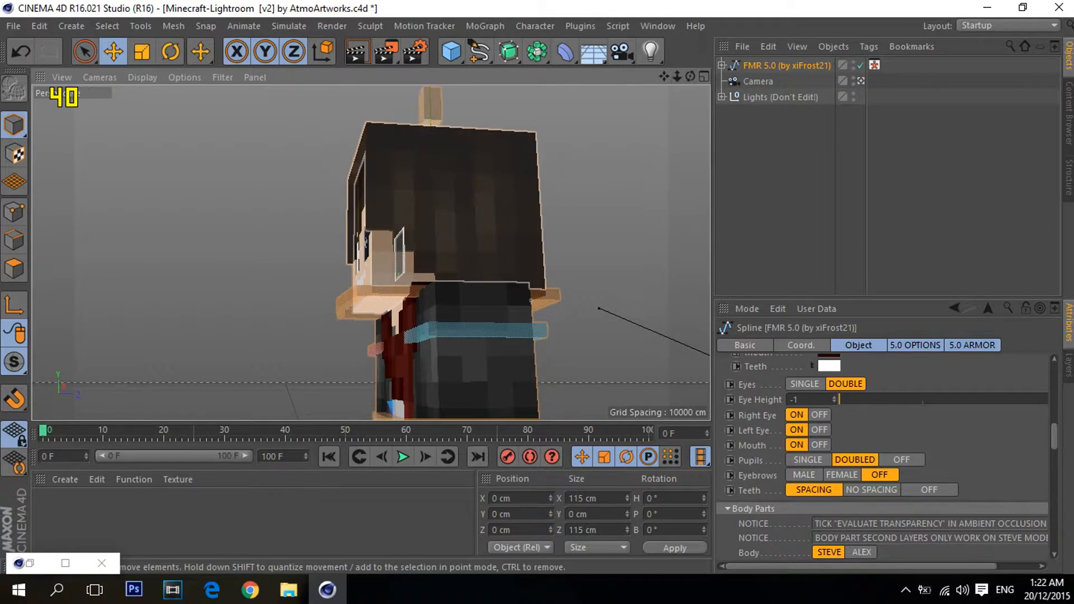
pyautogui.scroll(5, 326, 208)
pyautogui.scroll(2, 484, 230)
pyautogui.scroll(3, 355, 250)
pyautogui.scroll(-5, 355, 249)
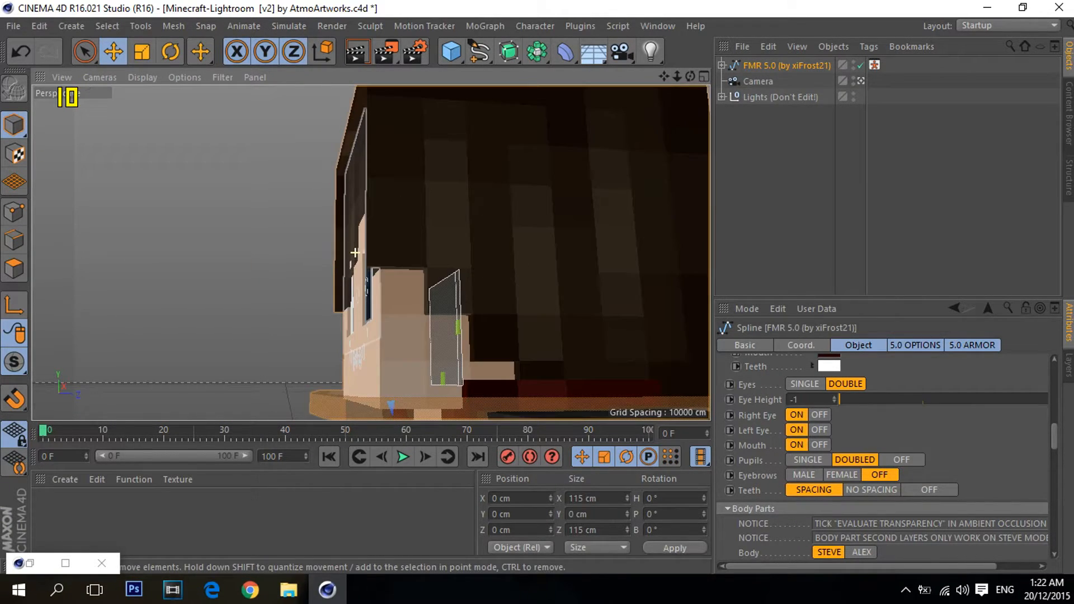
# Step: Select the meshHead_Face object from an angled front view and switch to polygon mode
pyautogui.moveTo(690, 76); pyautogui.dragTo(755, 151)
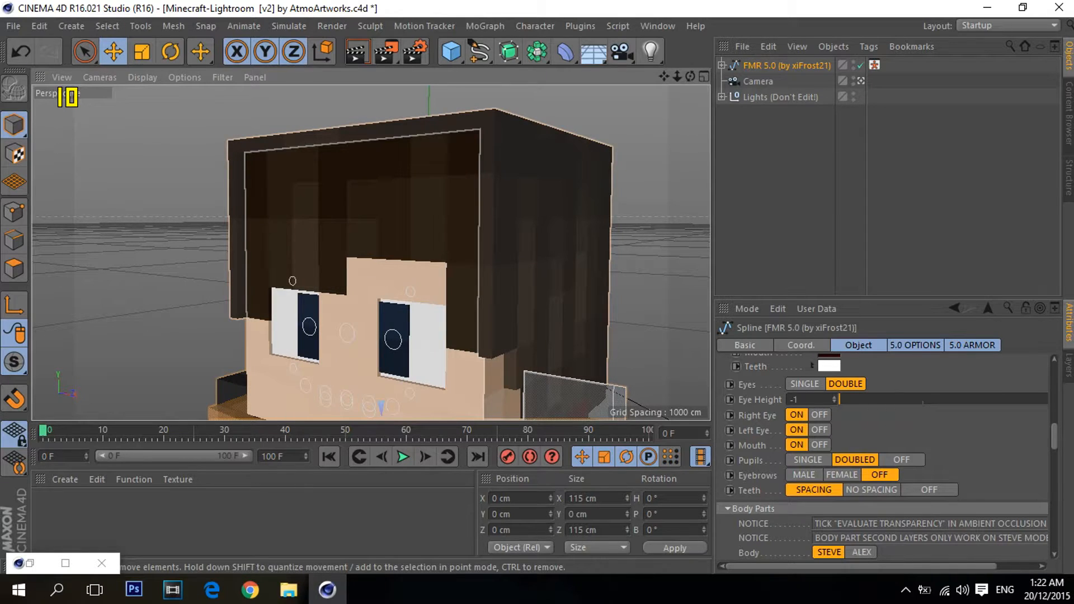
pyautogui.click(381, 280)
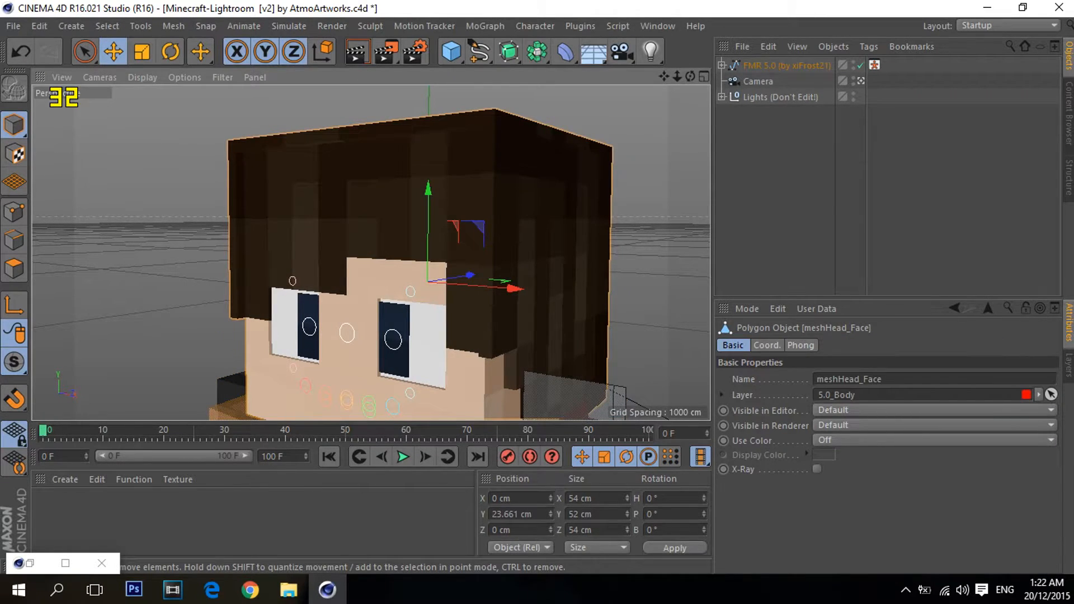
pyautogui.click(14, 269)
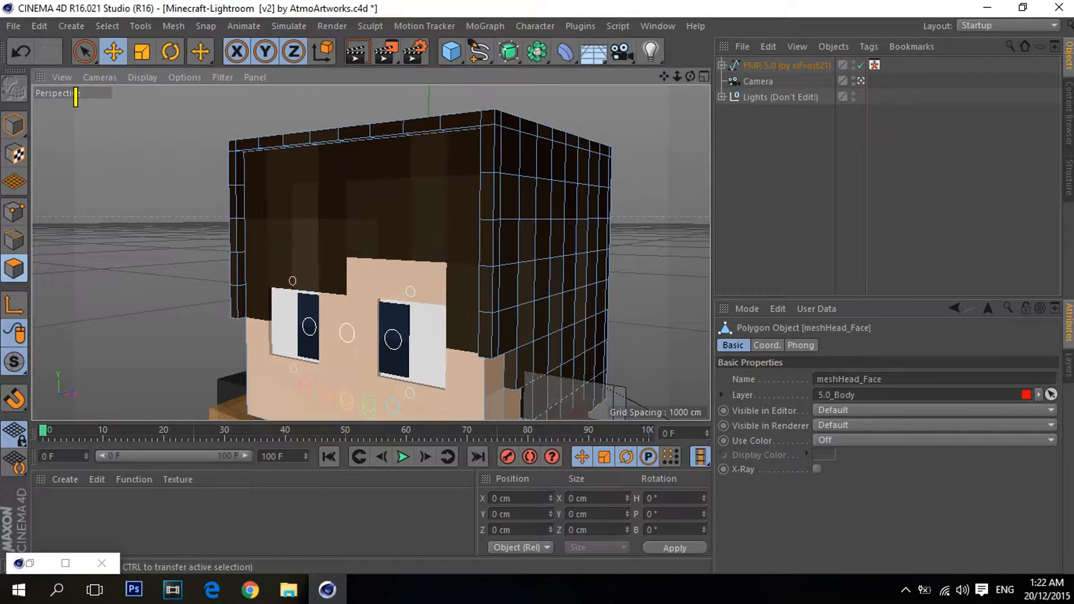
pyautogui.scroll(4, 222, 290)
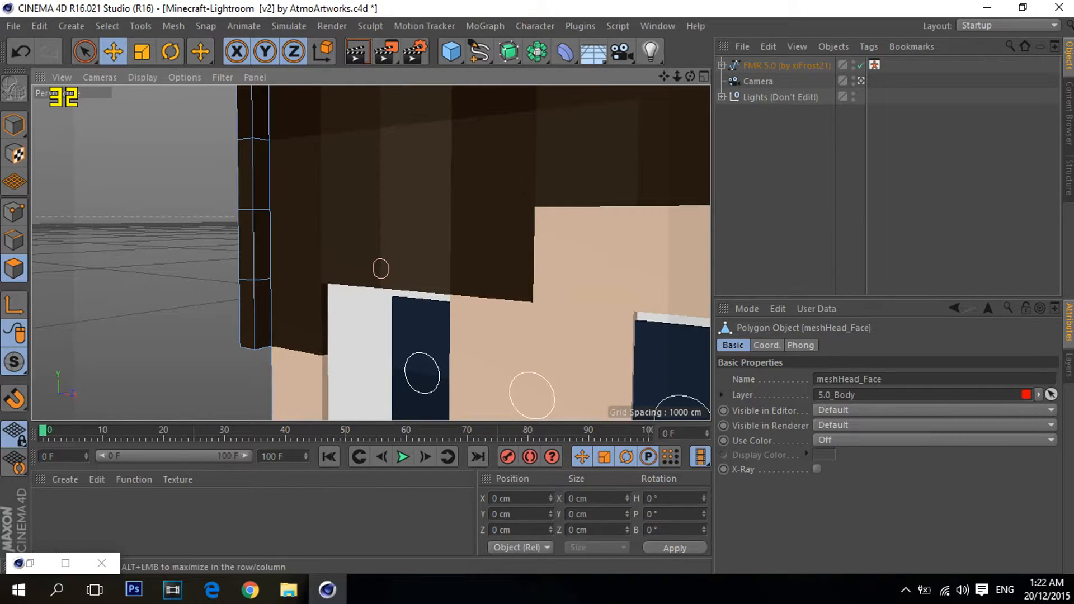
pyautogui.scroll(-4, 370, 253)
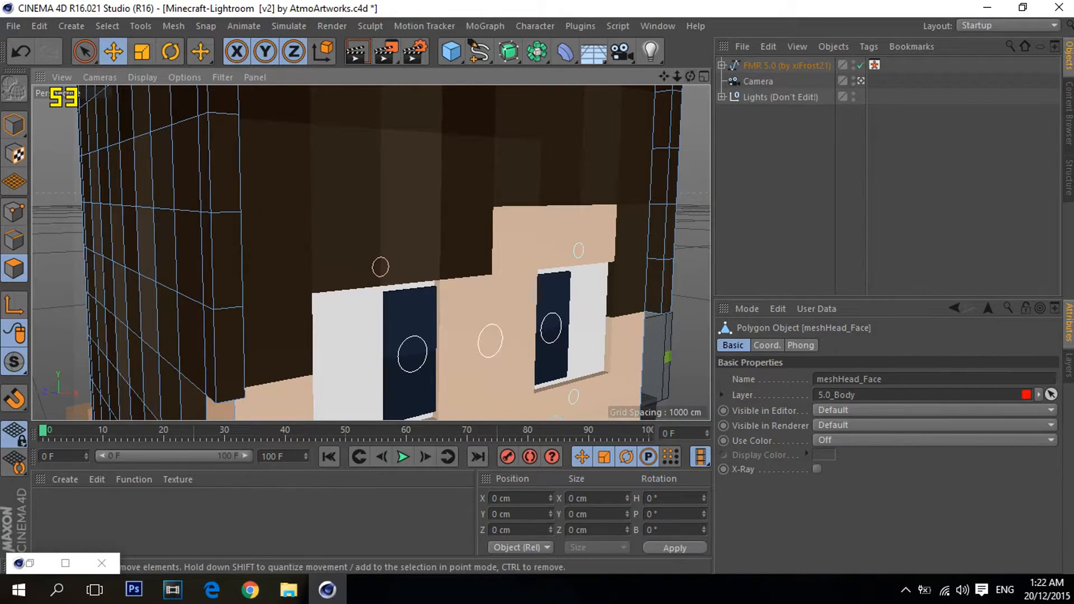
# Step: Use Live Selection to select the narrow front-rim hair polygons up the character's right side of the face
pyautogui.click(85, 51)
pyautogui.click(236, 359)
pyautogui.scroll(-4, 380, 267)
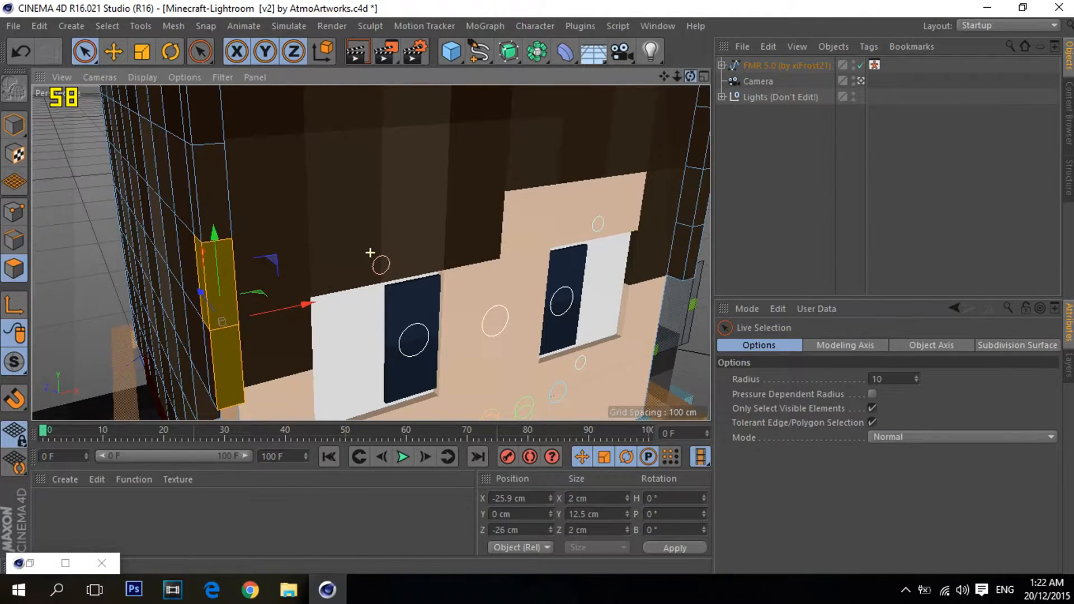
pyautogui.keyDown('alt'); pyautogui.moveTo(381, 267); pyautogui.dragTo(345, 360, button='middle'); pyautogui.keyUp('alt')
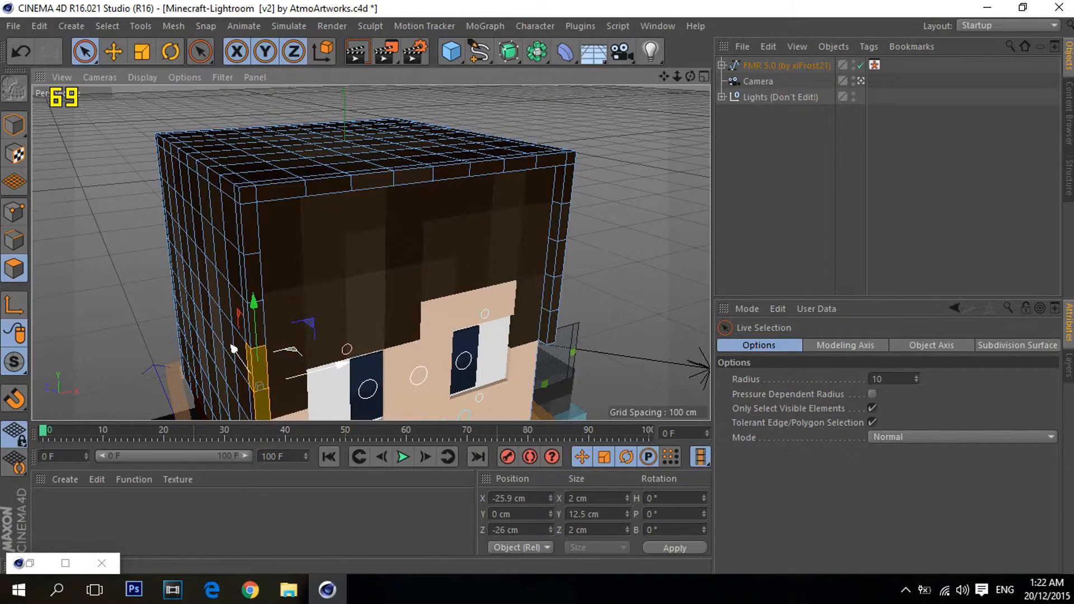
pyautogui.scroll(5, 233, 349)
pyautogui.scroll(-5, 297, 200)
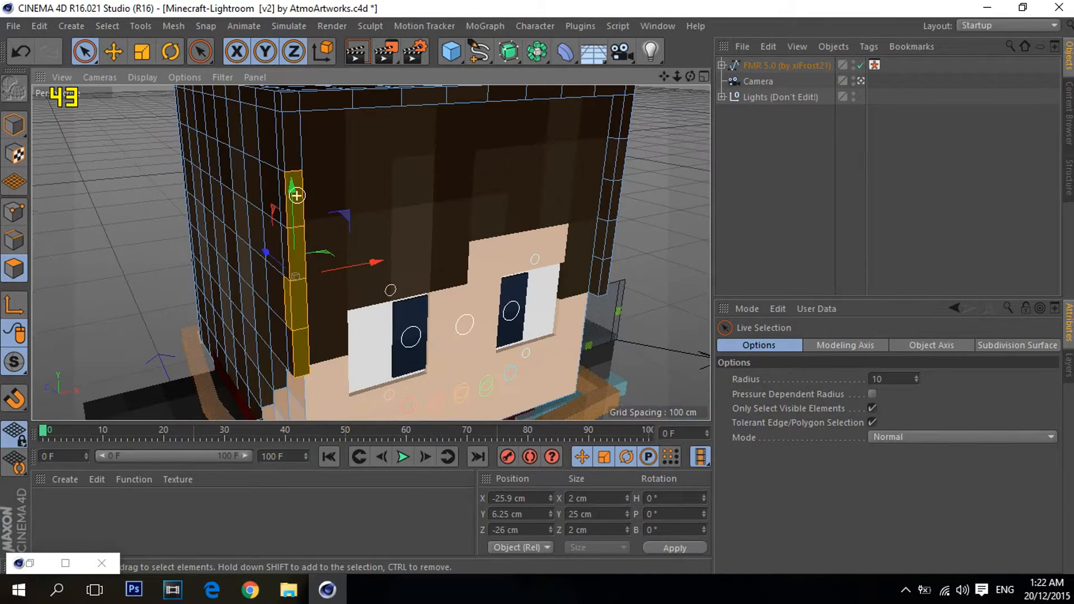
pyautogui.scroll(2, 371, 371)
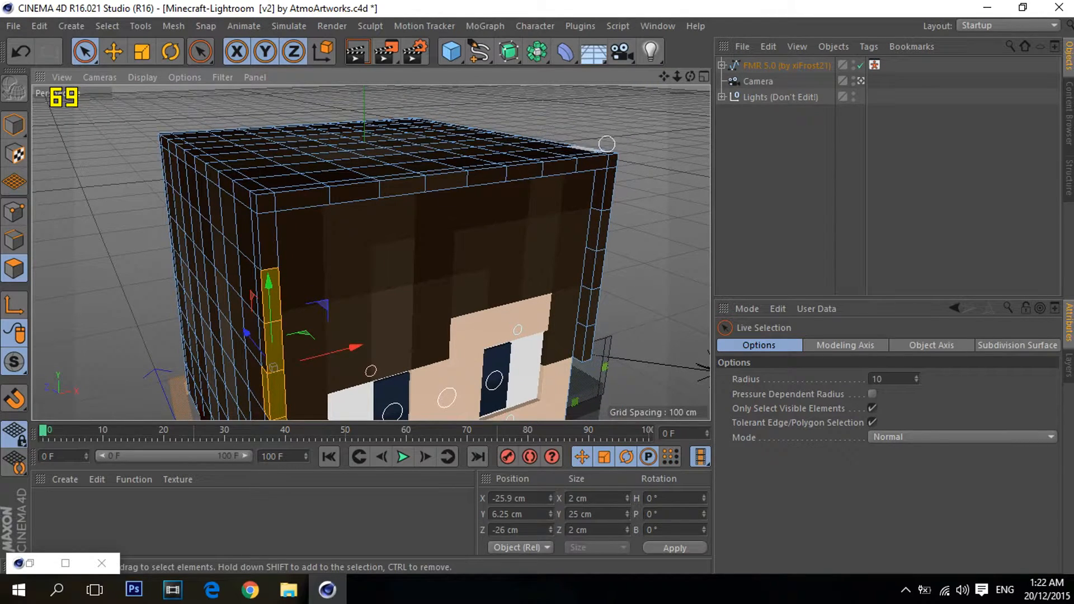
# Step: Extend the polygon selection along the upper front rim and down the rim on the character's left side
pyautogui.moveTo(267, 235)
pyautogui.keyDown('shift'); pyautogui.mouseDown()
pyautogui.moveTo(274, 197)
pyautogui.moveTo(423, 190)
pyautogui.mouseUp(); pyautogui.keyUp('shift')
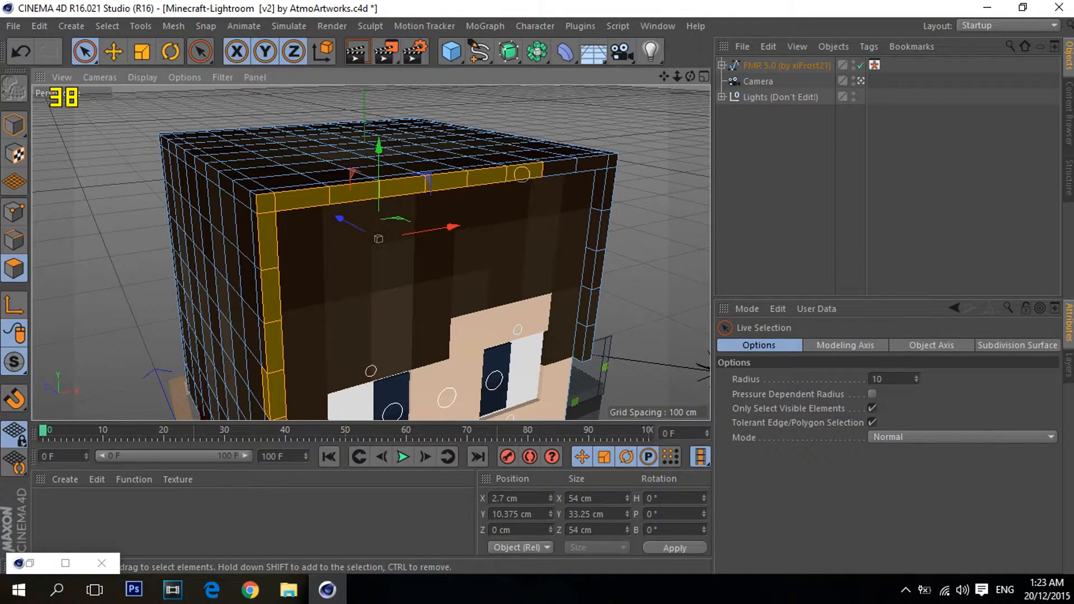
pyautogui.keyDown('shift'); pyautogui.moveTo(572, 169); pyautogui.dragTo(606, 167); pyautogui.keyUp('shift')
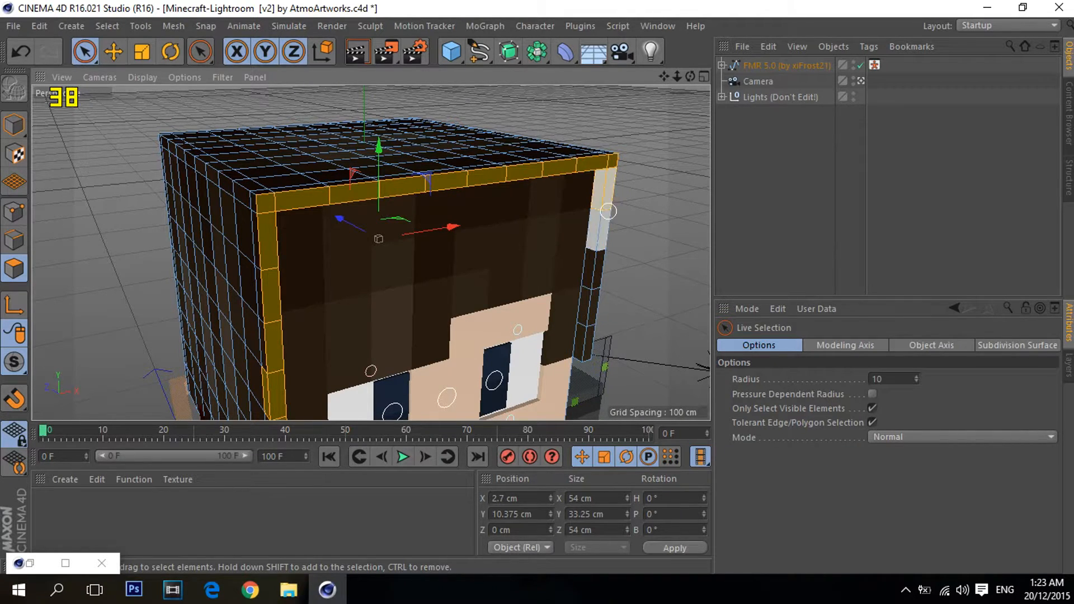
pyautogui.keyDown('shift'); pyautogui.moveTo(602, 221); pyautogui.dragTo(599, 262); pyautogui.keyUp('shift')
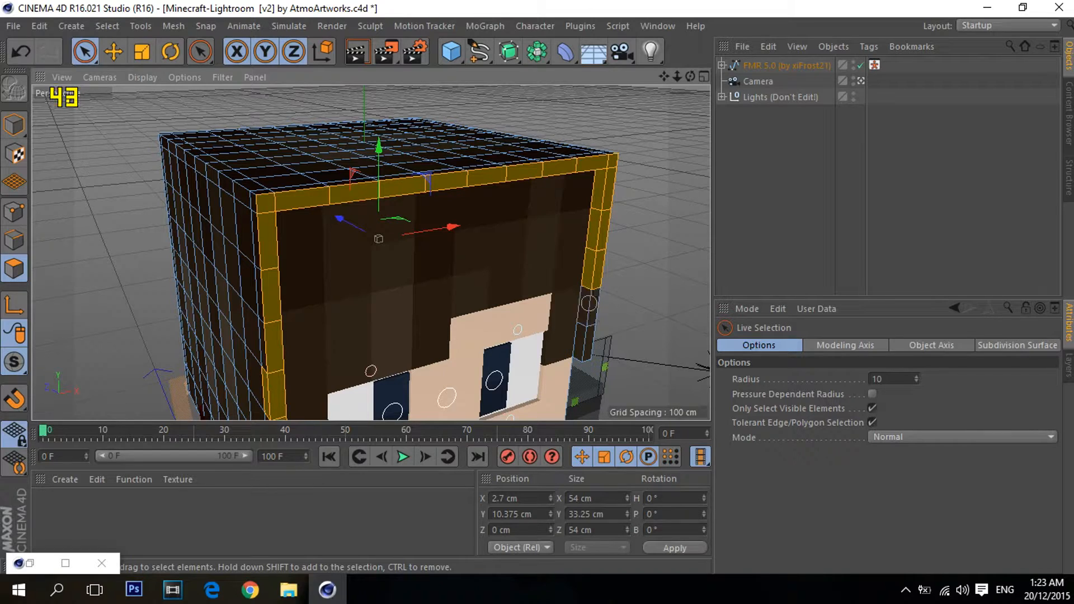
# Step: Add the narrow front column on the head's right side and the first front-row polygons on the head's top face
pyautogui.keyDown('alt'); pyautogui.moveTo(378, 240); pyautogui.dragTo(403, 233); pyautogui.keyUp('alt')
pyautogui.keyDown('shift'); pyautogui.moveTo(338, 221); pyautogui.dragTo(337, 361); pyautogui.keyUp('shift')
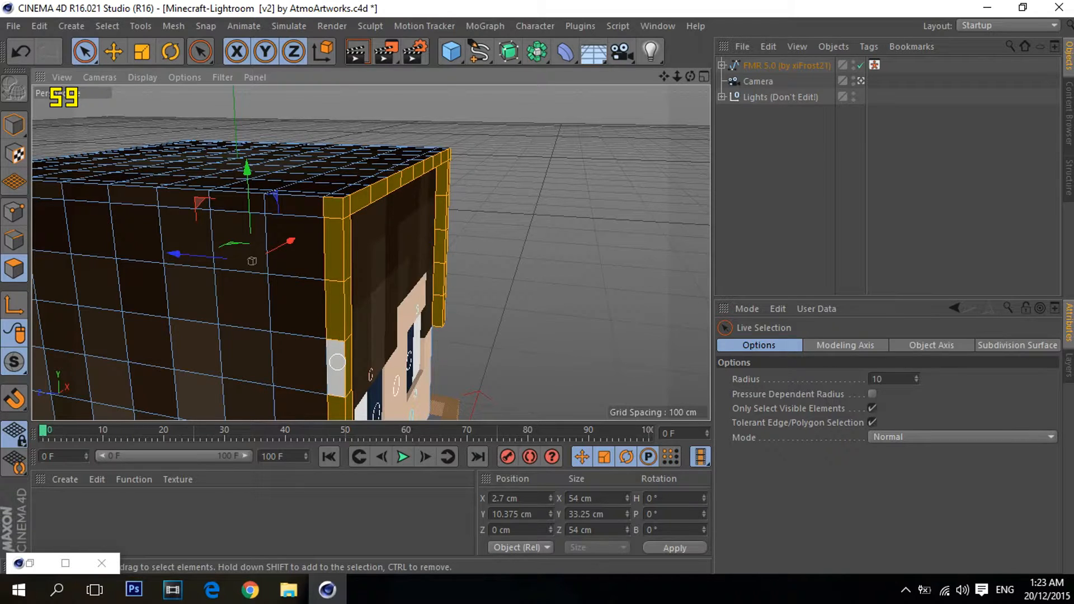
pyautogui.keyDown('alt'); pyautogui.moveTo(417, 188); pyautogui.dragTo(439, 264); pyautogui.keyUp('alt')
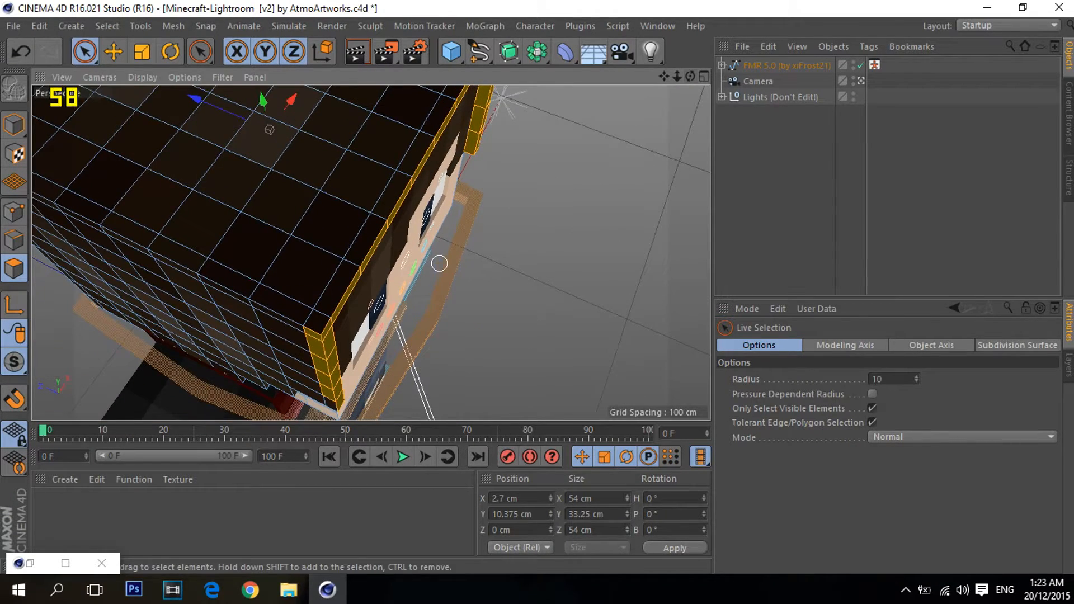
pyautogui.scroll(-5, 438, 264)
pyautogui.scroll(4, 396, 282)
pyautogui.scroll(2, 396, 281)
pyautogui.keyDown('shift'); pyautogui.moveTo(369, 293); pyautogui.dragTo(401, 245); pyautogui.keyUp('shift')
pyautogui.keyDown('shift'); pyautogui.click(444, 180); pyautogui.keyUp('shift')
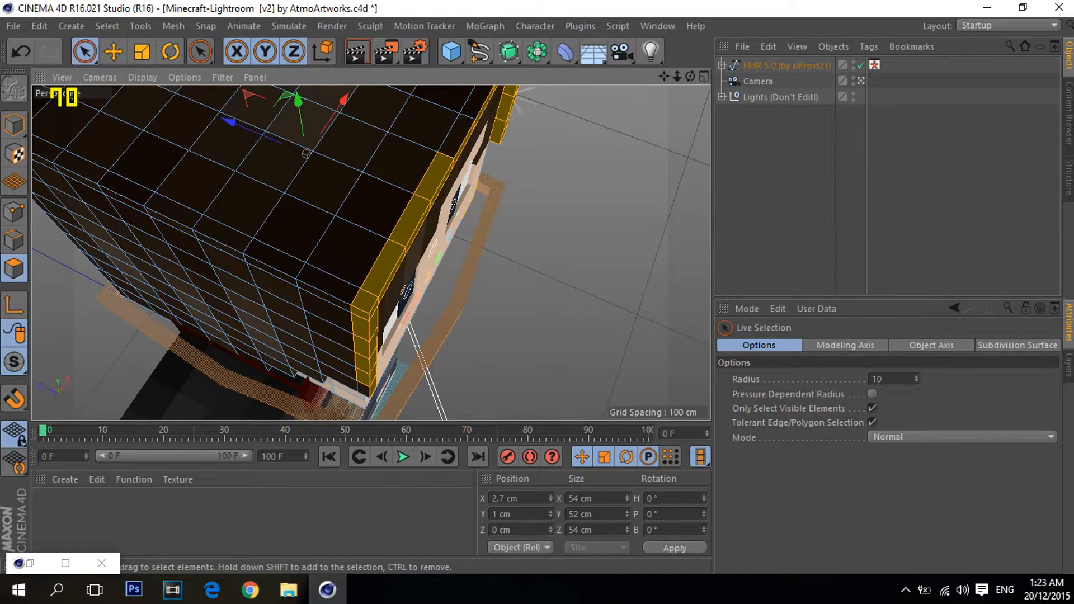
# Step: Add the remaining front-row polygons on the head's top face to the selection
pyautogui.keyDown('alt'); pyautogui.moveTo(433, 135); pyautogui.dragTo(364, 258, button='middle'); pyautogui.keyUp('alt')
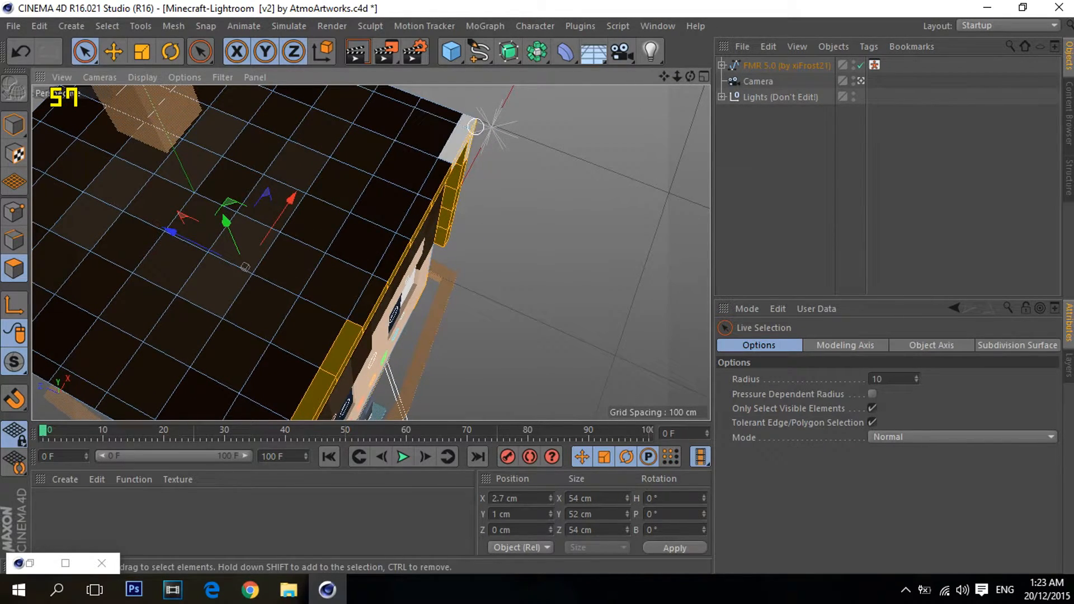
pyautogui.scroll(3, 436, 189)
pyautogui.keyDown('shift'); pyautogui.click(439, 190); pyautogui.keyUp('shift')
pyautogui.keyDown('shift'); pyautogui.click(409, 230); pyautogui.keyUp('shift')
pyautogui.scroll(-2, 409, 230)
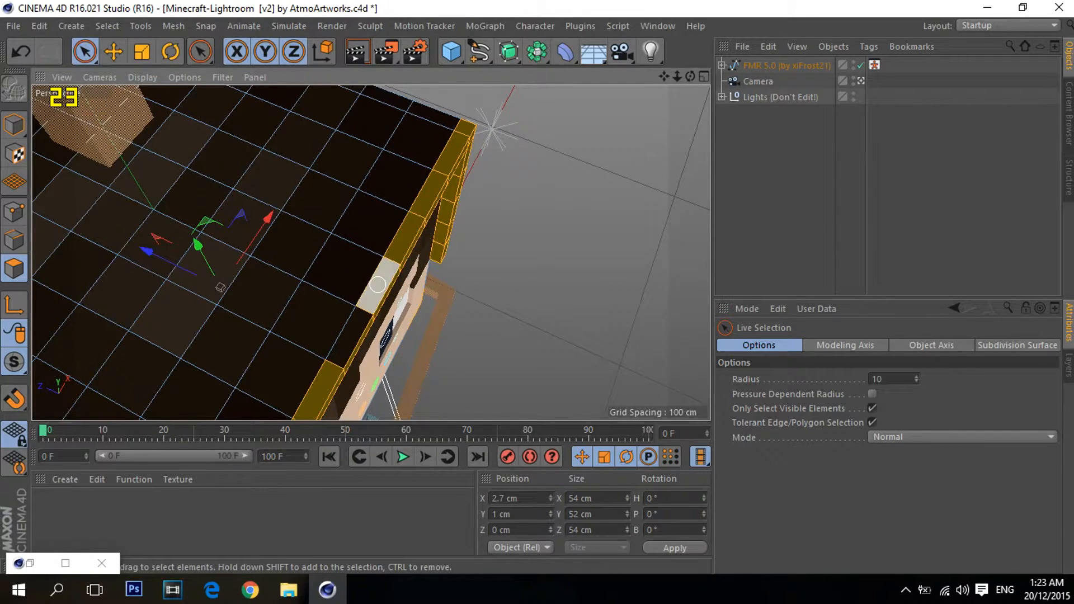
pyautogui.keyDown('shift'); pyautogui.click(378, 285); pyautogui.keyUp('shift')
pyautogui.keyDown('shift'); pyautogui.click(311, 316); pyautogui.keyUp('shift')
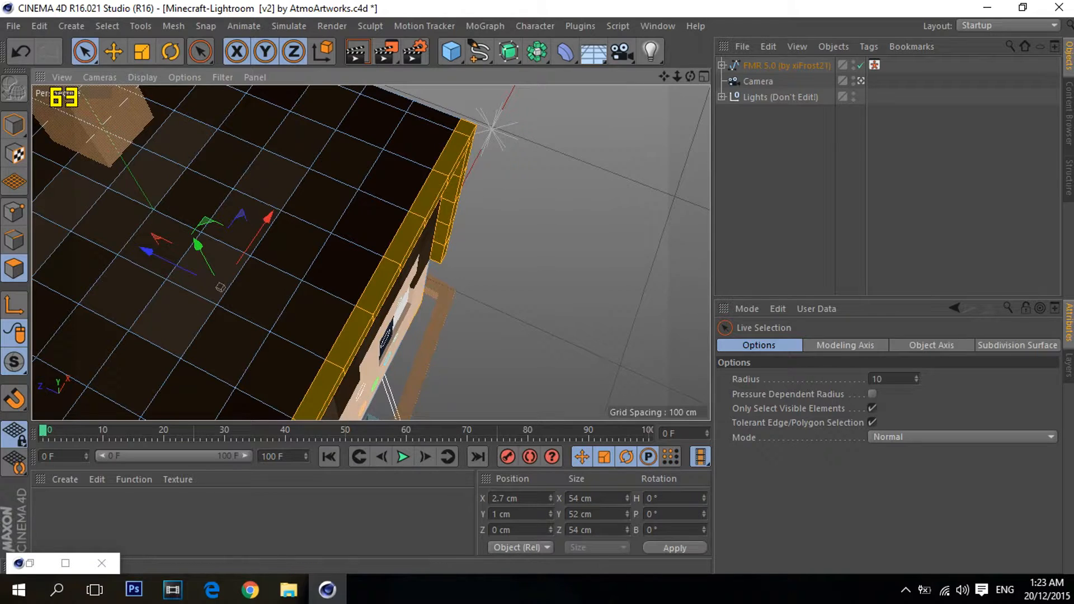
# Step: Add the narrow front column of hair polygons on the character's left side of the head
pyautogui.keyDown('alt'); pyautogui.moveTo(371, 252); pyautogui.dragTo(375, 255); pyautogui.keyUp('alt')
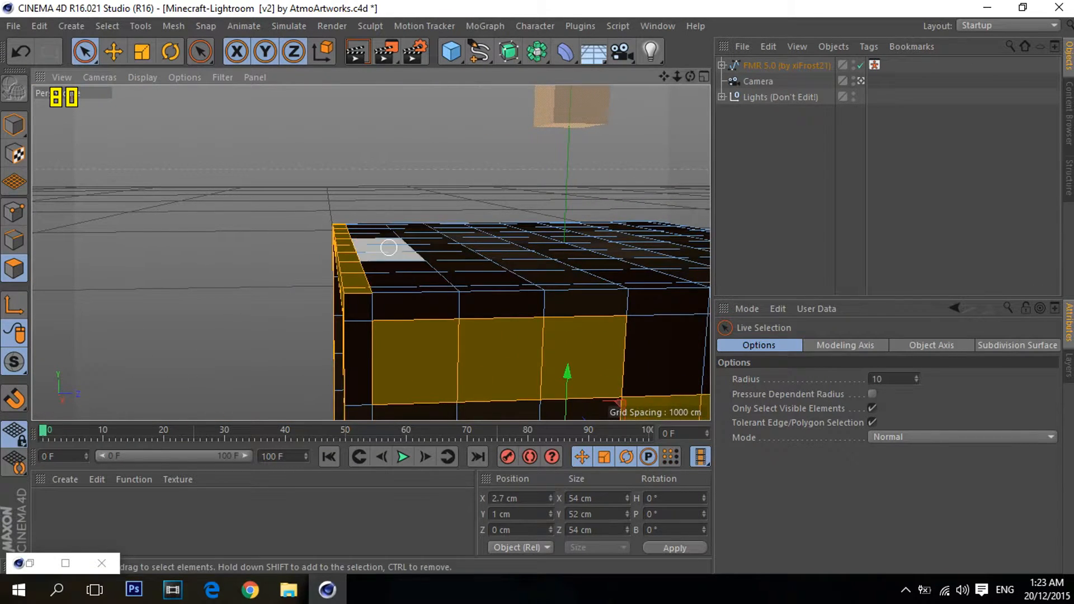
pyautogui.scroll(-3, 375, 255)
pyautogui.scroll(5, 371, 252)
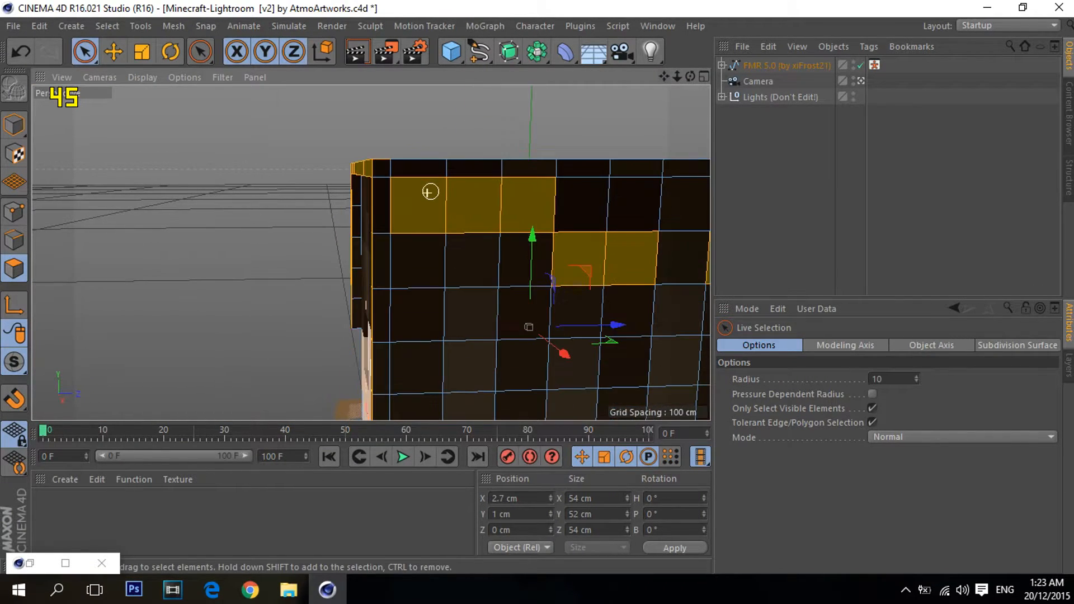
pyautogui.keyDown('shift'); pyautogui.click(378, 250); pyautogui.keyUp('shift')
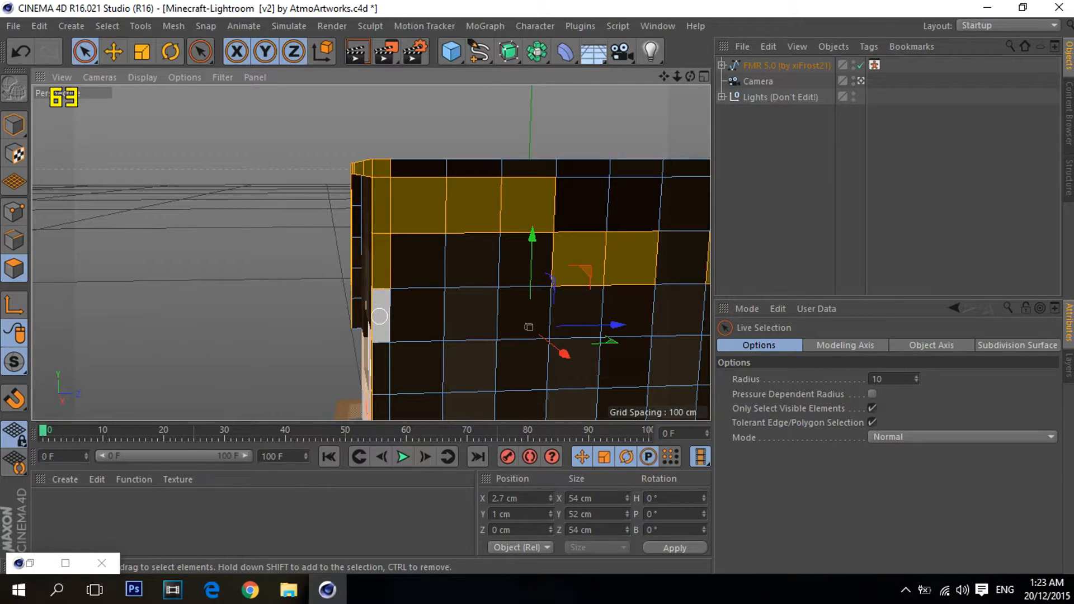
pyautogui.keyDown('alt'); pyautogui.moveTo(376, 260); pyautogui.dragTo(371, 250); pyautogui.keyUp('alt')
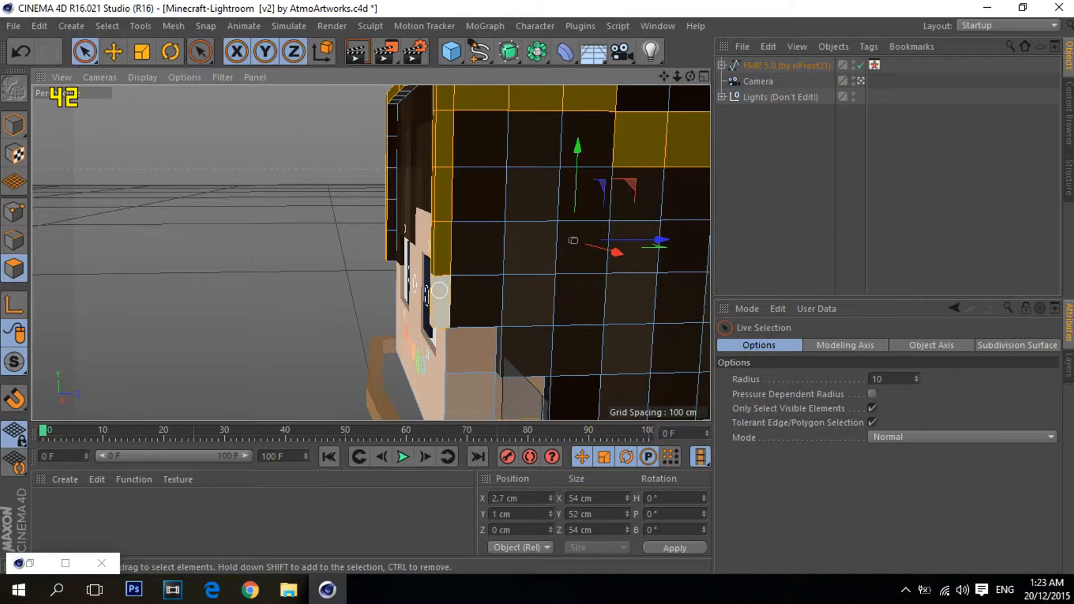
# Step: Deselect the stray hair polygons on the sides of the head, outside the front rim
pyautogui.moveTo(439, 290)
pyautogui.keyDown('alt'); pyautogui.mouseDown()
pyautogui.moveTo(372, 225)
pyautogui.moveTo(422, 231)
pyautogui.moveTo(555, 283)
pyautogui.moveTo(643, 282)
pyautogui.mouseUp(); pyautogui.keyUp('alt')
pyautogui.scroll(-3, 370, 252)
pyautogui.moveTo(370, 252)
pyautogui.keyDown('alt'); pyautogui.mouseDown()
pyautogui.moveTo(411, 286)
pyautogui.moveTo(348, 294)
pyautogui.moveTo(370, 251)
pyautogui.moveTo(575, 186)
pyautogui.mouseUp(); pyautogui.keyUp('alt')
pyautogui.scroll(-5, 582, 204)
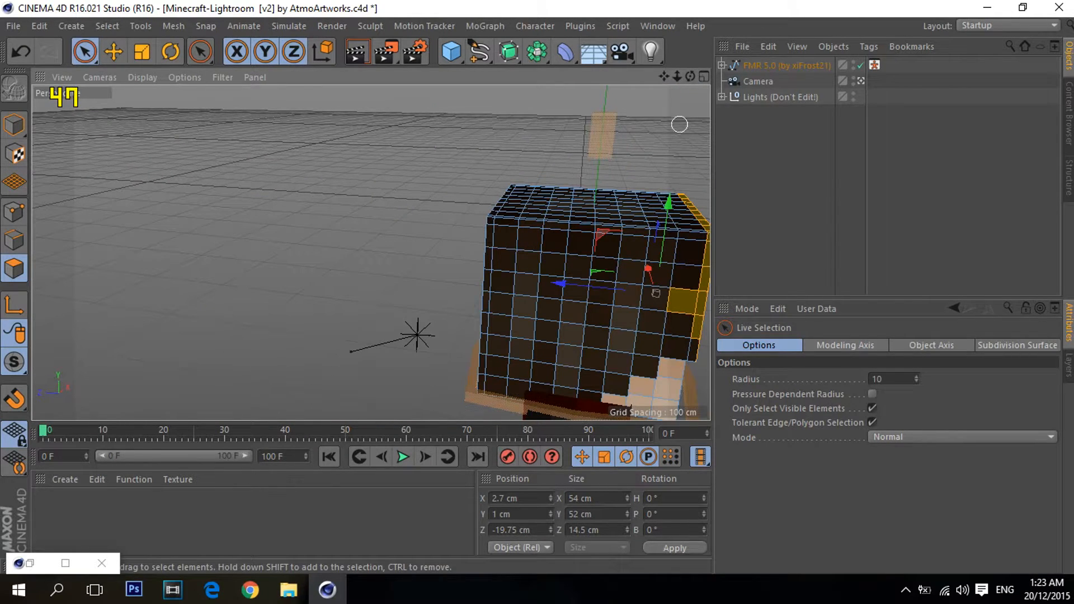
pyautogui.moveTo(628, 180)
pyautogui.keyDown('alt'); pyautogui.mouseDown(button='middle')
pyautogui.moveTo(555, 152)
pyautogui.moveTo(425, 178)
pyautogui.mouseUp(button='middle'); pyautogui.keyUp('alt')
pyautogui.scroll(5, 628, 180)
pyautogui.keyDown('ctrl'); pyautogui.click(393, 326); pyautogui.keyUp('ctrl')
pyautogui.keyDown('alt'); pyautogui.moveTo(372, 249); pyautogui.dragTo(621, 130); pyautogui.keyUp('alt')
# Step: Extrude the selected front-rim polygons with an offset of -2 cm
pyautogui.press('d')
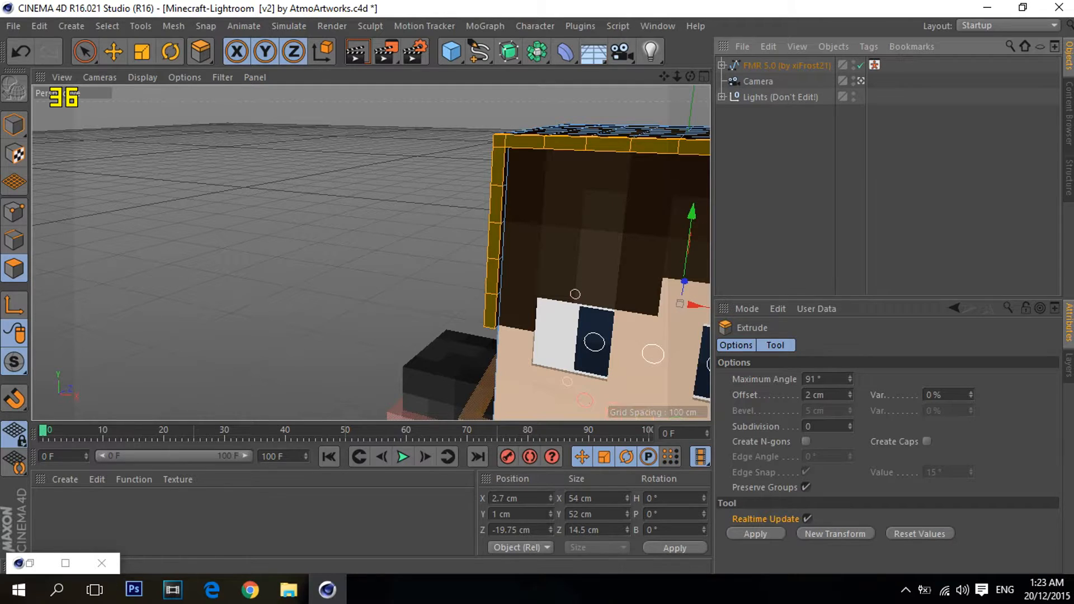
pyautogui.click(808, 395)
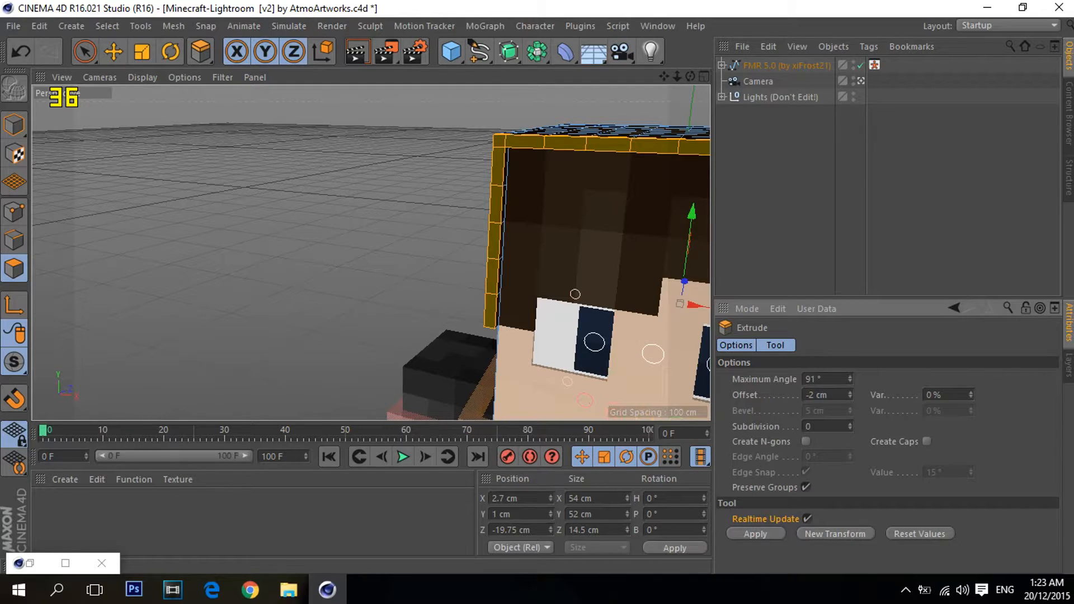
pyautogui.press('Return')
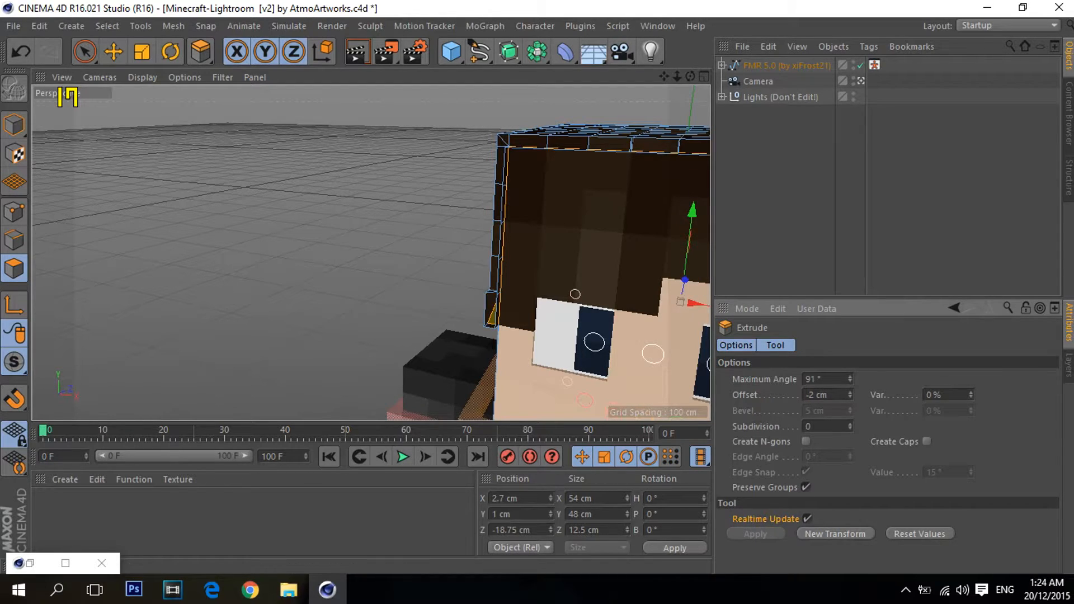
# Step: Inspect the extruded hair rim near the eye up close and undo the extrusion
pyautogui.keyDown('alt'); pyautogui.moveTo(370, 252); pyautogui.dragTo(372, 252); pyautogui.keyUp('alt')
pyautogui.scroll(5, 511, 275)
pyautogui.click(783, 218)
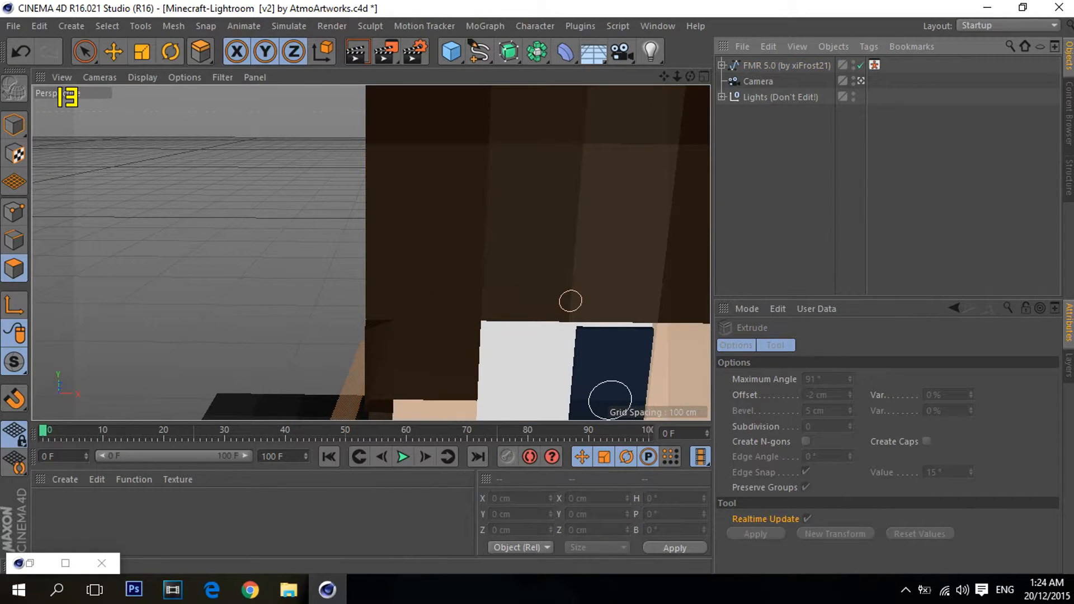
pyautogui.scroll(-3, 573, 246)
pyautogui.keyDown('alt'); pyautogui.moveTo(370, 253); pyautogui.dragTo(370, 253); pyautogui.keyUp('alt')
pyautogui.click(519, 317)
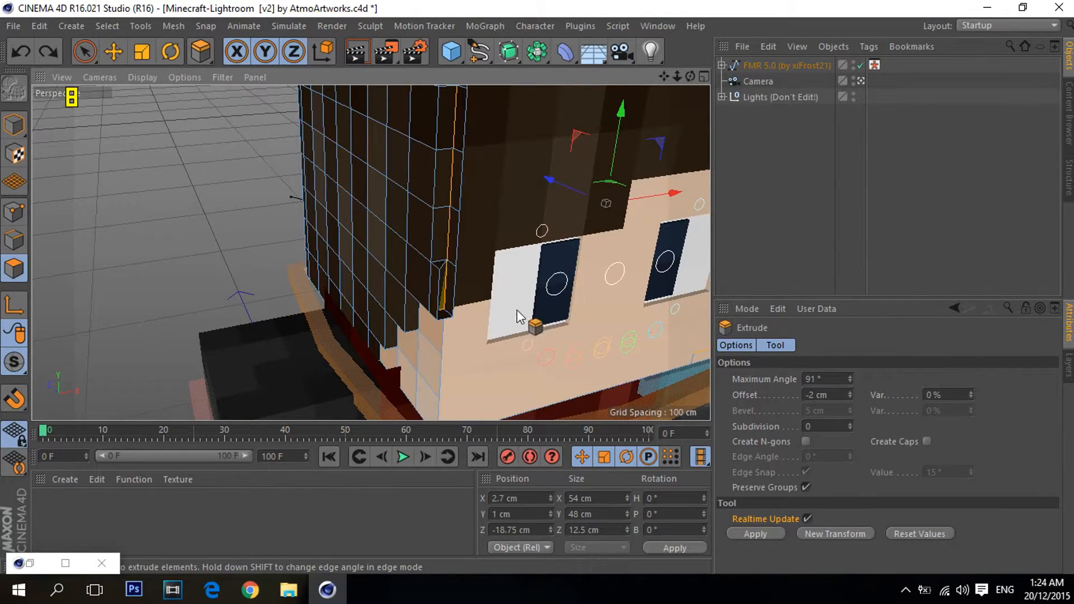
pyautogui.keyDown('alt'); pyautogui.moveTo(531, 215); pyautogui.dragTo(531, 215); pyautogui.keyUp('alt')
pyautogui.hotkey('ctrl', 'z')
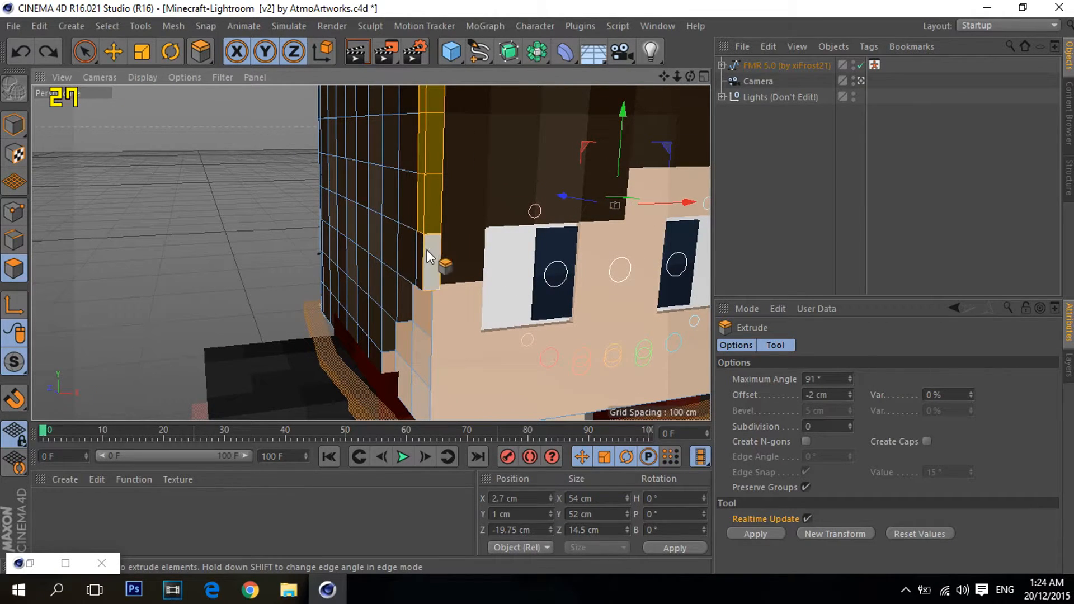
# Step: Add the lowest polygon of the narrow front column on the head's right side with Live Selection
pyautogui.keyDown('alt'); pyautogui.moveTo(563, 211); pyautogui.dragTo(125, 153); pyautogui.keyUp('alt')
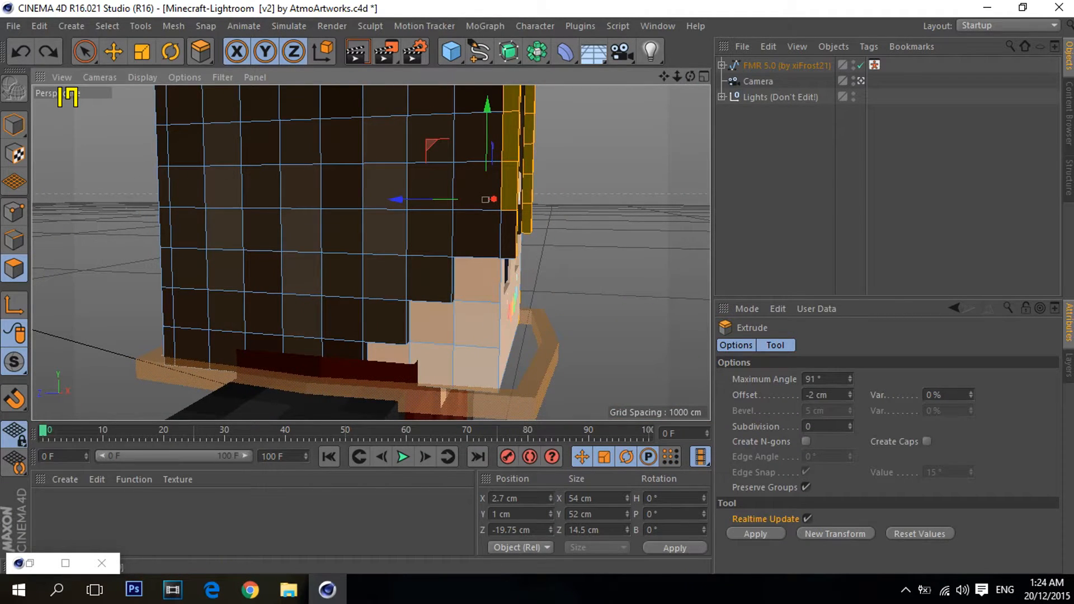
pyautogui.press('space')
pyautogui.scroll(6, 480, 226)
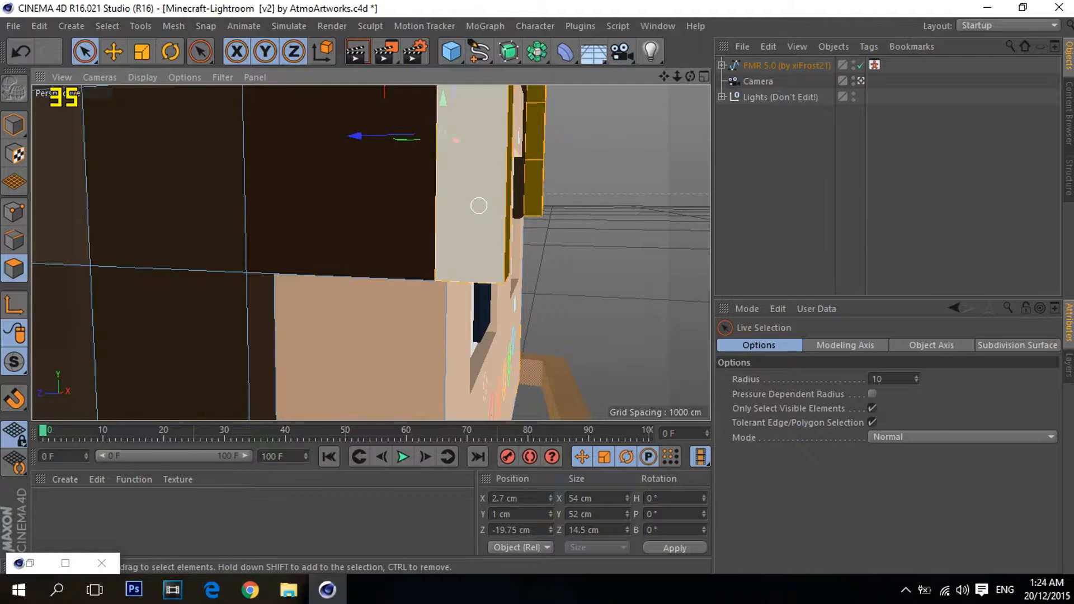
pyautogui.scroll(-6, 478, 206)
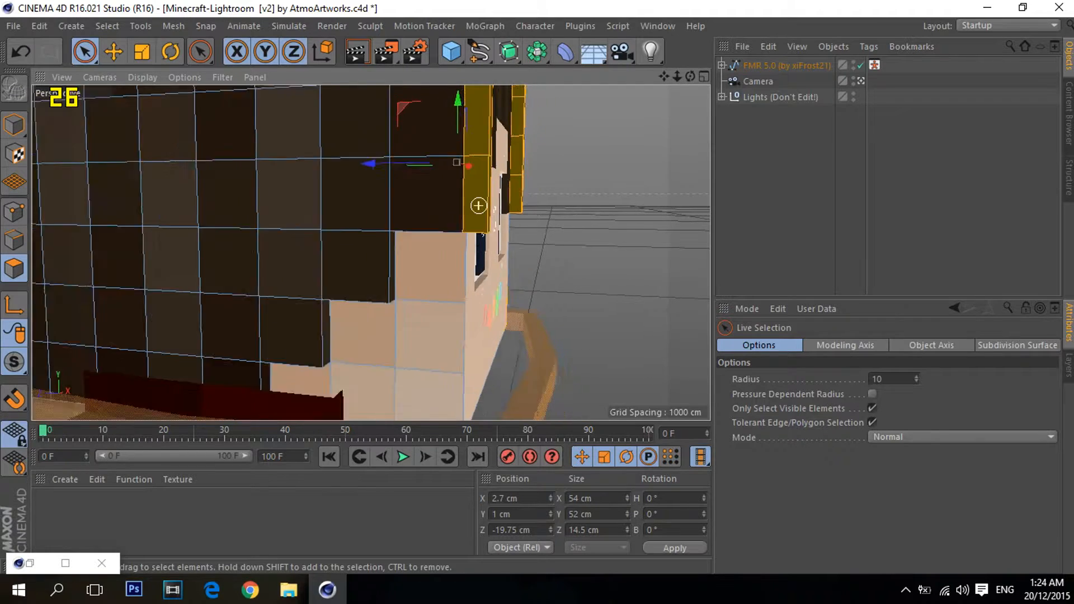
# Step: Try extruding the selected front-rim hair polygons by -2 cm and check the far side of the rim
pyautogui.press('space')
pyautogui.hotkey('ctrl', 'z')
pyautogui.keyDown('alt'); pyautogui.moveTo(593, 230); pyautogui.dragTo(442, 246); pyautogui.keyUp('alt')
pyautogui.click(756, 534)
pyautogui.keyDown('alt'); pyautogui.moveTo(405, 155); pyautogui.dragTo(263, 185); pyautogui.keyUp('alt')
pyautogui.keyDown('alt'); pyautogui.moveTo(462, 284); pyautogui.dragTo(477, 398); pyautogui.keyUp('alt')
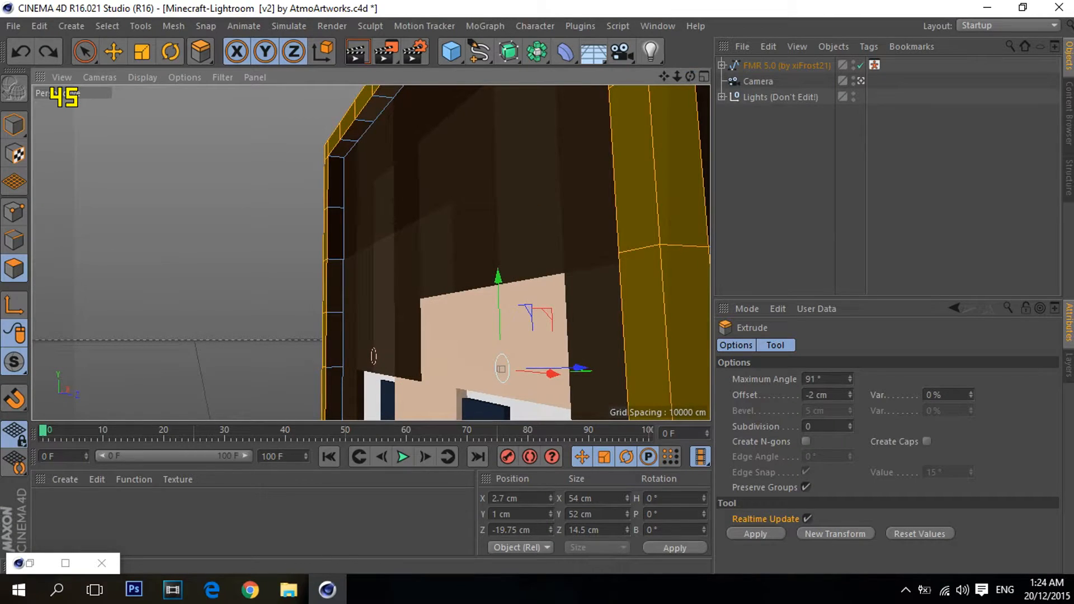
pyautogui.keyDown('alt'); pyautogui.moveTo(377, 404); pyautogui.dragTo(372, 398, button='middle'); pyautogui.keyUp('alt')
pyautogui.keyDown('alt'); pyautogui.moveTo(371, 253); pyautogui.dragTo(362, 200, button='middle'); pyautogui.keyUp('alt')
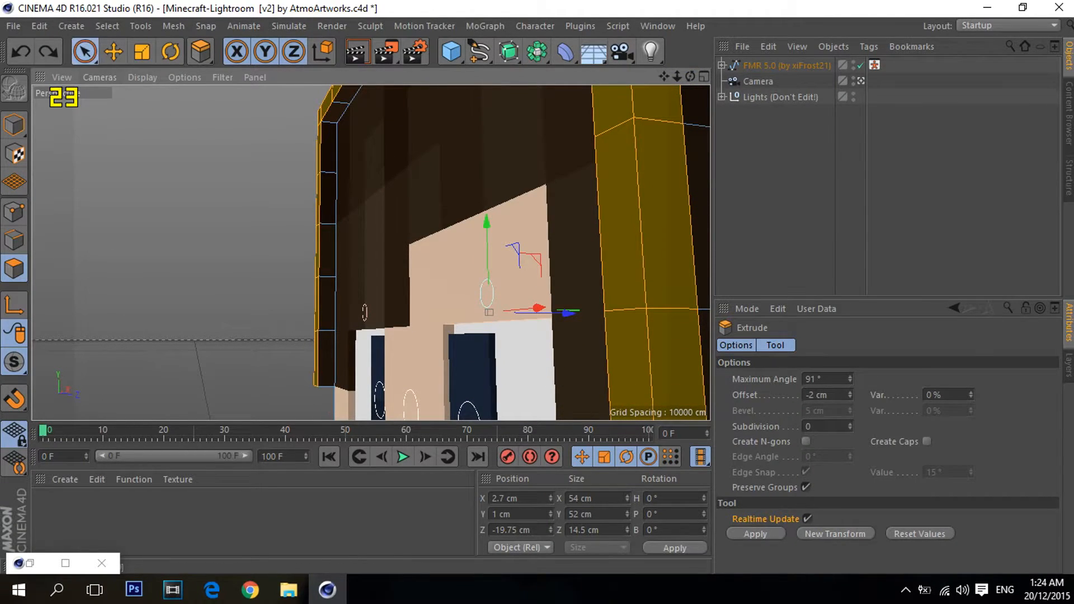
# Step: Add the unselected polygons along the inner side of the front hair rim to the selection with Live Selection
pyautogui.click(86, 52)
pyautogui.click(326, 358)
pyautogui.hotkey('ctrl', 'z')
pyautogui.moveTo(326, 358)
pyautogui.keyDown('shift'); pyautogui.mouseDown()
pyautogui.moveTo(338, 111)
pyautogui.moveTo(369, 252)
pyautogui.mouseUp(); pyautogui.keyUp('shift')
pyautogui.moveTo(334, 178)
pyautogui.keyDown('shift'); pyautogui.mouseDown()
pyautogui.moveTo(569, 253)
pyautogui.moveTo(372, 250)
pyautogui.mouseUp(); pyautogui.keyUp('shift')
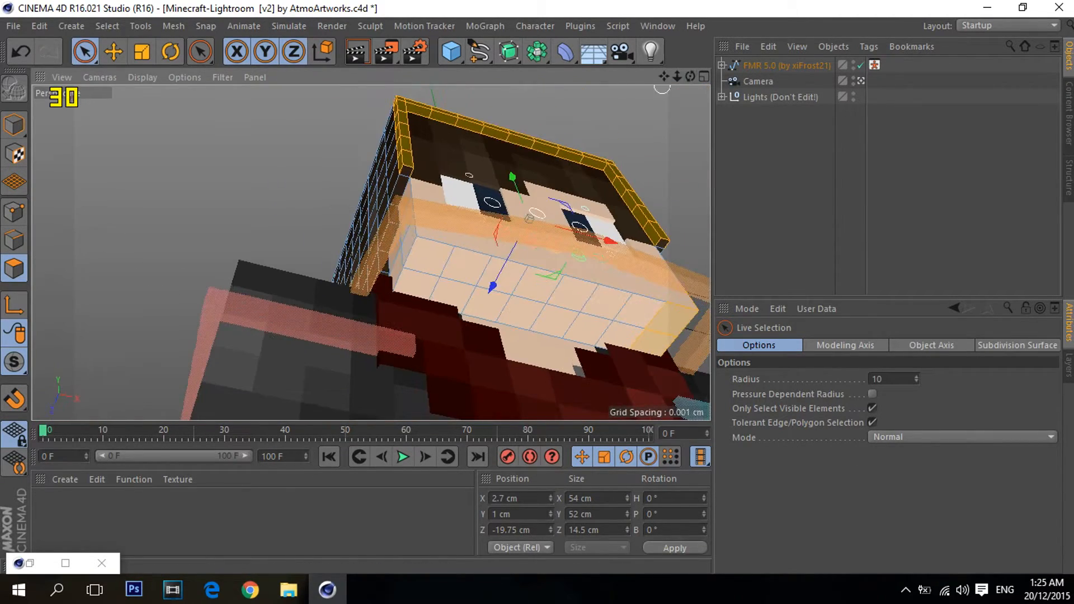
pyautogui.scroll(4, 406, 161)
pyautogui.keyDown('alt'); pyautogui.moveTo(428, 112); pyautogui.dragTo(361, 239, button='middle'); pyautogui.keyUp('alt')
pyautogui.keyDown('alt'); pyautogui.moveTo(617, 225); pyautogui.dragTo(370, 251); pyautogui.keyUp('alt')
pyautogui.scroll(-6, 636, 153)
pyautogui.scroll(-1, 637, 154)
pyautogui.keyDown('alt'); pyautogui.moveTo(637, 153); pyautogui.dragTo(365, 265, button='middle'); pyautogui.keyUp('alt')
pyautogui.scroll(4, 624, 151)
# Step: Extrude the selected front-rim polygons with an offset of -2 cm and clear the object selection
pyautogui.press('d')
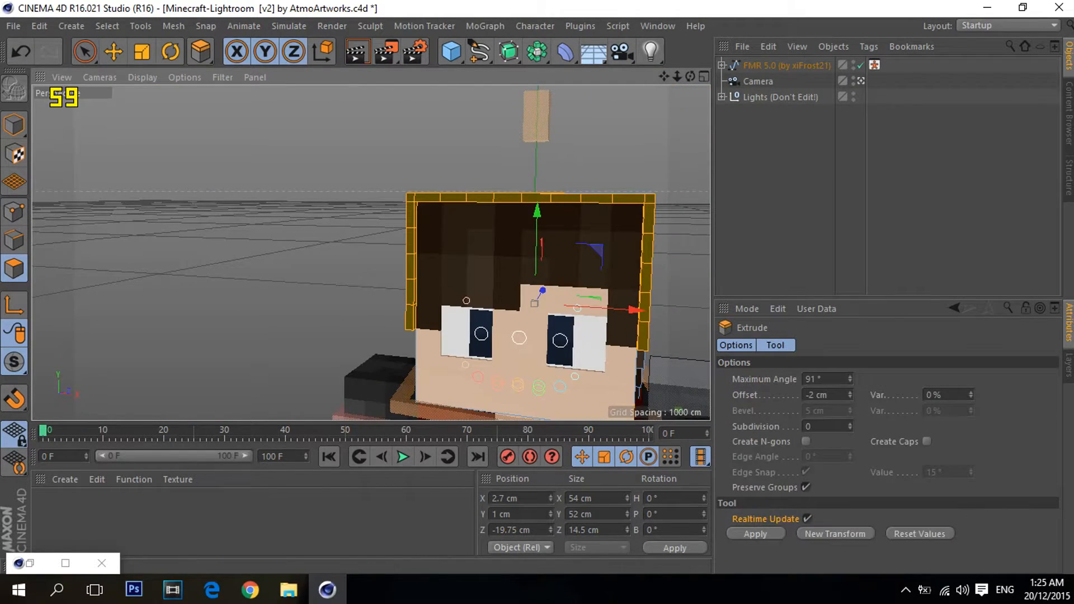
pyautogui.click(756, 534)
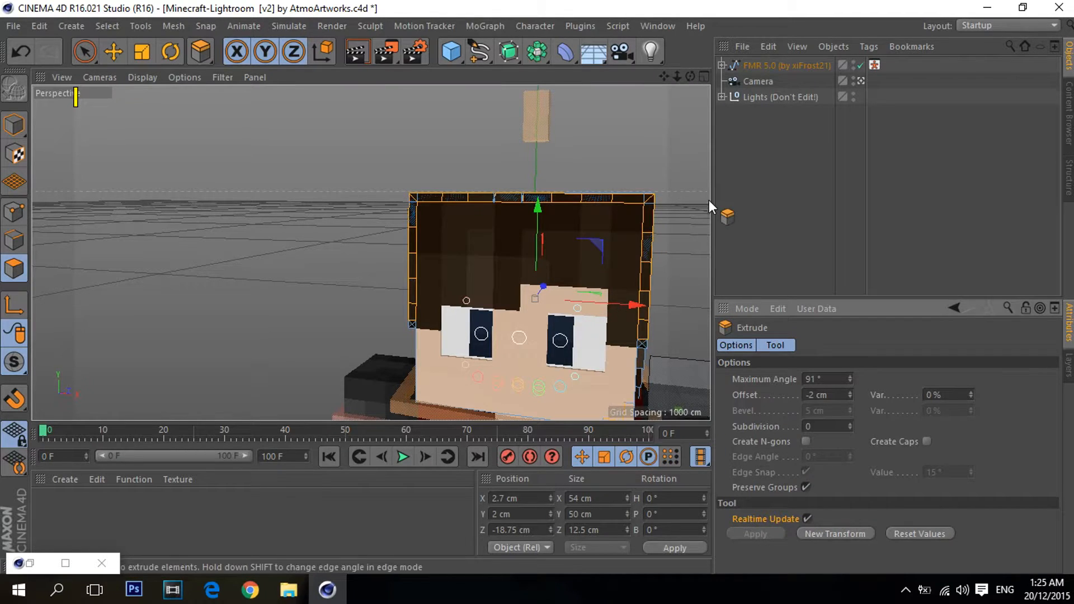
pyautogui.moveTo(690, 77); pyautogui.dragTo(811, 71)
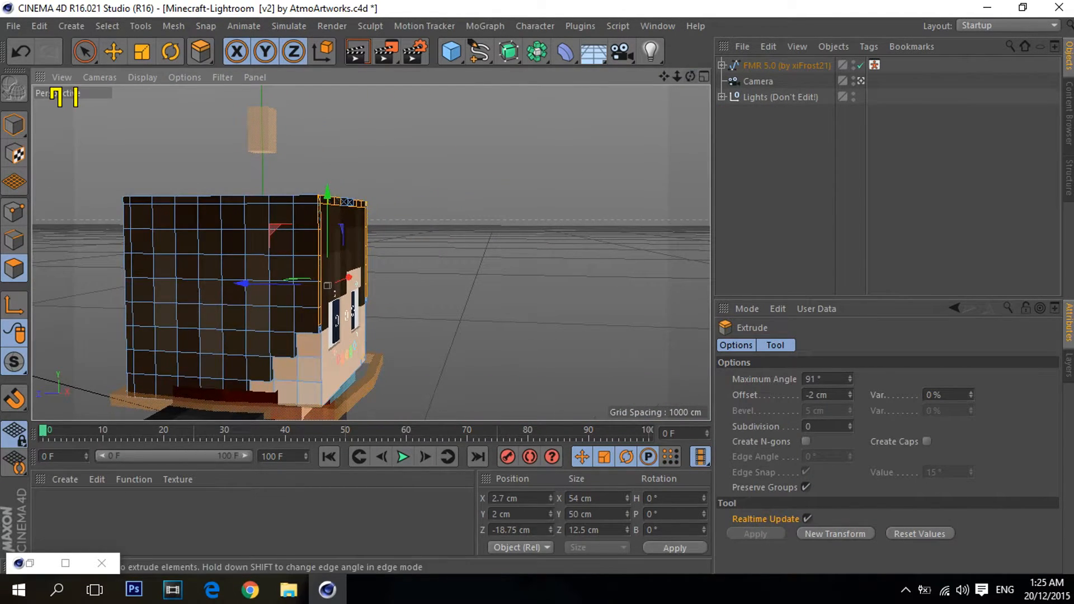
pyautogui.click(784, 168)
pyautogui.moveTo(690, 77); pyautogui.dragTo(565, 87)
# Step: Turn on the Right Eye and Hat/Second Layer options of the FMR 5.0 rig
pyautogui.click(787, 65)
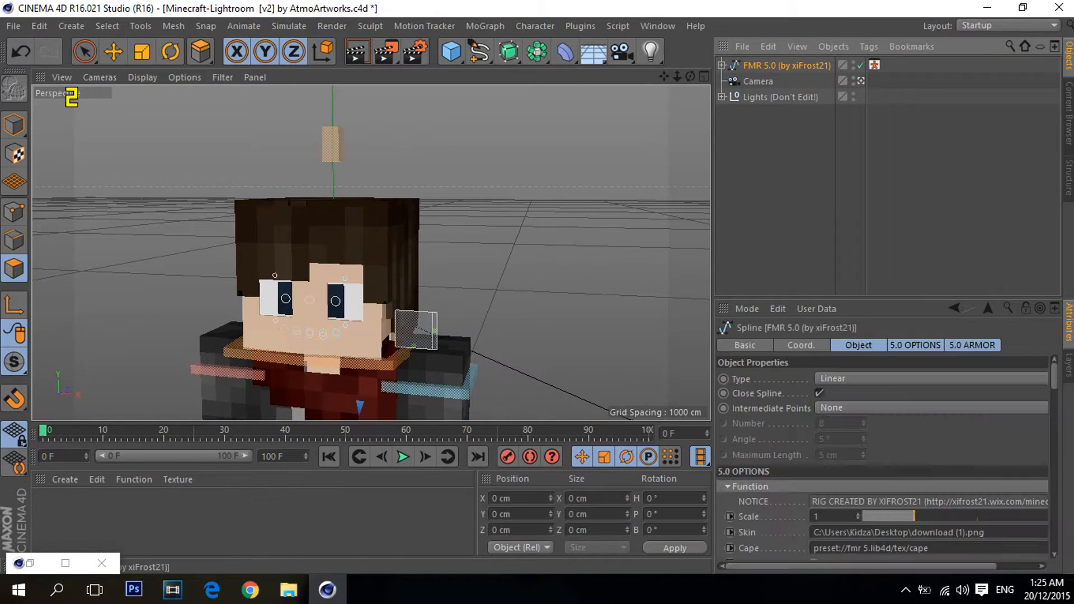
pyautogui.scroll(-15, 884, 456)
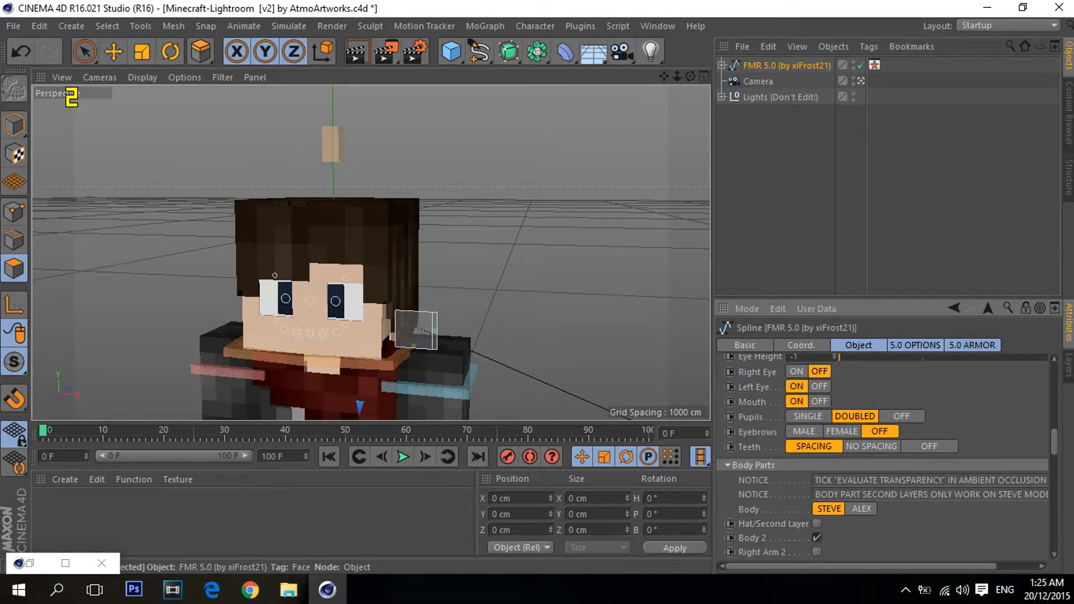
pyautogui.click(796, 372)
pyautogui.click(817, 524)
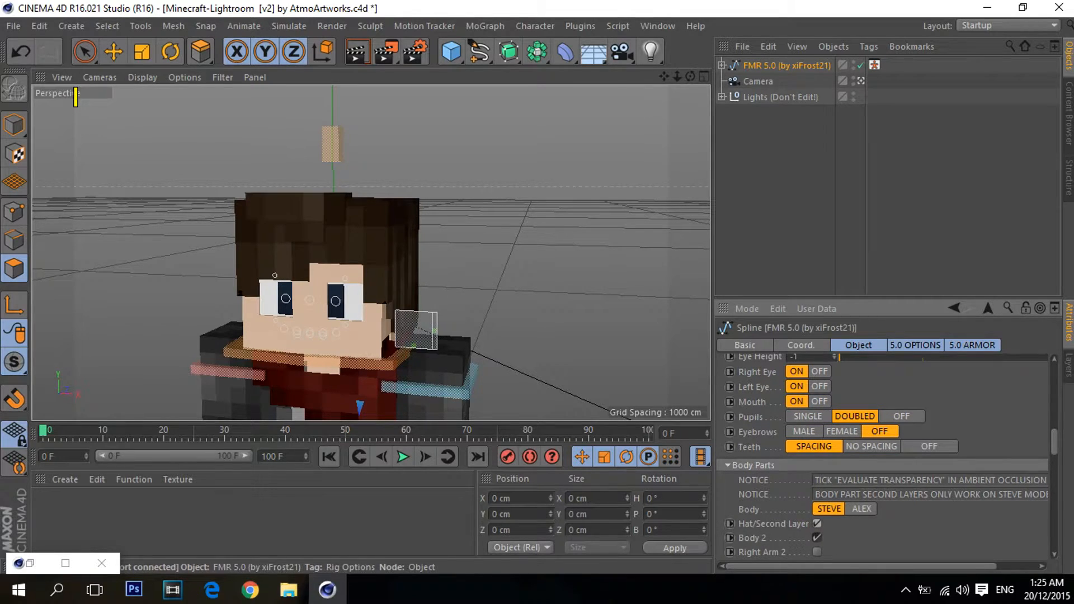
# Step: Inspect the hair, face and upper body of the character from several angles
pyautogui.moveTo(690, 77); pyautogui.dragTo(733, 53)
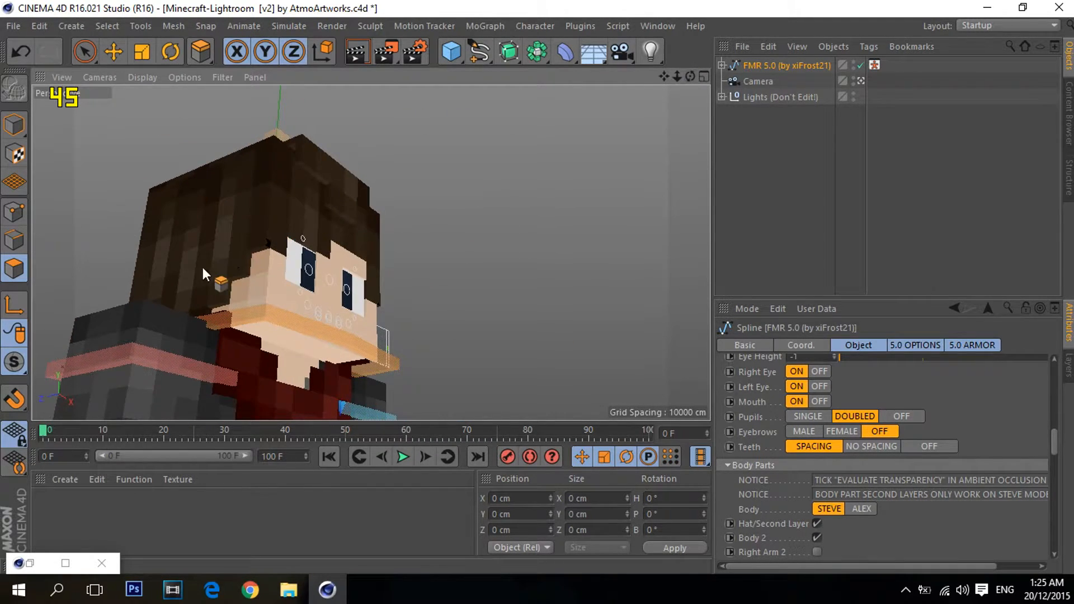
pyautogui.scroll(5, 242, 268)
pyautogui.scroll(-3, 242, 268)
pyautogui.scroll(-3, 499, 171)
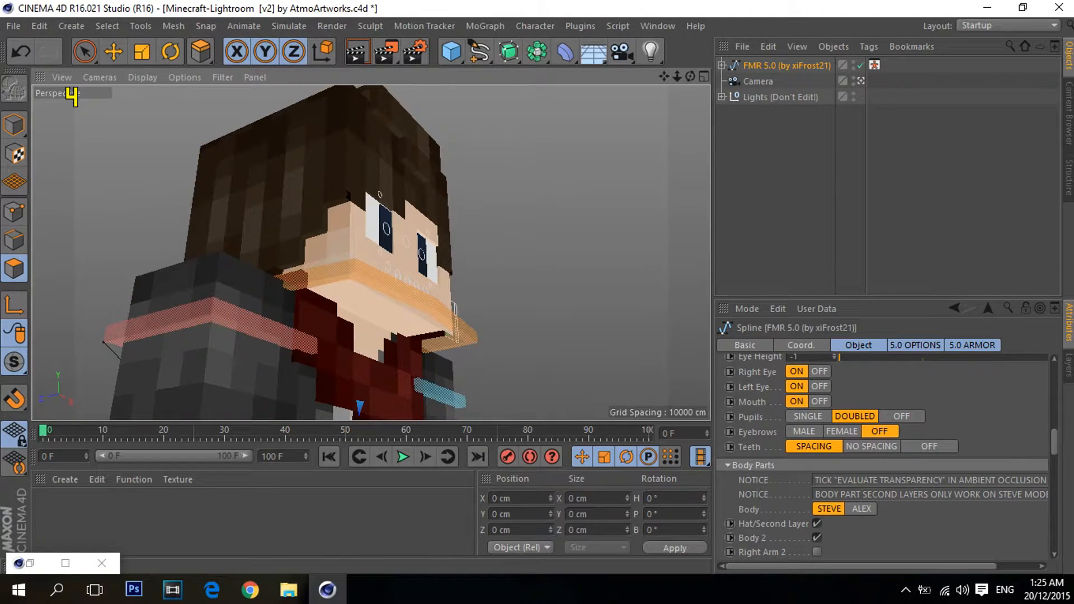
pyautogui.moveTo(744, 59); pyautogui.dragTo(667, 100)
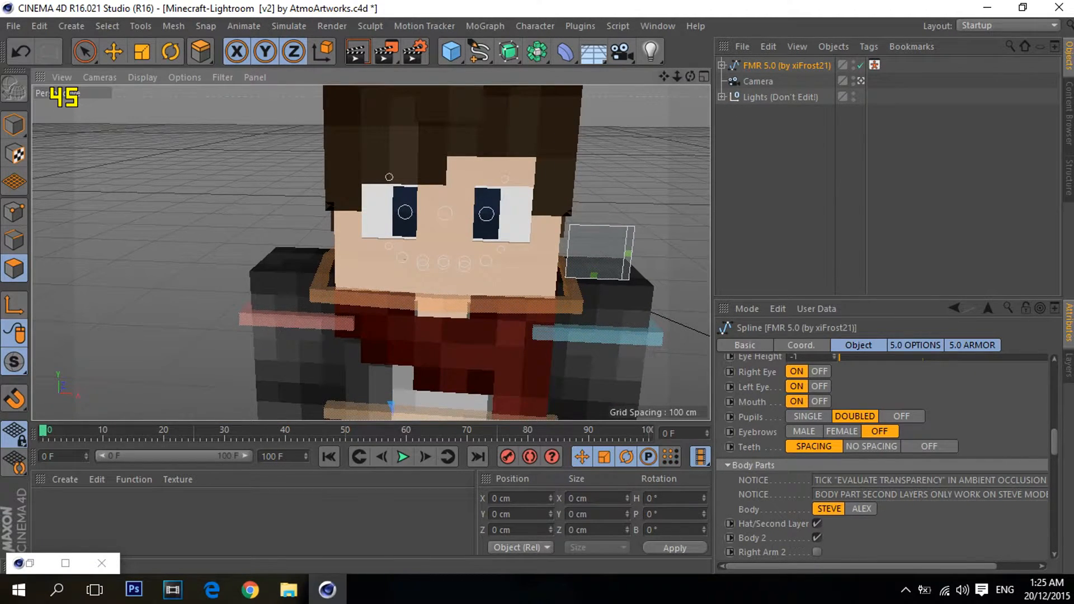
pyautogui.keyDown('alt'); pyautogui.moveTo(497, 385); pyautogui.dragTo(460, 308, button='middle'); pyautogui.keyUp('alt')
pyautogui.scroll(-3, 467, 298)
pyautogui.scroll(6, 431, 290)
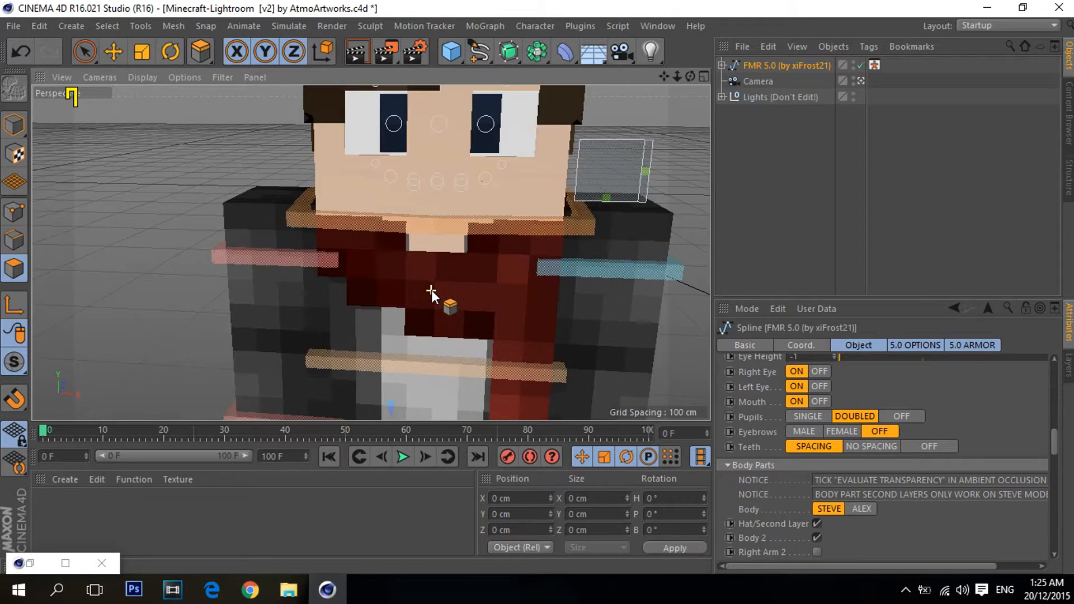
pyautogui.scroll(-4, 399, 261)
# Step: Select the torso's second-layer mesh and set up polygon editing with Live Selection
pyautogui.click(786, 151)
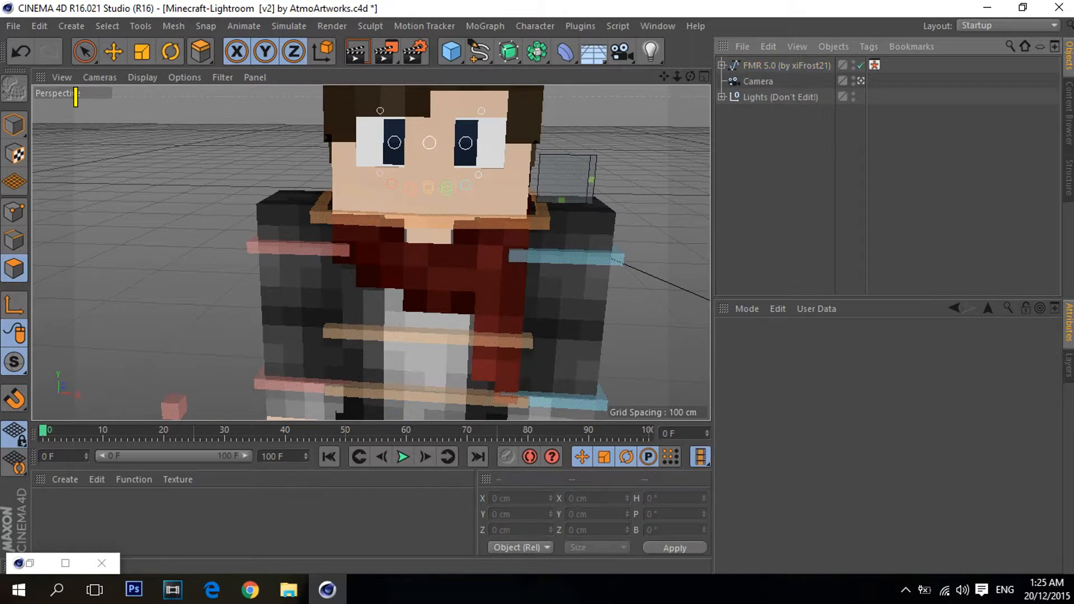
pyautogui.click(786, 65)
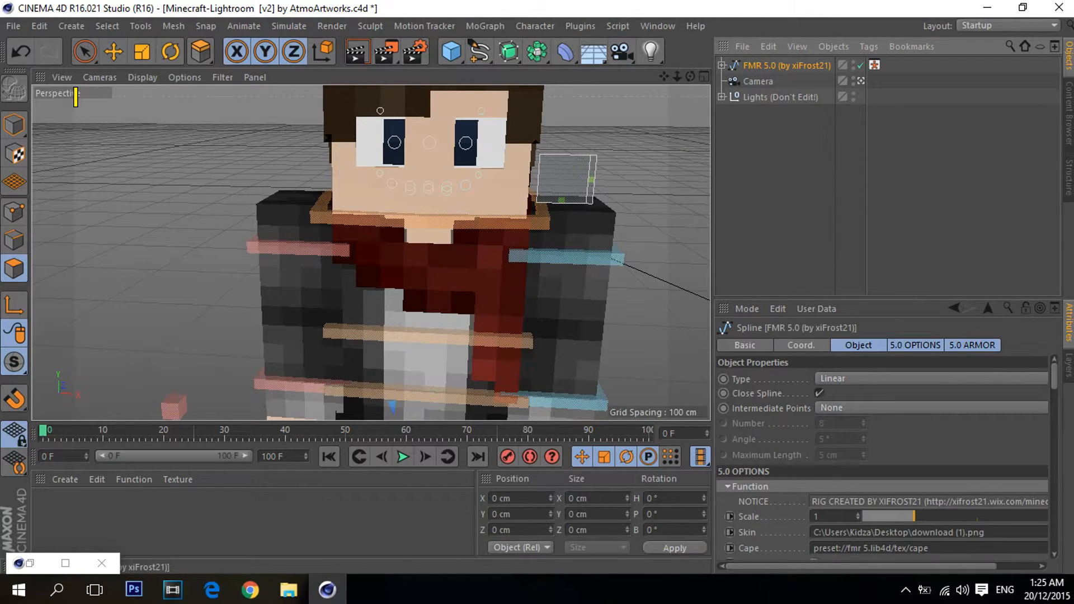
pyautogui.press('e')
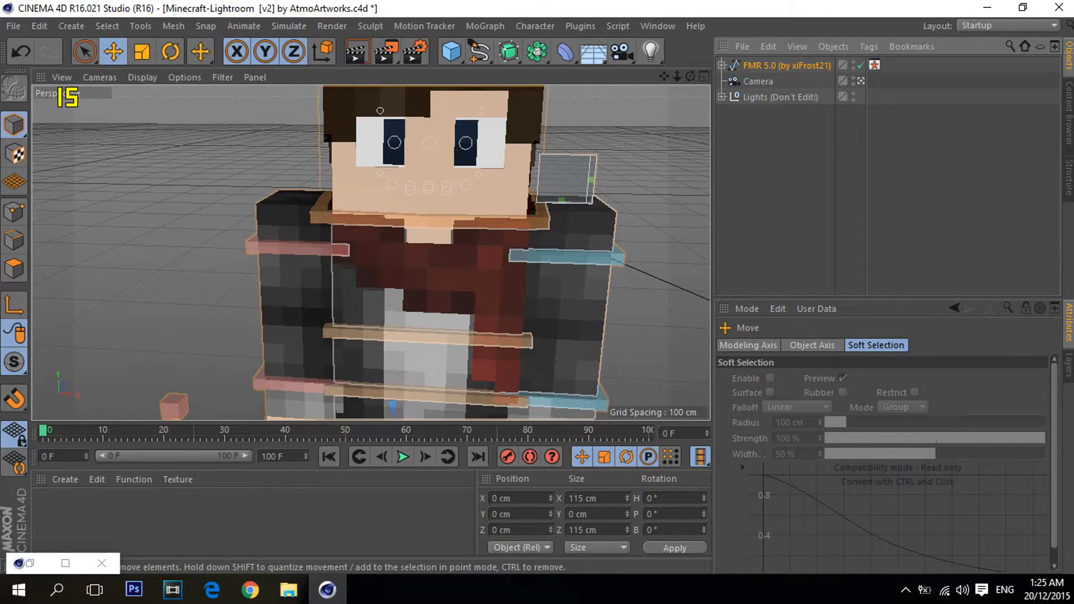
pyautogui.scroll(-6, 256, 271)
pyautogui.keyDown('alt'); pyautogui.moveTo(374, 266); pyautogui.dragTo(367, 215, button='middle'); pyautogui.keyUp('alt')
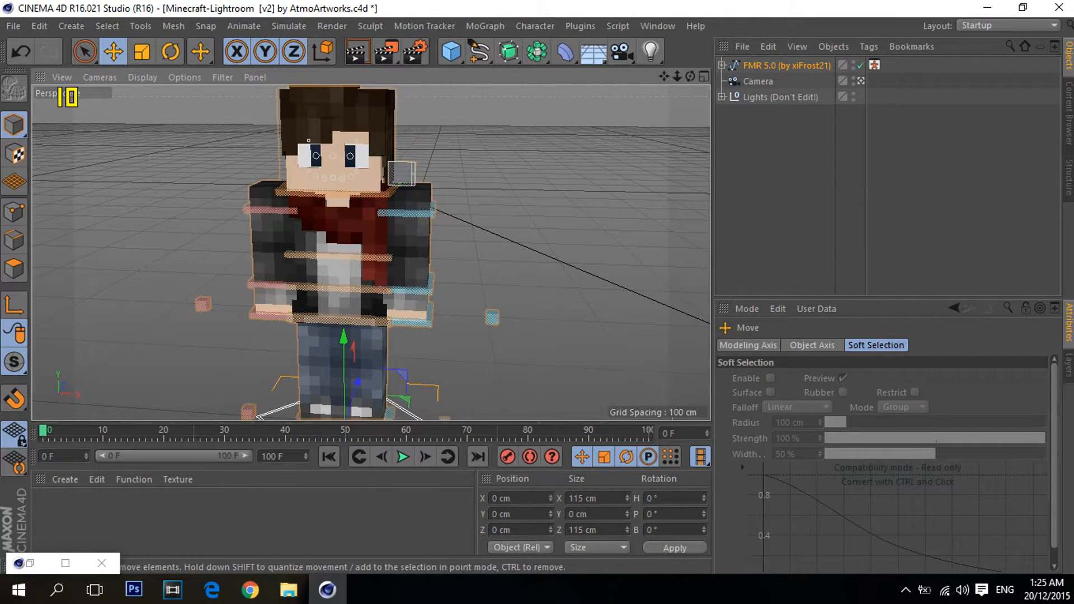
pyautogui.scroll(6, 164, 270)
pyautogui.click(493, 274)
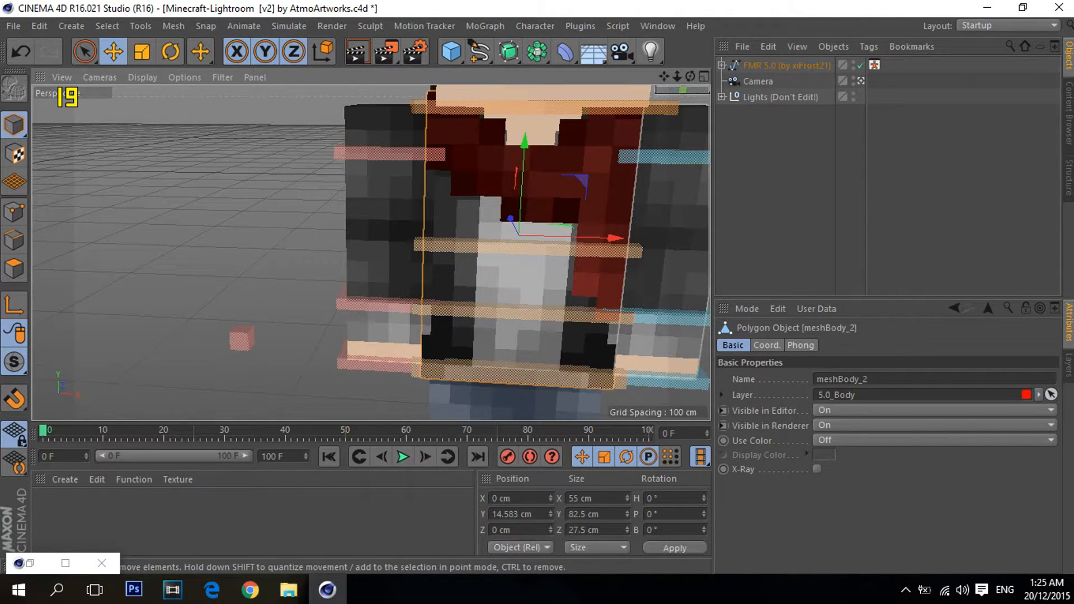
pyautogui.keyDown('alt'); pyautogui.moveTo(370, 252); pyautogui.dragTo(370, 253); pyautogui.keyUp('alt')
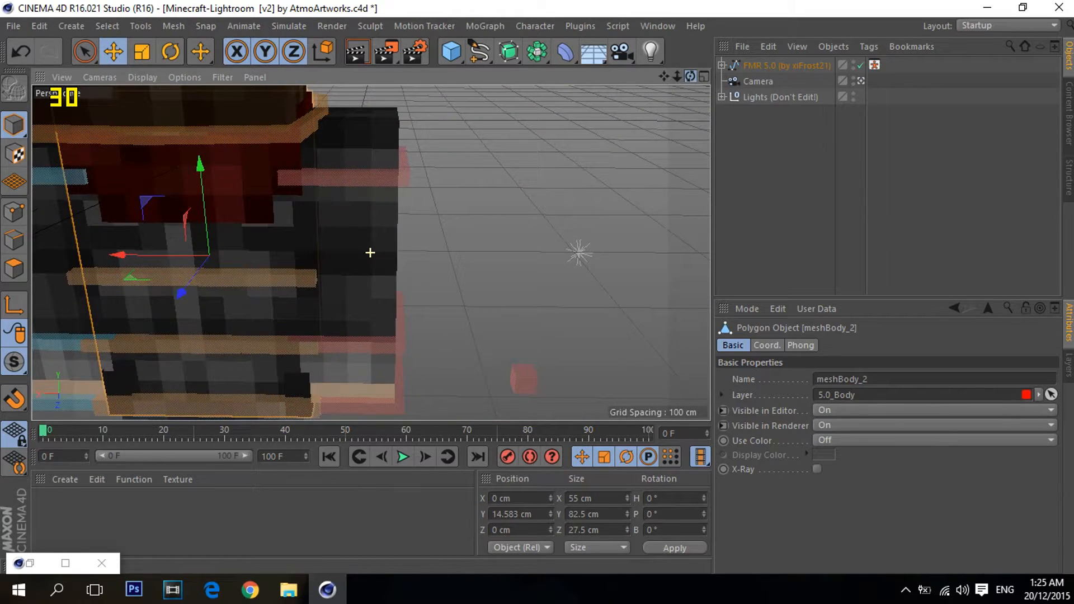
pyautogui.keyDown('alt'); pyautogui.moveTo(370, 253); pyautogui.dragTo(369, 253); pyautogui.keyUp('alt')
pyautogui.keyDown('alt'); pyautogui.moveTo(370, 253); pyautogui.dragTo(371, 254, button='middle'); pyautogui.keyUp('alt')
pyautogui.click(85, 52)
pyautogui.click(14, 269)
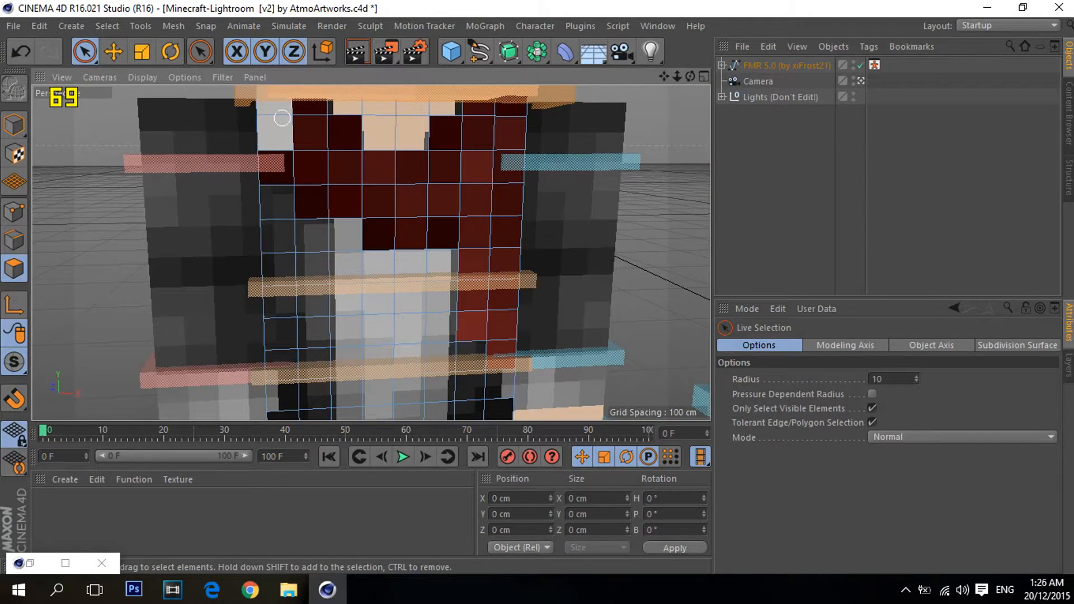
# Step: Select all red scarf polygons on the front of the torso, including the hanging end, with Live Selection
pyautogui.click(279, 115)
pyautogui.scroll(6, 279, 115)
pyautogui.keyDown('shift'); pyautogui.moveTo(286, 128); pyautogui.dragTo(416, 283); pyautogui.keyUp('shift')
pyautogui.scroll(-4, 288, 297)
pyautogui.moveTo(288, 297)
pyautogui.keyDown('shift'); pyautogui.mouseDown()
pyautogui.moveTo(597, 251)
pyautogui.moveTo(616, 203)
pyautogui.mouseUp(); pyautogui.keyUp('shift')
pyautogui.scroll(-4, 585, 291)
pyautogui.keyDown('shift'); pyautogui.moveTo(595, 302); pyautogui.dragTo(582, 397); pyautogui.keyUp('shift')
pyautogui.scroll(2, 585, 336)
pyautogui.keyDown('alt'); pyautogui.moveTo(553, 335); pyautogui.dragTo(515, 112, button='middle'); pyautogui.keyUp('alt')
pyautogui.keyDown('shift'); pyautogui.click(502, 249); pyautogui.keyUp('shift')
pyautogui.keyDown('shift'); pyautogui.moveTo(525, 256); pyautogui.dragTo(527, 274); pyautogui.keyUp('shift')
pyautogui.keyDown('alt'); pyautogui.moveTo(525, 263); pyautogui.dragTo(517, 313); pyautogui.keyUp('alt')
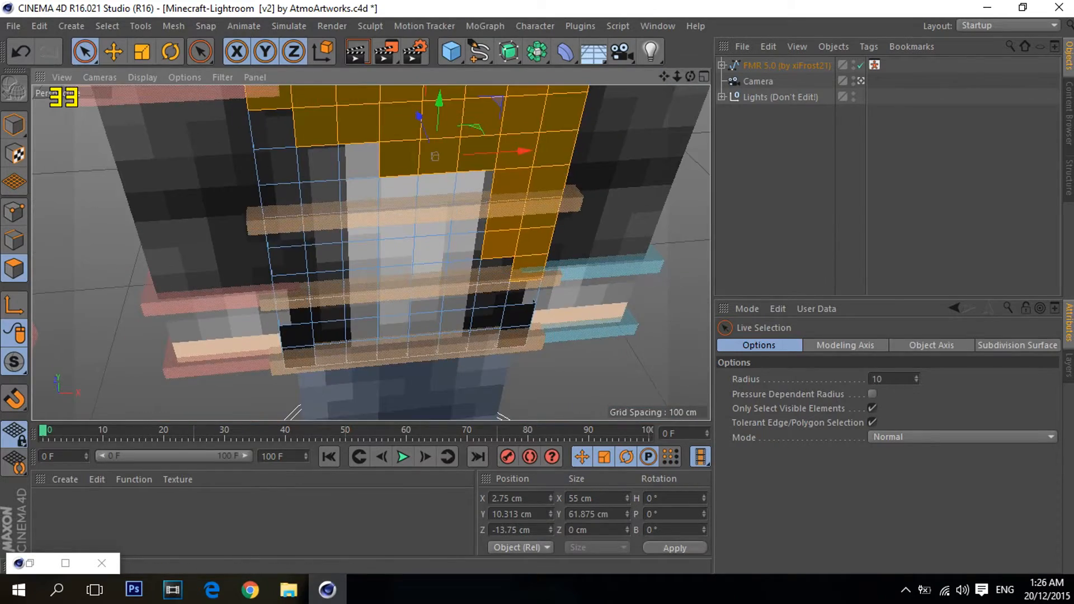
# Step: Extrude the selected scarf polygons with an offset of 2 cm and clear the object selection
pyautogui.keyDown('alt'); pyautogui.moveTo(518, 314); pyautogui.dragTo(489, 397, button='middle'); pyautogui.keyUp('alt')
pyautogui.moveTo(690, 77); pyautogui.dragTo(663, 37)
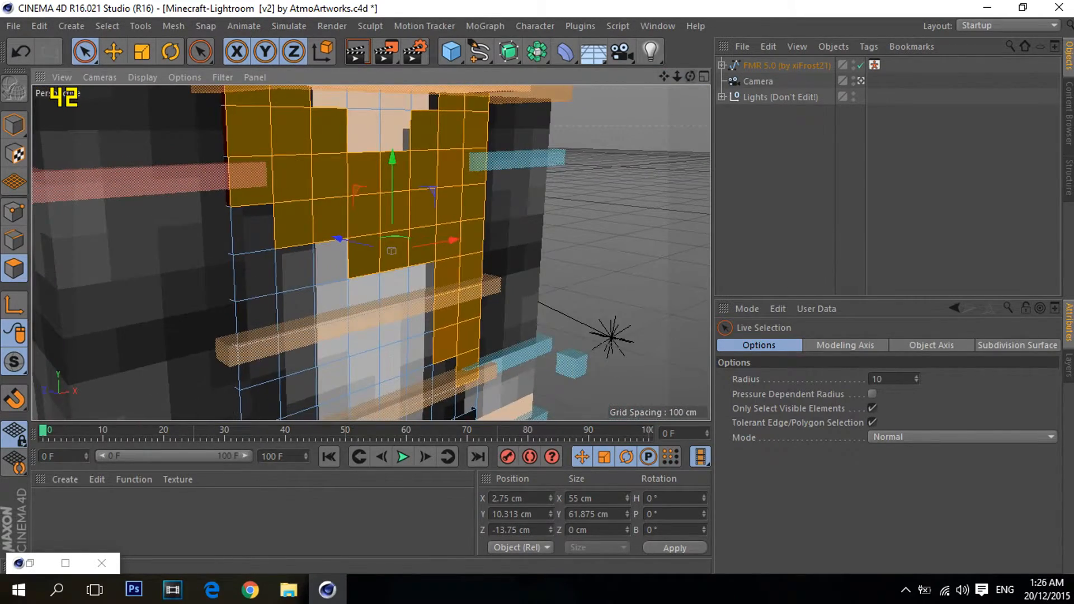
pyautogui.press('d')
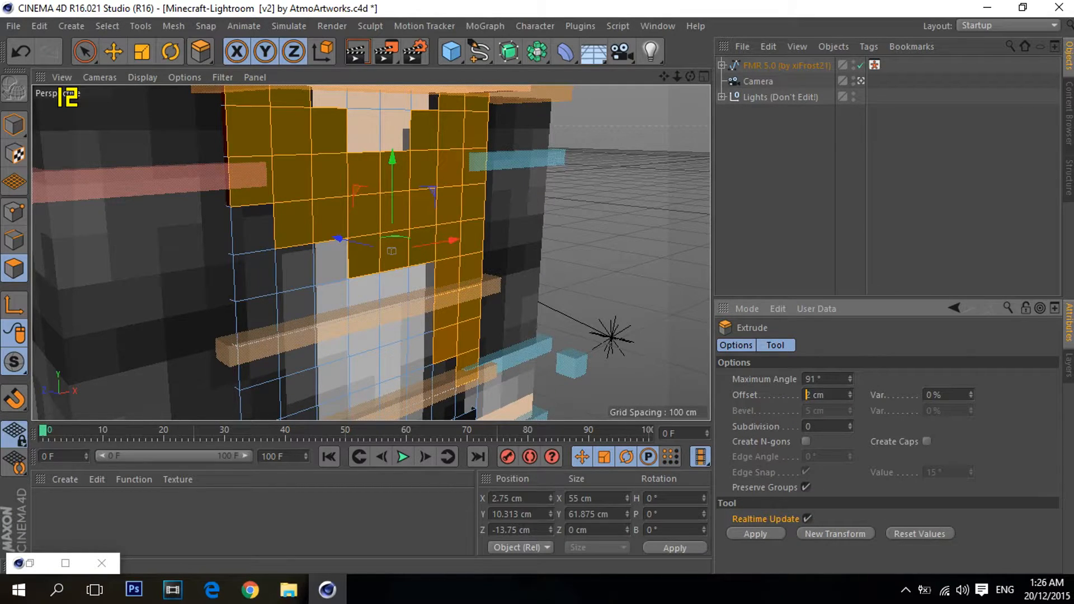
pyautogui.press('Return')
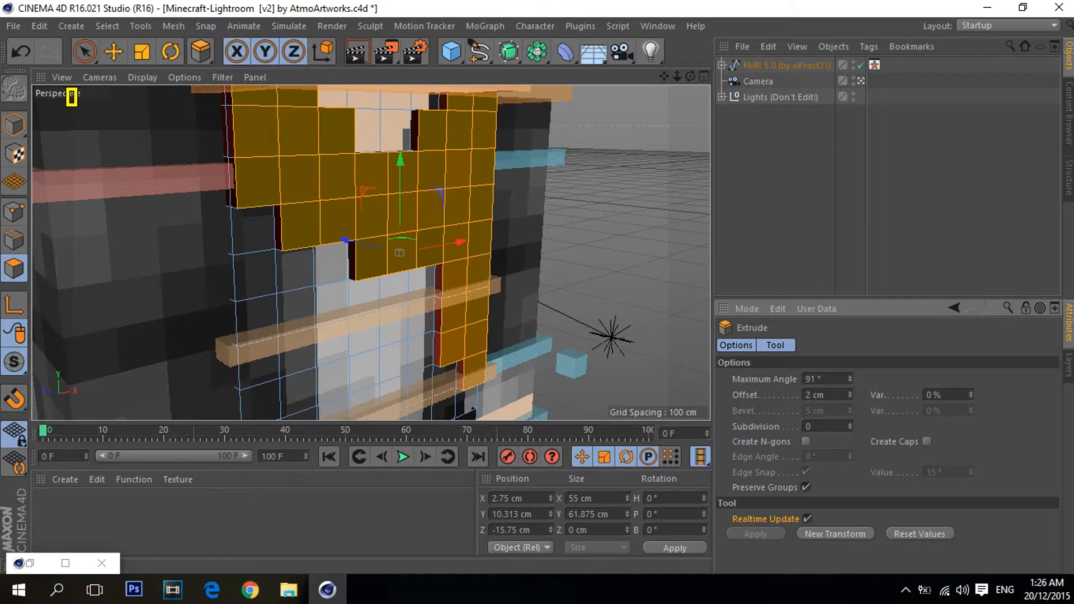
pyautogui.moveTo(691, 76); pyautogui.dragTo(674, 79)
pyautogui.click(778, 168)
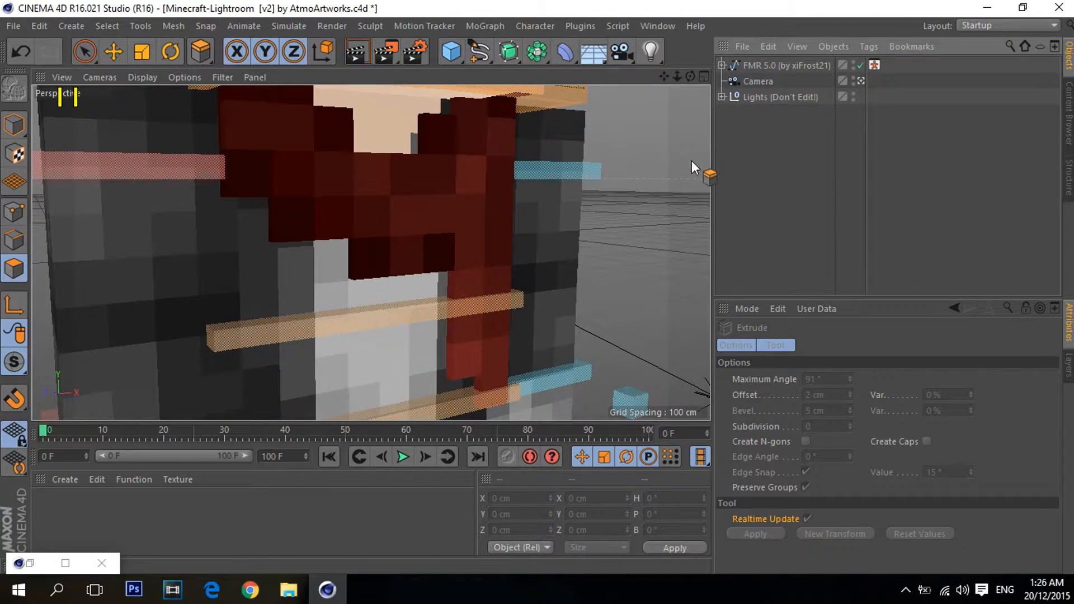
# Step: Examine the extruded scarf, the jacket front and the right arm up close from several angles
pyautogui.scroll(-5, 589, 174)
pyautogui.moveTo(690, 76); pyautogui.dragTo(684, 50)
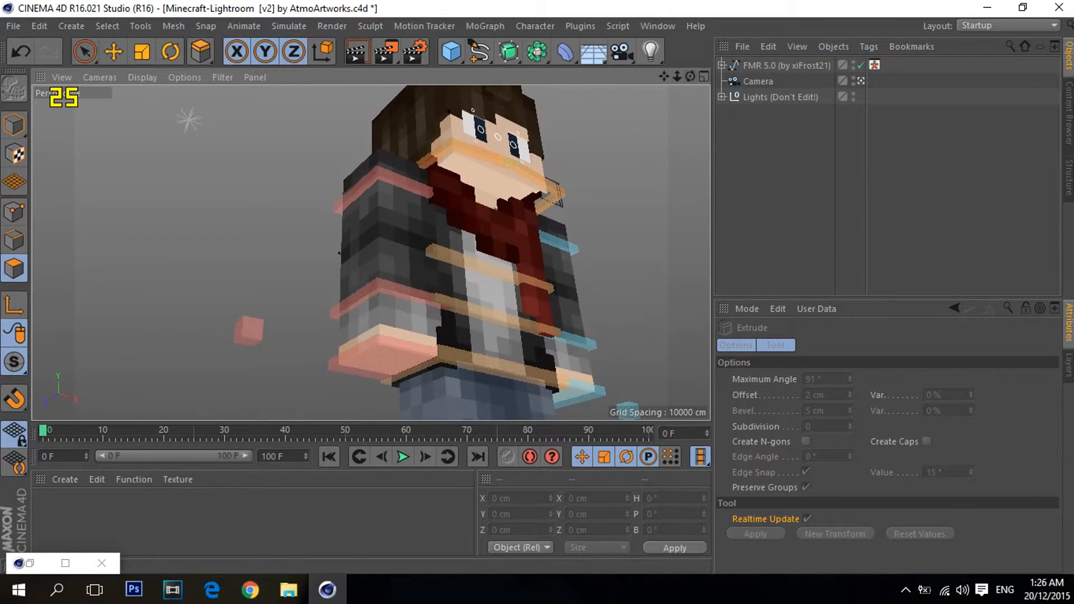
pyautogui.scroll(8, 462, 227)
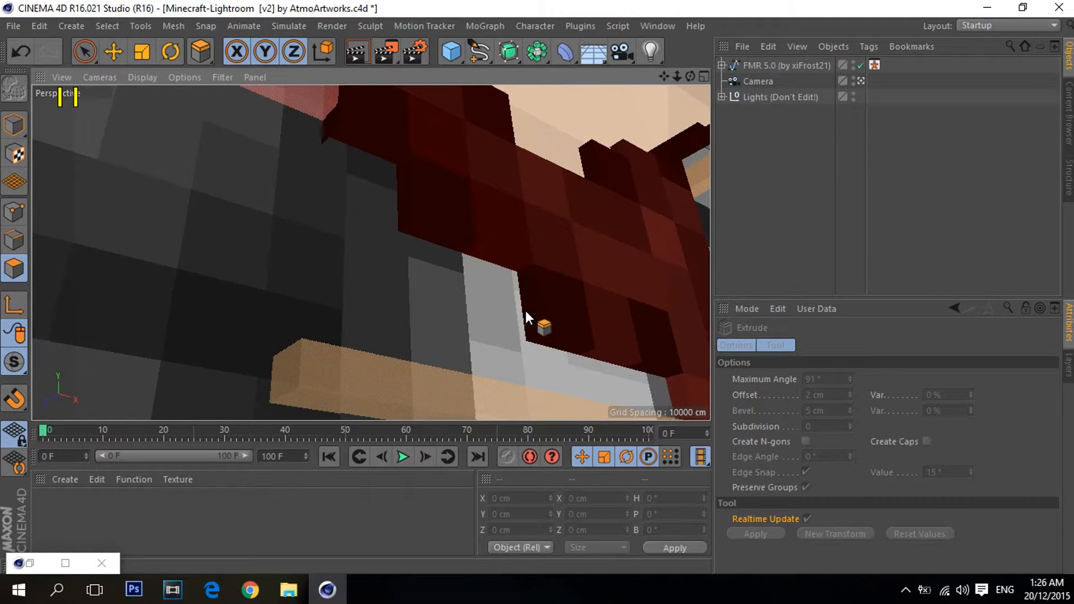
pyautogui.moveTo(690, 77); pyautogui.dragTo(636, 97)
pyautogui.scroll(-6, 606, 194)
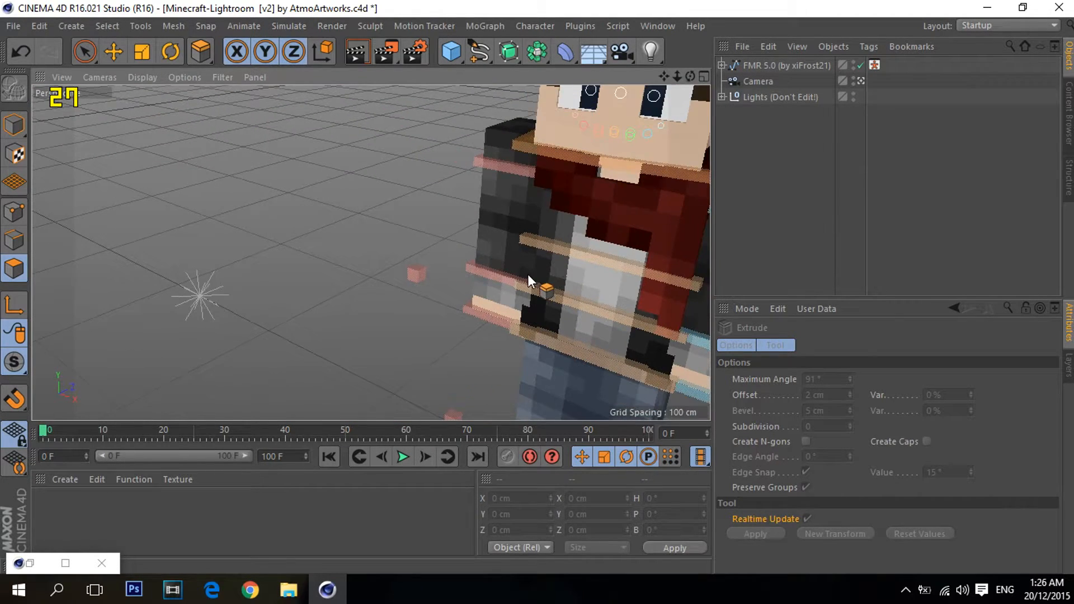
pyautogui.scroll(3, 528, 278)
pyautogui.moveTo(664, 76); pyautogui.dragTo(571, 92)
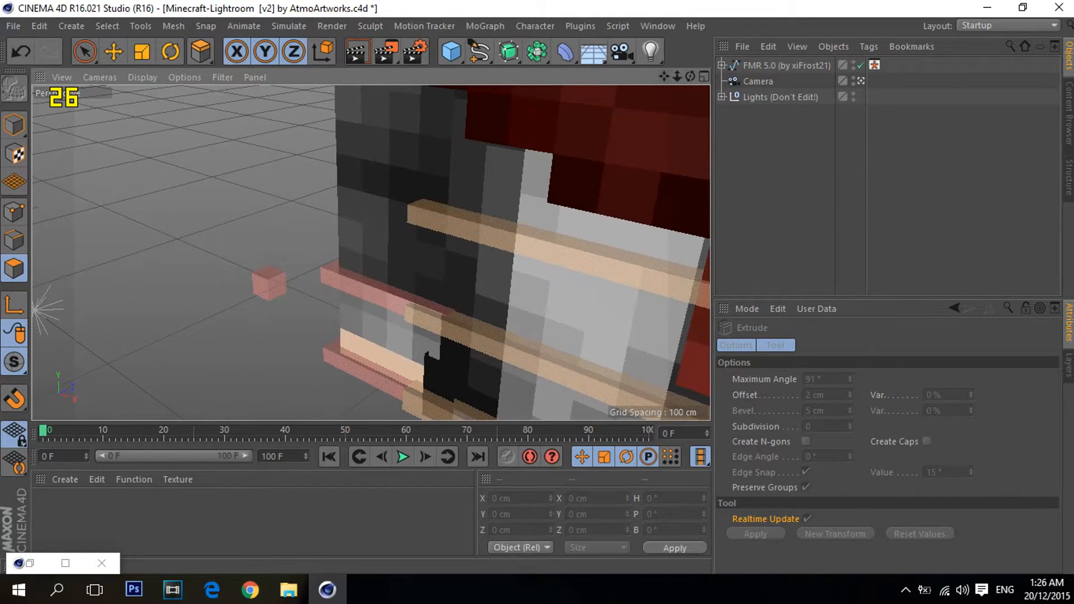
pyautogui.moveTo(690, 77); pyautogui.dragTo(789, 53)
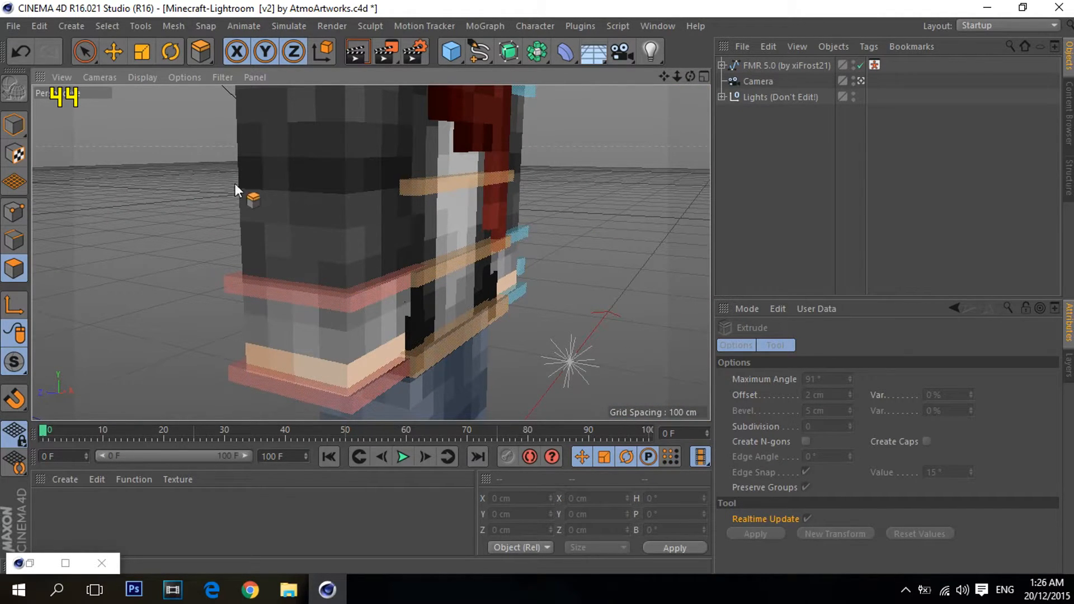
# Step: Select the character's right arm mesh and set up polygon editing with Live Selection
pyautogui.click(114, 52)
pyautogui.click(14, 124)
pyautogui.click(302, 235)
pyautogui.click(13, 268)
pyautogui.click(85, 52)
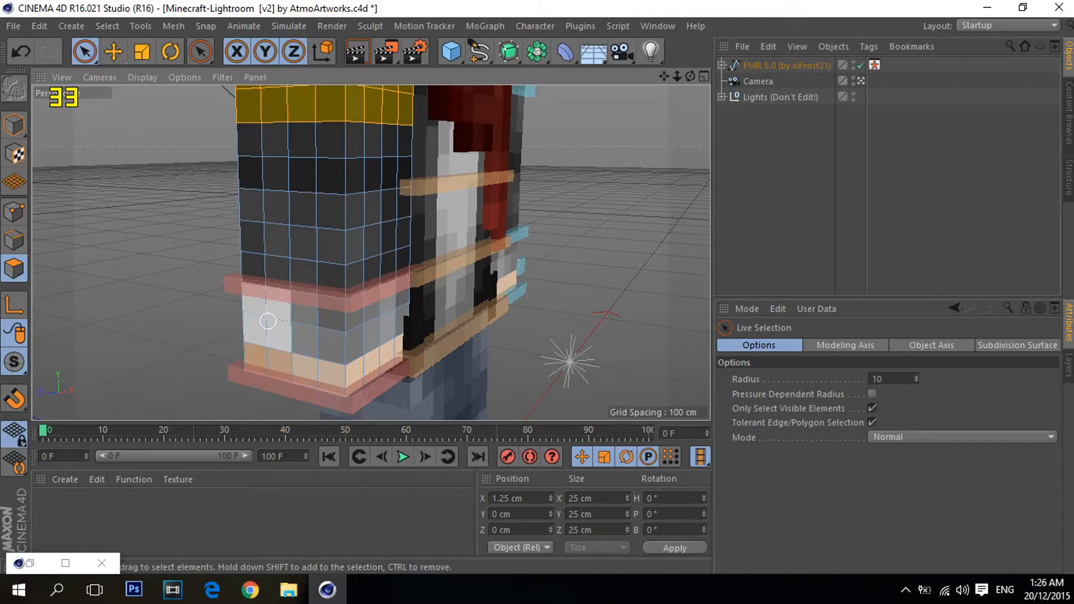
# Step: Add the dark sleeve polygons around the right arm, down to the lower arm band, to the selection
pyautogui.scroll(-3, 319, 298)
pyautogui.scroll(4, 318, 218)
pyautogui.moveTo(283, 250)
pyautogui.keyDown('shift'); pyautogui.mouseDown()
pyautogui.moveTo(370, 340)
pyautogui.moveTo(403, 245)
pyautogui.moveTo(374, 255)
pyautogui.mouseUp(); pyautogui.keyUp('shift')
pyautogui.moveTo(691, 77); pyautogui.dragTo(811, 77)
pyautogui.moveTo(285, 240)
pyautogui.keyDown('shift'); pyautogui.mouseDown()
pyautogui.moveTo(369, 372)
pyautogui.moveTo(388, 340)
pyautogui.mouseUp(); pyautogui.keyUp('shift')
pyautogui.scroll(-3, 560, 210)
pyautogui.keyDown('alt'); pyautogui.moveTo(642, 128); pyautogui.dragTo(369, 253); pyautogui.keyUp('alt')
pyautogui.keyDown('alt'); pyautogui.moveTo(371, 253); pyautogui.dragTo(318, 349); pyautogui.keyUp('alt')
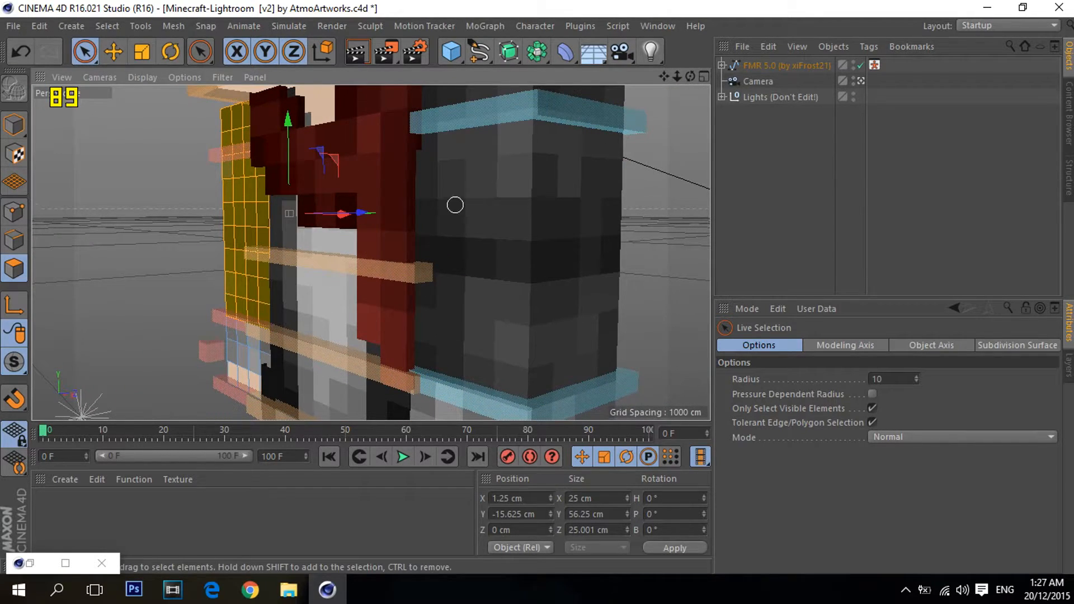
# Step: Move the character's right hand control outward so the arm swings away from the torso
pyautogui.moveTo(664, 77); pyautogui.dragTo(707, 42)
pyautogui.press('e')
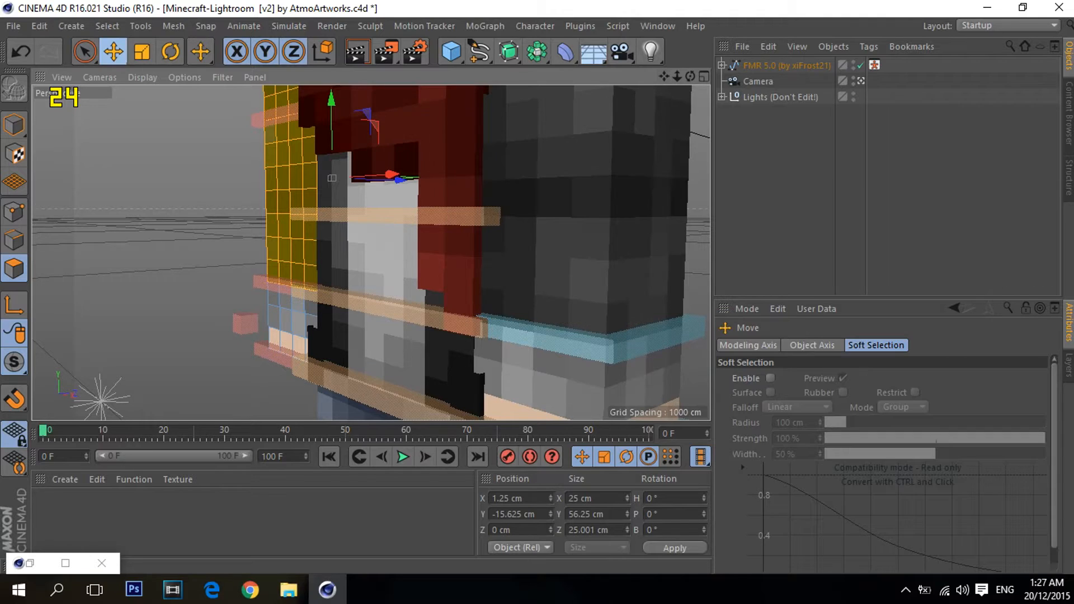
pyautogui.click(274, 355)
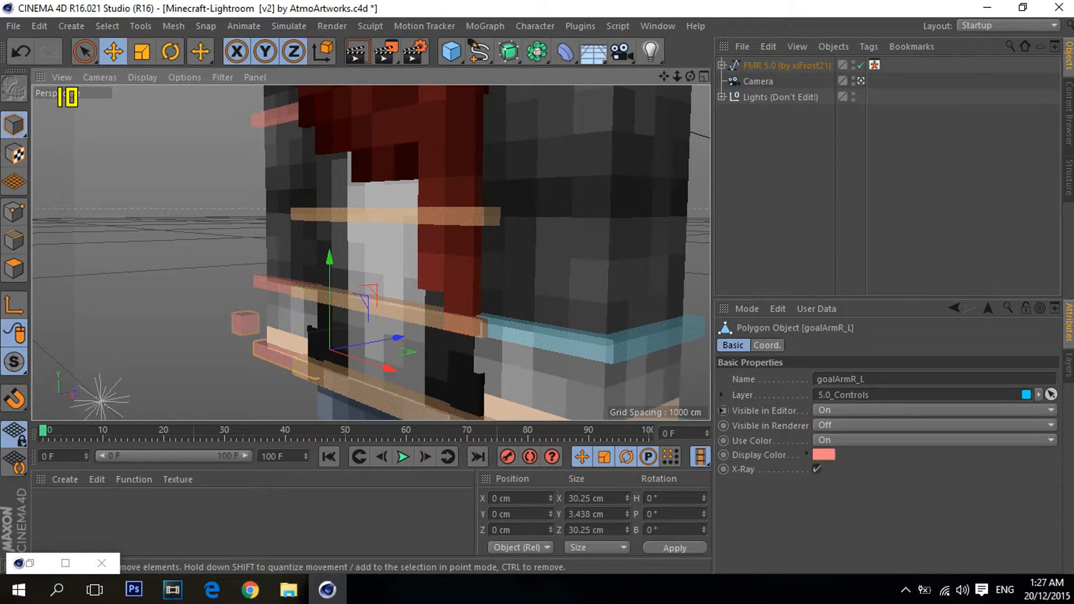
pyautogui.moveTo(335, 313); pyautogui.dragTo(141, 369)
# Step: Return to the right arm mesh in polygon mode with its dark sleeve polygons selected, ready for Live Selection
pyautogui.keyDown('alt'); pyautogui.moveTo(370, 252); pyautogui.dragTo(414, 302); pyautogui.keyUp('alt')
pyautogui.click(85, 52)
pyautogui.click(14, 268)
pyautogui.scroll(-4, 371, 253)
pyautogui.click(63, 386)
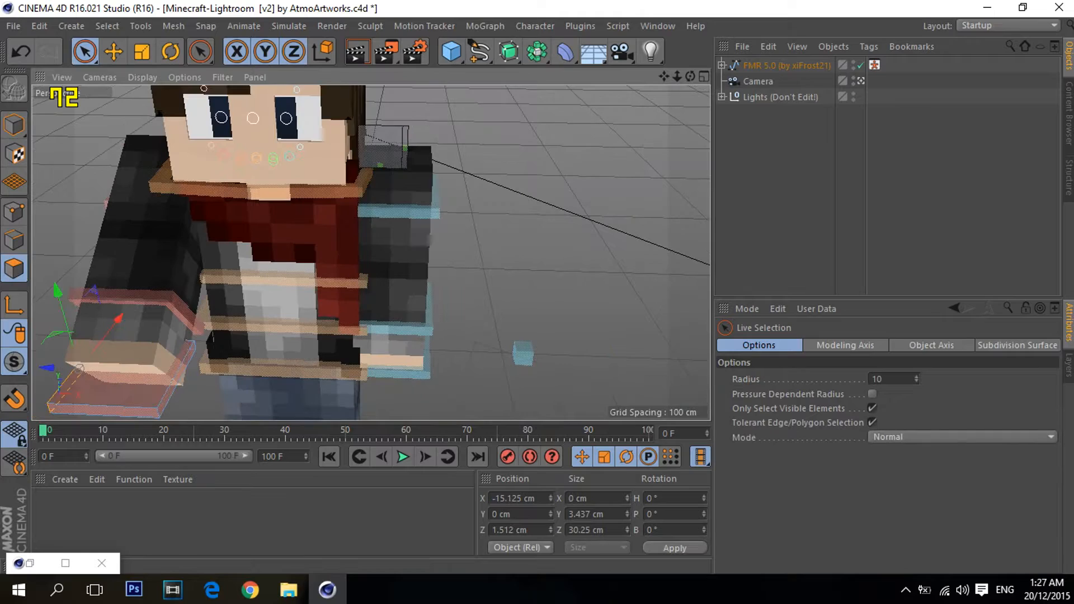
pyautogui.click(113, 52)
pyautogui.click(14, 124)
pyautogui.click(137, 207)
pyautogui.click(85, 52)
pyautogui.click(14, 268)
pyautogui.scroll(4, 369, 251)
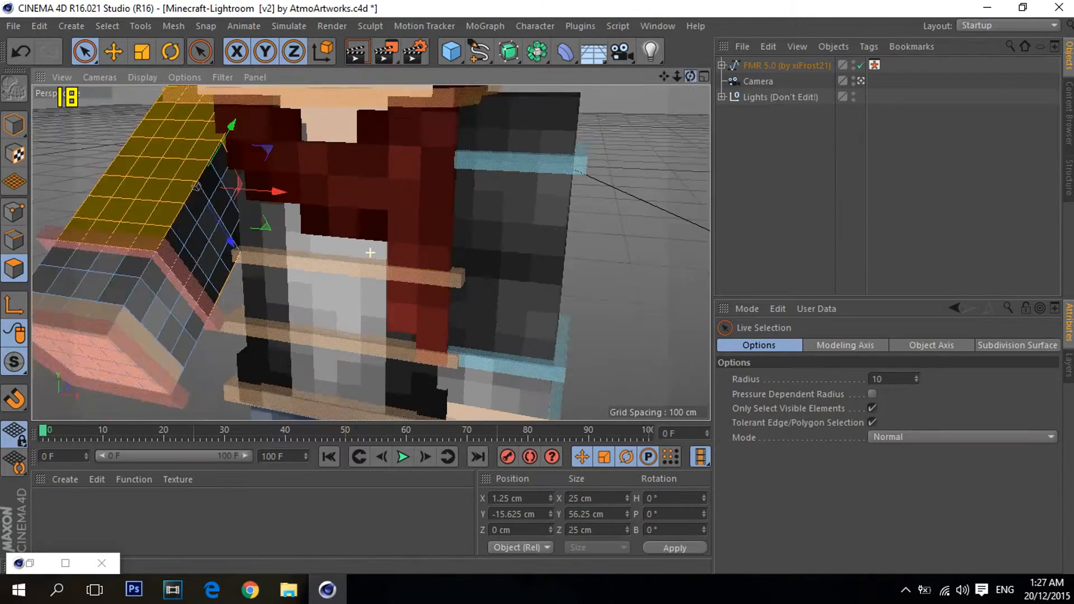
# Step: Add the missing inner-side sleeve polygons of the right arm to the selection and extrude the sleeve by 1 cm
pyautogui.keyDown('alt'); pyautogui.moveTo(369, 252); pyautogui.dragTo(302, 218); pyautogui.keyUp('alt')
pyautogui.keyDown('alt'); pyautogui.moveTo(302, 218); pyautogui.dragTo(336, 252, button='middle'); pyautogui.keyUp('alt')
pyautogui.scroll(4, 315, 289)
pyautogui.moveTo(230, 296)
pyautogui.keyDown('shift'); pyautogui.mouseDown()
pyautogui.moveTo(273, 367)
pyautogui.moveTo(408, 159)
pyautogui.moveTo(322, 280)
pyautogui.mouseUp(); pyautogui.keyUp('shift')
pyautogui.keyDown('alt'); pyautogui.moveTo(447, 193); pyautogui.dragTo(559, 220); pyautogui.keyUp('alt')
pyautogui.press('d')
pyautogui.click(811, 395)
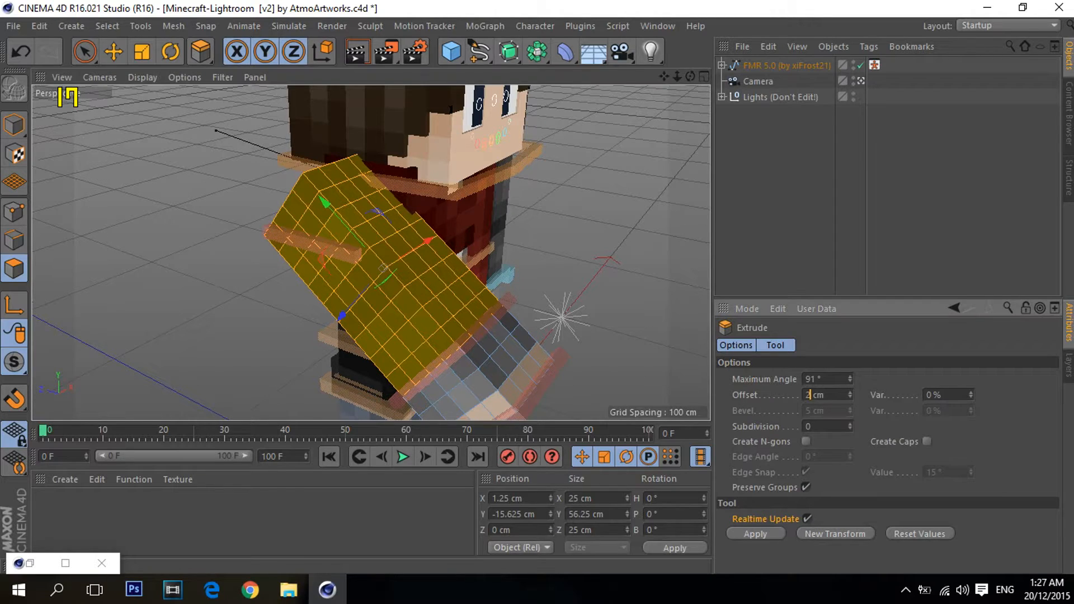
pyautogui.write('1')
pyautogui.press('Return')
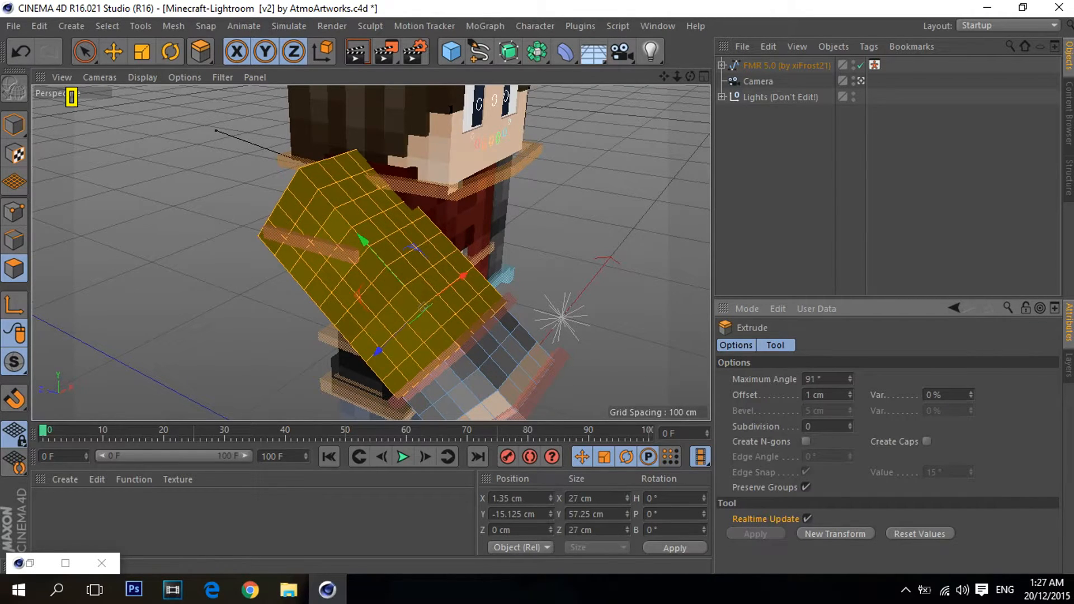
# Step: Select the two rows of grey cuff polygons on two adjacent sides of the right forearm, leaving out the skin row
pyautogui.keyDown('alt'); pyautogui.moveTo(403, 341); pyautogui.dragTo(385, 216, button='middle'); pyautogui.keyUp('alt')
pyautogui.scroll(4, 420, 234)
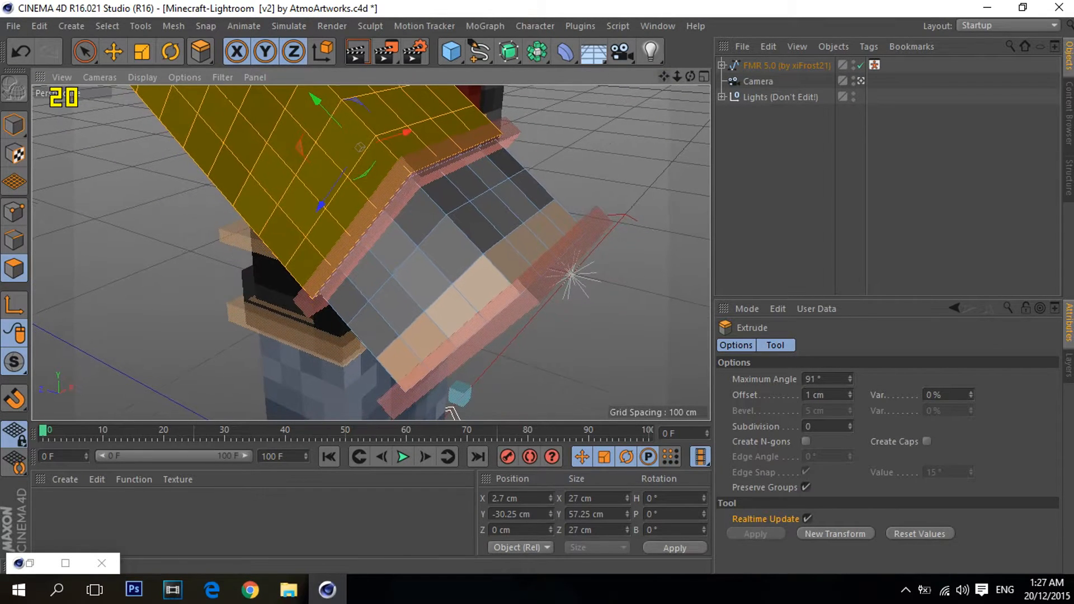
pyautogui.click(85, 51)
pyautogui.click(14, 124)
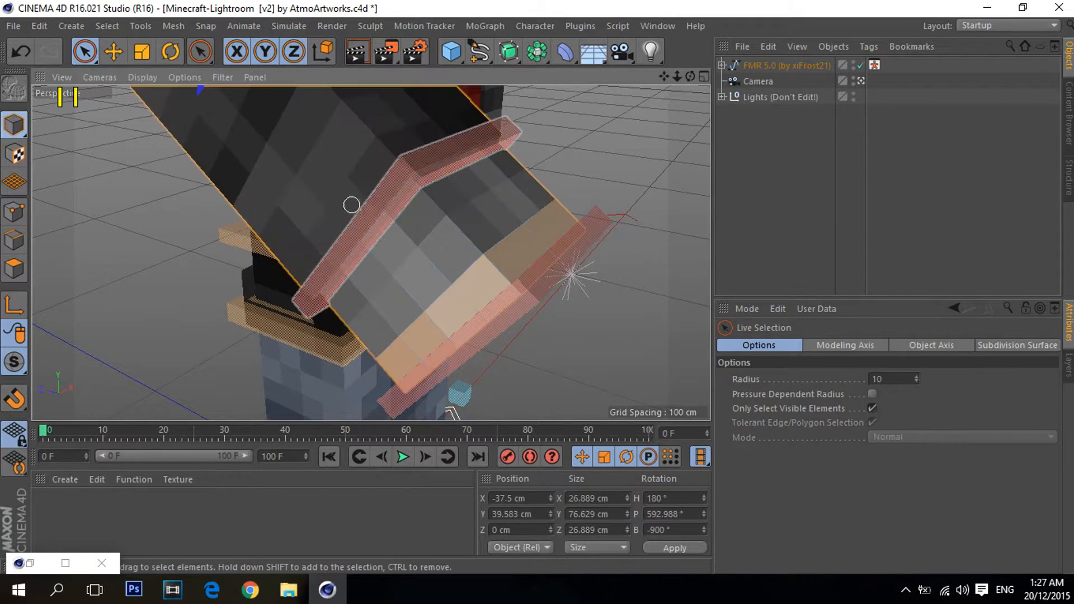
pyautogui.click(426, 216)
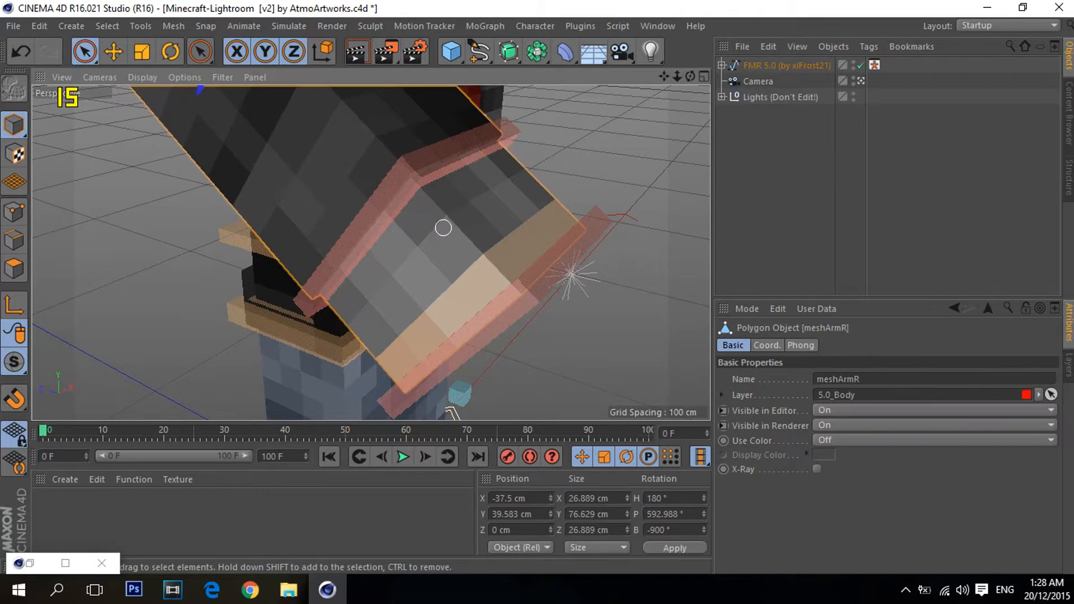
pyautogui.click(14, 269)
pyautogui.click(424, 218)
pyautogui.keyDown('shift'); pyautogui.click(444, 240); pyautogui.keyUp('shift')
pyautogui.keyDown('shift'); pyautogui.click(403, 251); pyautogui.keyUp('shift')
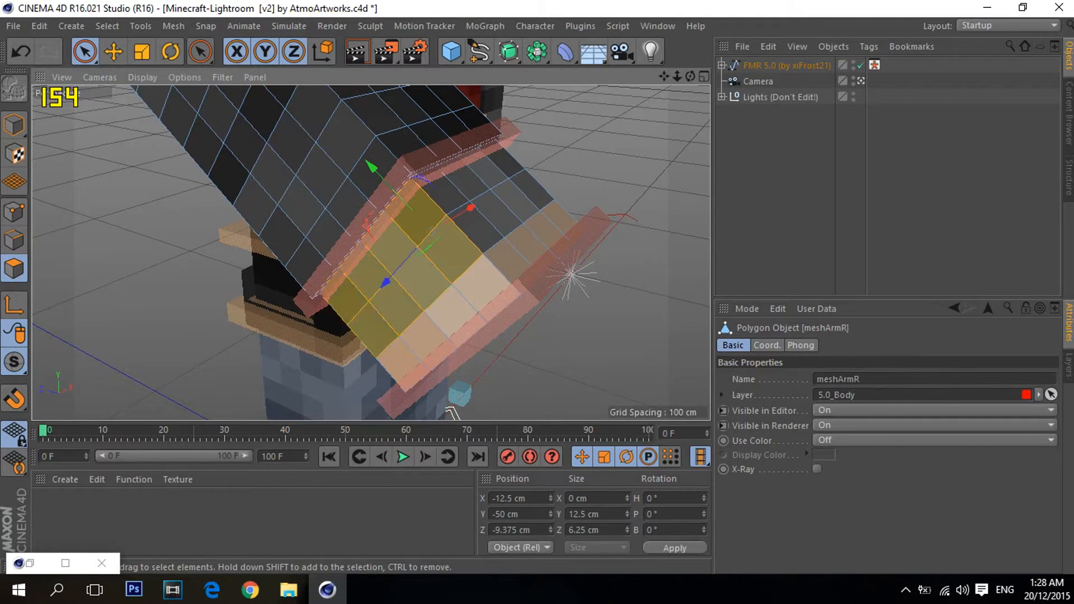
pyautogui.keyDown('shift'); pyautogui.moveTo(481, 226); pyautogui.dragTo(485, 189); pyautogui.keyUp('shift')
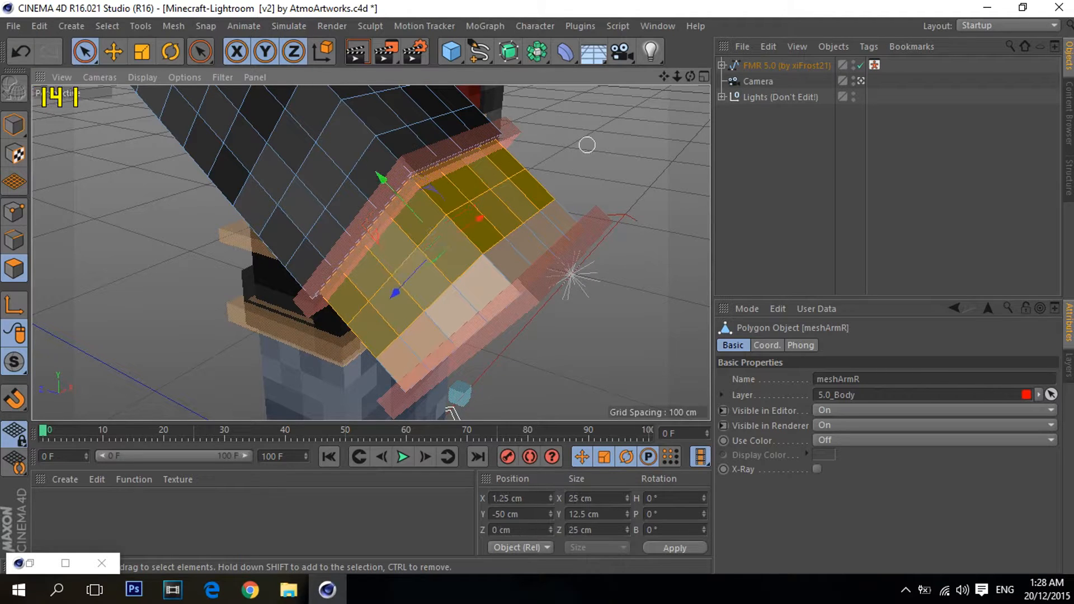
# Step: Add the grey cuff polygons on the remaining sides of the right forearm to the selection
pyautogui.keyDown('alt'); pyautogui.moveTo(369, 252); pyautogui.dragTo(268, 229); pyautogui.keyUp('alt')
pyautogui.keyDown('shift'); pyautogui.moveTo(403, 211); pyautogui.dragTo(495, 368); pyautogui.keyUp('shift')
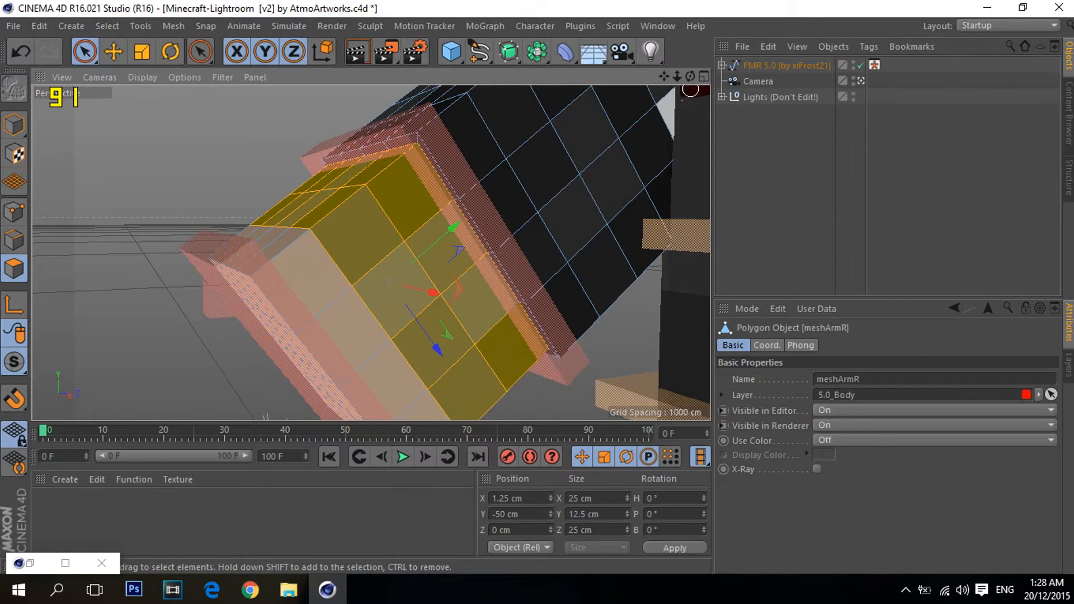
pyautogui.keyDown('alt'); pyautogui.moveTo(347, 249); pyautogui.dragTo(371, 253); pyautogui.keyUp('alt')
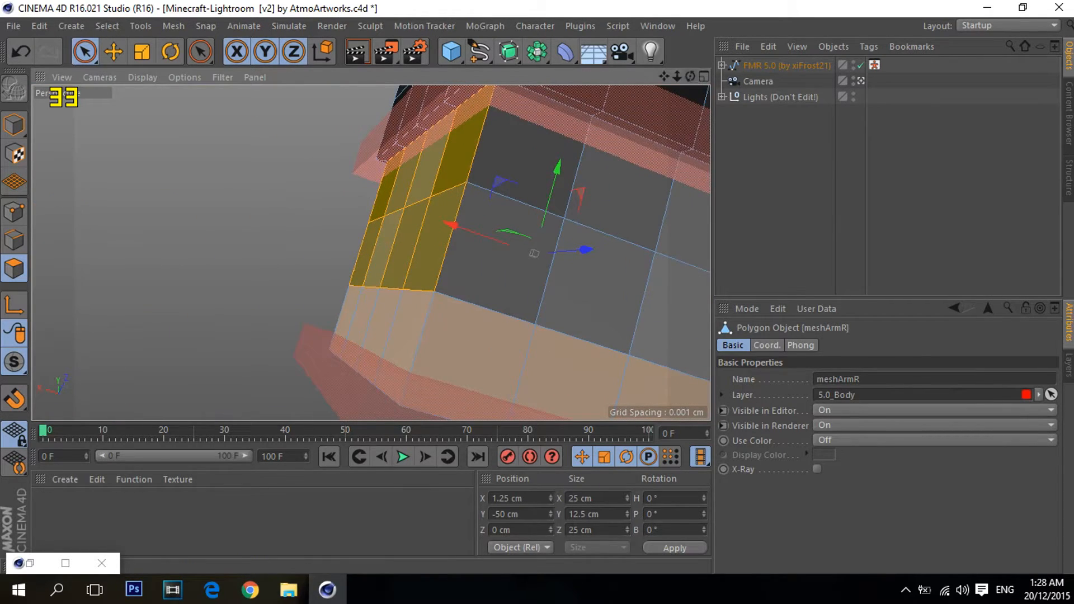
pyautogui.keyDown('alt'); pyautogui.moveTo(554, 263); pyautogui.dragTo(313, 242, button='middle'); pyautogui.keyUp('alt')
pyautogui.moveTo(280, 159)
pyautogui.keyDown('shift'); pyautogui.mouseDown()
pyautogui.moveTo(449, 196)
pyautogui.moveTo(501, 283)
pyautogui.moveTo(263, 242)
pyautogui.mouseUp(); pyautogui.keyUp('shift')
# Step: Extrude the selected right cuff polygons with an offset of 2 cm
pyautogui.press('d')
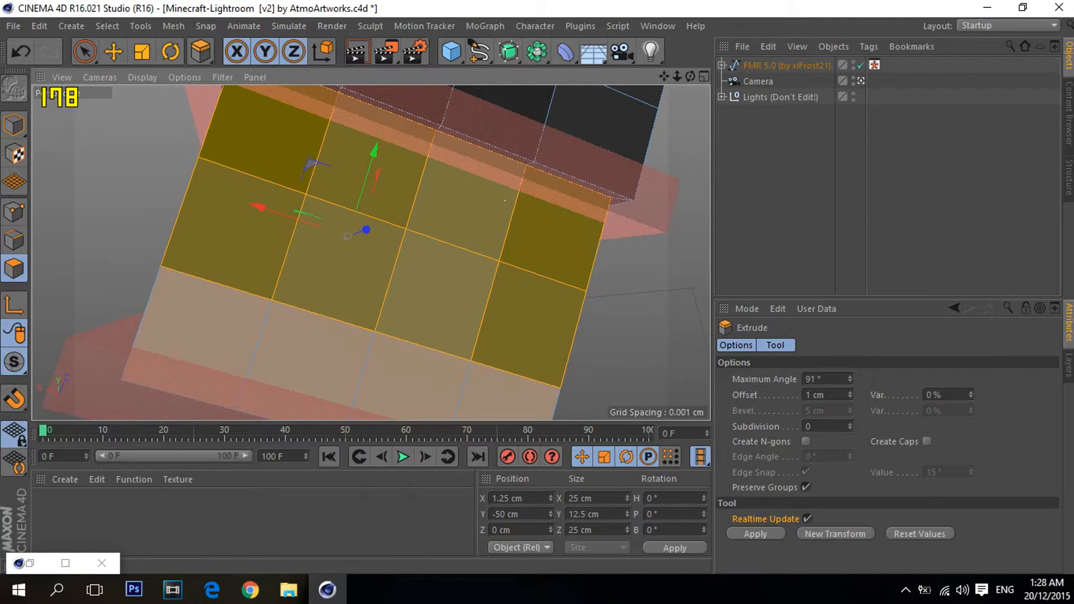
pyautogui.click(811, 395)
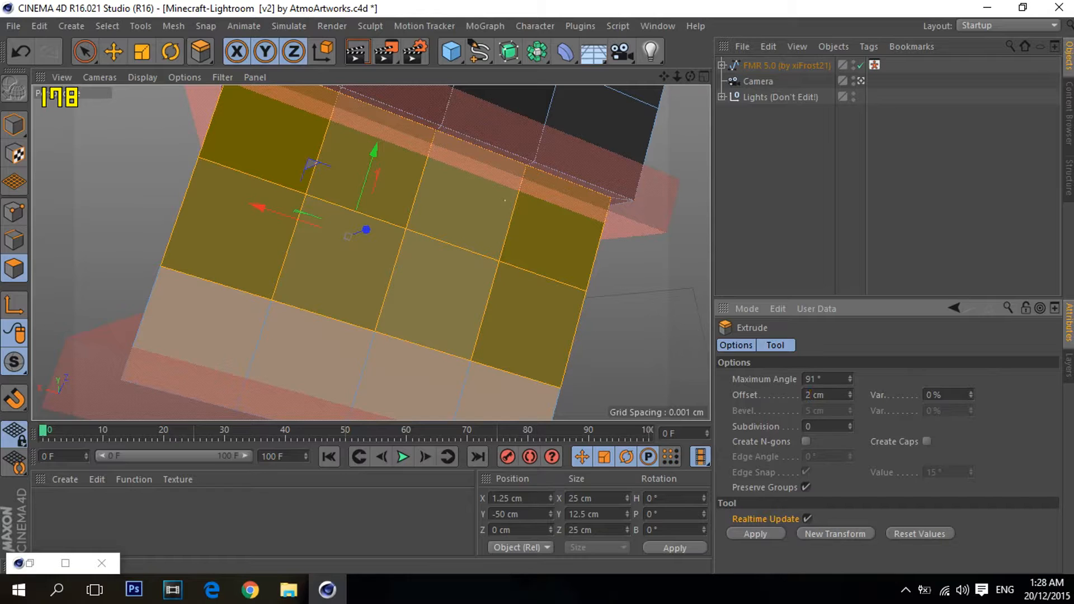
pyautogui.write('2')
pyautogui.press('Return')
# Step: Deselect the arm and examine the extruded right sleeve and cuff up close from several angles
pyautogui.keyDown('alt'); pyautogui.moveTo(369, 252); pyautogui.dragTo(479, 207); pyautogui.keyUp('alt')
pyautogui.scroll(-5, 479, 207)
pyautogui.scroll(-5, 479, 207)
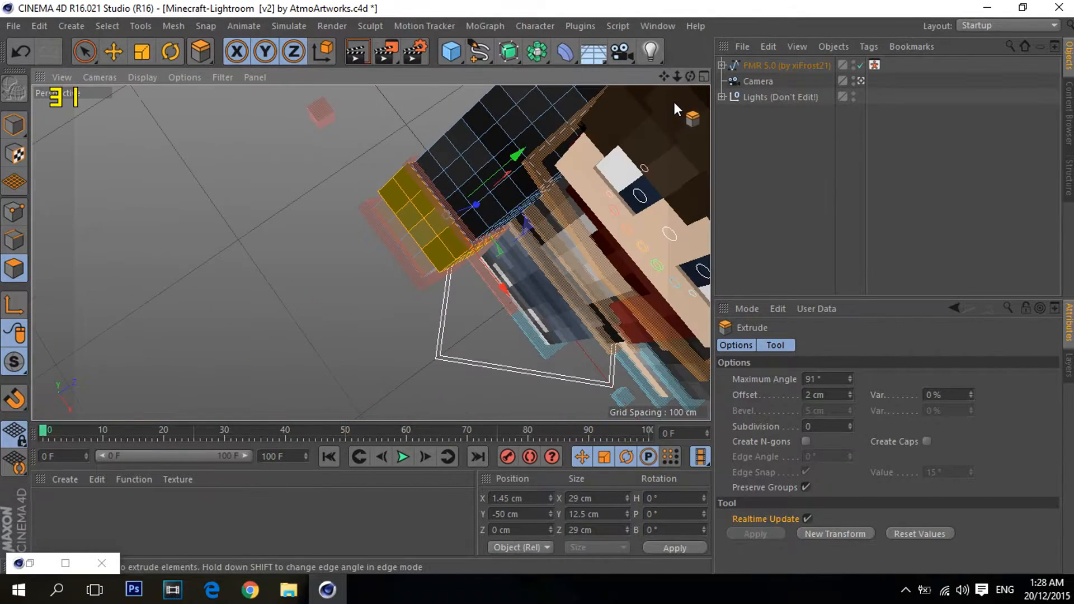
pyautogui.moveTo(691, 76); pyautogui.dragTo(749, 79)
pyautogui.click(777, 162)
pyautogui.moveTo(665, 76); pyautogui.dragTo(800, 40)
pyautogui.scroll(4, 411, 282)
pyautogui.scroll(4, 217, 381)
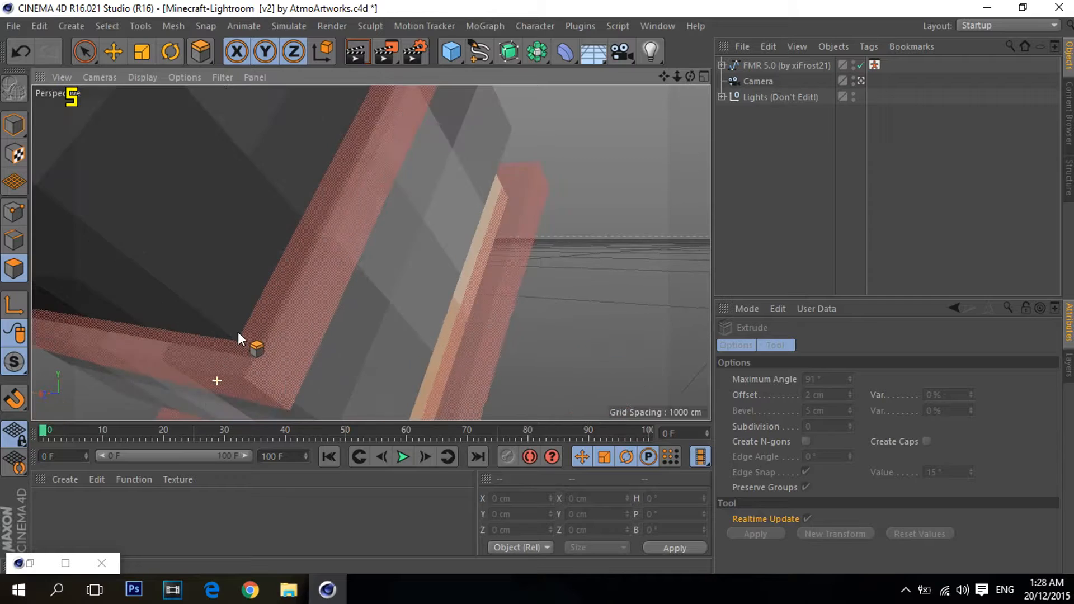
pyautogui.scroll(-4, 343, 300)
pyautogui.moveTo(690, 77); pyautogui.dragTo(347, 96)
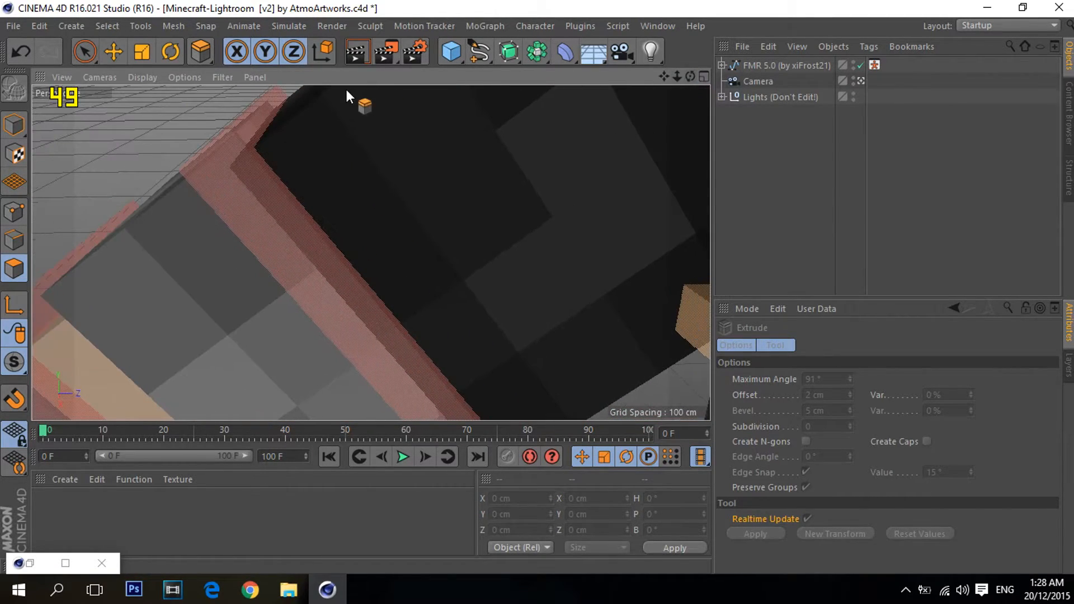
pyautogui.click(386, 51)
pyautogui.scroll(-5, 398, 301)
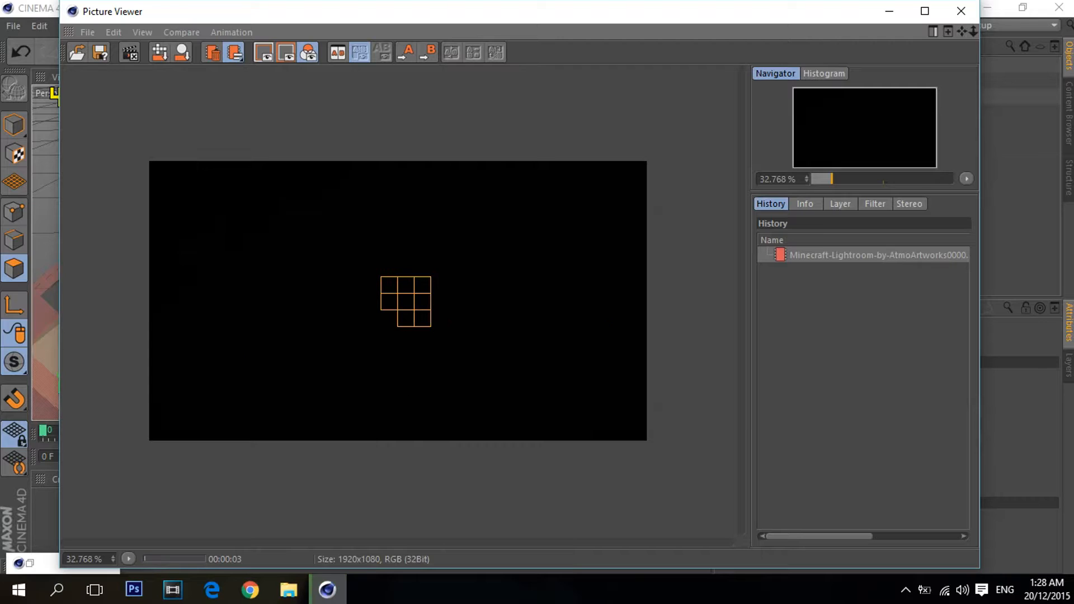
pyautogui.click(961, 11)
pyautogui.click(564, 352)
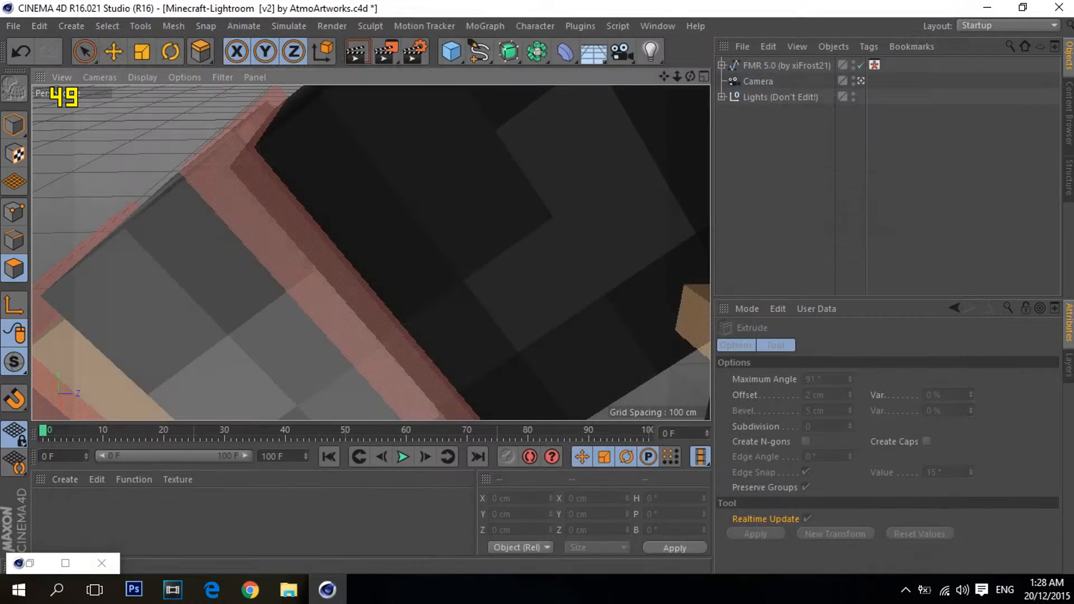
# Step: Render the current view in the viewport to check how the right sleeve and cuff look
pyautogui.hotkey('ctrl', 'r')
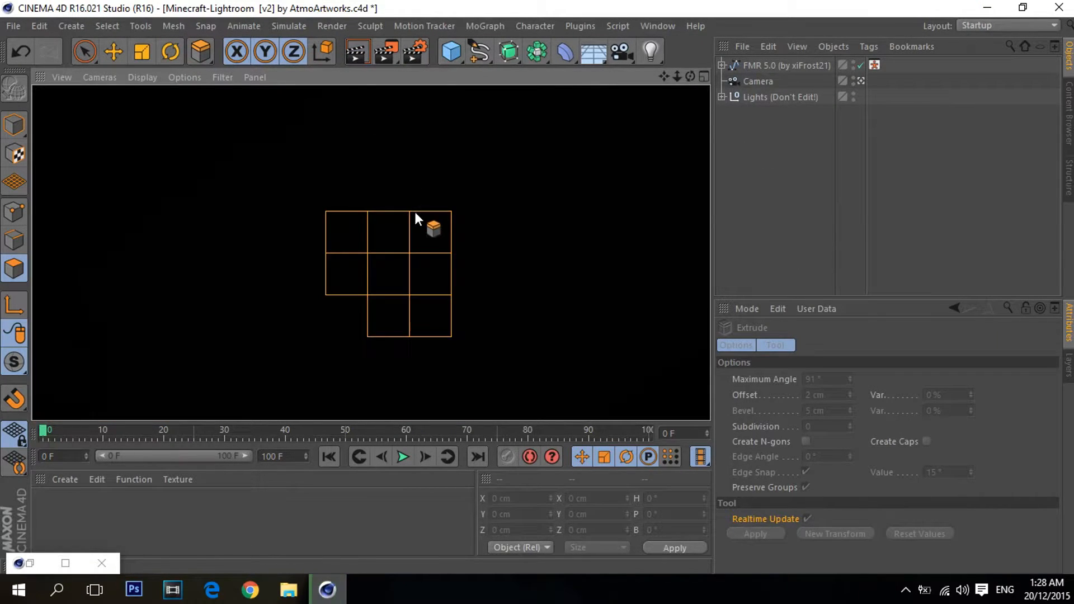
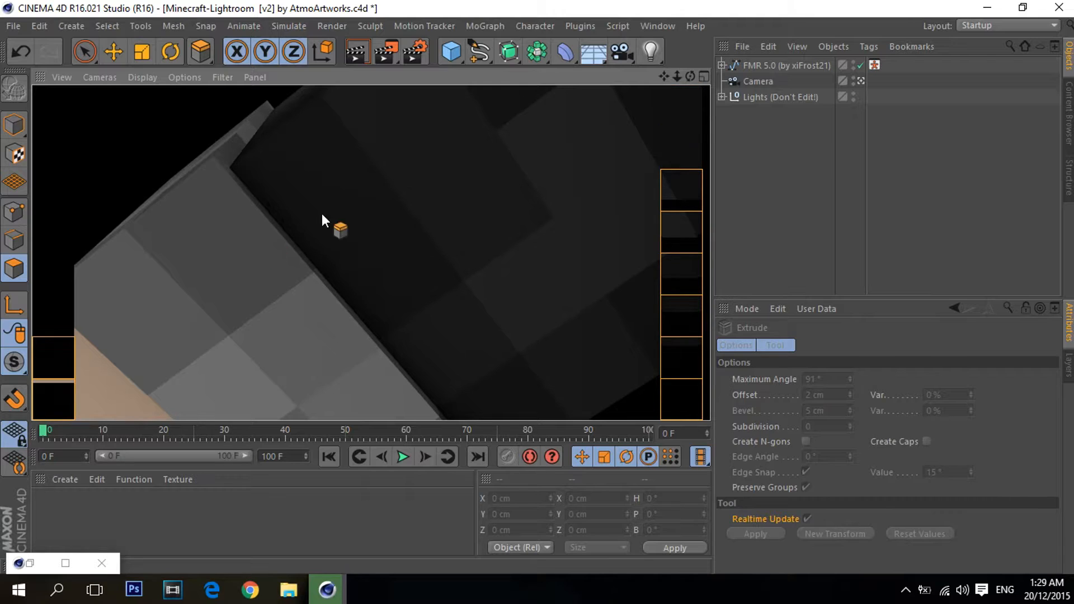
pyautogui.scroll(-5, 256, 264)
pyautogui.click(1068, 114)
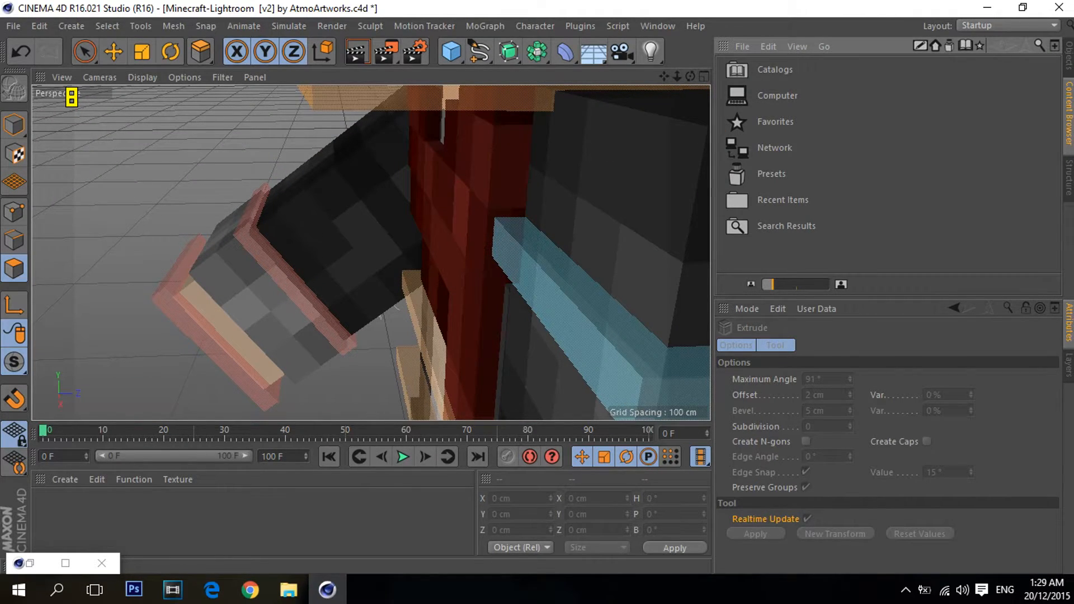
pyautogui.click(1069, 56)
# Step: Select the right hand control with the Move tool and shift it to bring the right arm to a new position
pyautogui.moveTo(691, 77); pyautogui.dragTo(794, 59)
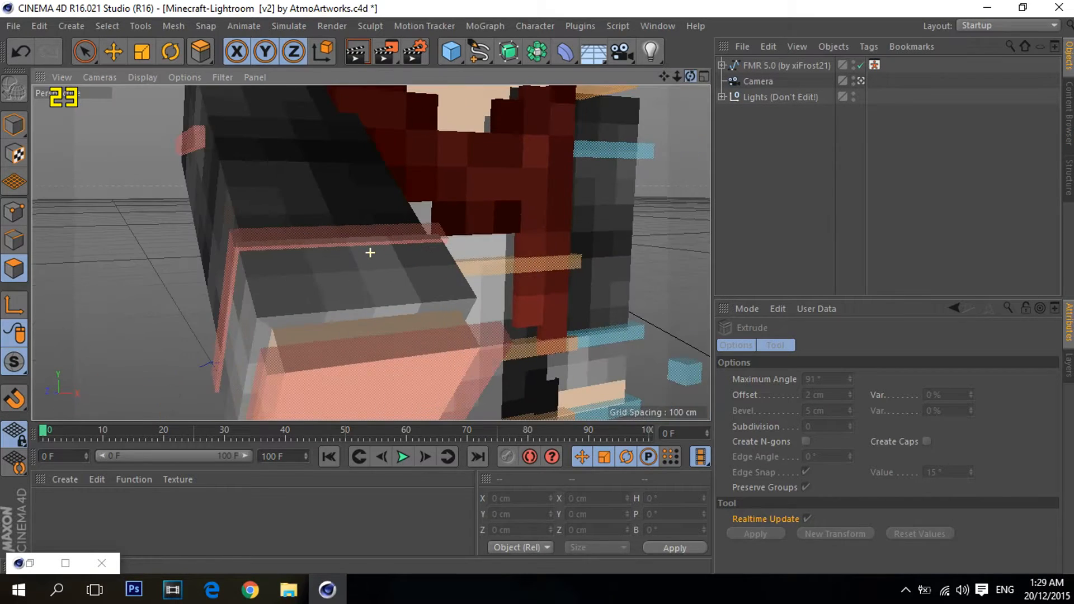
pyautogui.press('e')
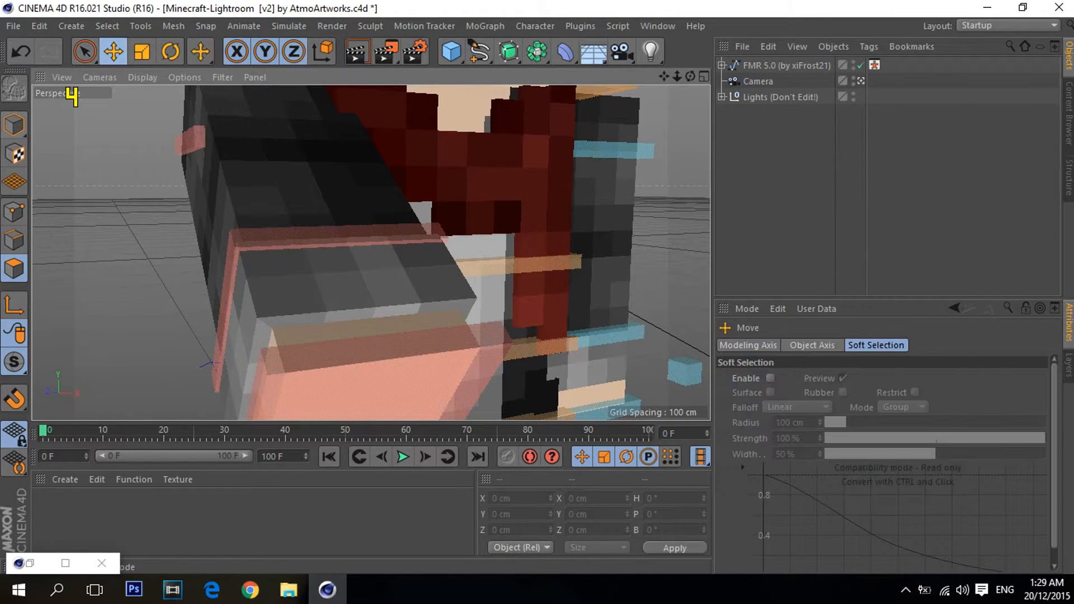
pyautogui.click(369, 386)
pyautogui.moveTo(336, 388); pyautogui.dragTo(246, 331)
pyautogui.moveTo(265, 257); pyautogui.dragTo(266, 283)
# Step: Move the left hand control outward and up so the left arm swings clear of the torso
pyautogui.moveTo(665, 76); pyautogui.dragTo(605, 77)
pyautogui.click(425, 344)
pyautogui.moveTo(621, 254); pyautogui.dragTo(392, 254)
pyautogui.moveTo(300, 167); pyautogui.dragTo(299, 70)
pyautogui.moveTo(665, 77); pyautogui.dragTo(783, 123)
pyautogui.moveTo(239, 279); pyautogui.dragTo(235, 204)
# Step: Select the left arm mesh and mark the dark sleeve polygons on its exposed sides in polygon mode with Live Selection
pyautogui.click(85, 51)
pyautogui.click(363, 217)
pyautogui.click(15, 268)
pyautogui.scroll(5, 465, 101)
pyautogui.moveTo(691, 77)
pyautogui.mouseDown()
pyautogui.moveTo(794, 112)
pyautogui.moveTo(582, 84)
pyautogui.mouseUp()
pyautogui.moveTo(397, 115)
pyautogui.mouseDown()
pyautogui.moveTo(388, 146)
pyautogui.moveTo(223, 336)
pyautogui.moveTo(275, 379)
pyautogui.moveTo(518, 277)
pyautogui.mouseUp()
pyautogui.moveTo(664, 76); pyautogui.dragTo(729, 3)
pyautogui.moveTo(341, 372)
pyautogui.keyDown('shift'); pyautogui.mouseDown()
pyautogui.moveTo(249, 352)
pyautogui.moveTo(161, 210)
pyautogui.mouseUp(); pyautogui.keyUp('shift')
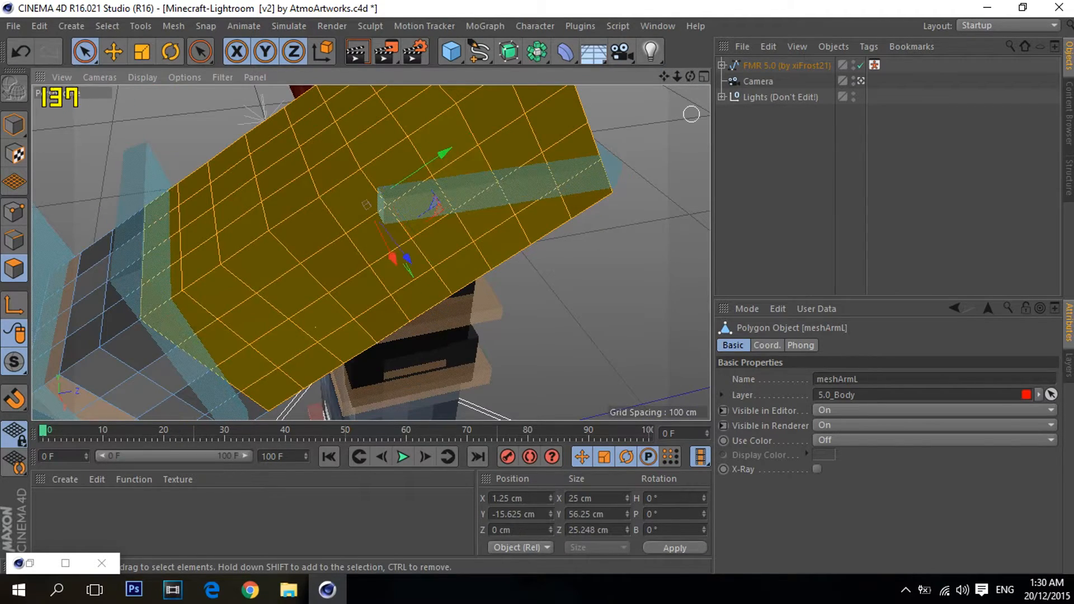
# Step: Add the dark sleeve polygons on the underside, inner side and back of the left arm to the selection
pyautogui.moveTo(690, 77); pyautogui.dragTo(694, 3)
pyautogui.moveTo(615, 180)
pyautogui.keyDown('shift'); pyautogui.mouseDown()
pyautogui.moveTo(425, 313)
pyautogui.moveTo(503, 358)
pyautogui.mouseUp(); pyautogui.keyUp('shift')
pyautogui.moveTo(691, 77)
pyautogui.mouseDown()
pyautogui.moveTo(744, 11)
pyautogui.moveTo(649, 61)
pyautogui.moveTo(565, 72)
pyautogui.mouseUp()
pyautogui.moveTo(481, 238)
pyautogui.keyDown('shift'); pyautogui.mouseDown()
pyautogui.moveTo(432, 300)
pyautogui.moveTo(361, 238)
pyautogui.mouseUp(); pyautogui.keyUp('shift')
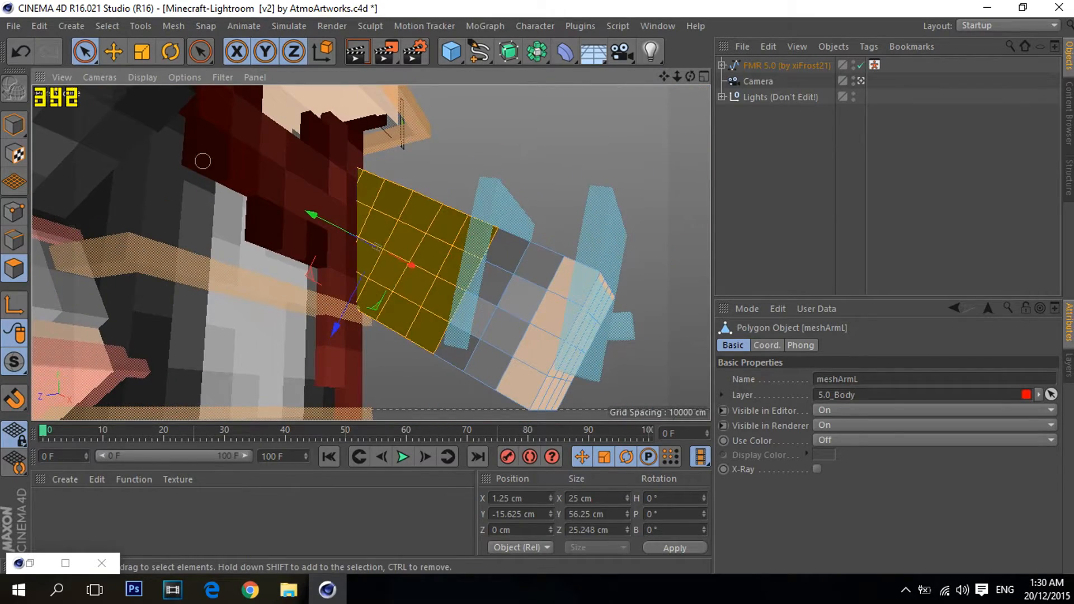
pyautogui.moveTo(691, 77); pyautogui.dragTo(520, 68)
pyautogui.moveTo(493, 132)
pyautogui.keyDown('shift'); pyautogui.mouseDown()
pyautogui.moveTo(560, 224)
pyautogui.moveTo(579, 233)
pyautogui.mouseUp(); pyautogui.keyUp('shift')
# Step: Extrude the selected left sleeve polygons with an offset of 2 cm, undoing the accidental freehand extrusion
pyautogui.press('d')
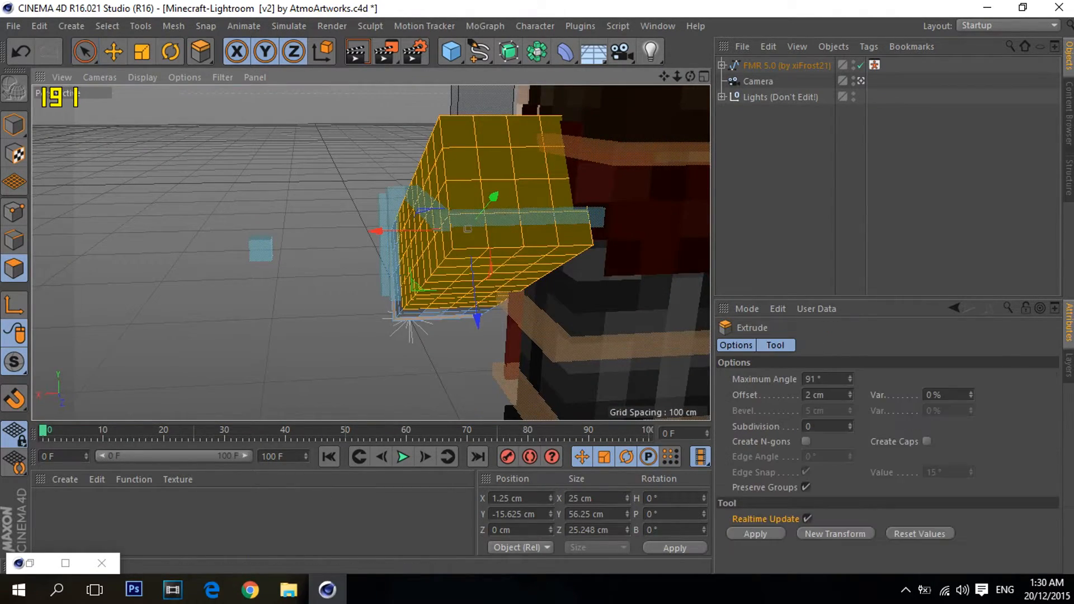
pyautogui.moveTo(584, 118); pyautogui.dragTo(586, 119)
pyautogui.hotkey('ctrl', 'z')
pyautogui.click(755, 534)
# Step: Select the grey cuff polygons around the left forearm and extrude them by 2 cm
pyautogui.moveTo(690, 77); pyautogui.dragTo(521, 39)
pyautogui.click(113, 51)
pyautogui.click(85, 52)
pyautogui.click(217, 277)
pyautogui.scroll(-3, 217, 297)
pyautogui.moveTo(217, 307)
pyautogui.keyDown('shift'); pyautogui.mouseDown()
pyautogui.moveTo(245, 338)
pyautogui.moveTo(173, 223)
pyautogui.moveTo(571, 268)
pyautogui.moveTo(509, 362)
pyautogui.mouseUp(); pyautogui.keyUp('shift')
pyautogui.scroll(-2, 582, 280)
pyautogui.press('d')
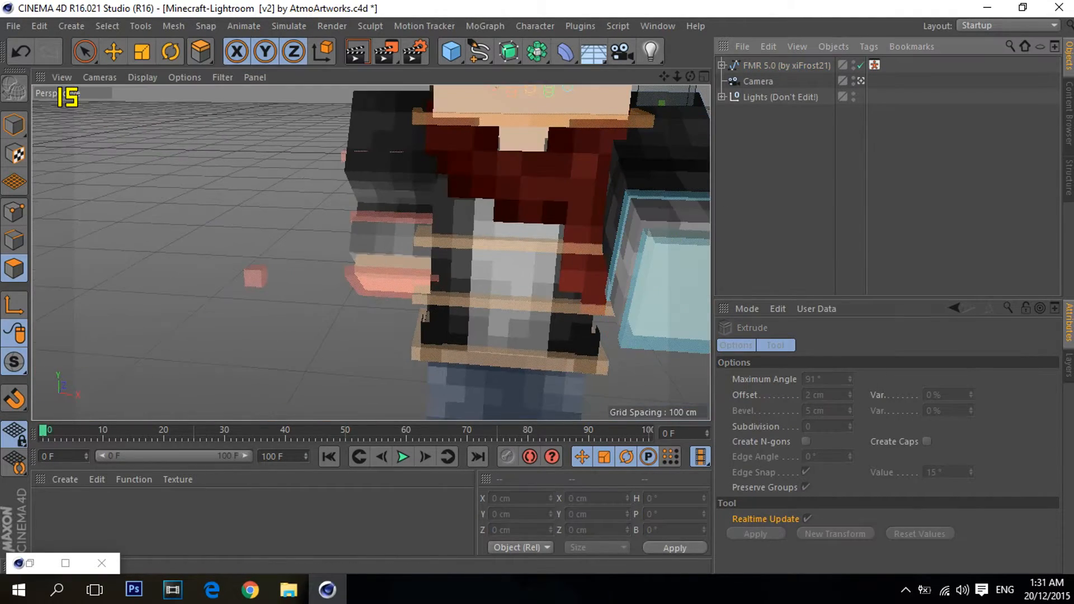
# Step: Lower the left hand control and adjust its position so the left arm hangs slightly away from the body
pyautogui.click(15, 124)
pyautogui.click(669, 274)
pyautogui.click(114, 51)
pyautogui.moveTo(668, 140); pyautogui.dragTo(668, 193)
pyautogui.moveTo(643, 263); pyautogui.dragTo(633, 226)
pyautogui.moveTo(669, 165); pyautogui.dragTo(672, 196)
# Step: Move the right hand control outward and down to about X -19.3, Y 8.0, Z -4.7 cm
pyautogui.click(388, 283)
pyautogui.moveTo(473, 289); pyautogui.dragTo(427, 286)
pyautogui.moveTo(336, 199); pyautogui.dragTo(335, 228)
pyautogui.scroll(-5, 411, 313)
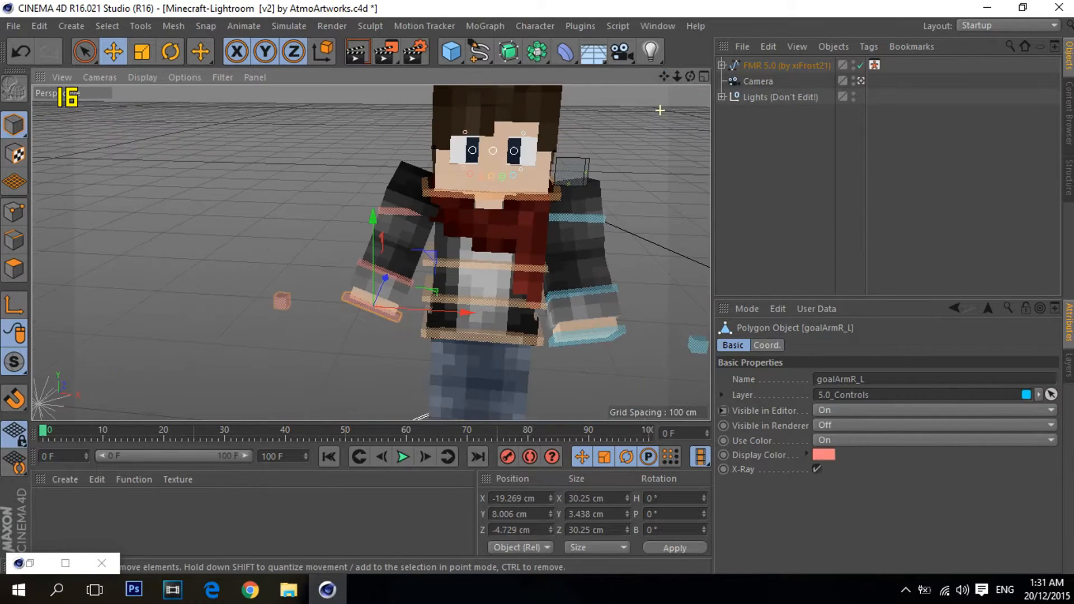
# Step: Examine the posed character's head, outfit, arms, legs and shoes from several angles and distances
pyautogui.moveTo(664, 77); pyautogui.dragTo(596, 83)
pyautogui.keyDown('alt'); pyautogui.moveTo(348, 264); pyautogui.dragTo(370, 252); pyautogui.keyUp('alt')
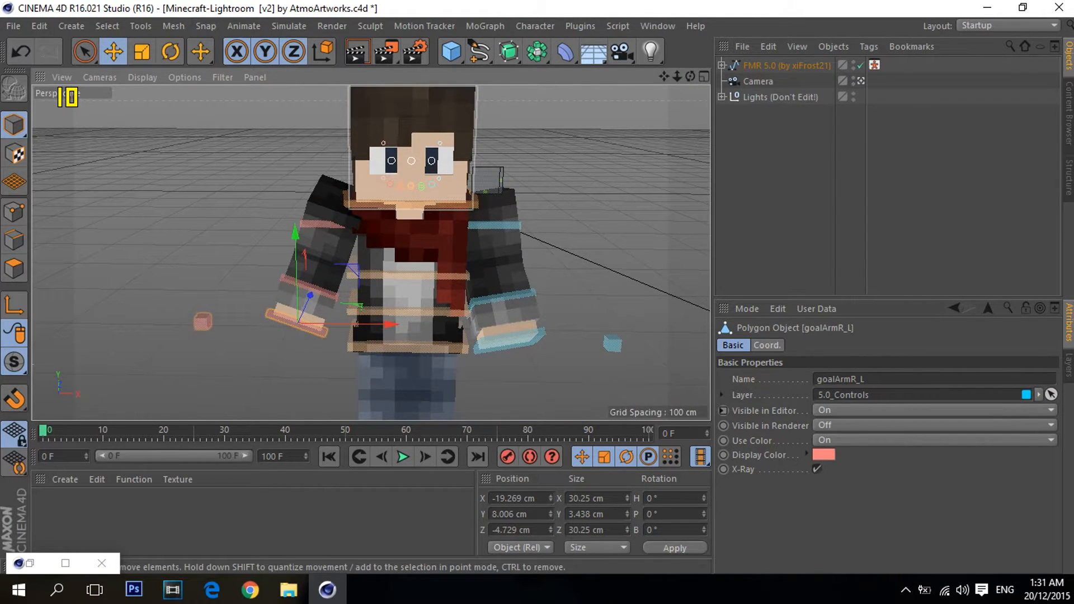
pyautogui.keyDown('alt'); pyautogui.moveTo(369, 251); pyautogui.dragTo(405, 245); pyautogui.keyUp('alt')
pyautogui.keyDown('alt'); pyautogui.moveTo(406, 280); pyautogui.dragTo(413, 159, button='middle'); pyautogui.keyUp('alt')
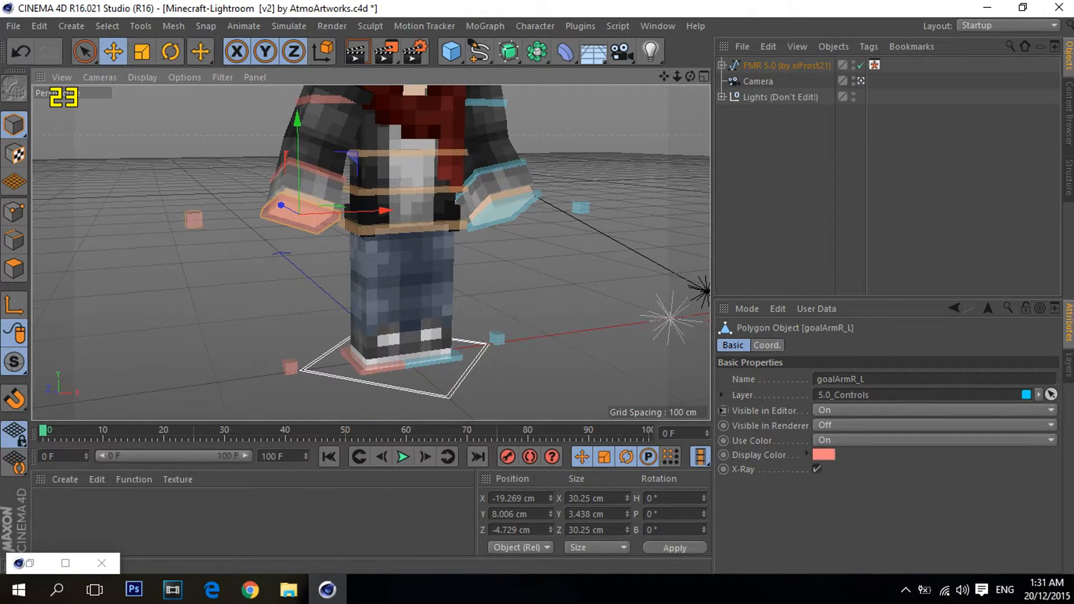
pyautogui.scroll(5, 338, 372)
pyautogui.keyDown('alt'); pyautogui.moveTo(376, 222); pyautogui.dragTo(302, 559, button='middle'); pyautogui.keyUp('alt')
pyautogui.scroll(-6, 460, 235)
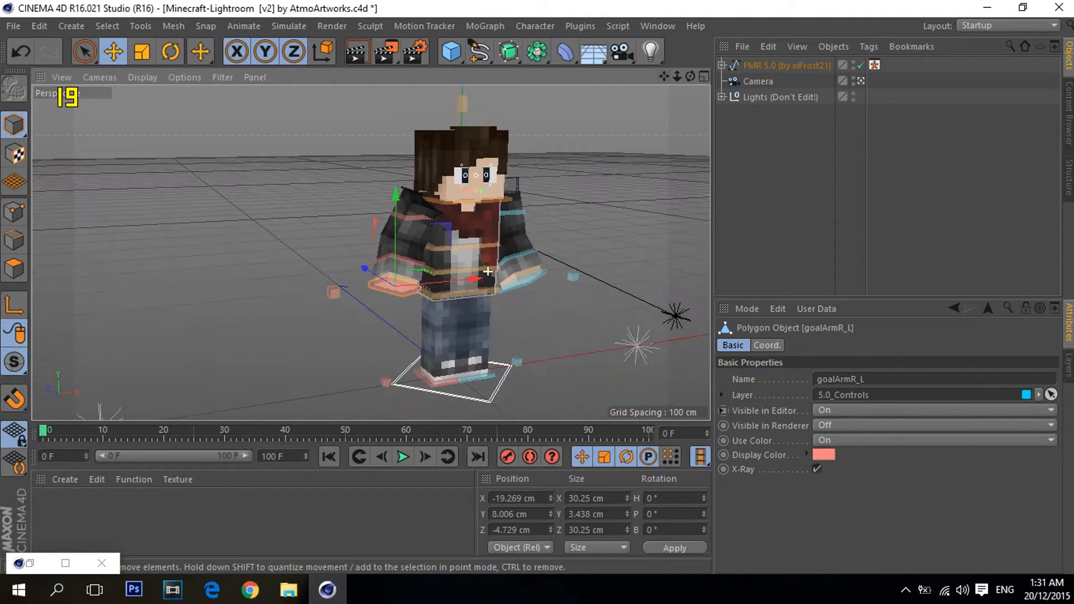
pyautogui.scroll(4, 441, 373)
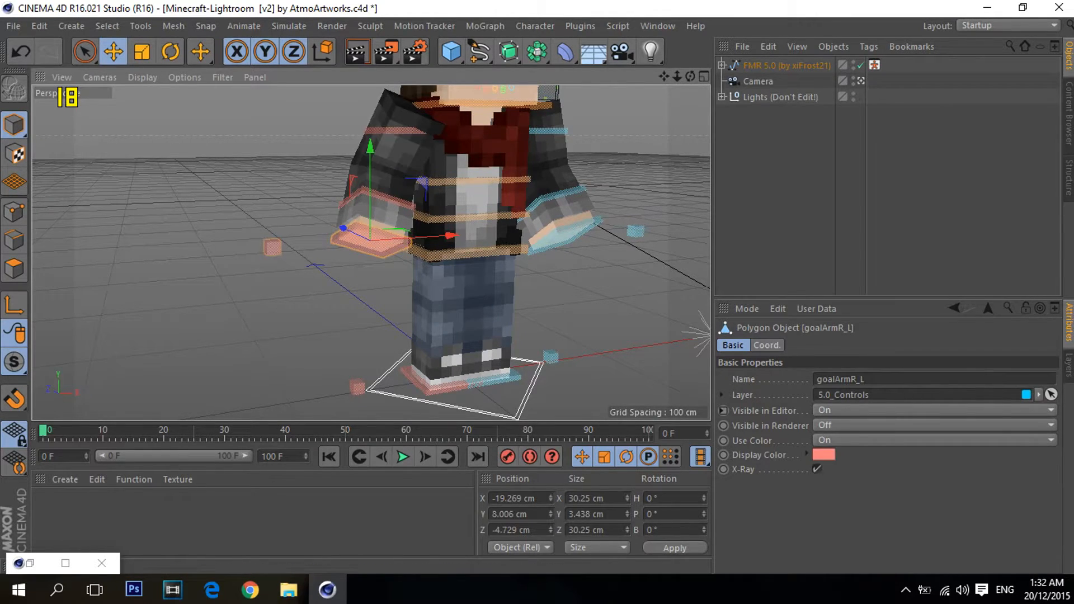
pyautogui.keyDown('alt'); pyautogui.moveTo(475, 140); pyautogui.dragTo(479, 262, button='middle'); pyautogui.keyUp('alt')
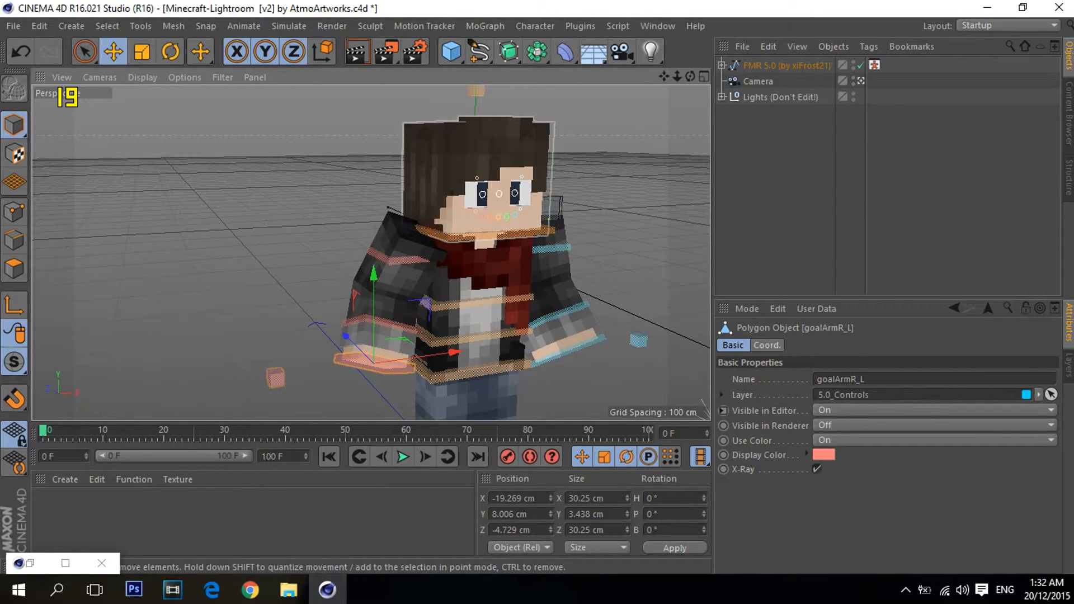
pyautogui.keyDown('alt'); pyautogui.moveTo(431, 263); pyautogui.dragTo(364, 245, button='middle'); pyautogui.keyUp('alt')
pyautogui.scroll(5, 449, 241)
pyautogui.scroll(-10, 371, 252)
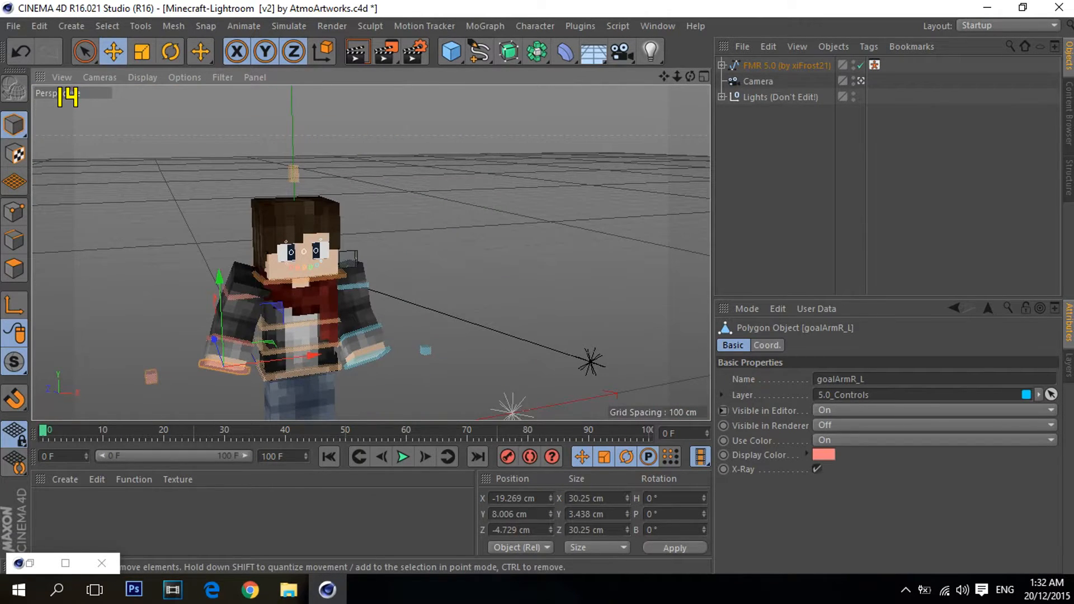
pyautogui.keyDown('alt'); pyautogui.moveTo(370, 252); pyautogui.dragTo(371, 253); pyautogui.keyUp('alt')
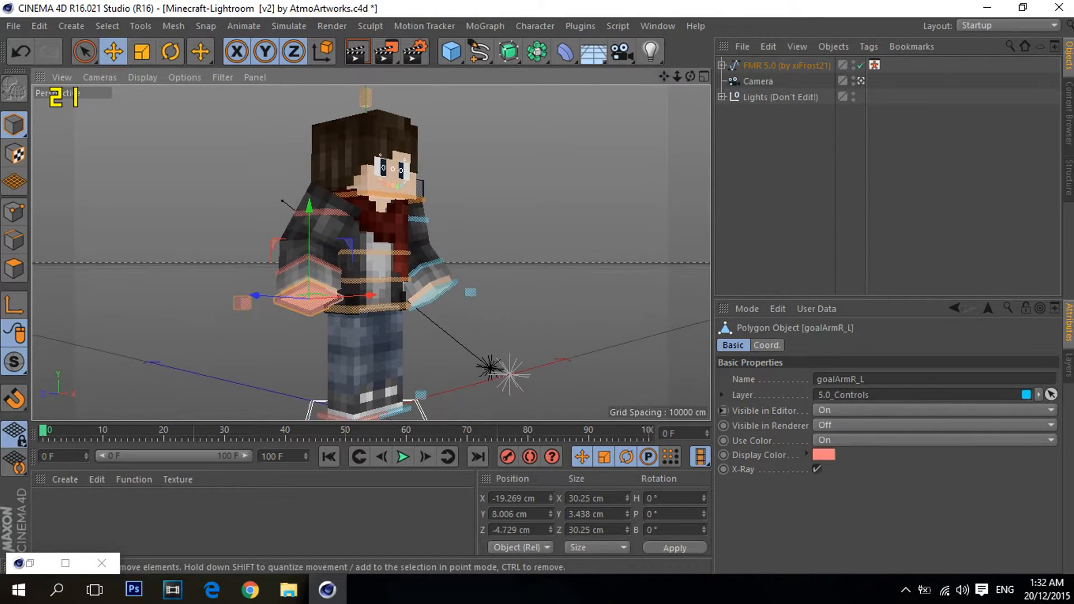
# Step: Raise the right hand control to about Y 25.3 cm so the right elbow bends
pyautogui.moveTo(309, 208); pyautogui.dragTo(309, 167)
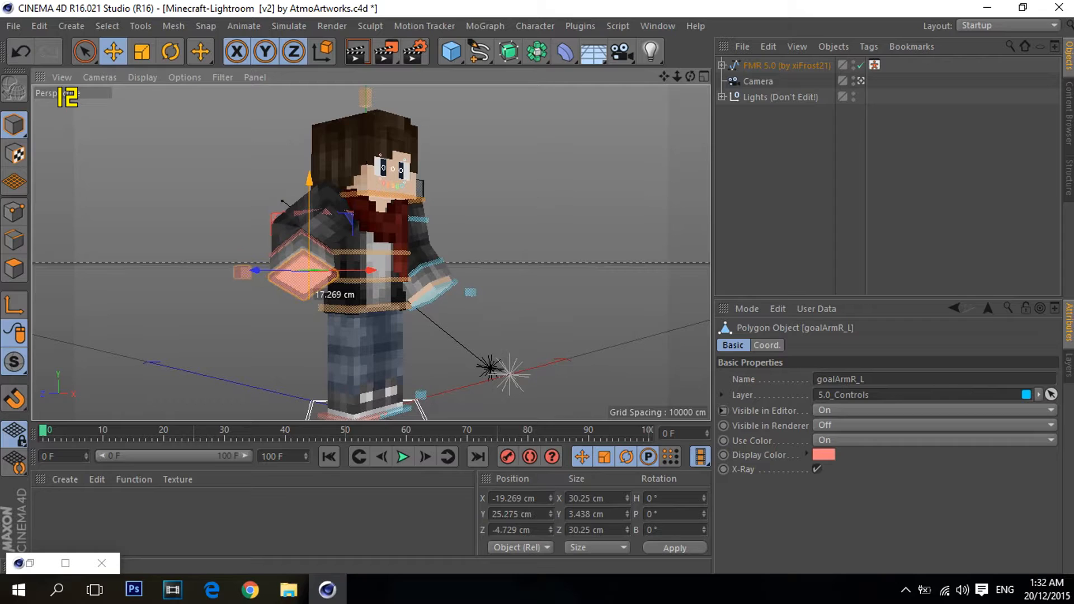
pyautogui.moveTo(302, 274); pyautogui.dragTo(370, 253)
pyautogui.keyDown('alt'); pyautogui.moveTo(370, 252); pyautogui.dragTo(379, 298, button='middle'); pyautogui.keyUp('alt')
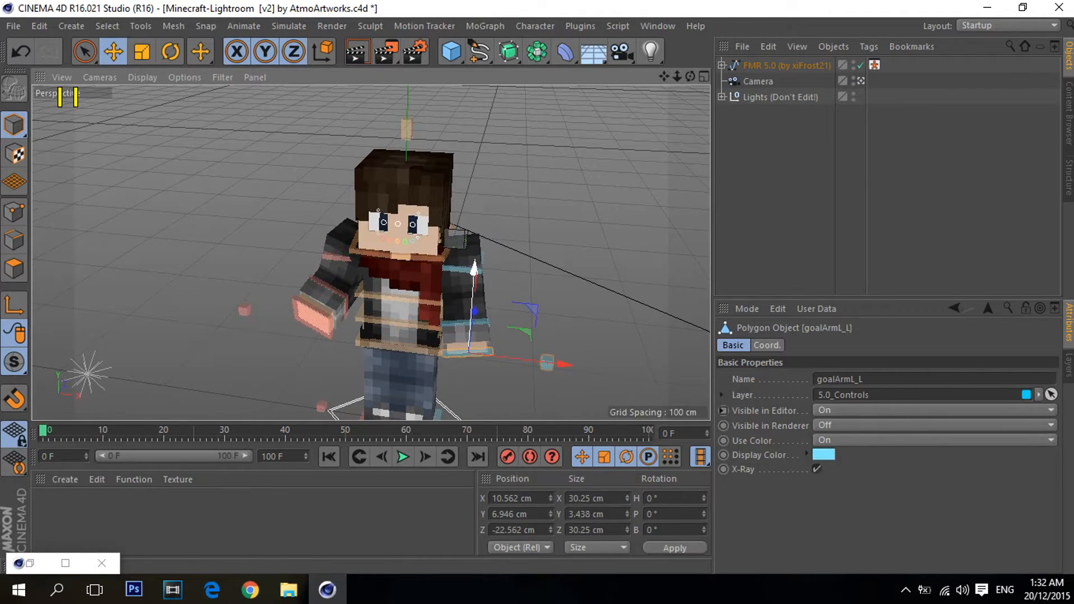
# Step: Raise the left hand control and shift it outward to about X 22.2, Y 25.4, Z -18.2 cm
pyautogui.moveTo(475, 271); pyautogui.dragTo(476, 237)
pyautogui.keyDown('alt'); pyautogui.moveTo(371, 253); pyautogui.dragTo(504, 237); pyautogui.keyUp('alt')
pyautogui.moveTo(417, 354); pyautogui.dragTo(436, 345)
pyautogui.keyDown('alt'); pyautogui.moveTo(492, 241); pyautogui.dragTo(358, 263); pyautogui.keyUp('alt')
pyautogui.click(482, 365)
pyautogui.moveTo(462, 389)
pyautogui.mouseDown()
pyautogui.moveTo(471, 395)
pyautogui.moveTo(467, 386)
pyautogui.mouseUp()
# Step: Rotate the torso control and the neck control to turn and lean the upper body and head
pyautogui.click(386, 312)
pyautogui.press('r')
pyautogui.moveTo(396, 296)
pyautogui.mouseDown()
pyautogui.moveTo(415, 268)
pyautogui.moveTo(396, 302)
pyautogui.mouseUp()
pyautogui.moveTo(394, 336); pyautogui.dragTo(418, 340)
pyautogui.click(367, 263)
pyautogui.moveTo(423, 286); pyautogui.dragTo(404, 283)
pyautogui.moveTo(398, 238)
pyautogui.mouseDown()
pyautogui.moveTo(391, 260)
pyautogui.moveTo(395, 247)
pyautogui.mouseUp()
# Step: Move the left hand control to about X 10.7, Y 16.3, Z -4.9 cm and slightly adjust the right hand control
pyautogui.scroll(3, 395, 247)
pyautogui.keyDown('alt'); pyautogui.moveTo(426, 279); pyautogui.dragTo(482, 224); pyautogui.keyUp('alt')
pyautogui.keyDown('alt'); pyautogui.moveTo(481, 269); pyautogui.dragTo(497, 173, button='middle'); pyautogui.keyUp('alt')
pyautogui.click(656, 339)
pyautogui.press('e')
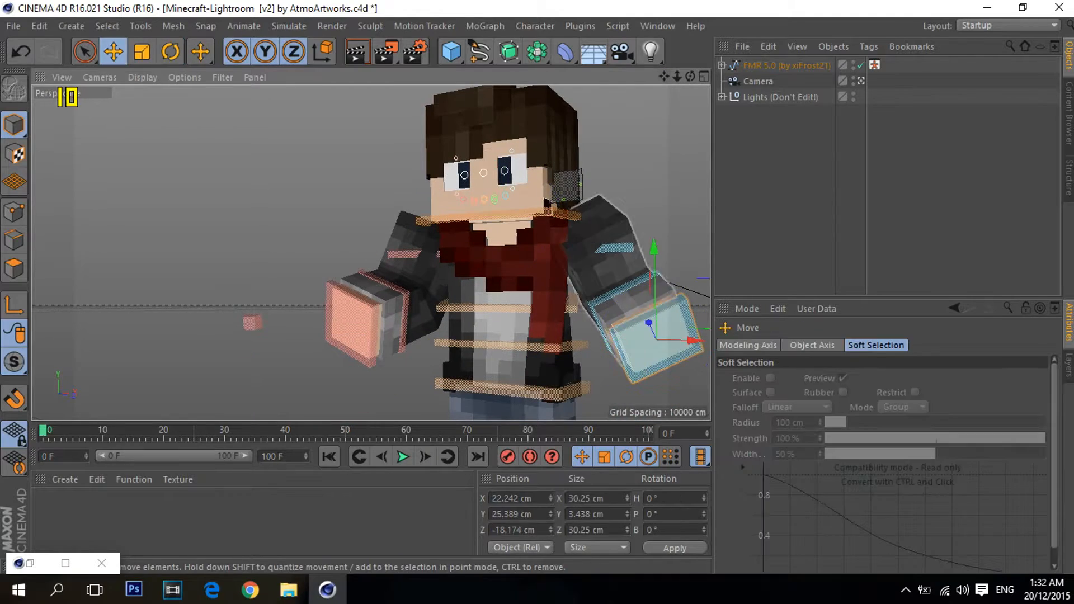
pyautogui.moveTo(691, 340); pyautogui.dragTo(675, 343)
pyautogui.keyDown('alt'); pyautogui.moveTo(369, 251); pyautogui.dragTo(224, 235); pyautogui.keyUp('alt')
pyautogui.moveTo(419, 347); pyautogui.dragTo(428, 403)
pyautogui.keyDown('alt'); pyautogui.moveTo(358, 268); pyautogui.dragTo(504, 258); pyautogui.keyUp('alt')
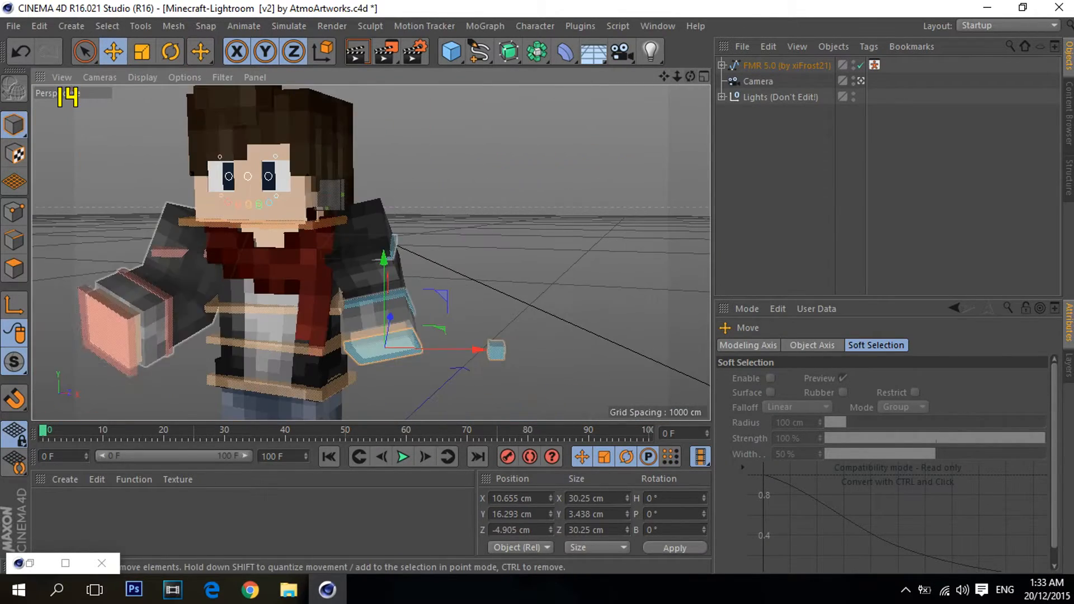
pyautogui.click(109, 332)
pyautogui.moveTo(159, 286)
pyautogui.mouseDown()
pyautogui.moveTo(151, 305)
pyautogui.moveTo(163, 302)
pyautogui.mouseUp()
# Step: Rotate the waist control to twist and tilt the character's body
pyautogui.keyDown('alt'); pyautogui.moveTo(347, 268); pyautogui.dragTo(280, 302); pyautogui.keyUp('alt')
pyautogui.click(347, 381)
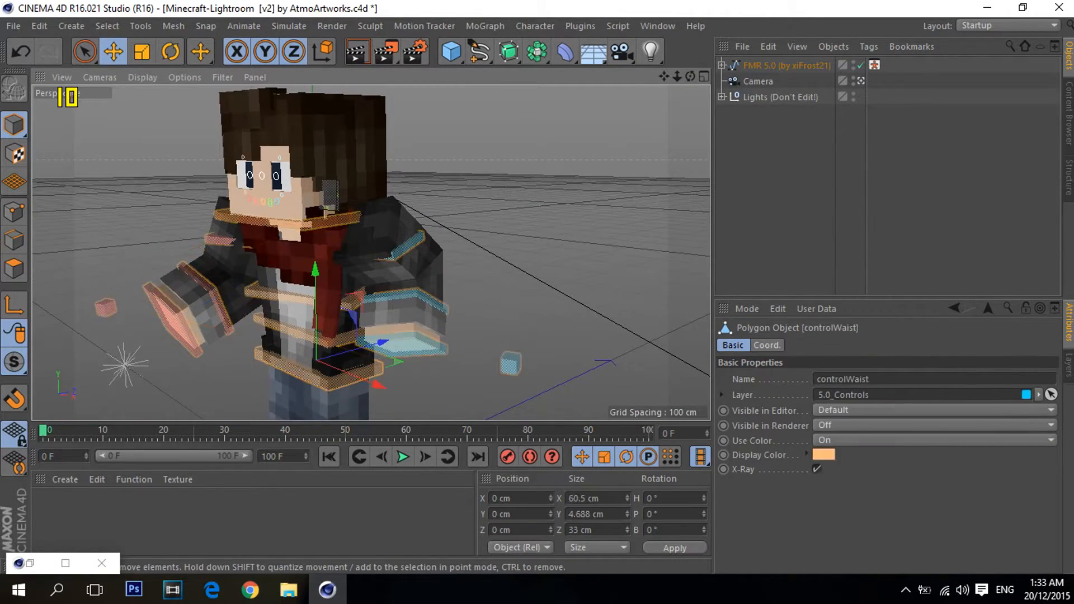
pyautogui.press('r')
pyautogui.moveTo(305, 372); pyautogui.dragTo(324, 372)
pyautogui.moveTo(269, 350); pyautogui.dragTo(273, 378)
# Step: Rotate and tilt the neck control to readjust where the head faces
pyautogui.click(246, 232)
pyautogui.moveTo(246, 204); pyautogui.dragTo(245, 229)
pyautogui.keyDown('alt'); pyautogui.moveTo(313, 274); pyautogui.dragTo(386, 255); pyautogui.keyUp('alt')
pyautogui.moveTo(310, 177); pyautogui.dragTo(318, 186)
pyautogui.moveTo(265, 196); pyautogui.dragTo(264, 225)
# Step: Raise both foot controls and move them apart so the legs spread and the knees bend
pyautogui.keyDown('alt'); pyautogui.moveTo(358, 313); pyautogui.dragTo(369, 252); pyautogui.keyUp('alt')
pyautogui.keyDown('alt'); pyautogui.moveTo(370, 252); pyautogui.dragTo(391, 107, button='middle'); pyautogui.keyUp('alt')
pyautogui.press('e')
pyautogui.click(370, 396)
pyautogui.moveTo(381, 317); pyautogui.dragTo(381, 297)
pyautogui.moveTo(434, 387); pyautogui.dragTo(457, 386)
pyautogui.click(304, 400)
pyautogui.moveTo(311, 306); pyautogui.dragTo(311, 290)
pyautogui.moveTo(369, 377); pyautogui.dragTo(340, 380)
# Step: Place the left foot control at about X 14.6, Y 10.7, Z 24.4 cm with its heading turned to 40.8°
pyautogui.click(392, 391)
pyautogui.moveTo(486, 398); pyautogui.dragTo(459, 385)
pyautogui.press('r')
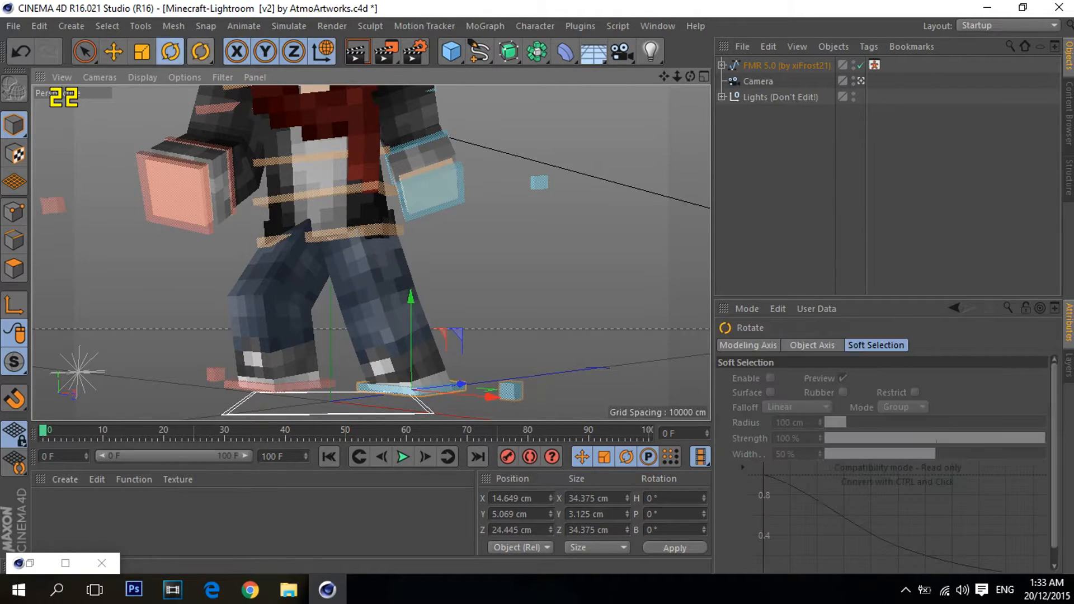
pyautogui.press('e')
pyautogui.moveTo(412, 297); pyautogui.dragTo(411, 286)
# Step: Tilt the neck control slightly and adjust the pitch of the back control
pyautogui.keyDown('alt'); pyautogui.moveTo(359, 235); pyautogui.dragTo(372, 341, button='middle'); pyautogui.keyUp('alt')
pyautogui.keyDown('alt'); pyautogui.moveTo(358, 235); pyautogui.dragTo(384, 229); pyautogui.keyUp('alt')
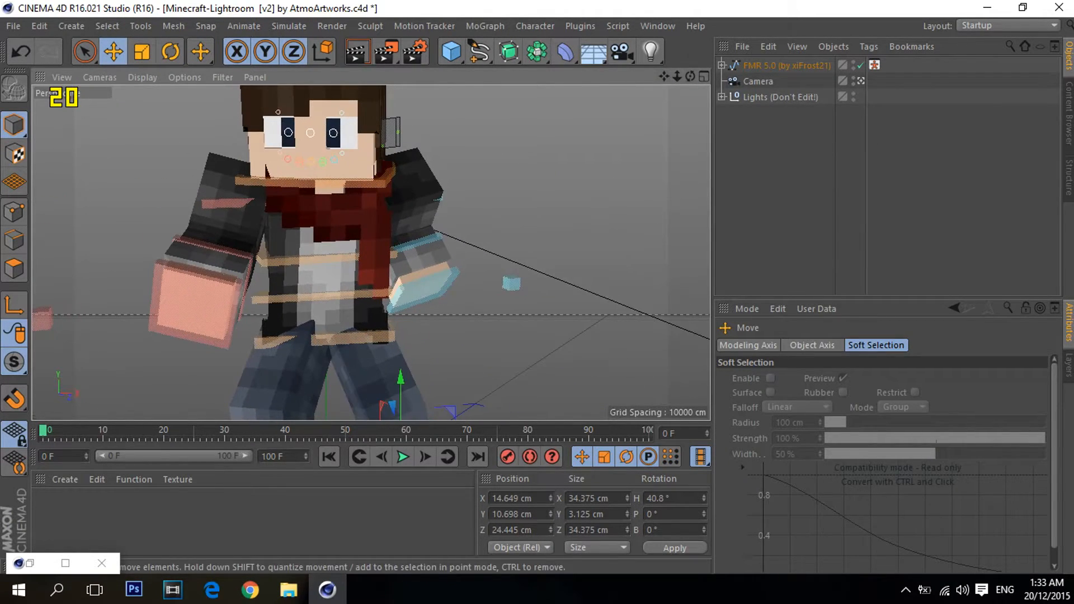
pyautogui.scroll(3, 313, 140)
pyautogui.click(325, 227)
pyautogui.press('r')
pyautogui.moveTo(320, 160); pyautogui.dragTo(323, 150)
pyautogui.click(331, 339)
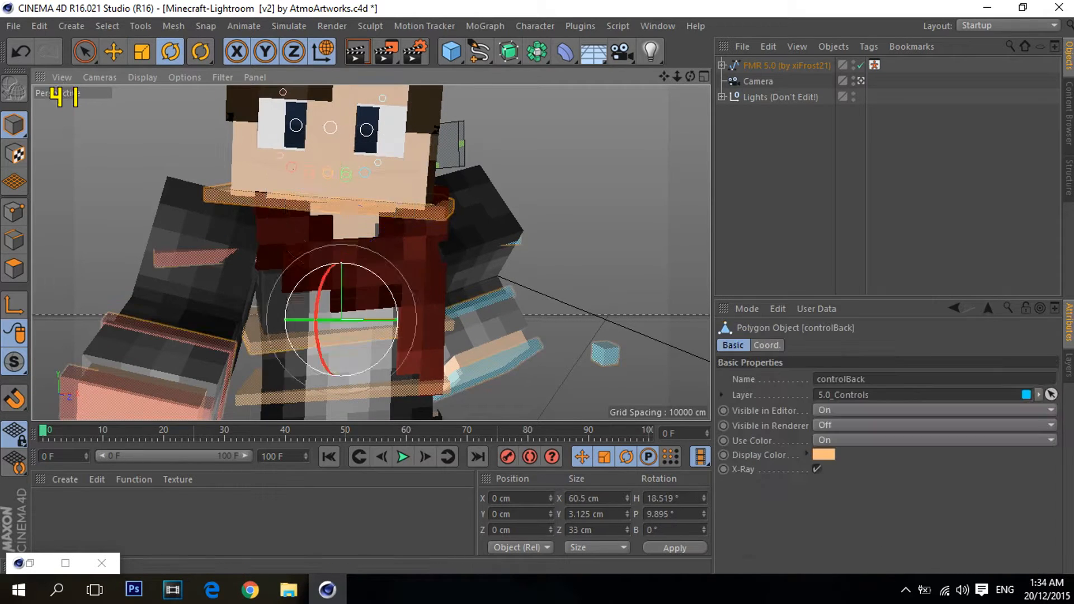
pyautogui.moveTo(319, 320); pyautogui.dragTo(318, 332)
# Step: Rotate the neck control to about -25.1° heading and -5.4° pitch, adjust its bank, and clear the selection
pyautogui.click(314, 221)
pyautogui.moveTo(310, 177); pyautogui.dragTo(311, 174)
pyautogui.moveTo(319, 200); pyautogui.dragTo(336, 201)
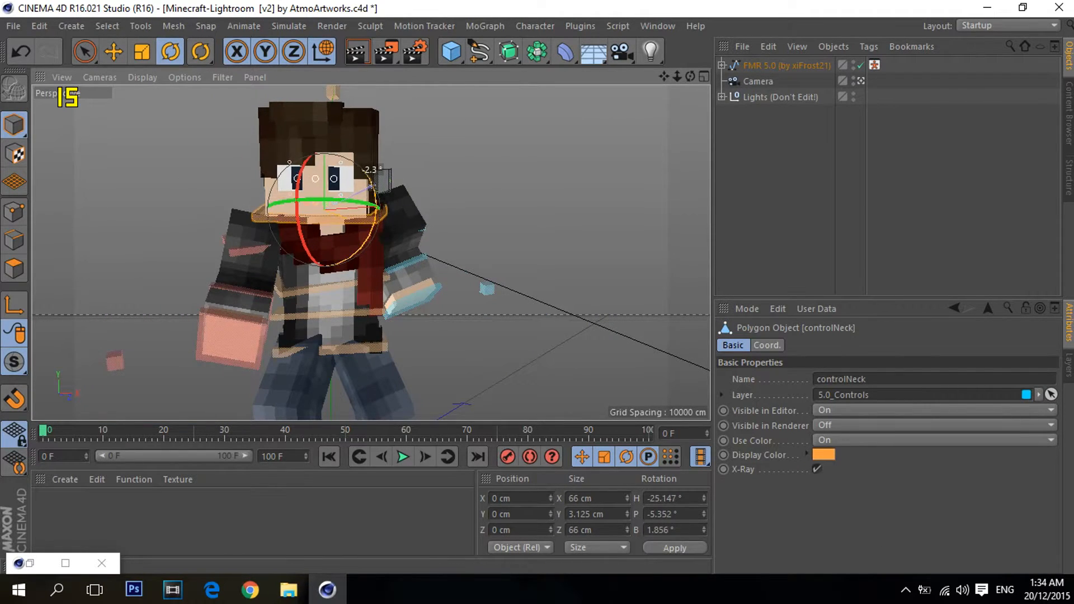
pyautogui.scroll(3, 358, 223)
pyautogui.click(531, 179)
pyautogui.keyDown('alt'); pyautogui.moveTo(447, 224); pyautogui.dragTo(405, 280); pyautogui.keyUp('alt')
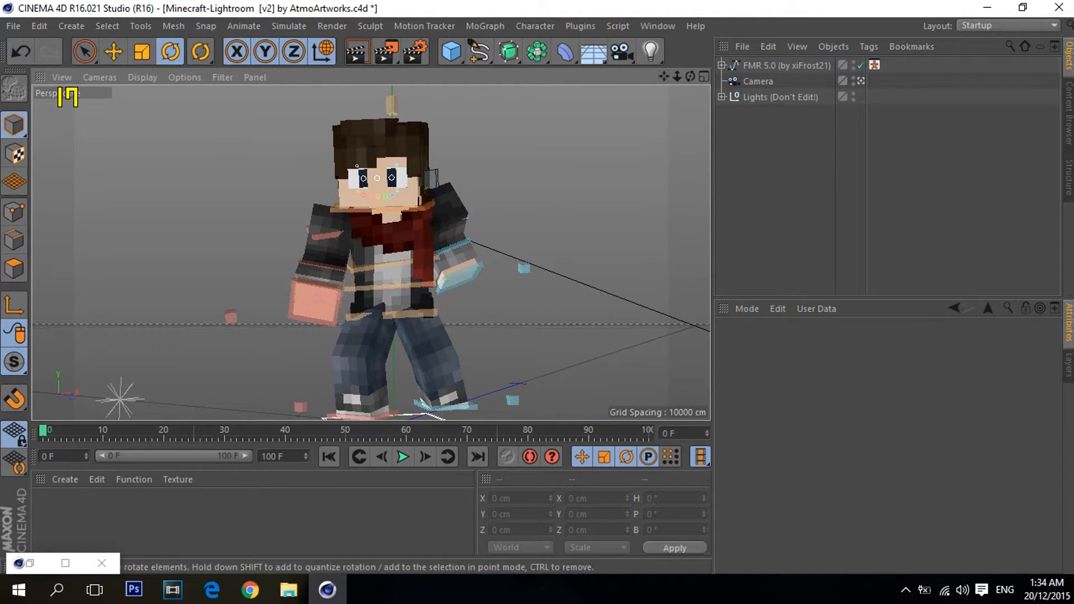
pyautogui.keyDown('alt'); pyautogui.moveTo(369, 277); pyautogui.dragTo(371, 252, button='middle'); pyautogui.keyUp('alt')
# Step: From File Explorer's TuT update folder, load Pack de 36 Armes - Warlords.lib4d into Cinema 4D and add its Sabre model to the scene
pyautogui.click(289, 590)
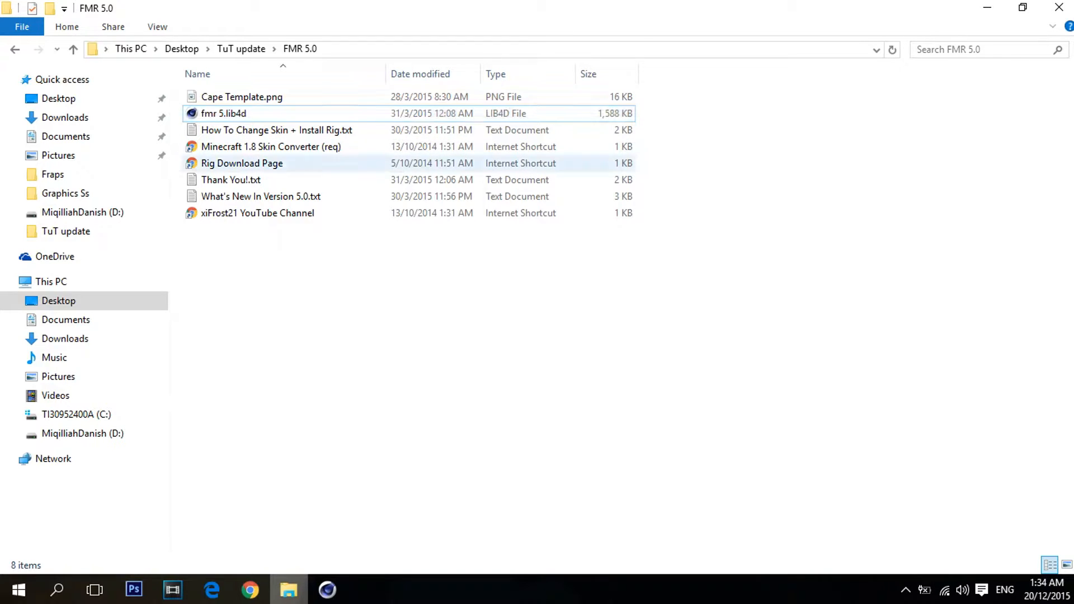
pyautogui.hotkey('alt', 'Tab')
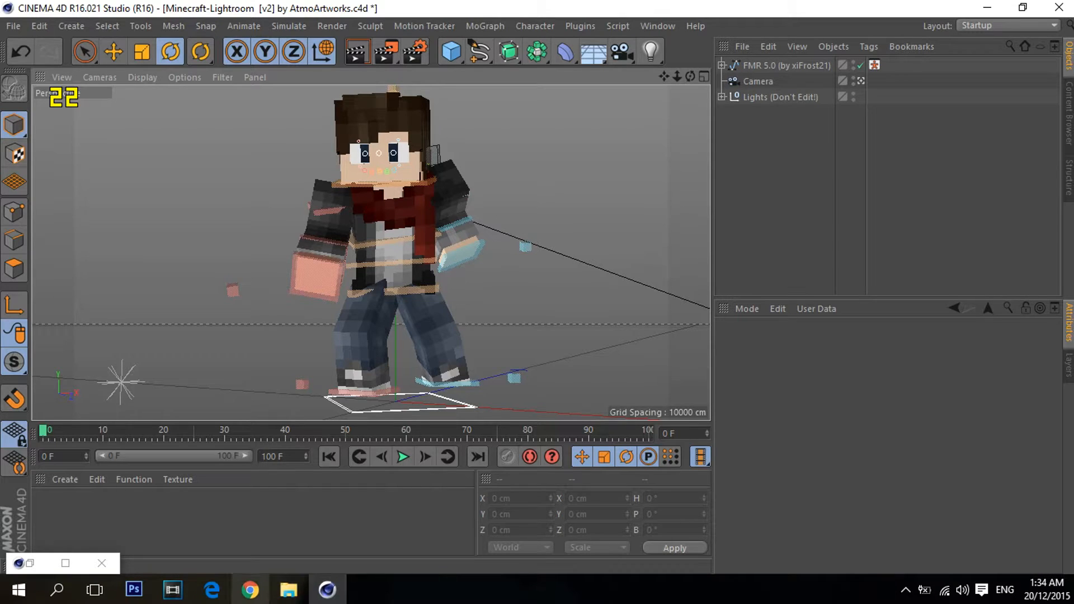
pyautogui.click(289, 590)
pyautogui.hotkey('alt', 'Left')
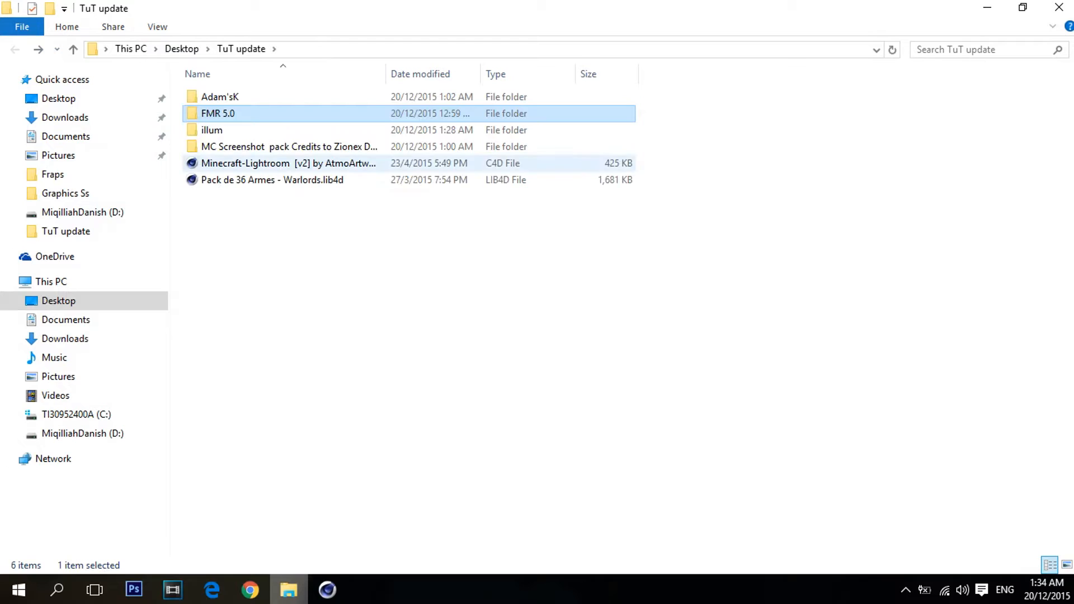
pyautogui.moveTo(434, 180); pyautogui.dragTo(305, 203)
pyautogui.moveTo(335, 236); pyautogui.dragTo(378, 292)
pyautogui.moveTo(355, 181); pyautogui.dragTo(374, 540)
pyautogui.moveTo(437, 180); pyautogui.dragTo(435, 341)
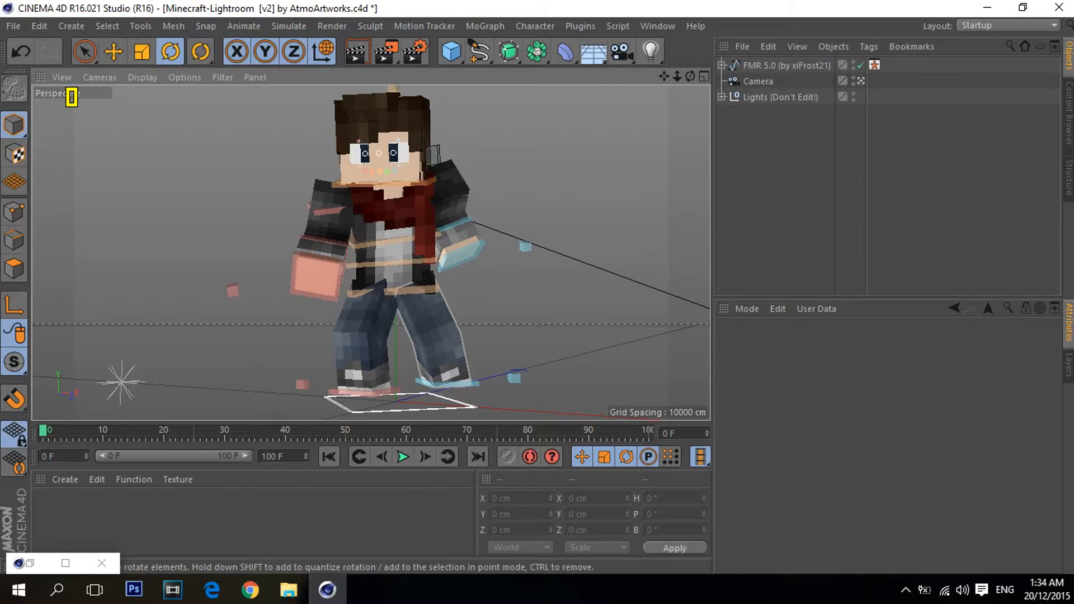
pyautogui.doubleClick(456, 257)
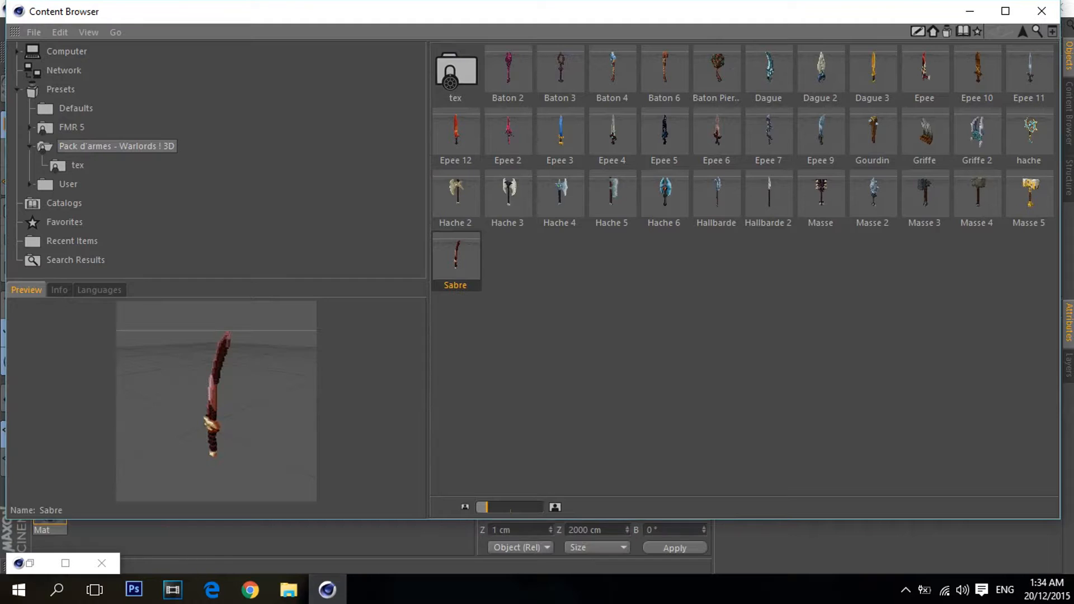
pyautogui.click(970, 11)
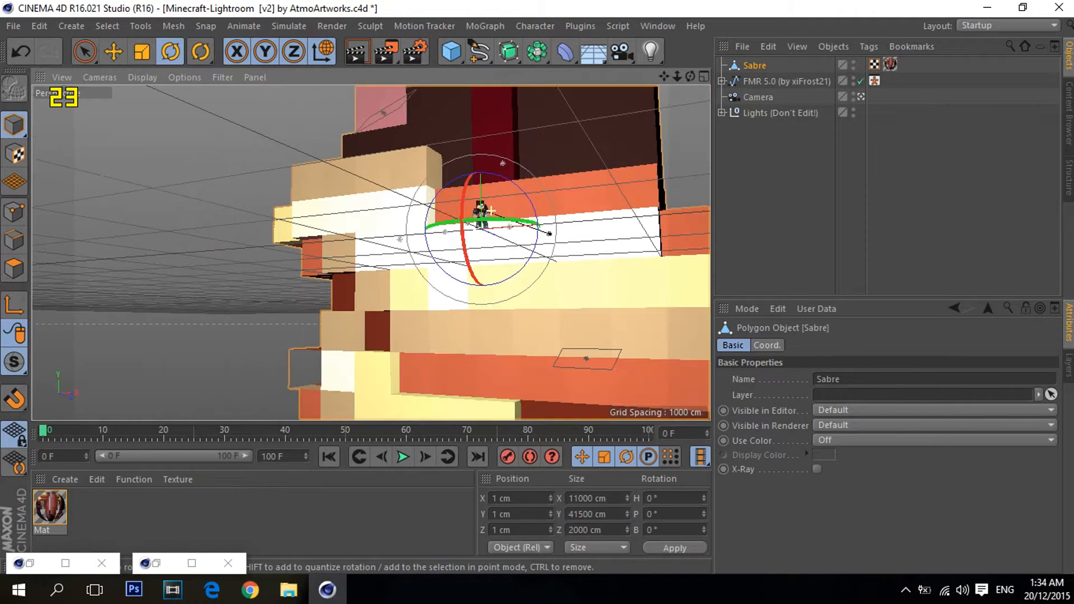
# Step: Scale the Sabre down uniformly to about 68 × 256.5 × 12.4 cm
pyautogui.moveTo(664, 77); pyautogui.dragTo(619, 215)
pyautogui.moveTo(690, 76)
pyautogui.mouseDown()
pyautogui.moveTo(703, 81)
pyautogui.moveTo(700, 130)
pyautogui.moveTo(697, 71)
pyautogui.mouseUp()
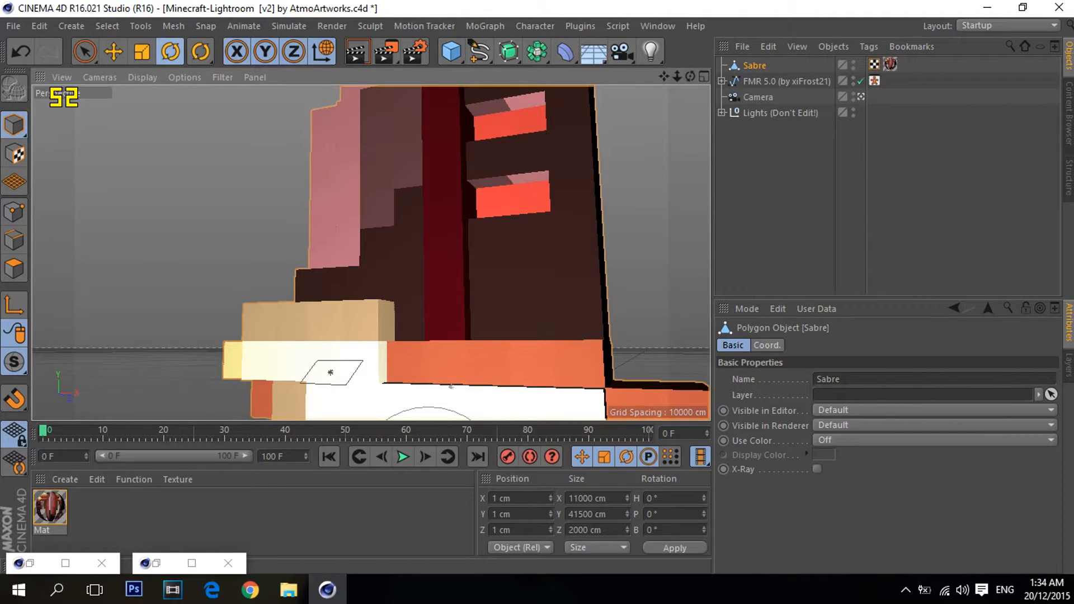
pyautogui.press('t')
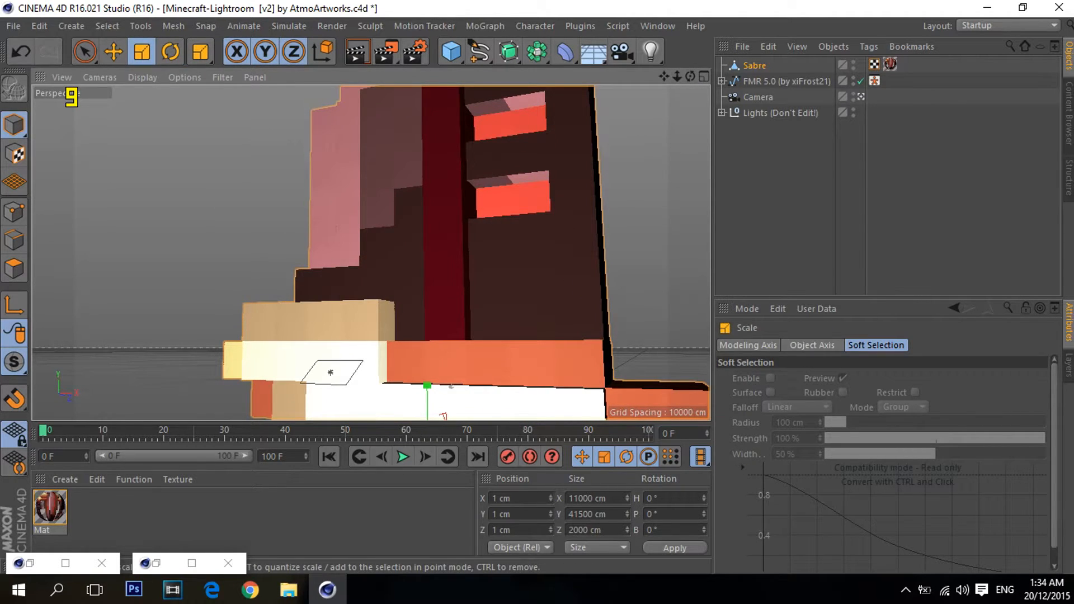
pyautogui.moveTo(451, 386); pyautogui.dragTo(324, 374)
pyautogui.keyDown('alt'); pyautogui.moveTo(370, 265); pyautogui.dragTo(396, 83, button='middle'); pyautogui.keyUp('alt')
pyautogui.scroll(5, 479, 325)
pyautogui.keyDown('alt'); pyautogui.moveTo(436, 280); pyautogui.dragTo(319, 370); pyautogui.keyUp('alt')
pyautogui.moveTo(391, 358); pyautogui.dragTo(333, 358)
pyautogui.scroll(5, 410, 224)
pyautogui.scroll(3, 410, 224)
pyautogui.moveTo(403, 342); pyautogui.dragTo(372, 342)
pyautogui.keyDown('alt'); pyautogui.moveTo(414, 313); pyautogui.dragTo(417, 230); pyautogui.keyUp('alt')
pyautogui.click(447, 278)
pyautogui.moveTo(447, 278); pyautogui.dragTo(441, 279)
pyautogui.rightClick(286, 163)
pyautogui.click(305, 176)
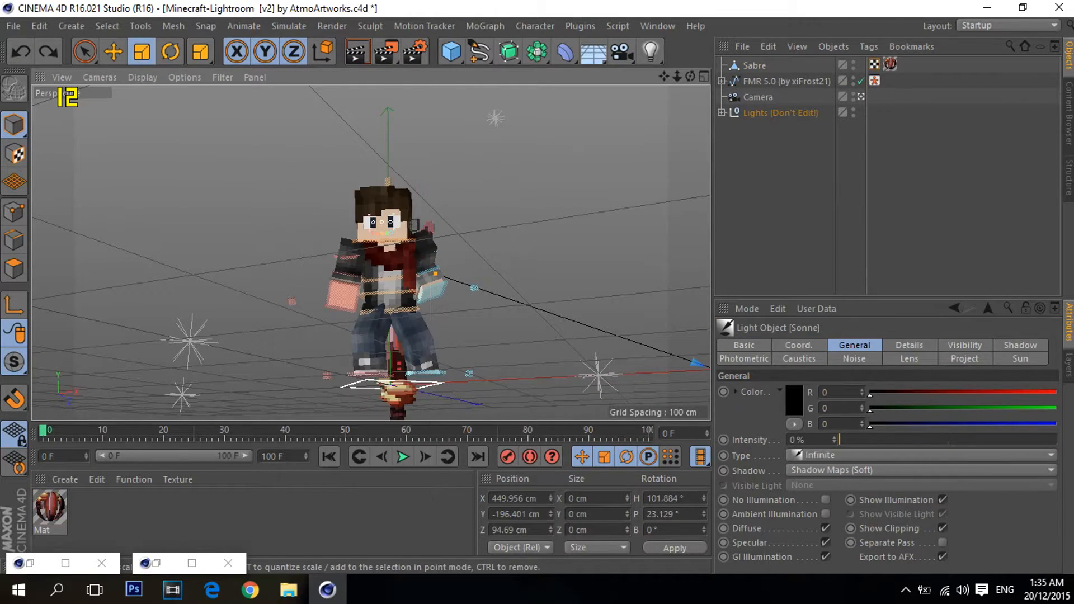
pyautogui.moveTo(370, 252); pyautogui.dragTo(334, 252)
pyautogui.rightClick(495, 173)
pyautogui.click(513, 187)
pyautogui.rightClick(514, 186)
pyautogui.click(531, 201)
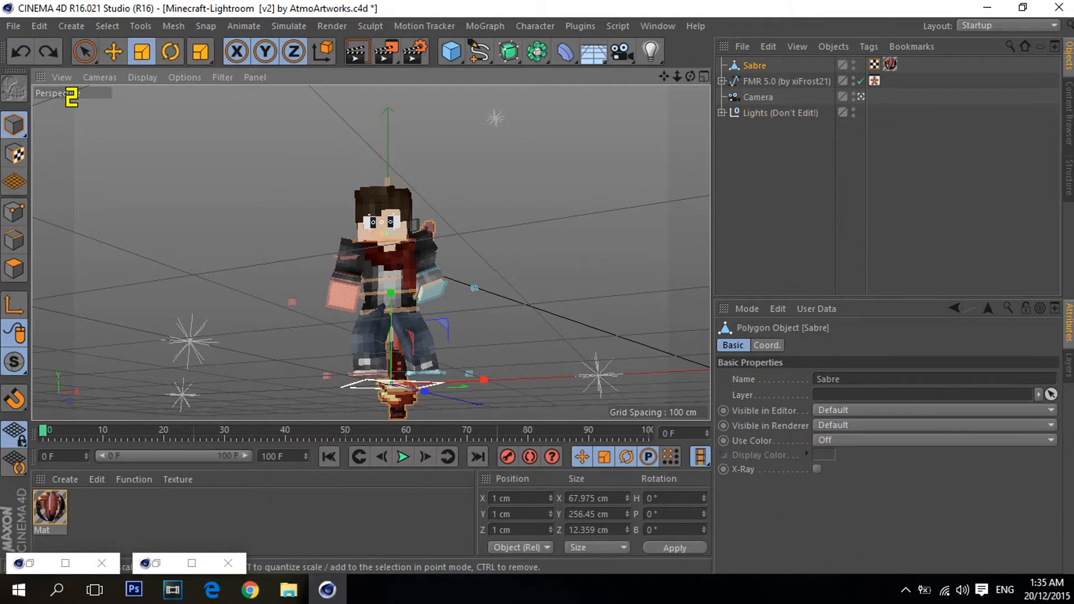
# Step: Scale the Sabre down to about 35.8 × 135.2 × 6.5 cm and move it beside the right hand, at about Y 137.1, Z -155.1 cm
pyautogui.moveTo(530, 201); pyautogui.dragTo(433, 272)
pyautogui.moveTo(504, 224); pyautogui.dragTo(451, 223)
pyautogui.click(114, 52)
pyautogui.moveTo(395, 262); pyautogui.dragTo(396, 150)
pyautogui.moveTo(437, 209); pyautogui.dragTo(343, 263)
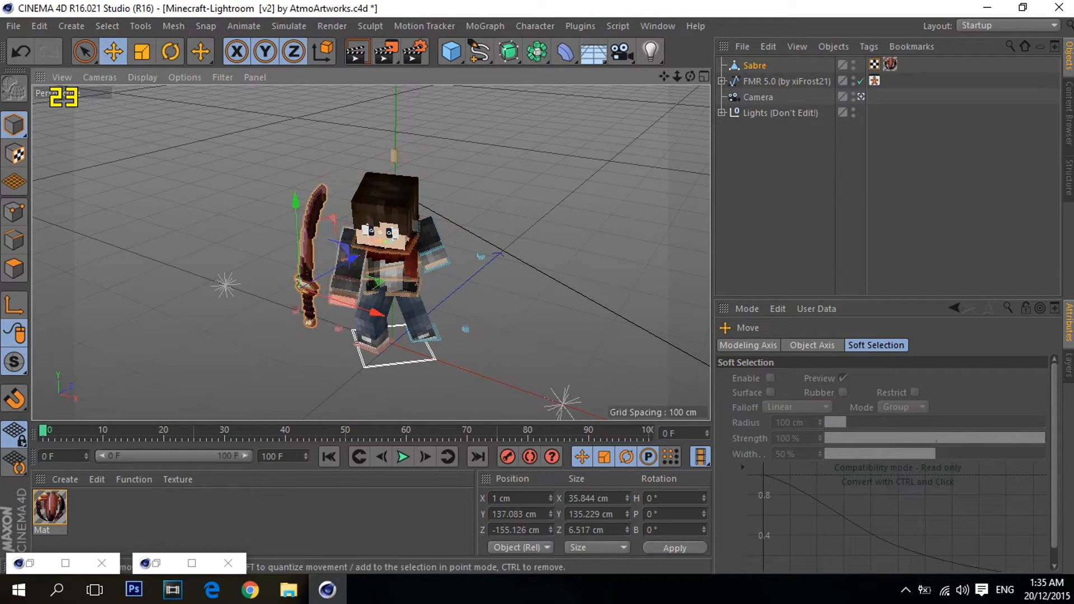
# Step: Rotate the Sabre to about H 66°, P -42°, B -105° so its blade points away from the character
pyautogui.click(170, 51)
pyautogui.moveTo(291, 317); pyautogui.dragTo(369, 302)
pyautogui.moveTo(335, 268); pyautogui.dragTo(285, 235)
pyautogui.moveTo(318, 315); pyautogui.dragTo(280, 317)
pyautogui.moveTo(335, 271); pyautogui.dragTo(537, 251)
pyautogui.moveTo(439, 195); pyautogui.dragTo(424, 233)
pyautogui.keyDown('alt'); pyautogui.moveTo(423, 234); pyautogui.dragTo(268, 252); pyautogui.keyUp('alt')
pyautogui.moveTo(376, 308); pyautogui.dragTo(382, 314)
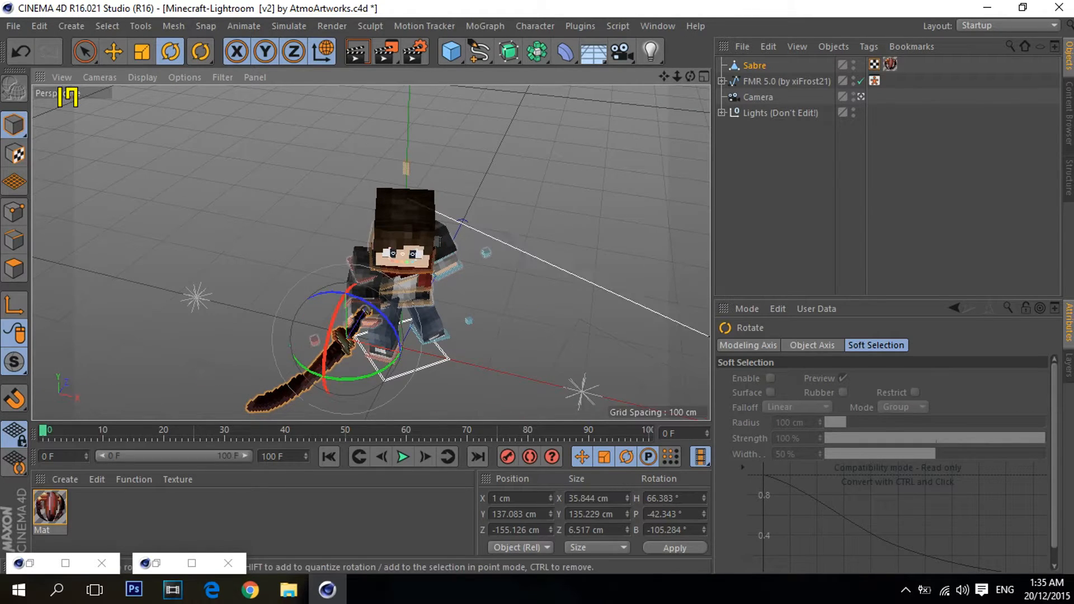
# Step: Move the Sabre to the character's blue-marked hand, at about X 56.7 cm, Y 121.8 cm, Z -6.3 cm
pyautogui.scroll(5, 678, 110)
pyautogui.keyDown('alt'); pyautogui.moveTo(615, 185); pyautogui.dragTo(598, 124); pyautogui.keyUp('alt')
pyautogui.scroll(-3, 599, 124)
pyautogui.scroll(-2, 598, 124)
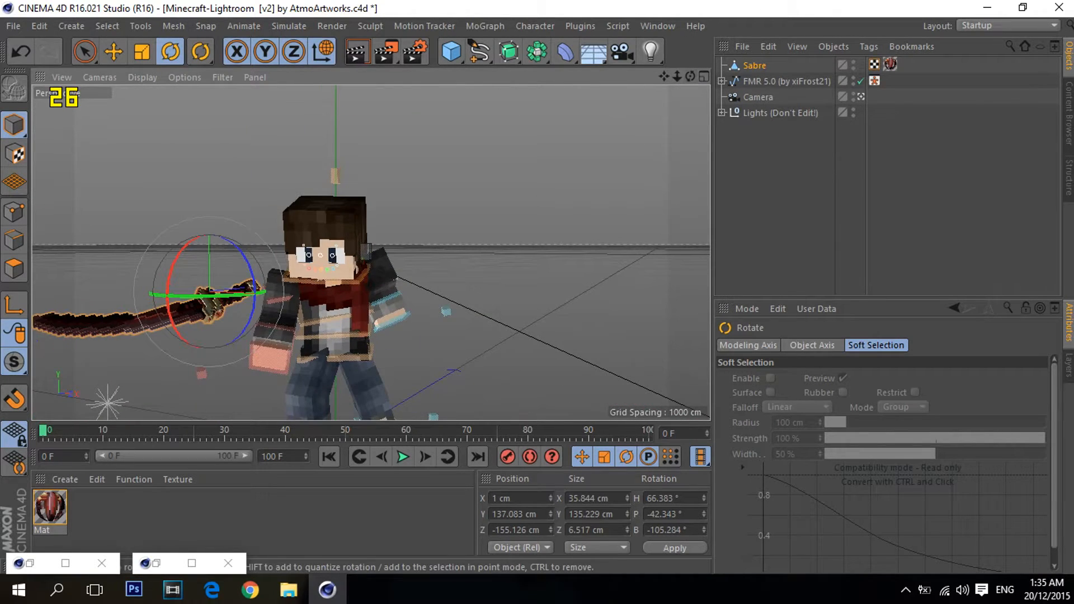
pyautogui.click(114, 53)
pyautogui.moveTo(123, 316); pyautogui.dragTo(337, 359)
pyautogui.moveTo(691, 76); pyautogui.dragTo(520, 120)
pyautogui.moveTo(379, 351); pyautogui.dragTo(400, 366)
pyautogui.moveTo(348, 329); pyautogui.dragTo(351, 311)
pyautogui.moveTo(690, 76); pyautogui.dragTo(839, 84)
pyautogui.scroll(5, 335, 291)
pyautogui.moveTo(393, 329); pyautogui.dragTo(457, 330)
pyautogui.moveTo(690, 76); pyautogui.dragTo(692, 185)
pyautogui.moveTo(456, 361); pyautogui.dragTo(486, 329)
# Step: Refine the Sabre's rotation to about H 98.7°, P -47.5°, B -112.4° to align its handle with the hand
pyautogui.click(171, 51)
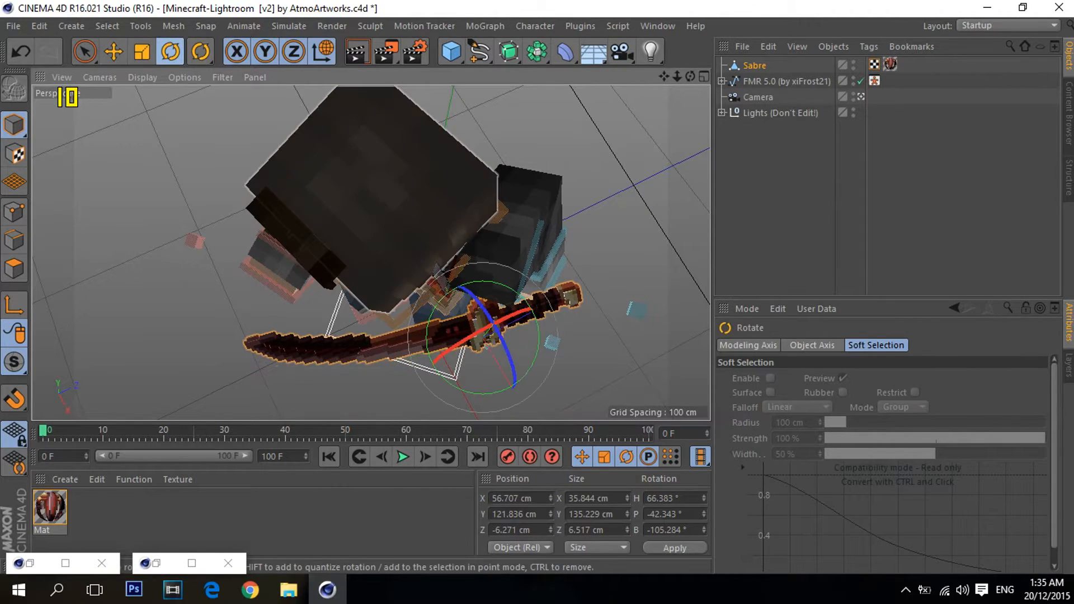
pyautogui.moveTo(446, 381); pyautogui.dragTo(466, 390)
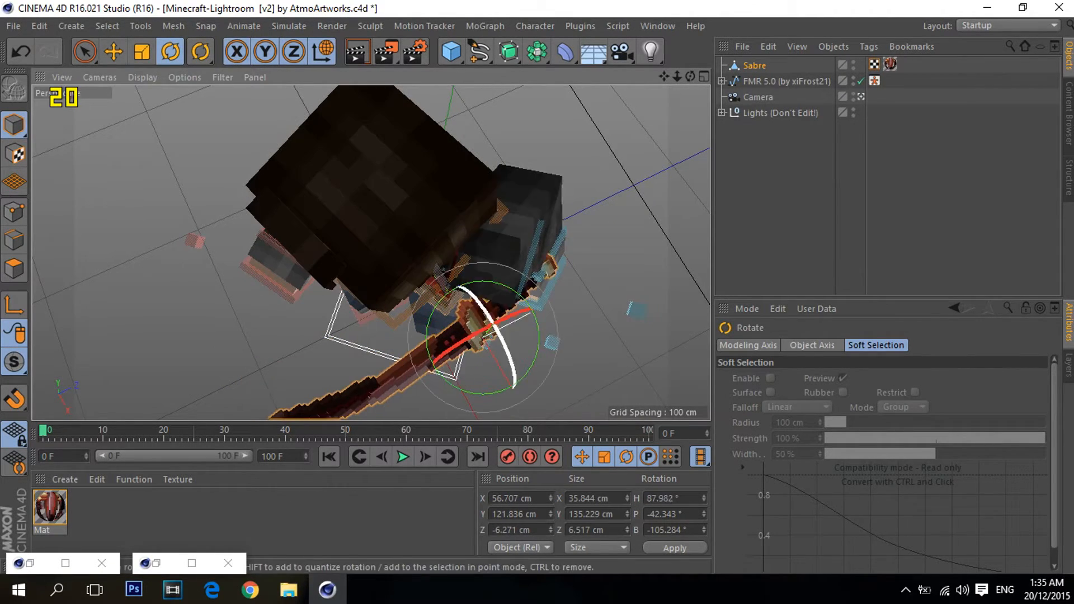
pyautogui.moveTo(691, 77); pyautogui.dragTo(692, 4)
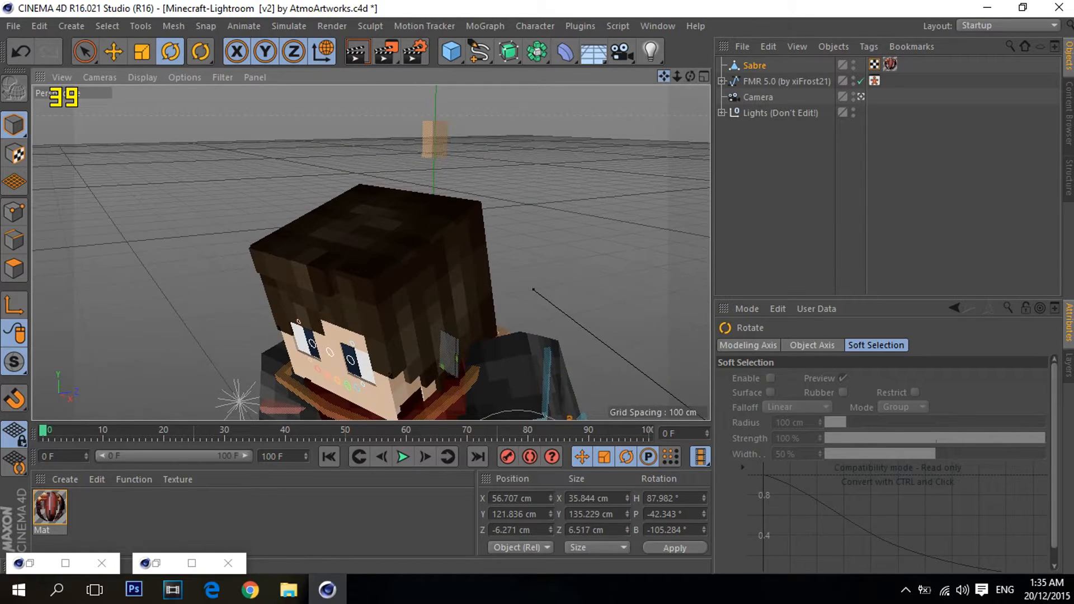
pyautogui.moveTo(665, 76); pyautogui.dragTo(629, 2)
pyautogui.moveTo(454, 192)
pyautogui.mouseDown()
pyautogui.moveTo(477, 159)
pyautogui.moveTo(458, 175)
pyautogui.mouseUp()
pyautogui.click(113, 51)
pyautogui.click(170, 51)
pyautogui.moveTo(474, 267); pyautogui.dragTo(505, 268)
pyautogui.click(113, 51)
pyautogui.click(170, 51)
pyautogui.moveTo(473, 227); pyautogui.dragTo(463, 248)
# Step: Nudge the Sabre so its handle sits in the character's blue-marked hand, and deselect it
pyautogui.click(113, 51)
pyautogui.moveTo(492, 197); pyautogui.dragTo(494, 206)
pyautogui.moveTo(691, 76); pyautogui.dragTo(616, 81)
pyautogui.moveTo(242, 221); pyautogui.dragTo(269, 250)
pyautogui.moveTo(690, 77)
pyautogui.mouseDown()
pyautogui.moveTo(671, 78)
pyautogui.moveTo(739, 78)
pyautogui.moveTo(674, 78)
pyautogui.moveTo(711, 77)
pyautogui.mouseUp()
pyautogui.click(756, 179)
# Step: Shift the Sabre slightly to about X 56.9 cm, Y 109.7 cm, Z 4.9 cm across the character's waist
pyautogui.scroll(5, 443, 350)
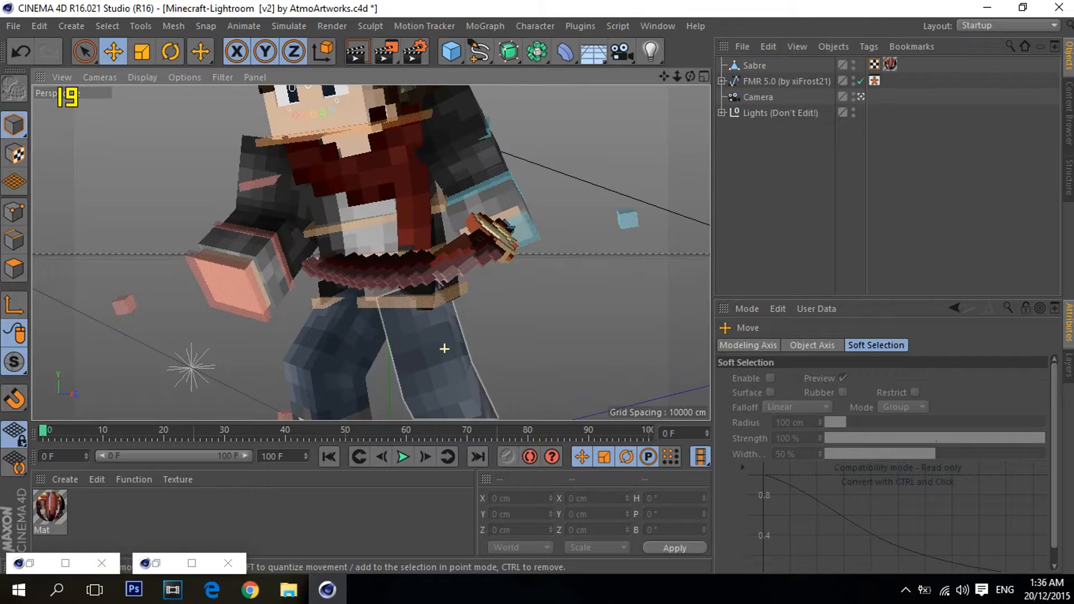
pyautogui.scroll(-4, 508, 207)
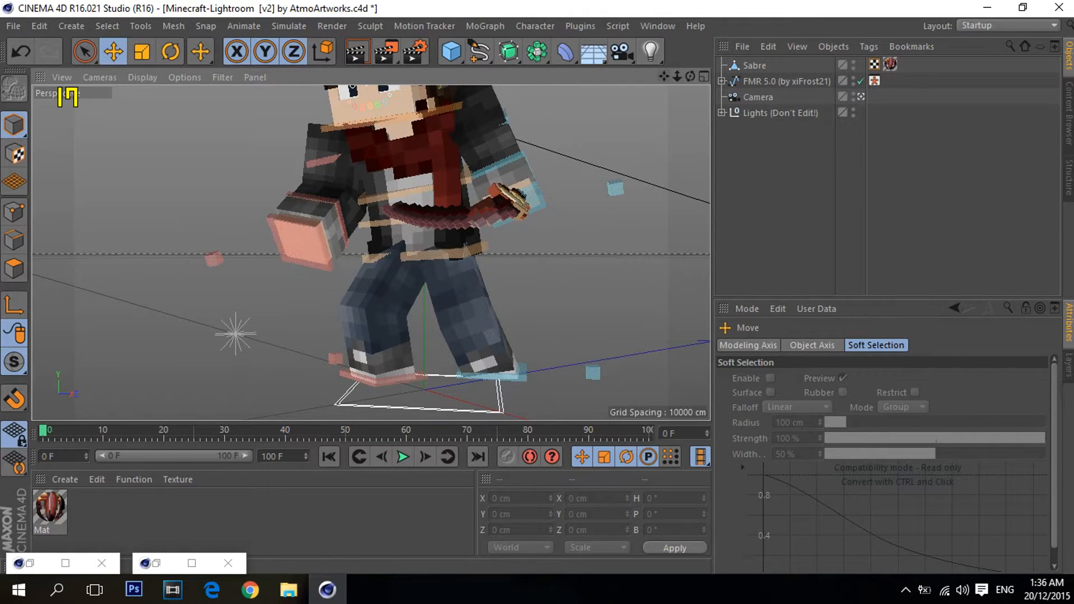
pyautogui.moveTo(665, 76); pyautogui.dragTo(662, 169)
pyautogui.moveTo(690, 76); pyautogui.dragTo(927, 51)
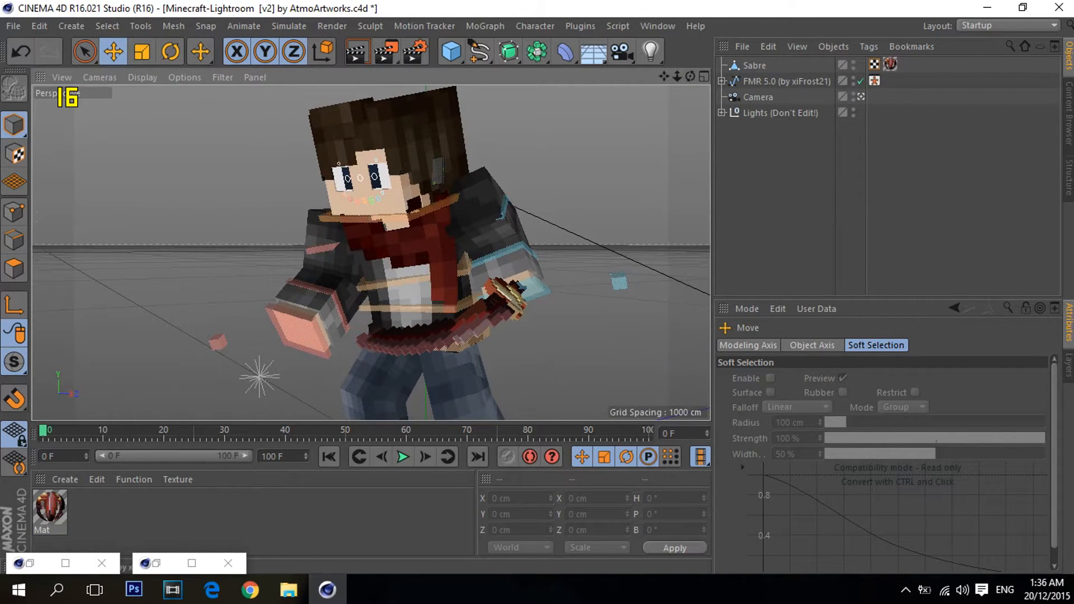
pyautogui.click(459, 339)
pyautogui.moveTo(459, 340); pyautogui.dragTo(448, 338)
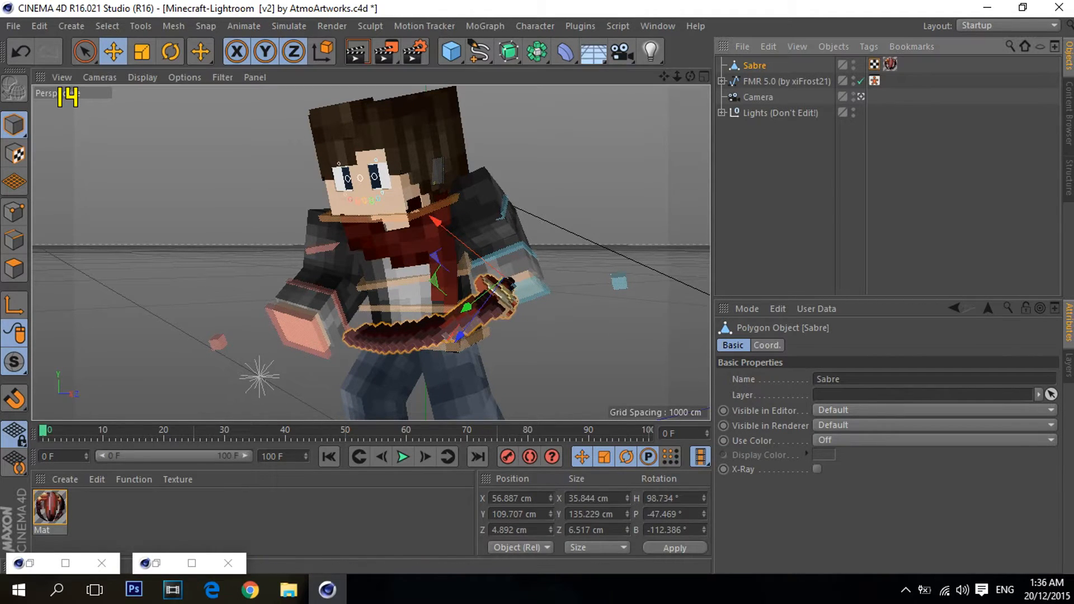
pyautogui.click(794, 174)
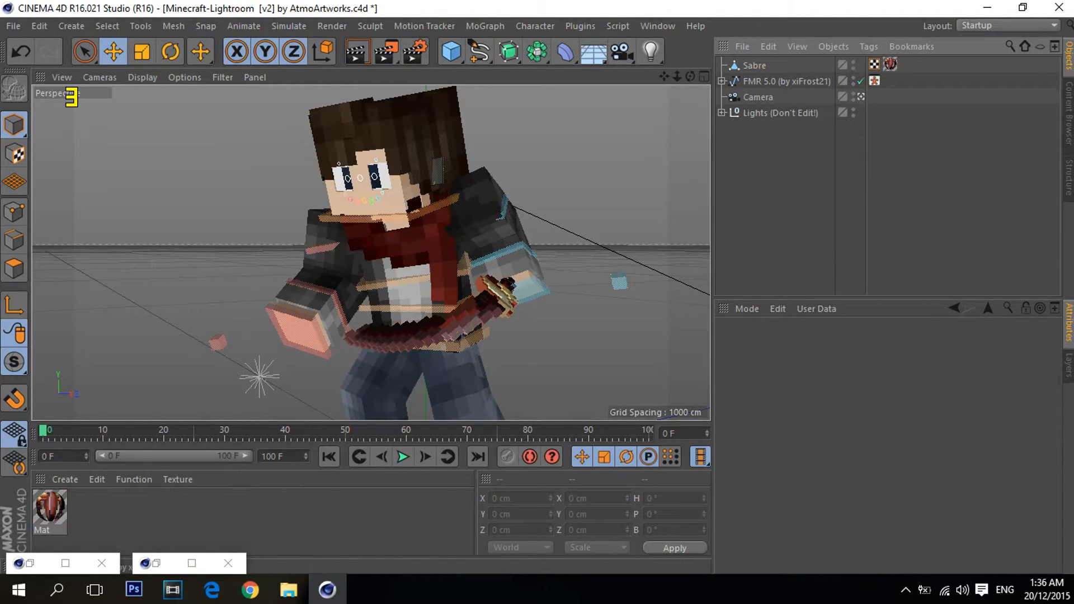
# Step: Delete the Sabre object from the scene
pyautogui.click(754, 66)
pyautogui.press('Delete')
pyautogui.moveTo(690, 77); pyautogui.dragTo(749, 59)
pyautogui.moveTo(664, 77)
pyautogui.mouseDown()
pyautogui.moveTo(672, 95)
pyautogui.moveTo(665, 77)
pyautogui.moveTo(713, 76)
pyautogui.moveTo(676, 71)
pyautogui.moveTo(654, 87)
pyautogui.moveTo(699, 77)
pyautogui.moveTo(648, 78)
pyautogui.moveTo(674, 77)
pyautogui.mouseUp()
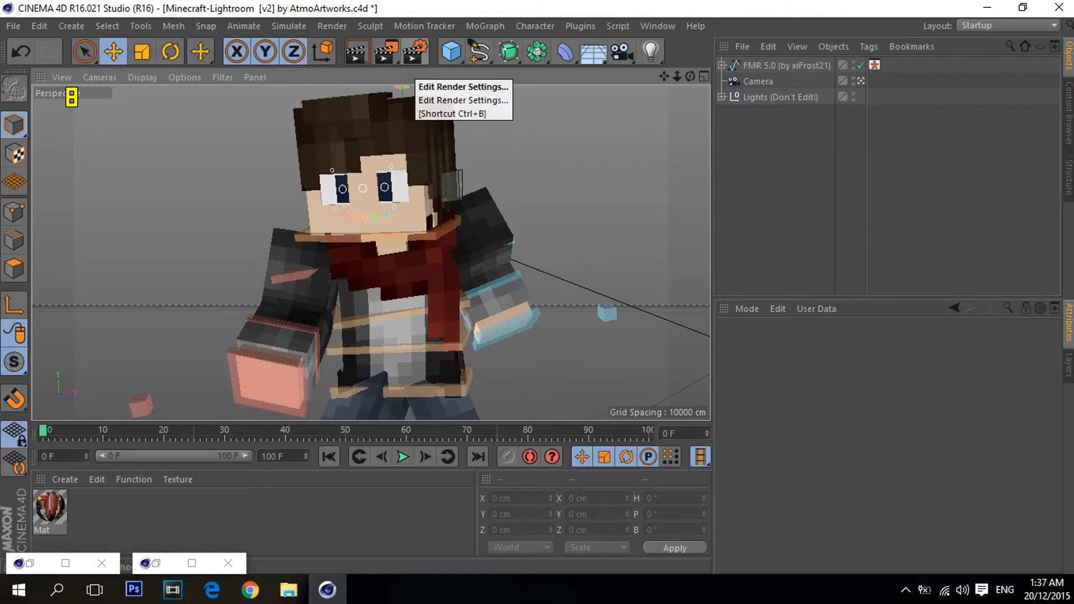
pyautogui.click(414, 56)
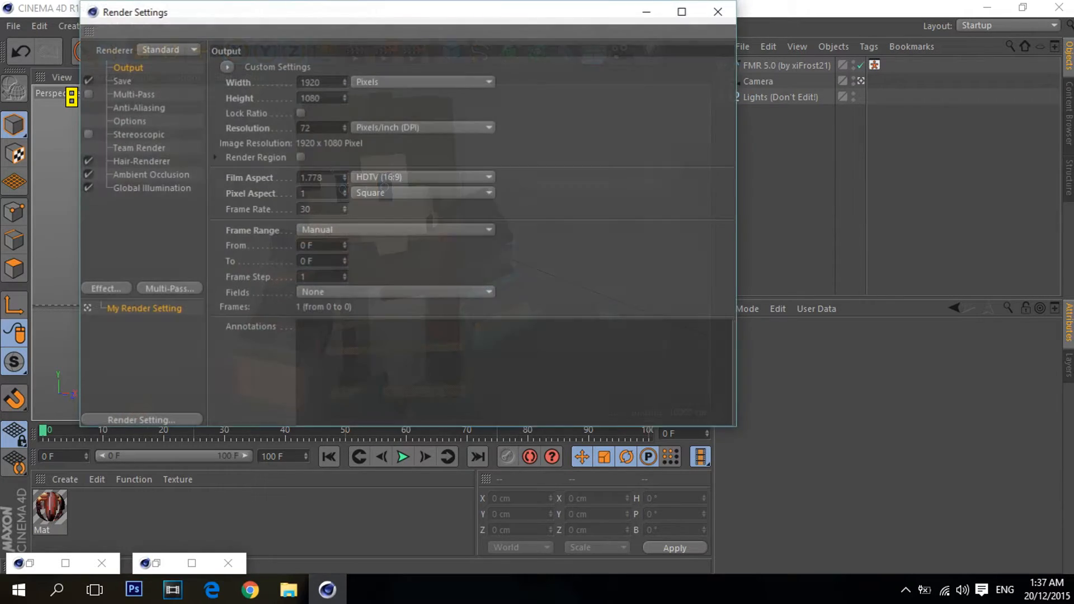
pyautogui.moveTo(393, 11); pyautogui.dragTo(759, 48)
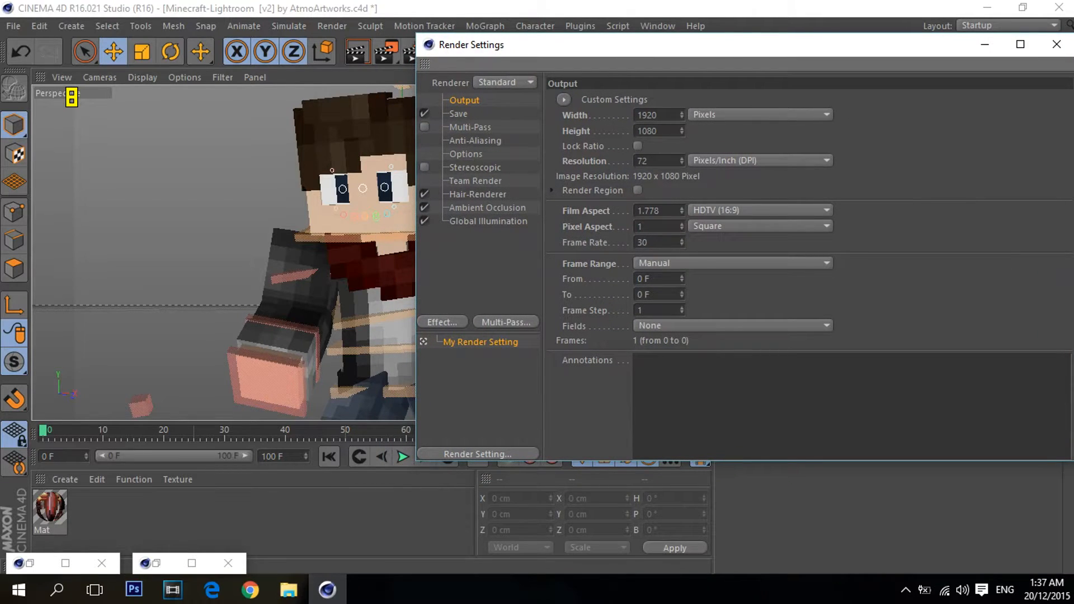
pyautogui.click(1057, 44)
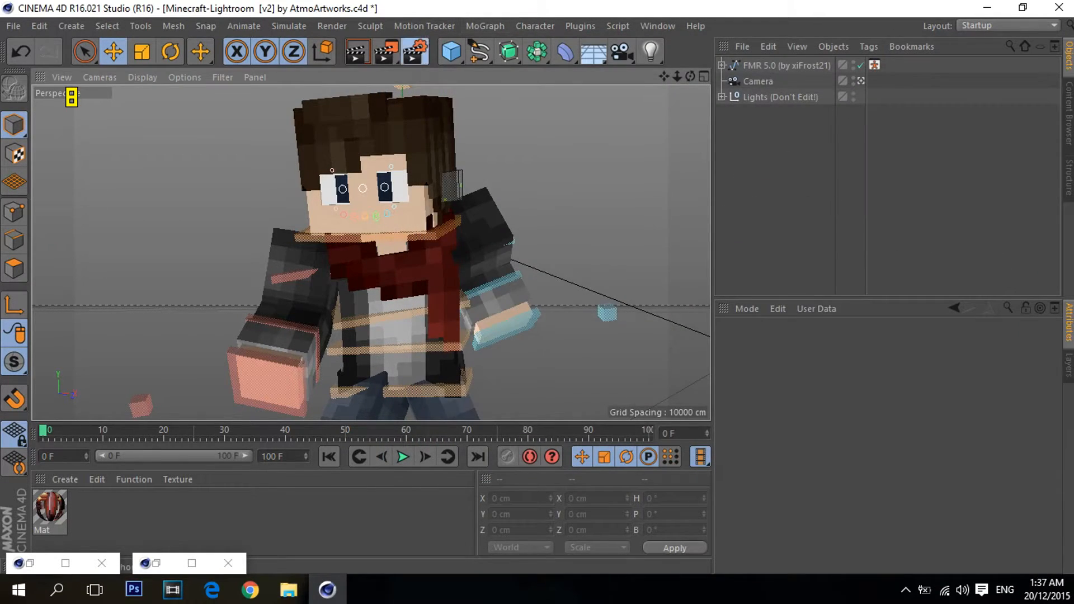
# Step: Open the render settings and choose HDTV (16:9) as the output's film aspect
pyautogui.click(414, 52)
pyautogui.moveTo(568, 47)
pyautogui.mouseDown()
pyautogui.moveTo(577, 65)
pyautogui.moveTo(553, 60)
pyautogui.mouseUp()
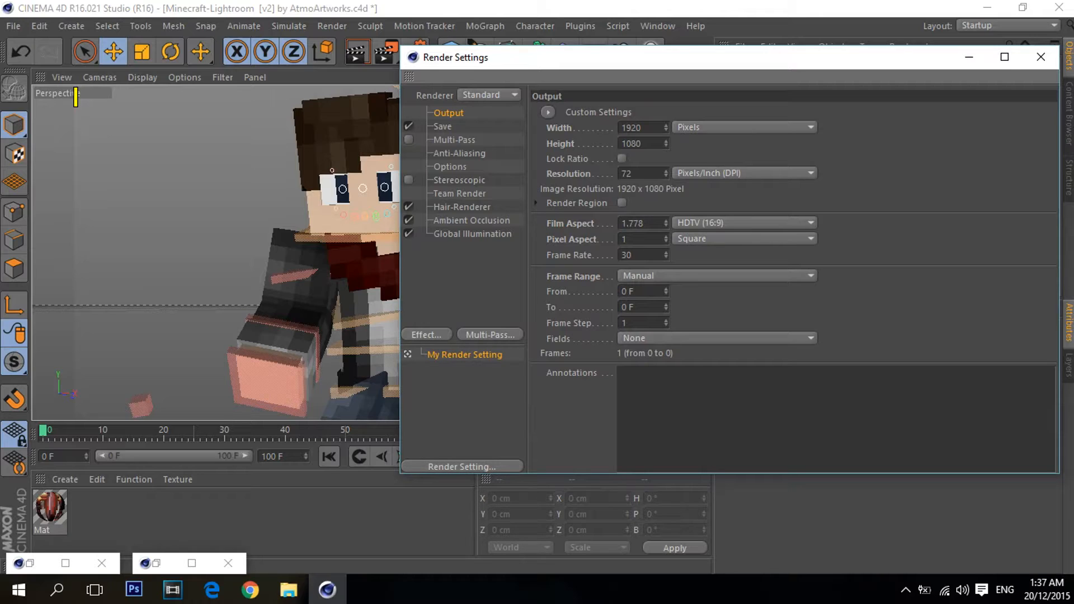
pyautogui.click(745, 223)
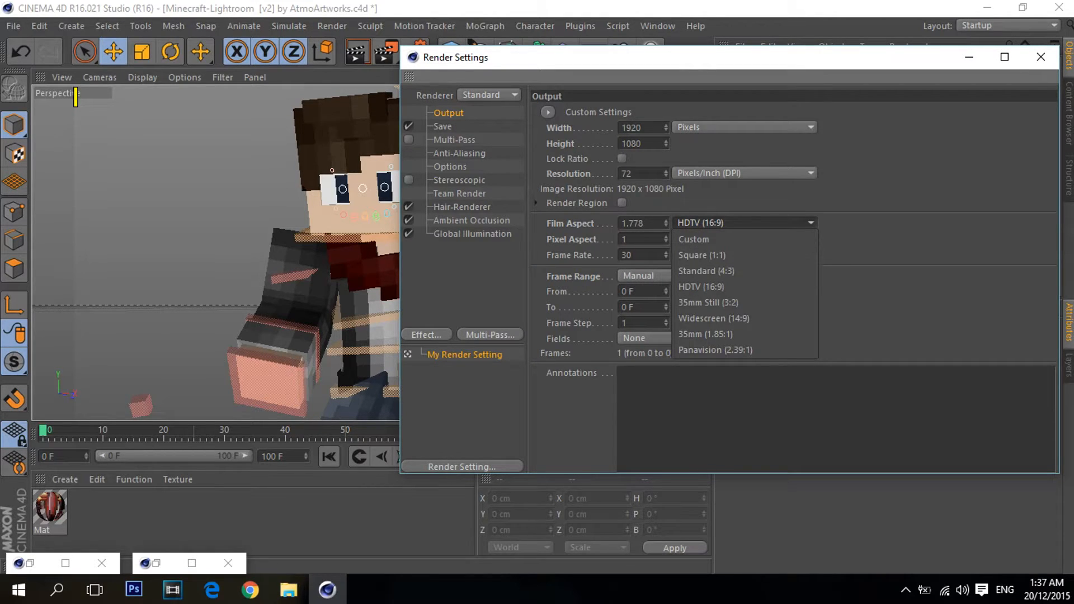
pyautogui.click(702, 287)
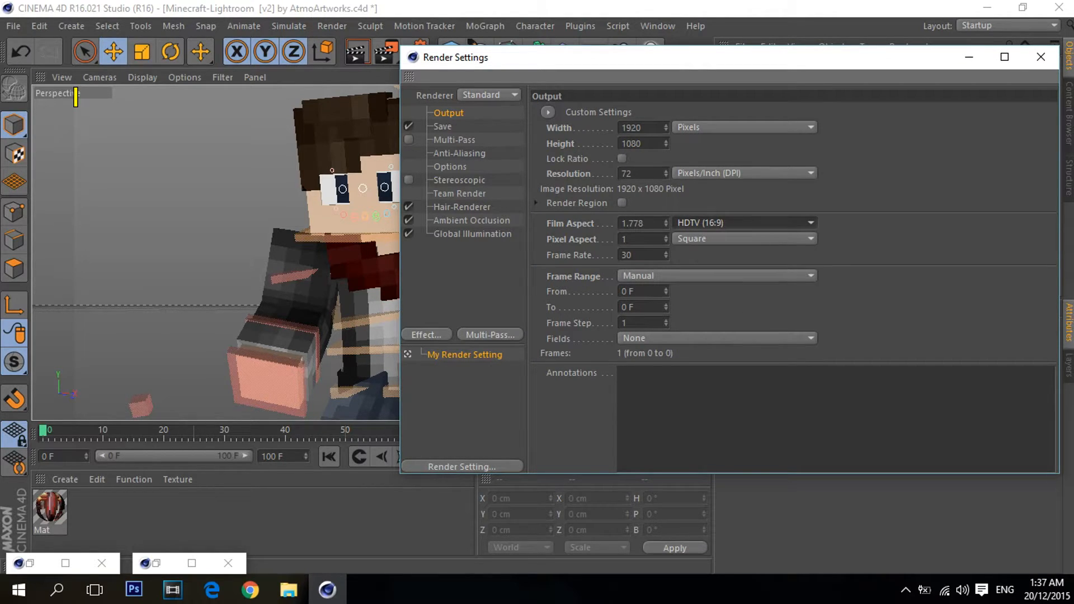
# Step: Browse for the render's save location and open the Graphics Ss folder on the Desktop
pyautogui.click(442, 126)
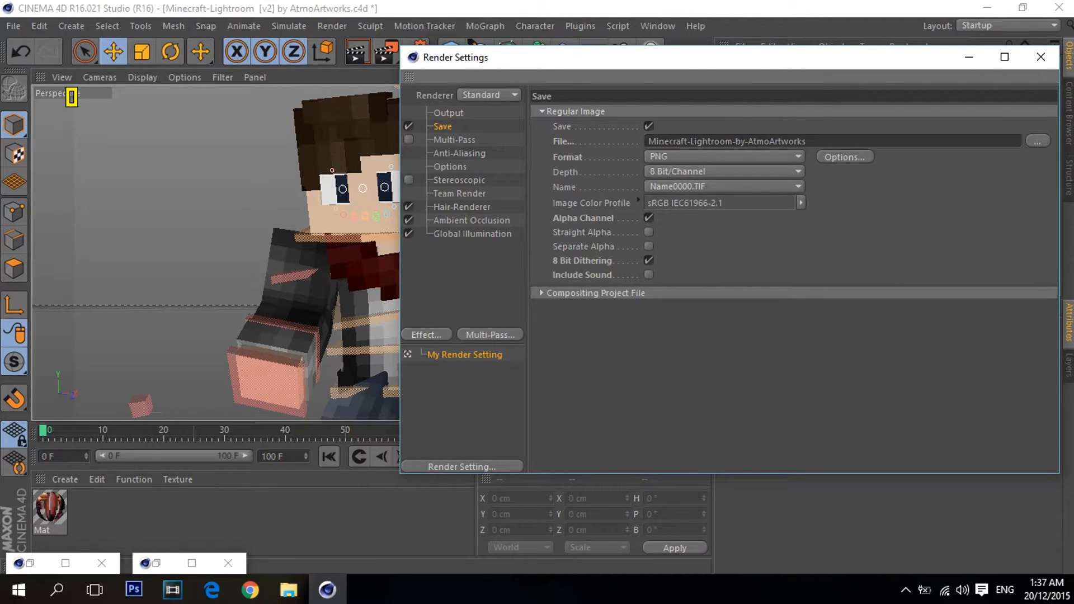
pyautogui.click(1038, 141)
pyautogui.click(465, 181)
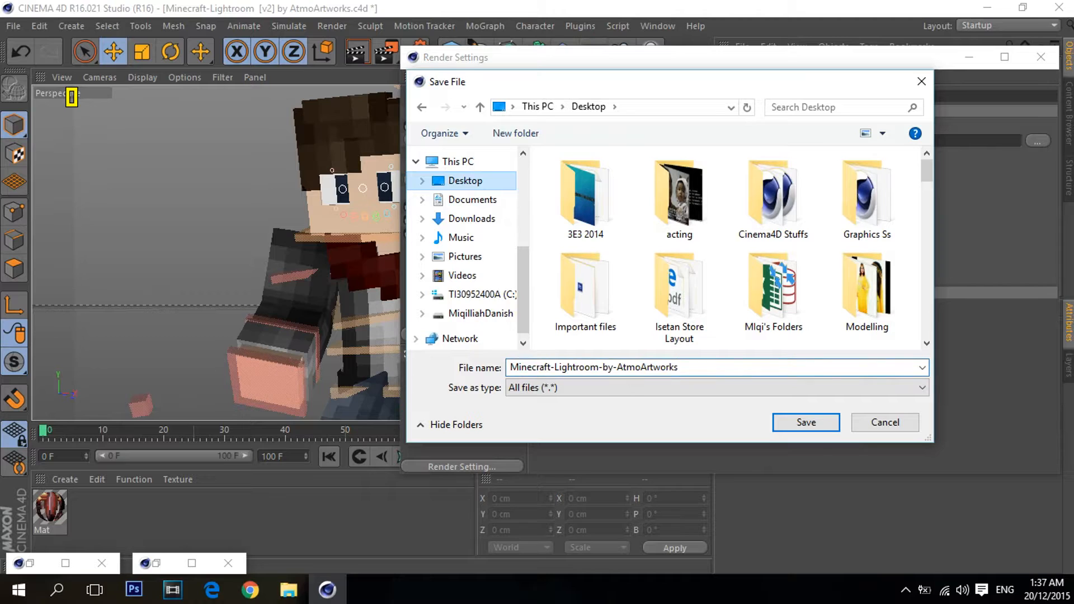
pyautogui.scroll(-6, 728, 246)
pyautogui.scroll(1, 727, 246)
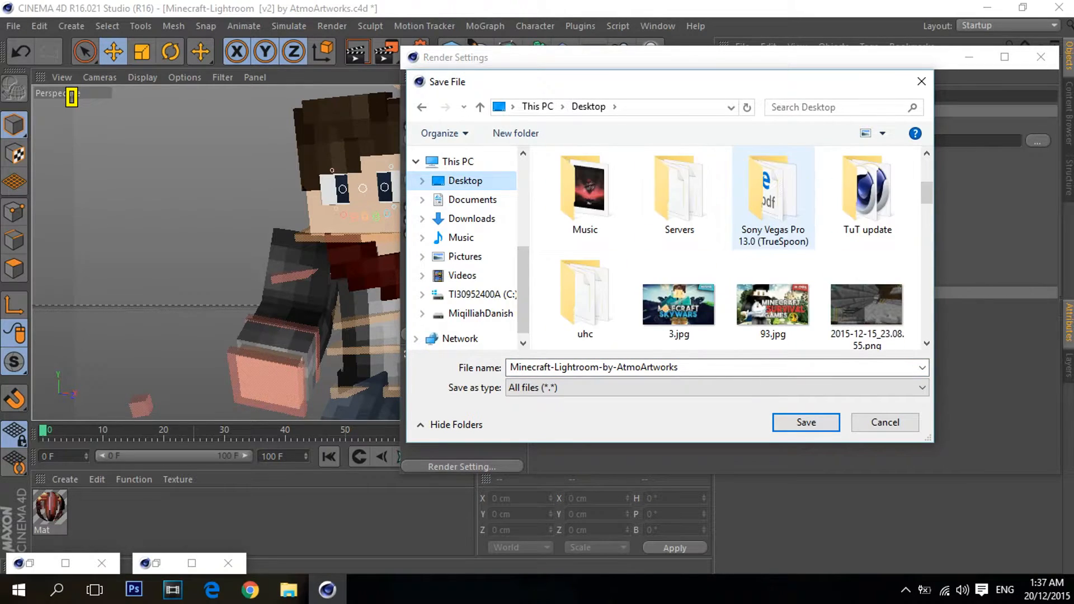
pyautogui.scroll(3, 773, 223)
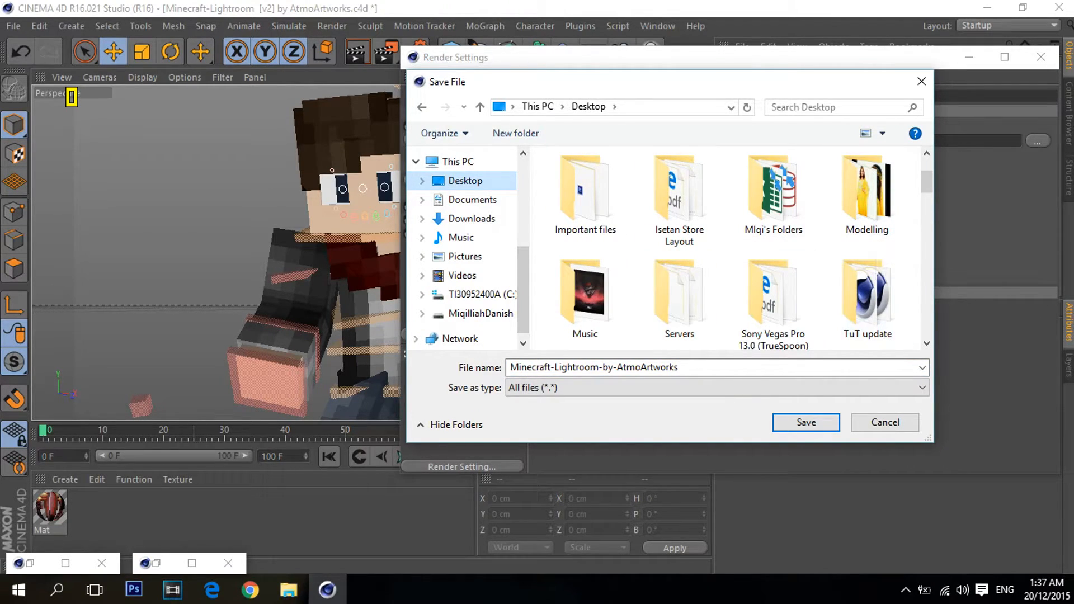
pyautogui.click(716, 368)
pyautogui.write('gra')
pyautogui.click(716, 383)
pyautogui.press('Return')
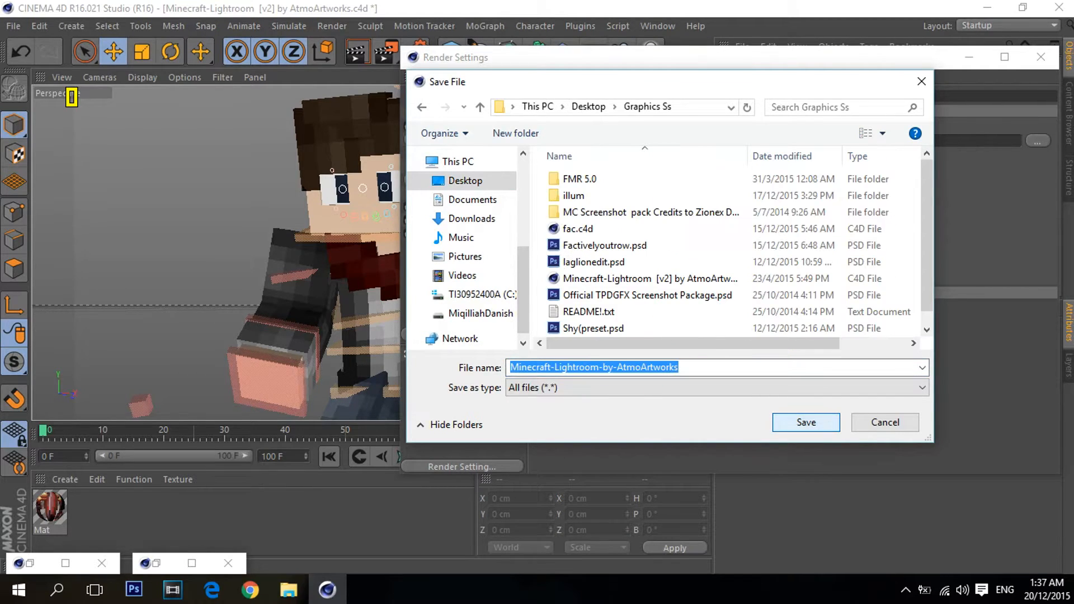
# Step: Name the render output file Factive and confirm the save location
pyautogui.scroll(-1, 727, 252)
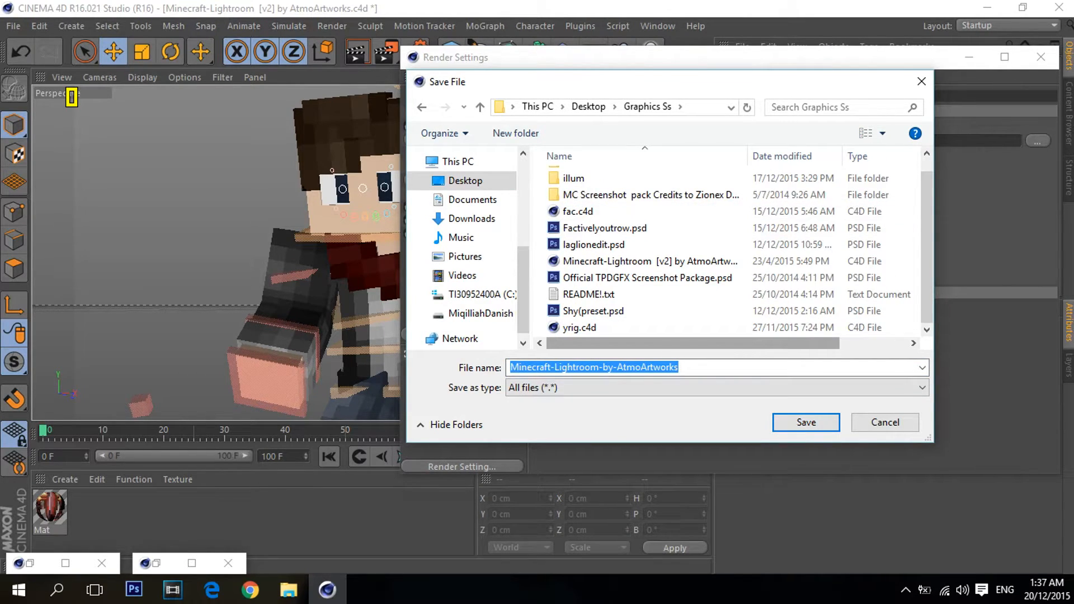
pyautogui.write('F')
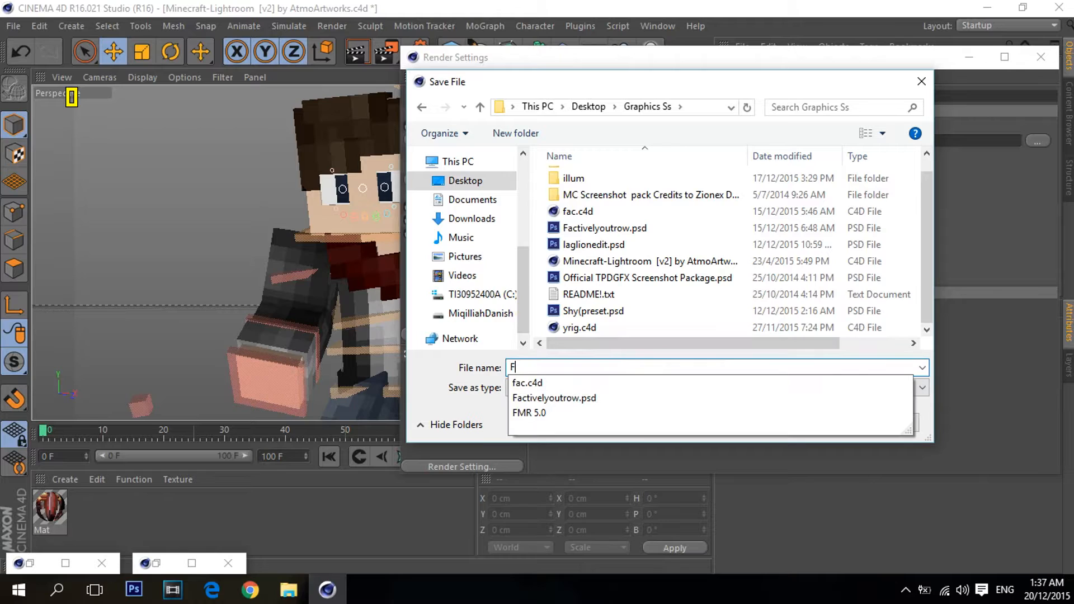
pyautogui.write('active')
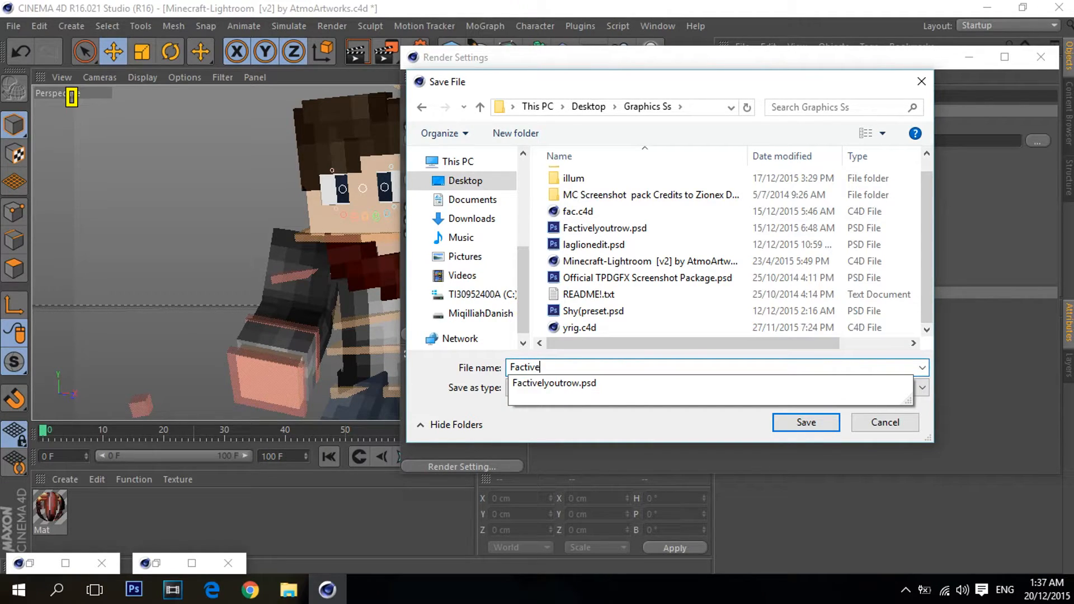
pyautogui.press('Escape')
pyautogui.press('Return')
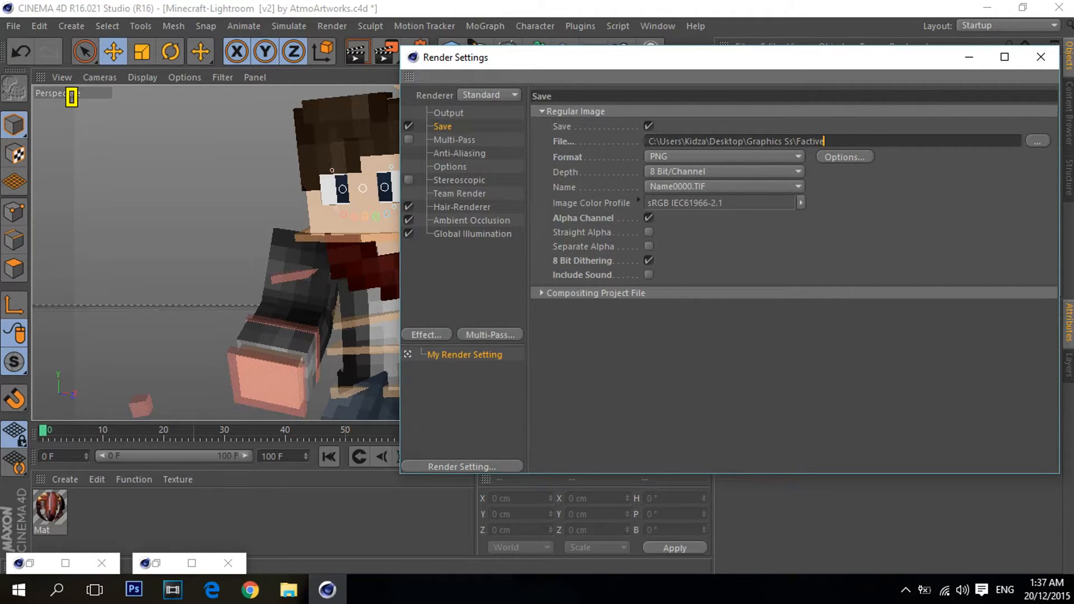
# Step: Set the saved image's format to PNG and its depth to 16 Bit/Channel
pyautogui.click(725, 157)
pyautogui.click(694, 168)
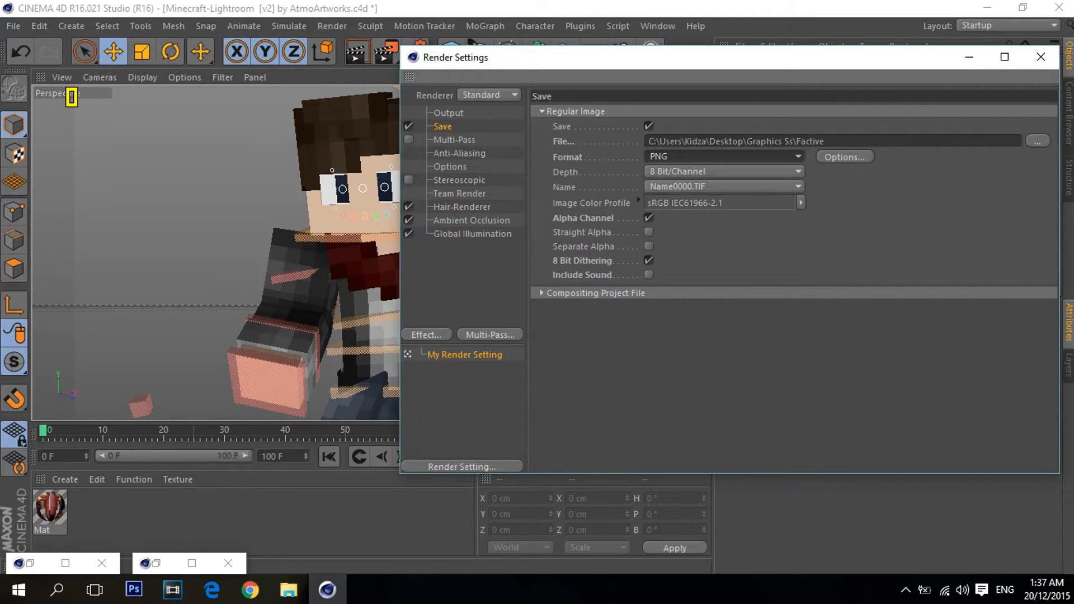
pyautogui.click(725, 171)
pyautogui.click(694, 202)
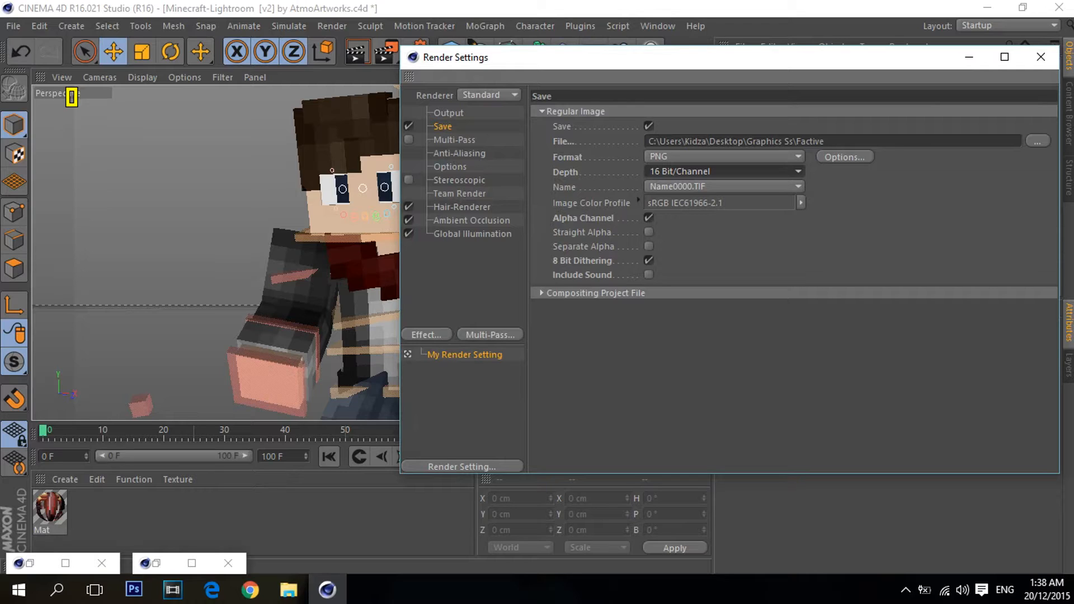
# Step: Set the anti-aliasing minimum level to 4x4 and the maximum level to 8x8
pyautogui.click(454, 140)
pyautogui.click(459, 153)
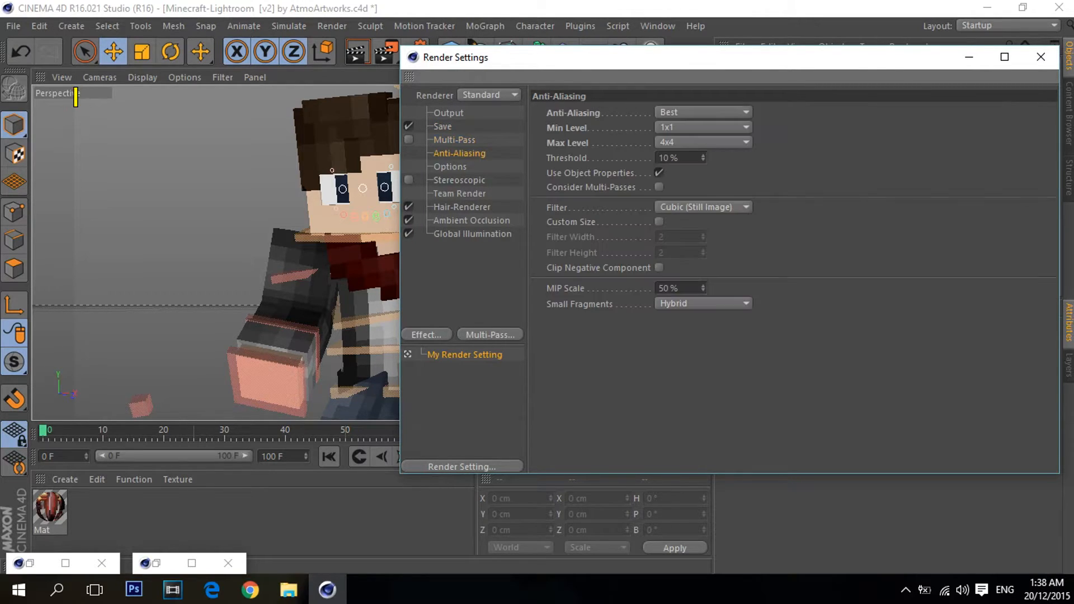
pyautogui.click(670, 160)
pyautogui.click(704, 127)
pyautogui.click(668, 175)
pyautogui.click(704, 142)
pyautogui.click(669, 206)
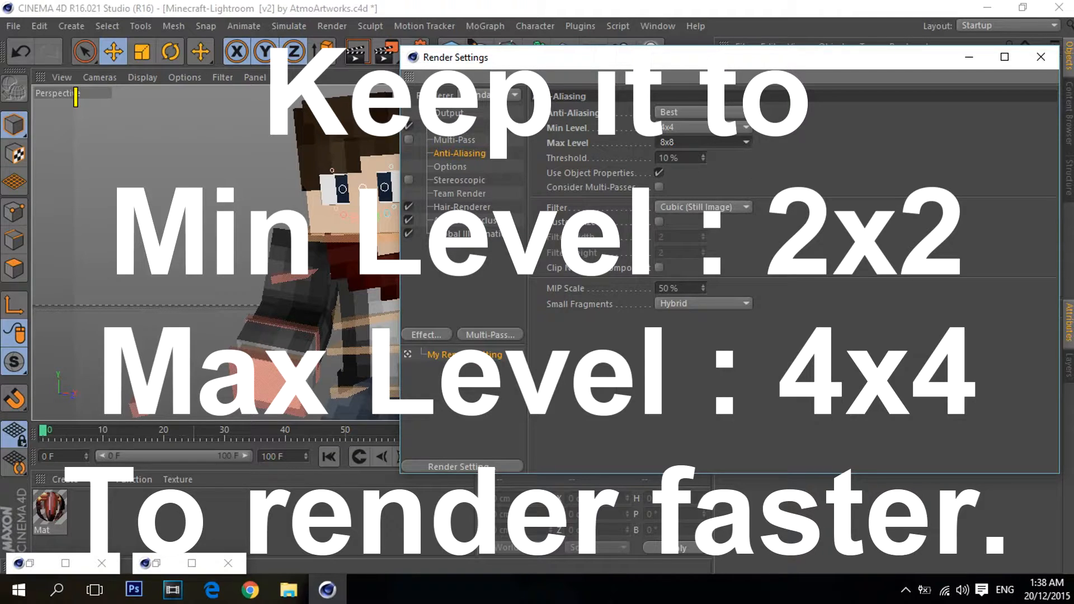
# Step: Save the current render configuration as a preset named My Render Settings
pyautogui.press('Down')
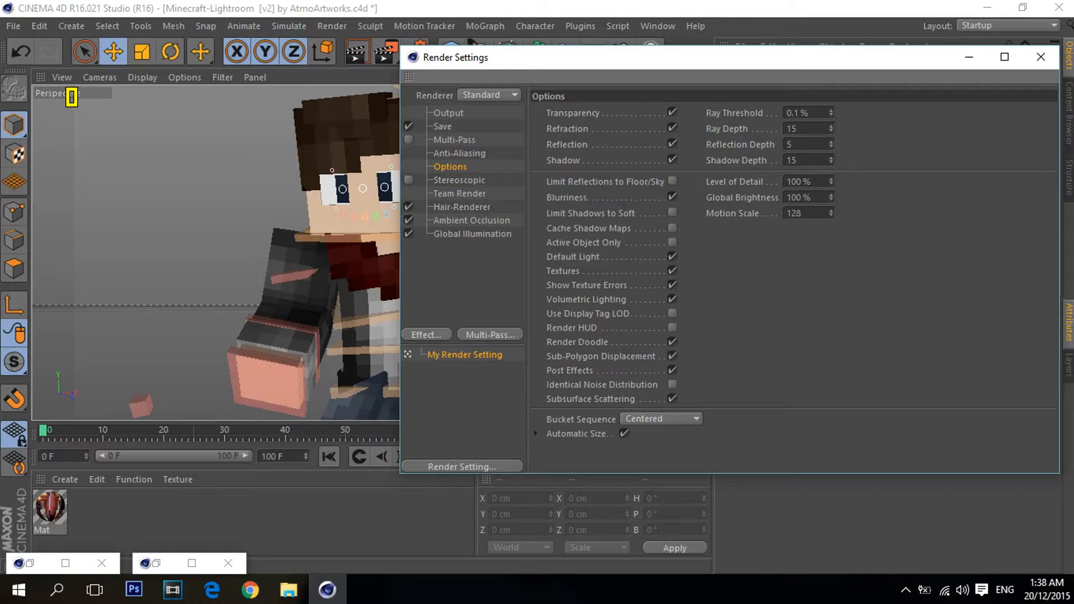
pyautogui.rightClick(526, 365)
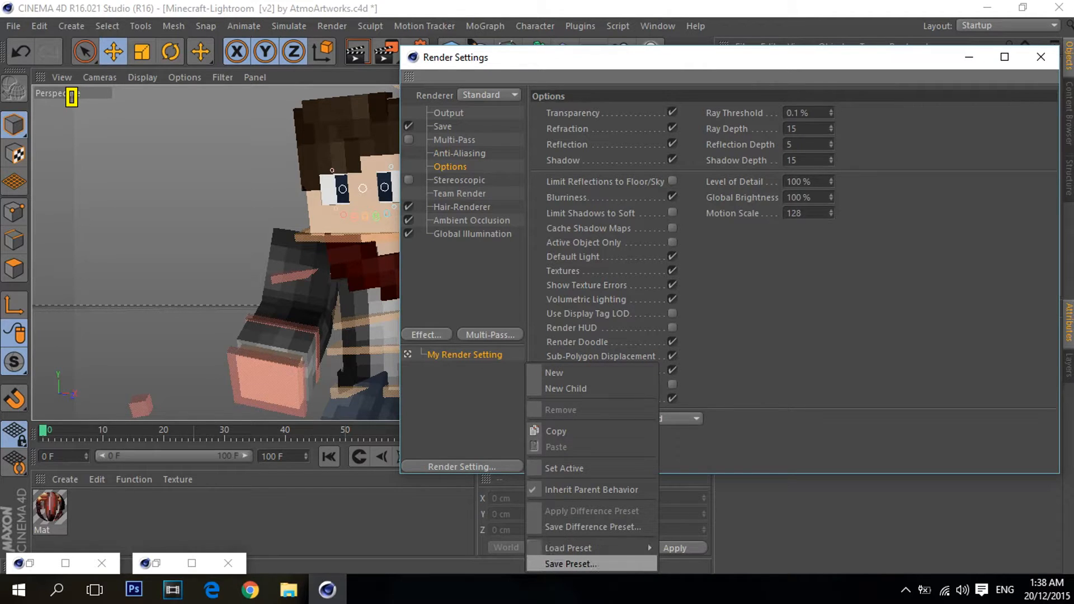
pyautogui.click(571, 564)
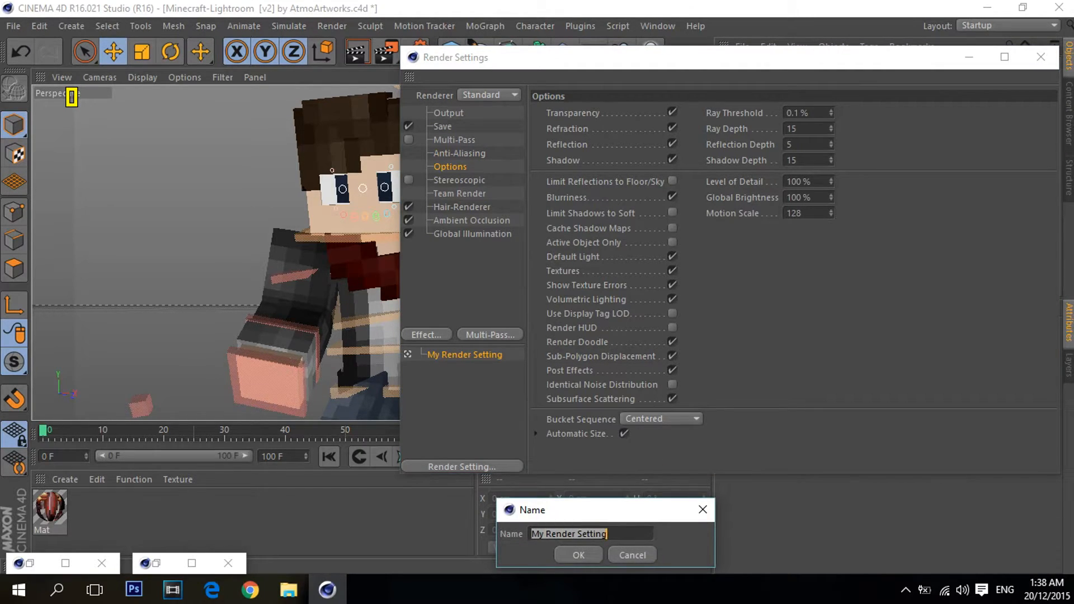
pyautogui.write('My Rende')
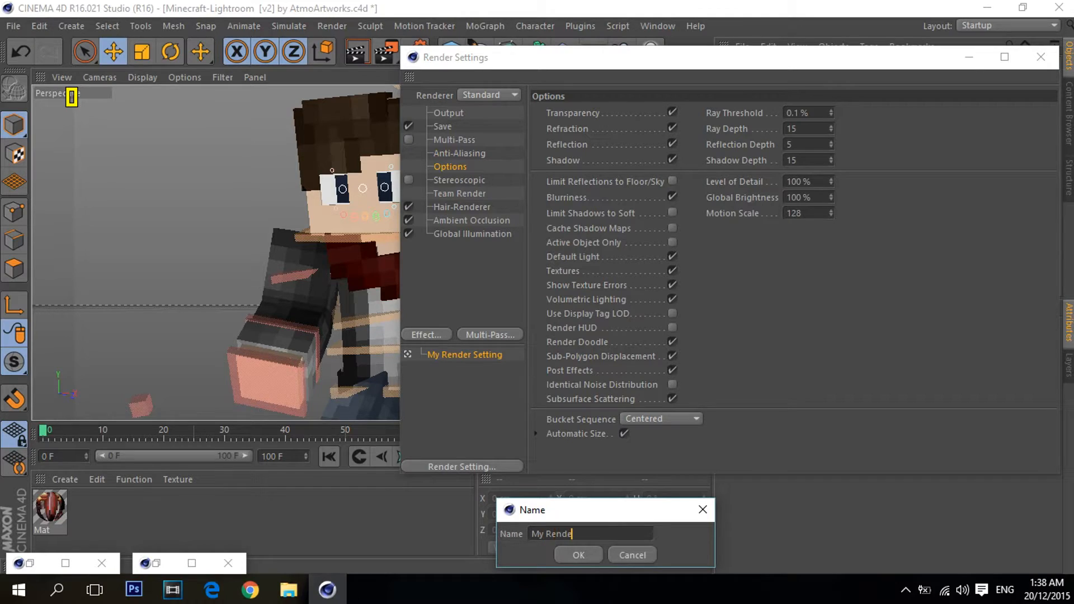
pyautogui.write('r Settings')
pyautogui.press('Return')
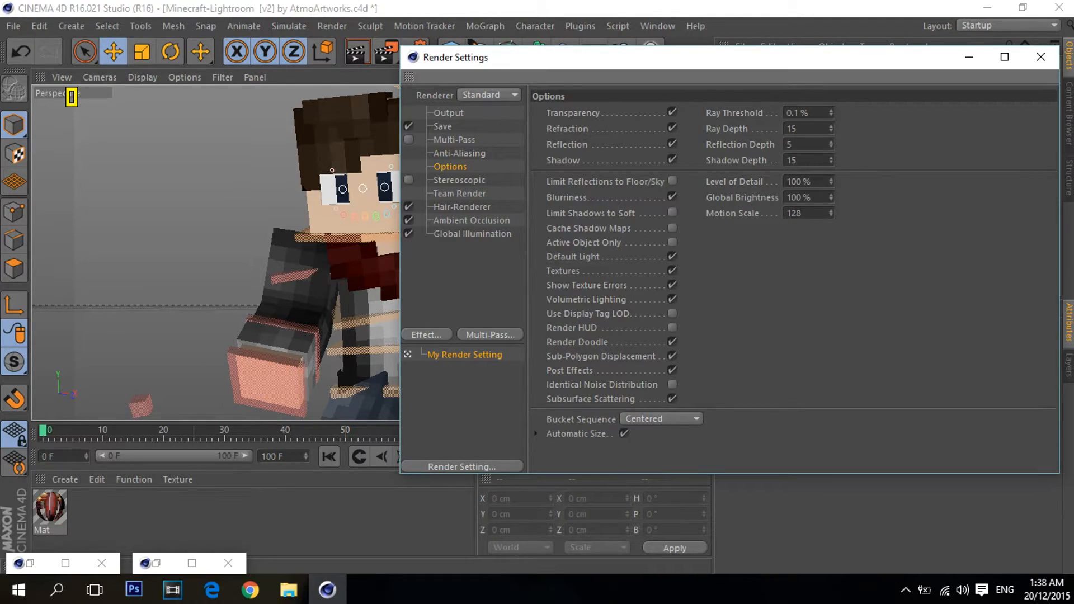
# Step: Load the saved My Render Settings preset into the render settings and make it the active configuration
pyautogui.click(462, 467)
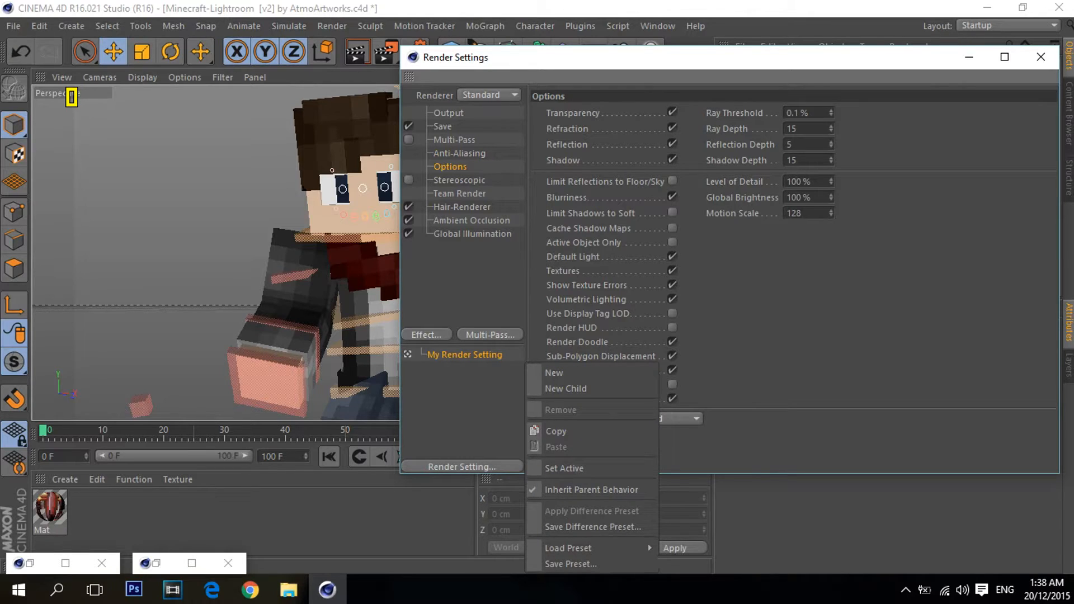
pyautogui.press('Escape')
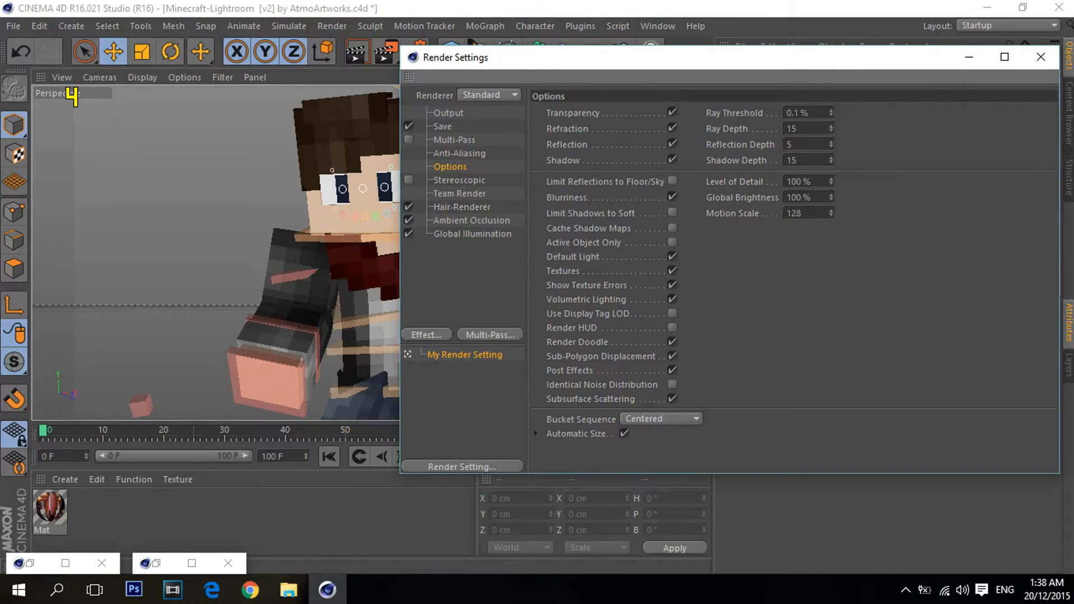
pyautogui.click(462, 466)
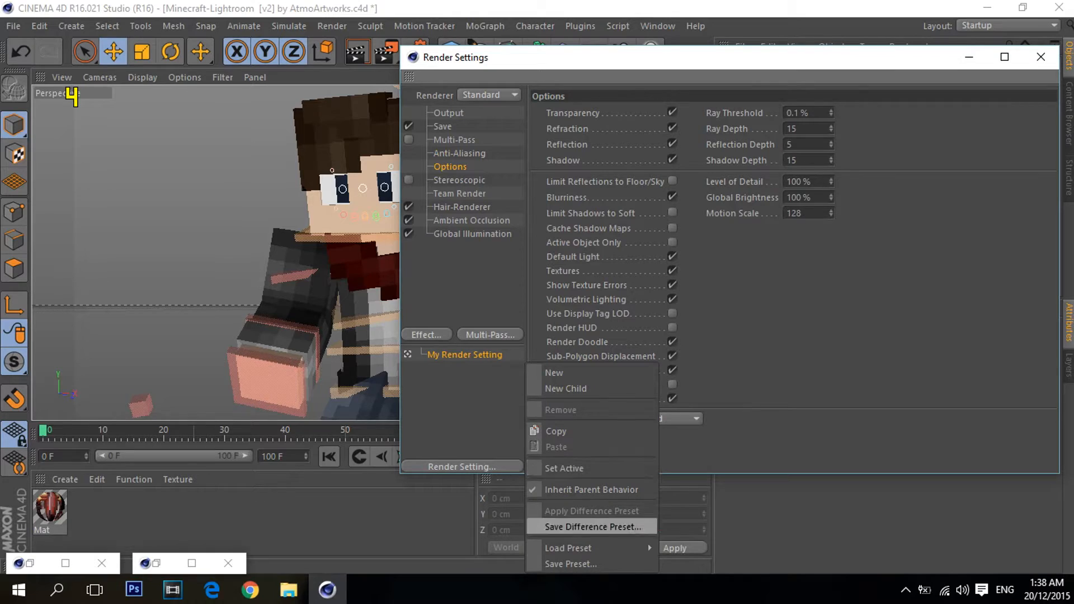
pyautogui.moveTo(568, 549)
pyautogui.click(747, 548)
pyautogui.click(464, 355)
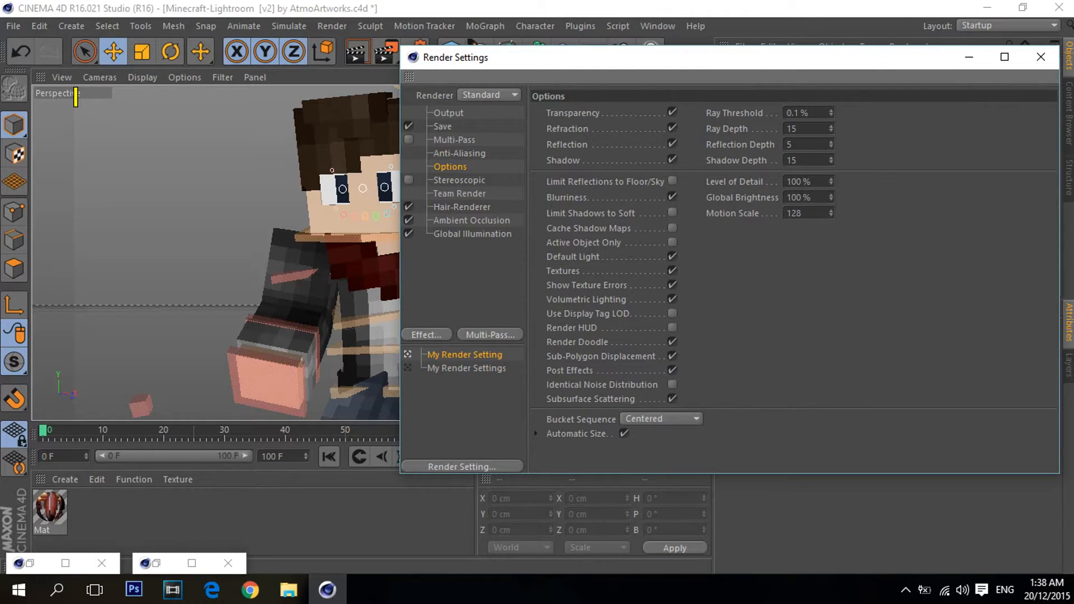
pyautogui.click(467, 368)
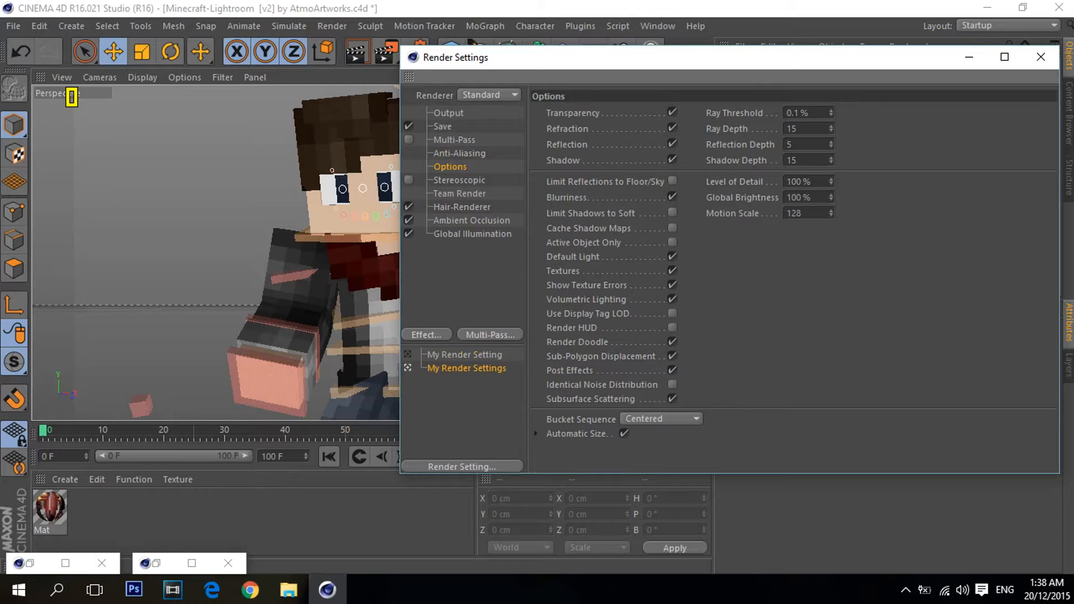
pyautogui.click(408, 354)
pyautogui.click(408, 368)
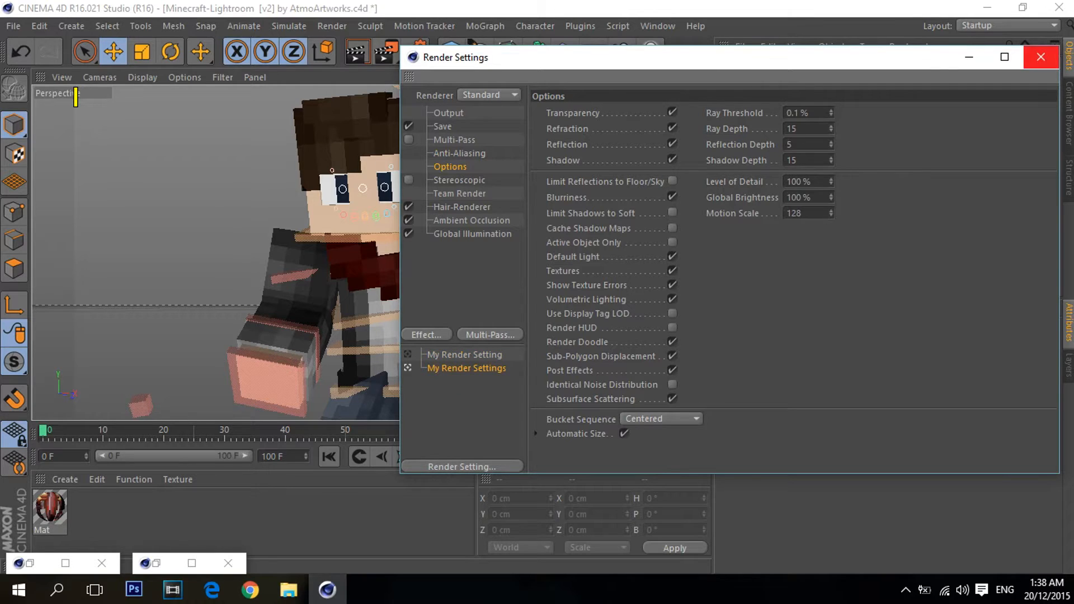
# Step: Close the render settings, adjust the framing of the character, and render the scene to the Picture Viewer
pyautogui.click(1041, 57)
pyautogui.moveTo(691, 77); pyautogui.dragTo(661, 75)
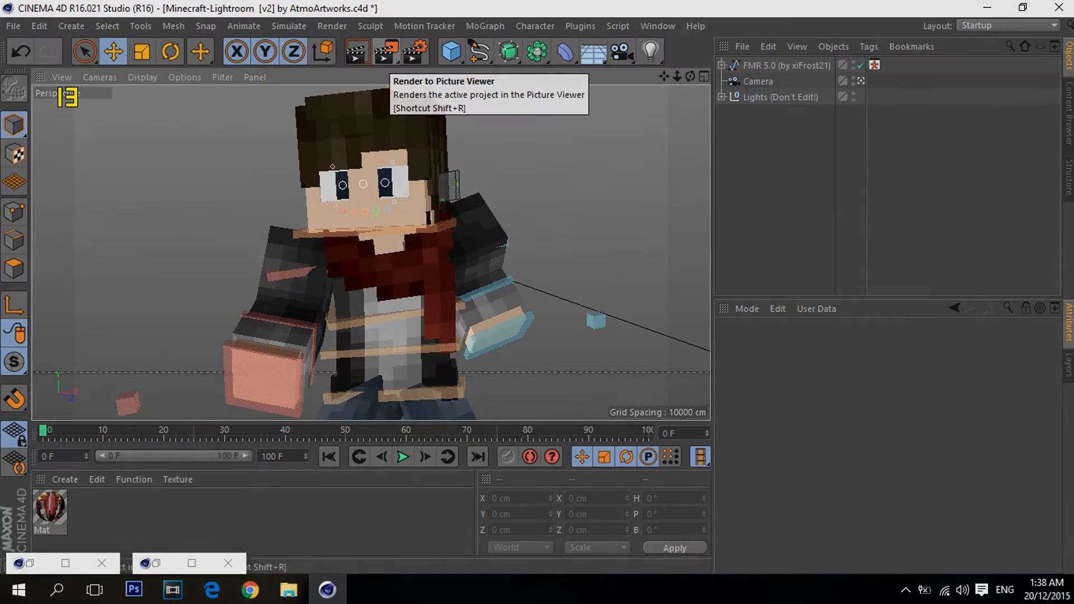
pyautogui.click(386, 51)
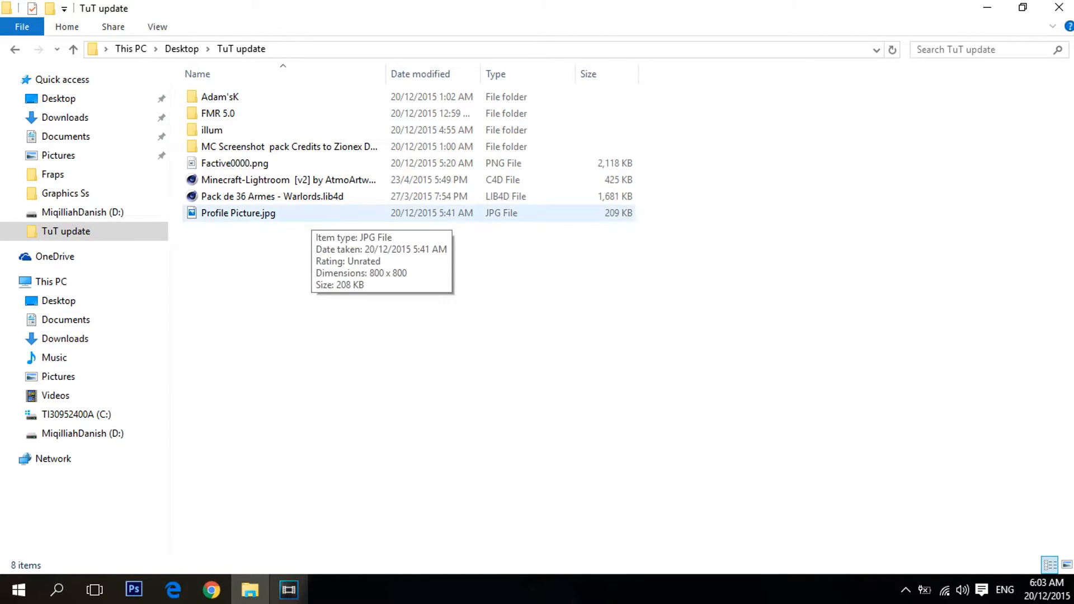
# Step: View the finished Profile Picture.jpg, then inspect the whole character in the Factive0000.png render at 50% zoom in Paint
pyautogui.doubleClick(308, 213)
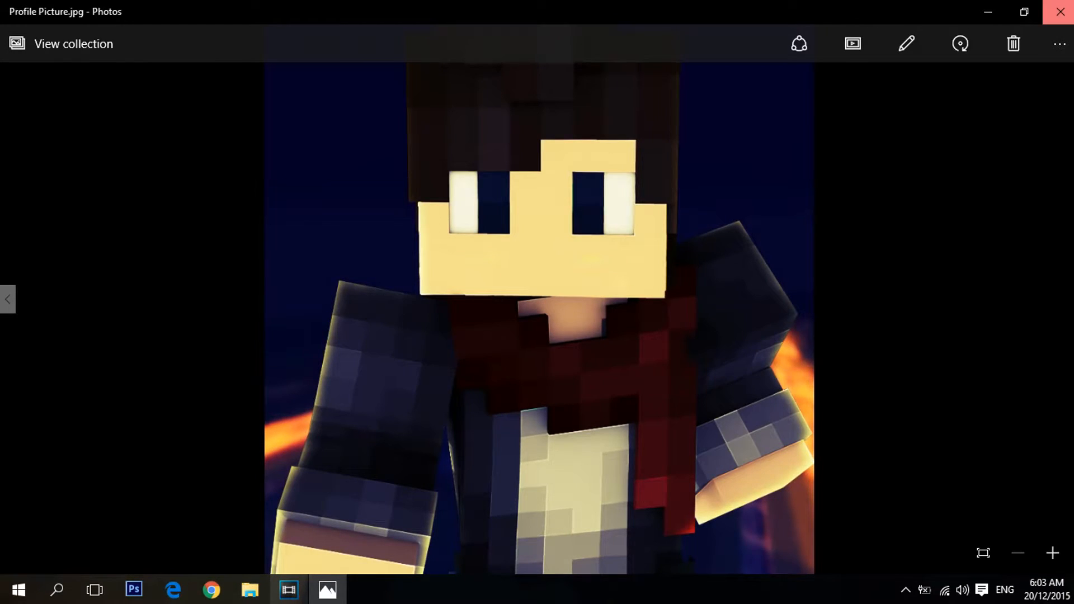
pyautogui.click(1060, 11)
pyautogui.doubleClick(260, 167)
pyautogui.scroll(-5, 537, 322)
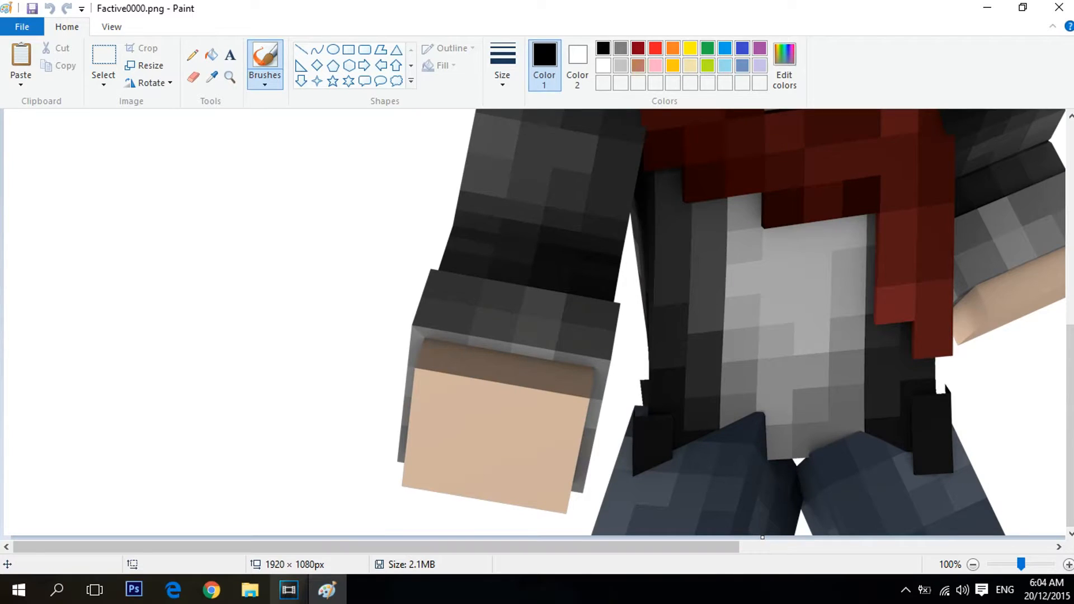
pyautogui.keyDown('ctrl'); pyautogui.scroll(-2, 537, 321); pyautogui.keyUp('ctrl')
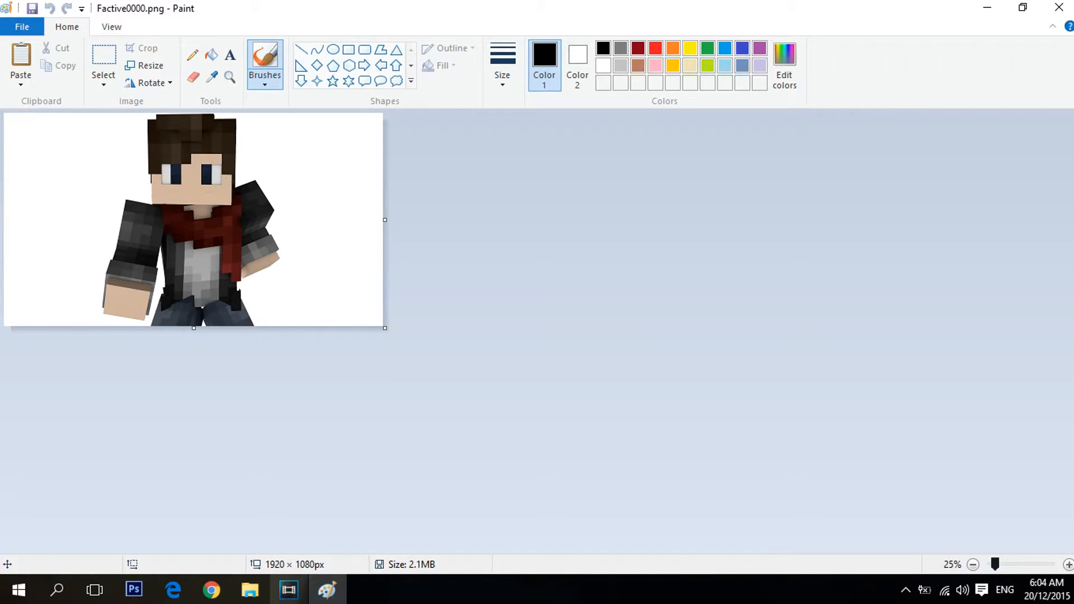
pyautogui.moveTo(995, 564); pyautogui.dragTo(1004, 564)
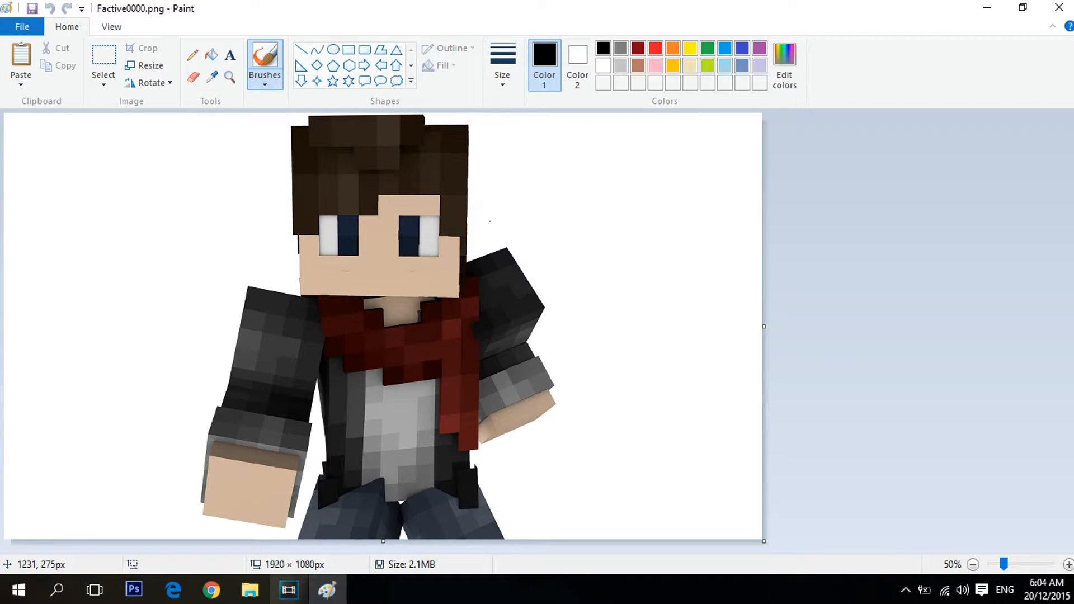
pyautogui.click(1059, 8)
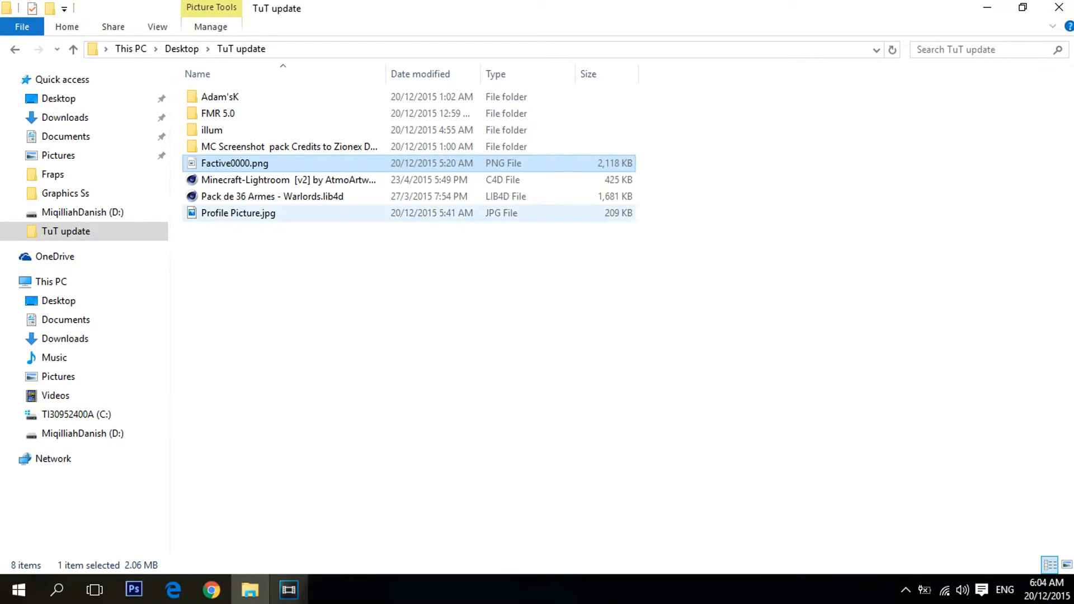
# Step: Compare the edited Profile Picture.jpg with the raw Factive0000.png render once more, closing each image after viewing
pyautogui.doubleClick(237, 213)
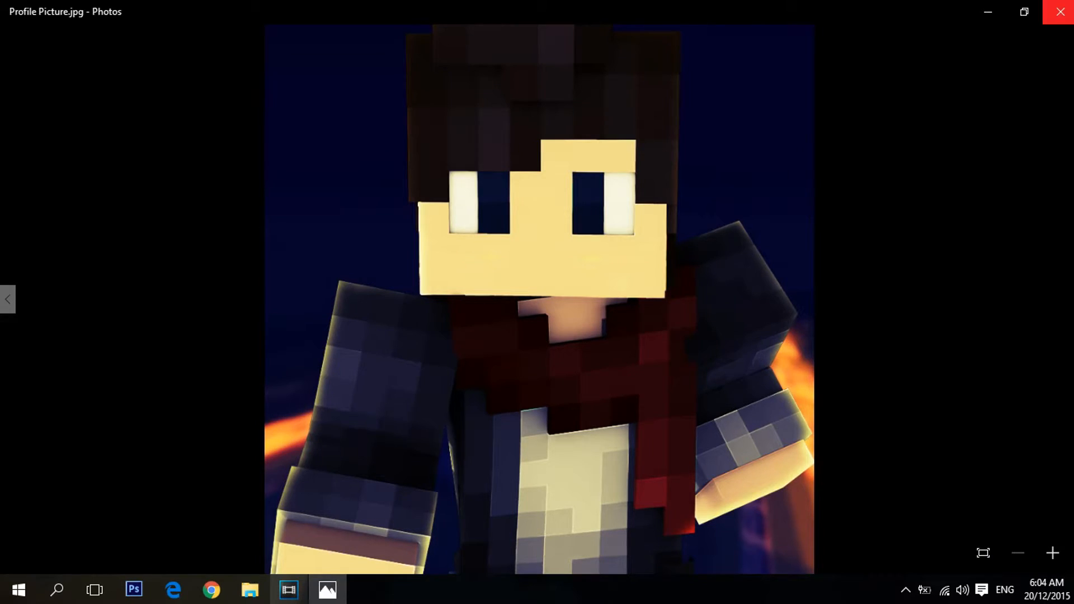
pyautogui.click(1060, 12)
pyautogui.doubleClick(299, 162)
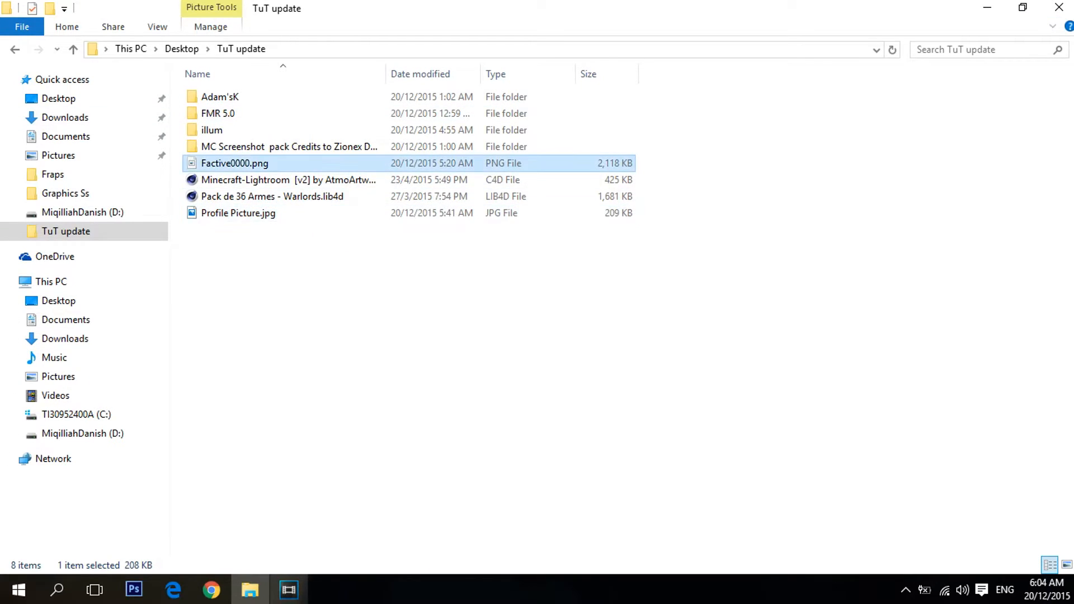
pyautogui.click(1059, 8)
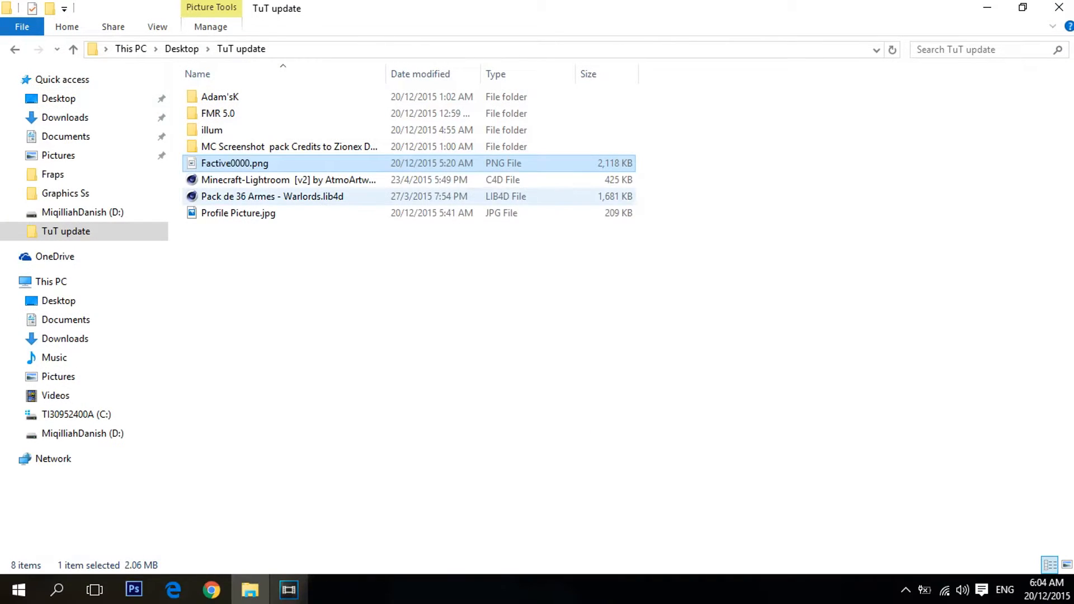
pyautogui.doubleClick(238, 212)
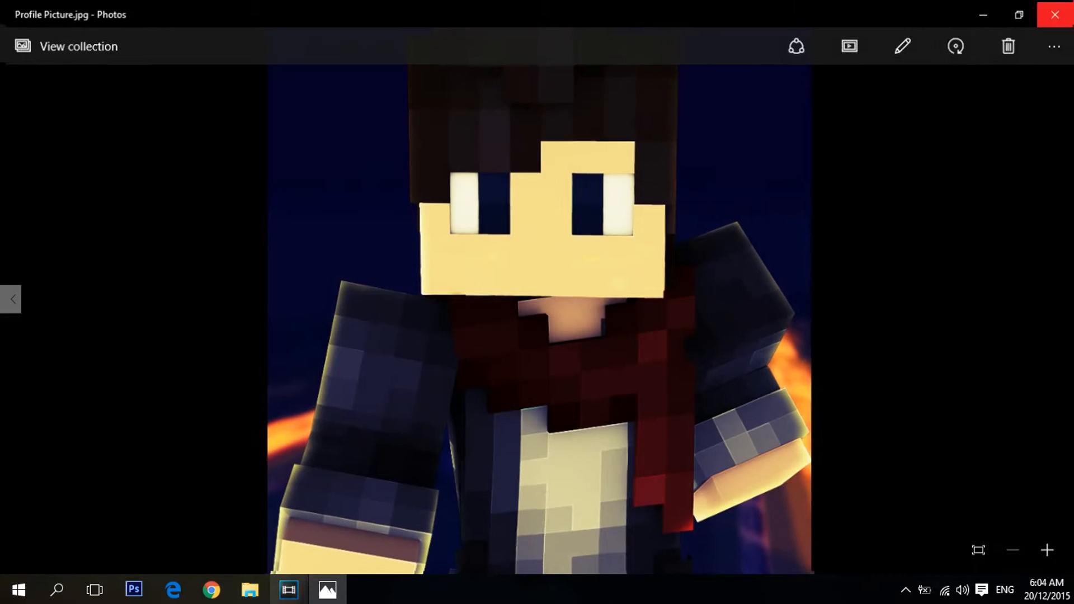
pyautogui.click(1060, 11)
# Step: Open Adam K Pack v2.psd from the Adam'sK folder in Photoshop
pyautogui.doubleClick(220, 96)
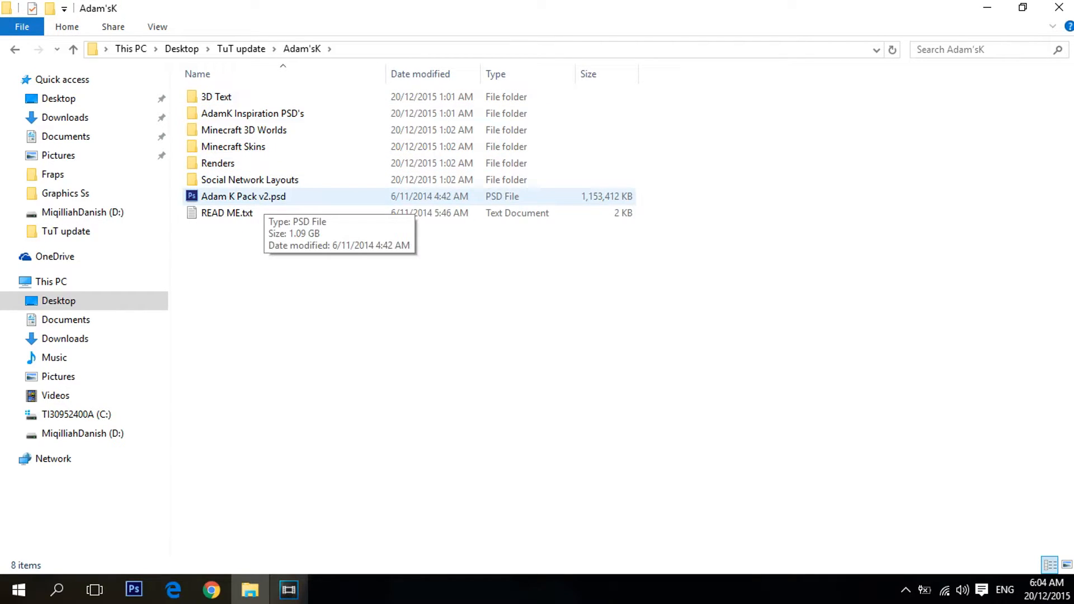
pyautogui.click(264, 199)
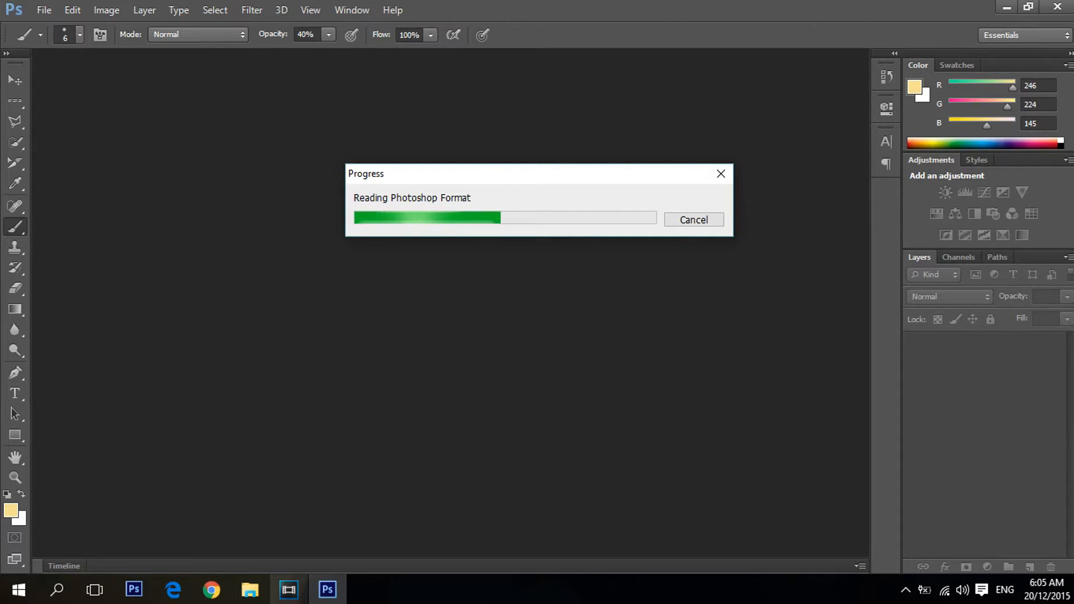
# Step: Reopen Factive0000.png from the TuT update folder in Paint and examine the character's face close up and the full figure
pyautogui.click(250, 590)
pyautogui.moveTo(375, 320); pyautogui.dragTo(329, 437)
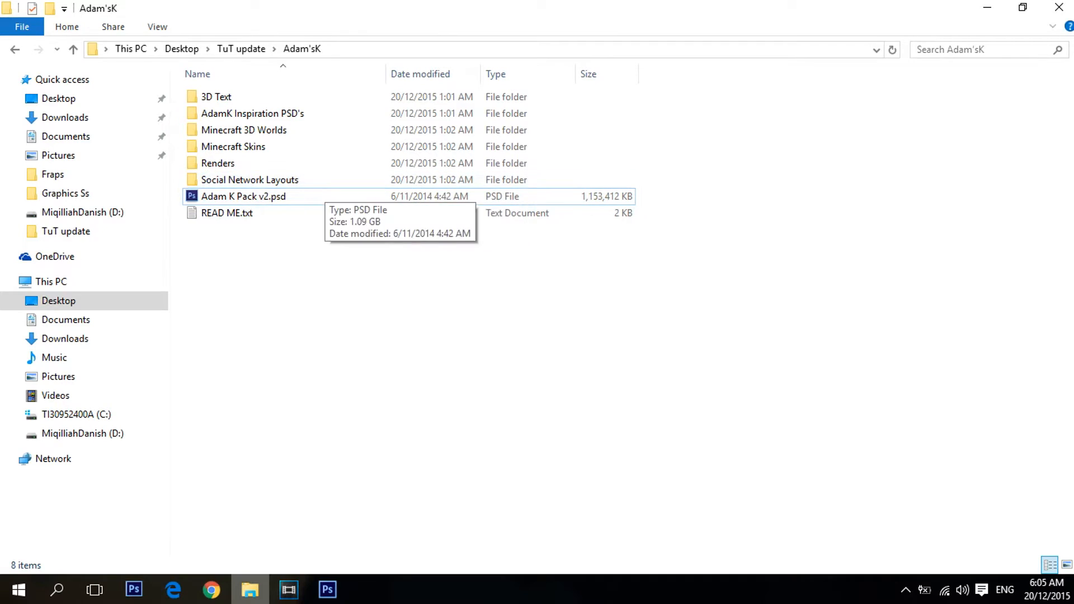
pyautogui.click(15, 49)
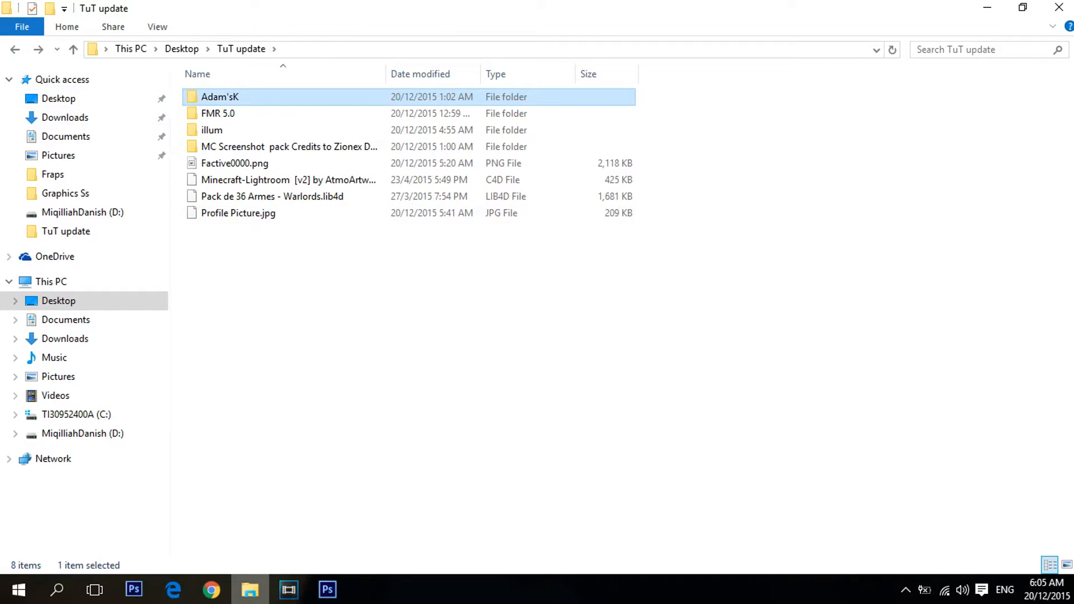
pyautogui.click(263, 163)
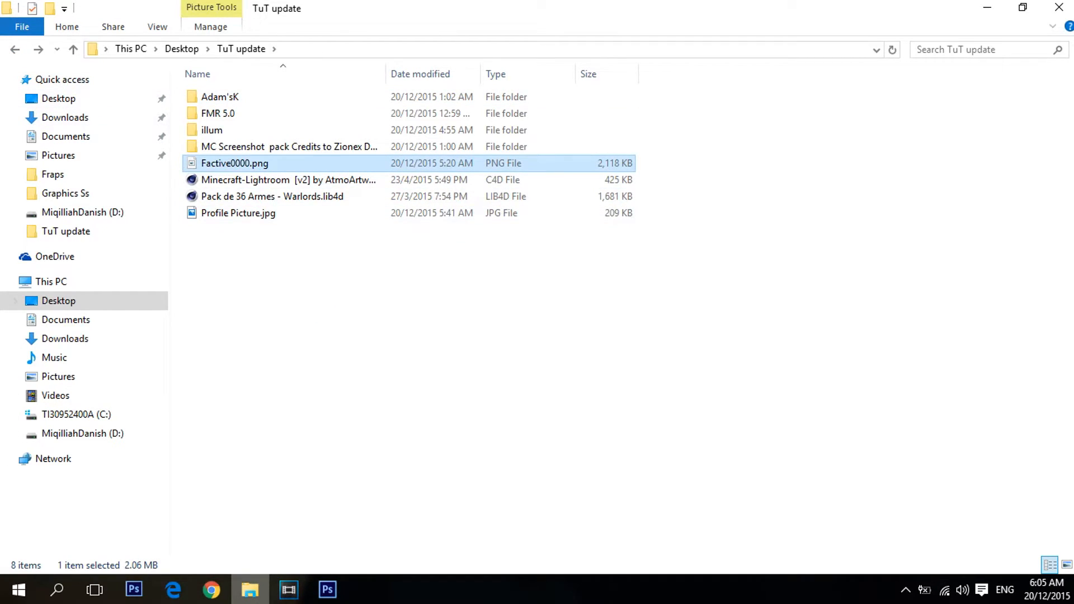
pyautogui.moveTo(373, 354); pyautogui.dragTo(481, 361)
pyautogui.moveTo(580, 328); pyautogui.dragTo(669, 417)
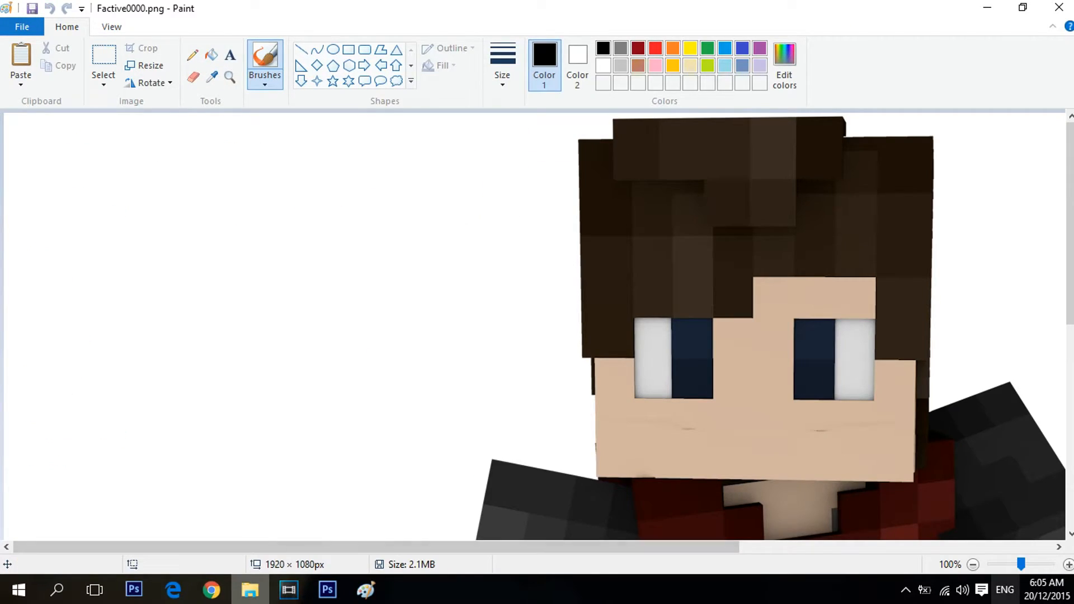
pyautogui.click(973, 564)
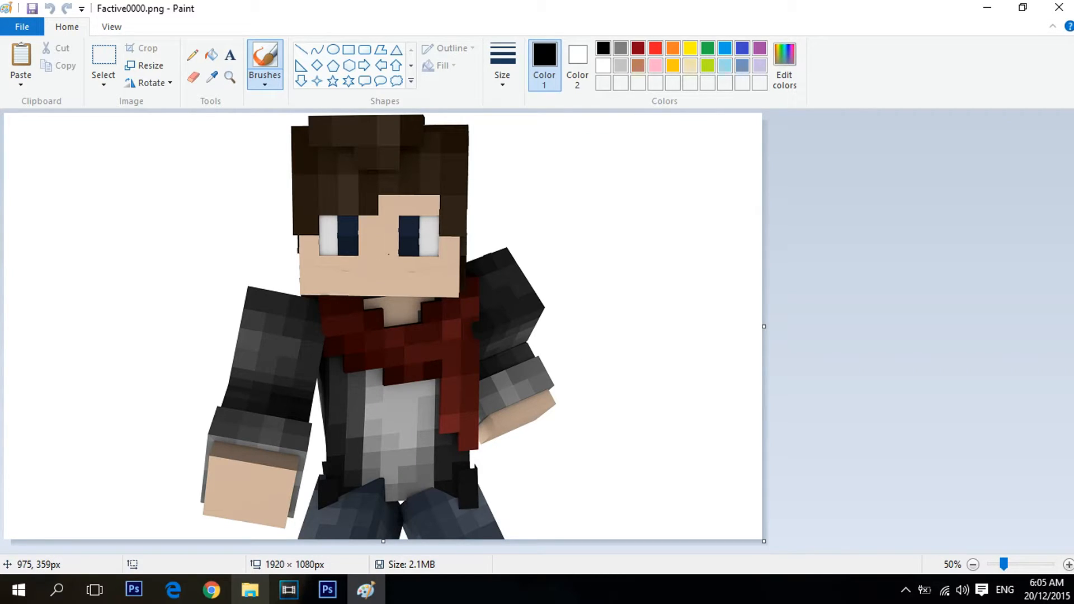
pyautogui.click(1070, 564)
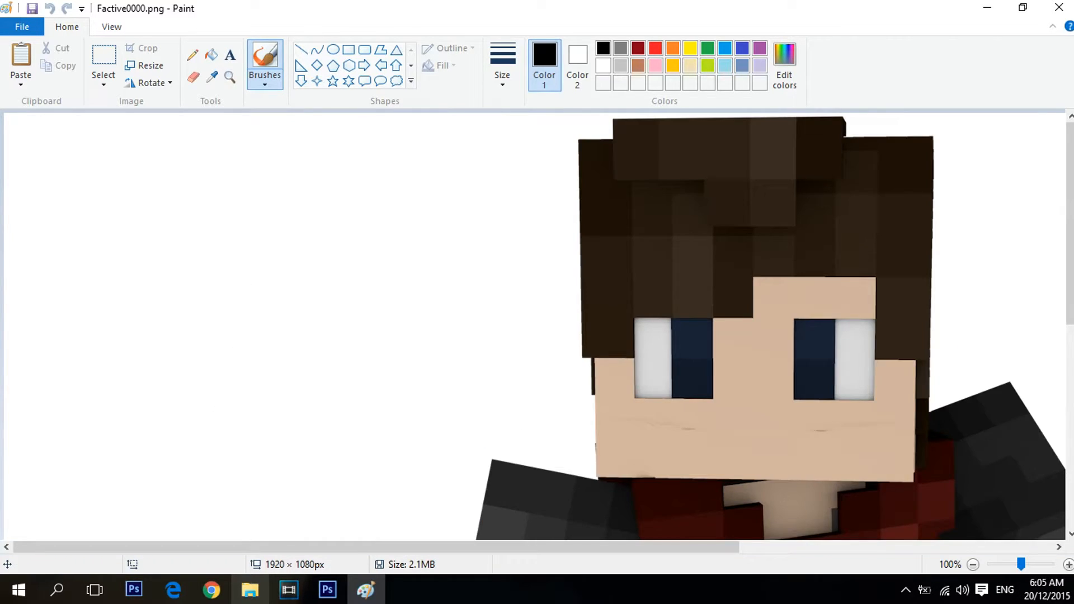
pyautogui.click(1069, 564)
pyautogui.click(974, 565)
pyautogui.click(974, 564)
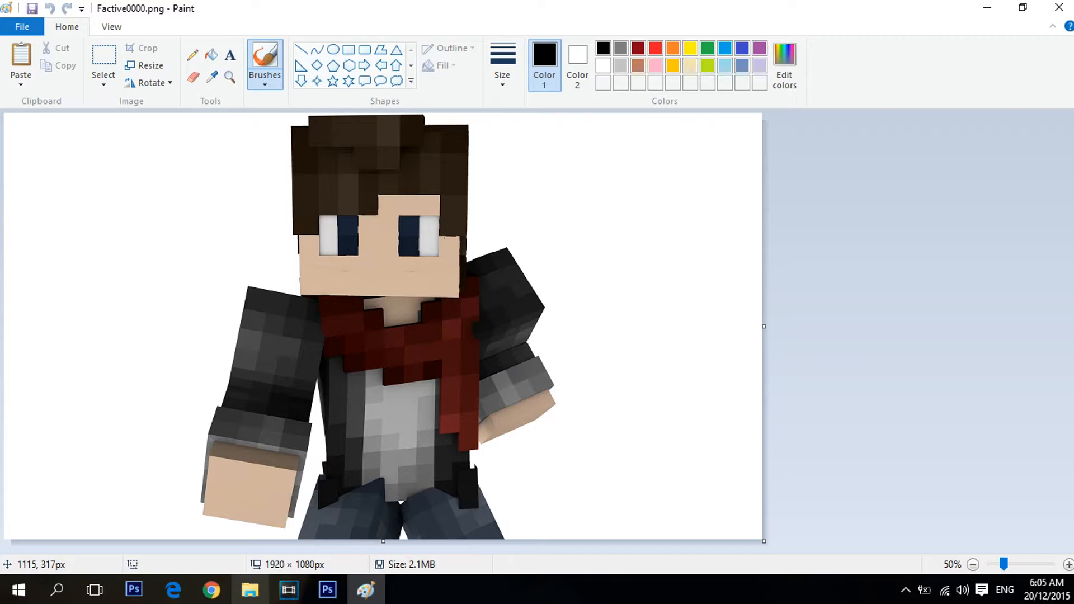
pyautogui.click(1059, 7)
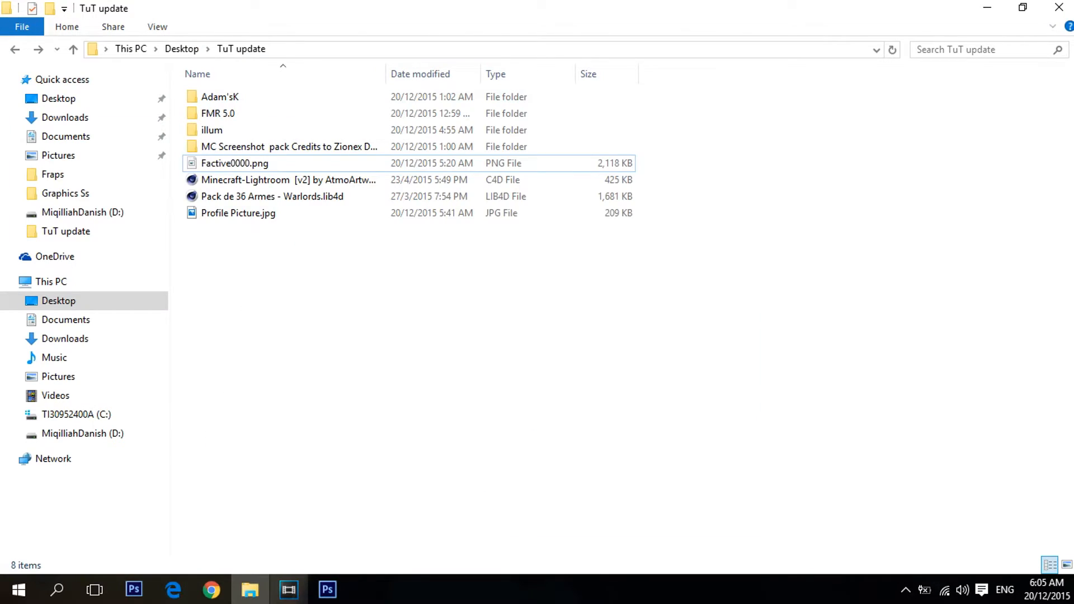
# Step: Check the contents of the Adam'sK folder while the pack loads, and return to Photoshop
pyautogui.click(327, 590)
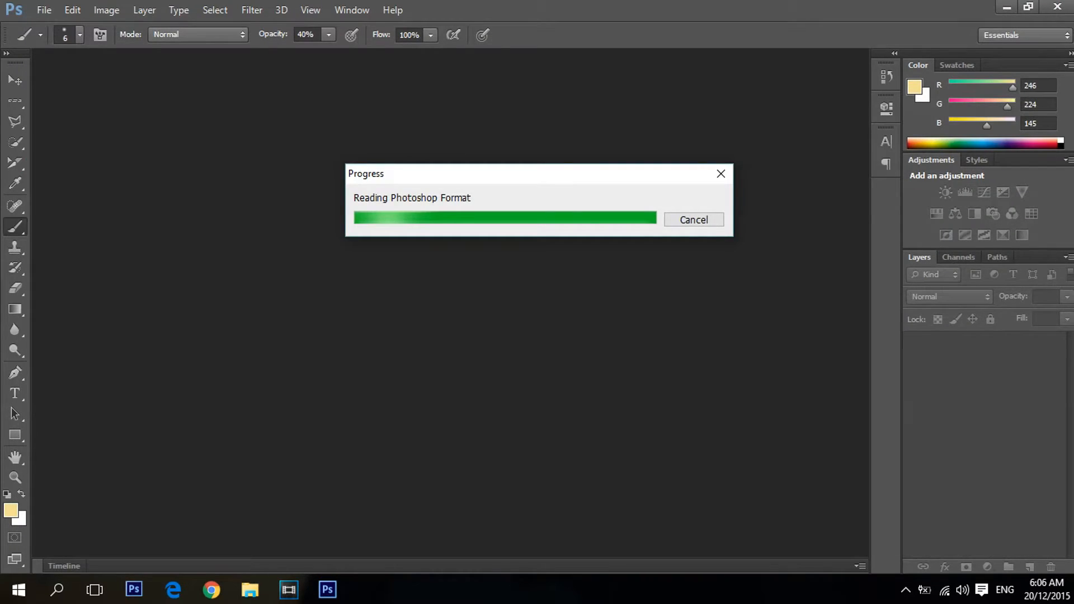
pyautogui.moveTo(327, 590); pyautogui.dragTo(289, 590)
pyautogui.click(250, 590)
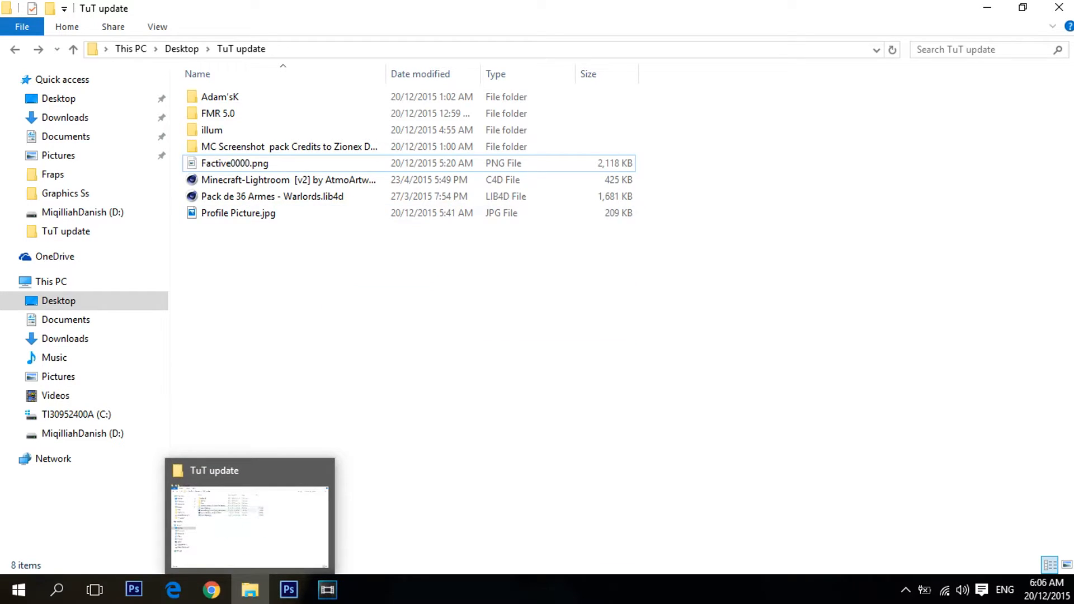
pyautogui.doubleClick(220, 97)
pyautogui.rightClick(288, 589)
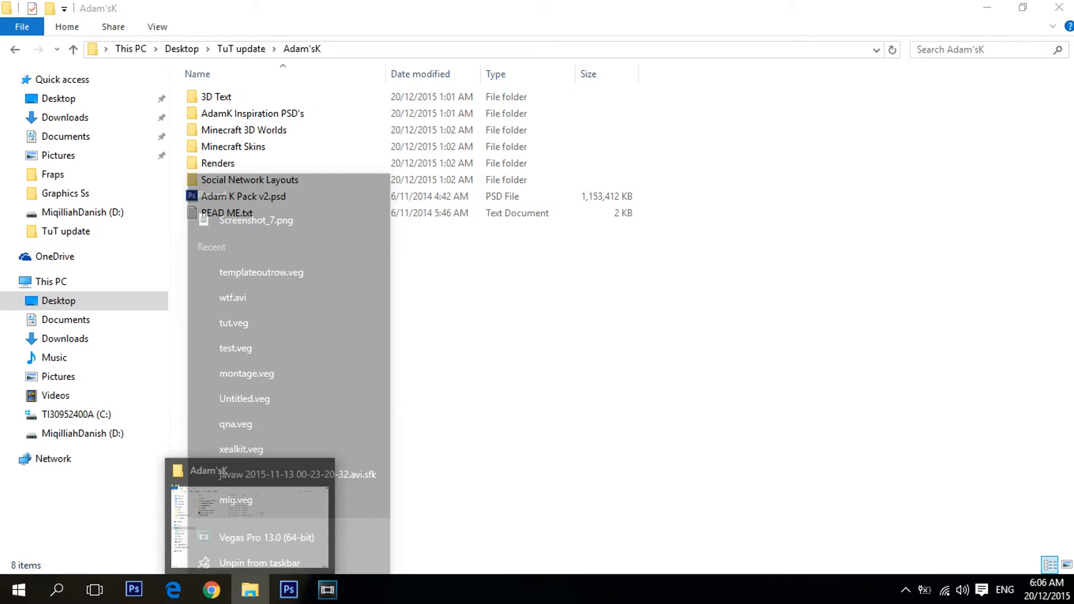
pyautogui.click(257, 377)
pyautogui.click(288, 589)
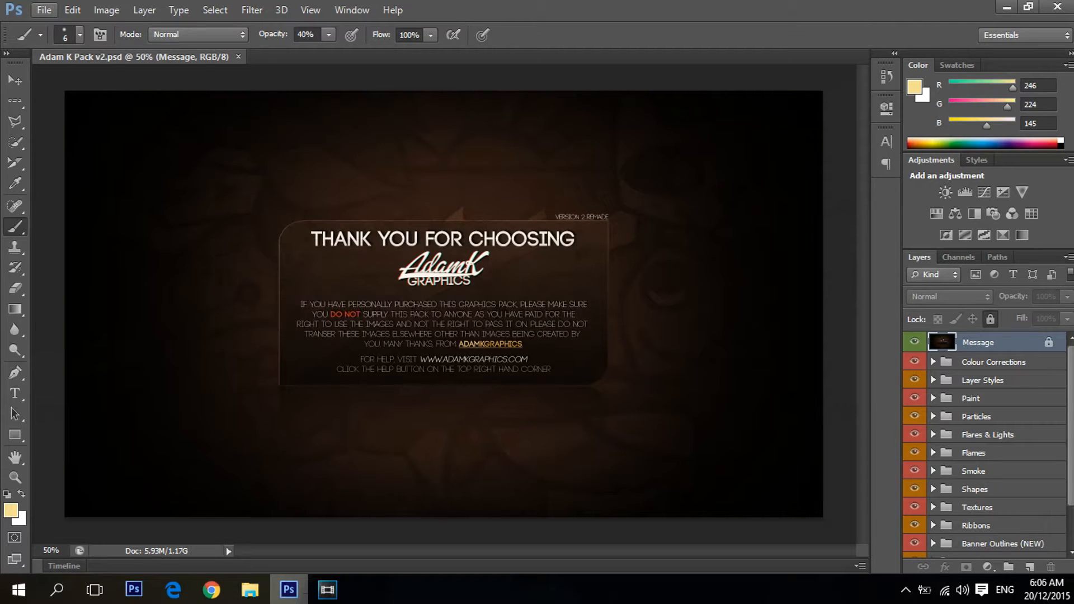
# Step: Start a new Photoshop document and name it Fact profile
pyautogui.click(44, 10)
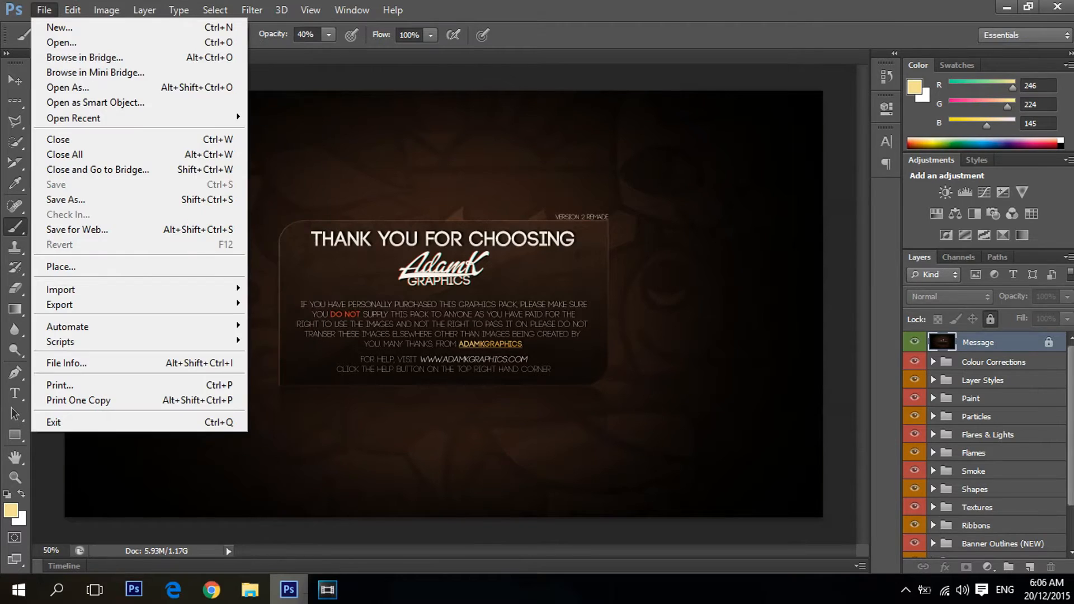
pyautogui.click(59, 27)
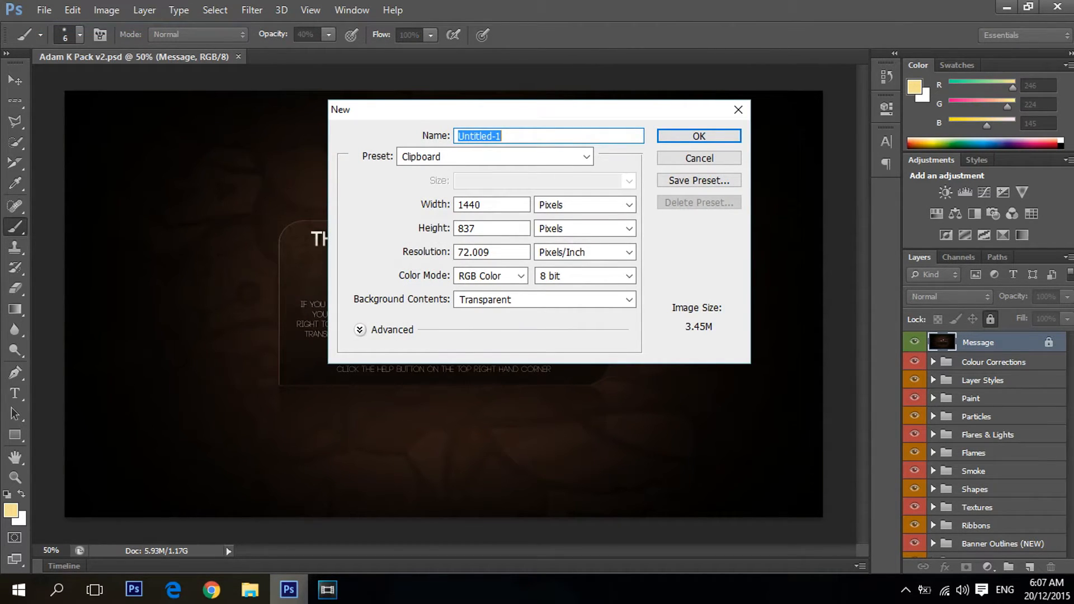
pyautogui.write('Ov')
pyautogui.press('BackSpace')
pyautogui.press('BackSpace')
pyautogui.write('FfFact pro')
pyautogui.moveTo(508, 136); pyautogui.dragTo(457, 137)
pyautogui.click(515, 137)
pyautogui.doubleClick(473, 137)
pyautogui.write('Fact')
pyautogui.press('BackSpace')
pyautogui.press('End')
pyautogui.write('file')
pyautogui.click(479, 136)
# Step: Set the new document's width and height to 800 pixels each
pyautogui.doubleClick(481, 205)
pyautogui.click(482, 205)
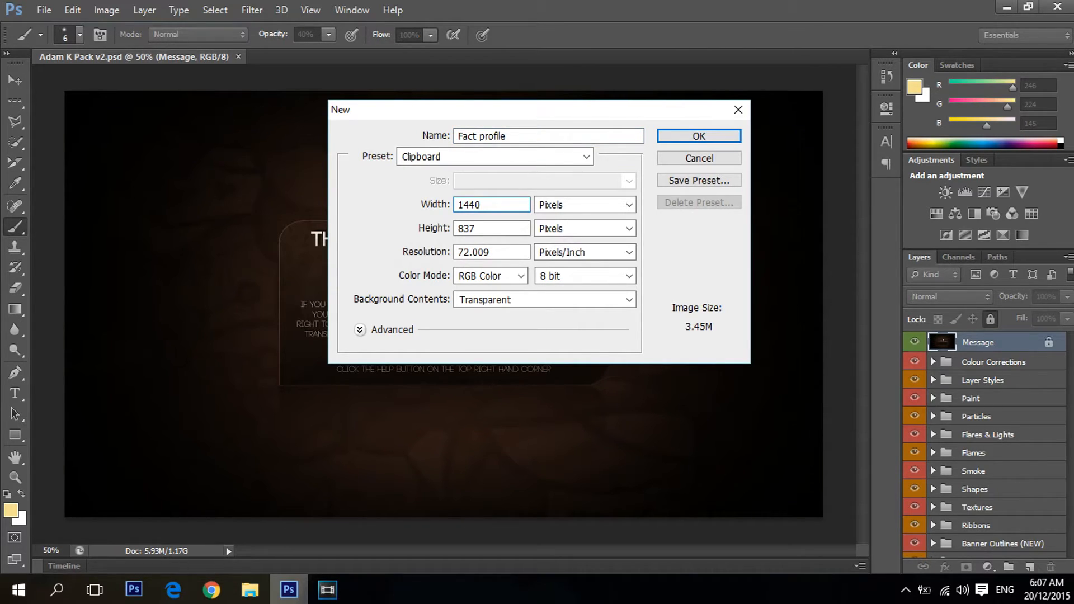
pyautogui.doubleClick(487, 206)
pyautogui.click(489, 206)
pyautogui.moveTo(484, 206); pyautogui.dragTo(456, 205)
pyautogui.write('70')
pyautogui.press('BackSpace')
pyautogui.press('BackSpace')
pyautogui.write('800')
pyautogui.press('Tab')
pyautogui.write('800')
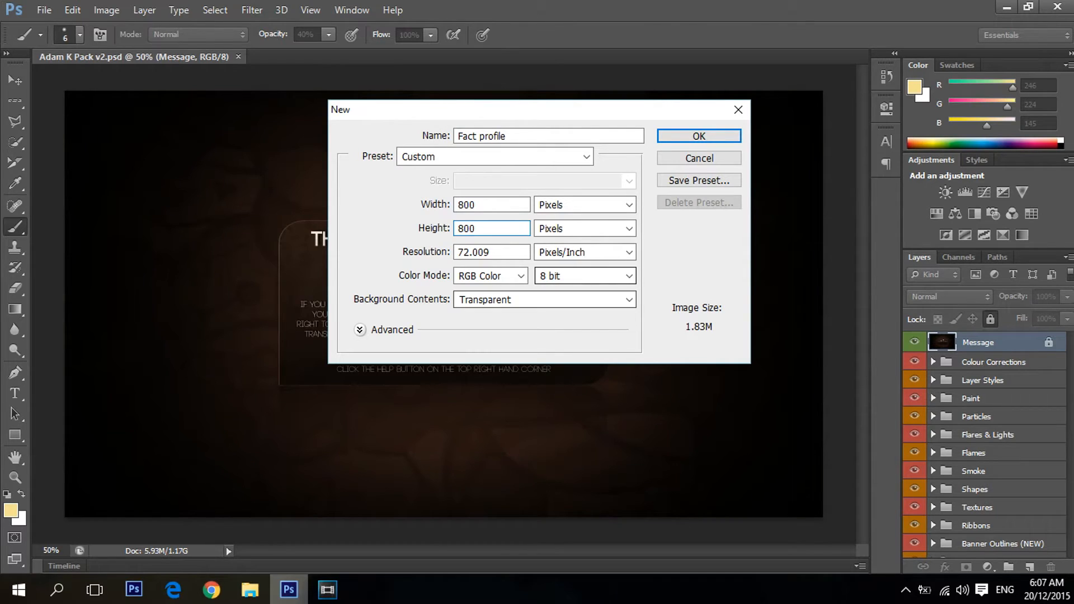
# Step: Keep the background contents transparent and create the Fact profile document
pyautogui.click(630, 299)
pyautogui.click(492, 341)
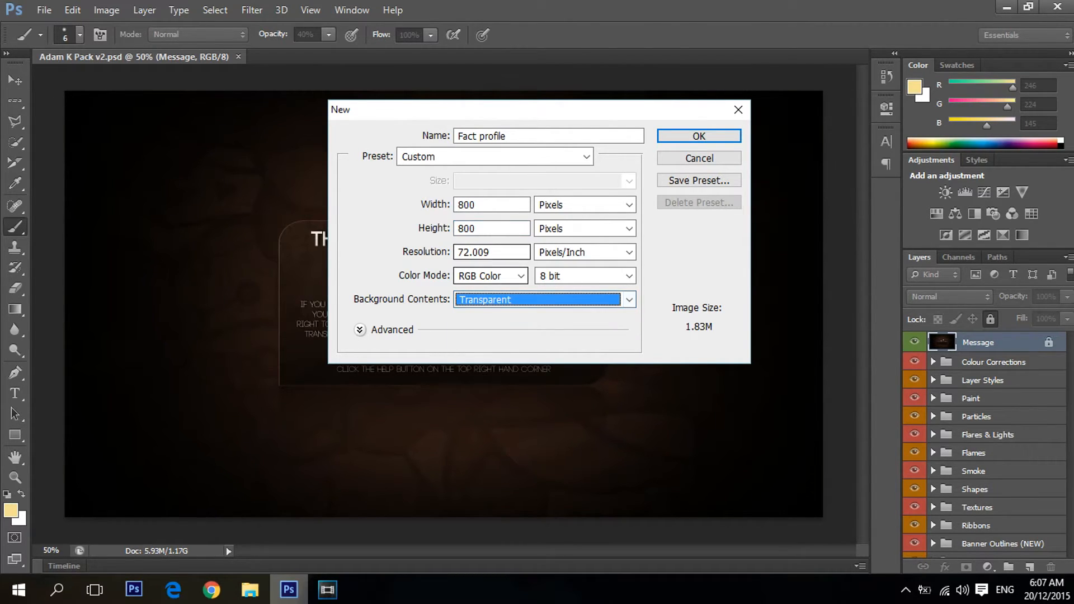
pyautogui.click(699, 136)
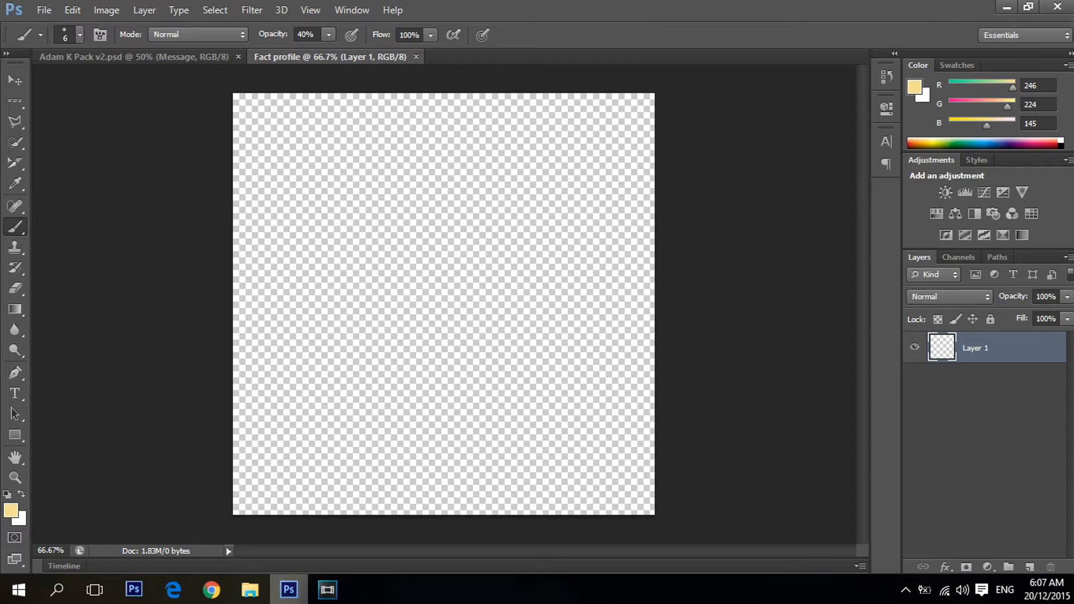
# Step: Open the night screenshot 2014-05-24_09.48.37.png from the MC Screenshot pack folder inside TuT update
pyautogui.click(251, 590)
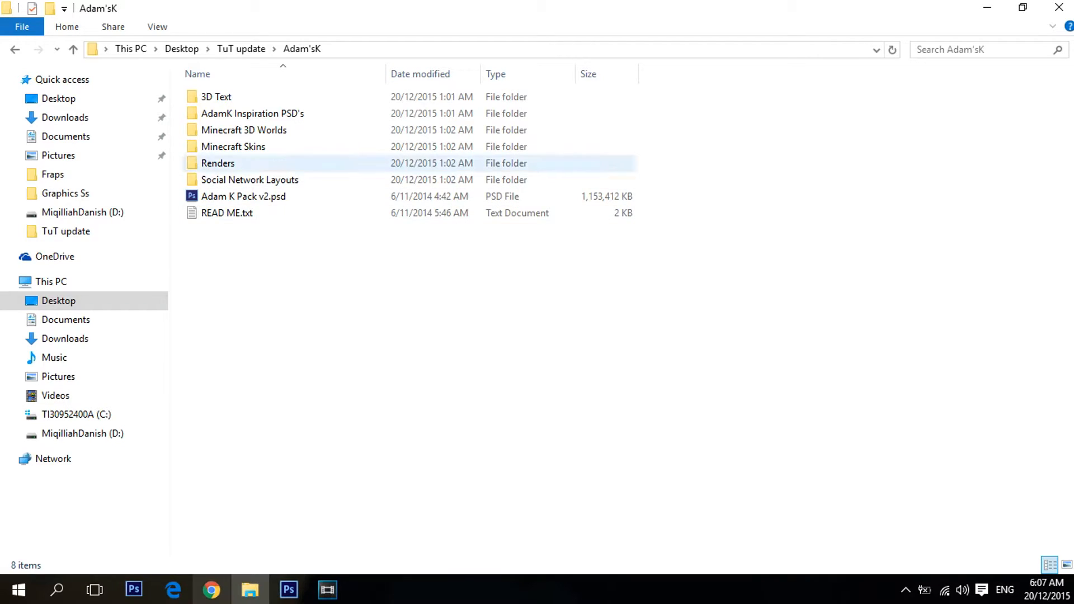
pyautogui.click(289, 590)
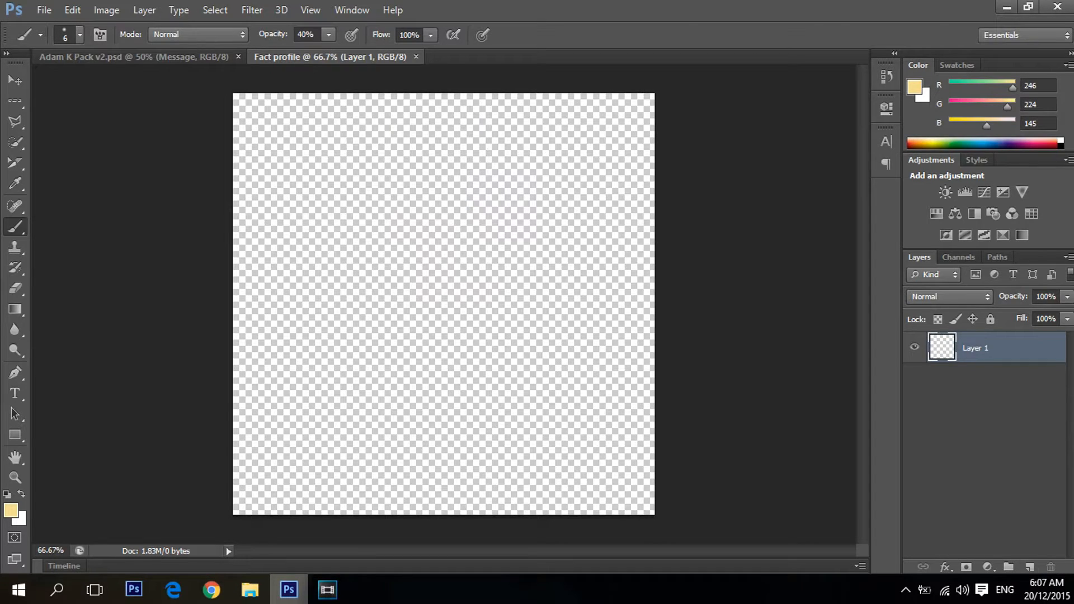
pyautogui.click(44, 10)
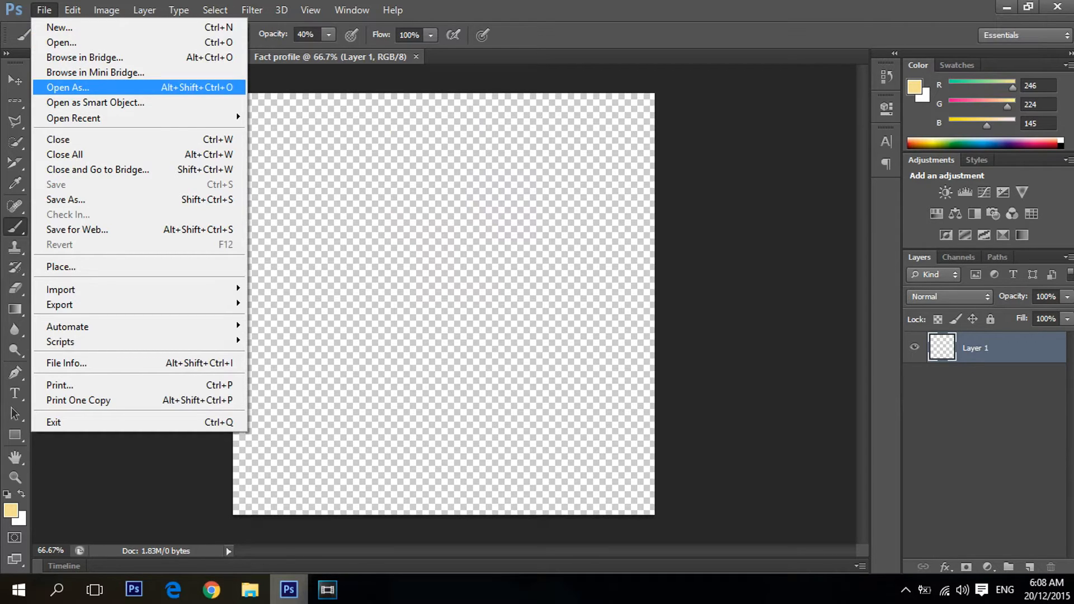
pyautogui.click(61, 42)
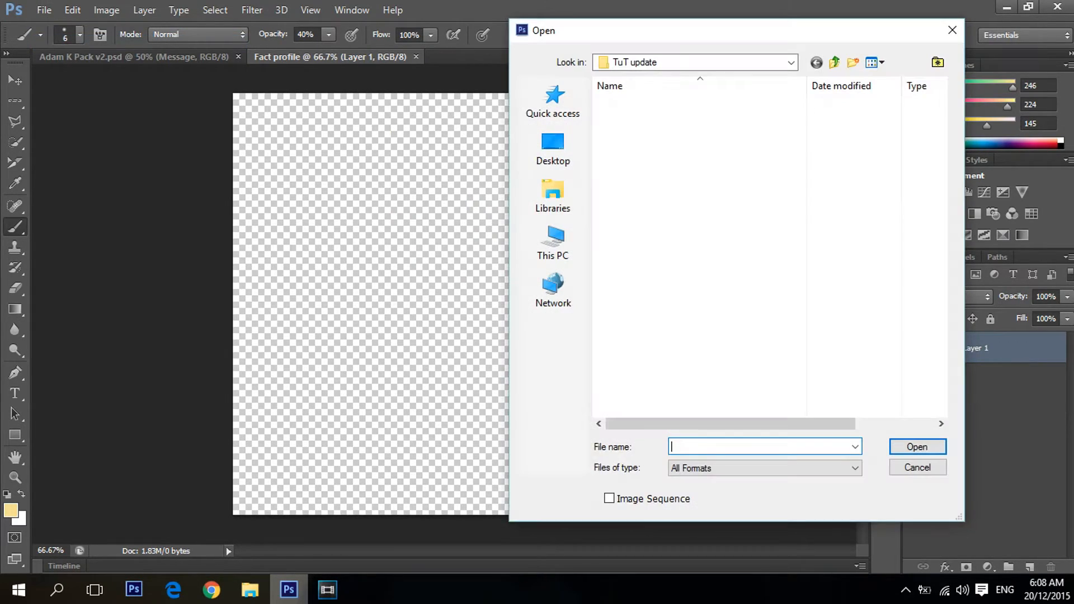
pyautogui.moveTo(707, 35); pyautogui.dragTo(608, 60)
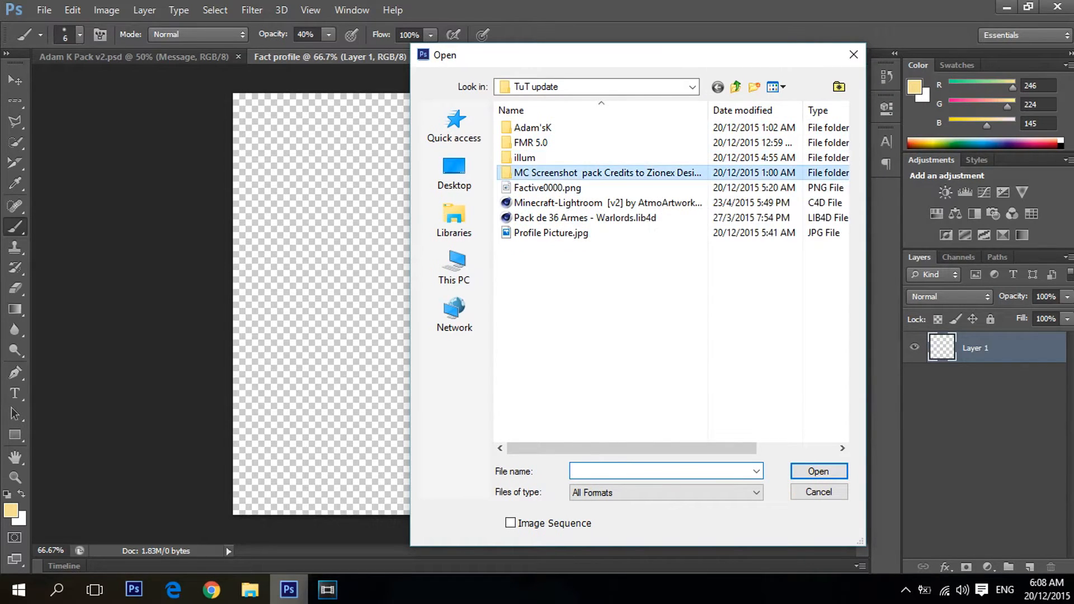
pyautogui.doubleClick(607, 173)
pyautogui.scroll(-8, 786, 213)
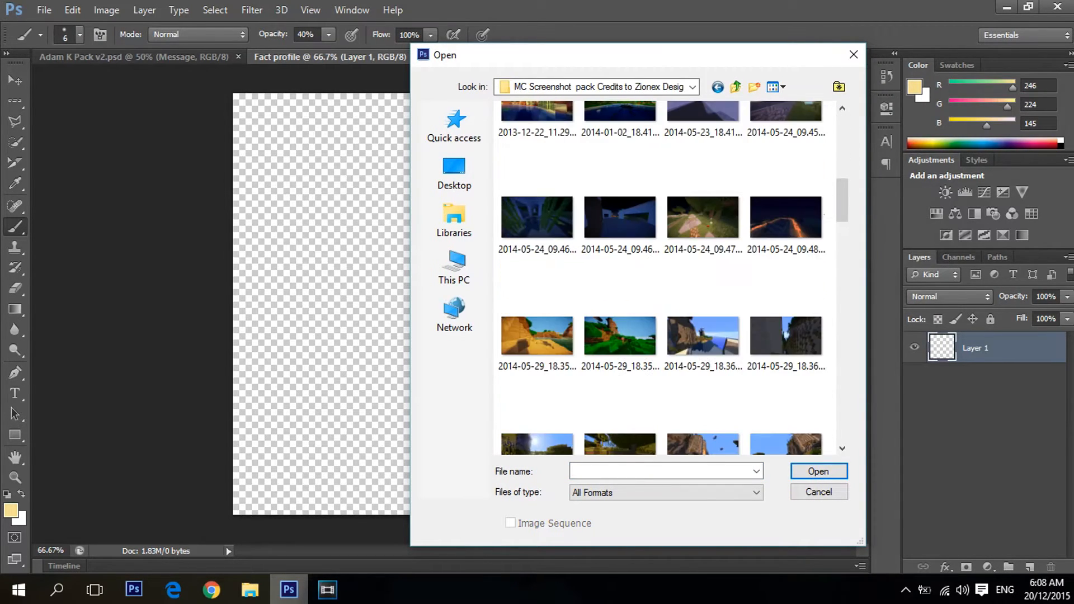
pyautogui.click(787, 215)
pyautogui.doubleClick(786, 215)
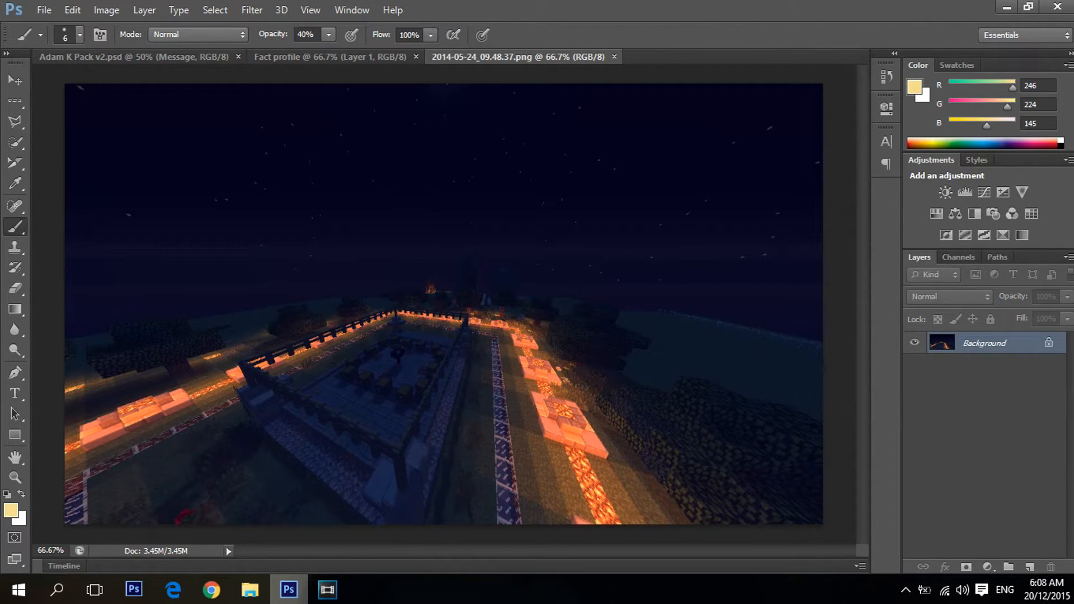
# Step: Compare the opened night screenshot with the empty Fact profile canvas
pyautogui.keyDown('alt'); pyautogui.scroll(-4, 444, 304); pyautogui.keyUp('alt')
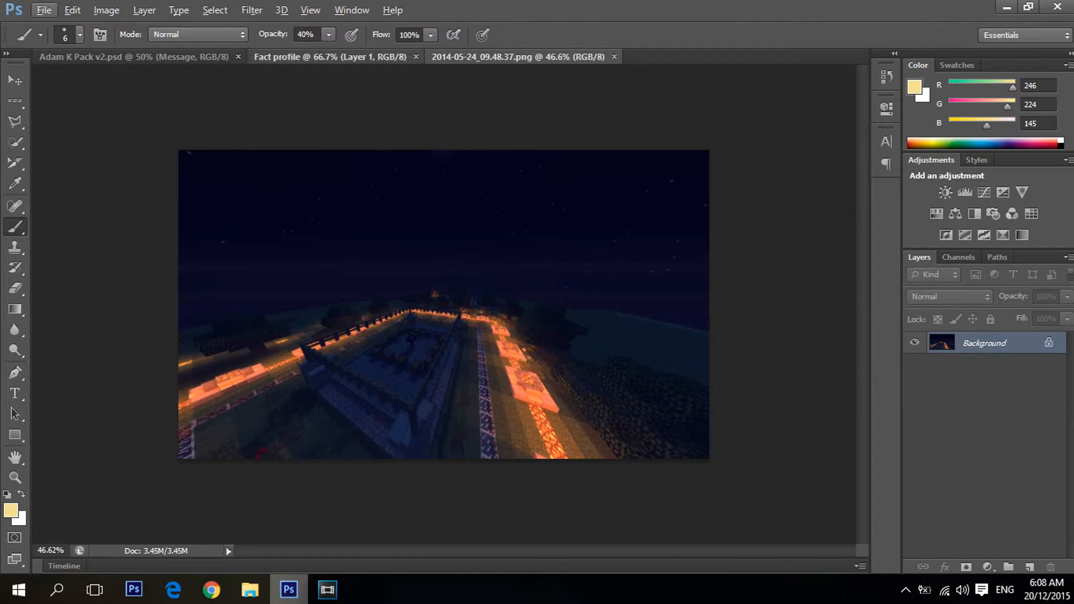
pyautogui.click(330, 57)
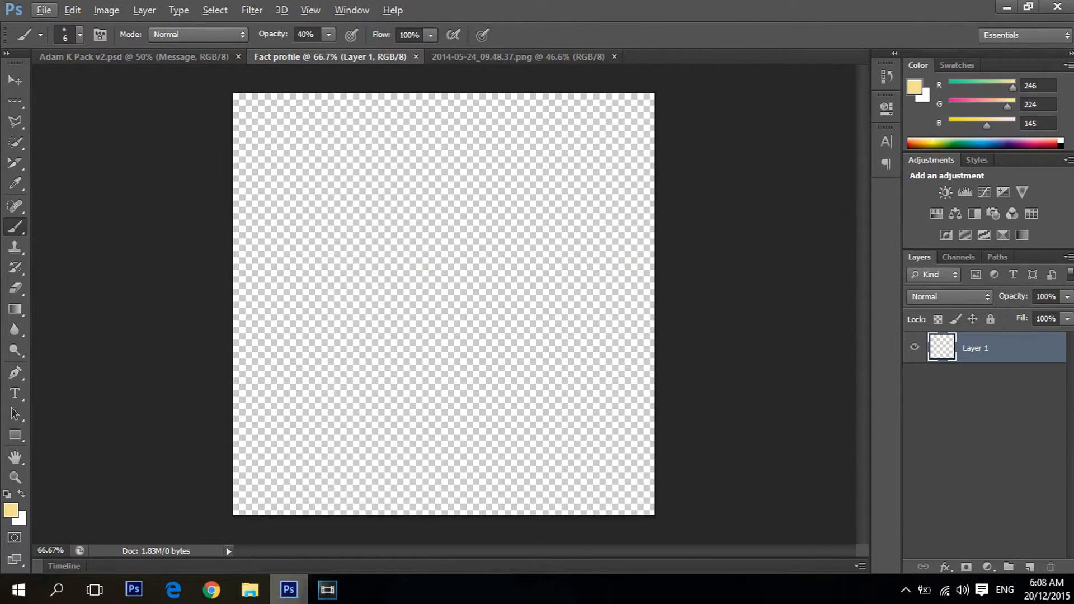
pyautogui.click(518, 56)
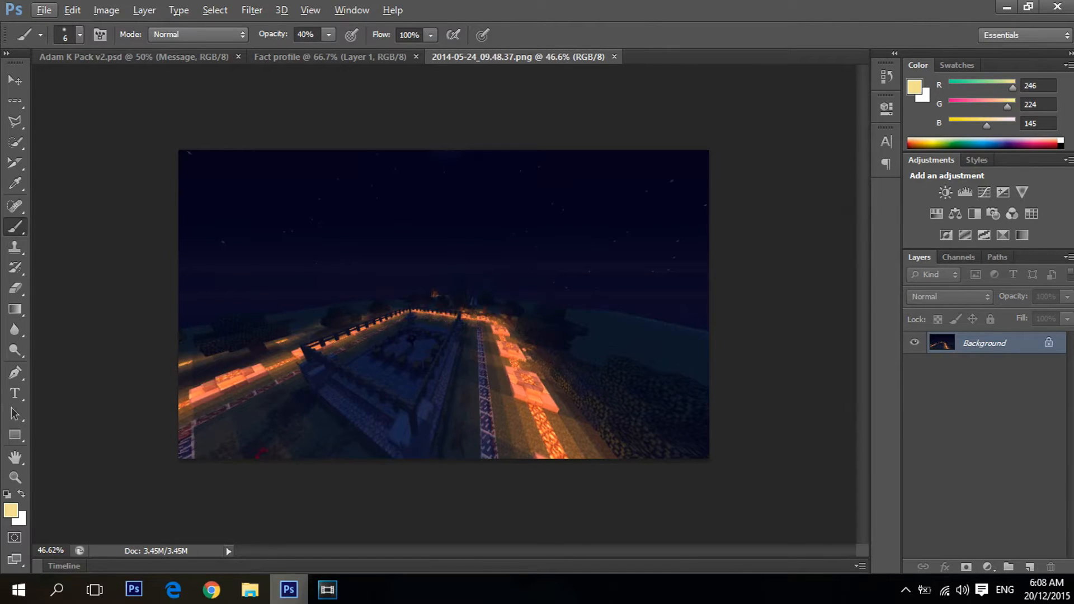
pyautogui.click(330, 57)
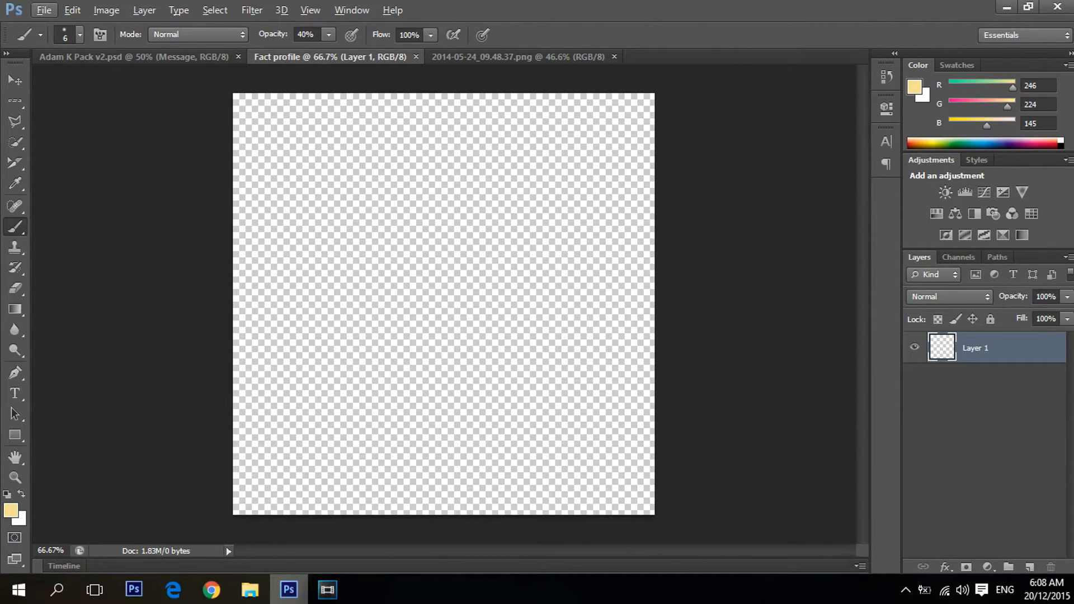
pyautogui.click(518, 56)
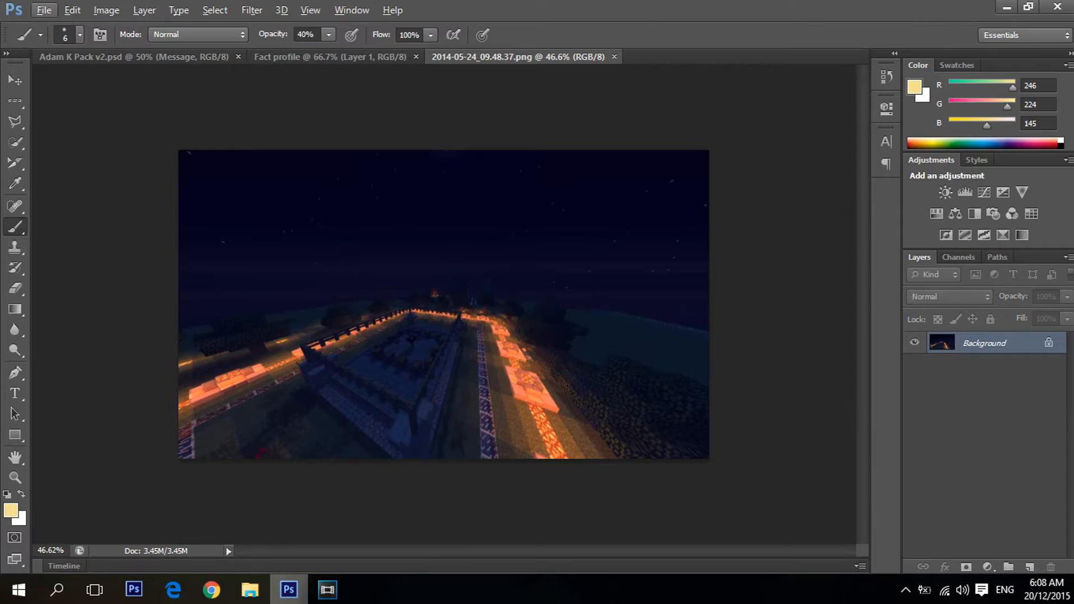
# Step: Select and copy the whole night screenshot, and undo the paste made within its own document
pyautogui.click(15, 81)
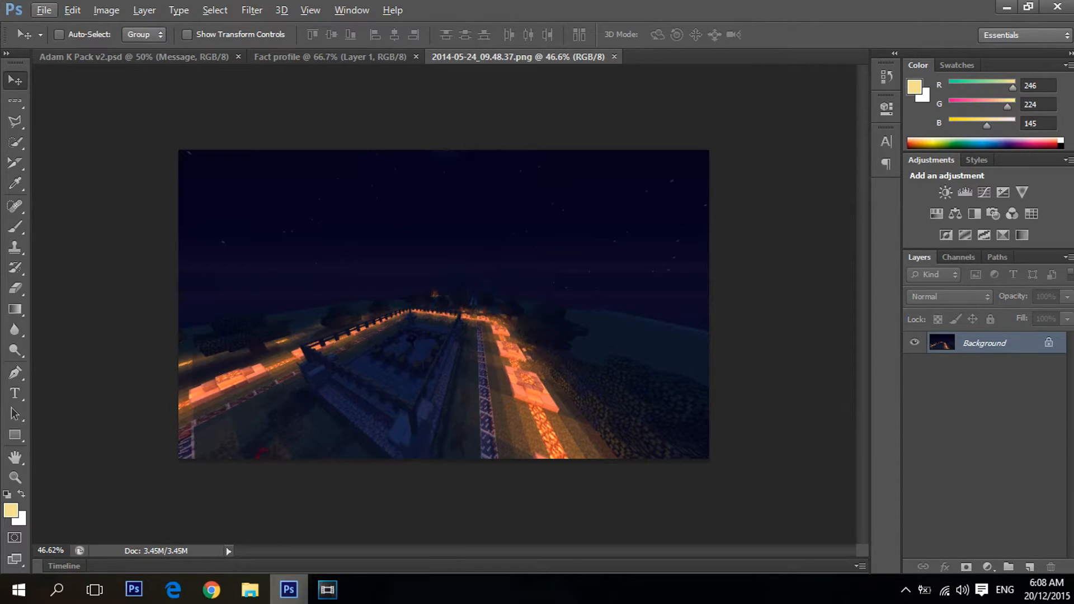
pyautogui.hotkey('ctrl', 'a')
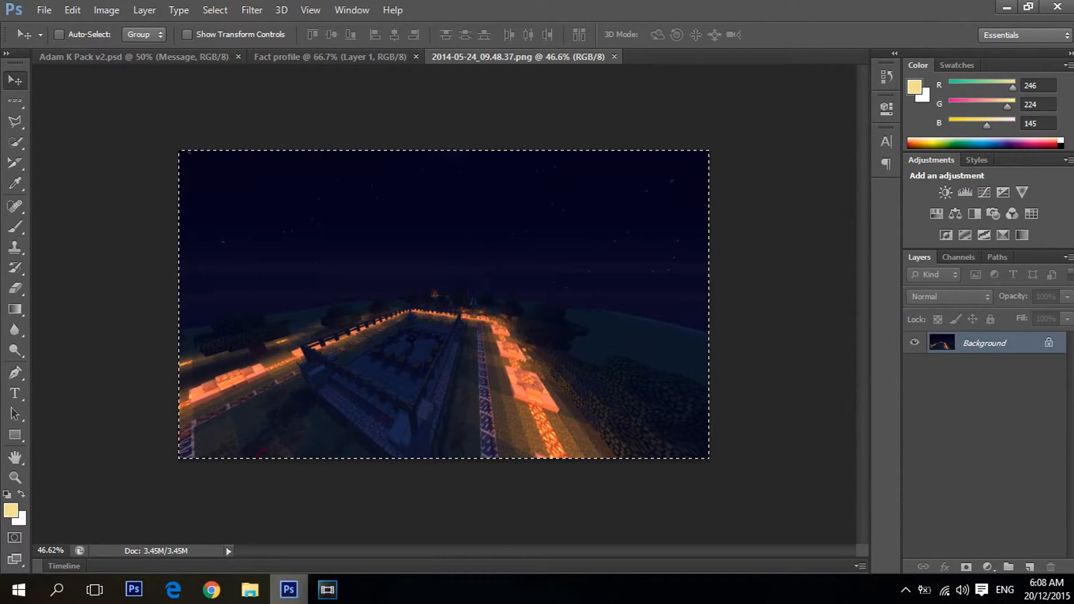
pyautogui.hotkey('ctrl', 'v')
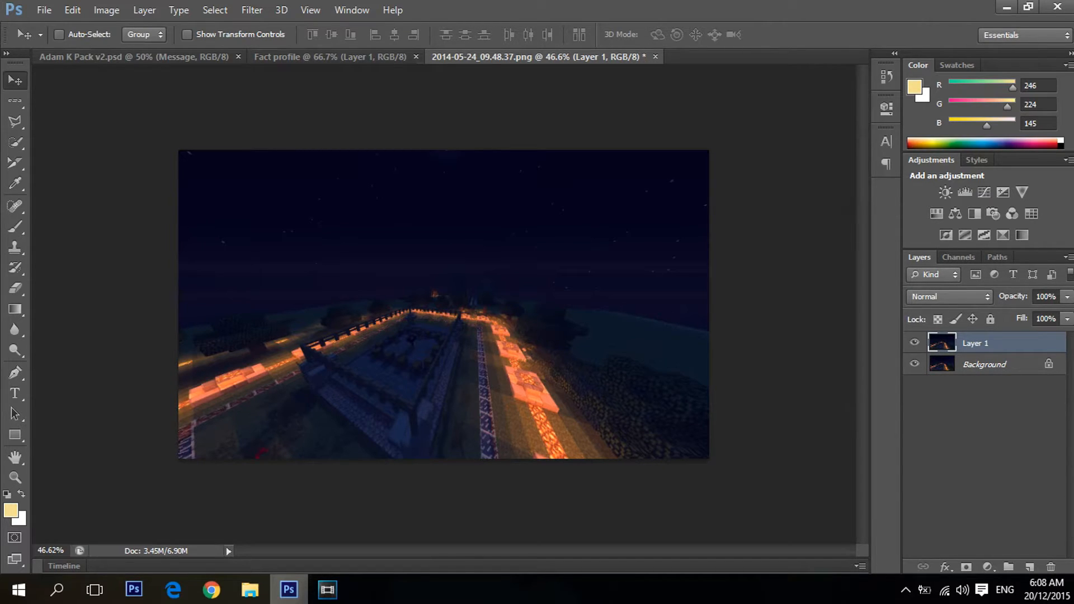
pyautogui.hotkey('ctrl', 'z')
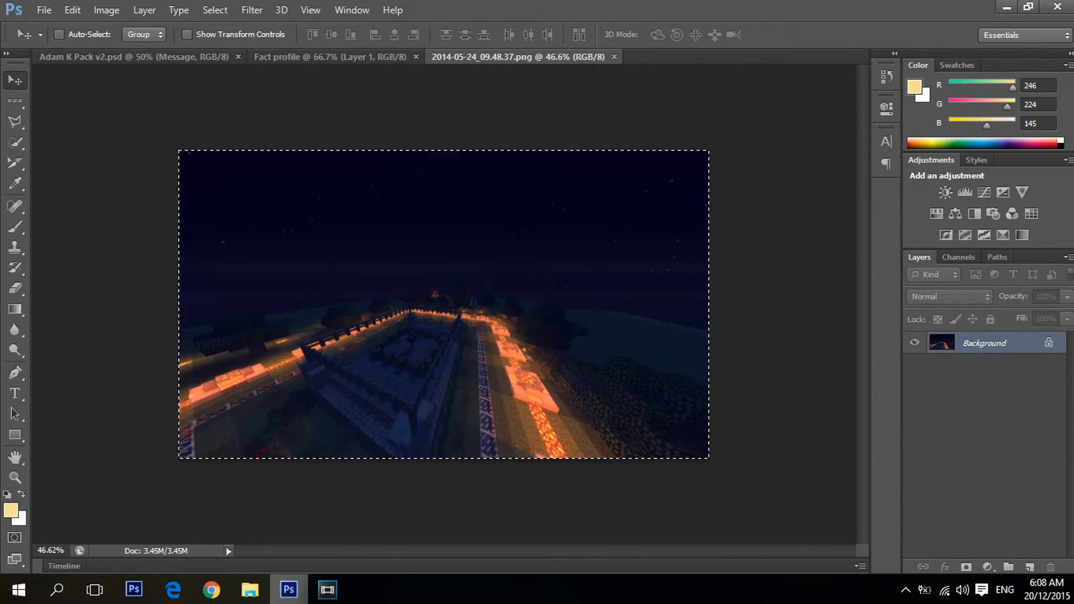
pyautogui.rightClick(905, 338)
pyautogui.click(966, 371)
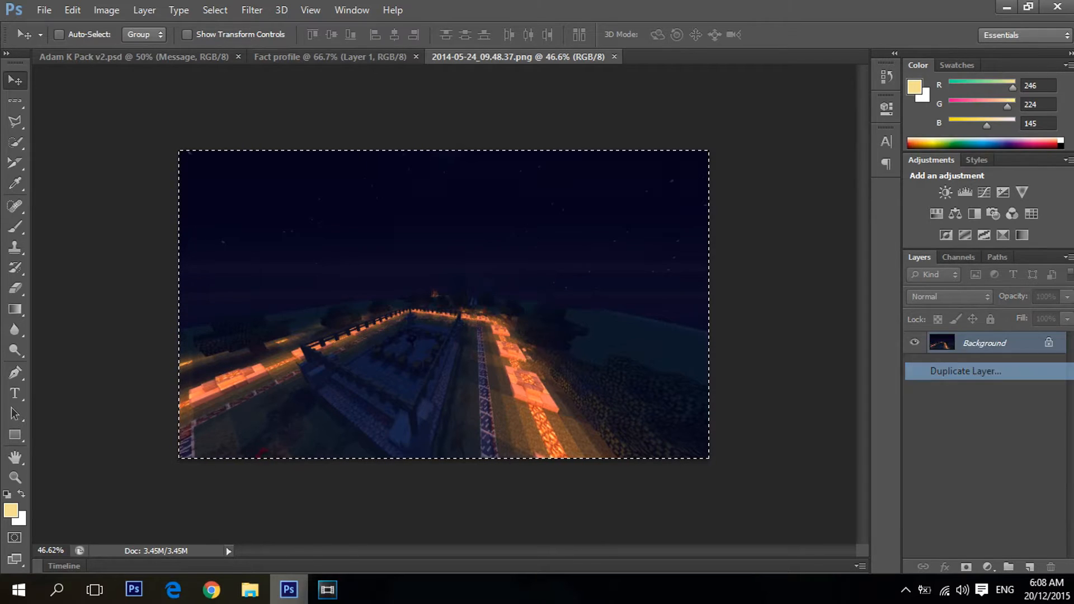
pyautogui.click(528, 236)
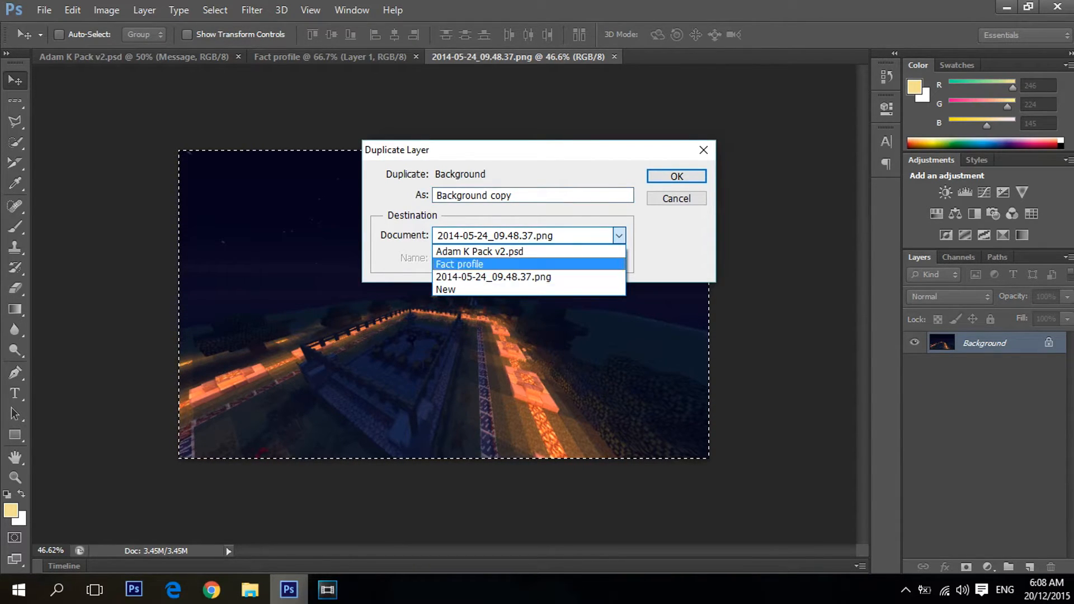
pyautogui.click(528, 236)
pyautogui.click(677, 199)
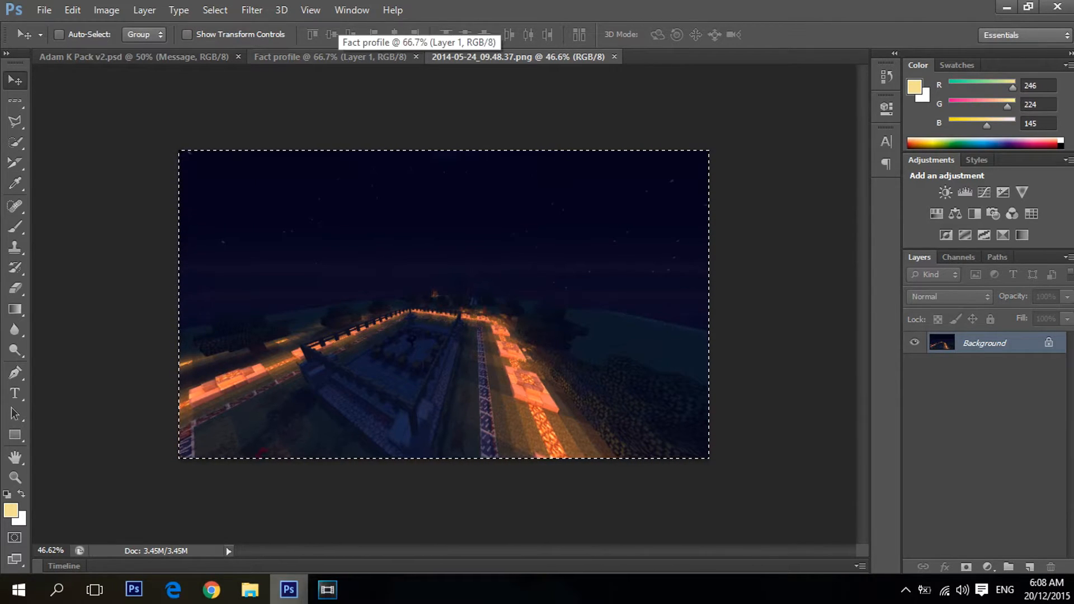
# Step: Paste the night screenshot into the Fact profile document and position it so the fenced courtyard and glowing paths fill the canvas
pyautogui.click(333, 57)
pyautogui.hotkey('ctrl', 'v')
pyautogui.moveTo(542, 273); pyautogui.dragTo(465, 256)
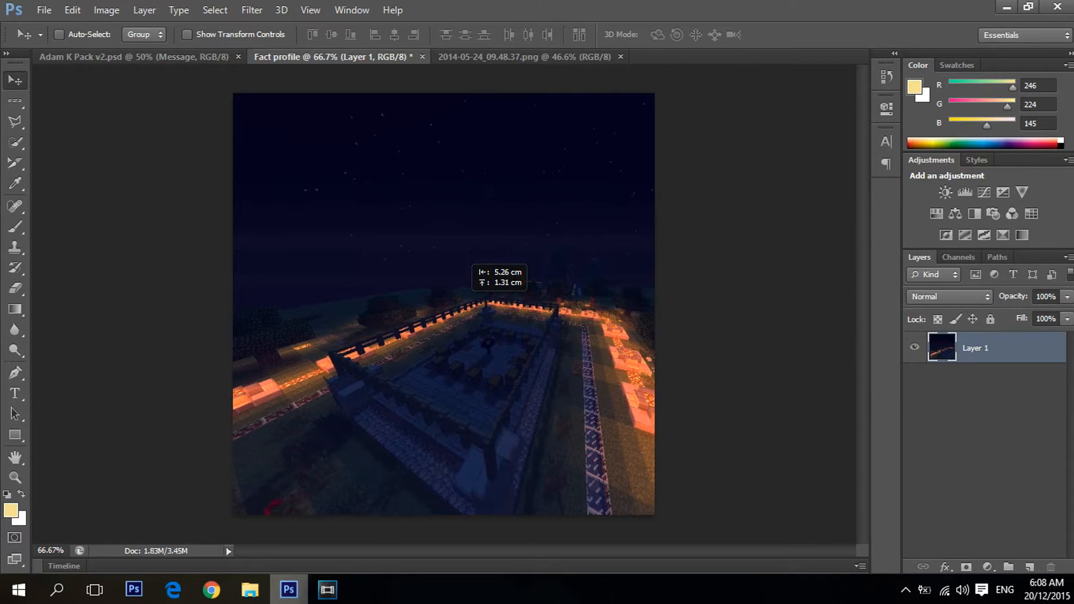
pyautogui.moveTo(463, 295); pyautogui.dragTo(460, 296)
pyautogui.keyDown('alt'); pyautogui.scroll(-1, 460, 296); pyautogui.keyUp('alt')
pyautogui.keyDown('alt'); pyautogui.scroll(2, 460, 296); pyautogui.keyUp('alt')
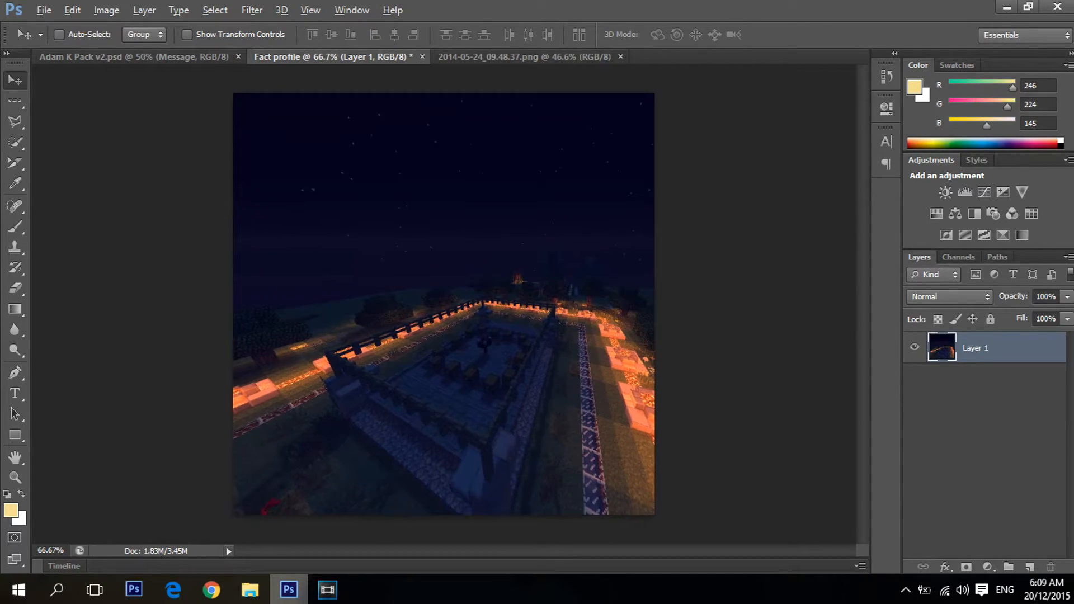
pyautogui.keyDown('alt'); pyautogui.scroll(-1, 552, 269); pyautogui.keyUp('alt')
pyautogui.moveTo(553, 268); pyautogui.dragTo(566, 269)
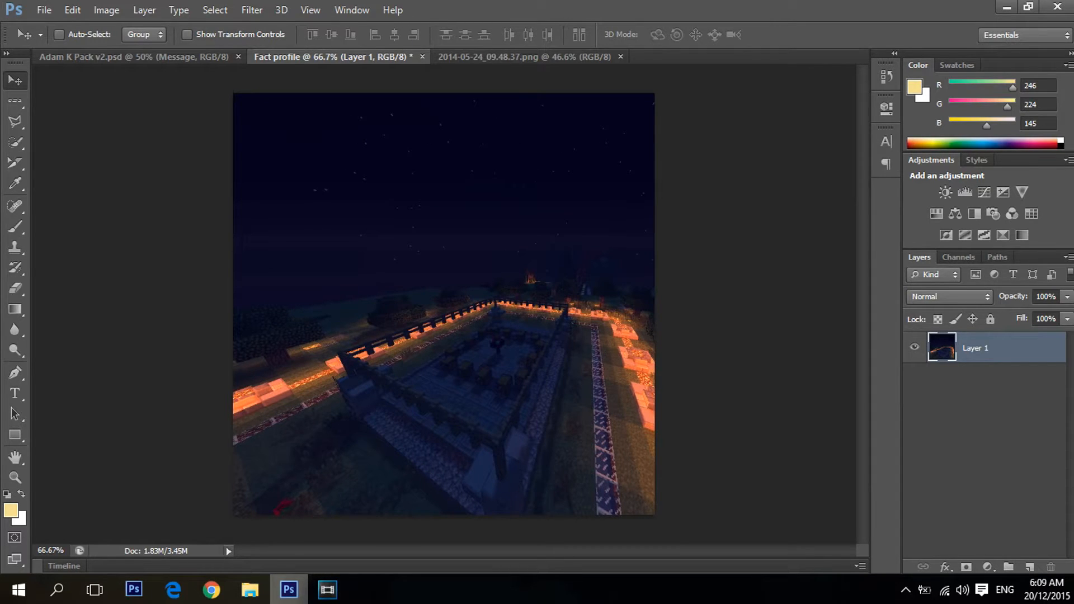
pyautogui.moveTo(537, 269); pyautogui.dragTo(497, 281)
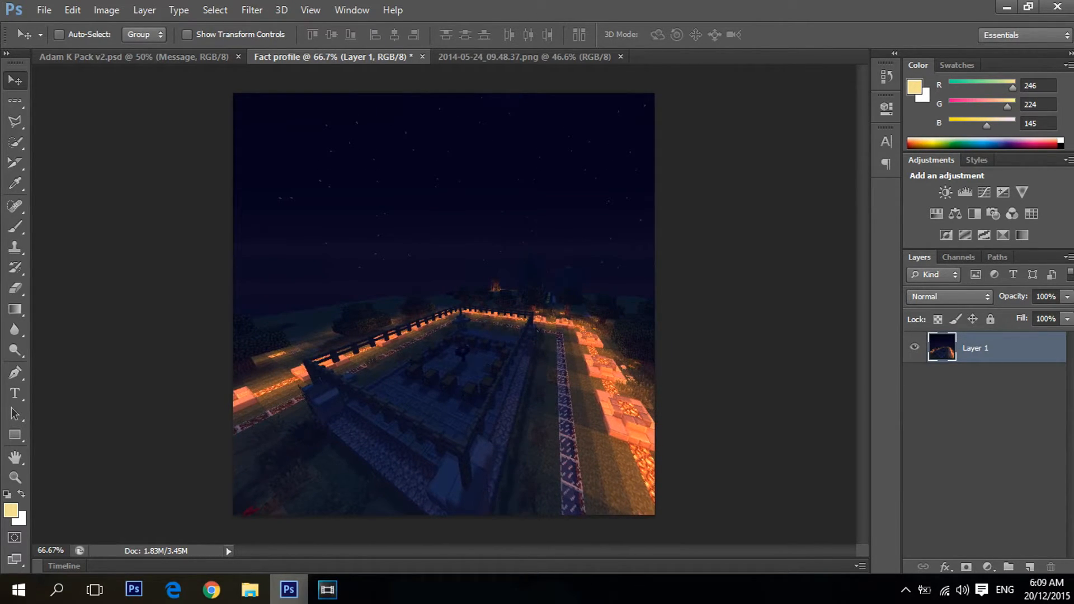
# Step: Apply a Gaussian Blur with a radius of 4.0 pixels to the background screenshot layer
pyautogui.click(252, 9)
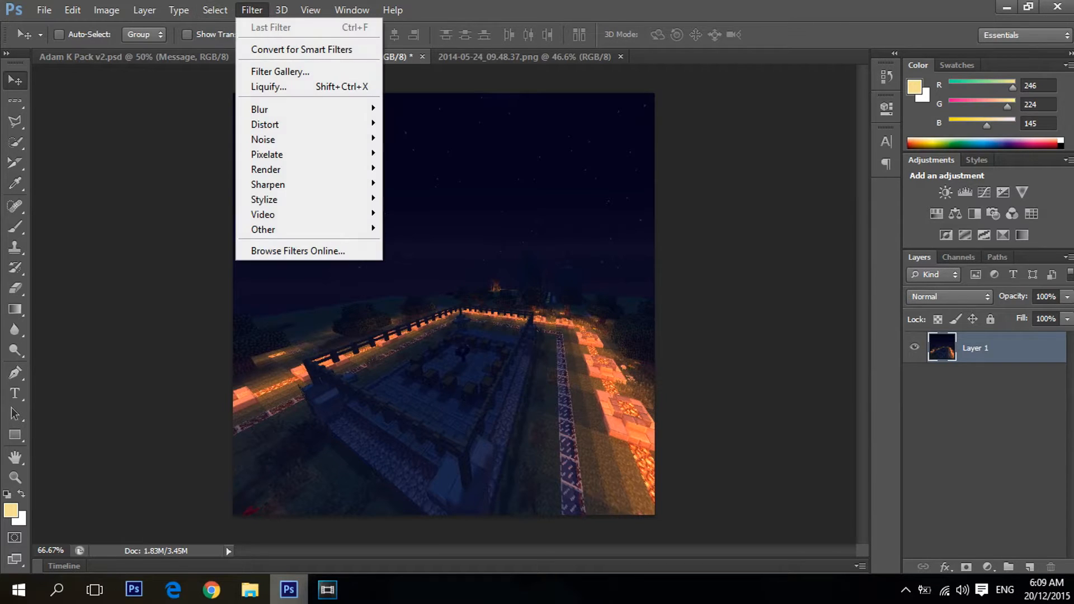
pyautogui.moveTo(313, 109)
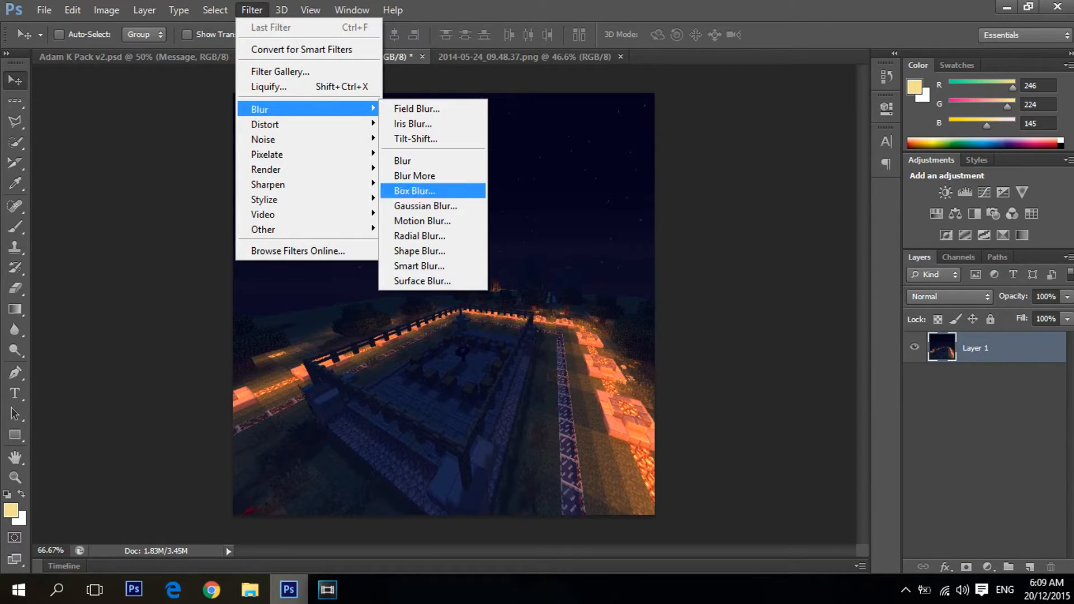
pyautogui.click(417, 205)
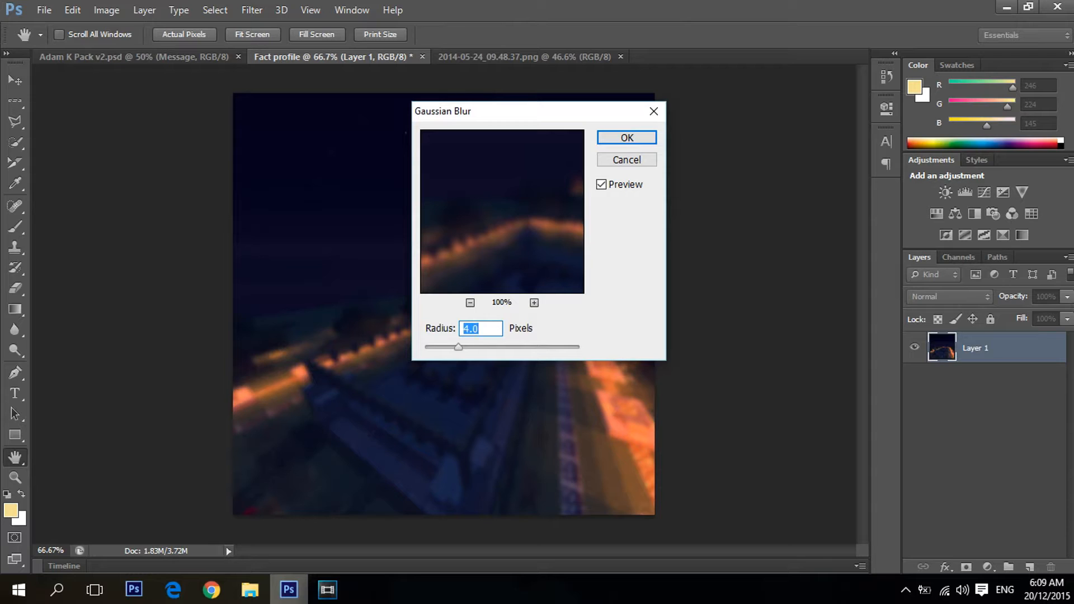
pyautogui.moveTo(545, 115); pyautogui.dragTo(726, 118)
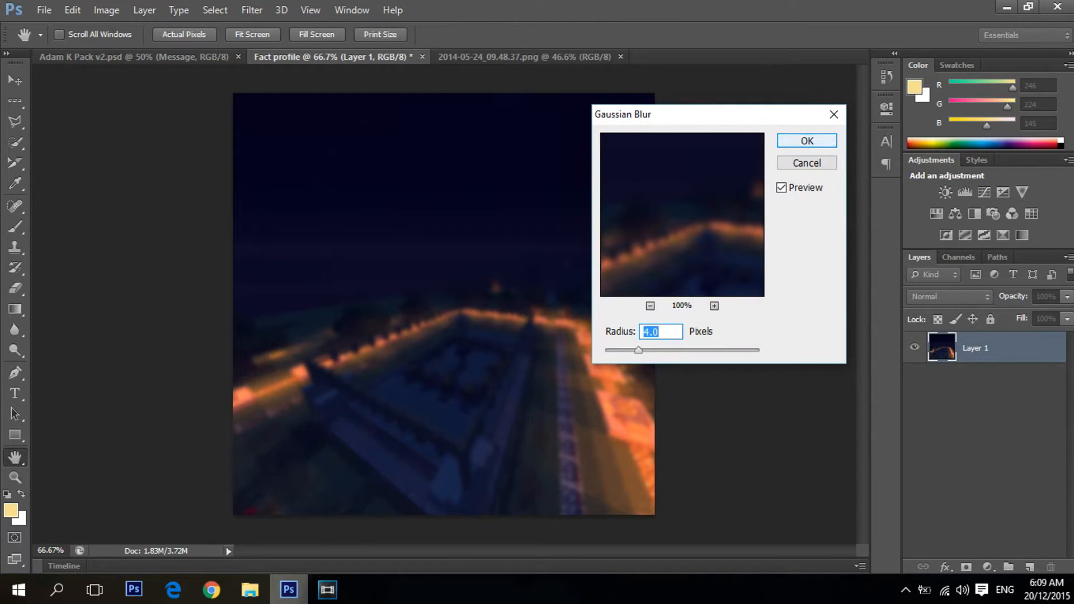
pyautogui.click(807, 140)
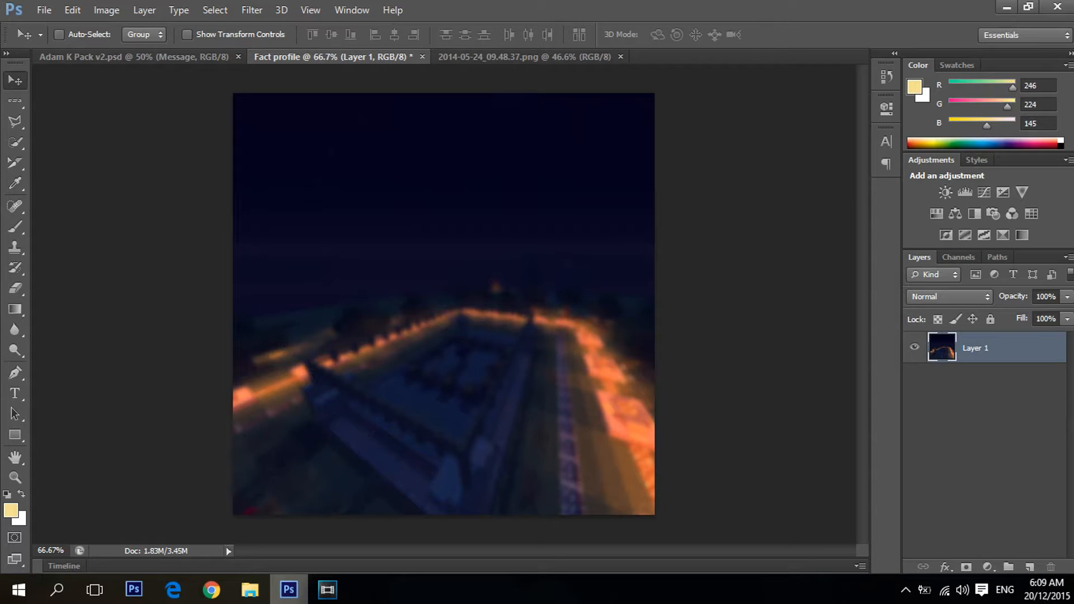
# Step: Apply a Radial Blur to the background layer with amount 10, the Zoom method and Best quality
pyautogui.click(252, 9)
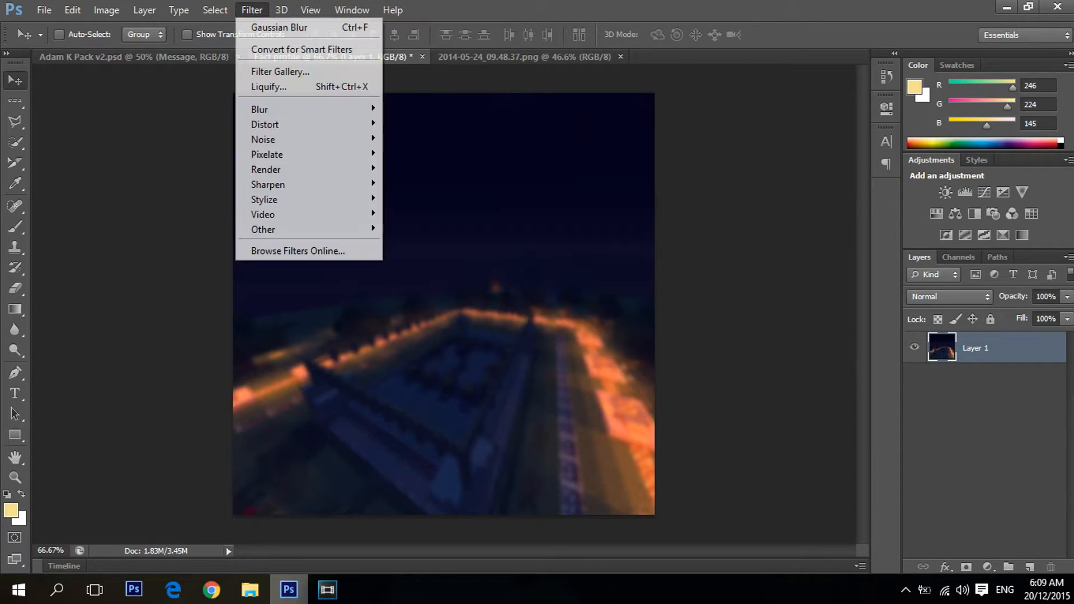
pyautogui.moveTo(291, 124)
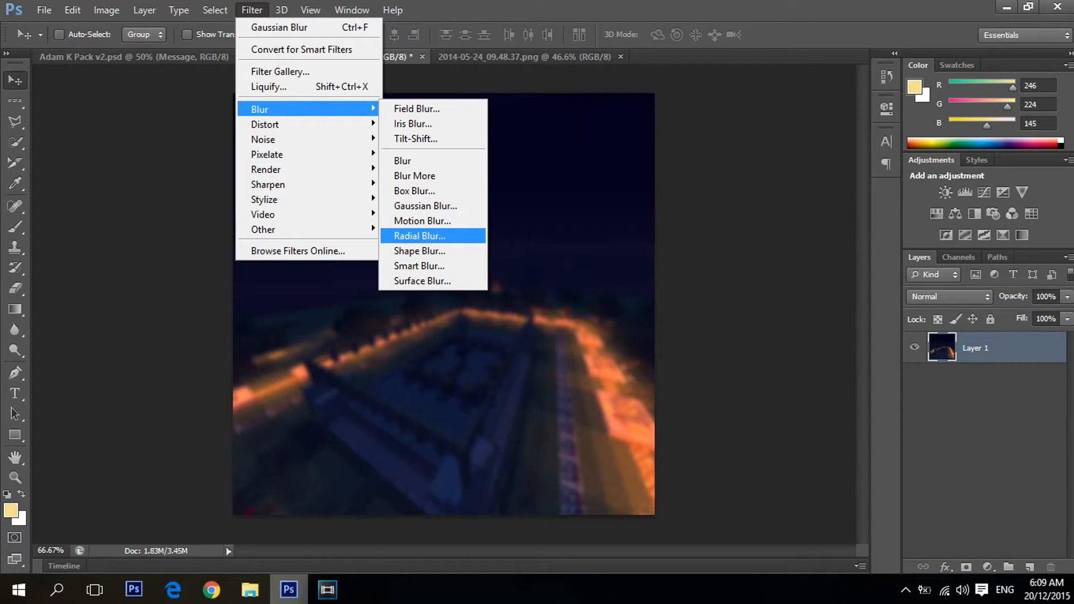
pyautogui.click(419, 236)
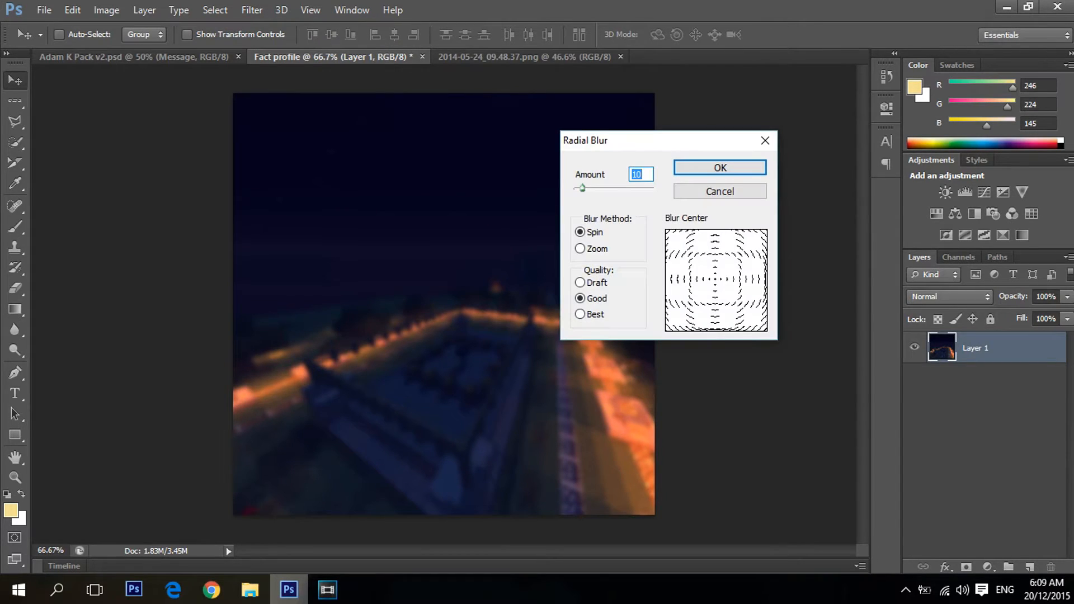
pyautogui.click(595, 249)
pyautogui.click(595, 314)
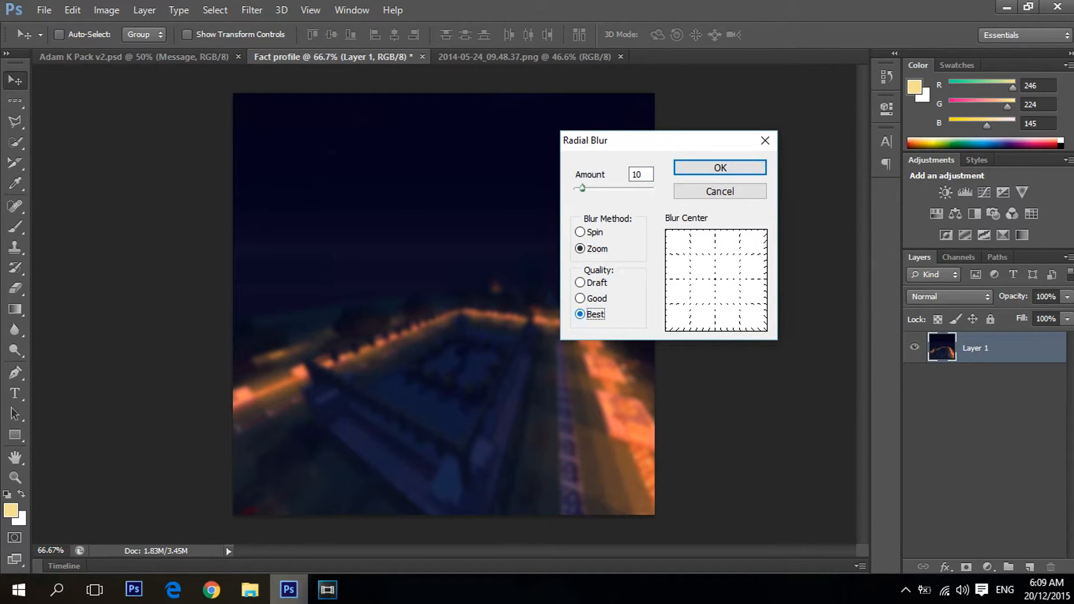
pyautogui.click(720, 168)
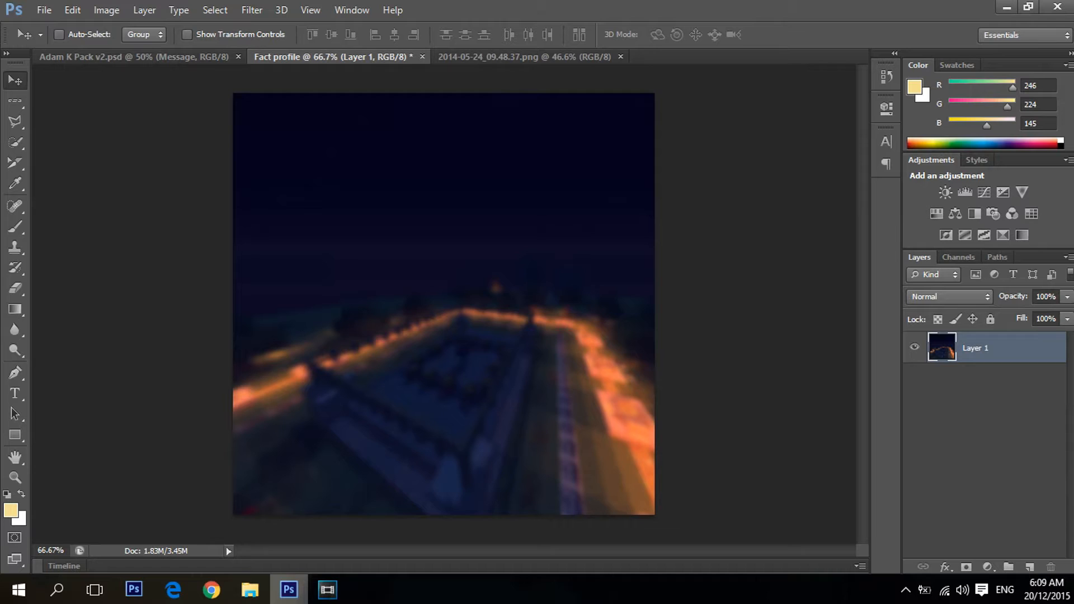
# Step: Close the 2014-05-24_09.48.37.png screenshot document
pyautogui.keyDown('alt'); pyautogui.scroll(6, 346, 406); pyautogui.keyUp('alt')
pyautogui.keyDown('alt'); pyautogui.scroll(-6, 346, 407); pyautogui.keyUp('alt')
pyautogui.keyDown('alt'); pyautogui.scroll(1, 346, 407); pyautogui.keyUp('alt')
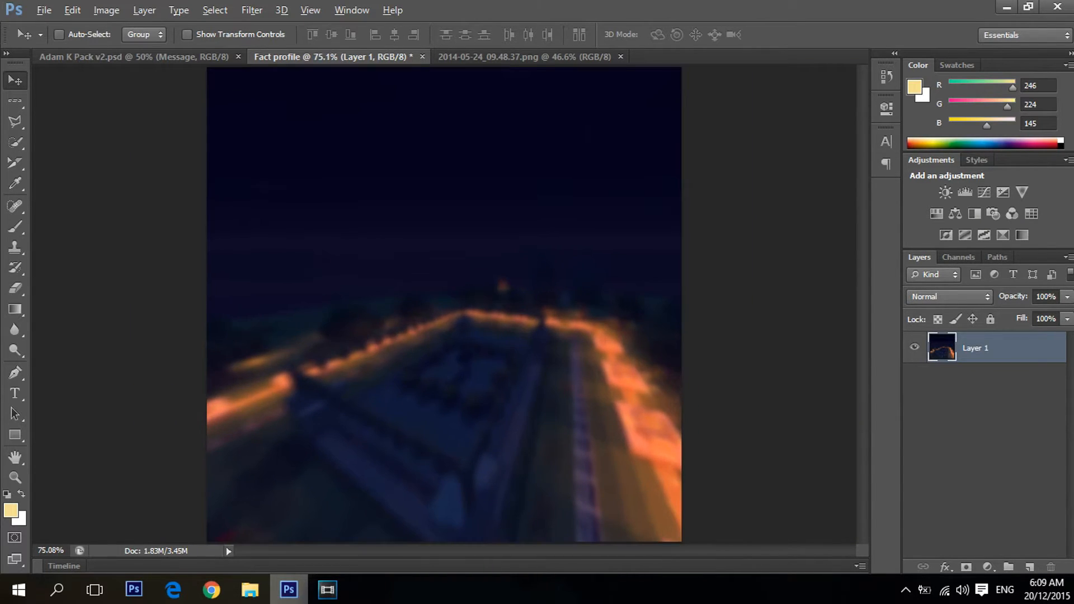
pyautogui.keyDown('alt'); pyautogui.scroll(-1, 346, 407); pyautogui.keyUp('alt')
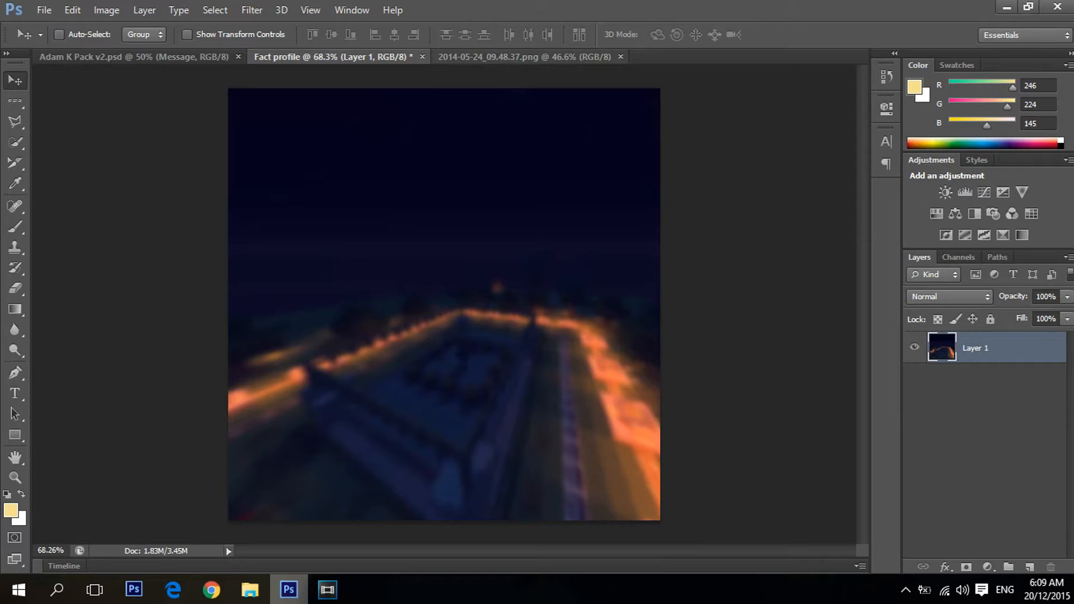
pyautogui.click(621, 56)
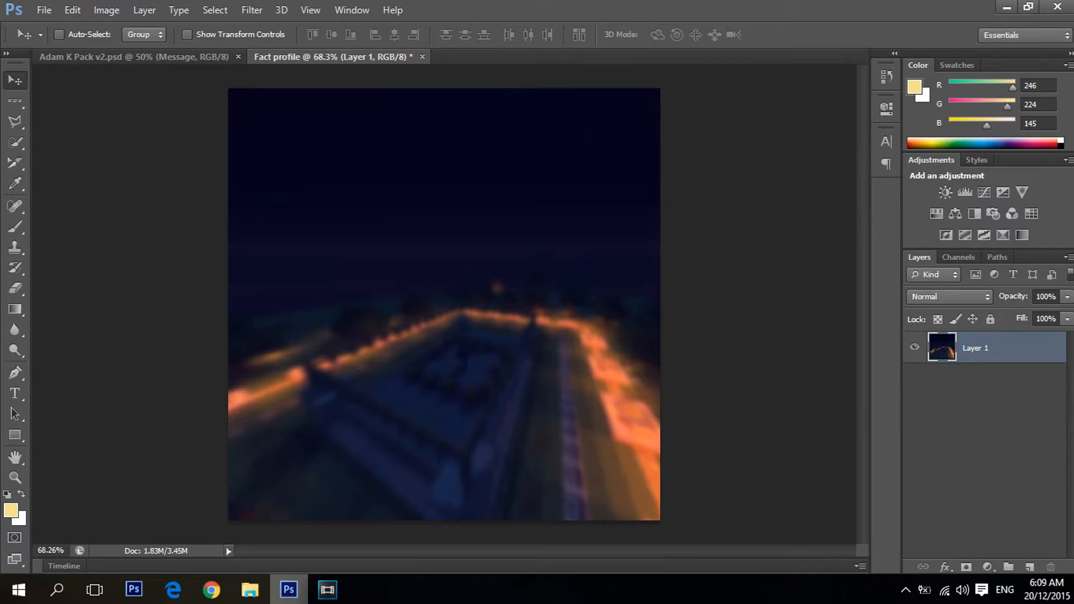
# Step: Open the character render Factive0000.png from the Graphics Ss folder on the desktop
pyautogui.hotkey('alt', 'f')
pyautogui.press('Down')
pyautogui.press('Return')
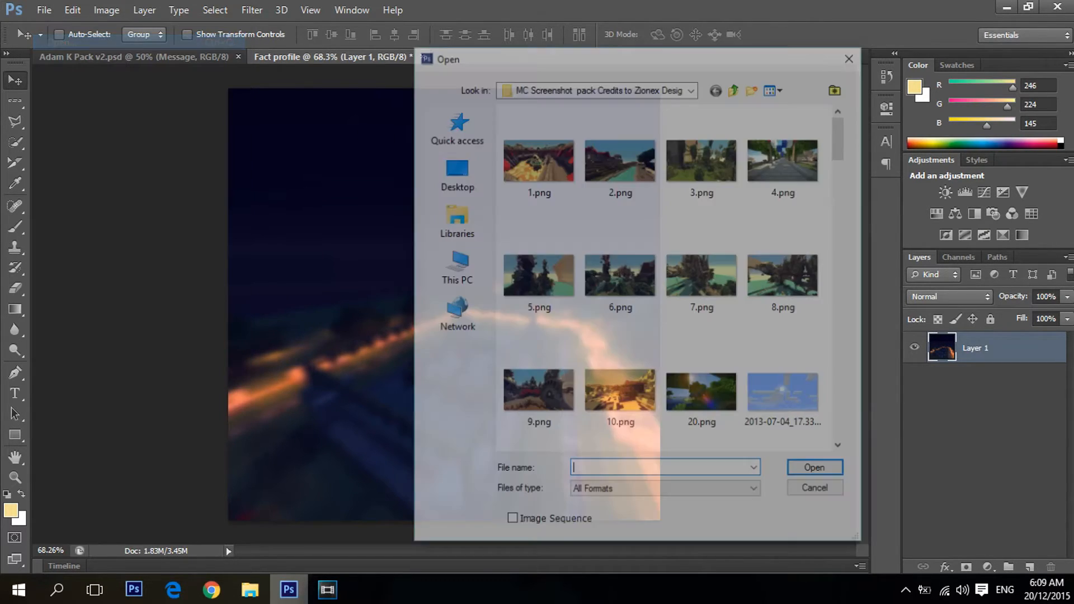
pyautogui.click(454, 172)
pyautogui.scroll(2, 593, 235)
pyautogui.scroll(-11, 593, 235)
pyautogui.scroll(3, 593, 241)
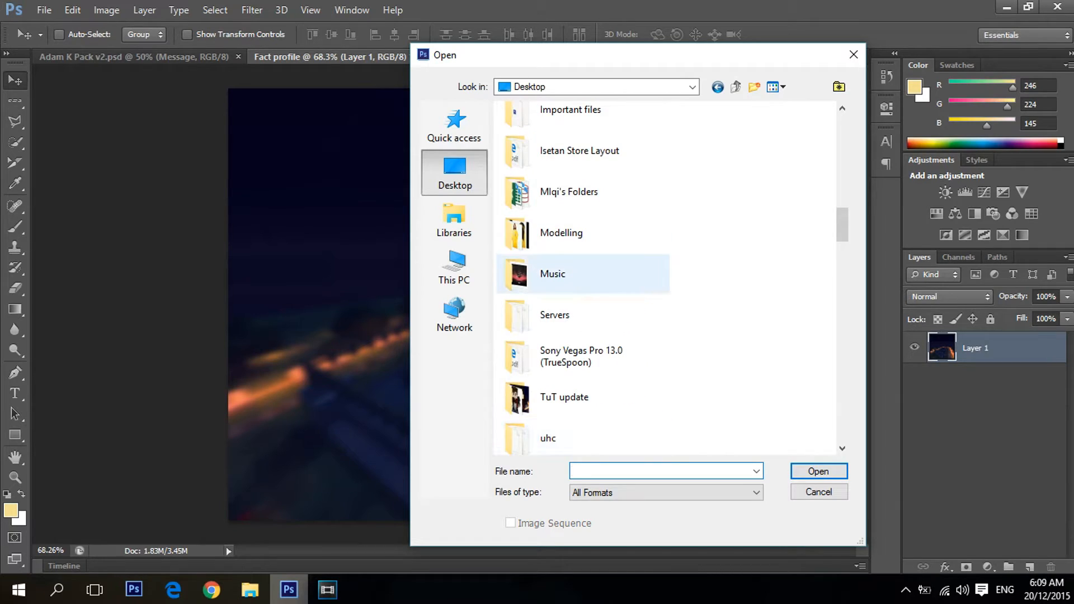
pyautogui.scroll(3, 582, 277)
pyautogui.doubleClick(563, 282)
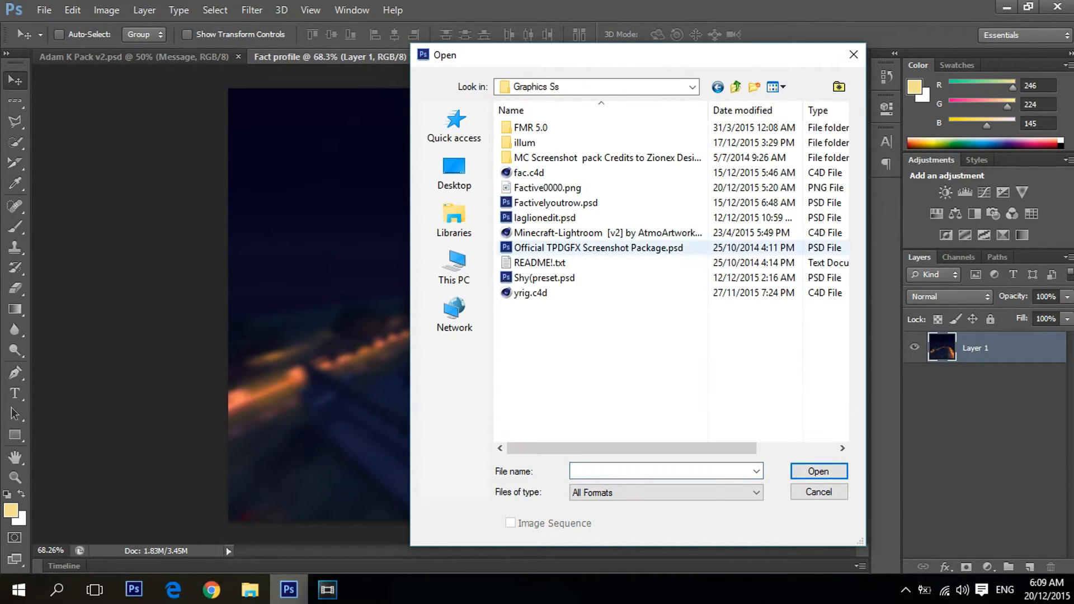
pyautogui.click(547, 188)
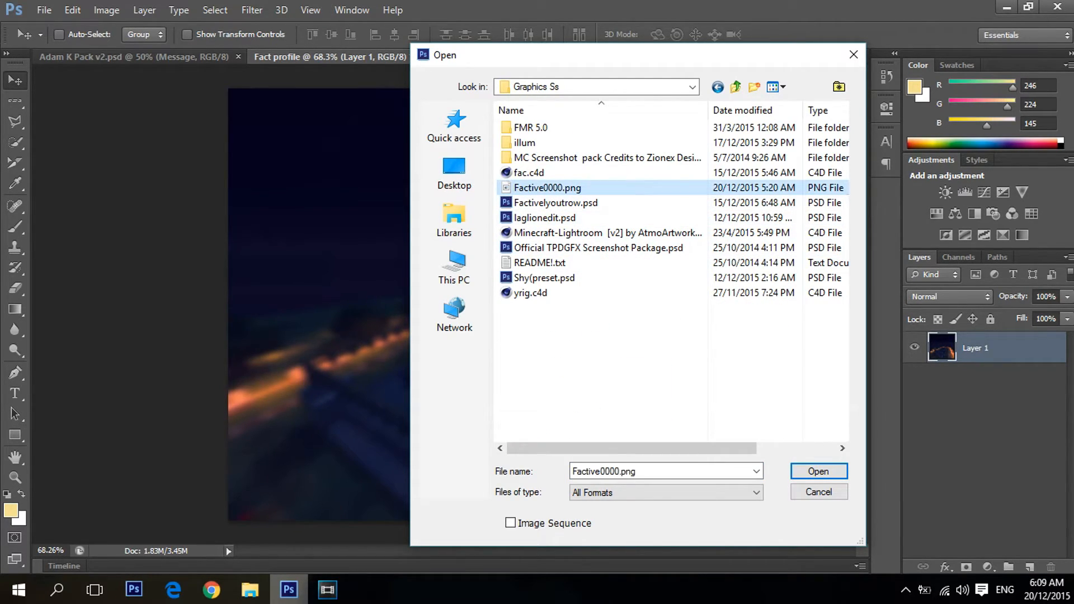
pyautogui.press('Return')
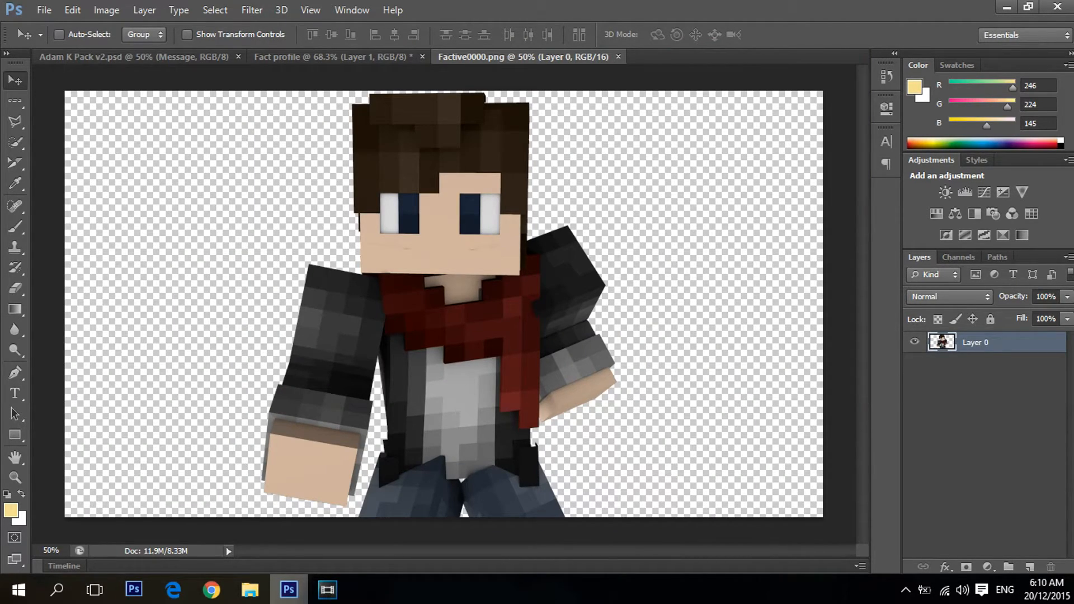
# Step: Copy the whole character render into the Fact profile document and position it over the blurred background
pyautogui.hotkey('ctrl', 'a')
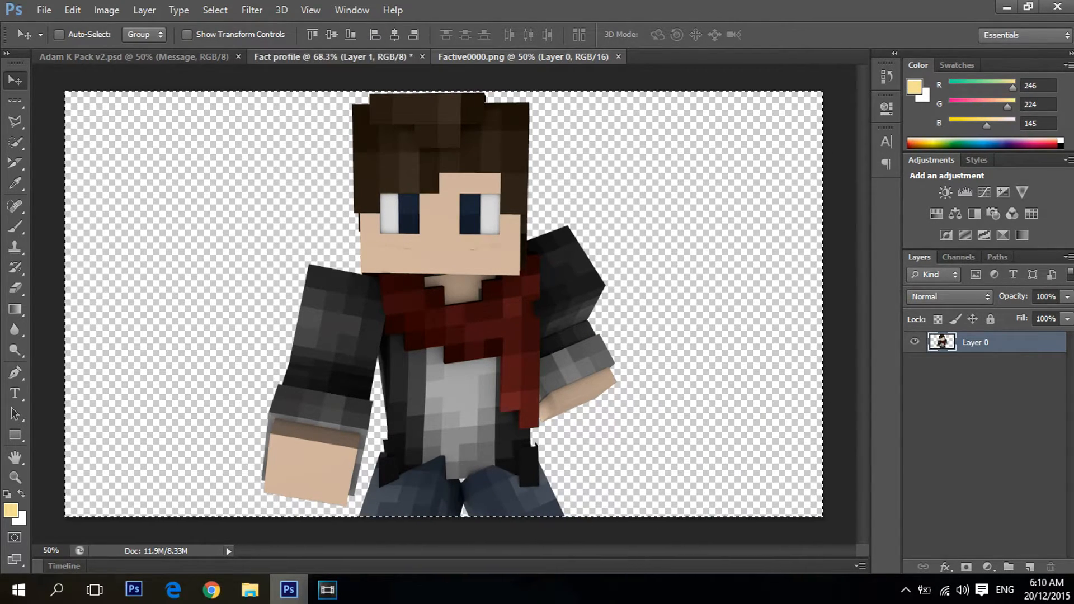
pyautogui.click(333, 58)
pyautogui.hotkey('ctrl', 'v')
pyautogui.moveTo(496, 269); pyautogui.dragTo(487, 244)
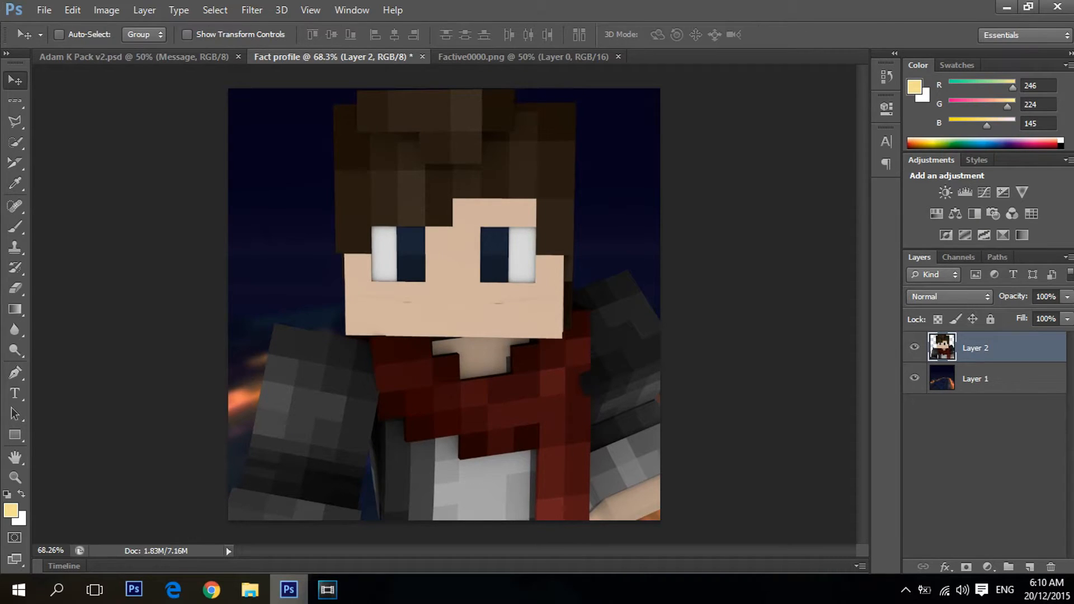
# Step: Scale the character layer to about 88% and position it so the head, torso and both arms fill the canvas
pyautogui.hotkey('ctrl', 't')
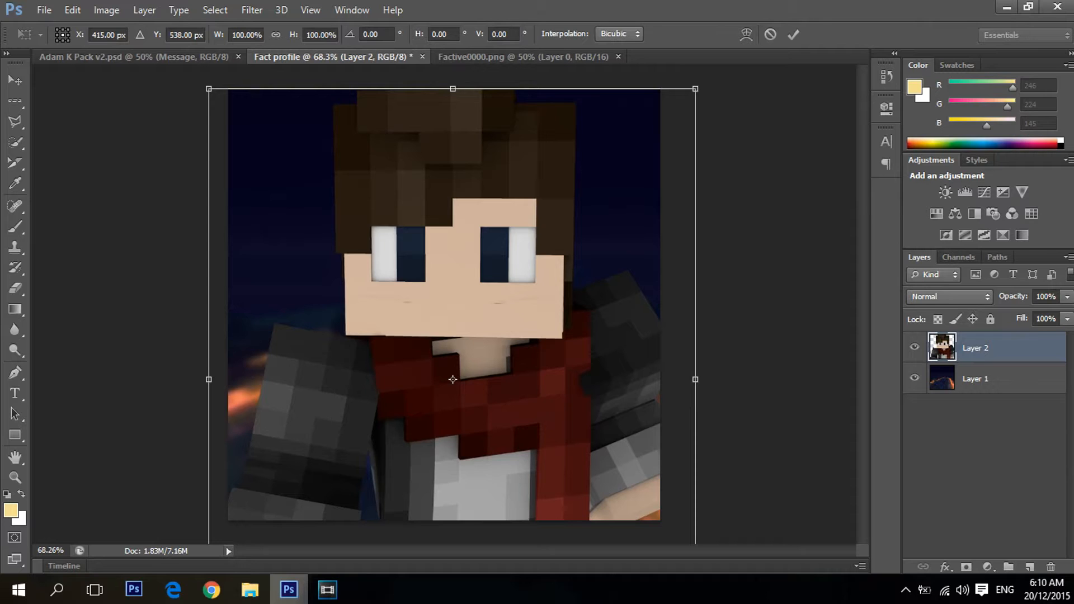
pyautogui.moveTo(696, 89); pyautogui.dragTo(719, 138)
pyautogui.moveTo(510, 237); pyautogui.dragTo(537, 178)
pyautogui.keyDown('shift'); pyautogui.moveTo(681, 77); pyautogui.dragTo(650, 113); pyautogui.keyUp('shift')
pyautogui.moveTo(587, 181); pyautogui.dragTo(597, 156)
pyautogui.keyDown('shift'); pyautogui.moveTo(661, 89); pyautogui.dragTo(674, 71); pyautogui.keyUp('shift')
pyautogui.moveTo(626, 135); pyautogui.dragTo(615, 106)
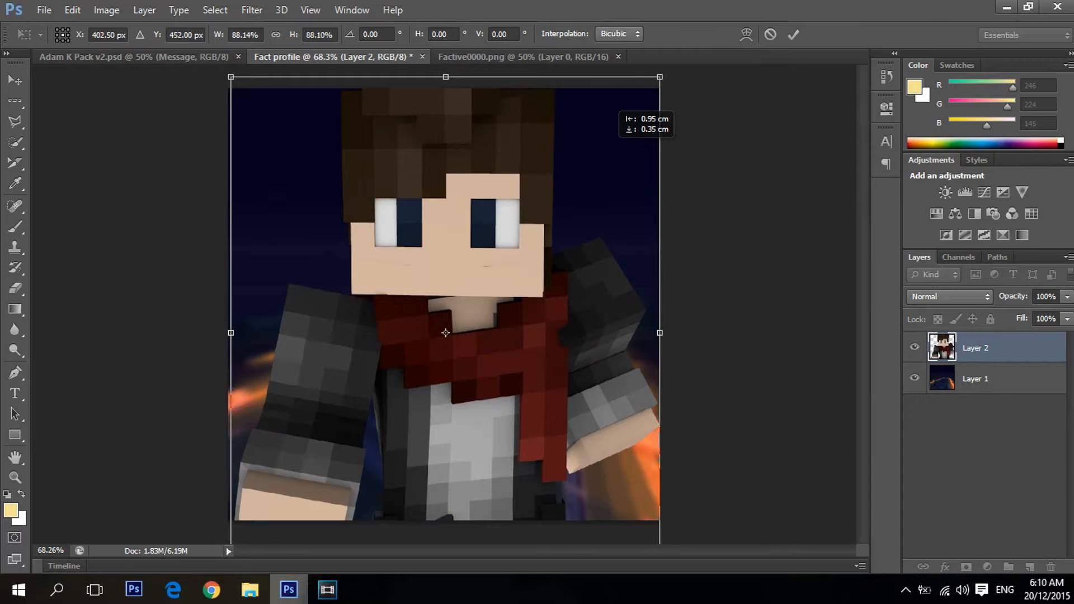
pyautogui.click(793, 35)
pyautogui.keyDown('alt'); pyautogui.scroll(-2, 445, 305); pyautogui.keyUp('alt')
pyautogui.keyDown('alt'); pyautogui.scroll(3, 445, 304); pyautogui.keyUp('alt')
pyautogui.keyDown('alt'); pyautogui.scroll(-2, 445, 304); pyautogui.keyUp('alt')
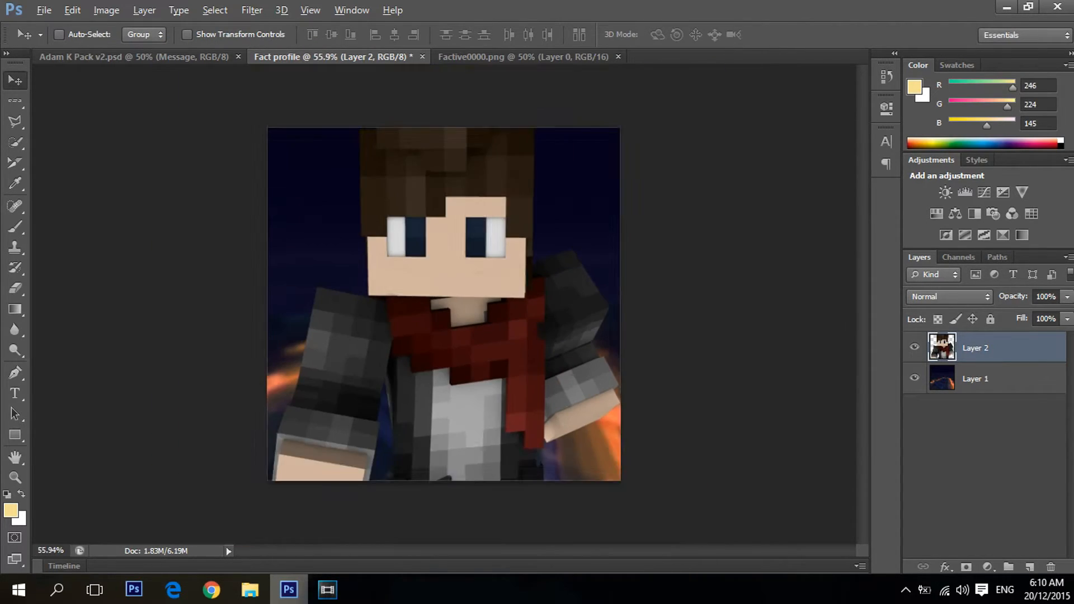
pyautogui.keyDown('alt'); pyautogui.scroll(2, 445, 305); pyautogui.keyUp('alt')
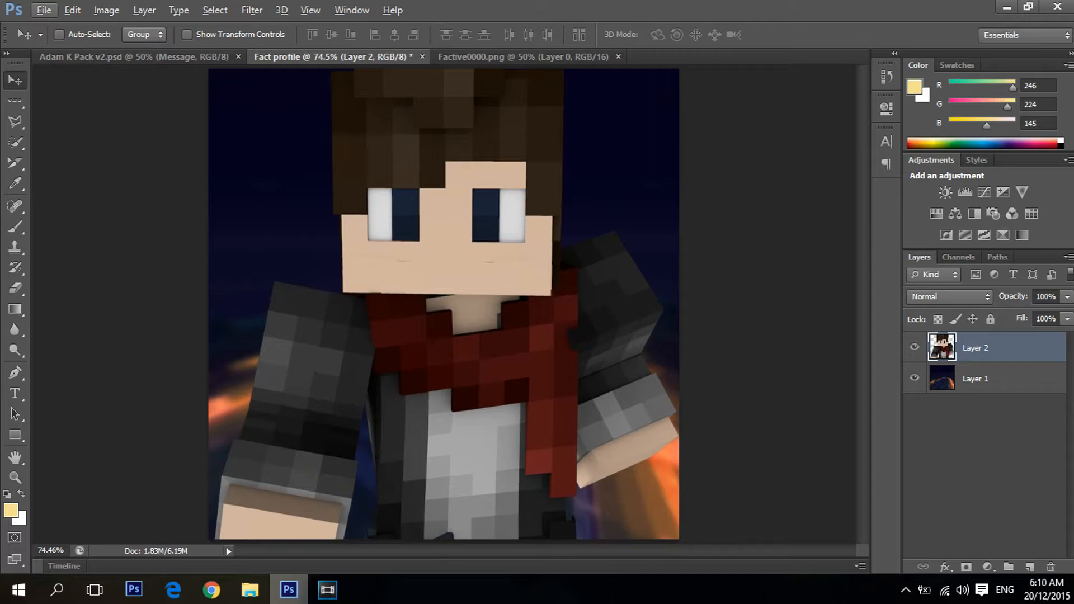
# Step: Duplicate the character layer within the Fact profile document as Layer 2 copy and hide the duplicate
pyautogui.rightClick(1020, 348)
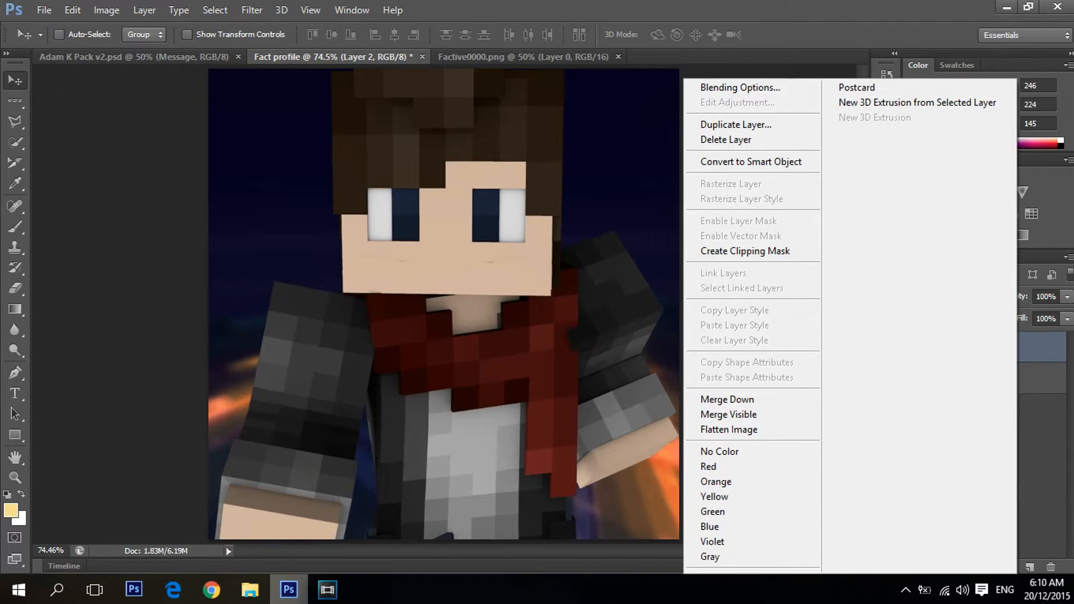
pyautogui.click(739, 124)
pyautogui.click(529, 236)
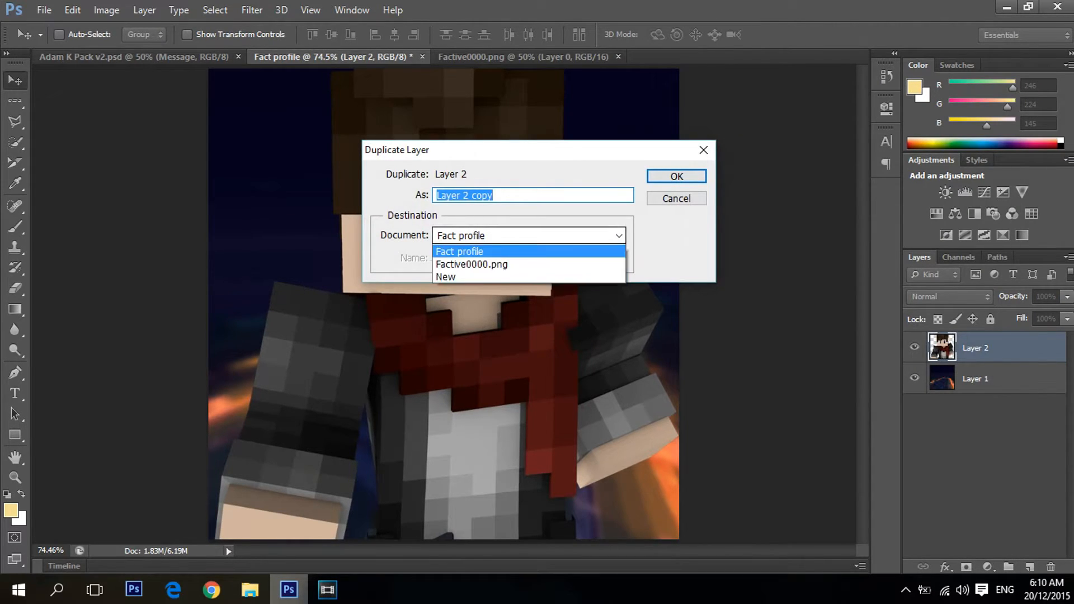
pyautogui.click(520, 263)
pyautogui.press('Return')
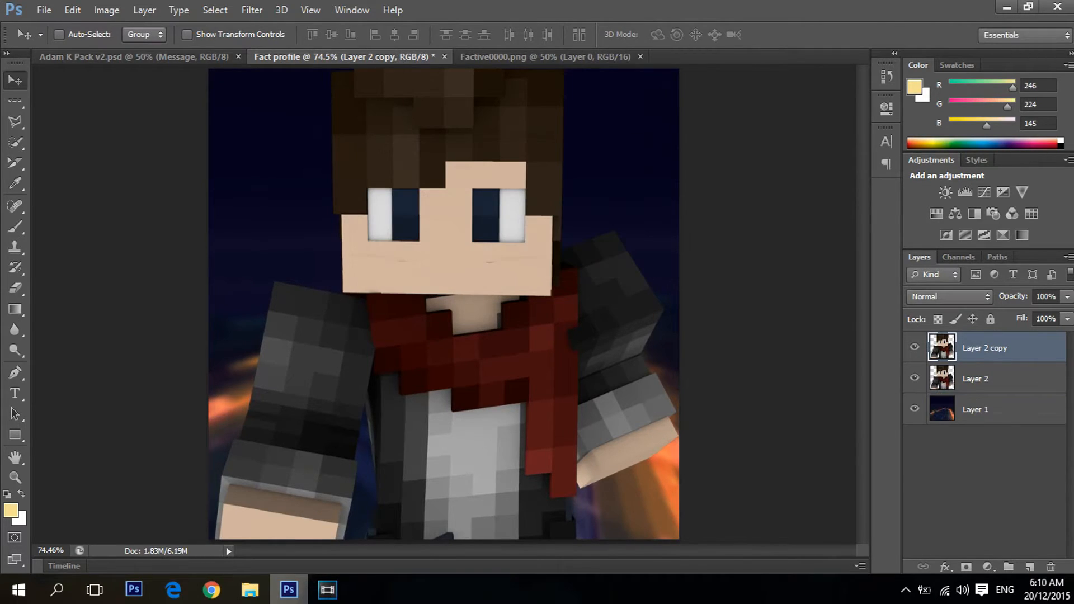
pyautogui.click(915, 348)
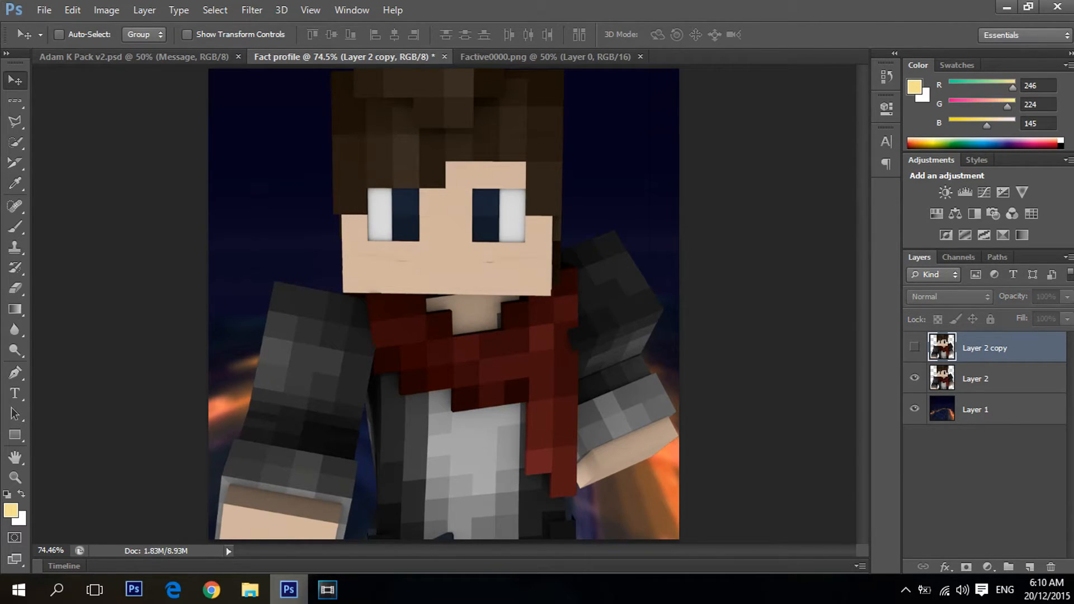
# Step: Add an Inner Glow to Layer 2 with the Overlay blend mode and a size of 20 px
pyautogui.click(996, 379)
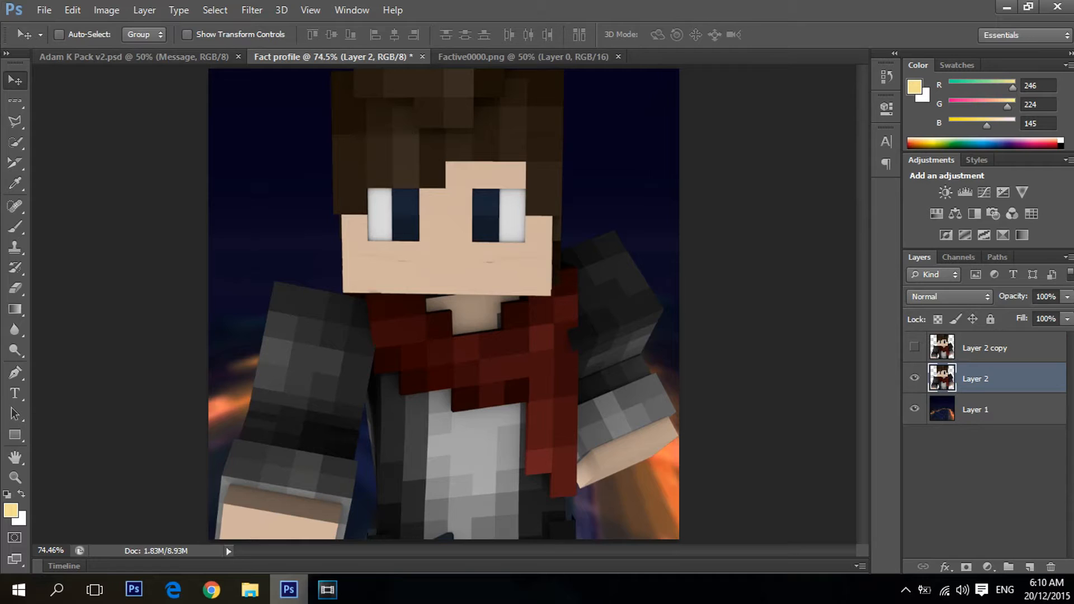
pyautogui.rightClick(1000, 379)
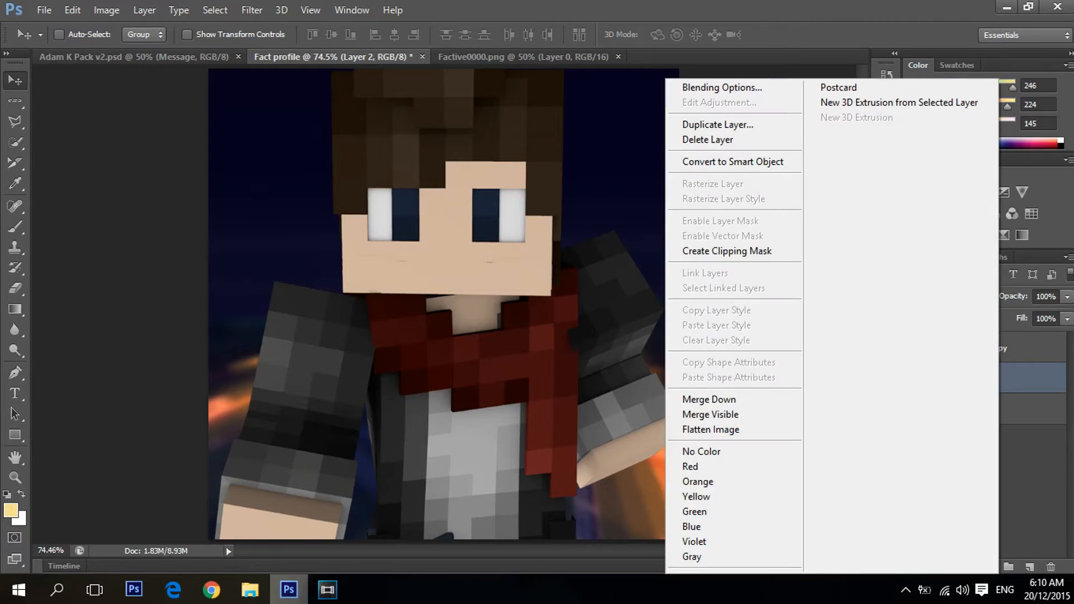
pyautogui.click(750, 88)
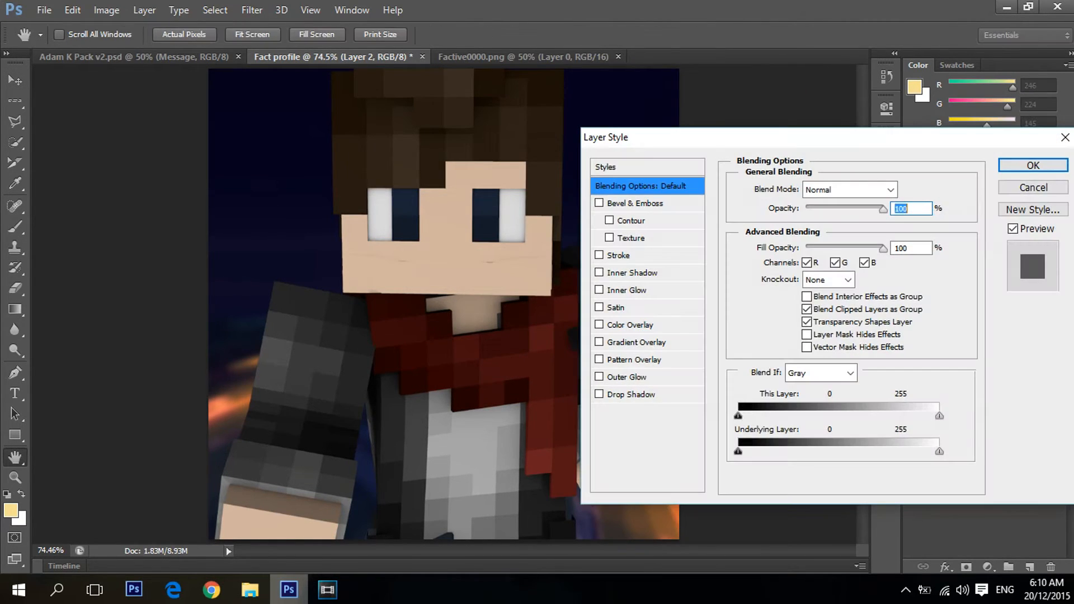
pyautogui.click(627, 289)
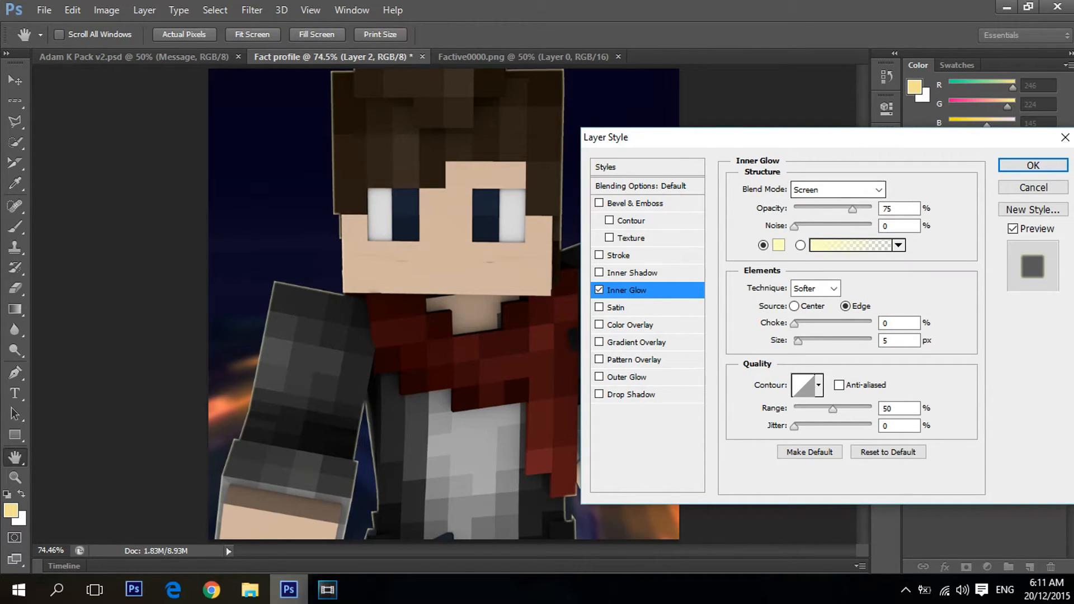
pyautogui.click(837, 189)
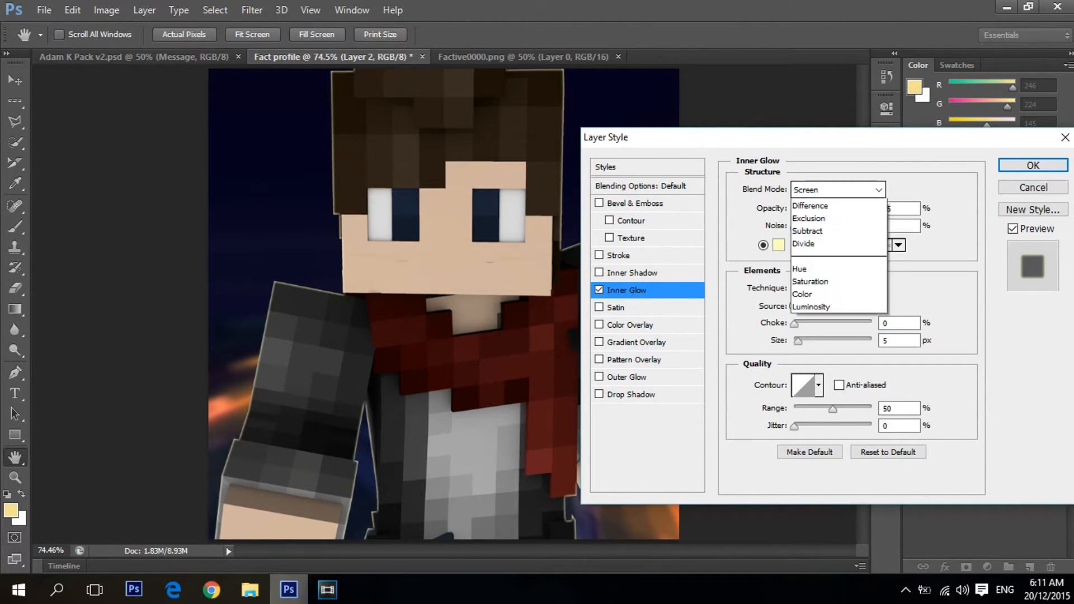
pyautogui.click(816, 395)
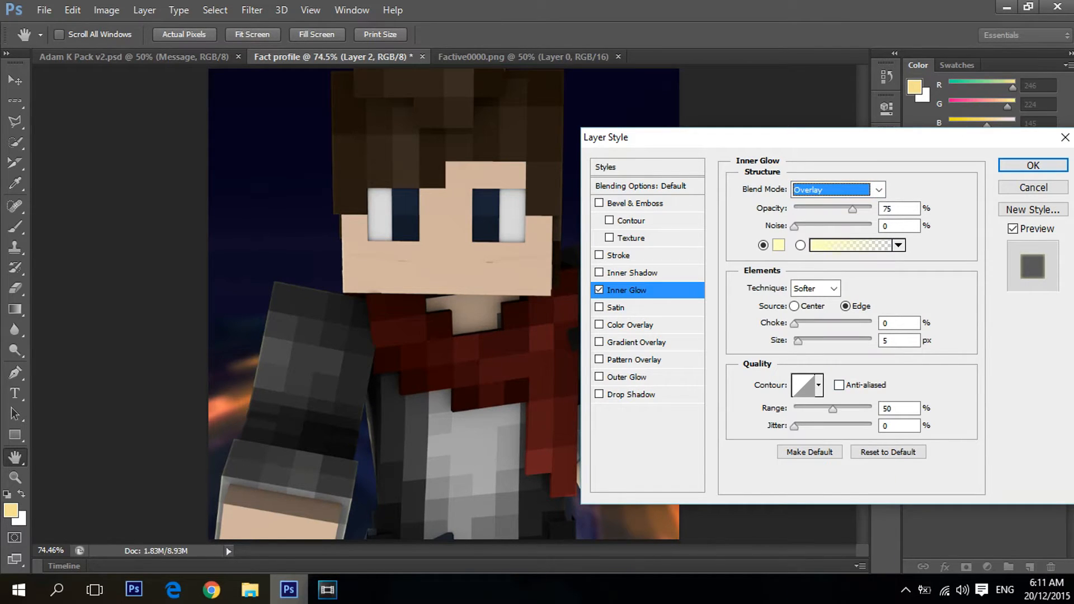
pyautogui.doubleClick(891, 340)
pyautogui.write('2')
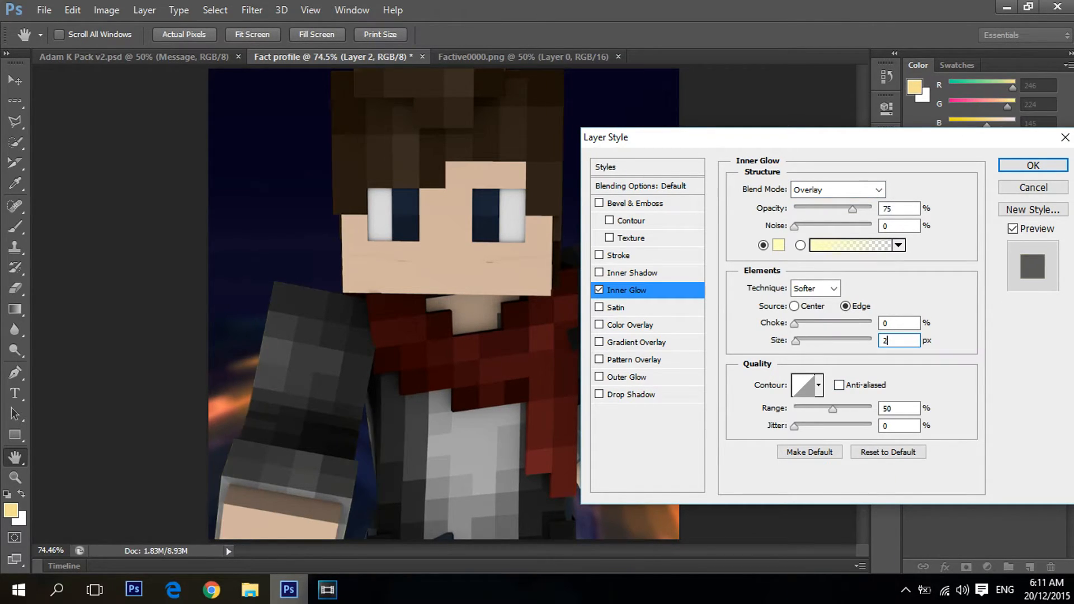
pyautogui.write('0')
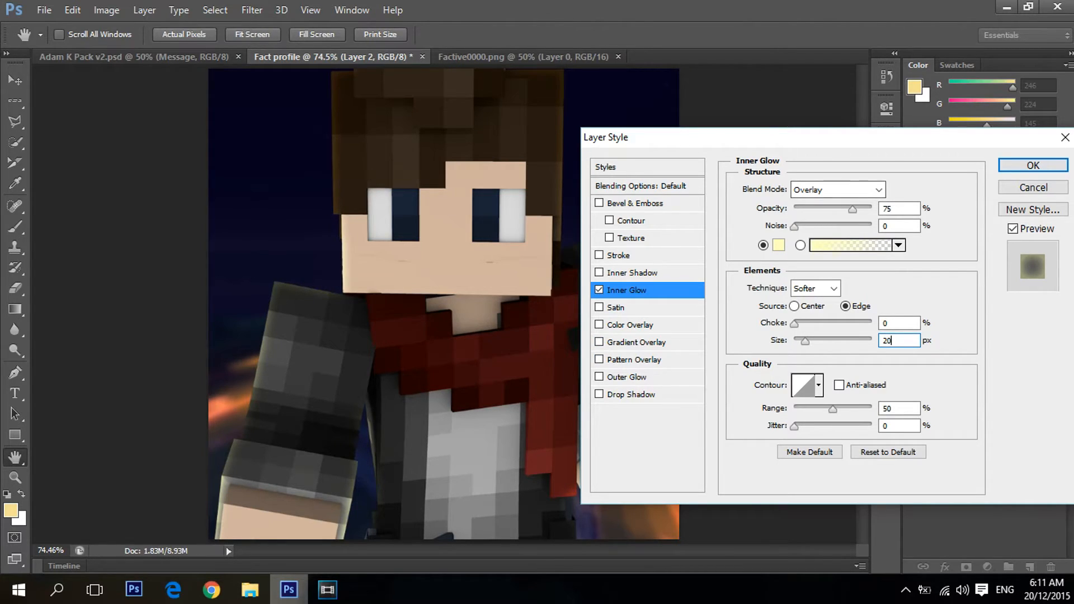
# Step: Set the inner glow colour to pale cyan d7f9ff and apply the layer style
pyautogui.moveTo(839, 138); pyautogui.dragTo(773, 143)
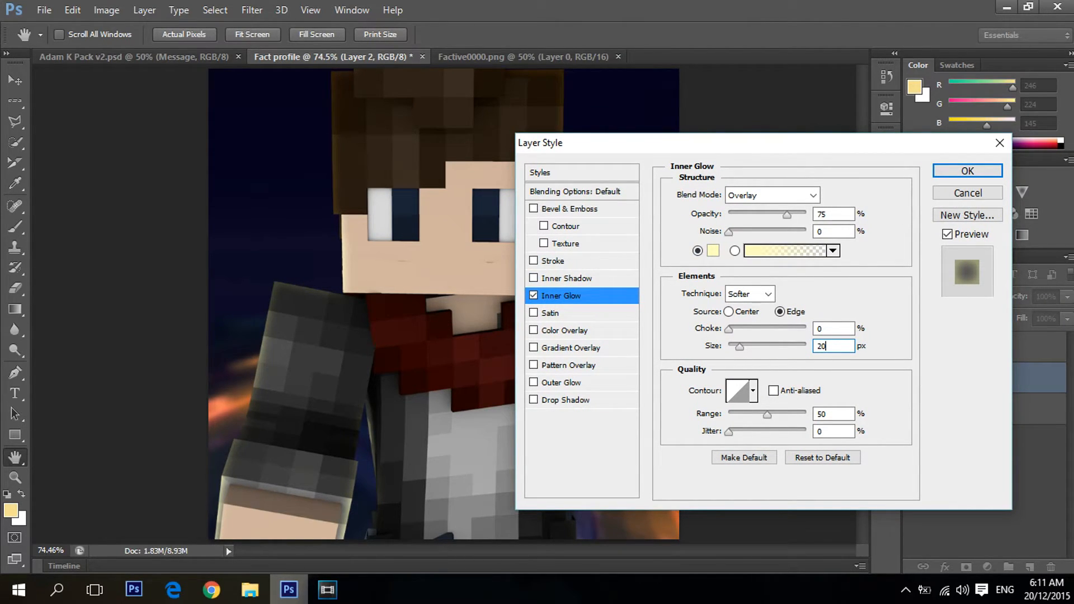
pyautogui.click(713, 250)
pyautogui.moveTo(786, 281)
pyautogui.mouseDown()
pyautogui.moveTo(786, 266)
pyautogui.moveTo(786, 278)
pyautogui.mouseUp()
pyautogui.click(592, 199)
pyautogui.moveTo(592, 199); pyautogui.dragTo(568, 198)
pyautogui.click(584, 194)
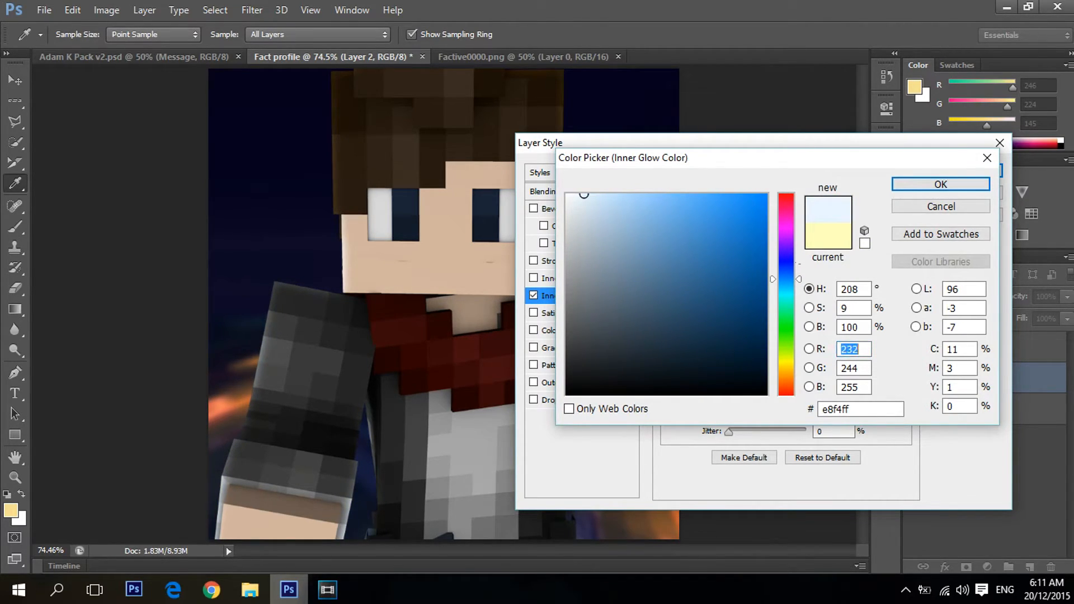
pyautogui.moveTo(786, 279); pyautogui.dragTo(786, 289)
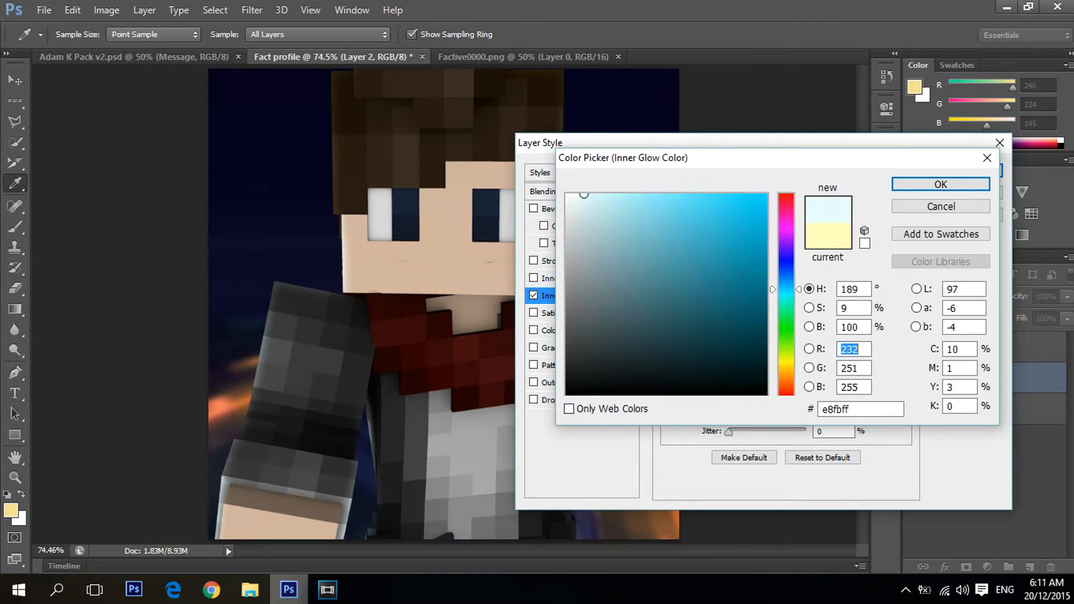
pyautogui.moveTo(584, 194); pyautogui.dragTo(597, 194)
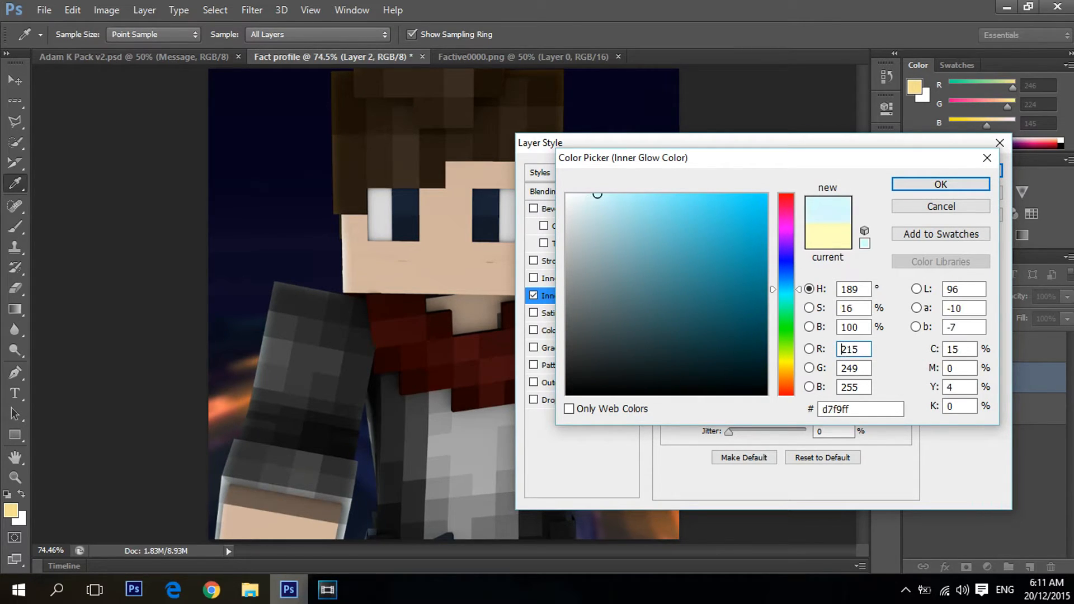
pyautogui.press('Return')
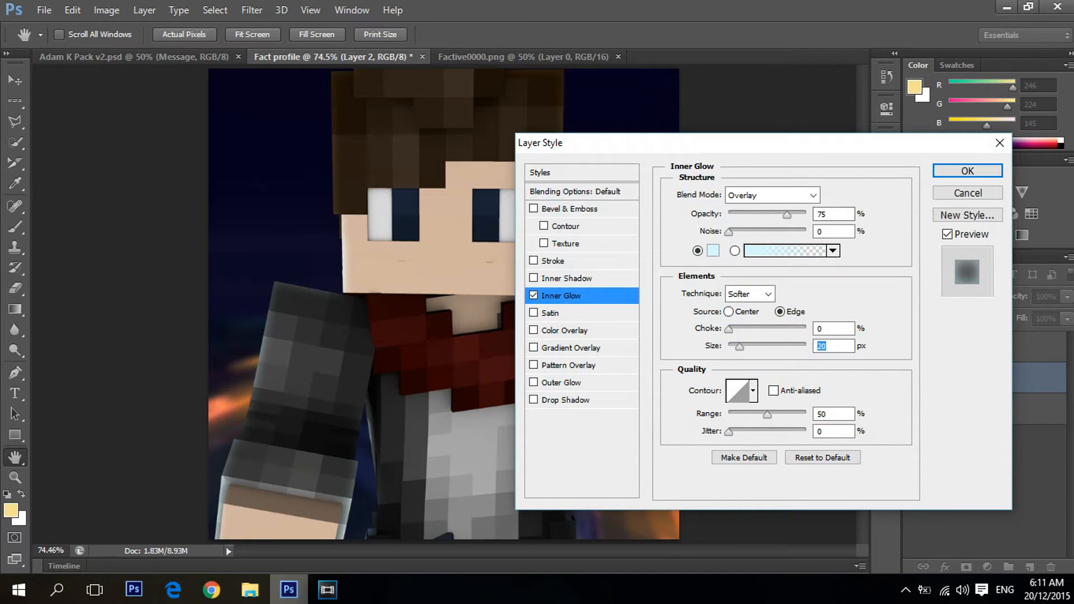
pyautogui.click(968, 170)
pyautogui.keyDown('alt'); pyautogui.scroll(-4, 443, 305); pyautogui.keyUp('alt')
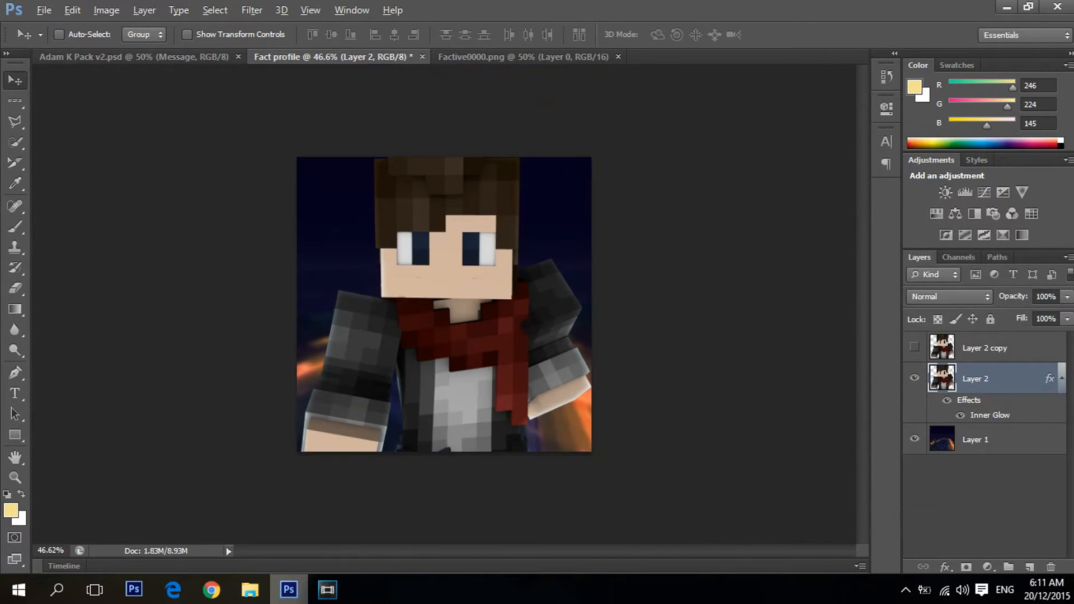
pyautogui.keyDown('alt'); pyautogui.scroll(3, 444, 305); pyautogui.keyUp('alt')
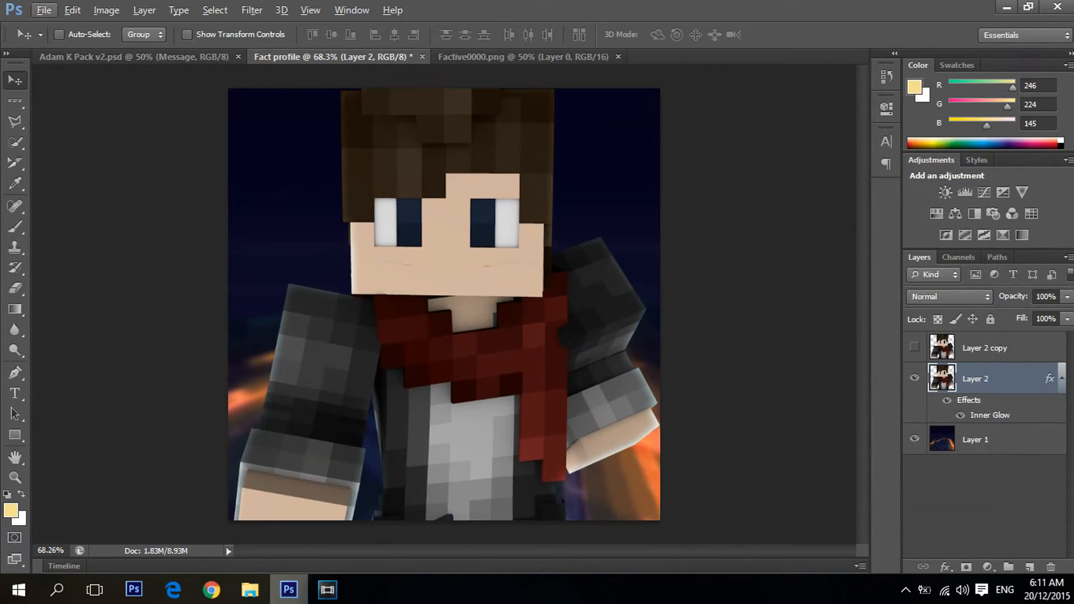
# Step: Set Layer 2's inner glow opacity to 40%, apply the layer style and collapse the layer's effects list
pyautogui.doubleClick(1019, 379)
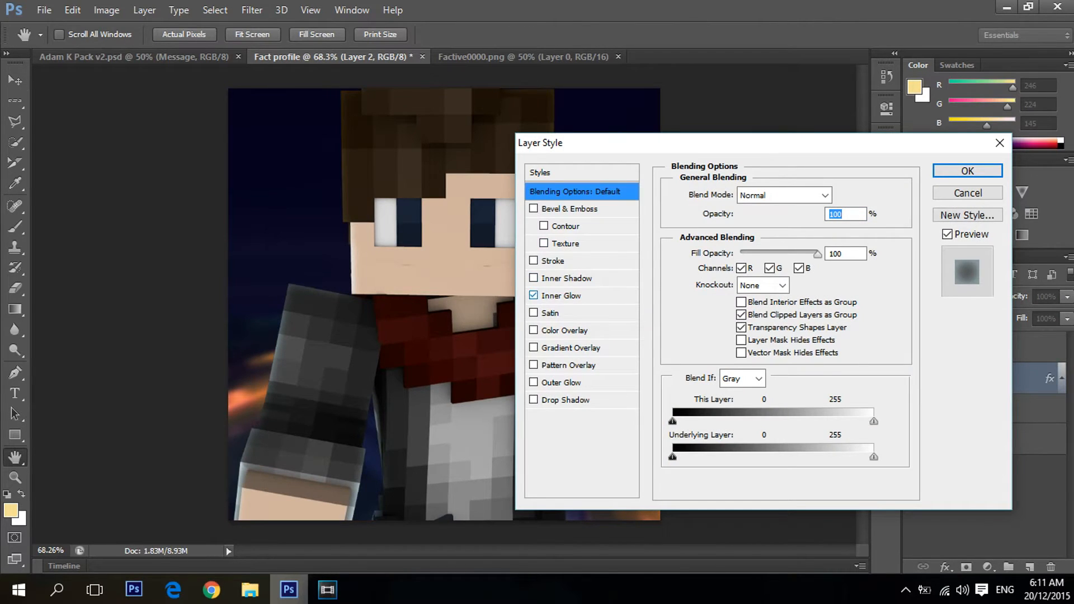
pyautogui.click(561, 295)
pyautogui.moveTo(786, 214); pyautogui.dragTo(759, 215)
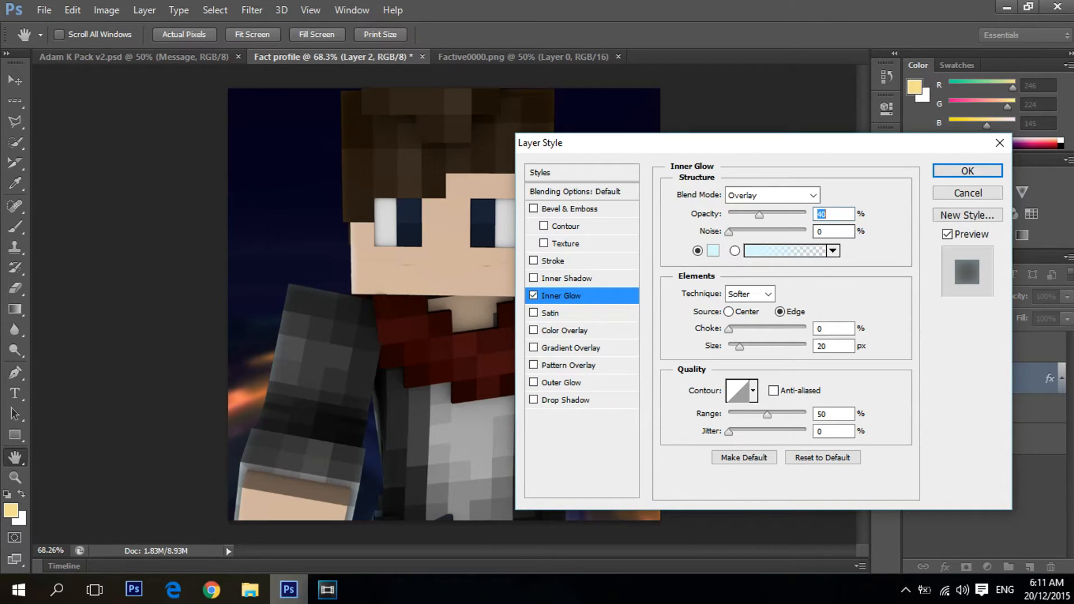
pyautogui.click(968, 171)
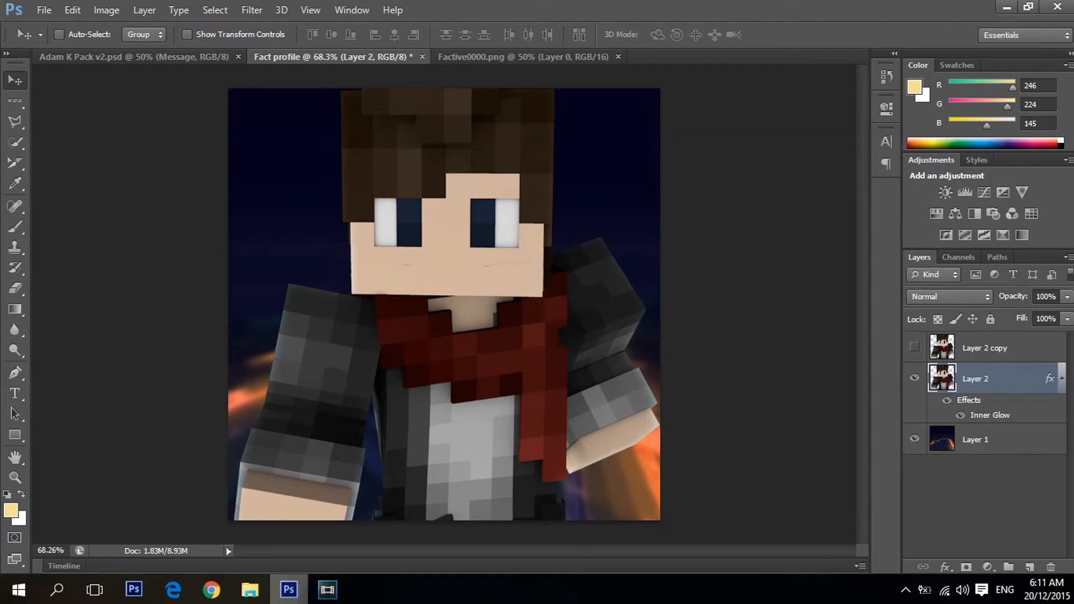
pyautogui.click(1062, 378)
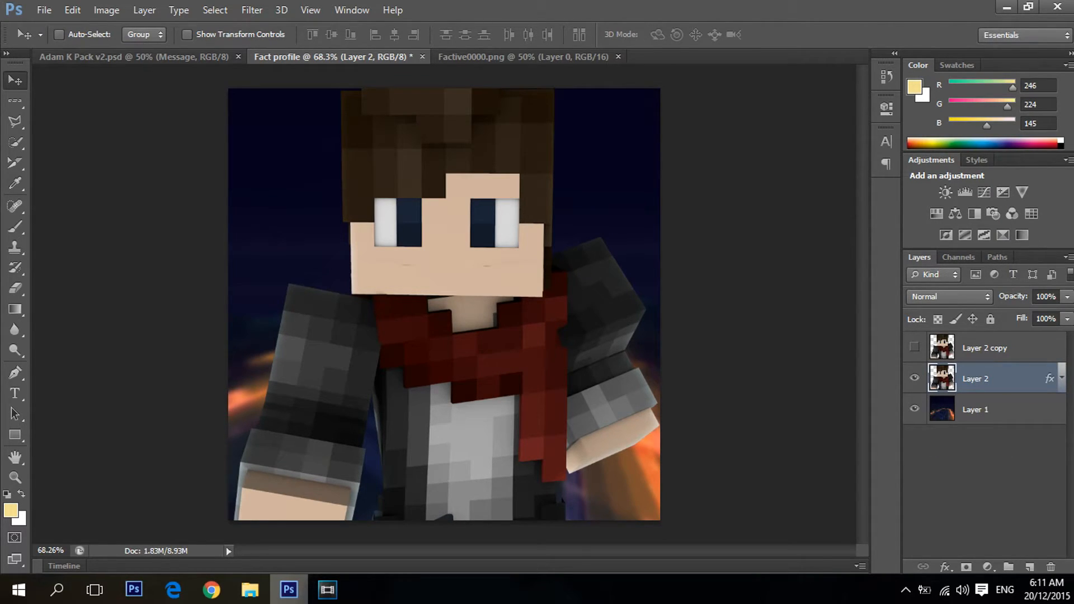
# Step: Show Layer 2 copy and apply the Glowing Edges filter to it with edge width 1, edge brightness 5 and smoothness 1
pyautogui.click(1001, 348)
pyautogui.click(915, 347)
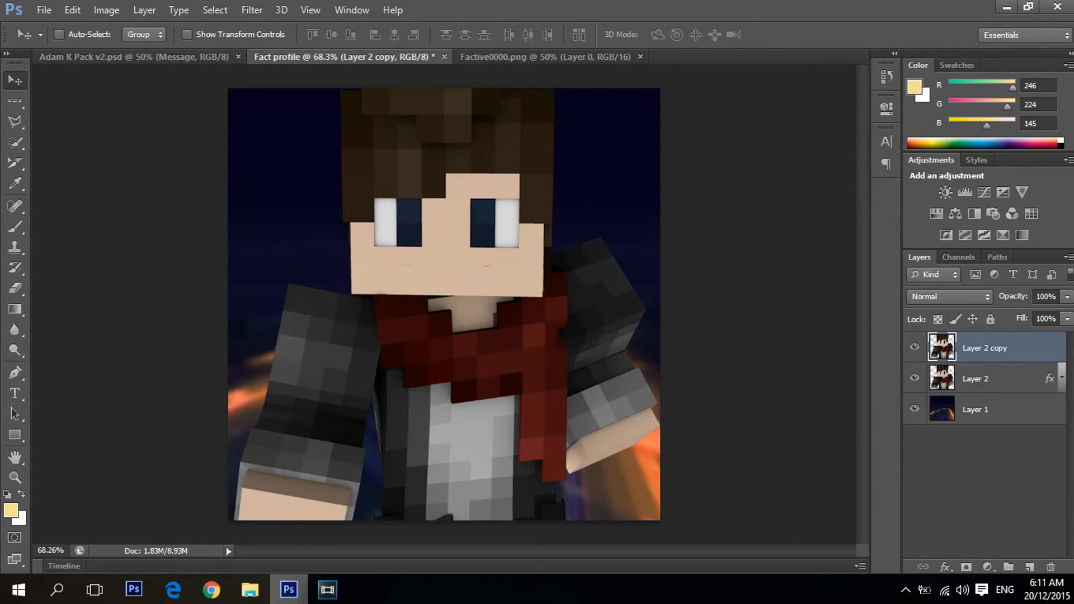
pyautogui.click(251, 10)
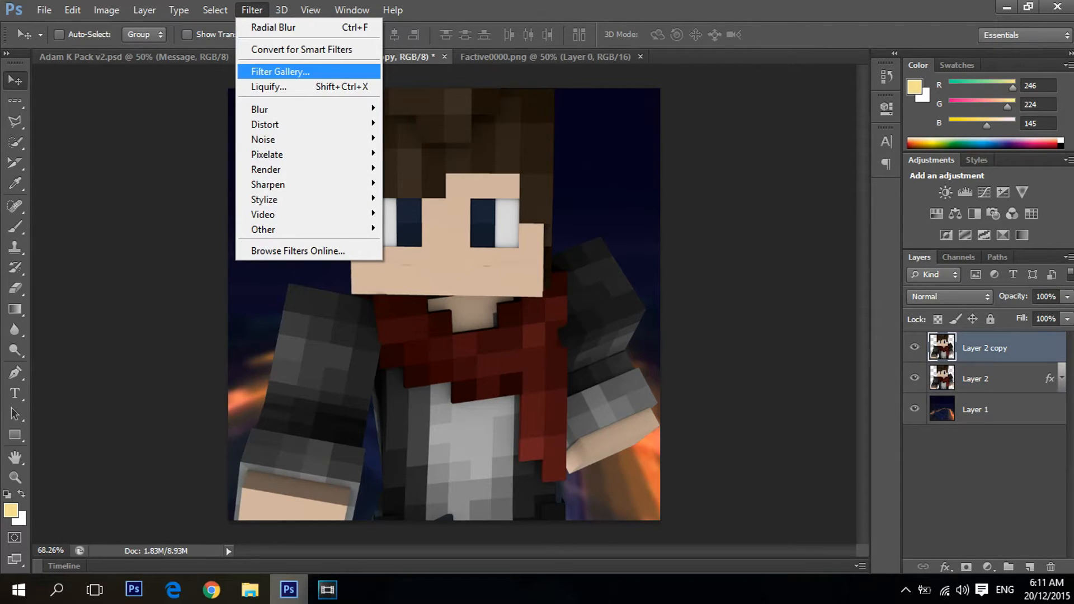
pyautogui.click(281, 72)
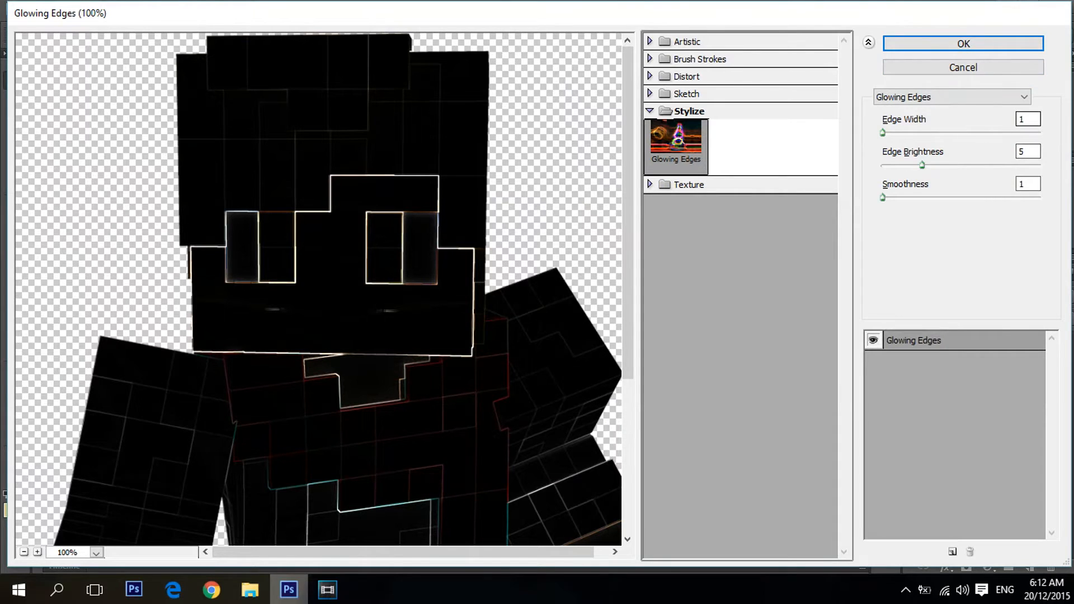
pyautogui.scroll(-5, 324, 289)
pyautogui.scroll(5, 325, 289)
pyautogui.scroll(-4, 325, 289)
pyautogui.moveTo(883, 197)
pyautogui.mouseDown()
pyautogui.moveTo(970, 198)
pyautogui.moveTo(882, 198)
pyautogui.mouseUp()
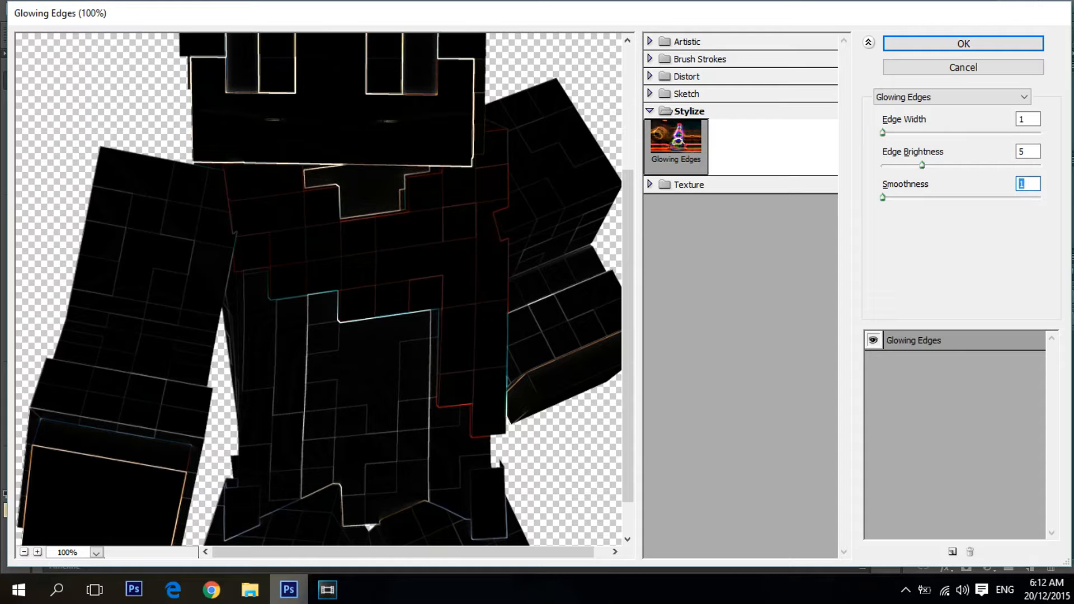
pyautogui.press('Return')
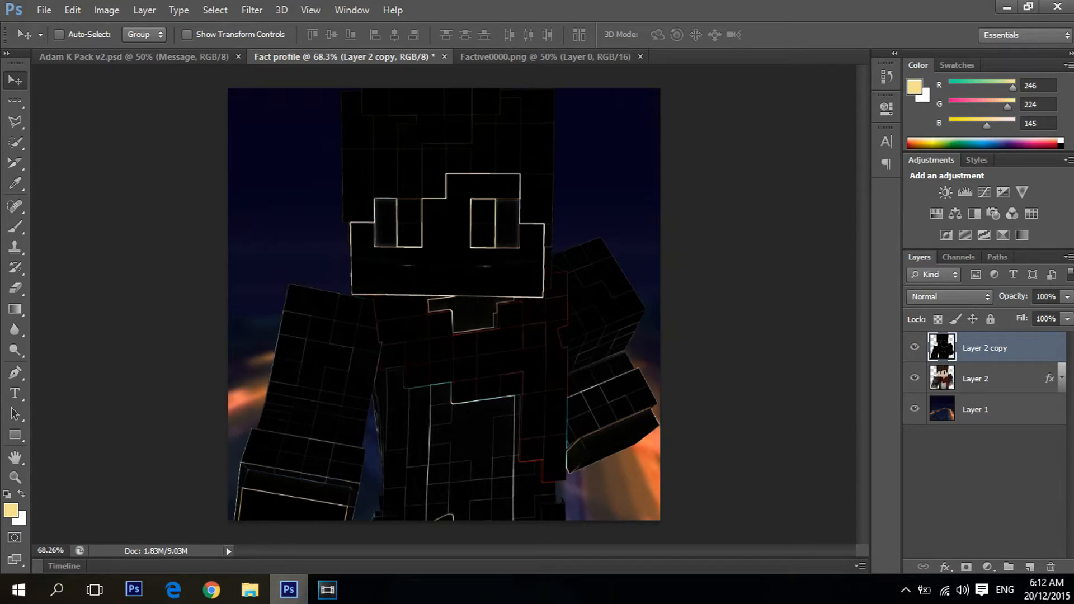
# Step: Set Layer 2 copy's blend mode to Color Dodge
pyautogui.click(950, 297)
pyautogui.click(951, 145)
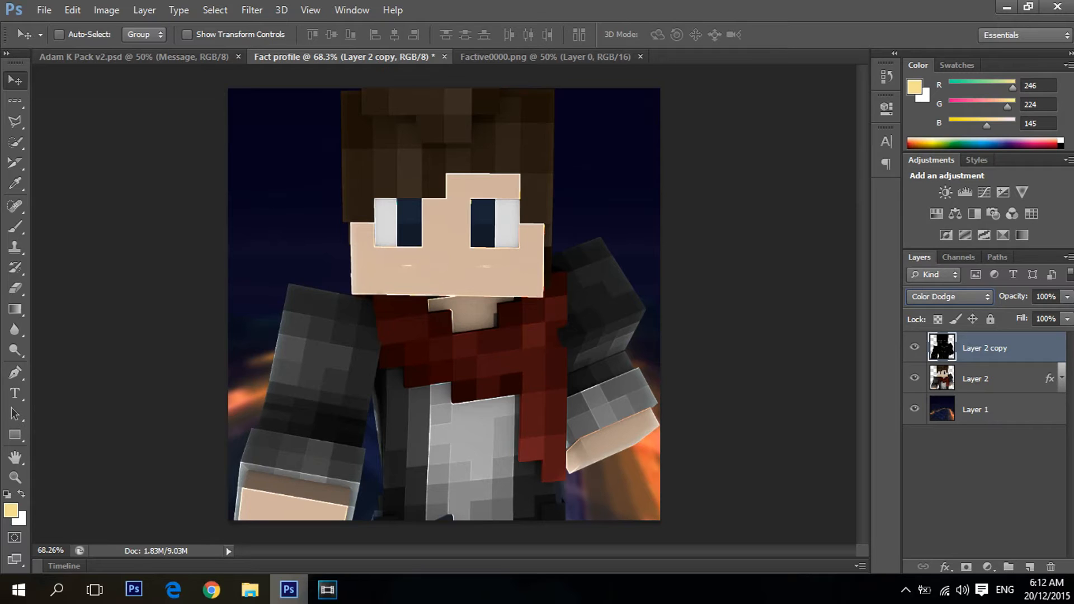
# Step: Soften the glowing outlines around the eyes, mouth lines, chin and neck on Layer 2 copy using the Eraser at 60% opacity
pyautogui.click(15, 288)
pyautogui.keyDown('alt'); pyautogui.scroll(14, 275, 287); pyautogui.keyUp('alt')
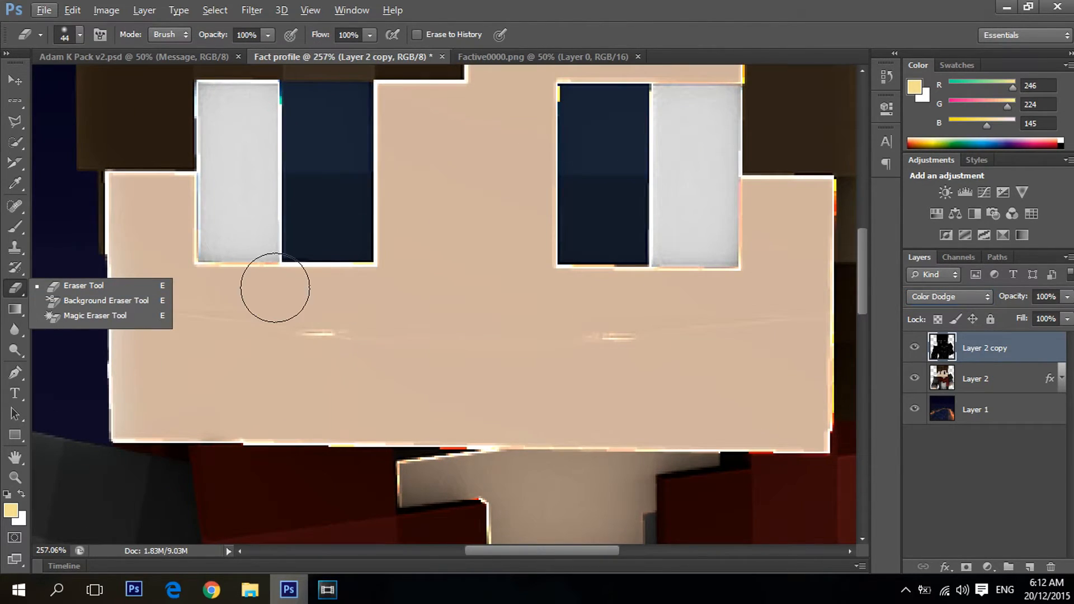
pyautogui.click(62, 223)
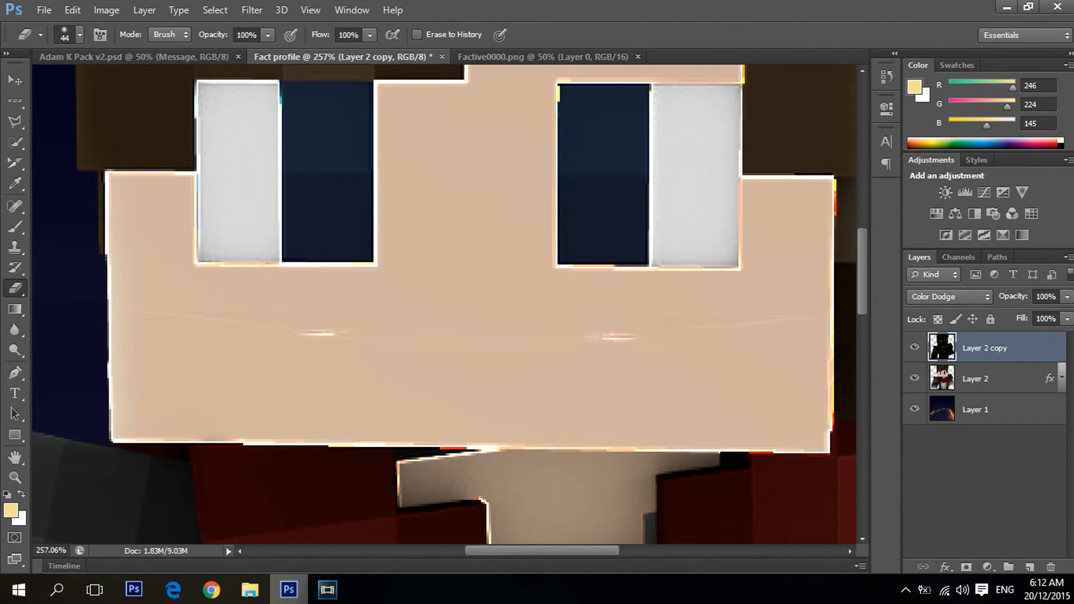
pyautogui.click(246, 35)
pyautogui.write('60')
pyautogui.press('Return')
pyautogui.moveTo(222, 270)
pyautogui.mouseDown()
pyautogui.moveTo(382, 228)
pyautogui.moveTo(376, 119)
pyautogui.mouseUp()
pyautogui.moveTo(300, 341)
pyautogui.mouseDown()
pyautogui.moveTo(281, 351)
pyautogui.moveTo(539, 336)
pyautogui.moveTo(599, 360)
pyautogui.moveTo(569, 192)
pyautogui.moveTo(749, 223)
pyautogui.moveTo(647, 295)
pyautogui.mouseUp()
pyautogui.scroll(-2, 627, 302)
pyautogui.moveTo(251, 392)
pyautogui.mouseDown()
pyautogui.moveTo(587, 415)
pyautogui.moveTo(405, 428)
pyautogui.mouseUp()
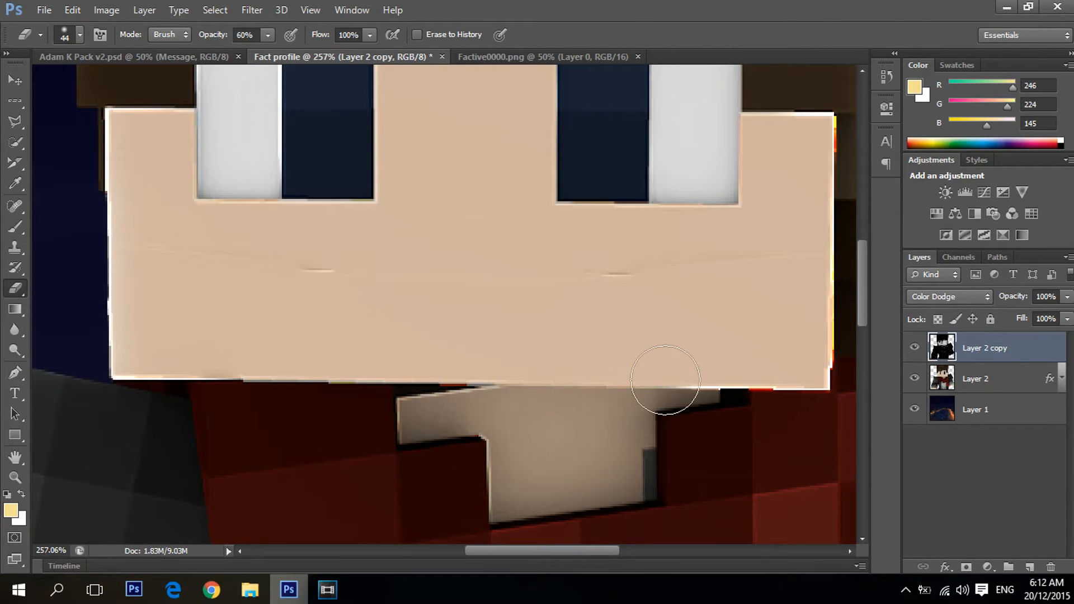
# Step: Partially erase the remaining bright outlines around the forehead, cheeks and jaw on Layer 2 copy
pyautogui.scroll(-3, 552, 418)
pyautogui.keyDown('alt'); pyautogui.scroll(-3, 547, 415); pyautogui.keyUp('alt')
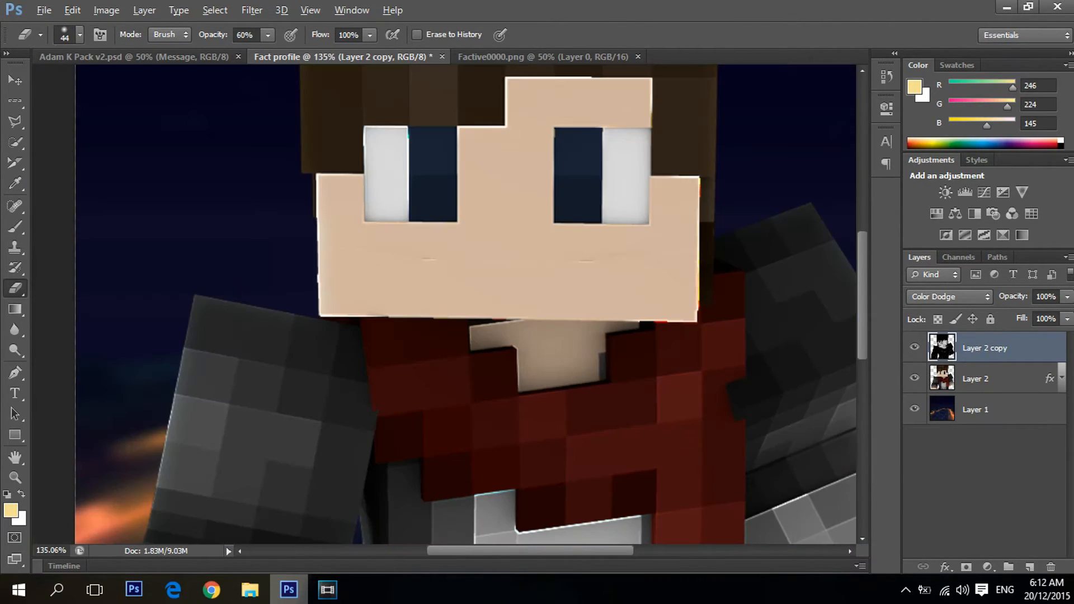
pyautogui.scroll(1, 470, 304)
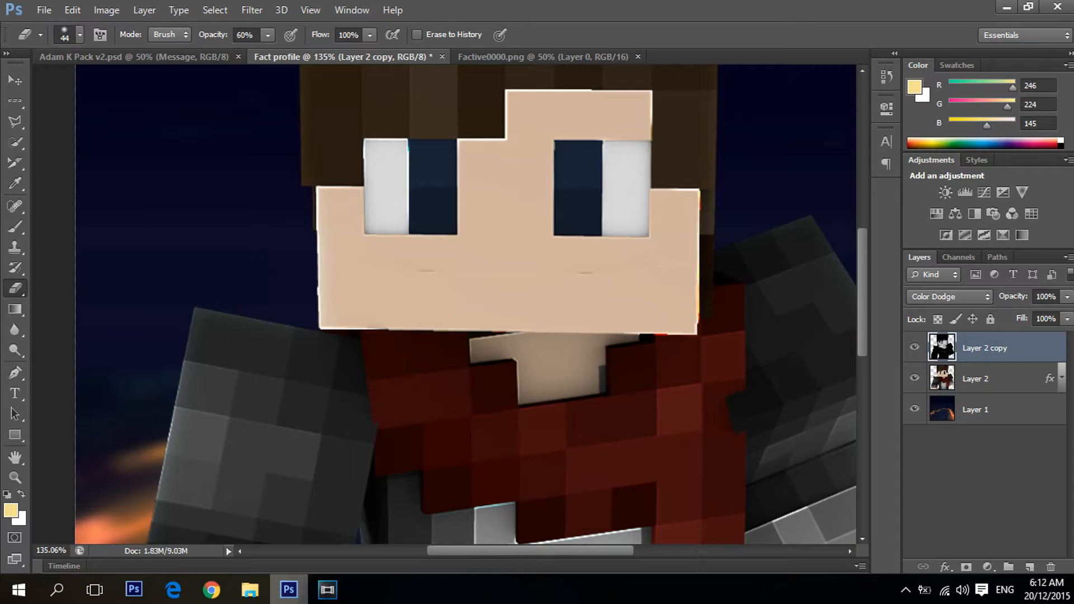
pyautogui.scroll(3, 470, 305)
pyautogui.scroll(5, 470, 305)
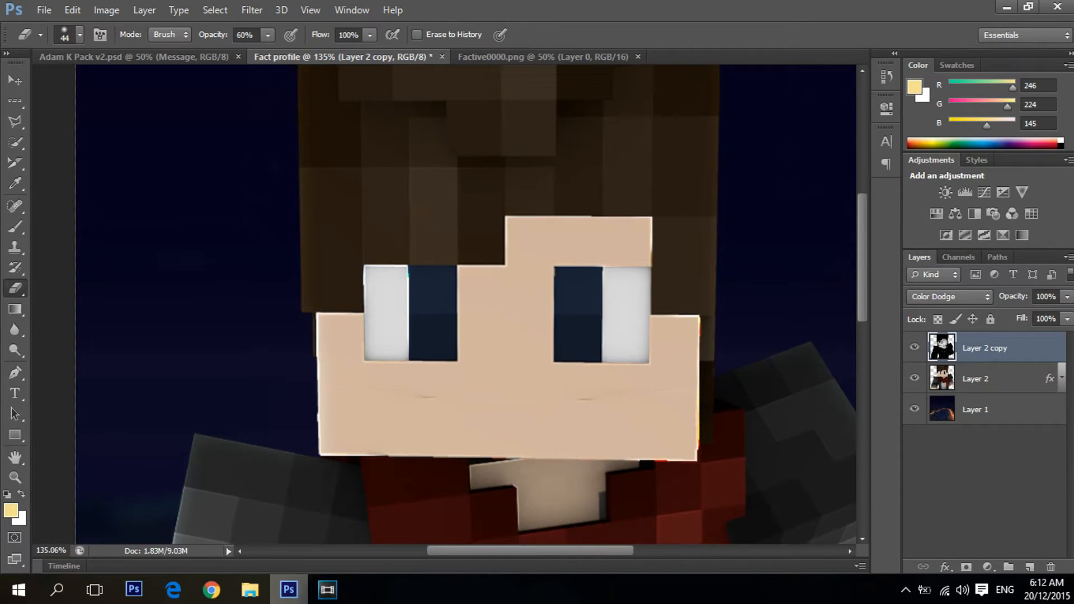
pyautogui.scroll(-1, 470, 305)
pyautogui.moveTo(672, 303)
pyautogui.mouseDown()
pyautogui.moveTo(691, 304)
pyautogui.moveTo(699, 384)
pyautogui.moveTo(671, 449)
pyautogui.moveTo(513, 447)
pyautogui.mouseUp()
pyautogui.moveTo(587, 351)
pyautogui.mouseDown()
pyautogui.moveTo(649, 238)
pyautogui.moveTo(621, 205)
pyautogui.moveTo(507, 221)
pyautogui.moveTo(393, 257)
pyautogui.moveTo(404, 296)
pyautogui.moveTo(452, 305)
pyautogui.mouseUp()
pyautogui.moveTo(353, 443)
pyautogui.mouseDown()
pyautogui.moveTo(319, 392)
pyautogui.moveTo(317, 305)
pyautogui.mouseUp()
pyautogui.moveTo(349, 443); pyautogui.dragTo(467, 445)
# Step: Fade the glowing lines along both sides of the light grey shirt and below the scarf with the Eraser
pyautogui.scroll(-3, 467, 426)
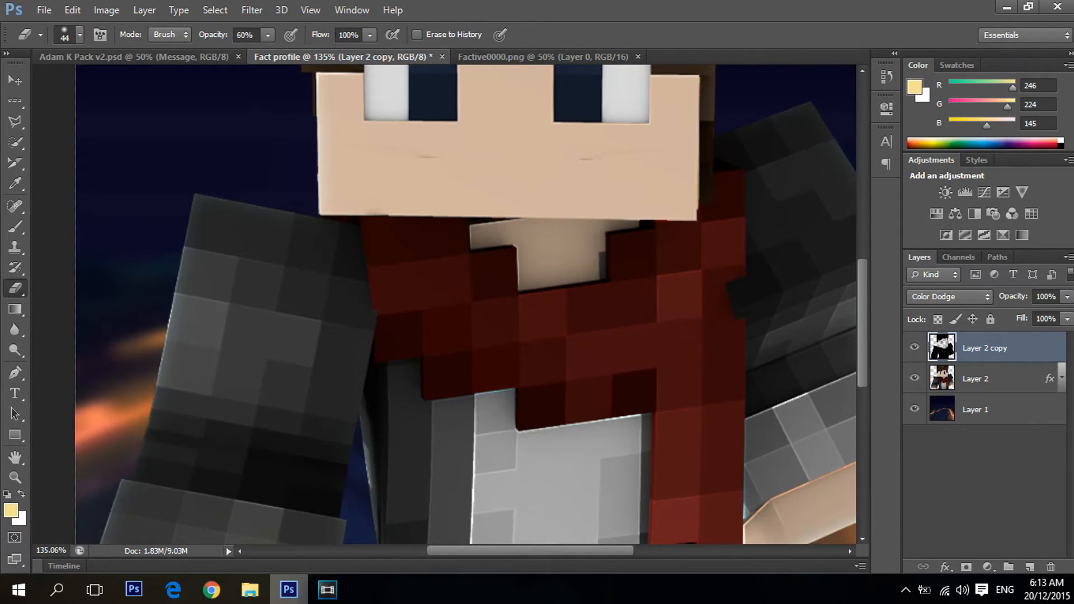
pyautogui.scroll(-3, 465, 302)
pyautogui.moveTo(476, 291); pyautogui.dragTo(467, 492)
pyautogui.moveTo(635, 465); pyautogui.dragTo(641, 296)
pyautogui.moveTo(524, 277); pyautogui.dragTo(597, 272)
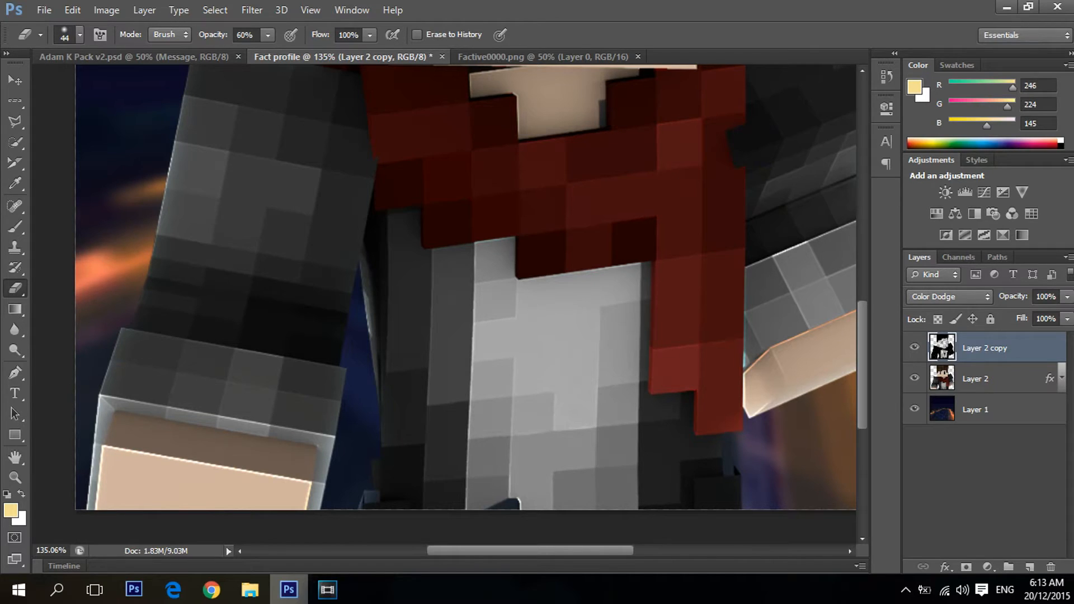
# Step: Soften the bright edge lines on the grey cuff and hand of the arm at the canvas's right side with the Eraser
pyautogui.keyDown('alt'); pyautogui.scroll(3, 131, 481); pyautogui.keyUp('alt')
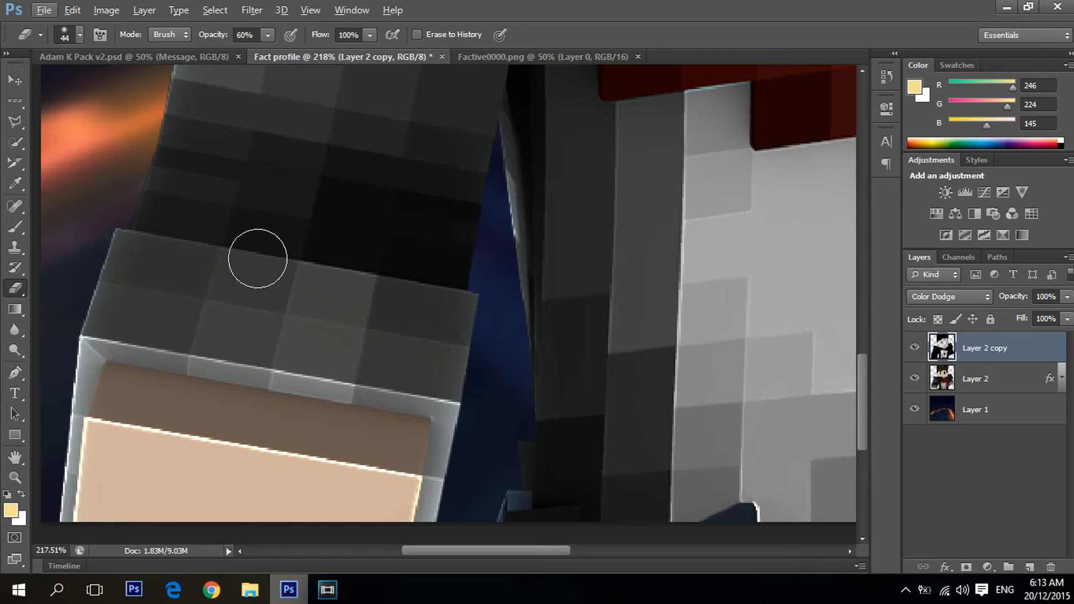
pyautogui.keyDown('alt'); pyautogui.scroll(-1, 424, 382); pyautogui.keyUp('alt')
pyautogui.keyDown('alt'); pyautogui.scroll(-8, 424, 382); pyautogui.keyUp('alt')
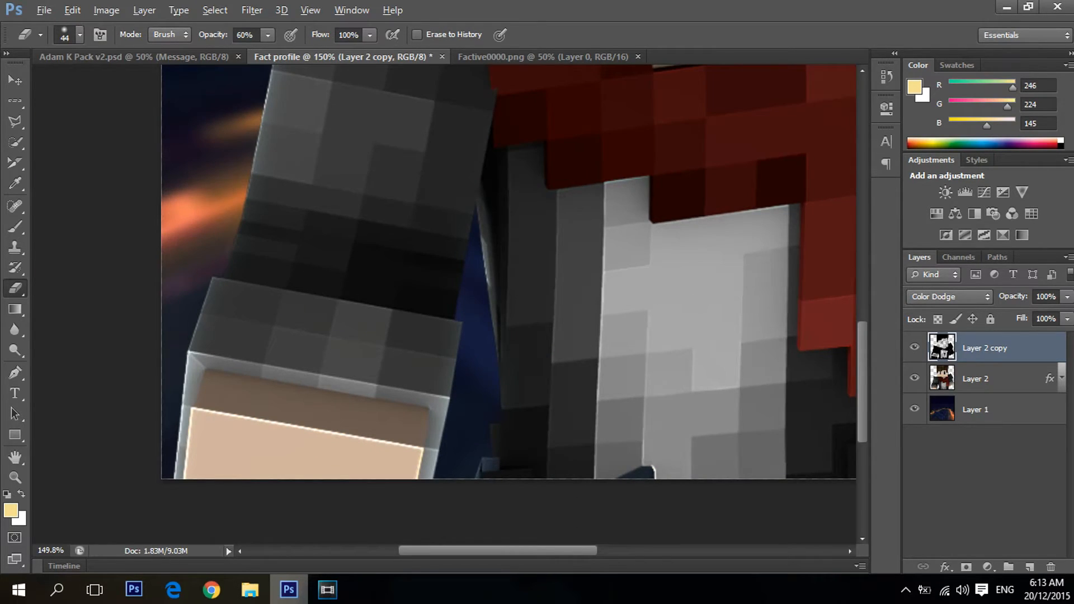
pyautogui.scroll(2, 676, 353)
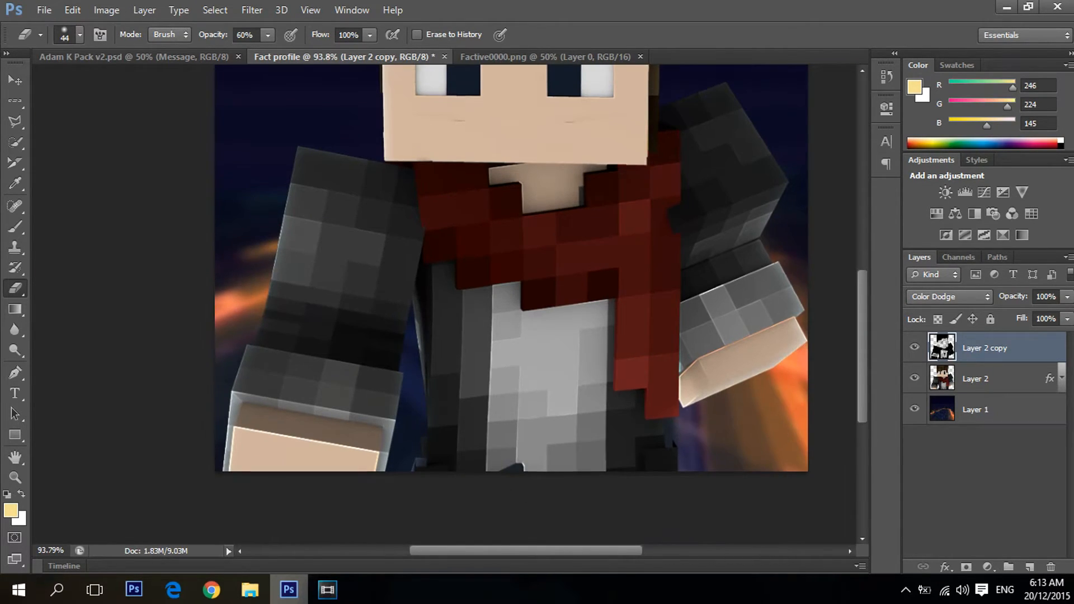
pyautogui.keyDown('alt'); pyautogui.scroll(4, 676, 353); pyautogui.keyUp('alt')
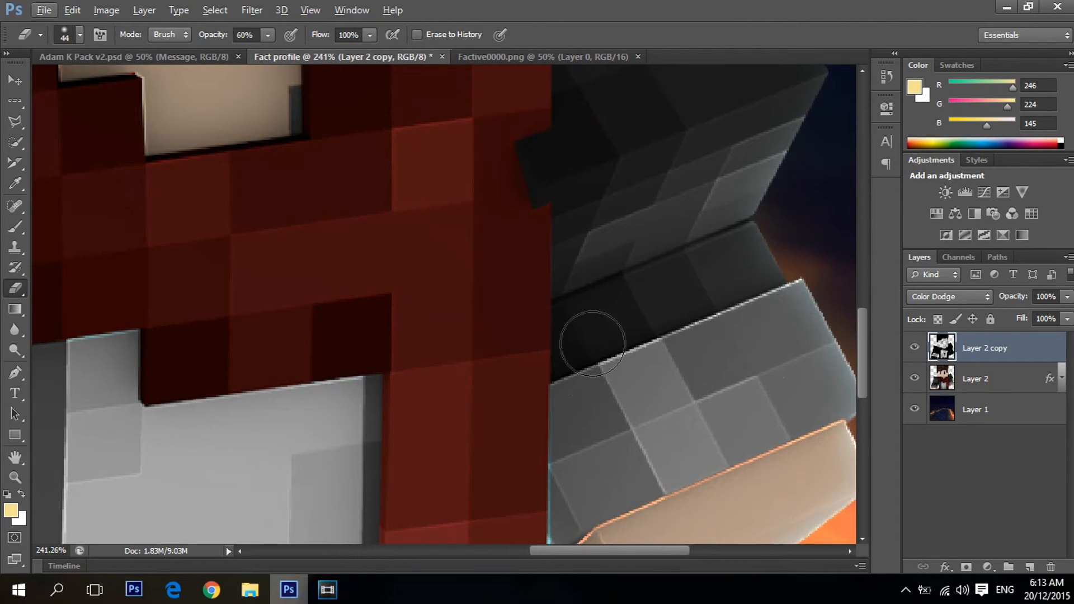
pyautogui.scroll(-1, 517, 369)
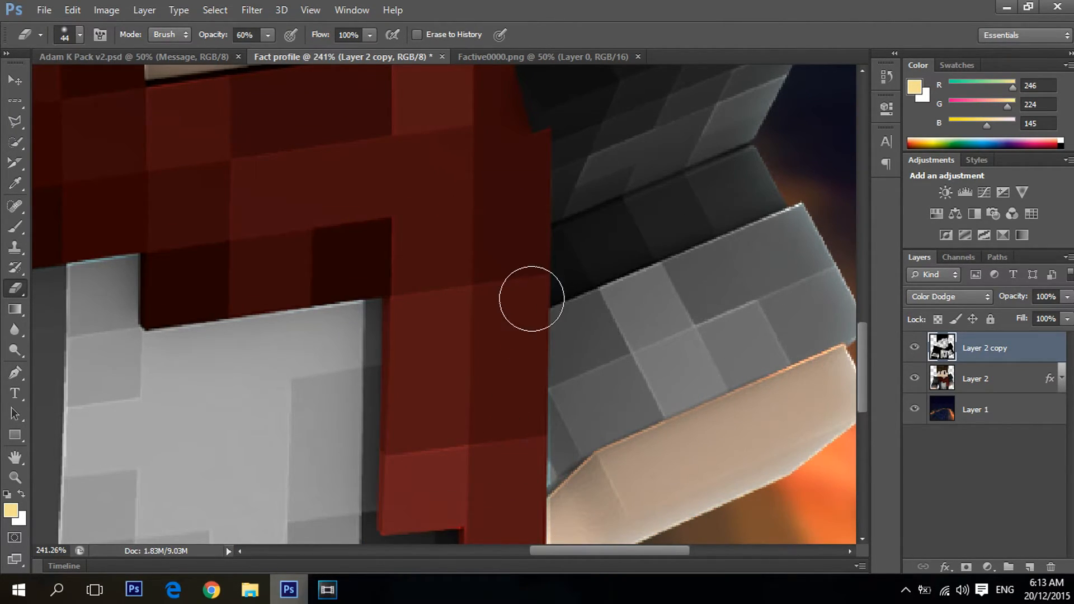
pyautogui.keyDown('alt'); pyautogui.scroll(2, 530, 297); pyautogui.keyUp('alt')
pyautogui.keyDown('alt'); pyautogui.scroll(-3, 510, 328); pyautogui.keyUp('alt')
pyautogui.scroll(1, 562, 284)
pyautogui.scroll(4, 562, 284)
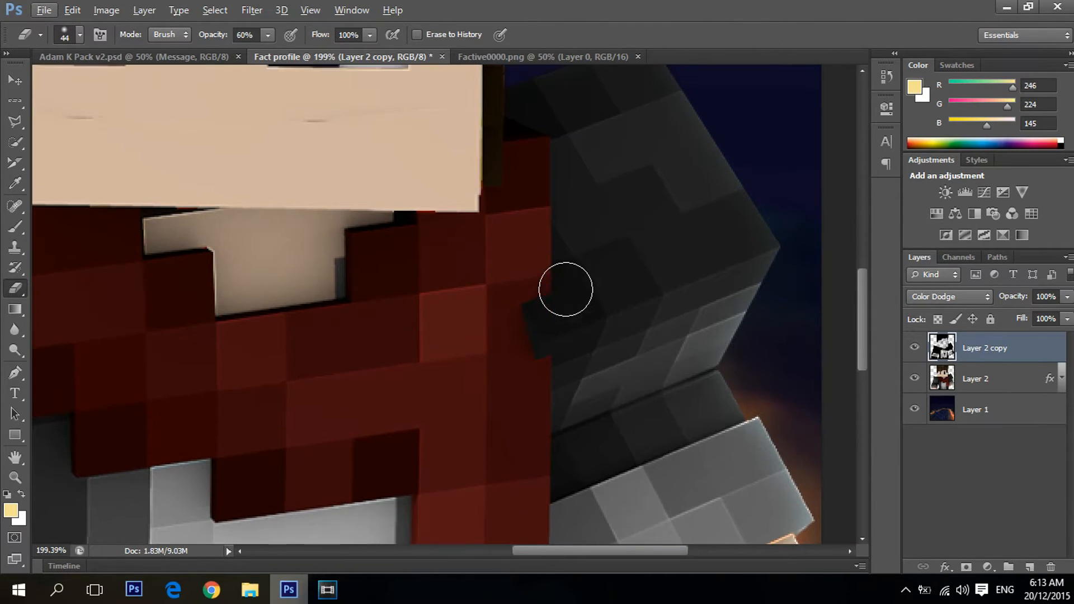
pyautogui.scroll(-1, 415, 428)
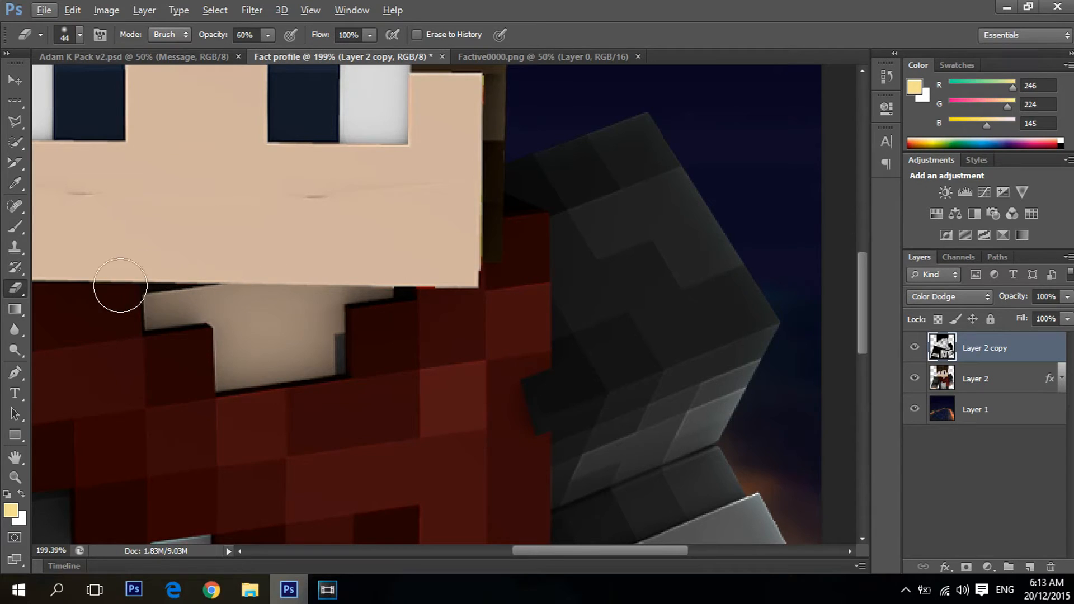
# Step: Examine the softened edge highlights across the character's face, torso and arms
pyautogui.scroll(1, 213, 311)
pyautogui.keyDown('alt'); pyautogui.scroll(-2, 213, 312); pyautogui.keyUp('alt')
pyautogui.keyDown('alt'); pyautogui.scroll(1, 213, 311); pyautogui.keyUp('alt')
pyautogui.keyDown('alt'); pyautogui.scroll(-5, 445, 305); pyautogui.keyUp('alt')
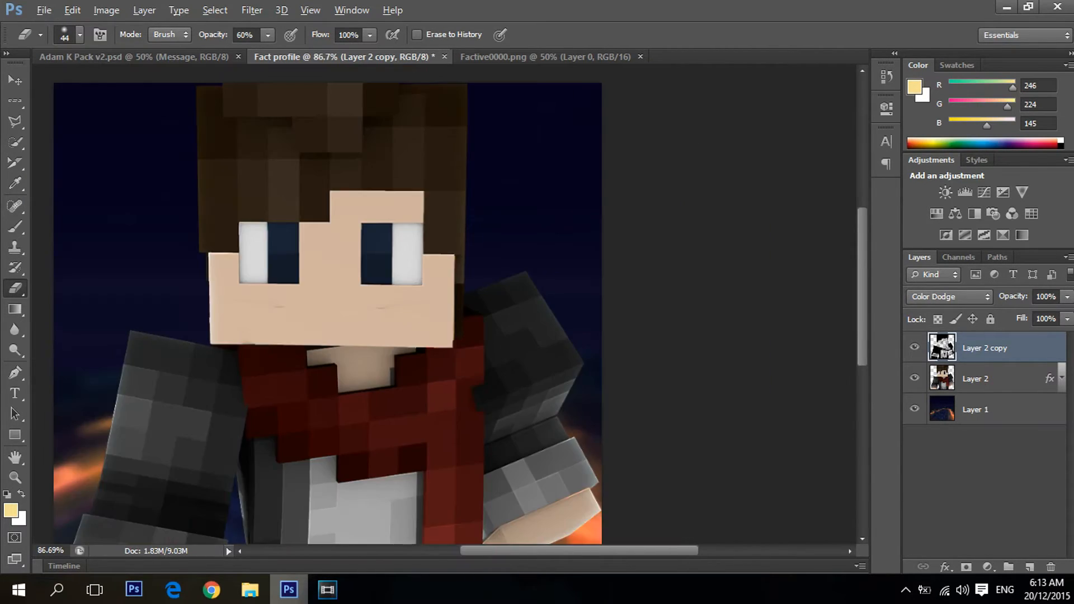
pyautogui.keyDown('alt'); pyautogui.scroll(8, 445, 493); pyautogui.keyUp('alt')
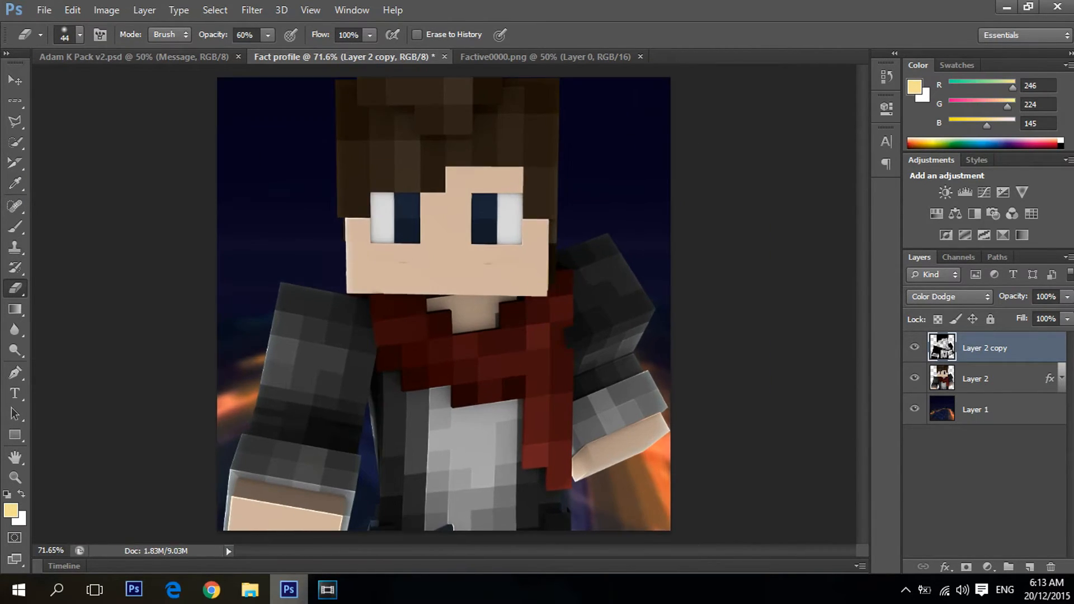
pyautogui.keyDown('ctrl'); pyautogui.scroll(5, 446, 492); pyautogui.keyUp('ctrl')
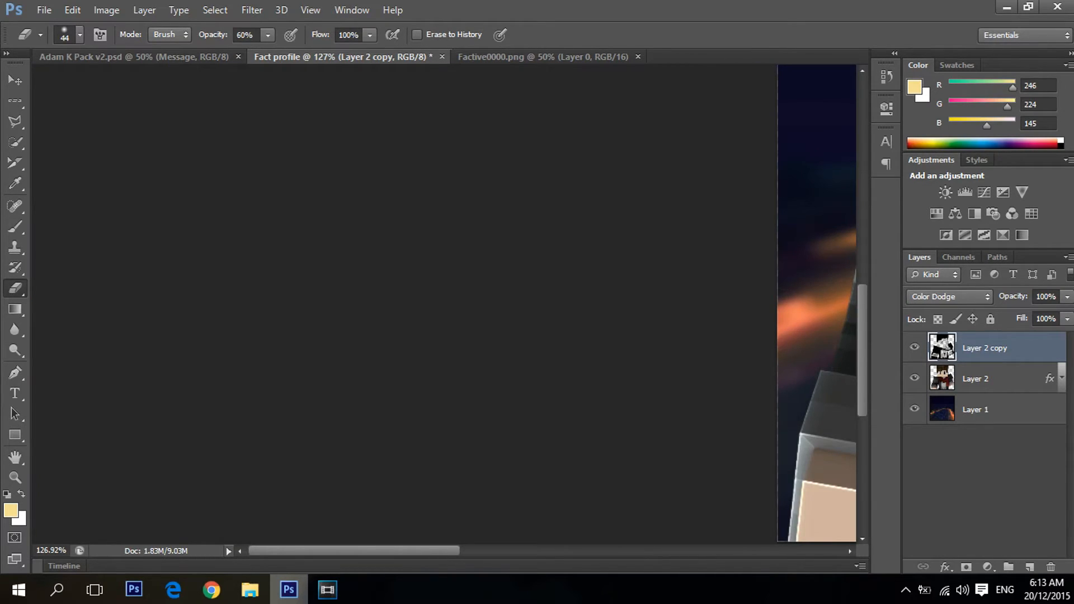
pyautogui.keyDown('ctrl'); pyautogui.hscroll(6, 445, 305); pyautogui.keyUp('ctrl')
pyautogui.keyDown('alt'); pyautogui.scroll(-3, 445, 305); pyautogui.keyUp('alt')
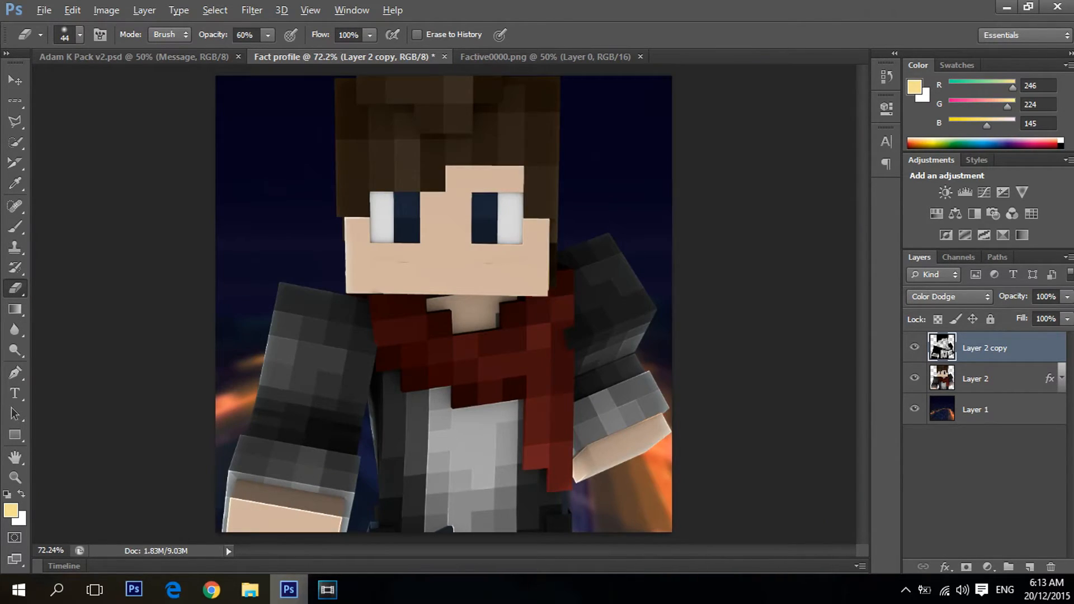
pyautogui.keyDown('alt'); pyautogui.scroll(2, 445, 305); pyautogui.keyUp('alt')
pyautogui.press('alt')
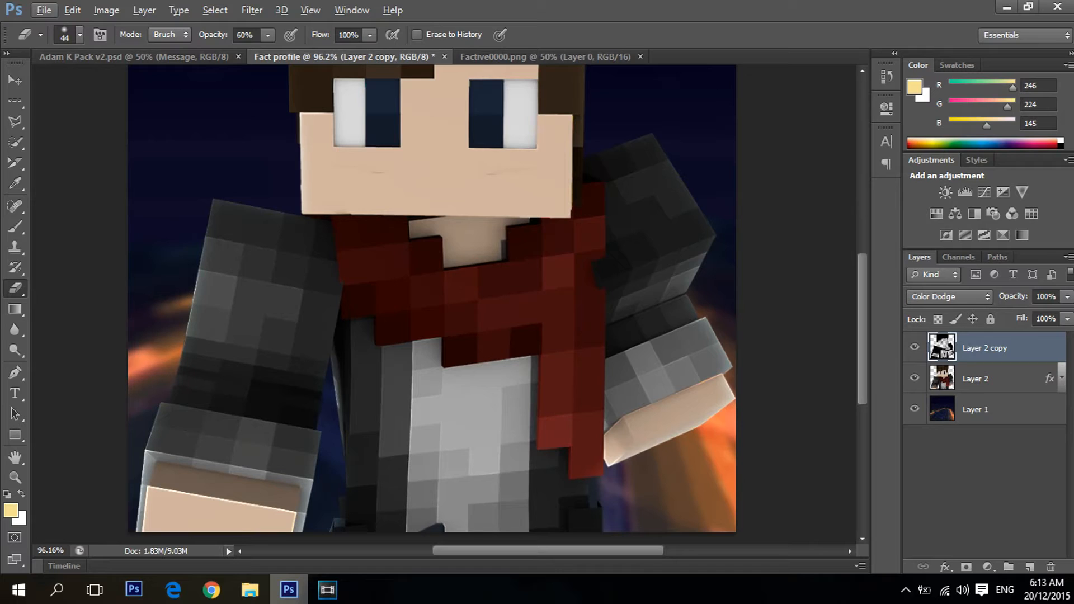
pyautogui.keyDown('alt'); pyautogui.scroll(-3, 468, 467); pyautogui.keyUp('alt')
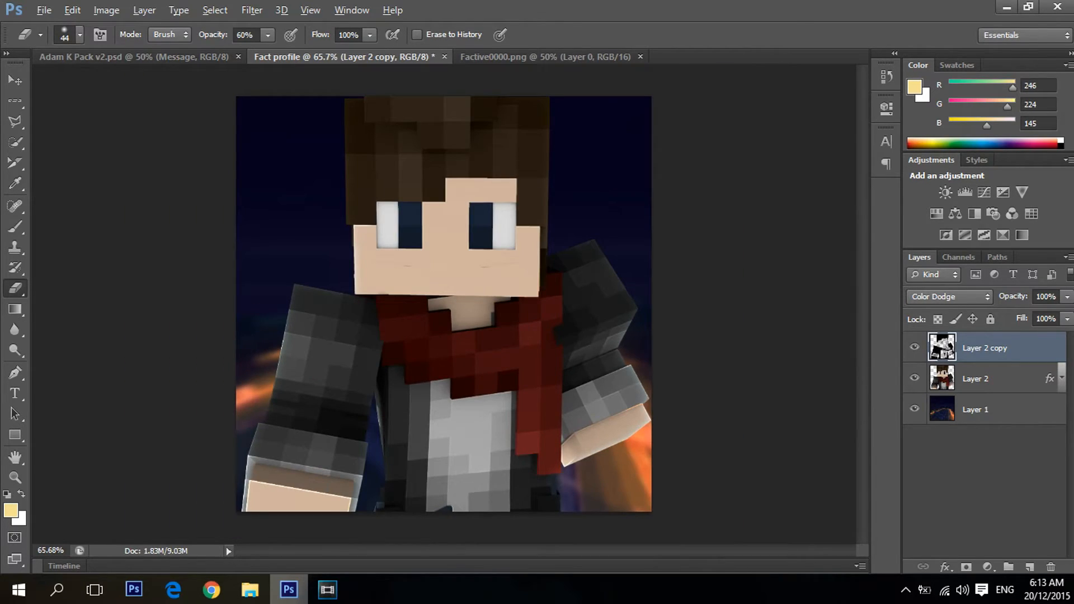
pyautogui.press('alt')
# Step: Examine the correction groups inside the Colour Corrections folder of Adam K Pack v2.psd, including AdamKblue, AdamKContrast and Shamazing
pyautogui.click(191, 57)
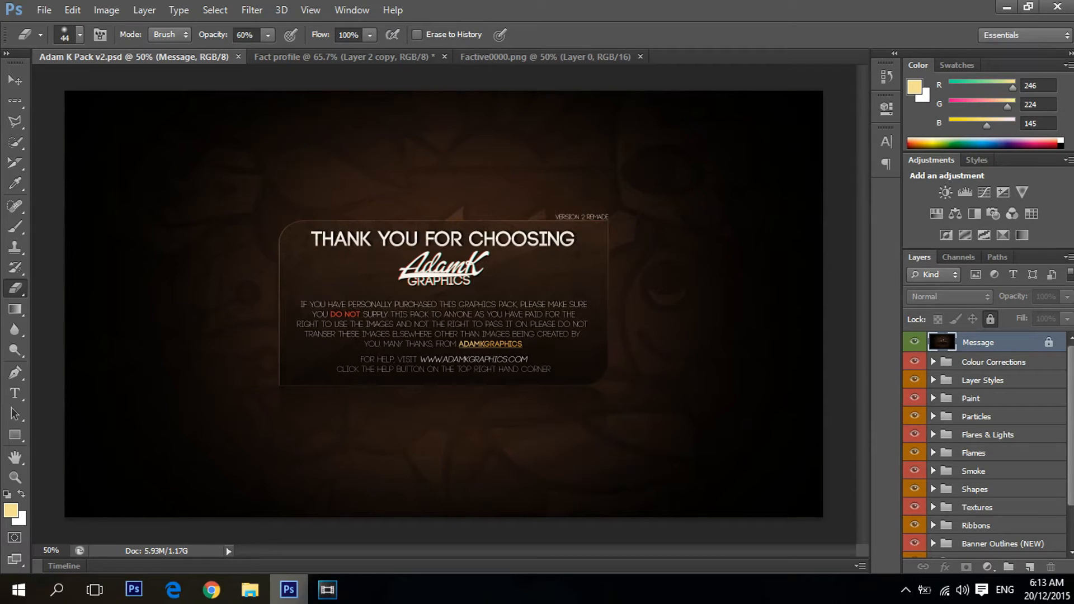
pyautogui.click(994, 363)
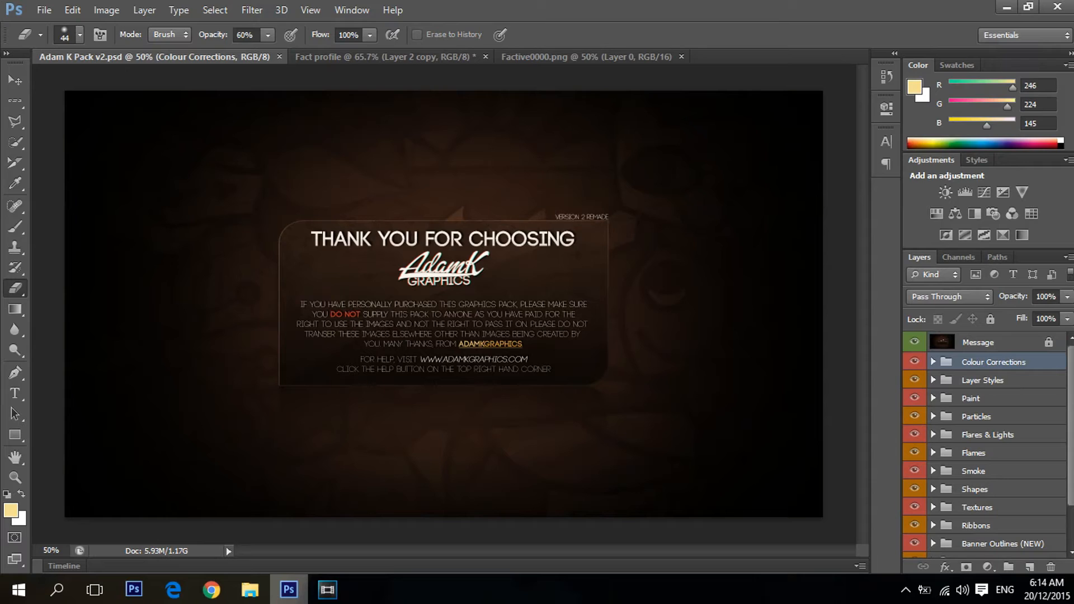
pyautogui.click(933, 362)
pyautogui.scroll(-3, 984, 436)
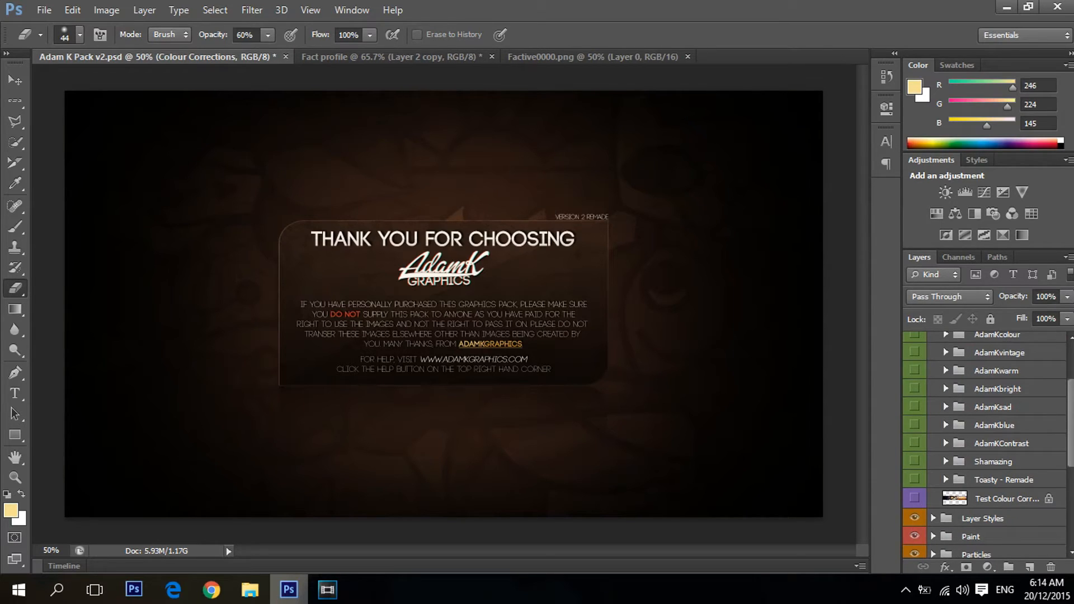
pyautogui.click(994, 461)
pyautogui.keyDown('shift'); pyautogui.click(995, 425); pyautogui.keyUp('shift')
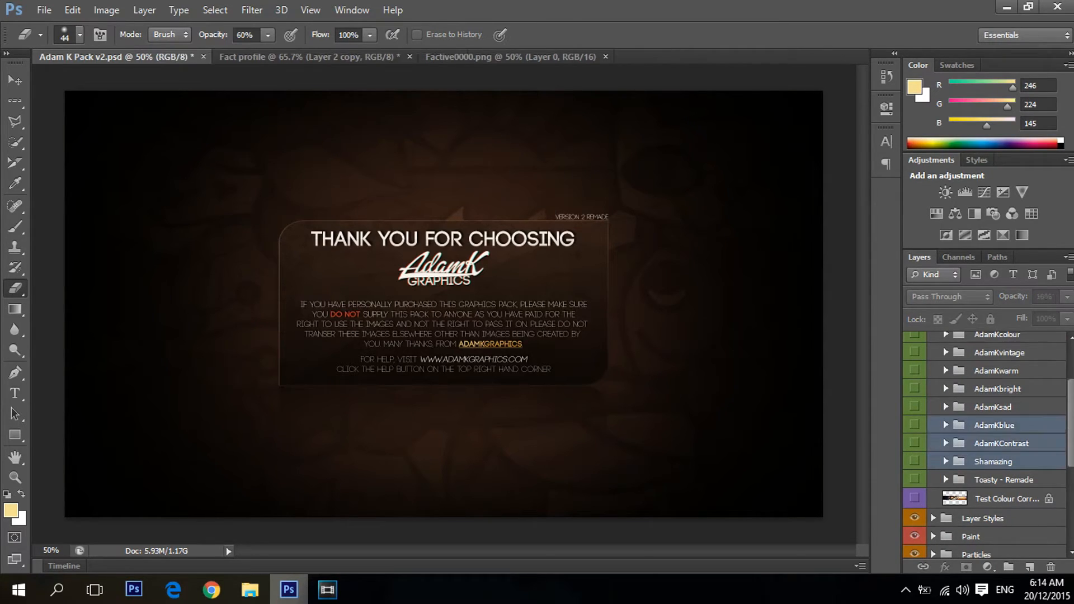
pyautogui.click(994, 425)
pyautogui.click(993, 461)
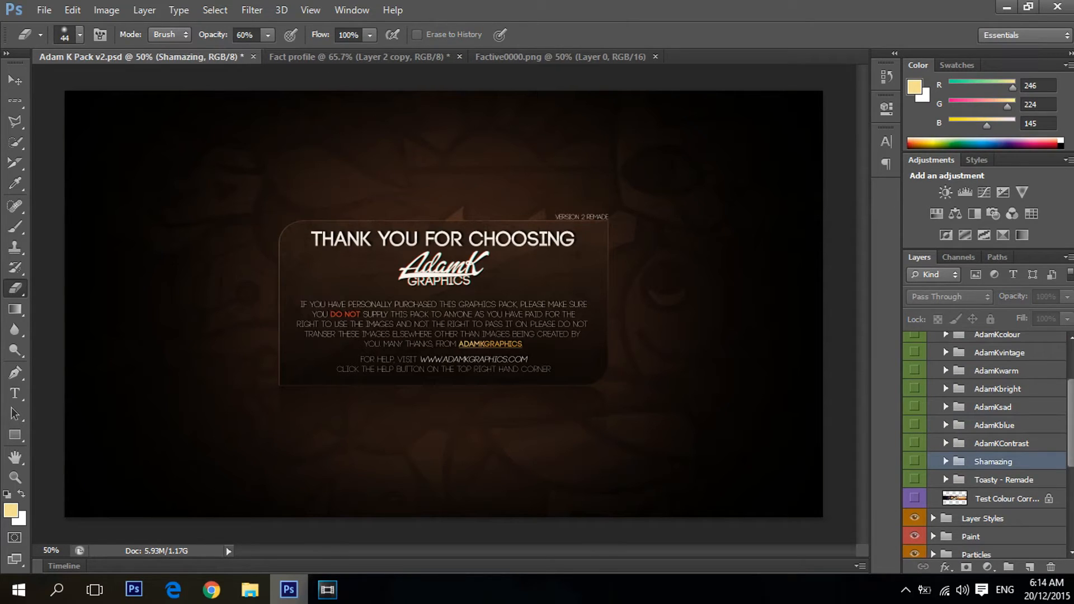
# Step: Combine Layer 2 and Layer 2 copy of the Fact profile document into one smart object
pyautogui.click(358, 57)
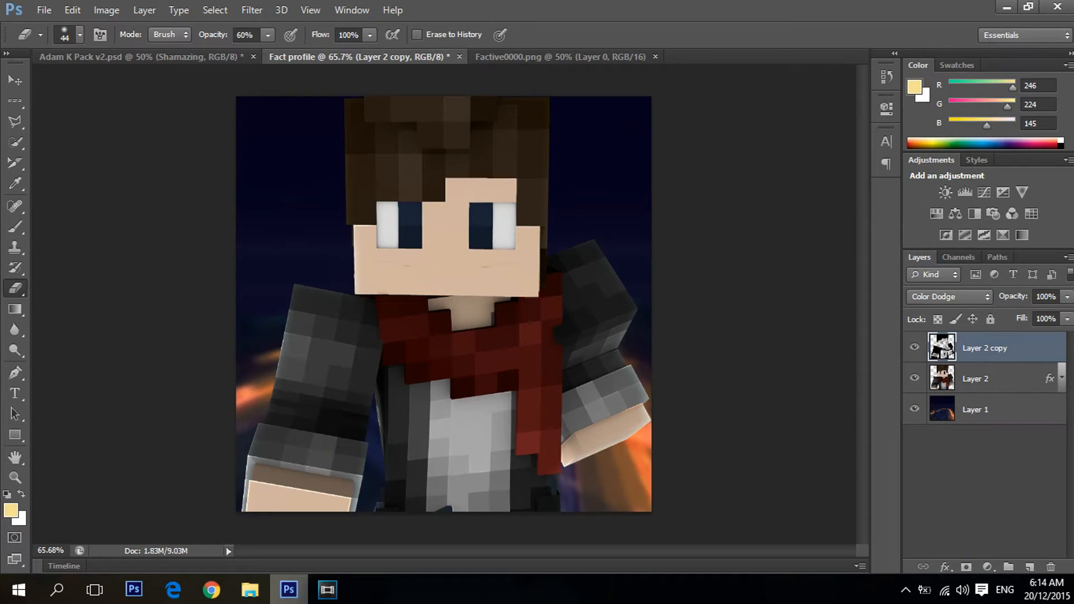
pyautogui.keyDown('ctrl'); pyautogui.click(985, 378); pyautogui.keyUp('ctrl')
pyautogui.rightClick(985, 379)
pyautogui.click(716, 162)
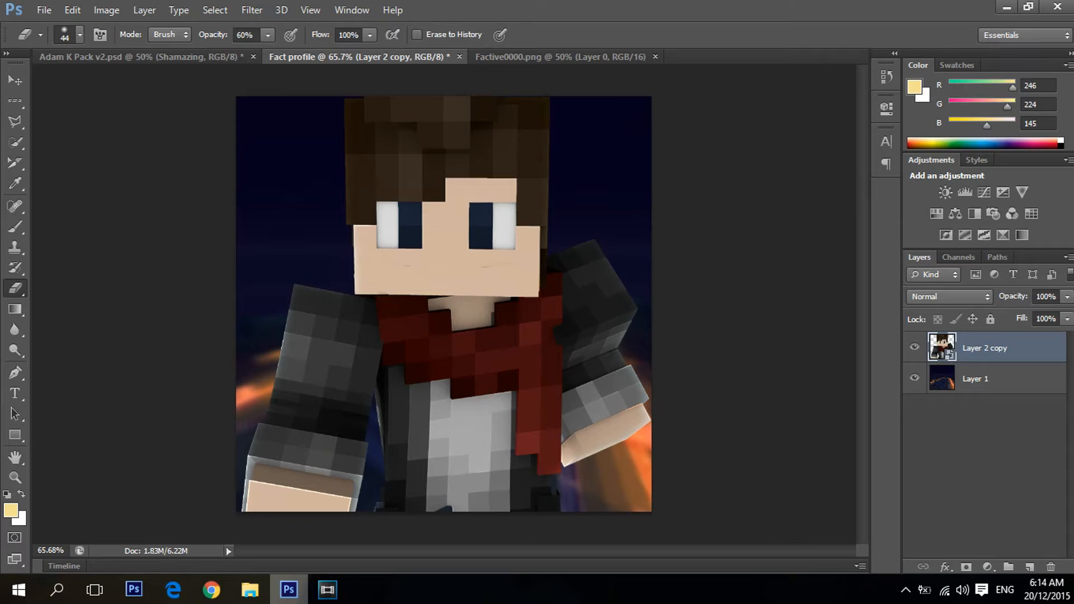
pyautogui.keyDown('alt'); pyautogui.scroll(4, 434, 296); pyautogui.keyUp('alt')
pyautogui.keyDown('alt'); pyautogui.scroll(-4, 434, 296); pyautogui.keyUp('alt')
pyautogui.keyDown('alt'); pyautogui.scroll(3, 434, 296); pyautogui.keyUp('alt')
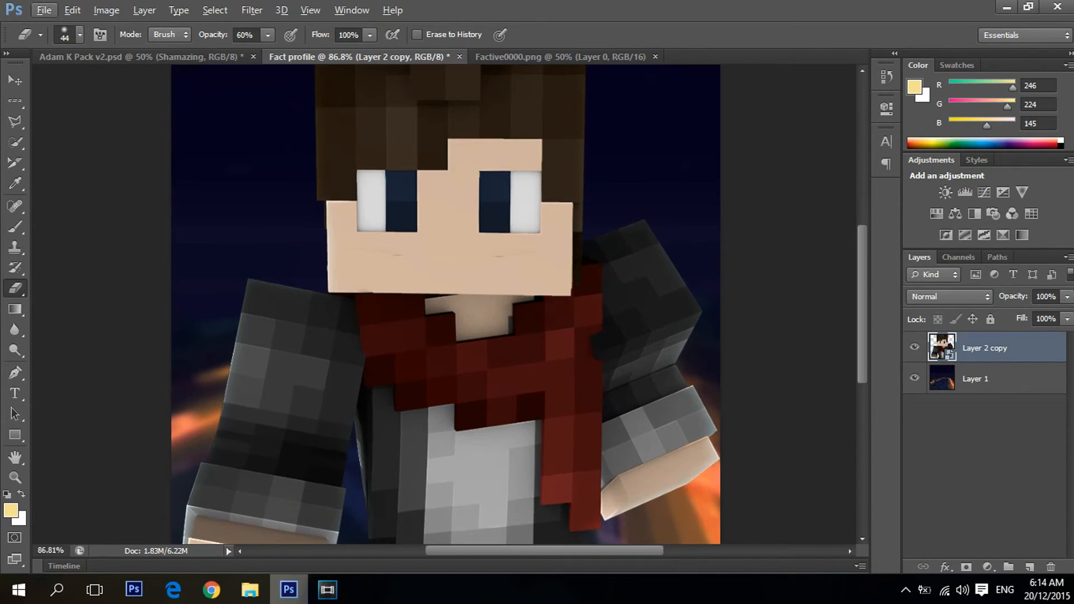
# Step: Duplicate the AdamKblue, AdamKContrast and Shamazing groups from Adam K Pack v2.psd into the Fact profile document
pyautogui.click(141, 57)
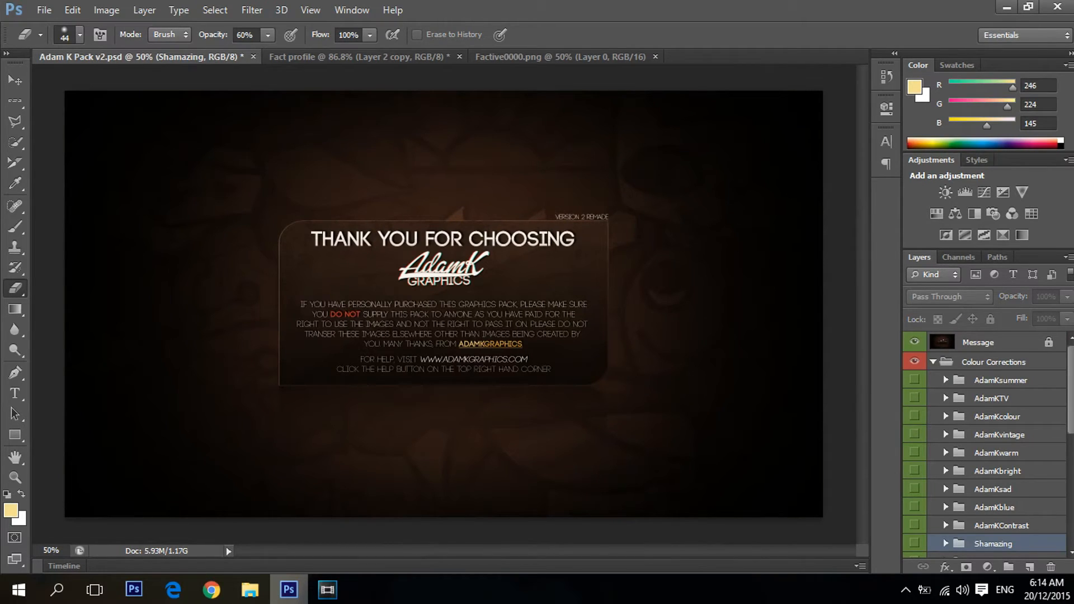
pyautogui.click(994, 363)
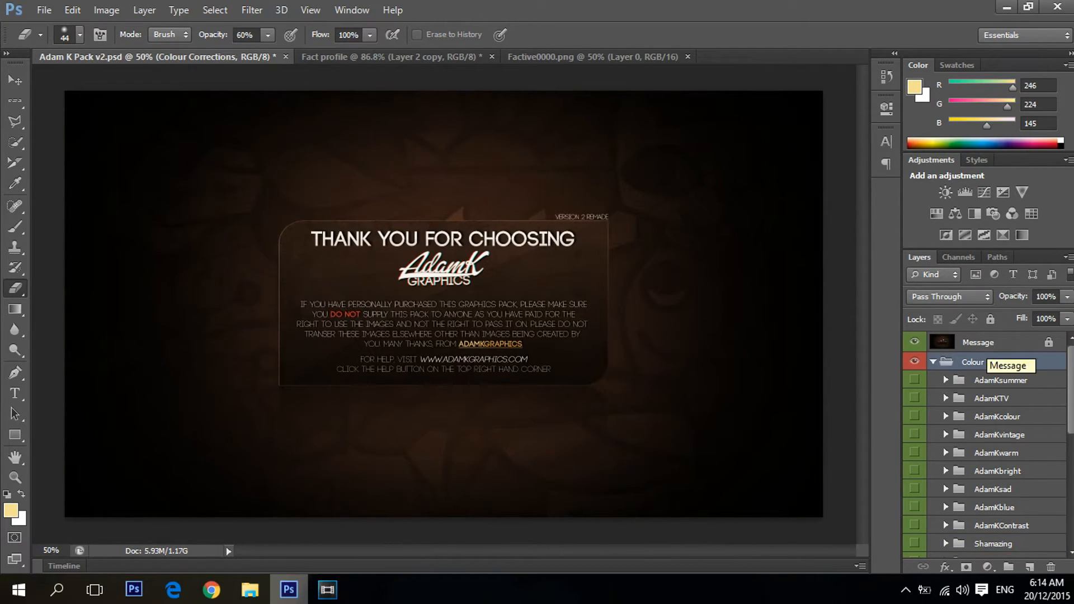
pyautogui.click(933, 362)
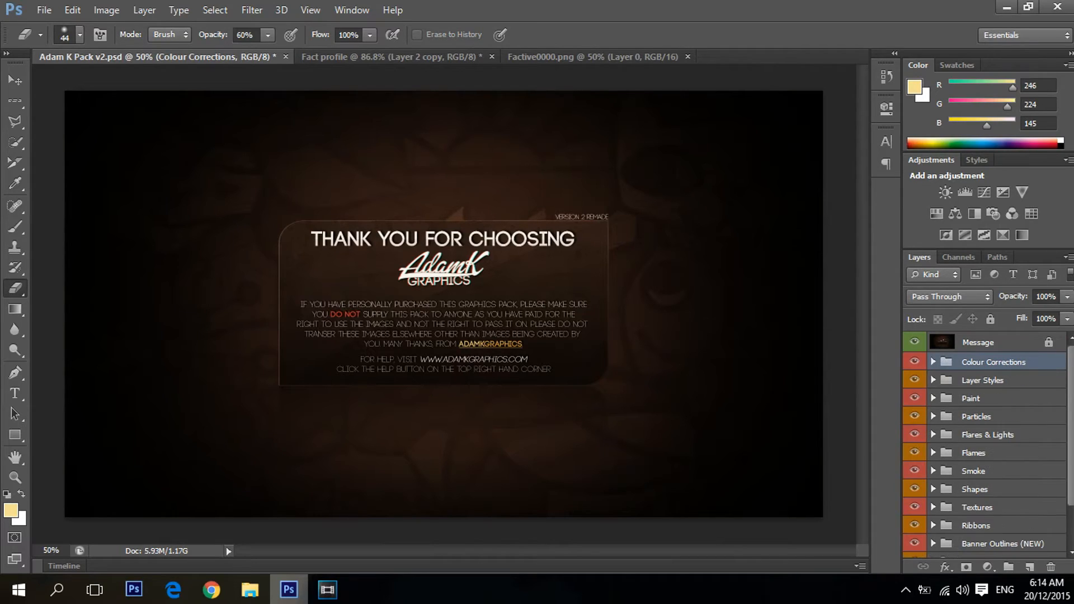
pyautogui.click(934, 362)
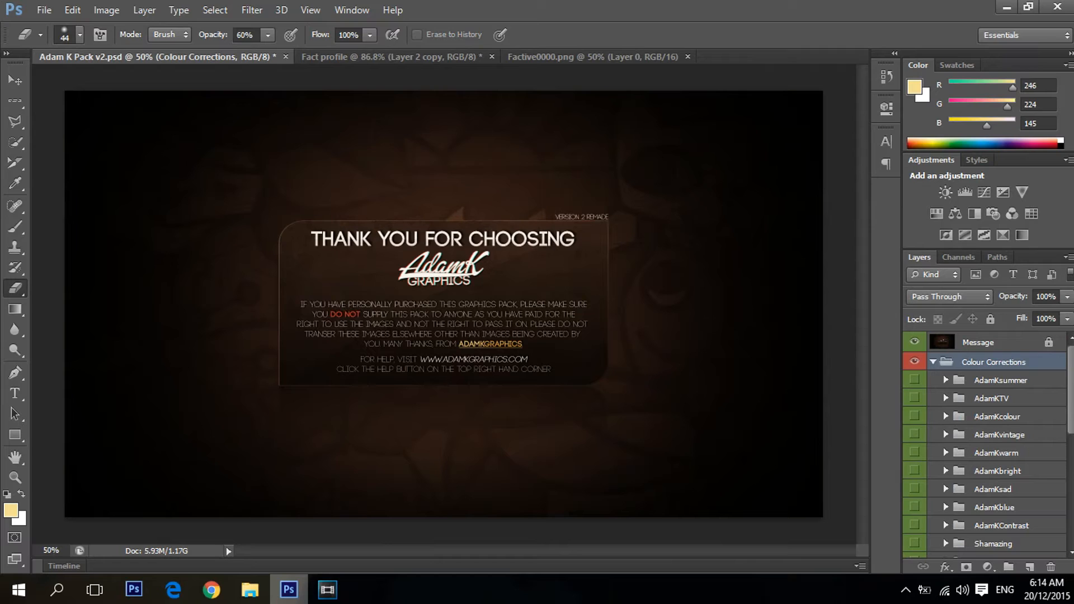
pyautogui.scroll(-1, 985, 442)
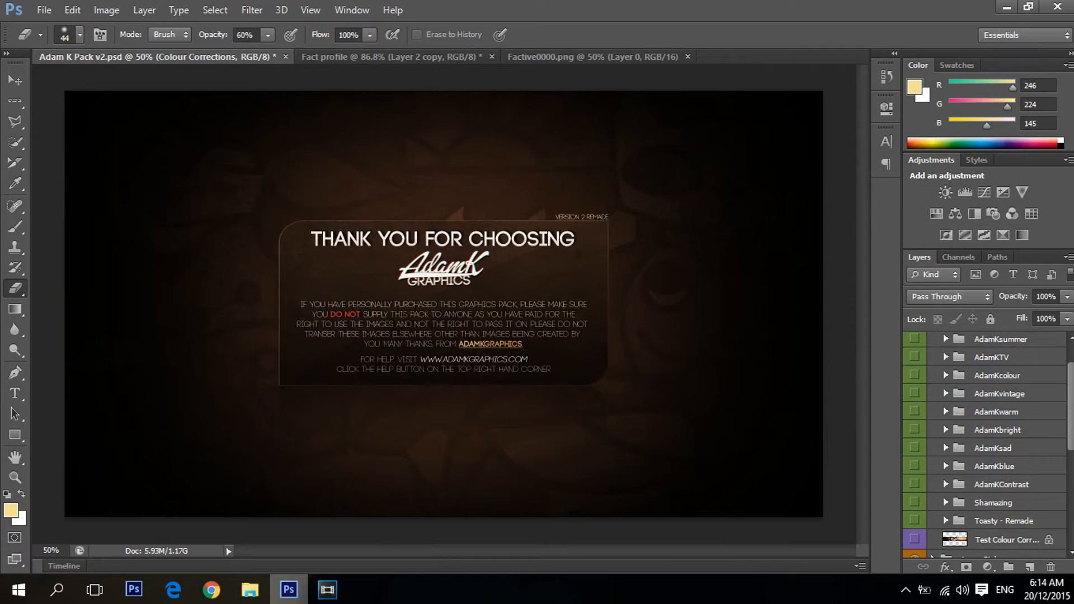
pyautogui.click(994, 503)
pyautogui.keyDown('shift'); pyautogui.click(994, 466); pyautogui.keyUp('shift')
pyautogui.rightClick(994, 466)
pyautogui.click(929, 58)
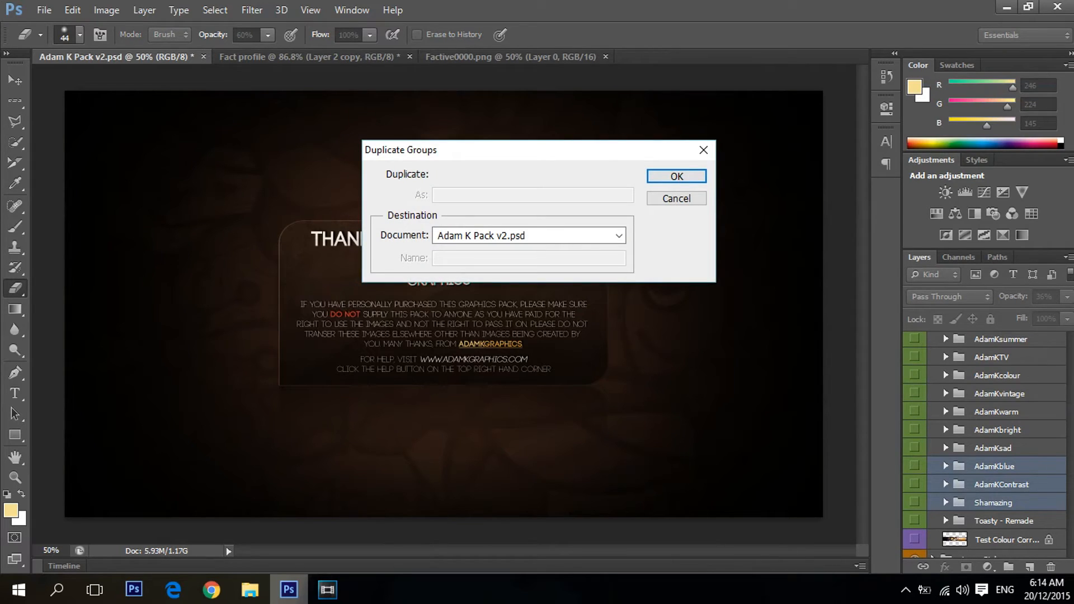
pyautogui.click(529, 236)
pyautogui.click(503, 263)
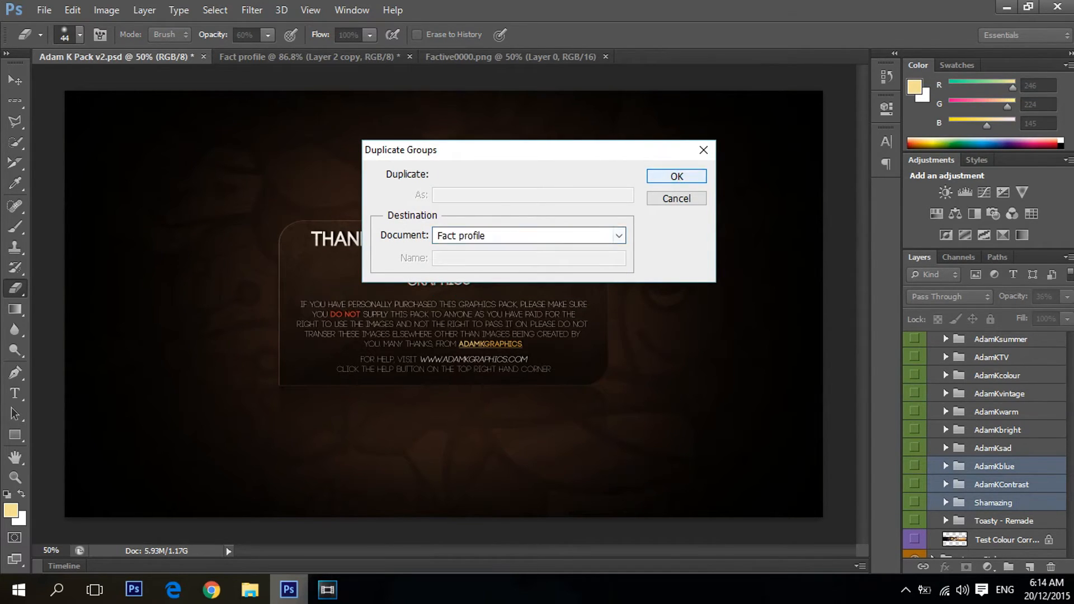
pyautogui.press('Return')
# Step: In the Fact profile document, delete the AdamKContrast group and make the Shamazing and AdamKblue groups visible
pyautogui.hotkey('ctrl', 'Tab')
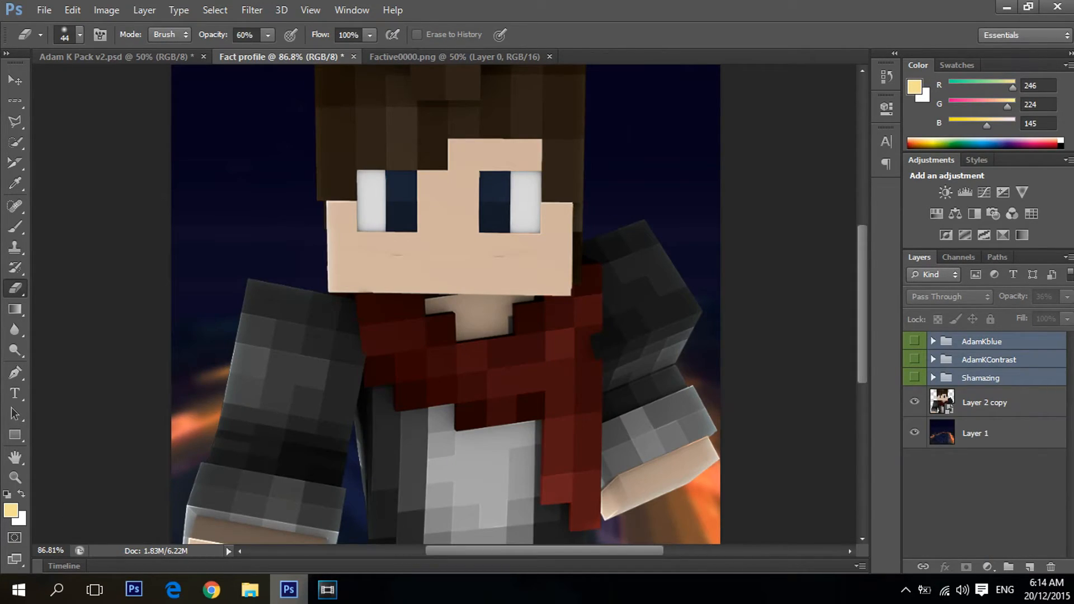
pyautogui.click(989, 360)
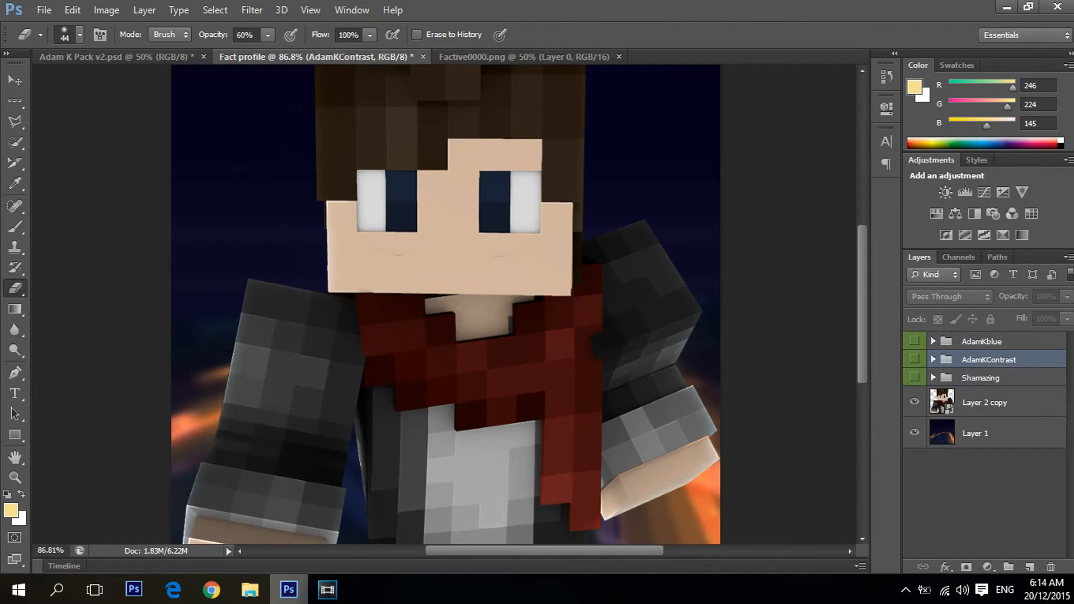
pyautogui.press('Delete')
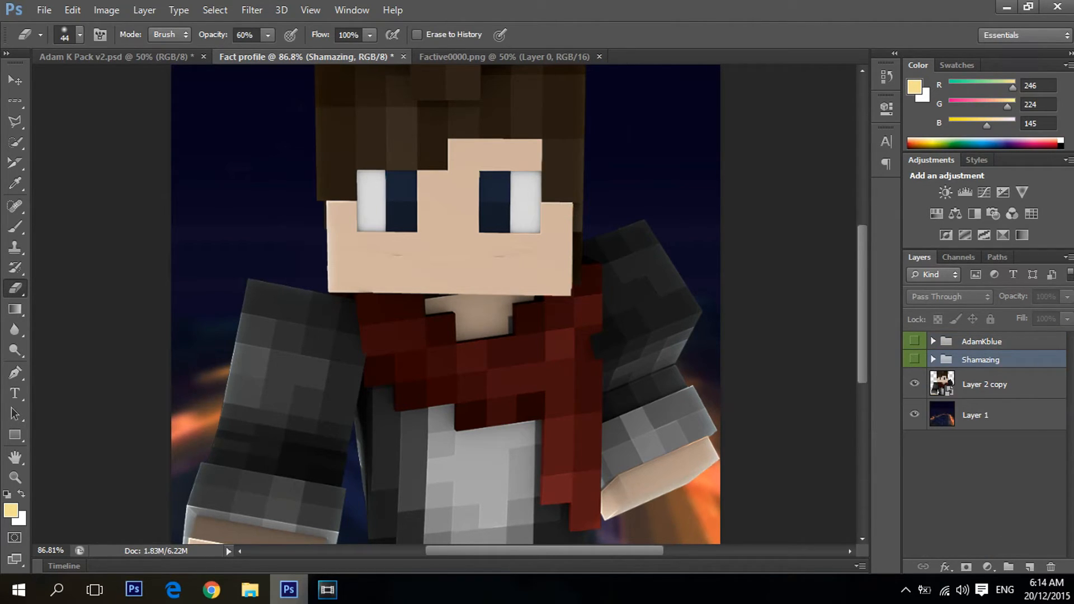
pyautogui.moveTo(915, 360); pyautogui.dragTo(915, 341)
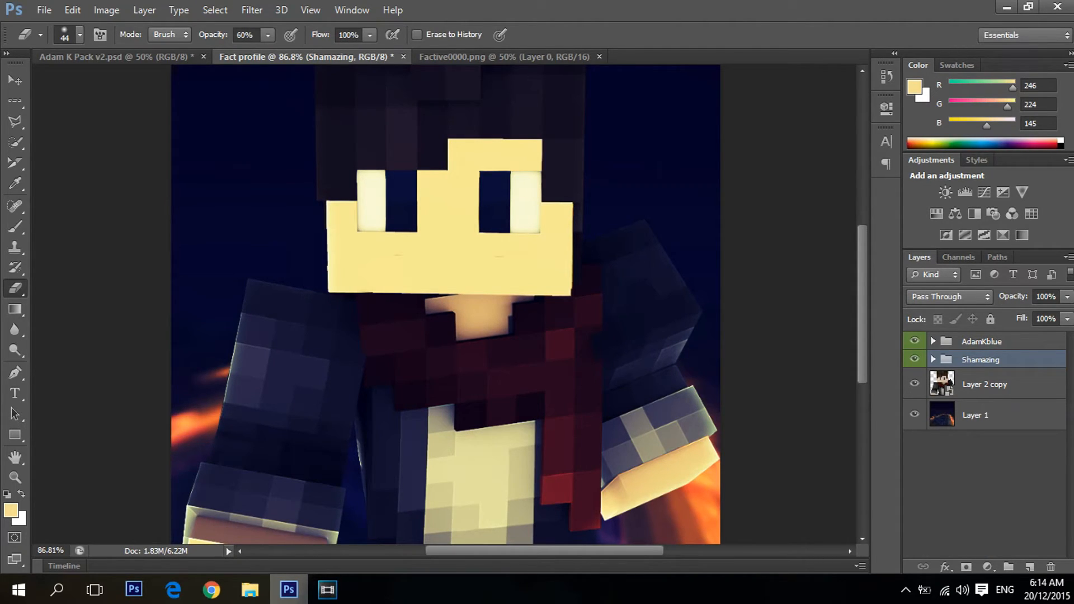
pyautogui.keyDown('alt'); pyautogui.scroll(-3, 446, 304); pyautogui.keyUp('alt')
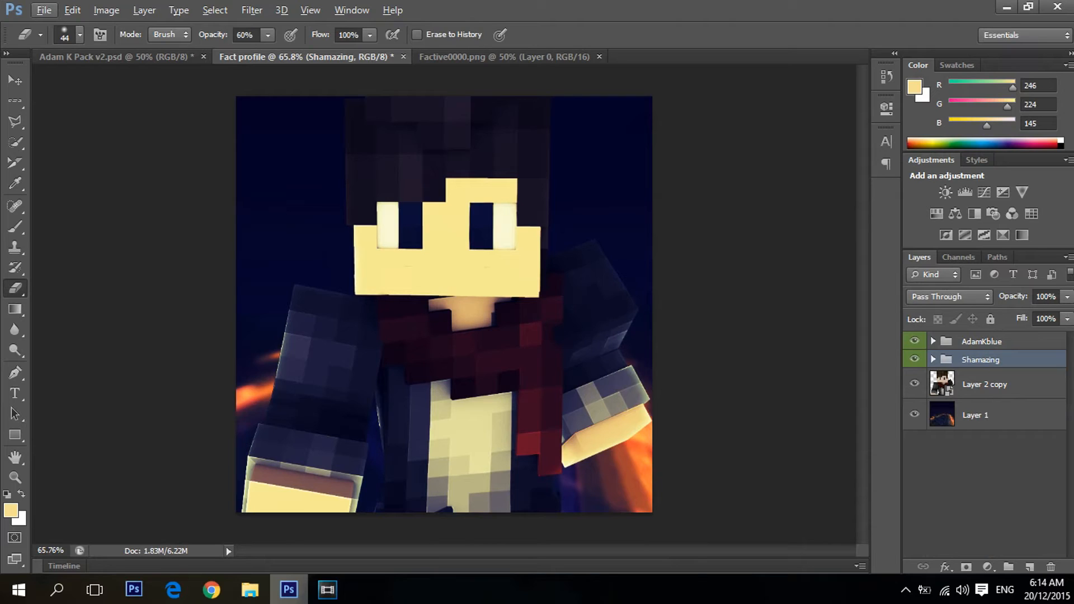
# Step: Move the AdamKblue group below Layer 2 copy so it sits directly above Layer 1
pyautogui.click(982, 341)
pyautogui.moveTo(982, 342); pyautogui.dragTo(982, 399)
pyautogui.keyDown('alt'); pyautogui.scroll(-4, 445, 304); pyautogui.keyUp('alt')
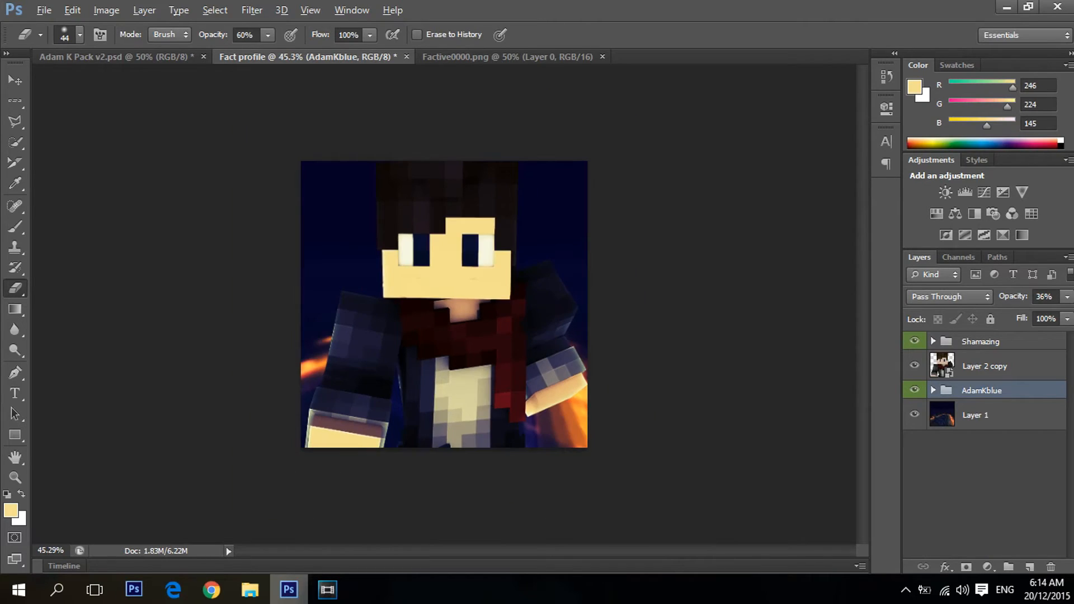
pyautogui.keyDown('alt'); pyautogui.scroll(5, 444, 304); pyautogui.keyUp('alt')
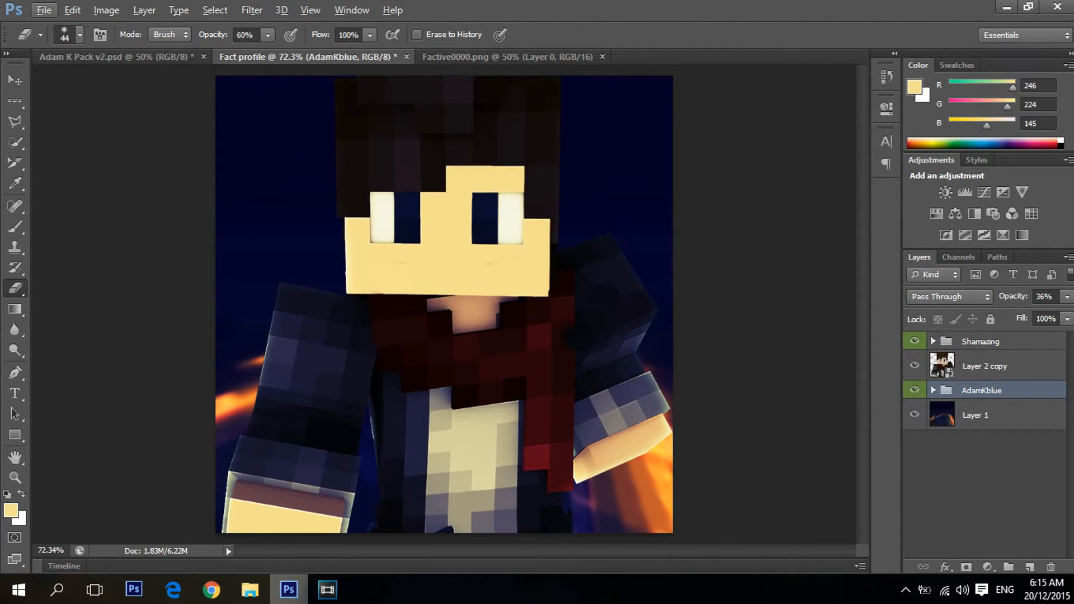
pyautogui.keyDown('alt'); pyautogui.scroll(4, 235, 438); pyautogui.keyUp('alt')
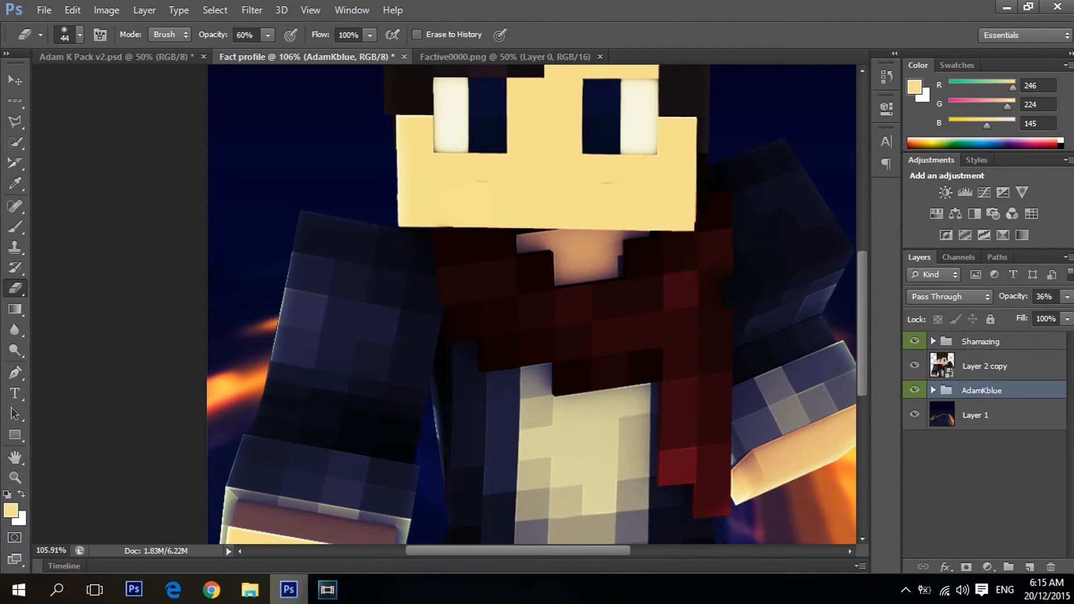
# Step: Add a new empty layer above Layer 2 copy and clip it to that layer
pyautogui.click(984, 367)
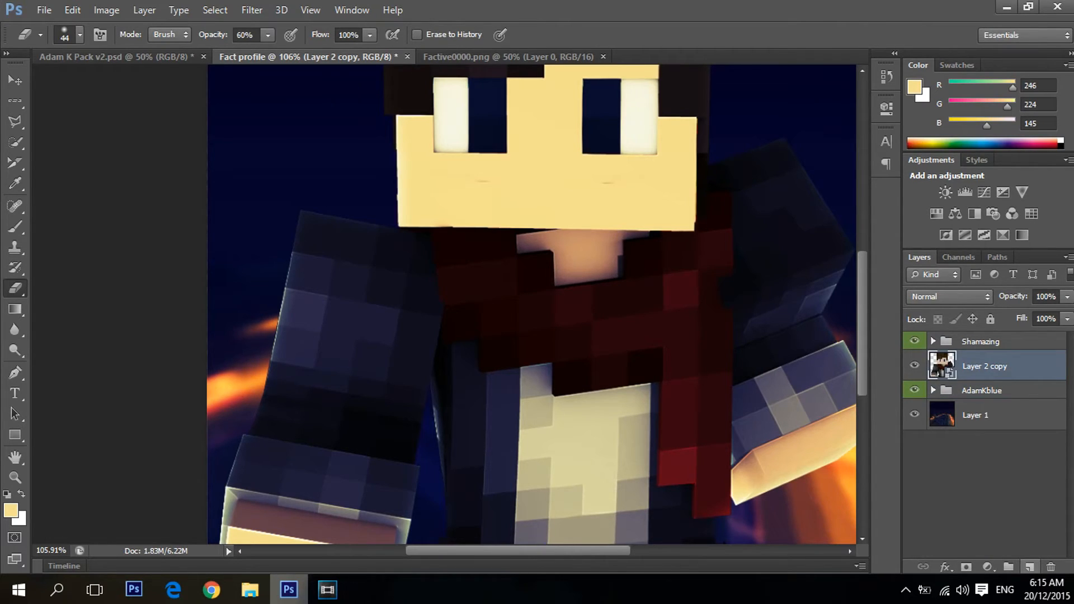
pyautogui.click(1030, 567)
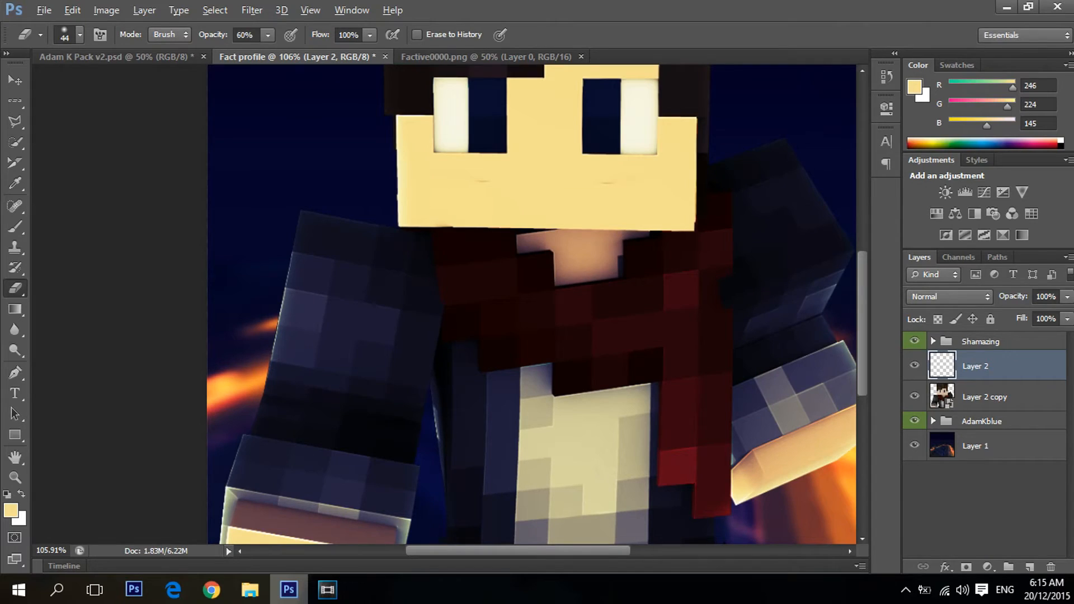
pyautogui.hotkey('ctrl', 'alt', 'g')
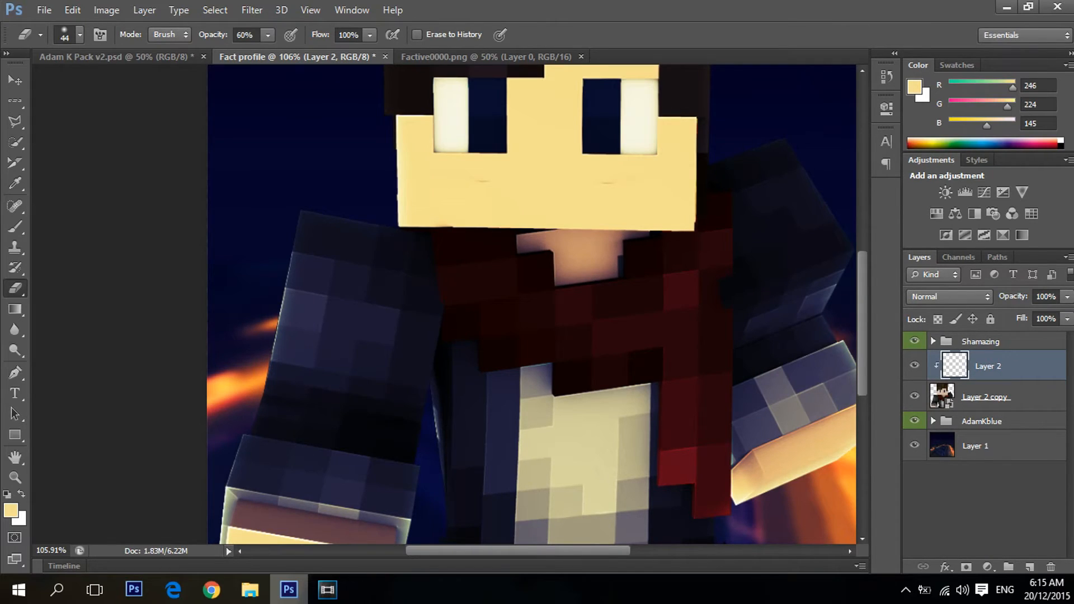
# Step: Check what Layer 2 copy contributes by hiding and showing it, and inspect the whole picture
pyautogui.click(986, 396)
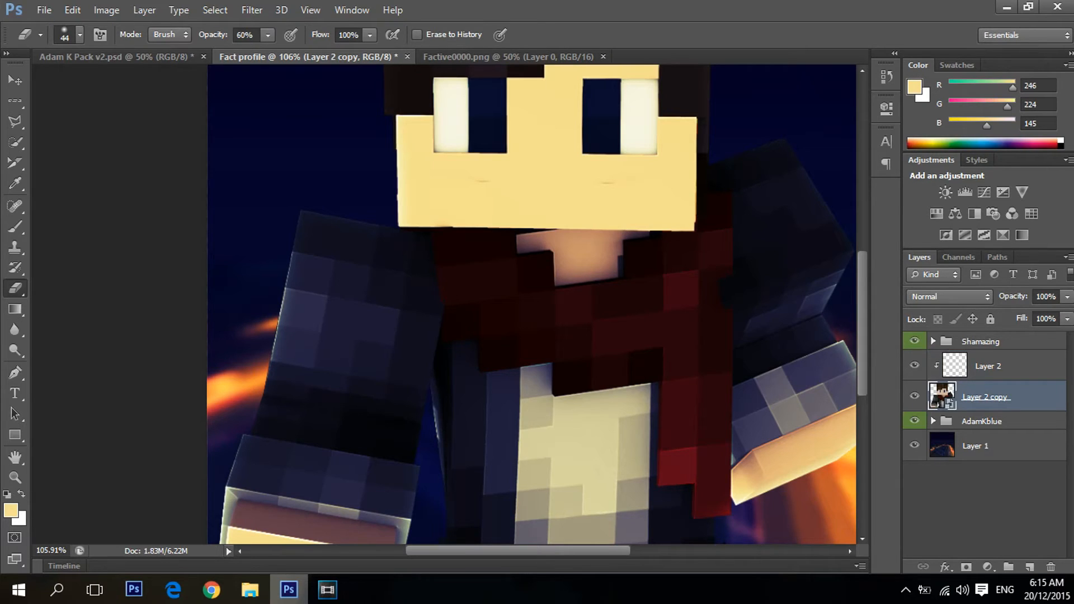
pyautogui.click(915, 396)
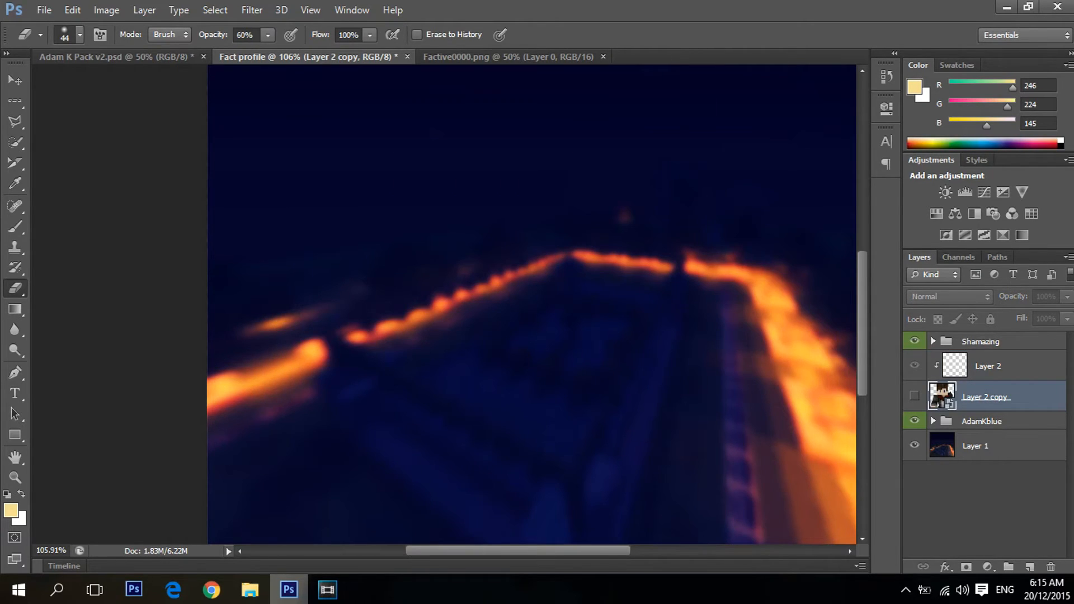
pyautogui.click(915, 397)
pyautogui.keyDown('alt'); pyautogui.scroll(-5, 448, 304); pyautogui.keyUp('alt')
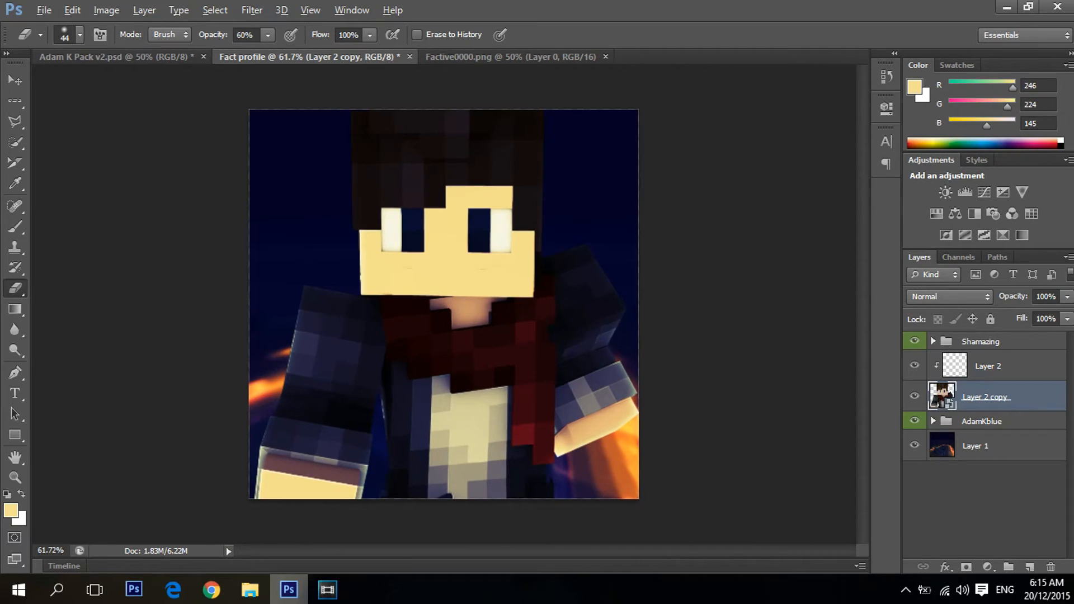
pyautogui.keyDown('alt'); pyautogui.scroll(3, 447, 305); pyautogui.keyUp('alt')
pyautogui.scroll(1, 448, 305)
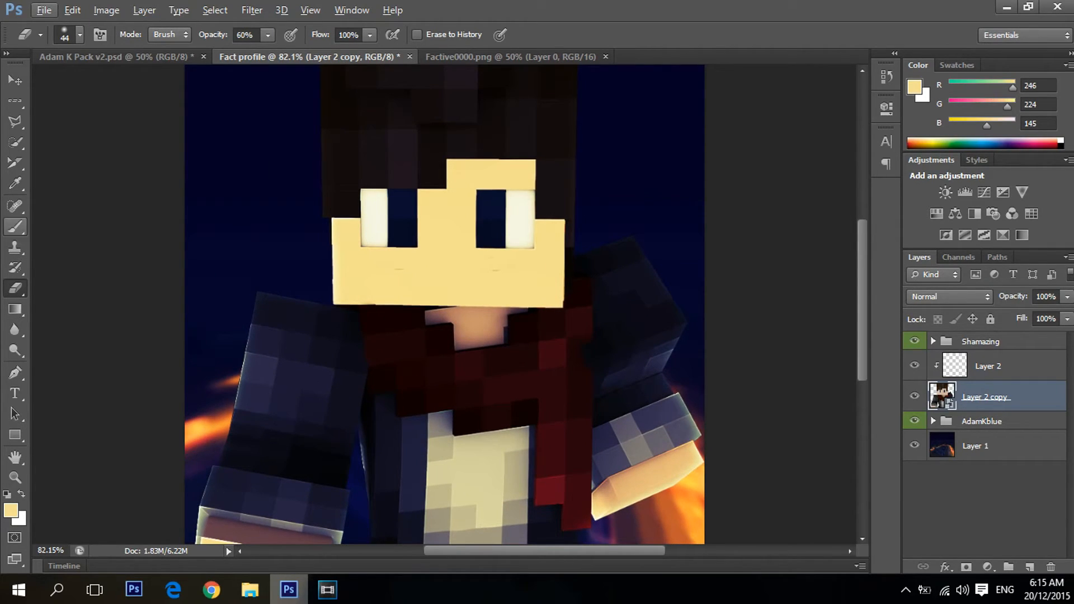
# Step: Paint pale yellow light over the fringe, face and grey sleeve on clipped Layer 2 with a soft 87 px Brush at 40% opacity
pyautogui.click(15, 227)
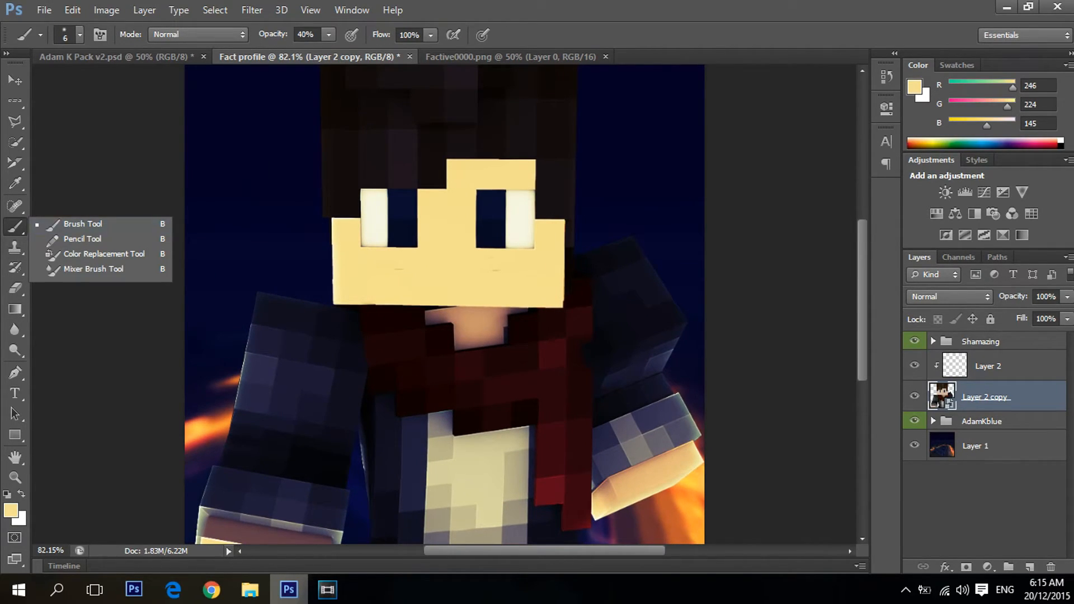
pyautogui.click(988, 366)
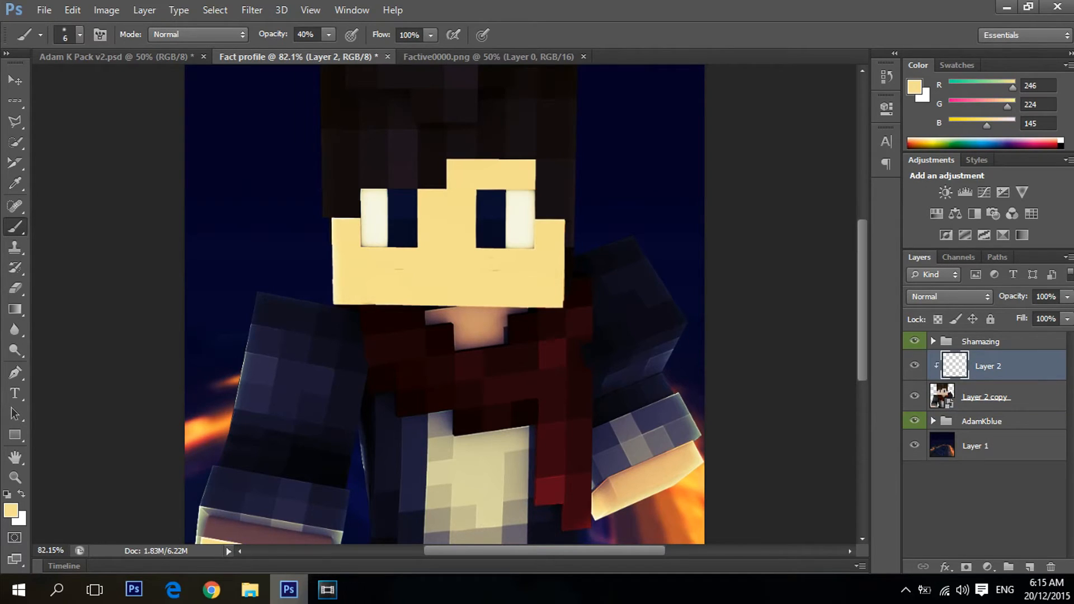
pyautogui.rightClick(433, 263)
pyautogui.moveTo(451, 302); pyautogui.dragTo(513, 302)
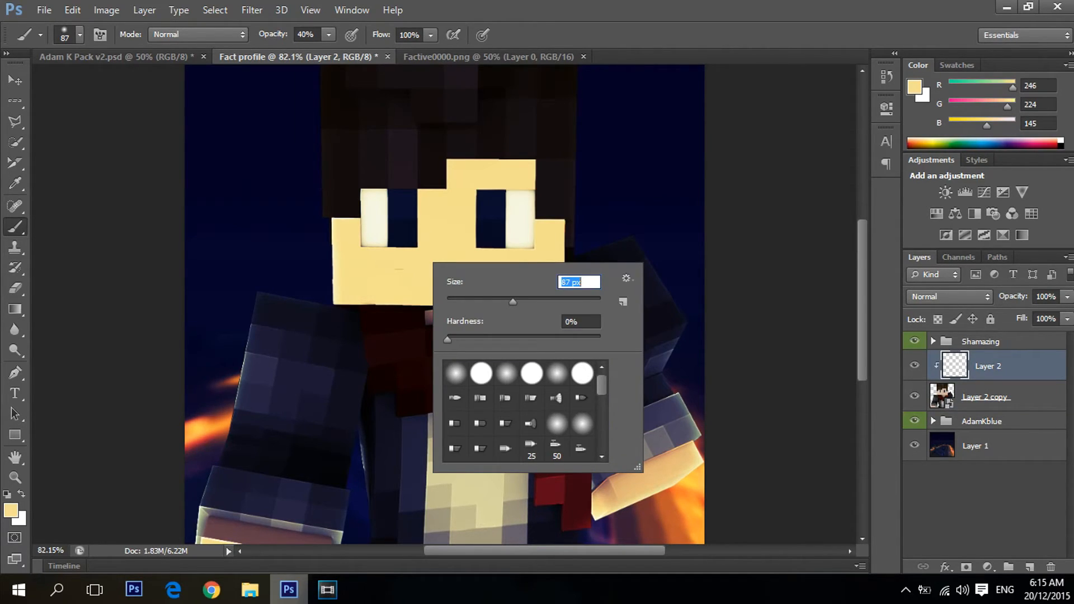
pyautogui.press('Return')
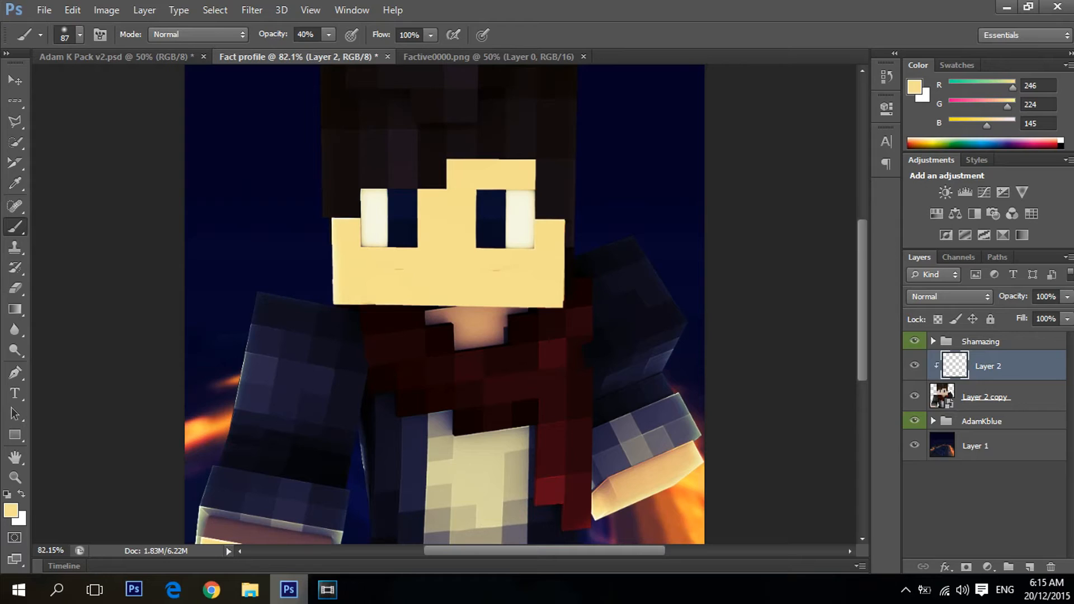
pyautogui.moveTo(430, 247)
pyautogui.mouseDown()
pyautogui.moveTo(342, 224)
pyautogui.moveTo(271, 314)
pyautogui.moveTo(313, 330)
pyautogui.moveTo(221, 437)
pyautogui.mouseUp()
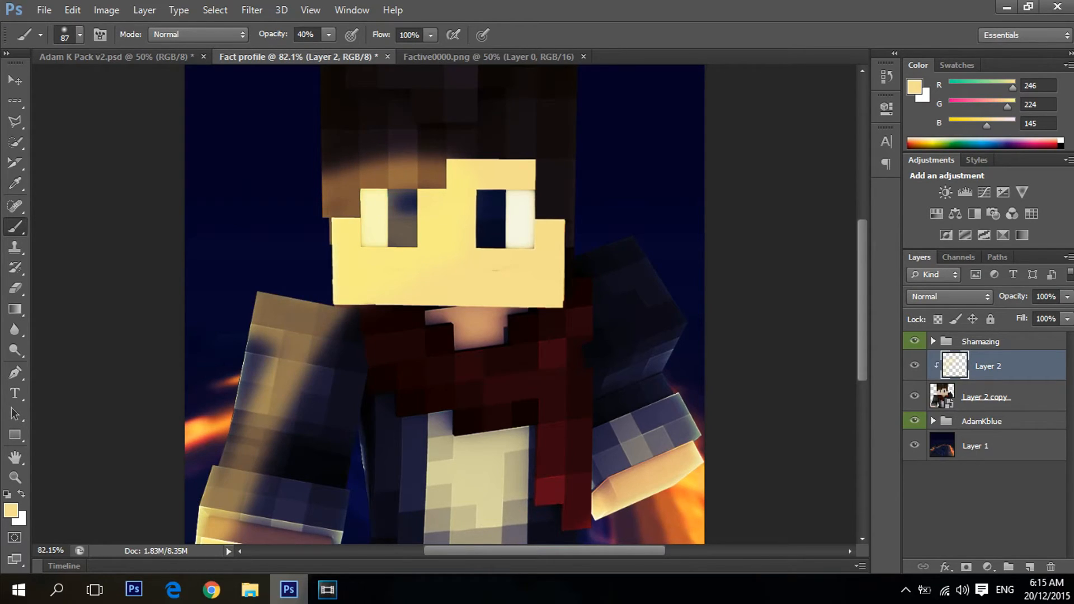
# Step: Undo the pale yellow light painted over the fringe, face and sleeve on Layer 2
pyautogui.hotkey('ctrl', 'z')
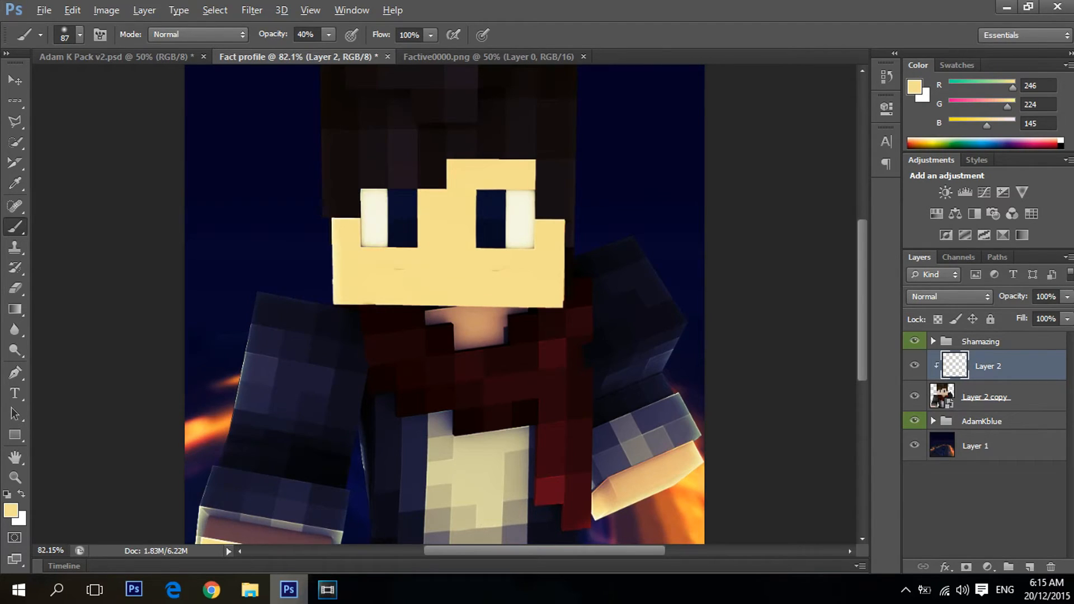
pyautogui.keyDown('alt'); pyautogui.scroll(4, 235, 404); pyautogui.keyUp('alt')
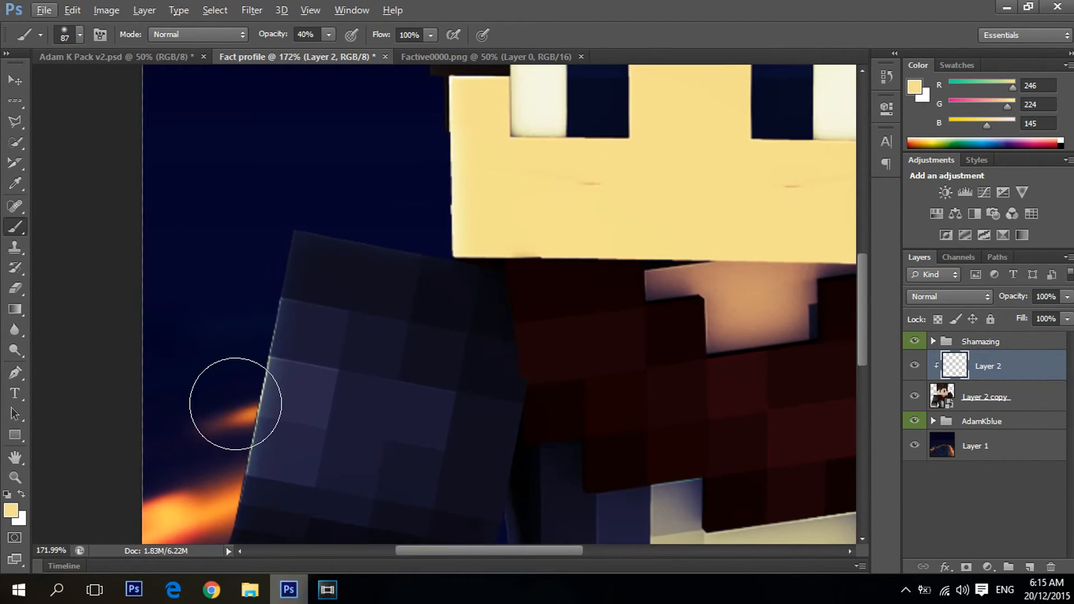
pyautogui.keyDown('alt'); pyautogui.scroll(5, 235, 404); pyautogui.keyUp('alt')
pyautogui.scroll(-3, 297, 314)
pyautogui.keyDown('alt'); pyautogui.scroll(-5, 257, 264); pyautogui.keyUp('alt')
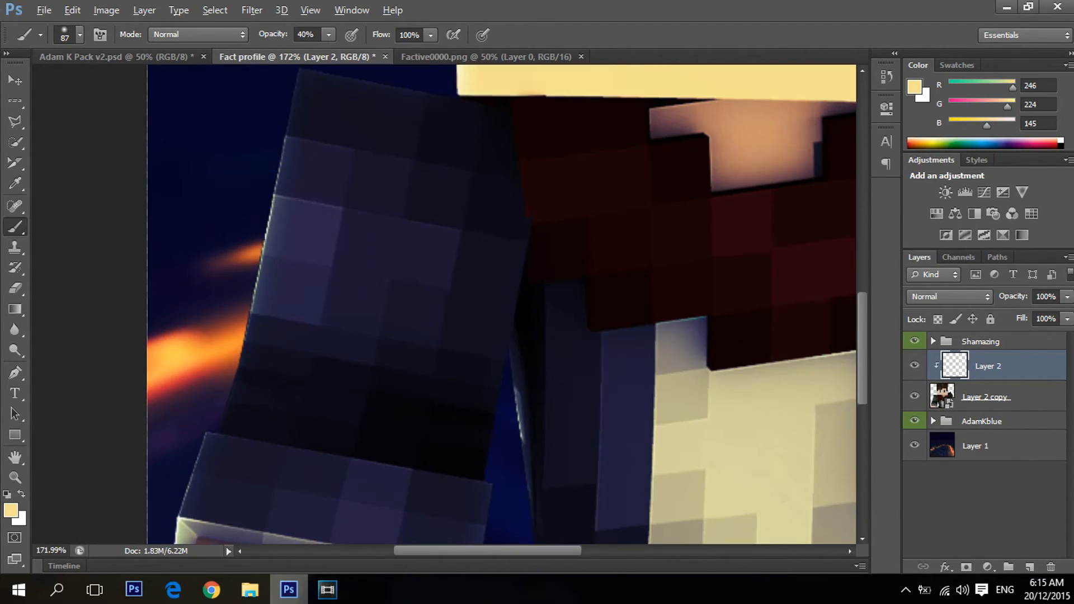
pyautogui.keyDown('alt'); pyautogui.scroll(-5, 156, 418); pyautogui.keyUp('alt')
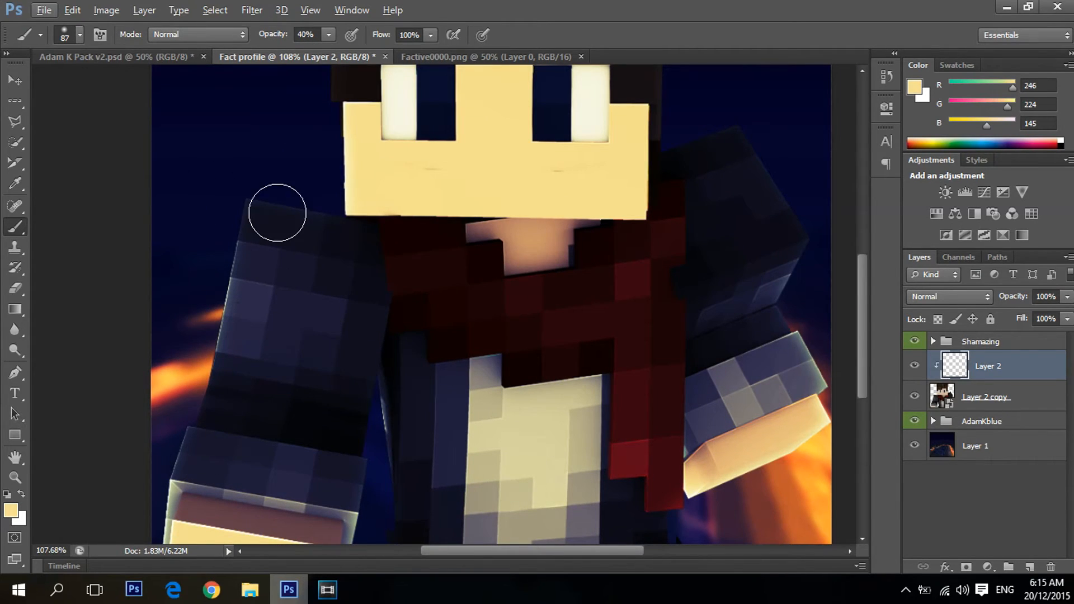
pyautogui.keyDown('alt'); pyautogui.scroll(-1, 246, 230); pyautogui.keyUp('alt')
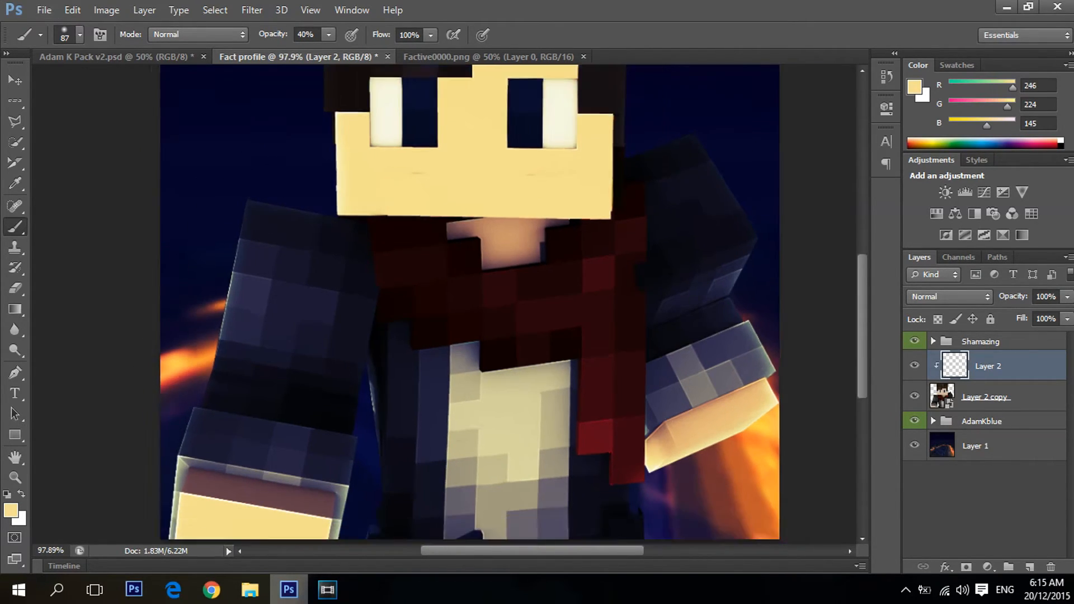
pyautogui.keyDown('alt'); pyautogui.scroll(-3, 470, 303); pyautogui.keyUp('alt')
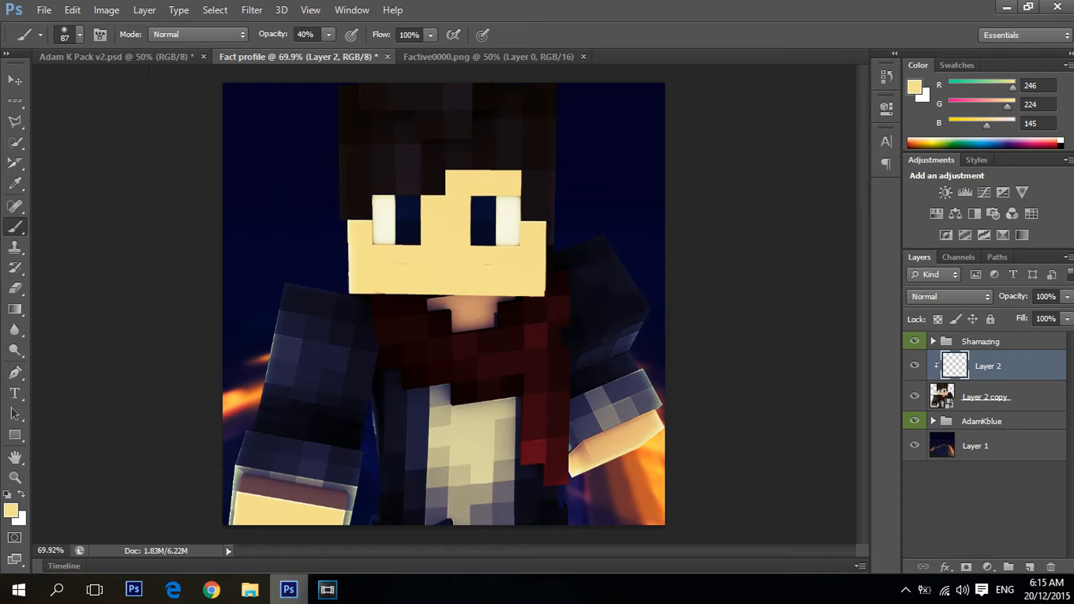
pyautogui.keyDown('alt'); pyautogui.scroll(4, 356, 354); pyautogui.keyUp('alt')
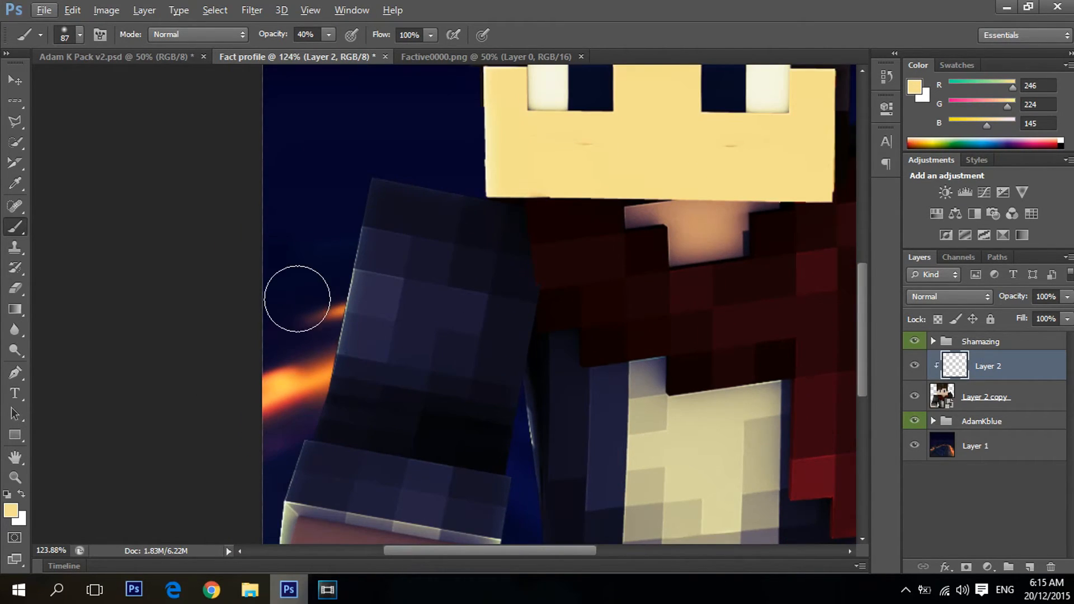
# Step: Paint light blue (RGB 147, 221, 243) along the outer edge of the picture's left sleeve with a soft 70 px Brush at 40% opacity
pyautogui.rightClick(276, 253)
pyautogui.moveTo(360, 301)
pyautogui.mouseDown()
pyautogui.moveTo(335, 301)
pyautogui.moveTo(349, 301)
pyautogui.mouseUp()
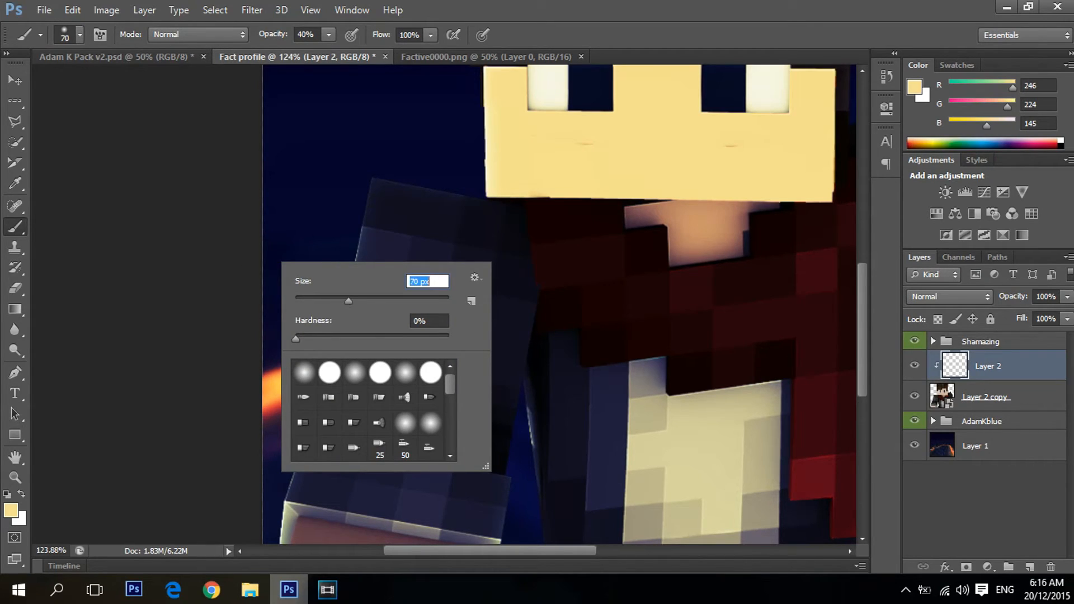
pyautogui.click(310, 235)
pyautogui.click(11, 511)
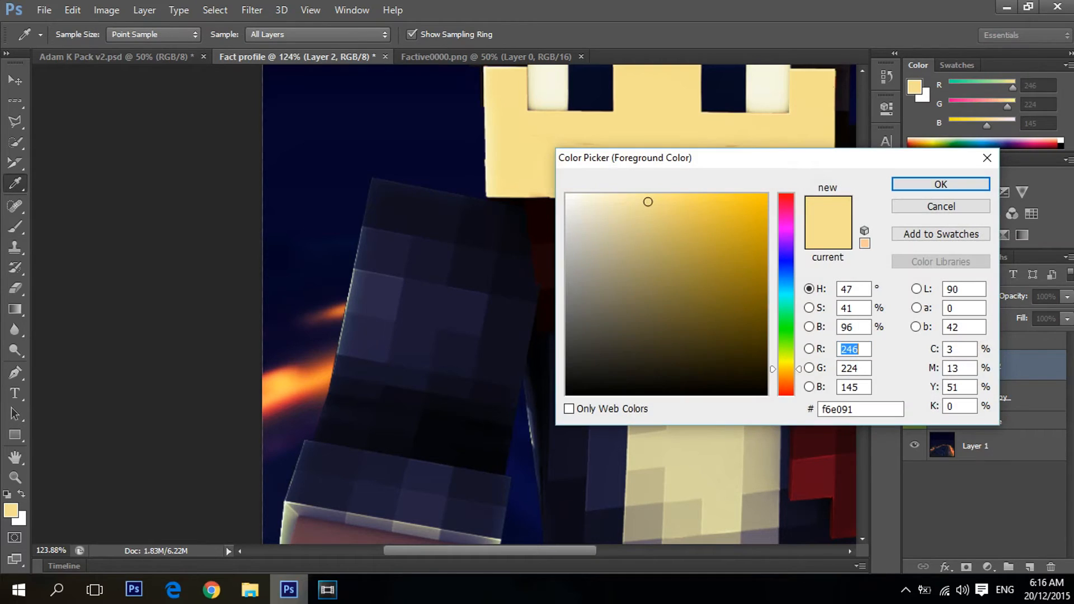
pyautogui.moveTo(786, 369); pyautogui.dragTo(786, 287)
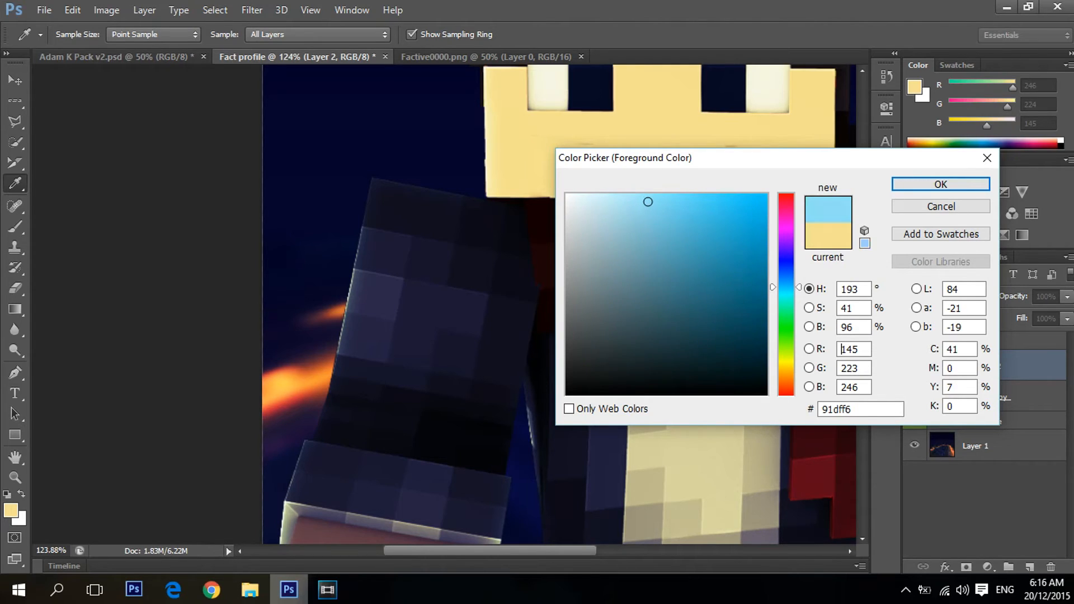
pyautogui.click(638, 194)
pyautogui.click(646, 204)
pyautogui.click(941, 184)
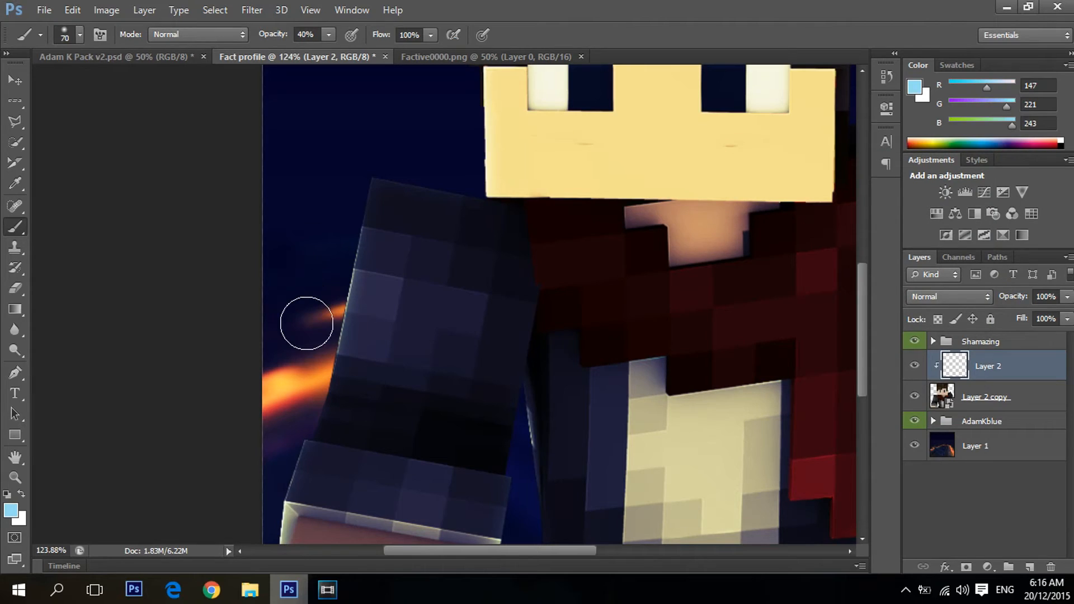
pyautogui.moveTo(297, 365)
pyautogui.mouseDown()
pyautogui.moveTo(312, 300)
pyautogui.moveTo(283, 424)
pyautogui.moveTo(297, 343)
pyautogui.moveTo(283, 392)
pyautogui.moveTo(328, 385)
pyautogui.mouseUp()
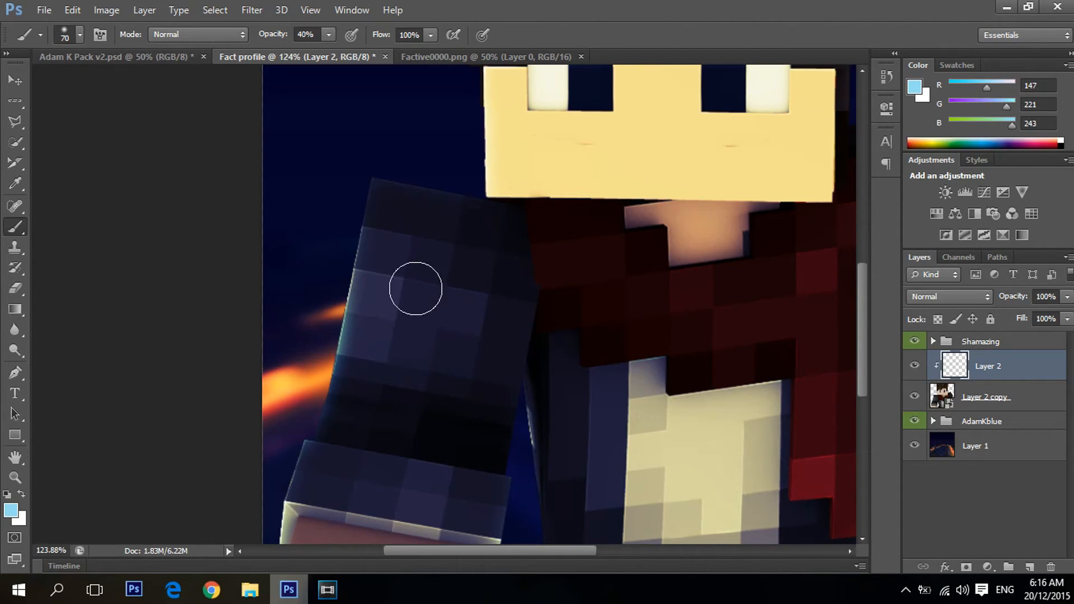
# Step: Try light-blue strokes over the middle of the left sleeve and undo the last stroke
pyautogui.moveTo(409, 312); pyautogui.dragTo(446, 314)
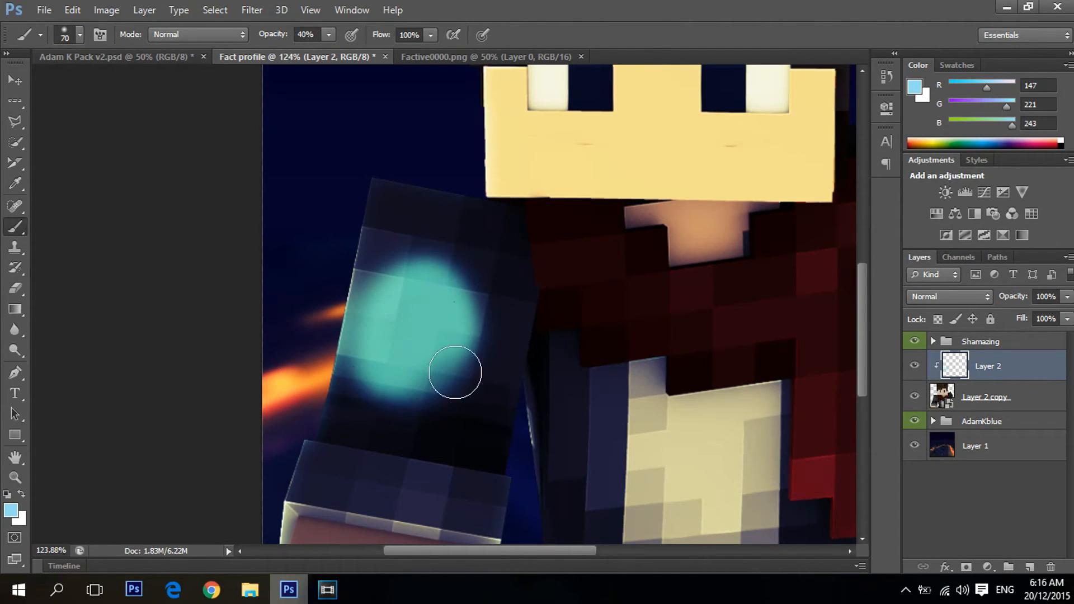
pyautogui.hotkey('ctrl', 'z')
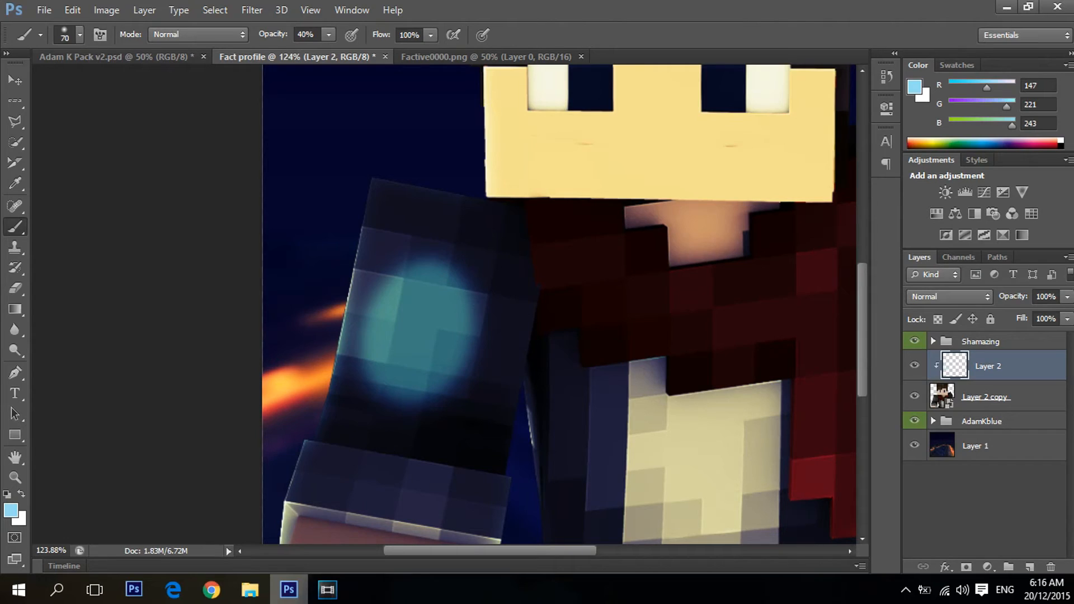
pyautogui.hotkey('ctrl', 'z')
pyautogui.hotkey('ctrl', 'z')
# Step: Erase the remaining light-blue patch from the middle of the left sleeve with the Eraser at 100% opacity
pyautogui.click(15, 289)
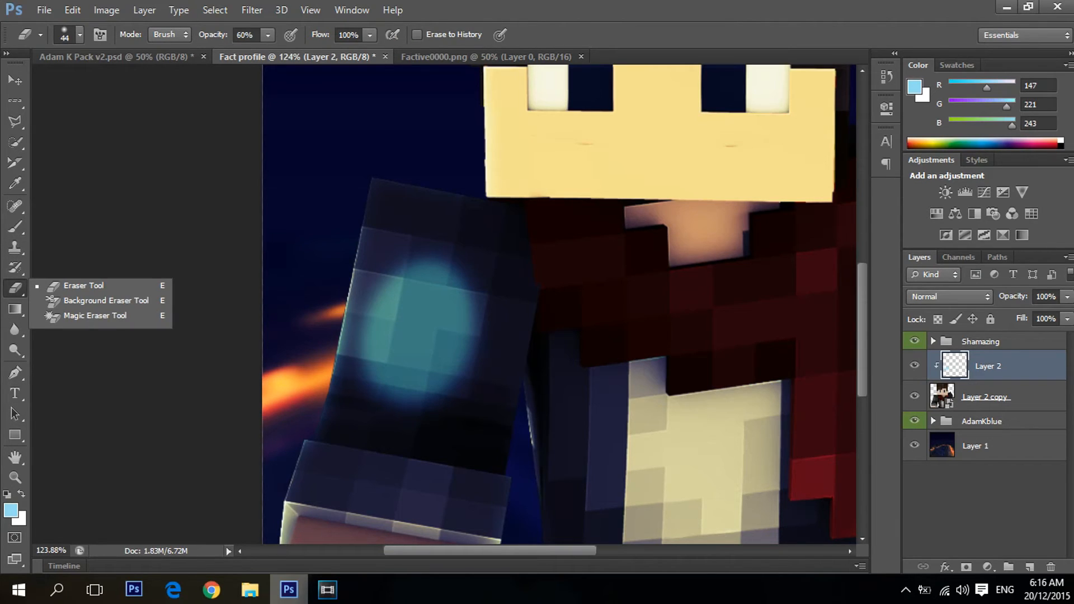
pyautogui.click(246, 35)
pyautogui.write('100')
pyautogui.press('Return')
pyautogui.click(429, 301)
pyautogui.moveTo(428, 301)
pyautogui.mouseDown()
pyautogui.moveTo(448, 313)
pyautogui.moveTo(402, 280)
pyautogui.moveTo(386, 348)
pyautogui.moveTo(404, 400)
pyautogui.moveTo(448, 370)
pyautogui.moveTo(417, 400)
pyautogui.mouseUp()
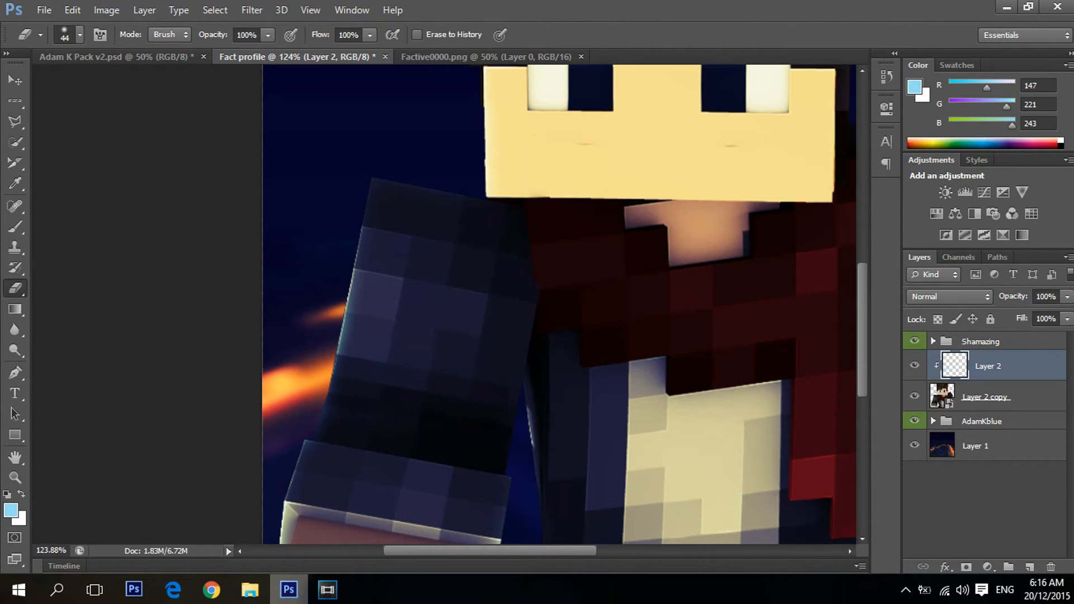
# Step: Paint light-blue edge light with the 70 px Brush along the left arm's outer side, from the shoulder corner down to the cuff
pyautogui.click(15, 226)
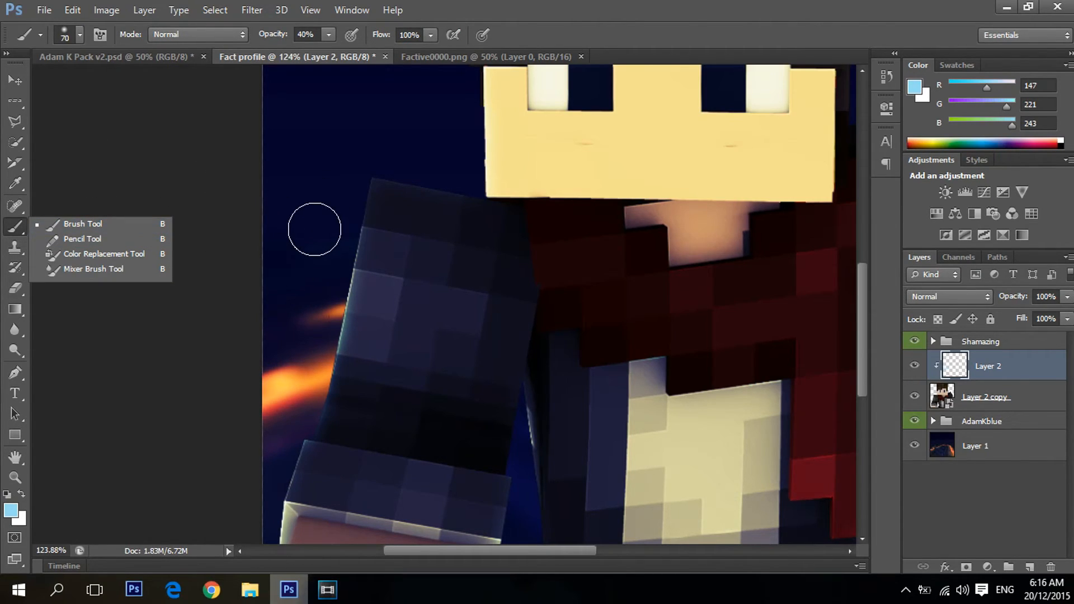
pyautogui.click(307, 286)
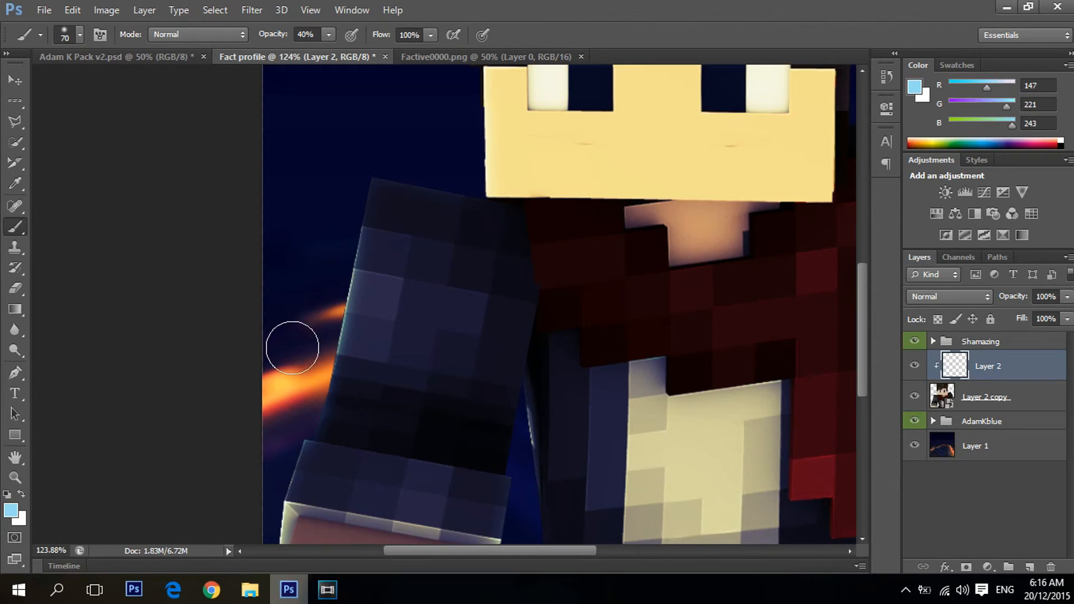
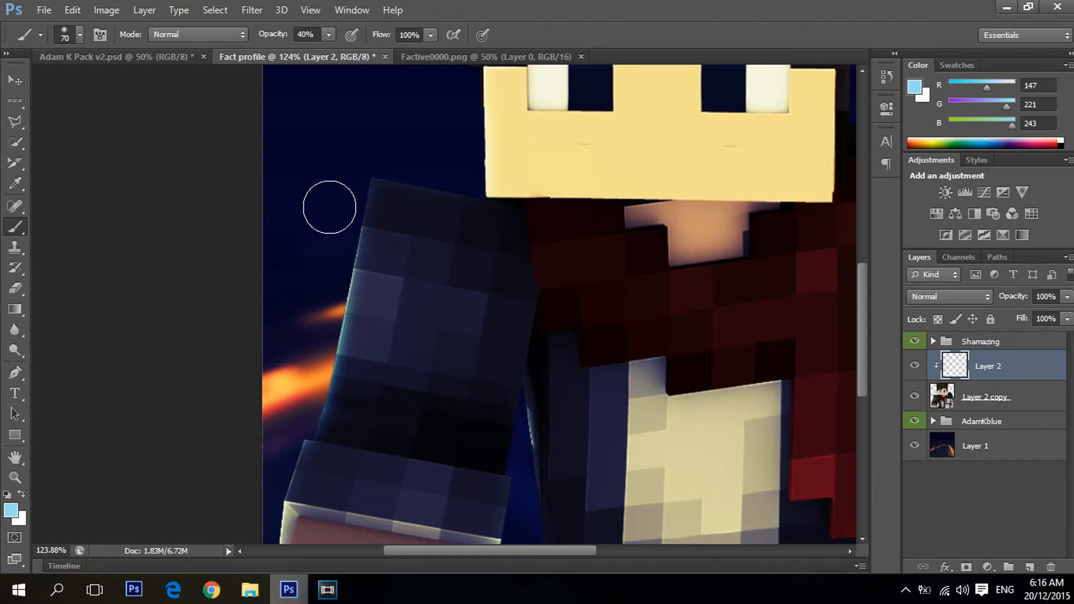
pyautogui.keyDown('alt'); pyautogui.scroll(-4, 333, 170); pyautogui.keyUp('alt')
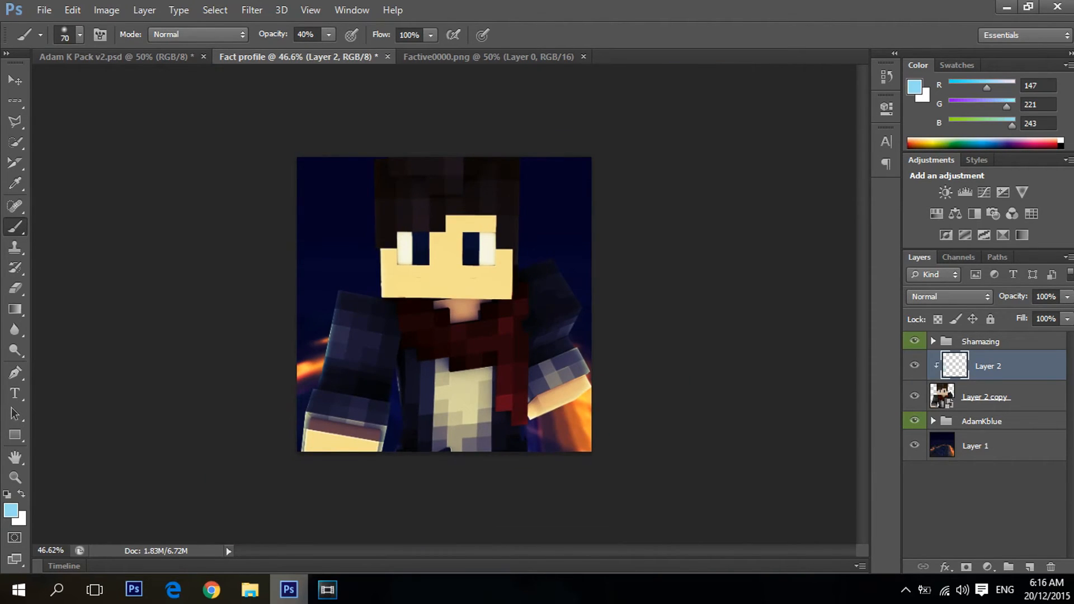
pyautogui.keyDown('alt'); pyautogui.scroll(5, 332, 359); pyautogui.keyUp('alt')
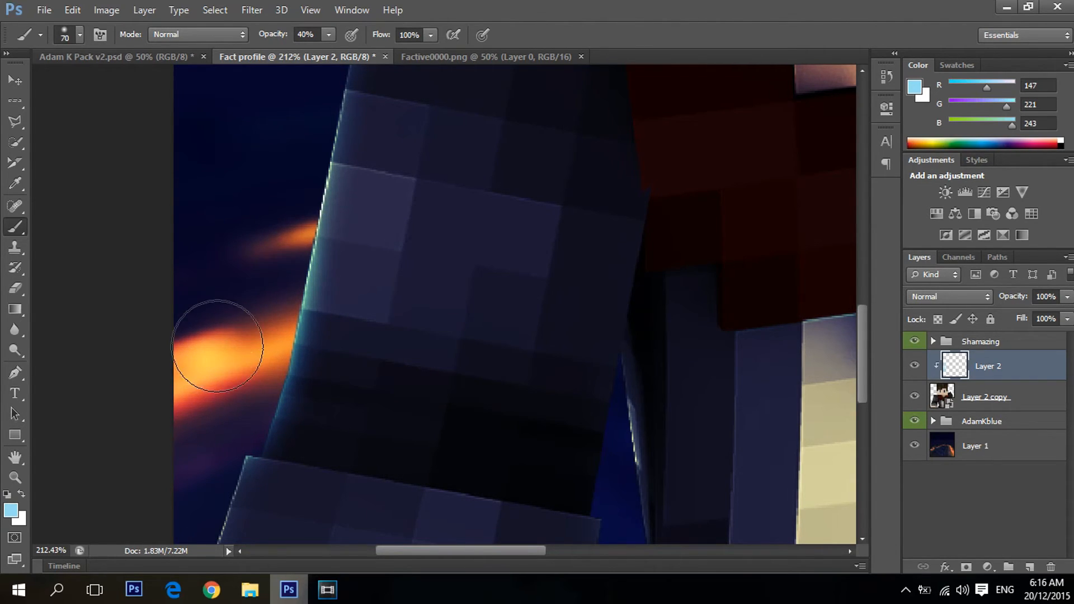
pyautogui.keyDown('alt'); pyautogui.scroll(-2, 211, 412); pyautogui.keyUp('alt')
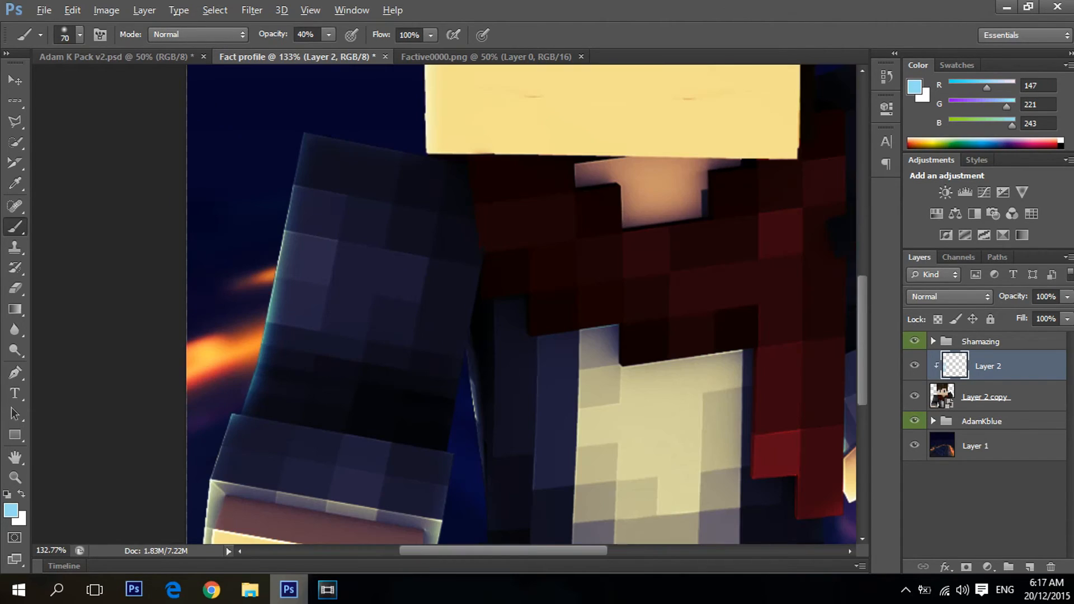
pyautogui.keyDown('alt'); pyautogui.scroll(3, 199, 408); pyautogui.keyUp('alt')
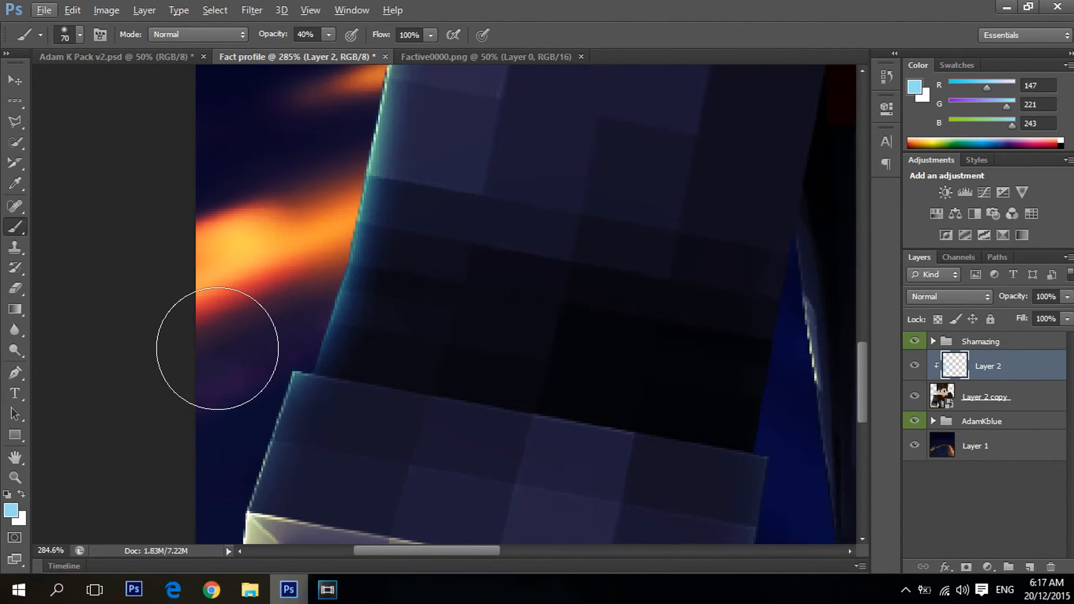
pyautogui.keyDown('alt'); pyautogui.scroll(-3, 160, 392); pyautogui.keyUp('alt')
pyautogui.keyDown('alt'); pyautogui.scroll(2, 174, 353); pyautogui.keyUp('alt')
pyautogui.scroll(3, 403, 226)
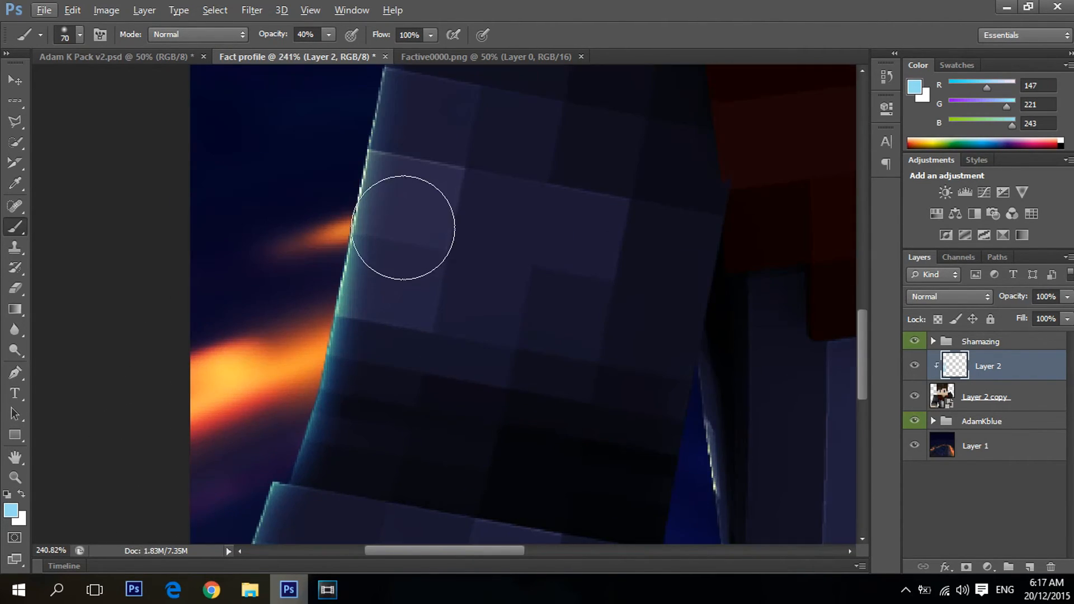
pyautogui.scroll(5, 403, 223)
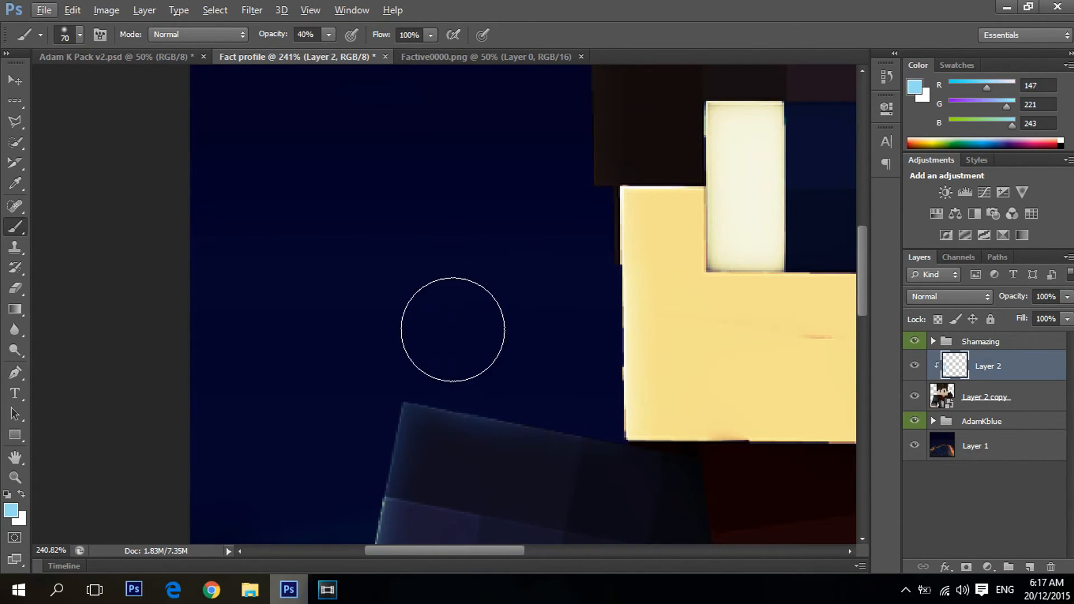
pyautogui.moveTo(369, 352); pyautogui.dragTo(339, 420)
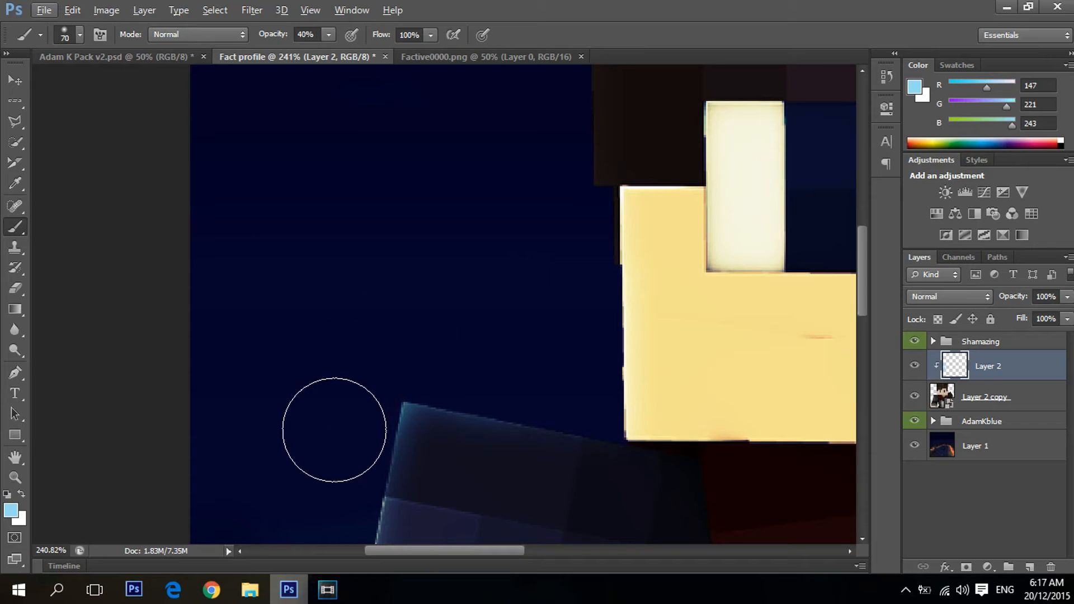
# Step: Paint the same light-blue edge light along the outer sides of the right arm's sleeve and cuff, and check the whole picture
pyautogui.keyDown('alt'); pyautogui.scroll(-5, 349, 348); pyautogui.keyUp('alt')
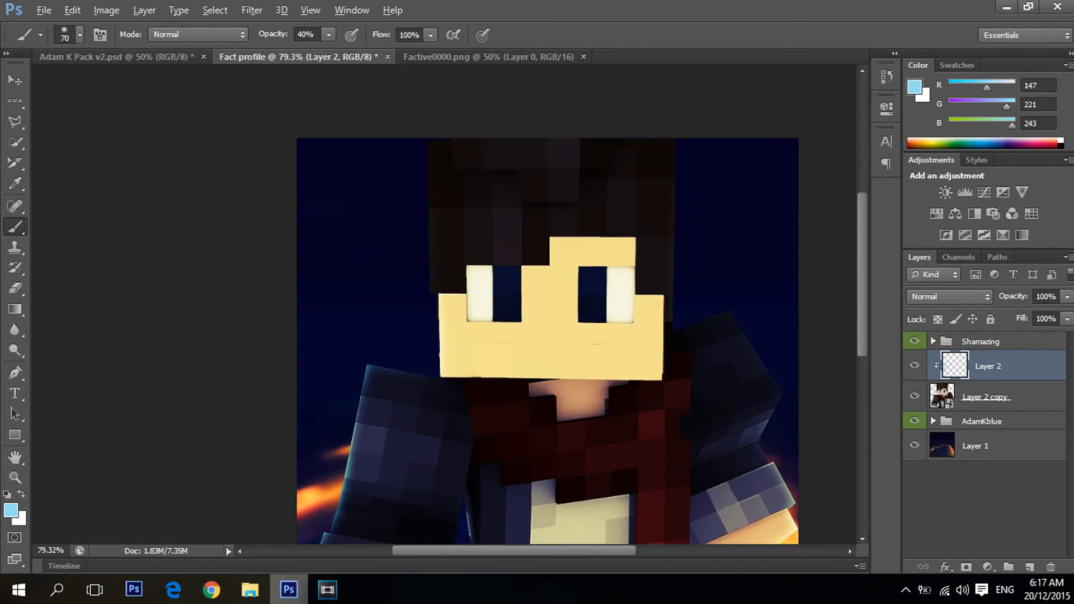
pyautogui.keyDown('alt'); pyautogui.scroll(6, 772, 464); pyautogui.keyUp('alt')
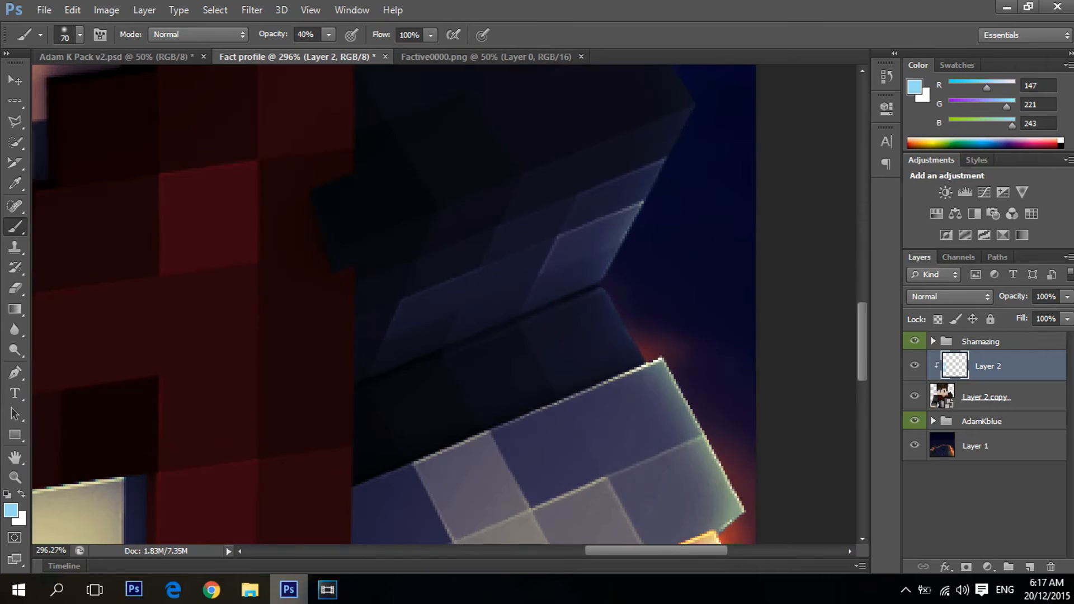
pyautogui.moveTo(669, 325)
pyautogui.mouseDown()
pyautogui.moveTo(724, 192)
pyautogui.moveTo(722, 215)
pyautogui.mouseUp()
pyautogui.moveTo(726, 317); pyautogui.dragTo(770, 404)
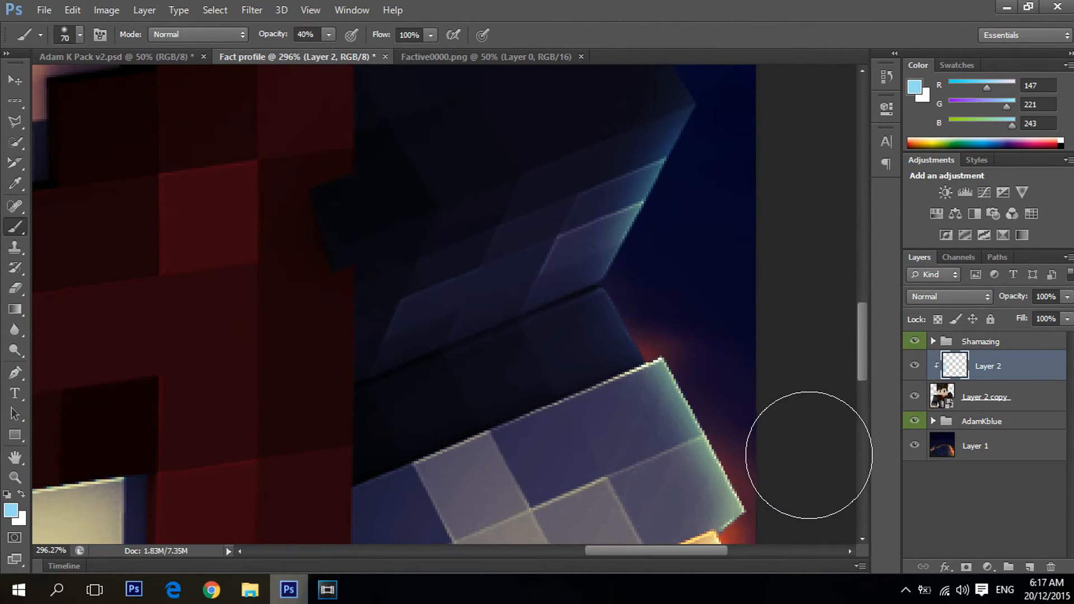
pyautogui.keyDown('alt'); pyautogui.scroll(-2, 791, 360); pyautogui.keyUp('alt')
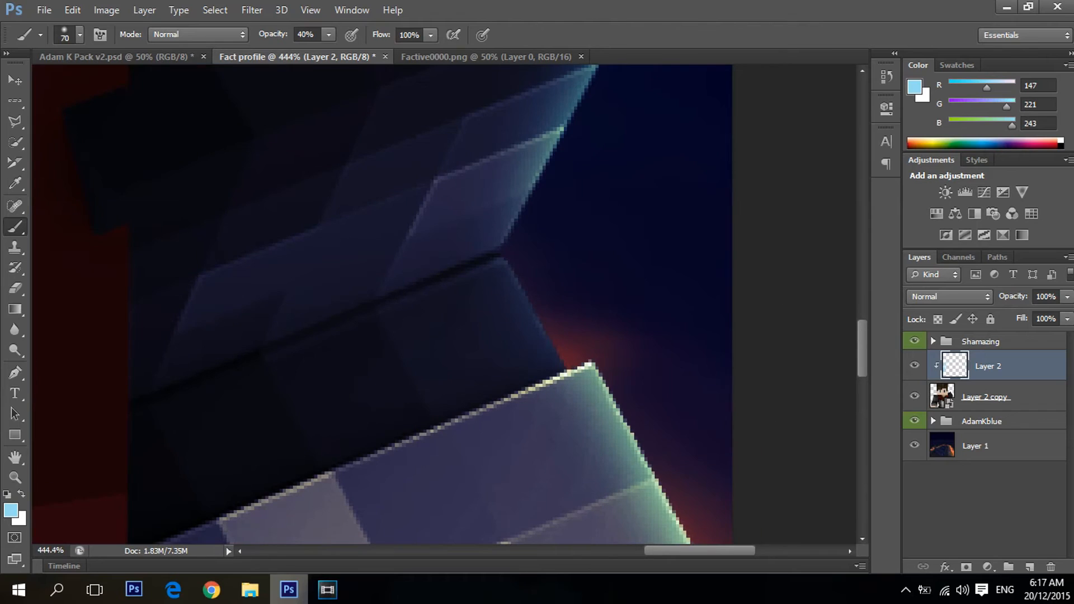
pyautogui.keyDown('alt'); pyautogui.scroll(-5, 668, 364); pyautogui.keyUp('alt')
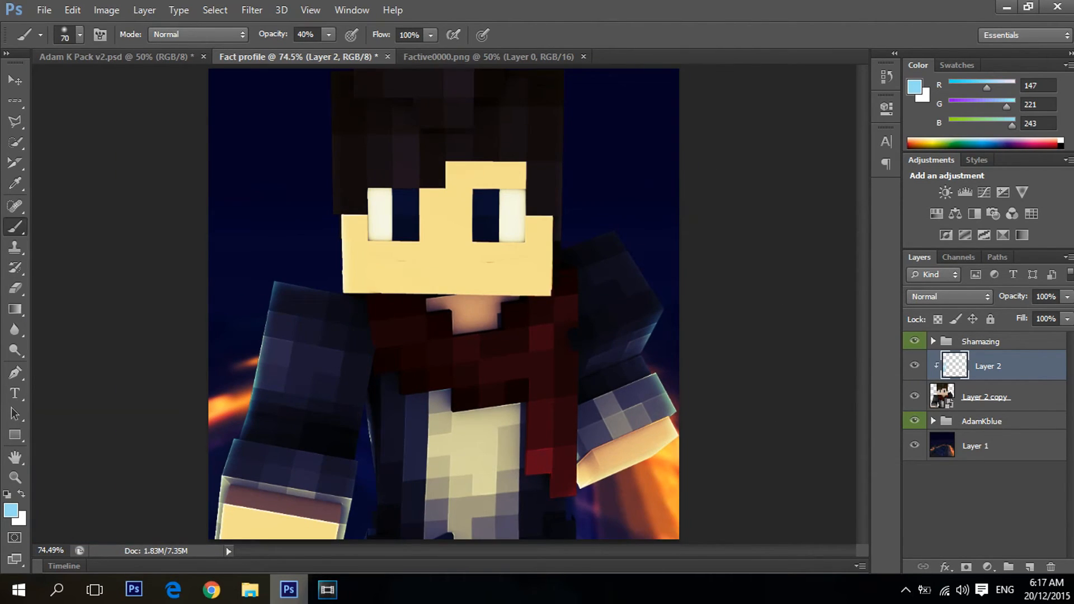
pyautogui.keyDown('alt'); pyautogui.scroll(-2, 668, 364); pyautogui.keyUp('alt')
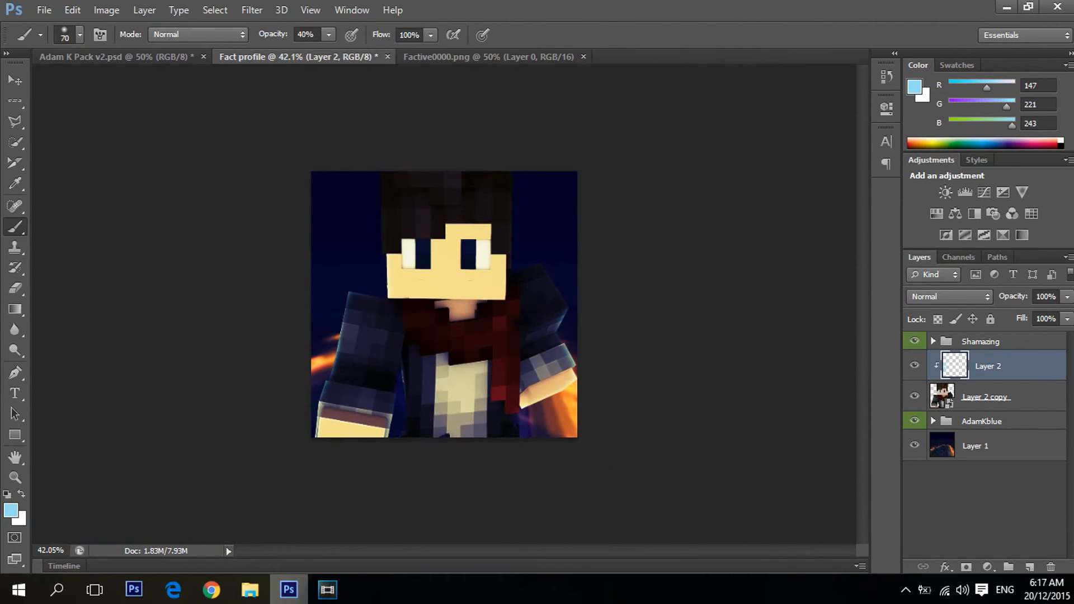
pyautogui.keyDown('alt'); pyautogui.scroll(2, 445, 304); pyautogui.keyUp('alt')
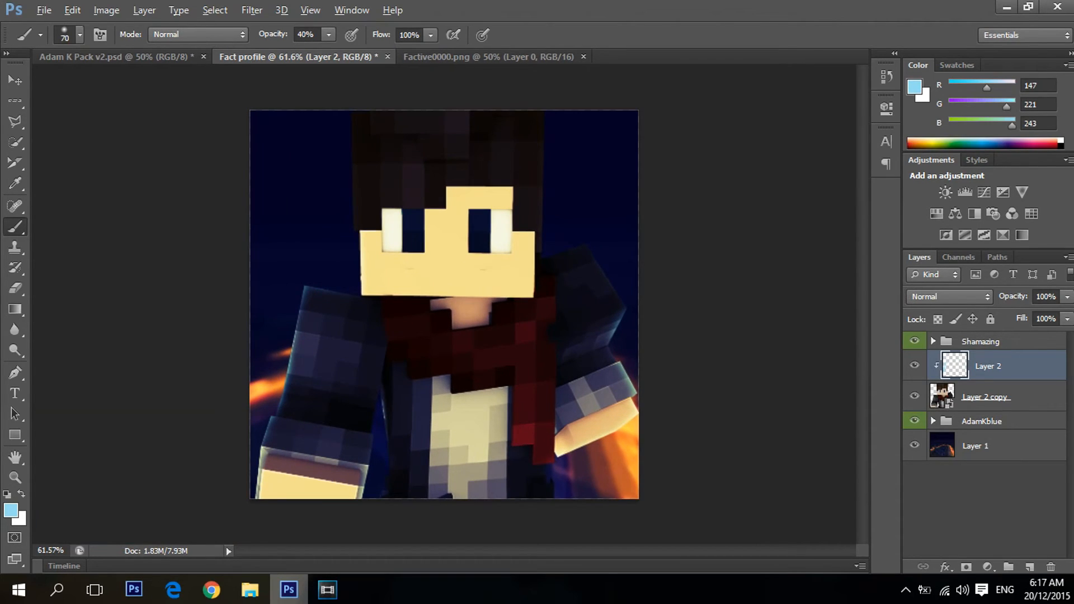
pyautogui.keyDown('alt'); pyautogui.scroll(1, 444, 304); pyautogui.keyUp('alt')
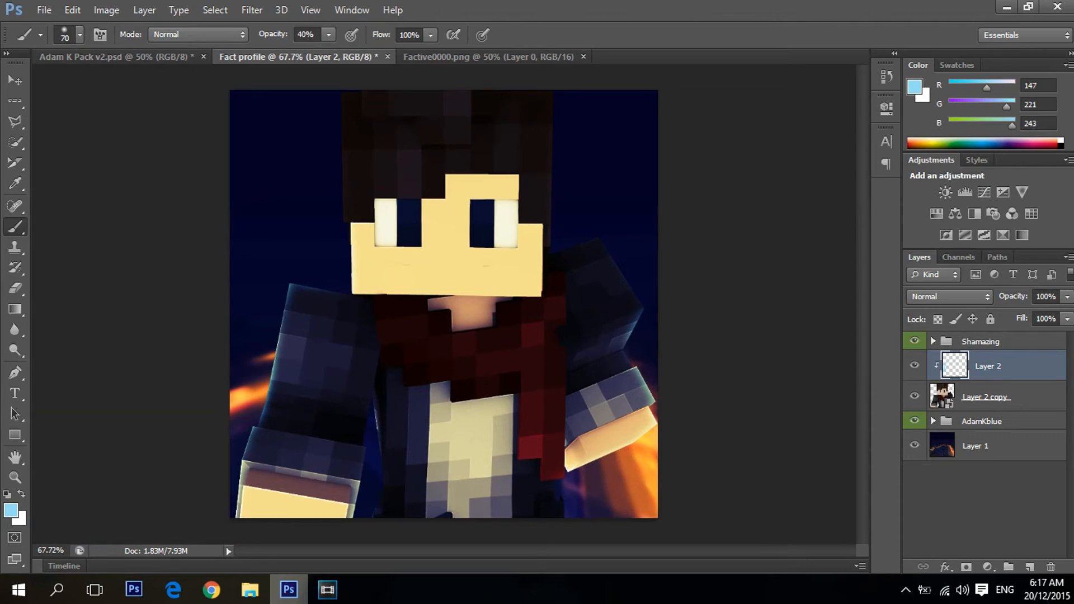
# Step: Switch to Adam K Pack v2.psd, collapse the Colour Corrections group and expand the Particles group
pyautogui.click(116, 58)
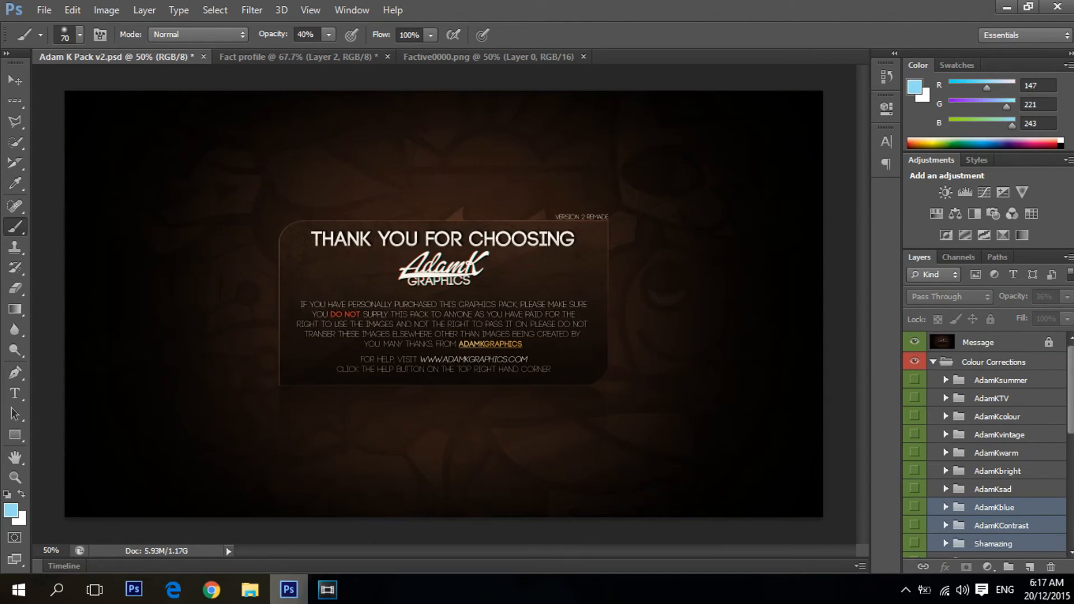
pyautogui.click(933, 362)
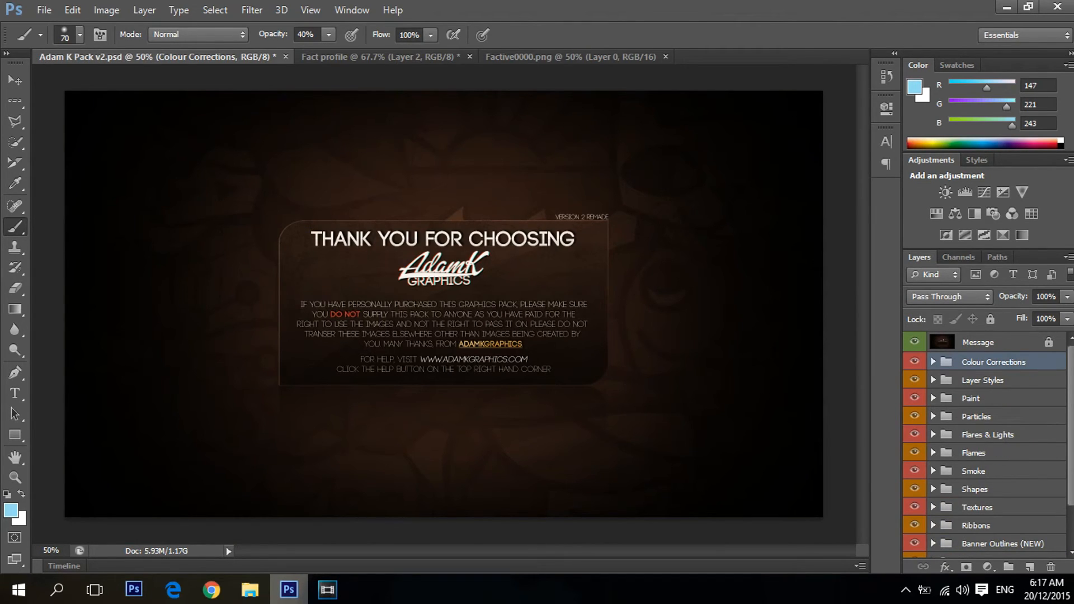
pyautogui.click(381, 57)
pyautogui.click(157, 57)
pyautogui.click(977, 417)
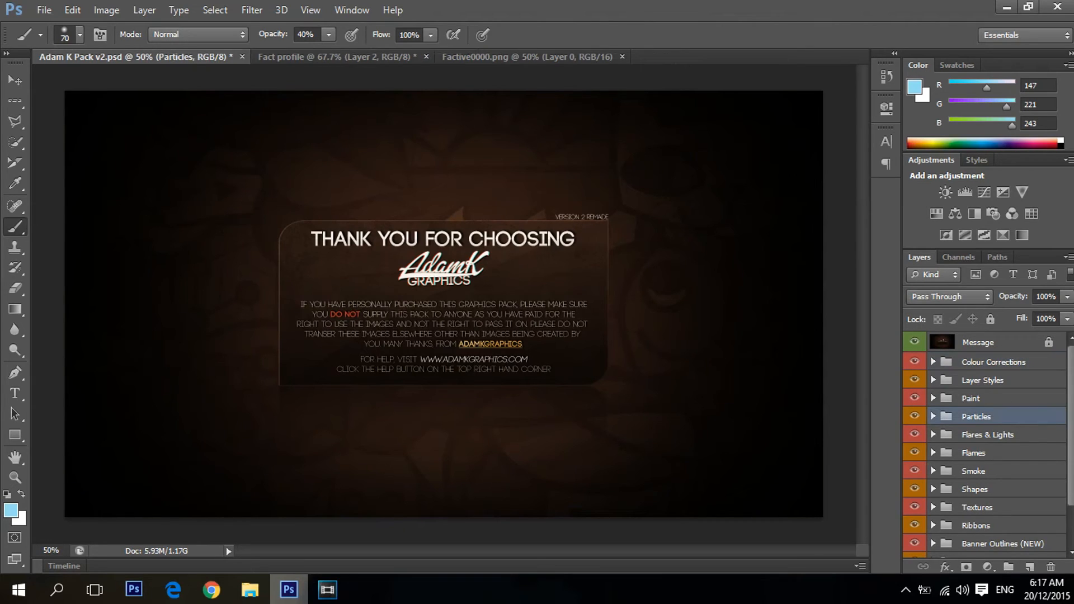
pyautogui.click(933, 417)
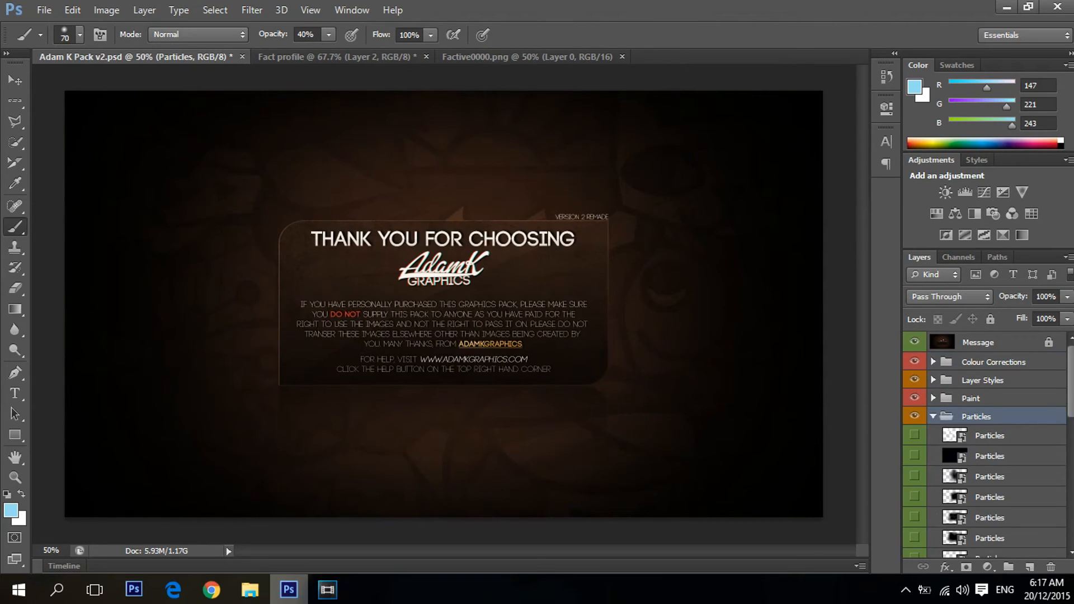
# Step: Duplicate the second layer of the Particles group into the Fact profile document
pyautogui.click(989, 457)
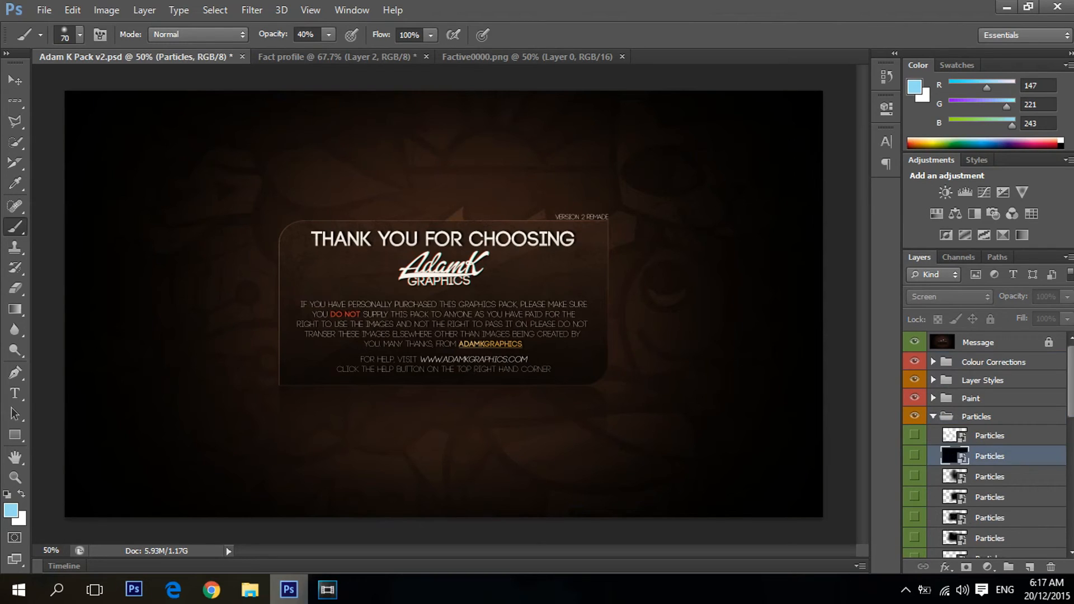
pyautogui.rightClick(1007, 457)
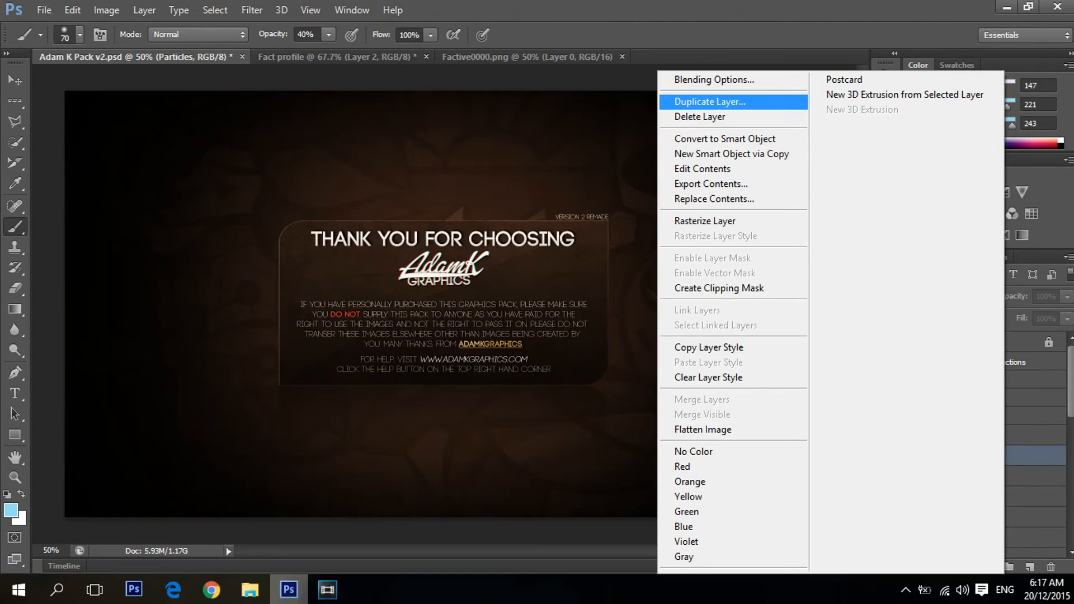
pyautogui.click(722, 102)
pyautogui.click(618, 236)
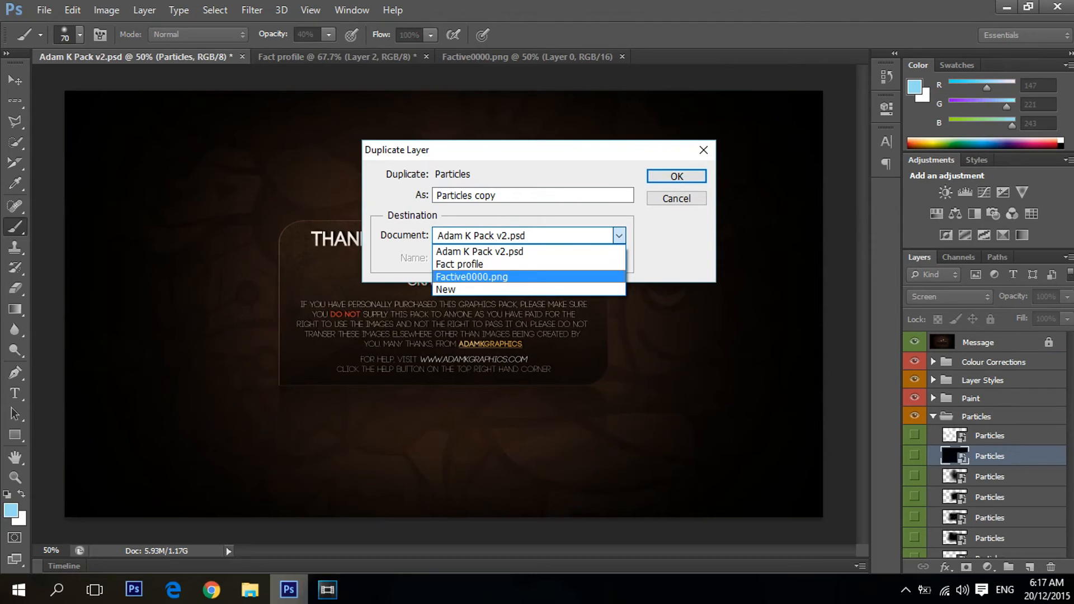
pyautogui.click(464, 264)
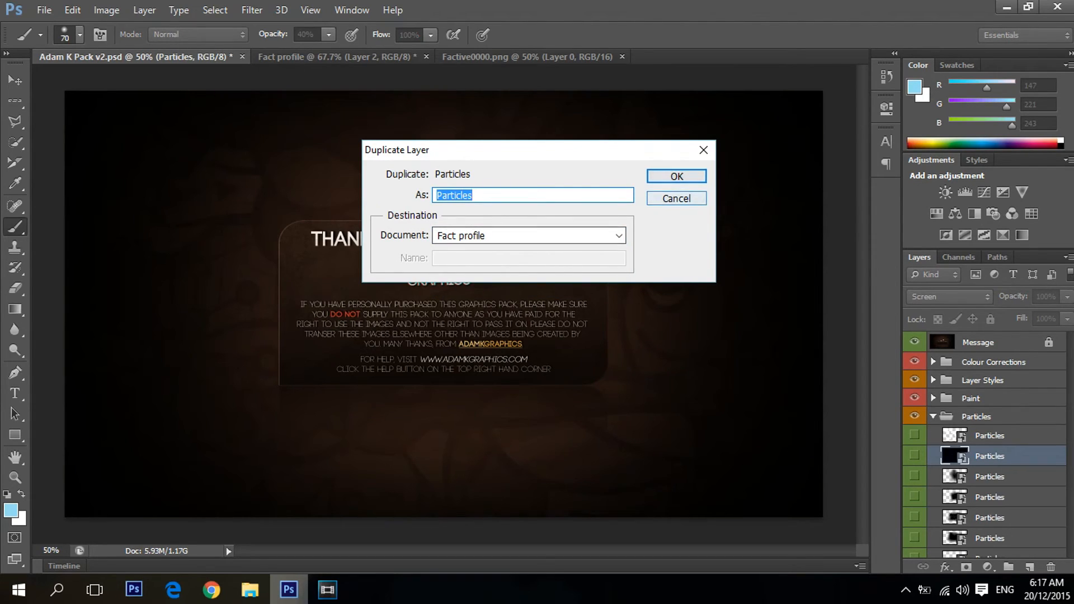
pyautogui.press('Return')
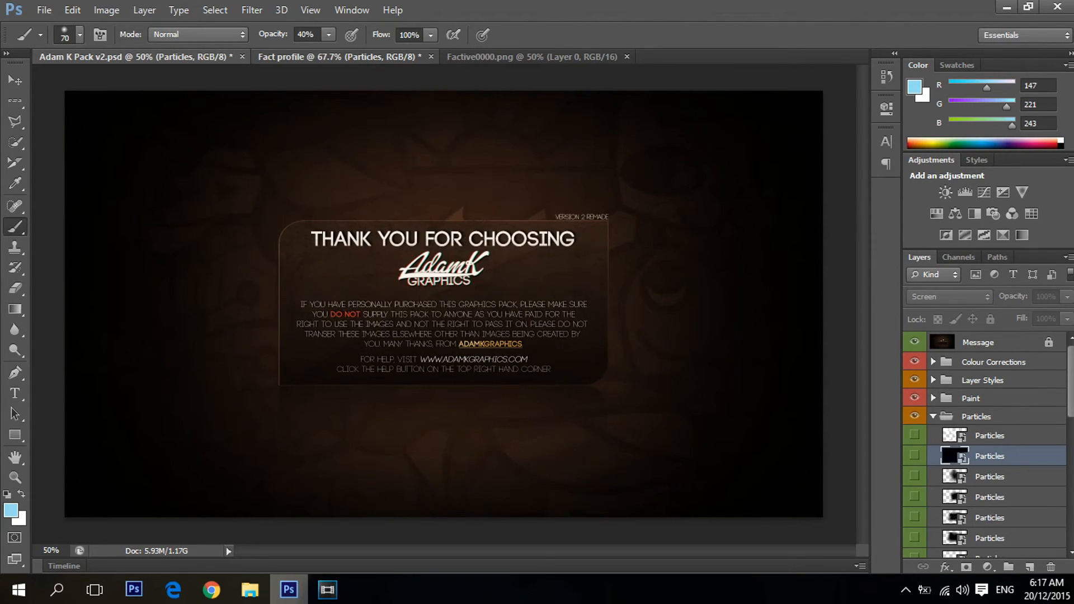
# Step: In the Fact profile document, make the Particles layer visible and move it directly beneath Layer 2 copy
pyautogui.hotkey('ctrl', 'Tab')
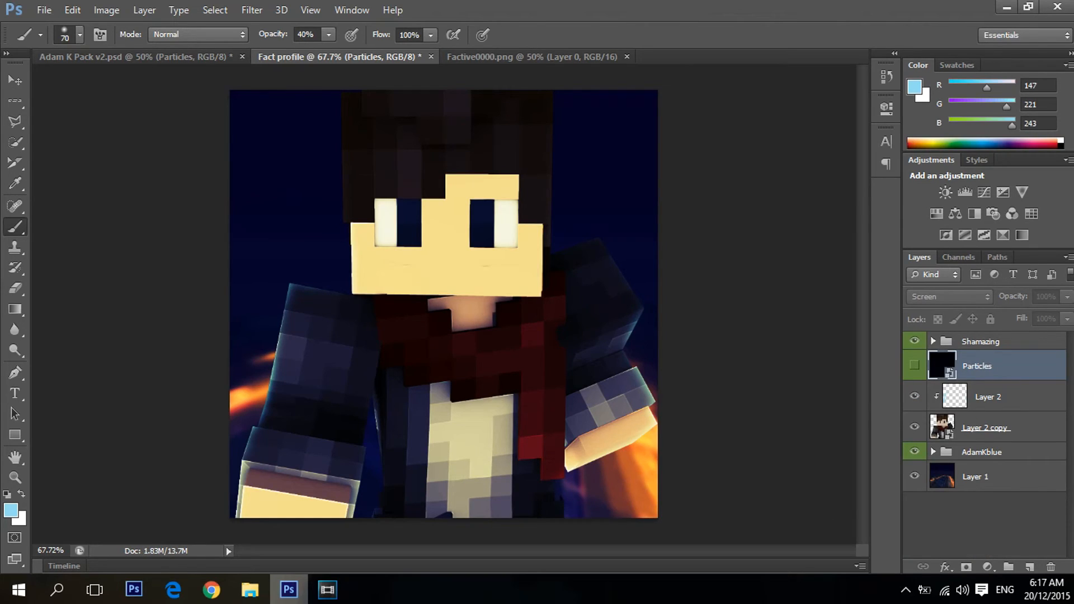
pyautogui.click(915, 365)
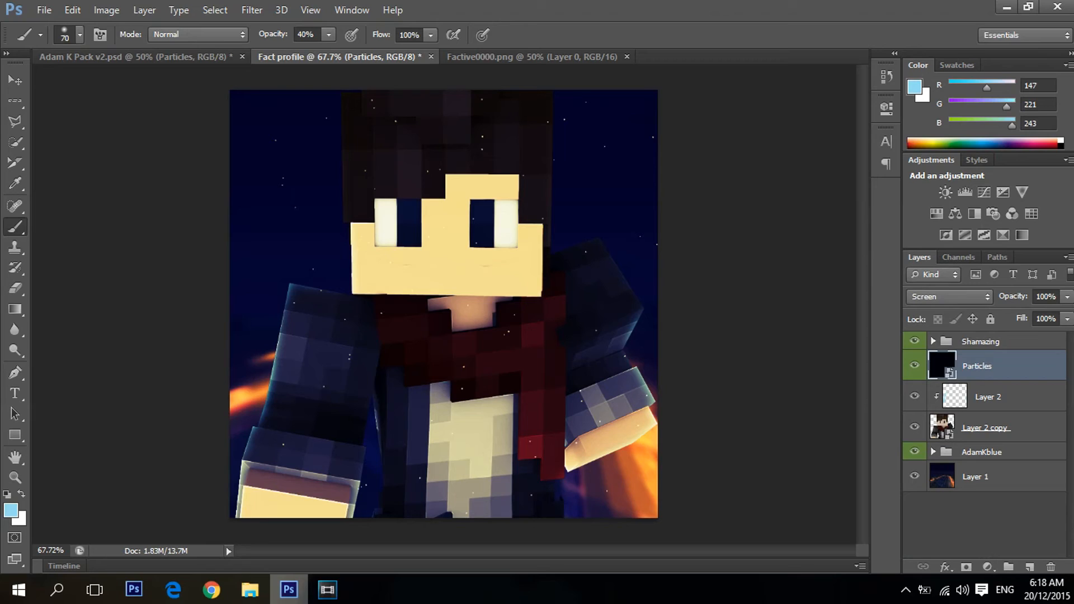
pyautogui.moveTo(977, 366); pyautogui.dragTo(977, 442)
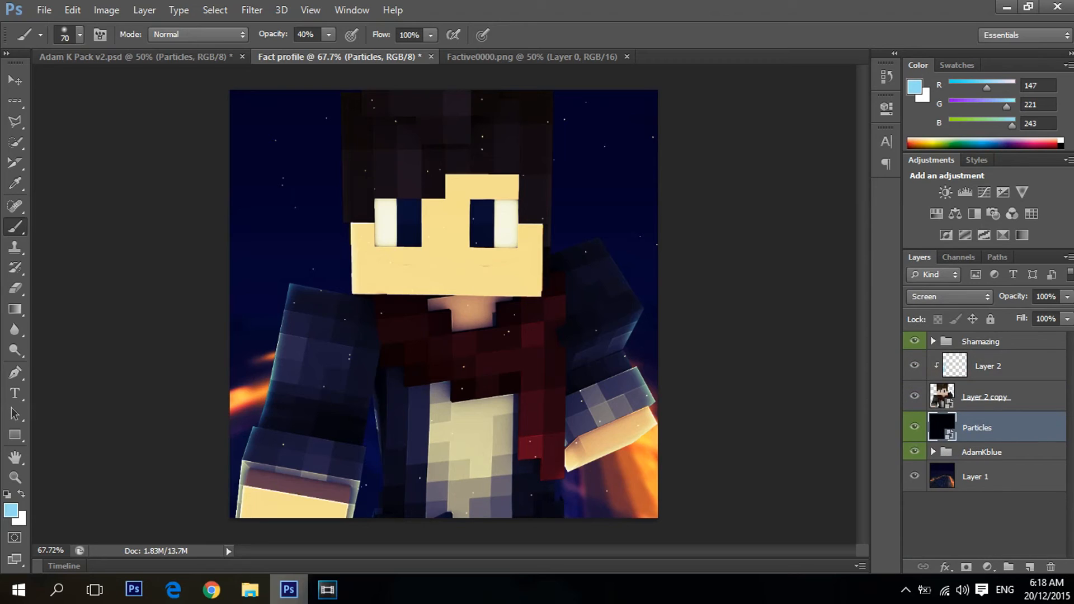
# Step: Free-transform the Particles layer to about 111% and centre it over the picture, then check the background specks
pyautogui.keyDown('alt'); pyautogui.scroll(-1, 443, 304); pyautogui.keyUp('alt')
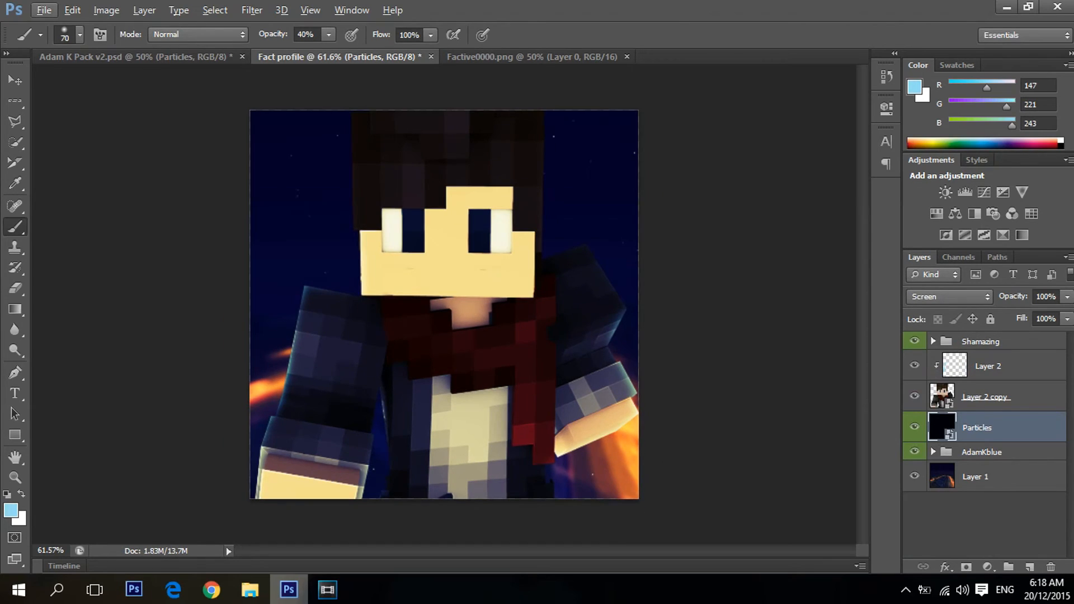
pyautogui.press('v')
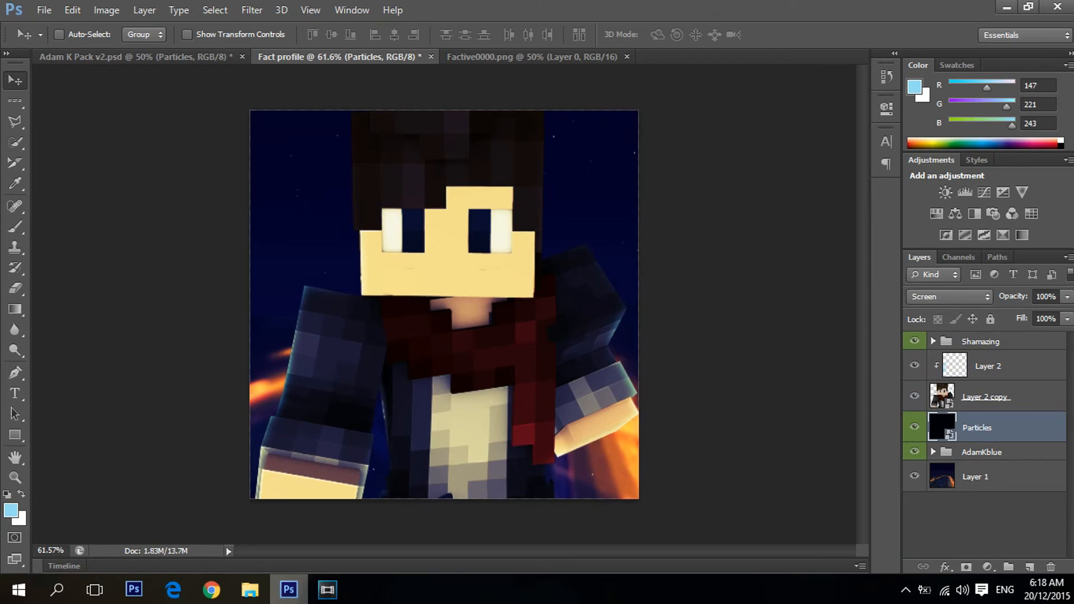
pyautogui.keyDown('alt'); pyautogui.scroll(2, 444, 304); pyautogui.keyUp('alt')
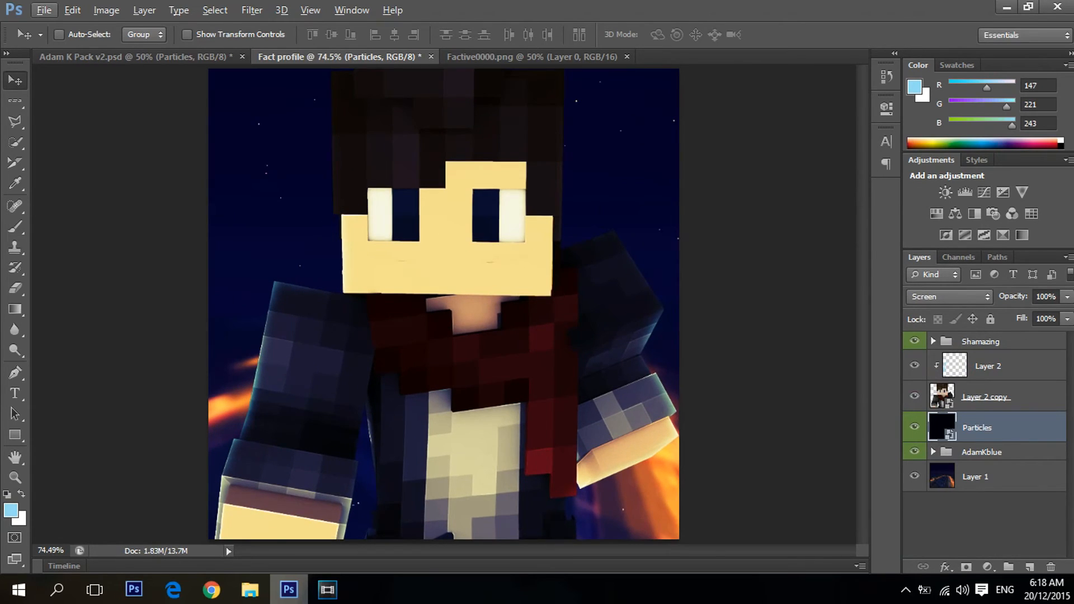
pyautogui.keyDown('alt'); pyautogui.scroll(-5, 444, 304); pyautogui.keyUp('alt')
pyautogui.keyDown('alt'); pyautogui.scroll(-2, 443, 304); pyautogui.keyUp('alt')
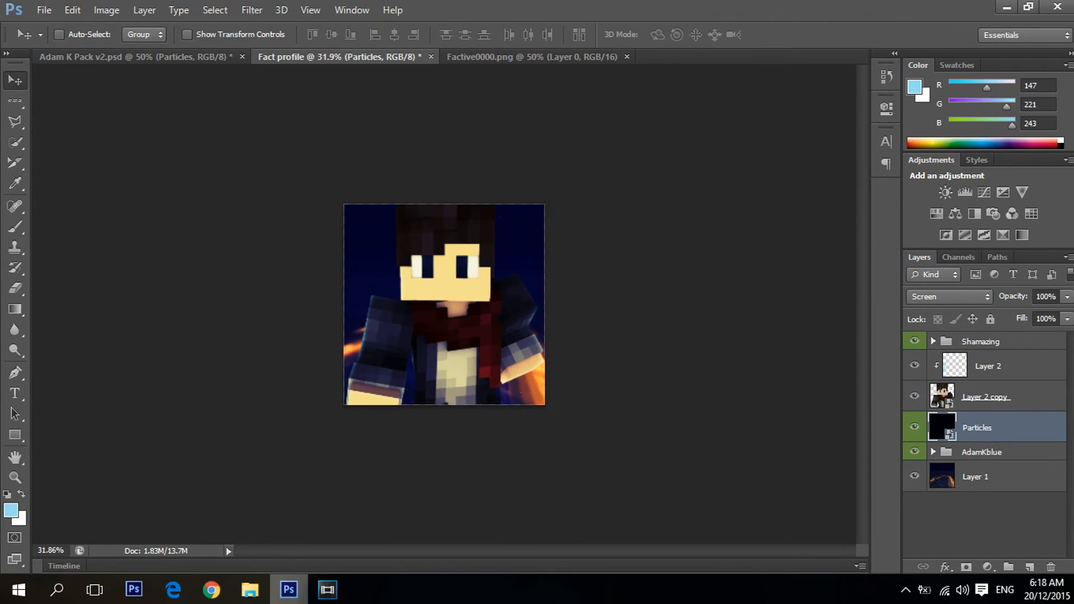
pyautogui.hotkey('ctrl', 't')
pyautogui.moveTo(557, 241); pyautogui.dragTo(427, 179)
pyautogui.keyDown('shift'); pyautogui.moveTo(697, 150); pyautogui.dragTo(601, 204); pyautogui.keyUp('shift')
pyautogui.moveTo(485, 271); pyautogui.dragTo(522, 266)
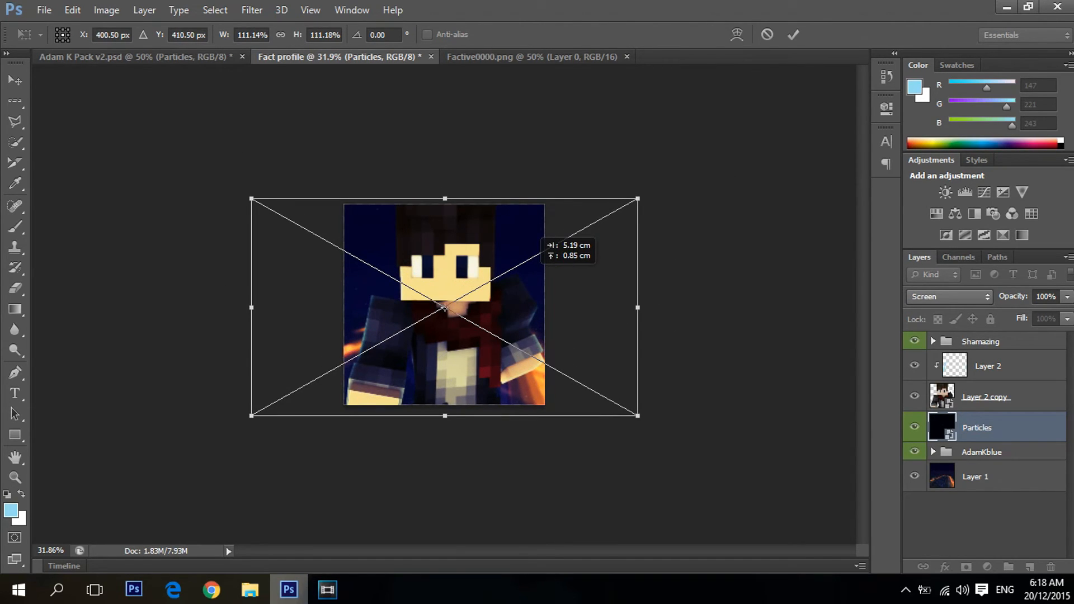
pyautogui.keyDown('alt'); pyautogui.scroll(5, 444, 309); pyautogui.keyUp('alt')
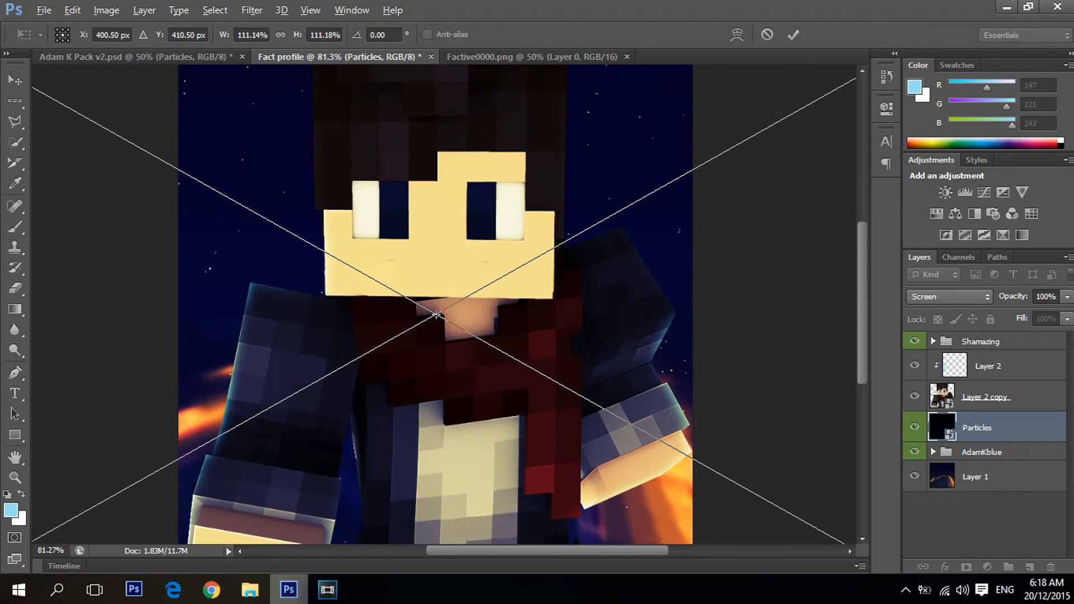
pyautogui.press('Return')
pyautogui.keyDown('alt'); pyautogui.scroll(-6, 444, 306); pyautogui.keyUp('alt')
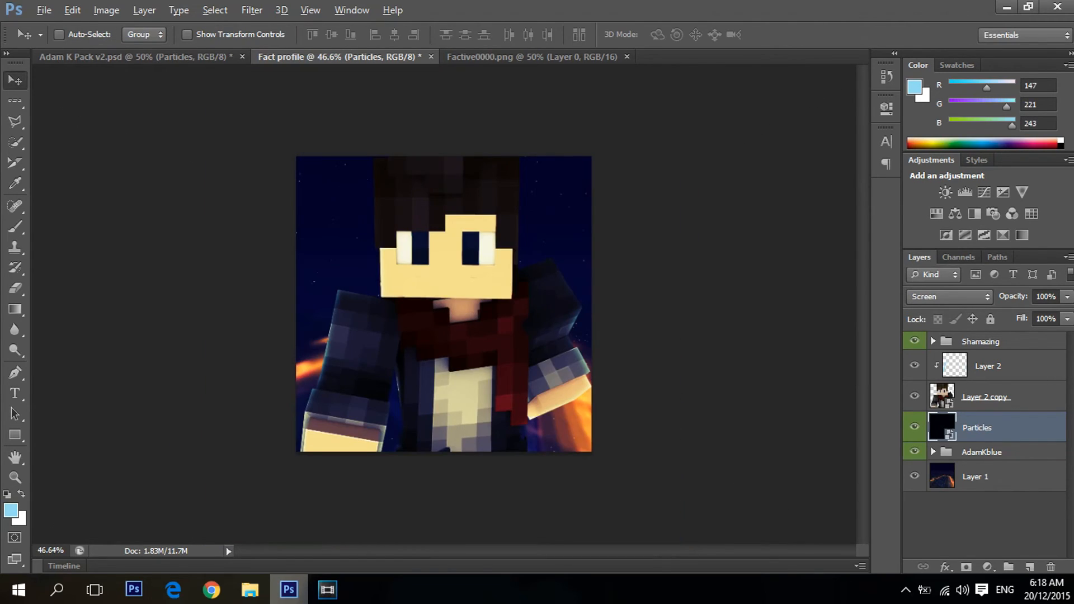
pyautogui.keyDown('alt'); pyautogui.scroll(3, 444, 306); pyautogui.keyUp('alt')
pyautogui.keyDown('alt'); pyautogui.scroll(1, 444, 306); pyautogui.keyUp('alt')
pyautogui.keyDown('alt'); pyautogui.scroll(-1, 444, 305); pyautogui.keyUp('alt')
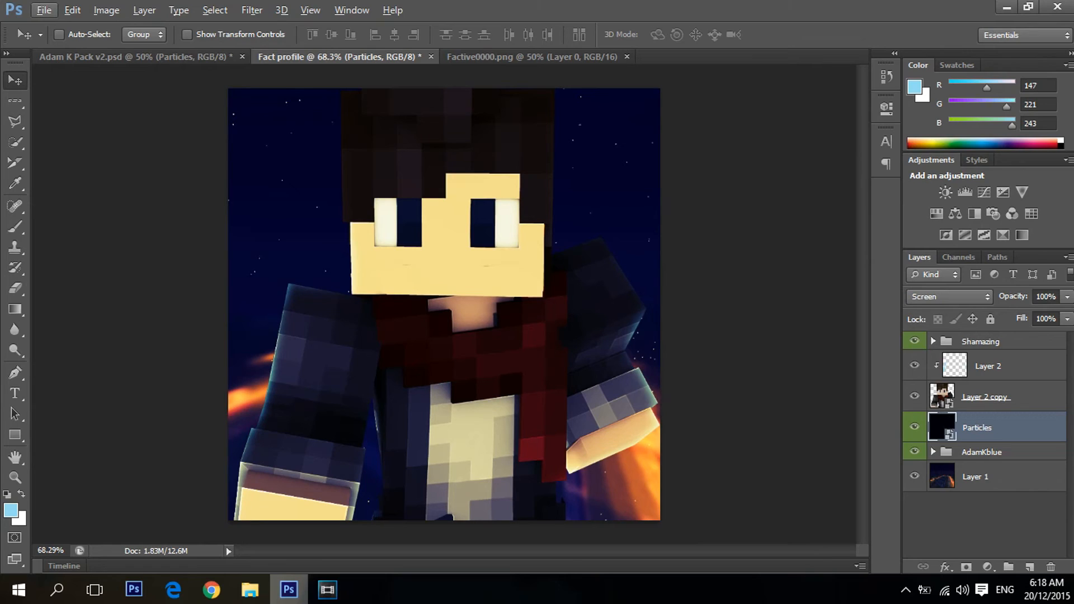
# Step: Draw a light-blue rectangle about 1075 x 346 px across the picture's upper part, behind the character, and undo the extra rectangle
pyautogui.press('u')
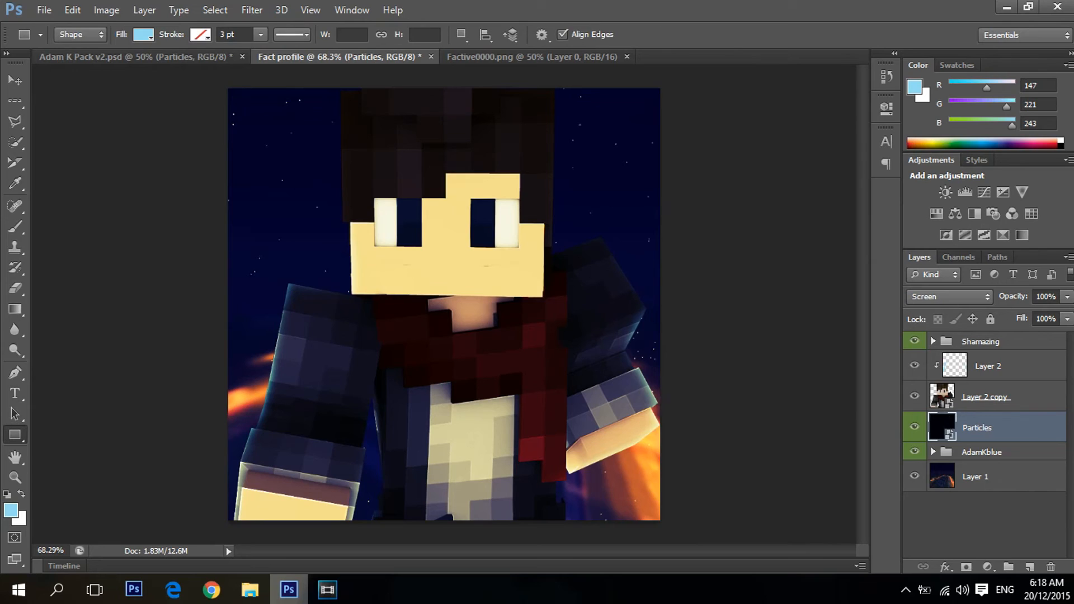
pyautogui.moveTo(154, 76); pyautogui.dragTo(735, 262)
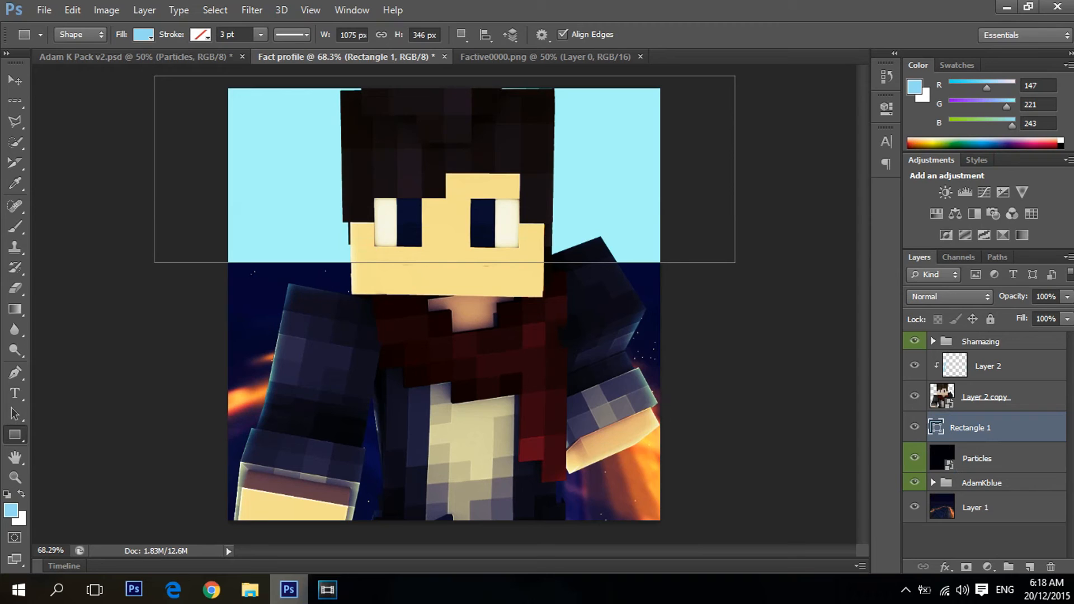
pyautogui.click(133, 282)
pyautogui.press('Return')
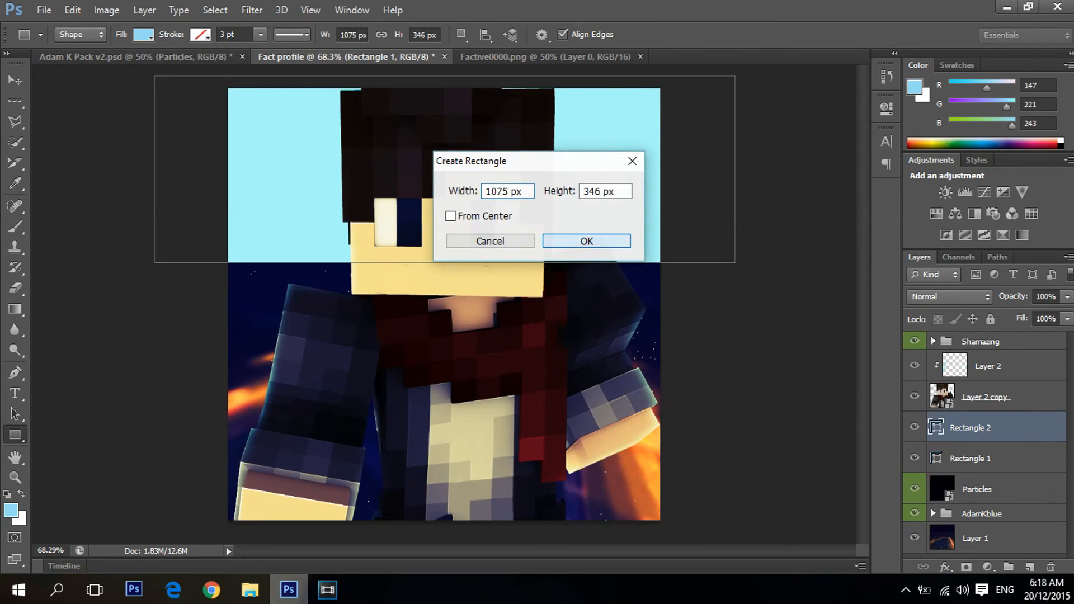
pyautogui.hotkey('ctrl', 'z')
pyautogui.press('v')
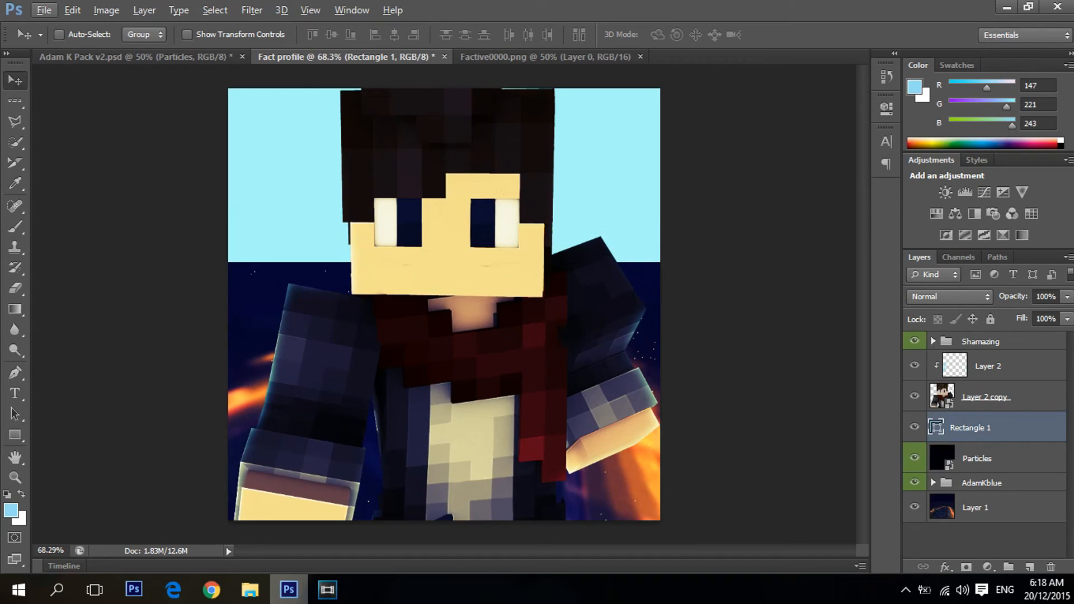
# Step: Set the Rectangle 1 layer's blend mode to Screen and compare the picture with the layer hidden and shown
pyautogui.moveTo(972, 428)
pyautogui.mouseDown()
pyautogui.moveTo(972, 449)
pyautogui.moveTo(973, 428)
pyautogui.mouseUp()
pyautogui.click(949, 297)
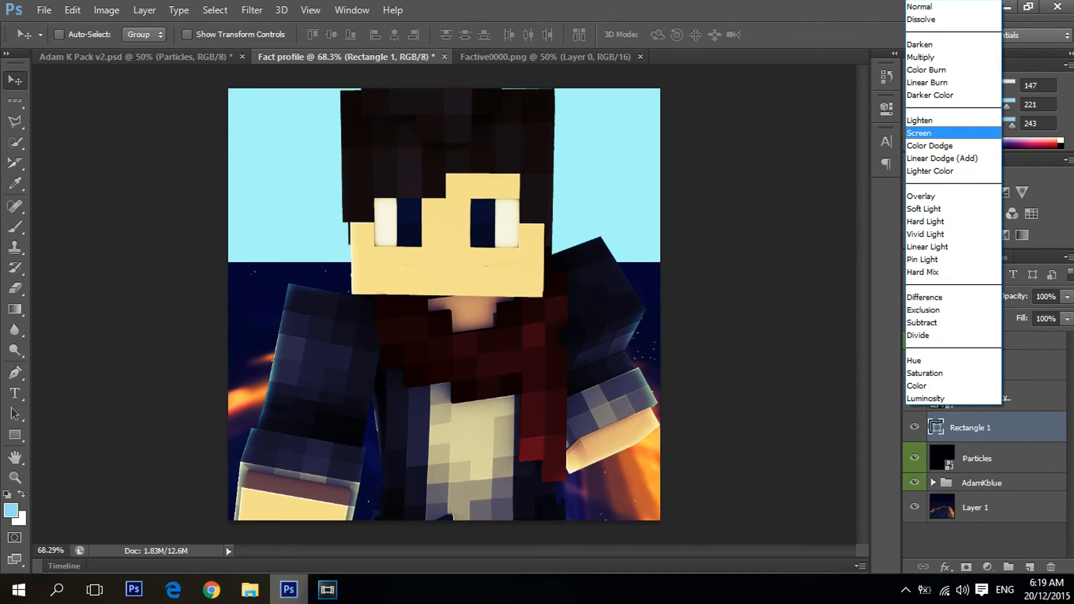
pyautogui.click(929, 133)
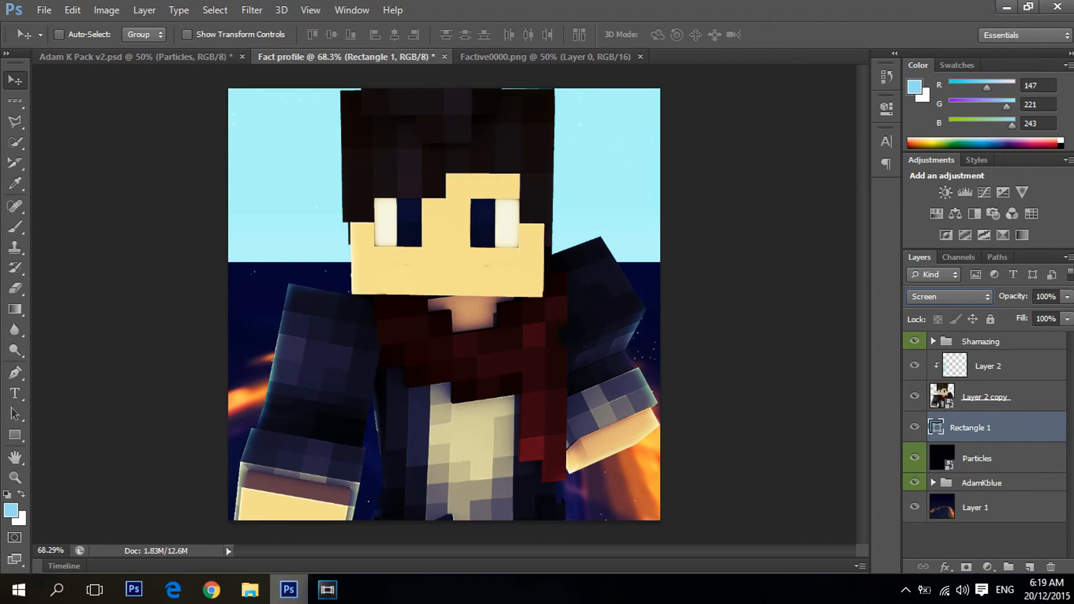
pyautogui.click(915, 427)
pyautogui.click(915, 426)
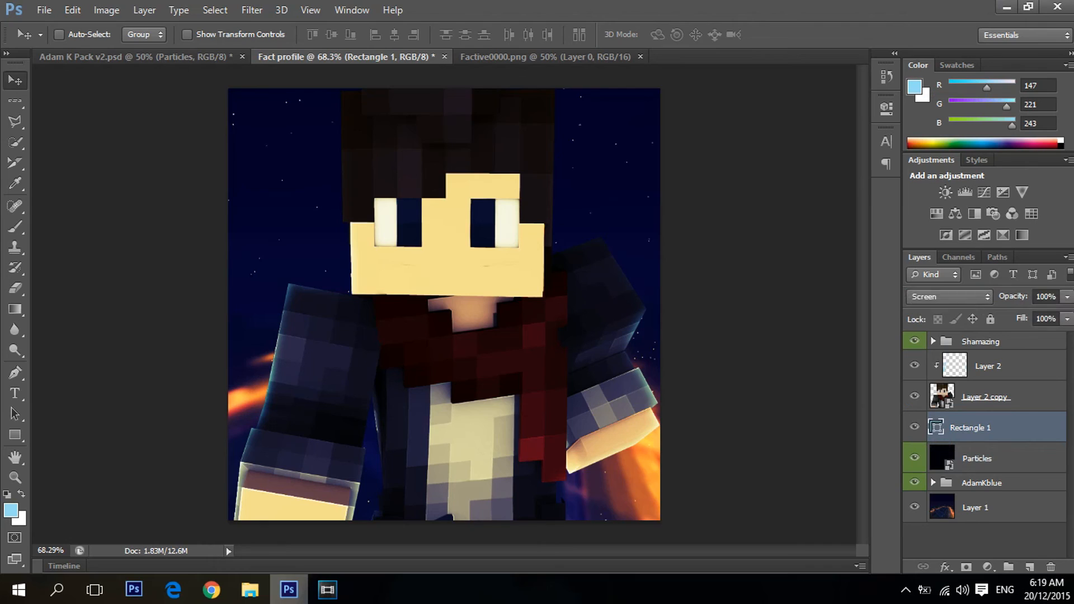
# Step: Try the Color Dodge, Multiply and Normal blend modes on the light-blue rectangle
pyautogui.click(949, 296)
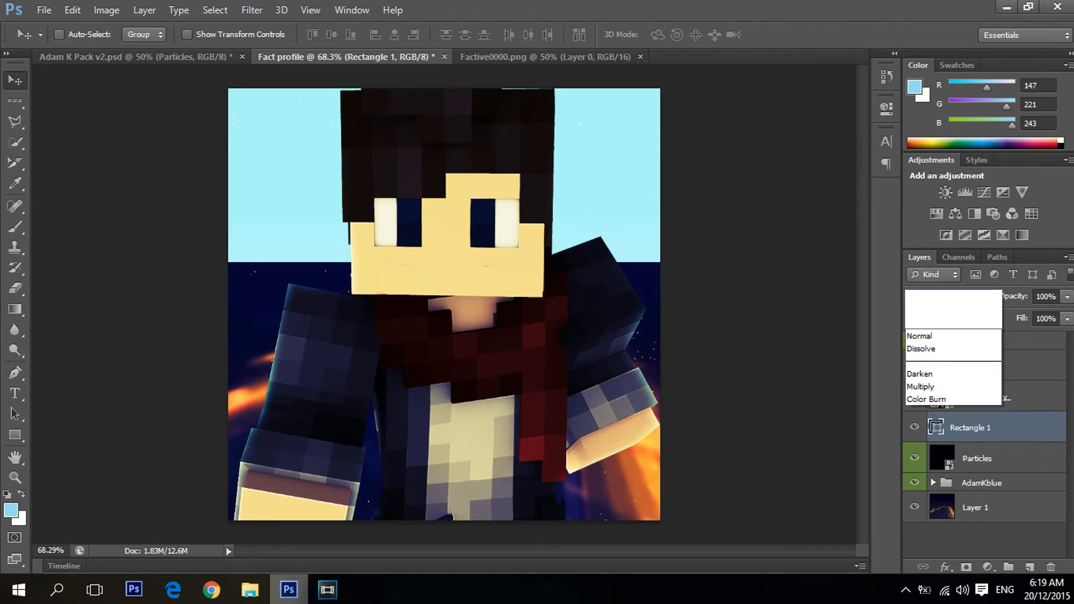
pyautogui.click(931, 134)
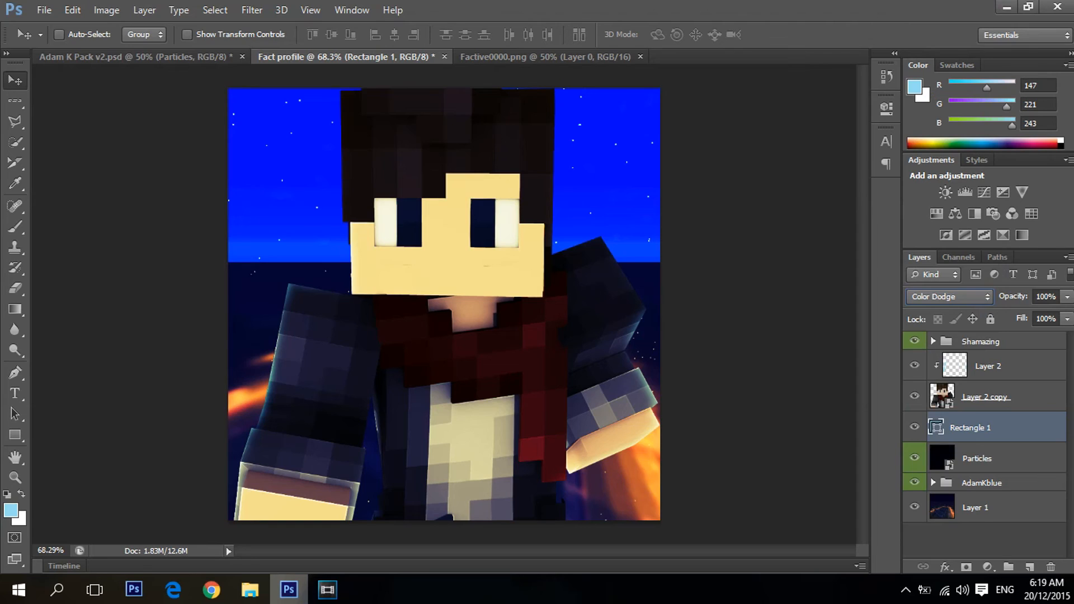
pyautogui.press('Up')
pyautogui.press('Up')
pyautogui.press('Up')
pyautogui.press('Up')
pyautogui.press('Up')
pyautogui.press('Up')
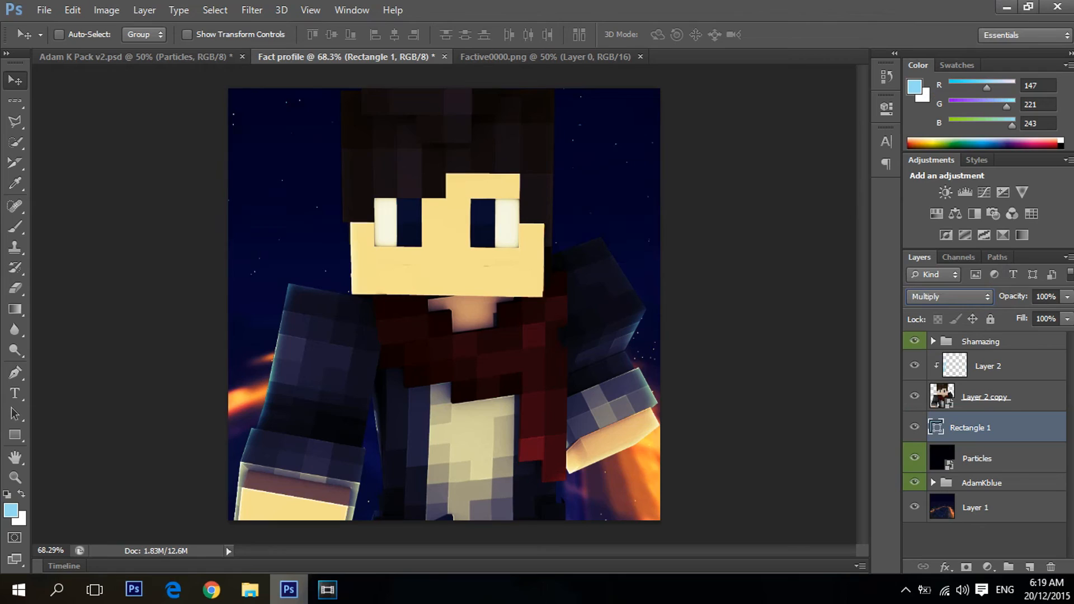
pyautogui.press('Down')
pyautogui.press('Up')
pyautogui.press('Up')
pyautogui.press('Up')
pyautogui.press('Up')
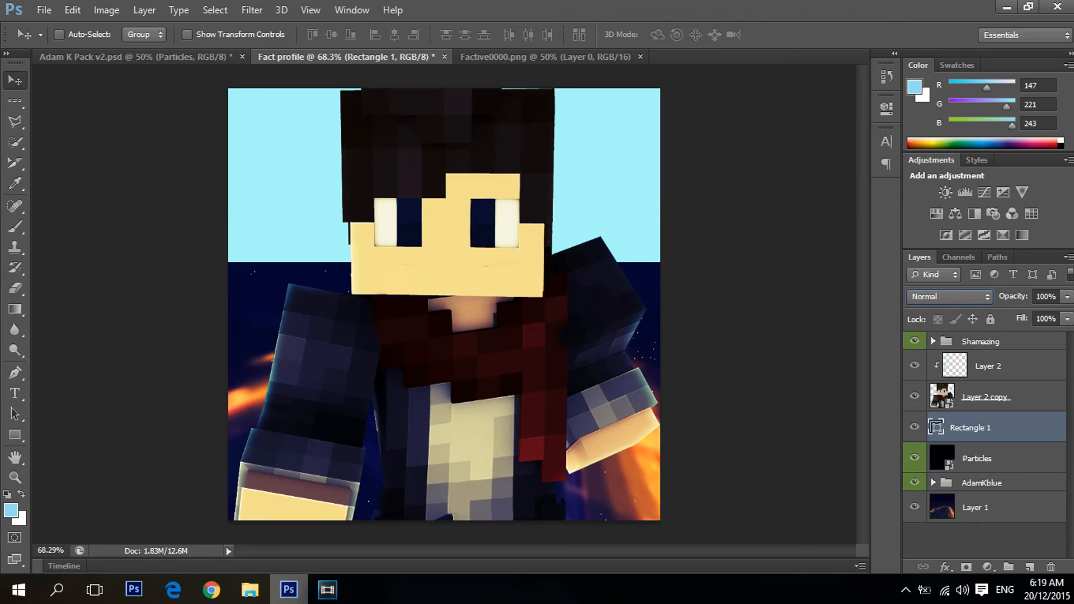
# Step: Try the remaining blend modes on the Rectangle 1 layer and set it to Hue
pyautogui.press('Down')
pyautogui.press('Down')
pyautogui.press('Down')
pyautogui.press('Down')
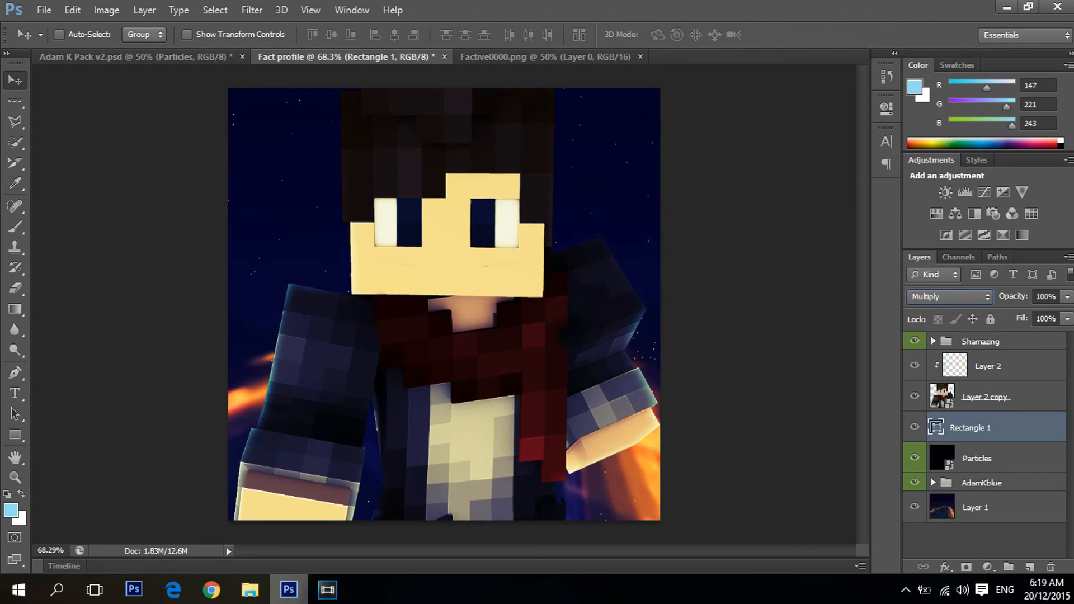
pyautogui.press('Down')
pyautogui.press('Down')
pyautogui.press('Down')
pyautogui.press('Down')
pyautogui.press('Down')
pyautogui.press('Down')
pyautogui.press('Down')
pyautogui.press('Down')
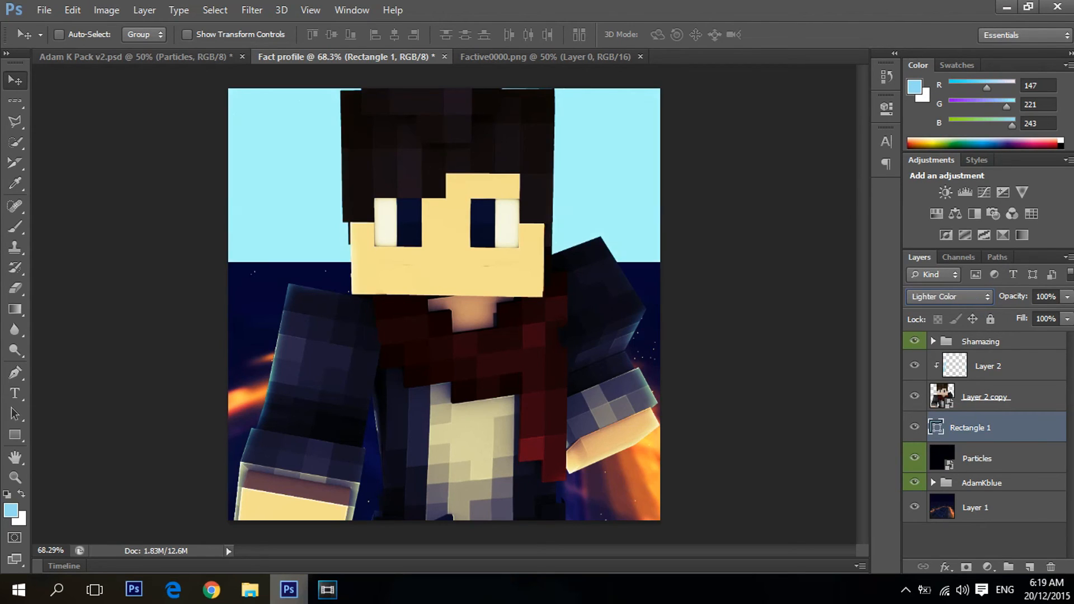
pyautogui.press('Down')
pyautogui.press('Down')
pyautogui.press('Down')
pyautogui.press('Down')
pyautogui.press('Down')
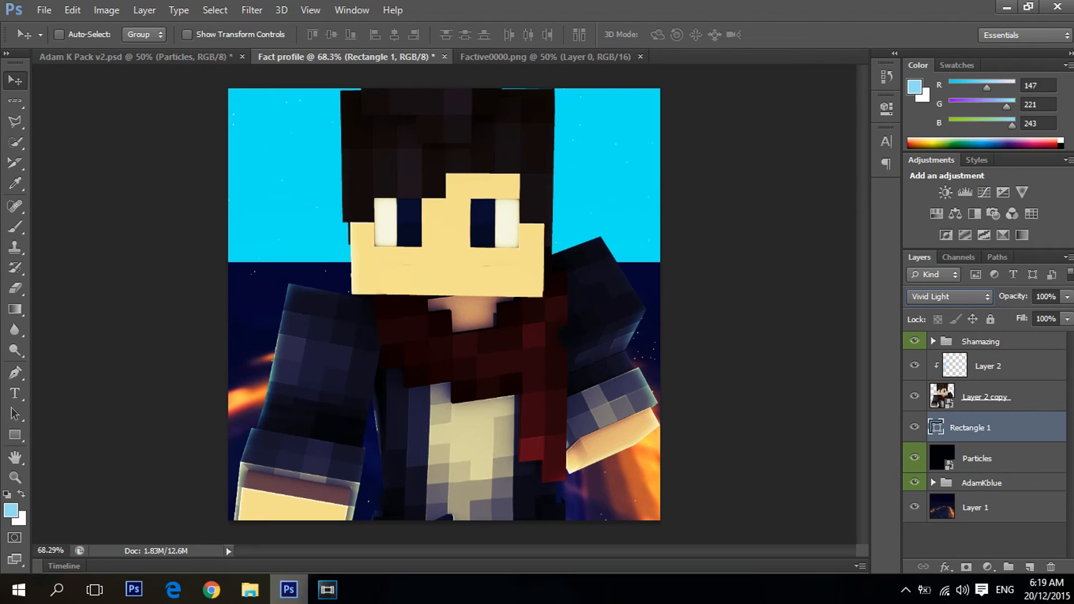
pyautogui.press('Down')
pyautogui.press('Down')
pyautogui.press('Down')
pyautogui.press('Down')
pyautogui.press('Down')
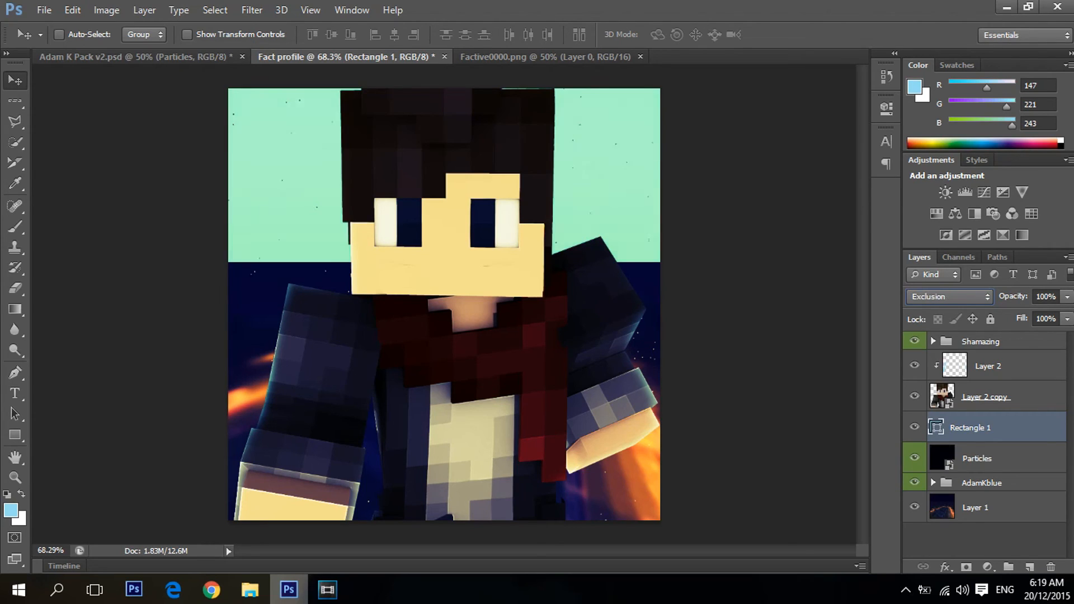
pyautogui.press('Down')
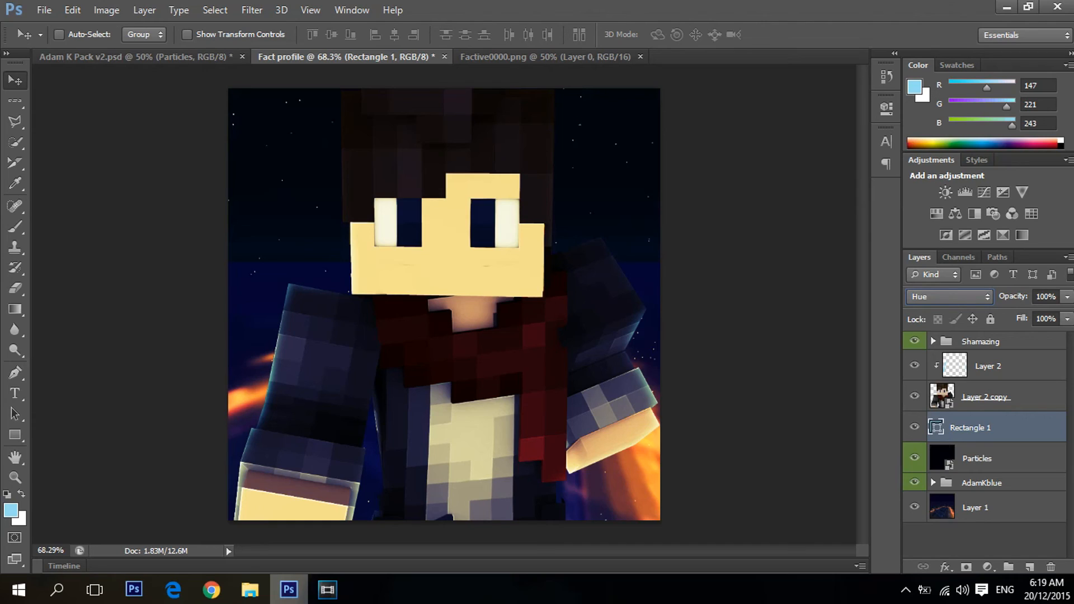
# Step: Shift the Rectangle 1 layer and rotate it to about -25.5° so its edge slants diagonally behind the character's head
pyautogui.moveTo(272, 136); pyautogui.dragTo(215, 138)
pyautogui.hotkey('ctrl', 't')
pyautogui.moveTo(84, 58); pyautogui.dragTo(93, 251)
pyautogui.moveTo(370, 170); pyautogui.dragTo(358, 128)
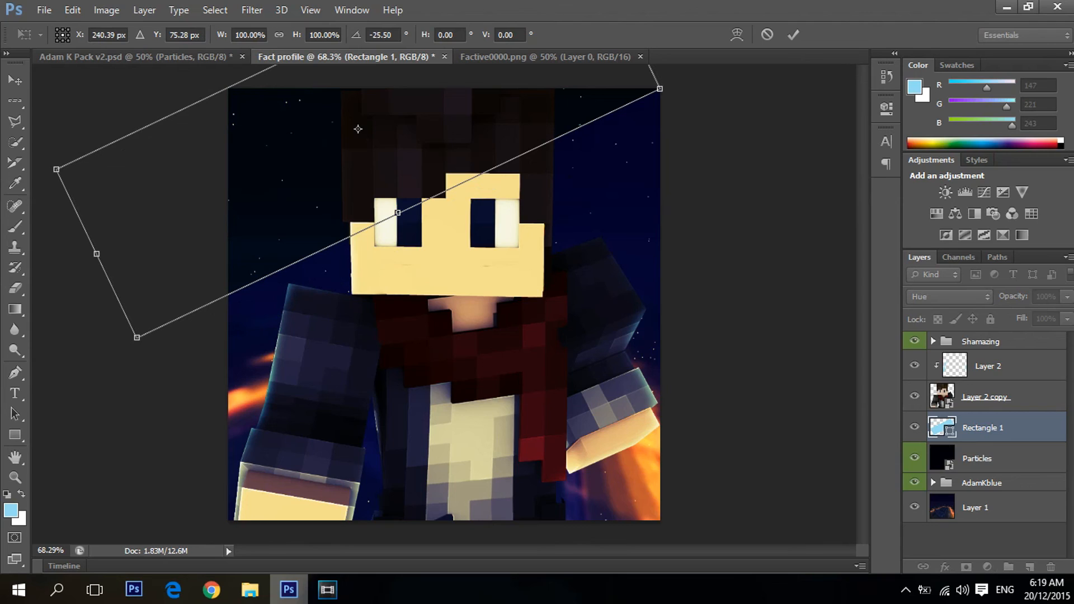
pyautogui.press('Return')
pyautogui.keyDown('alt'); pyautogui.scroll(-4, 444, 305); pyautogui.keyUp('alt')
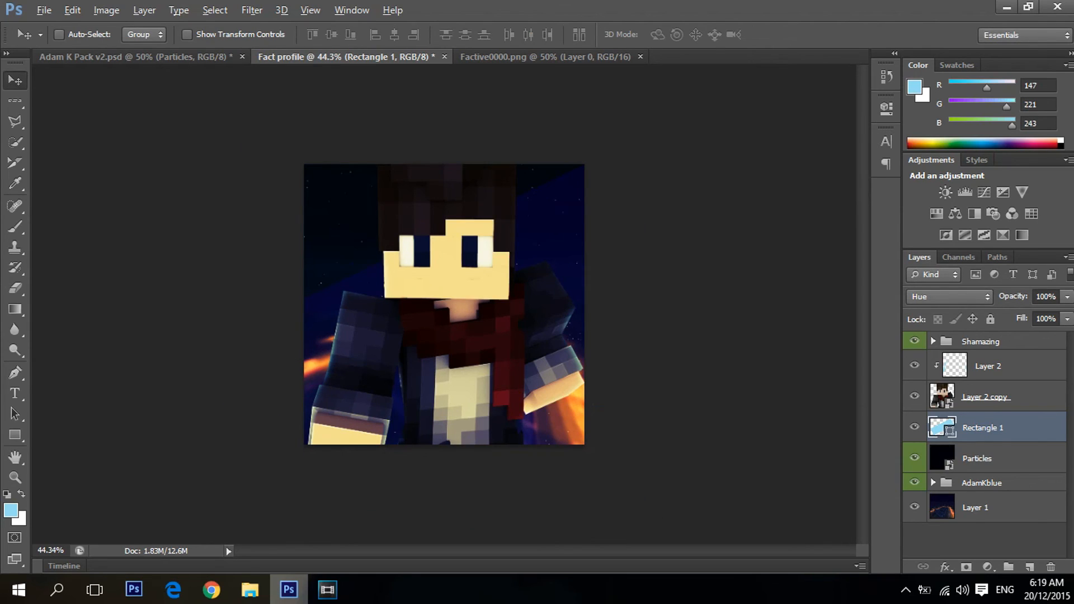
pyautogui.keyDown('alt'); pyautogui.scroll(4, 445, 304); pyautogui.keyUp('alt')
pyautogui.keyDown('alt'); pyautogui.scroll(-2, 445, 305); pyautogui.keyUp('alt')
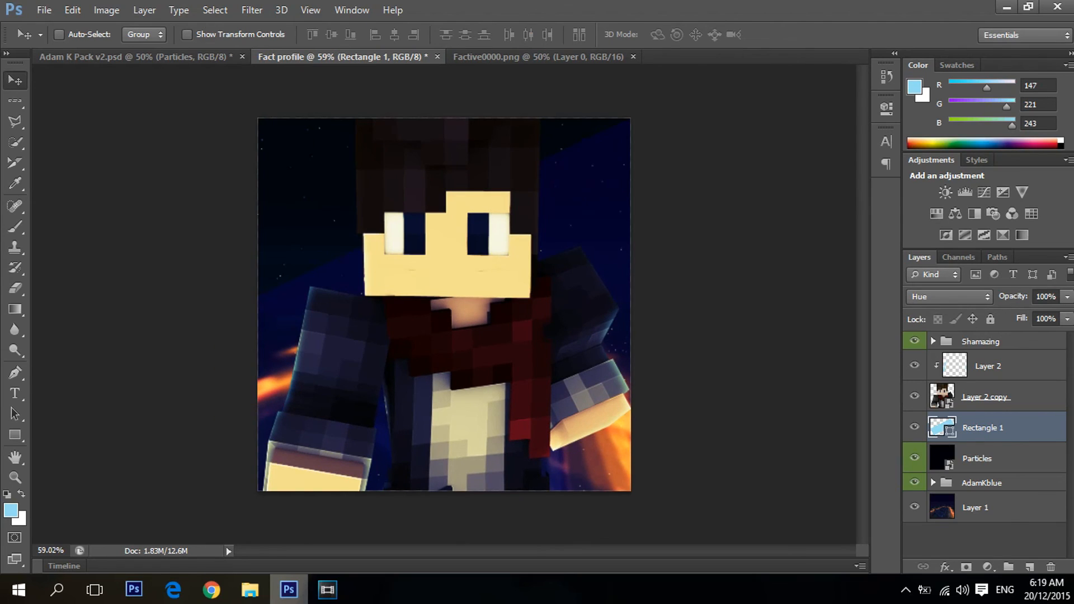
# Step: Duplicate the Rectangle 1 layer and try the copy rotated to about 83° along the picture's right edge
pyautogui.rightClick(1010, 428)
pyautogui.click(727, 124)
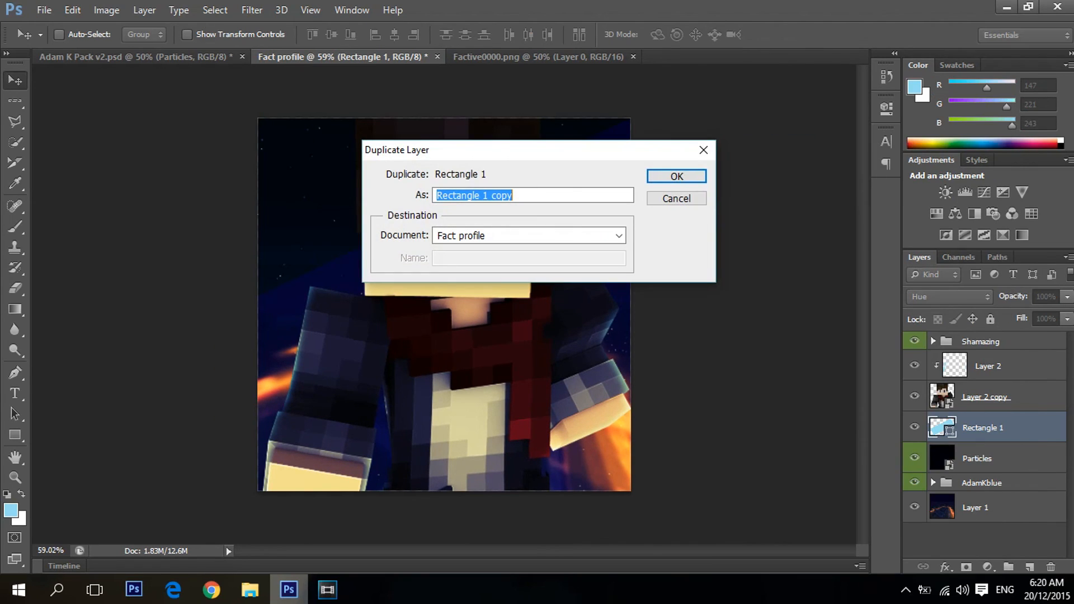
pyautogui.press('Return')
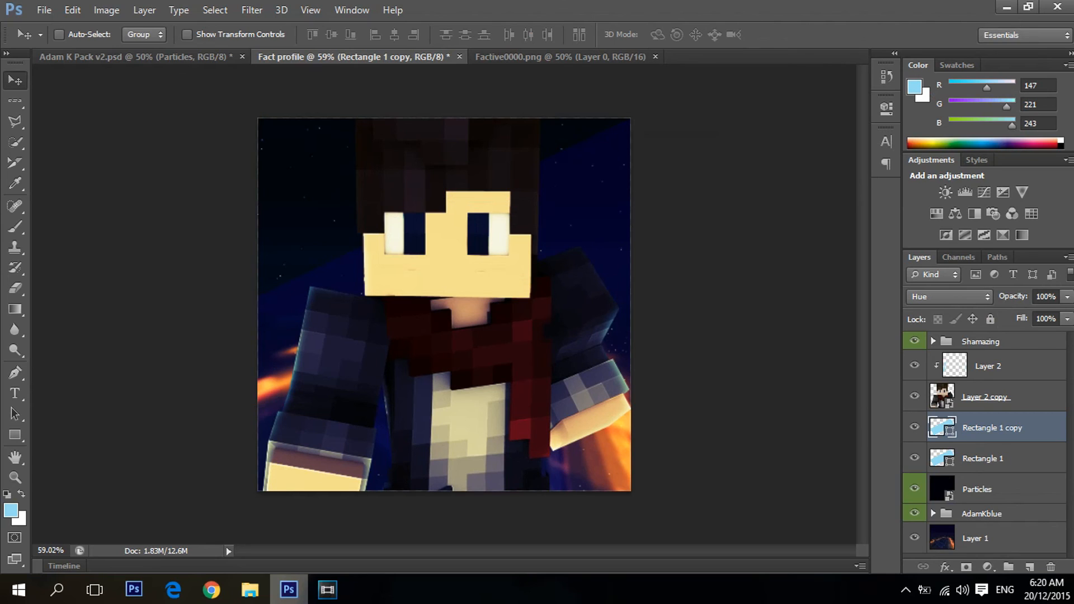
pyautogui.hotkey('ctrl', 't')
pyautogui.moveTo(370, 329); pyautogui.dragTo(619, 256)
pyautogui.moveTo(342, 162); pyautogui.dragTo(669, 40)
pyautogui.moveTo(620, 256); pyautogui.dragTo(668, 370)
pyautogui.moveTo(755, 393); pyautogui.dragTo(706, 324)
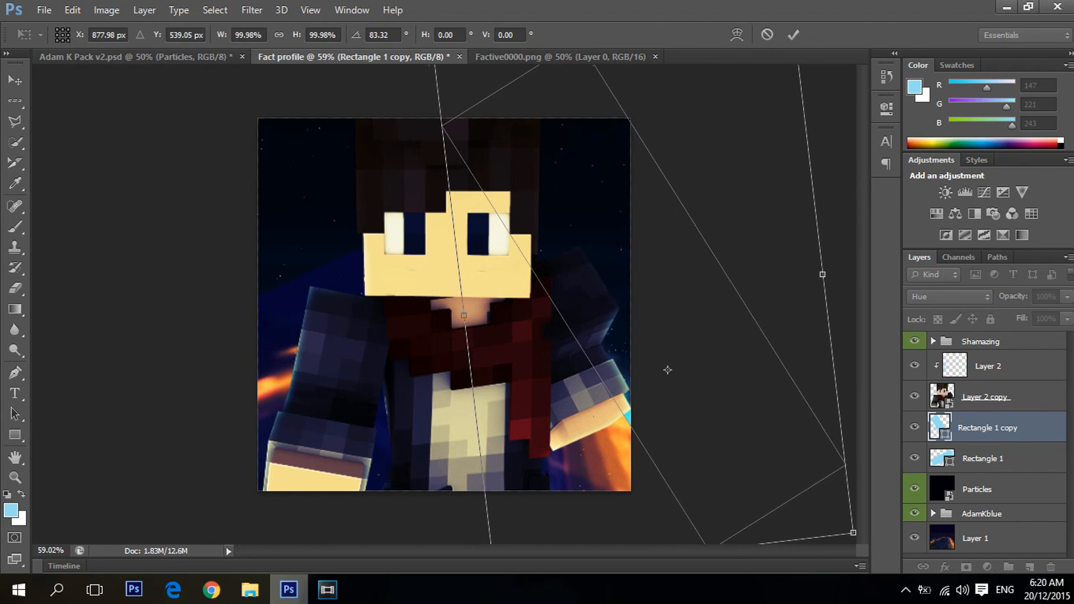
# Step: Try the rectangle copy over the picture's lower-left area, rotated to about 74°
pyautogui.moveTo(700, 284); pyautogui.dragTo(369, 399)
pyautogui.moveTo(362, 448); pyautogui.dragTo(340, 452)
pyautogui.moveTo(79, 245); pyautogui.dragTo(67, 340)
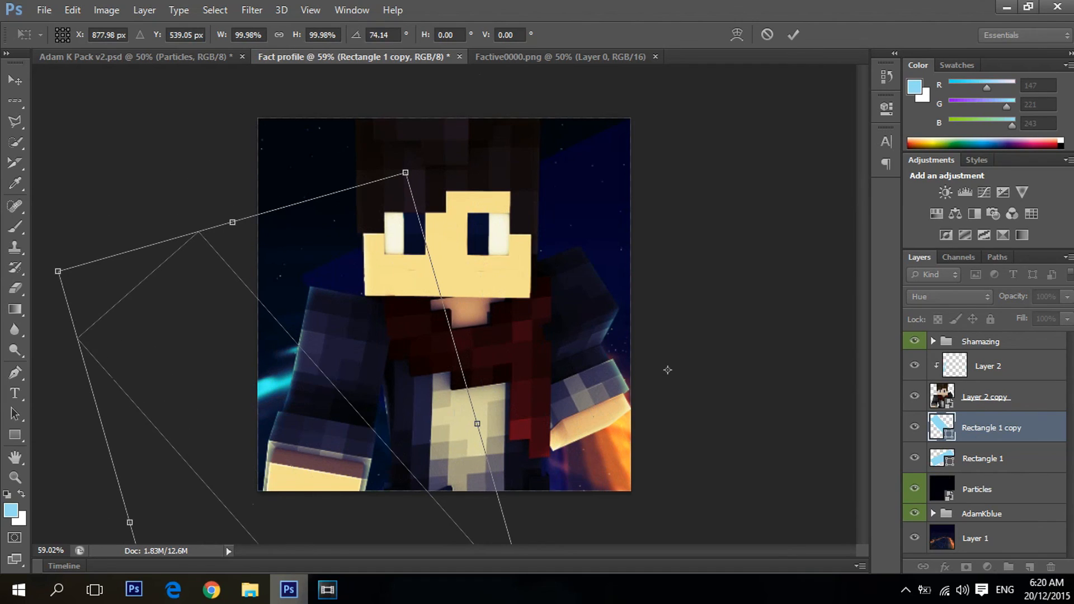
pyautogui.press('Return')
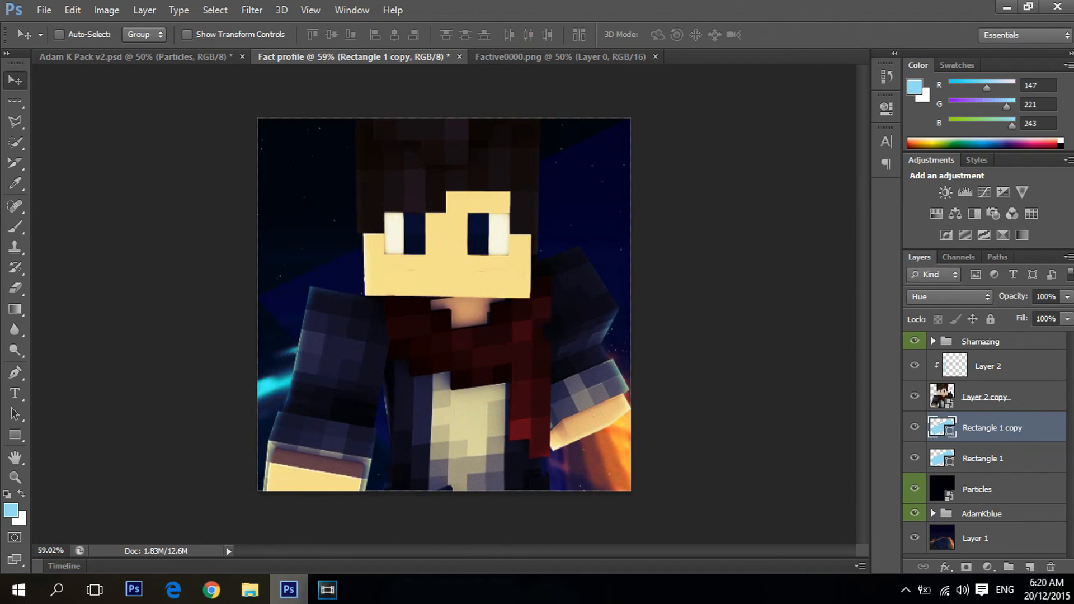
# Step: Undo the copy's transformation and remove the duplicated rectangle, keeping only the slanted Rectangle 1
pyautogui.keyDown('alt'); pyautogui.scroll(-2, 445, 304); pyautogui.keyUp('alt')
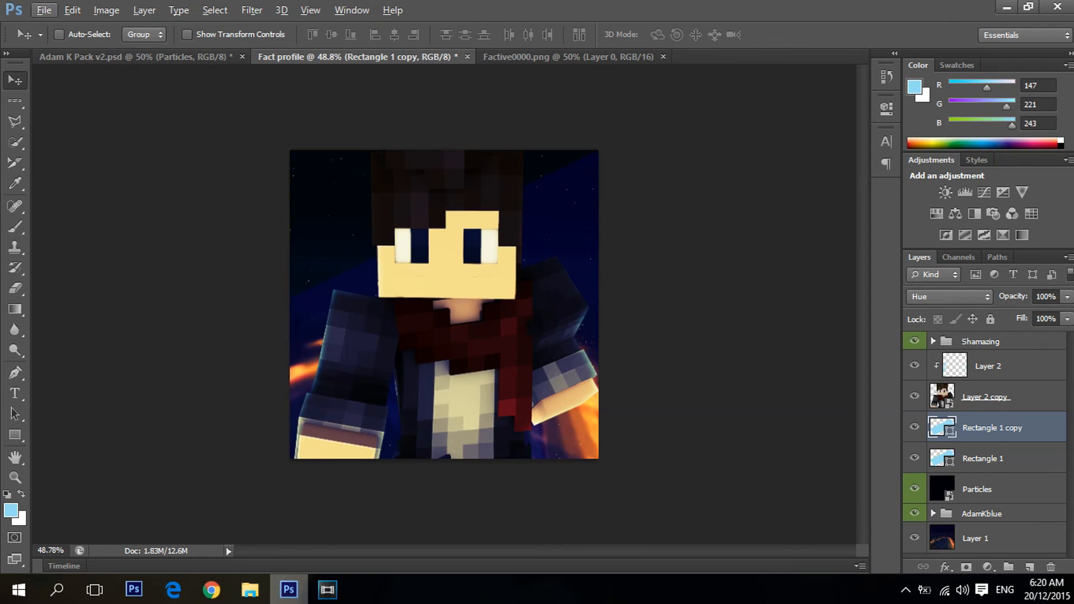
pyautogui.hotkey('ctrl', 'e')
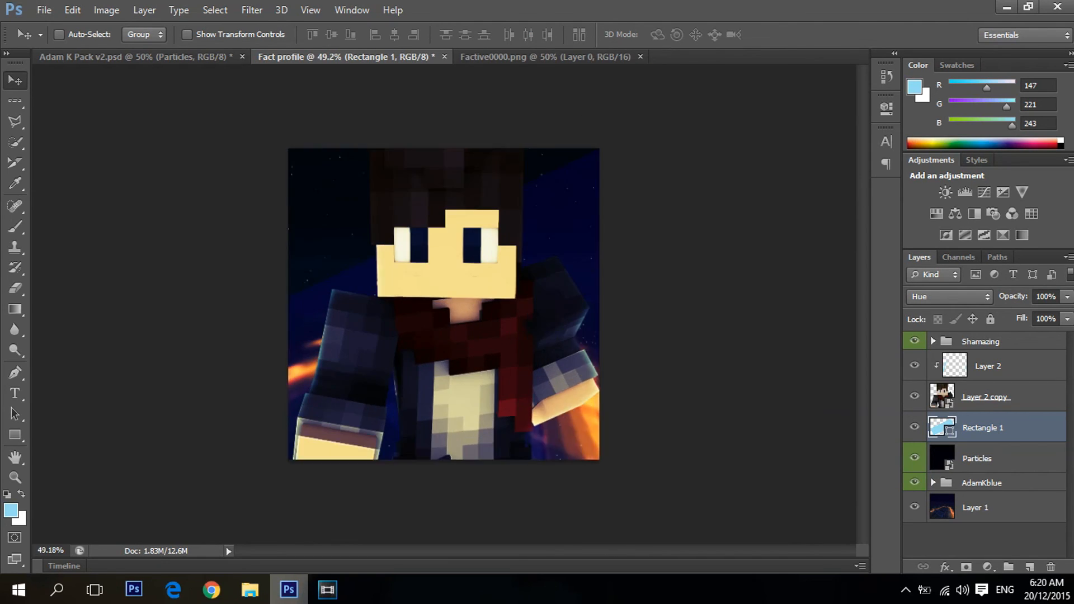
pyautogui.keyDown('alt'); pyautogui.scroll(4, 444, 304); pyautogui.keyUp('alt')
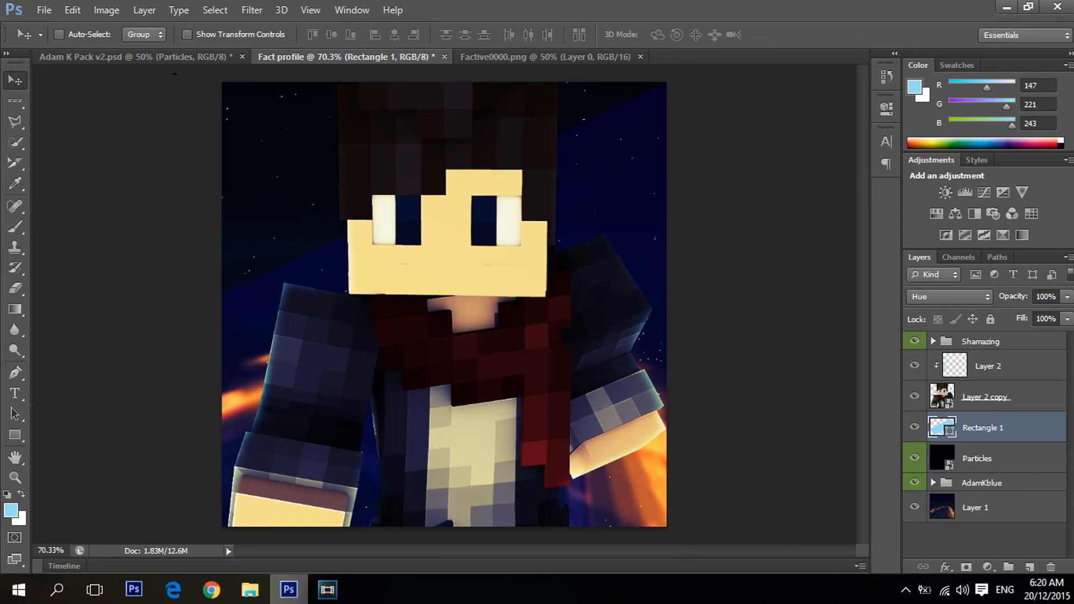
# Step: Save the picture as the JPEG file Fact profile.jpg in the Desktop's TuT update folder
pyautogui.click(44, 9)
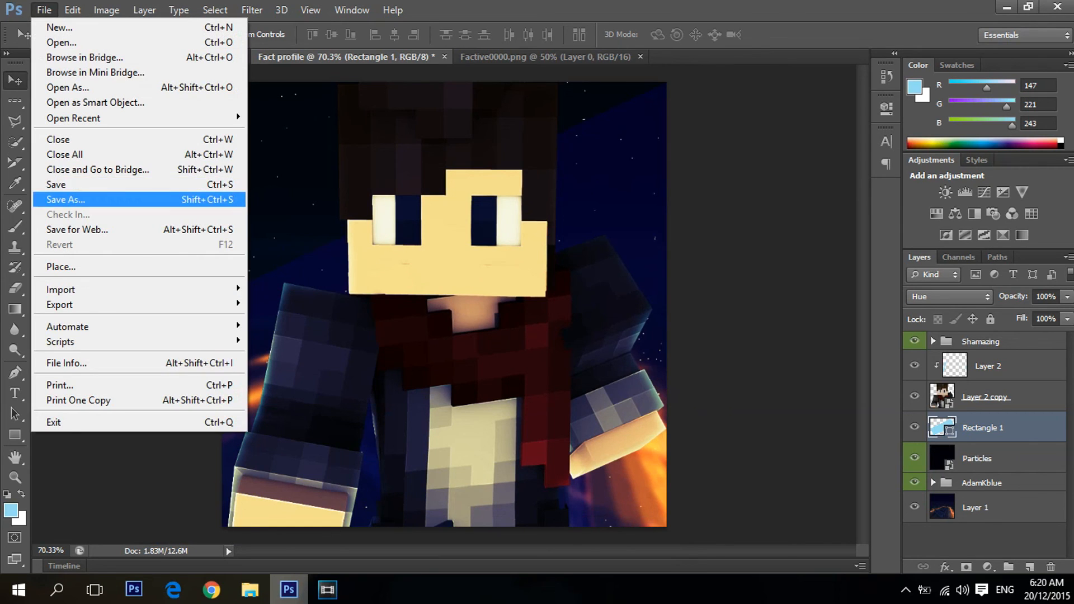
pyautogui.click(56, 200)
pyautogui.click(450, 169)
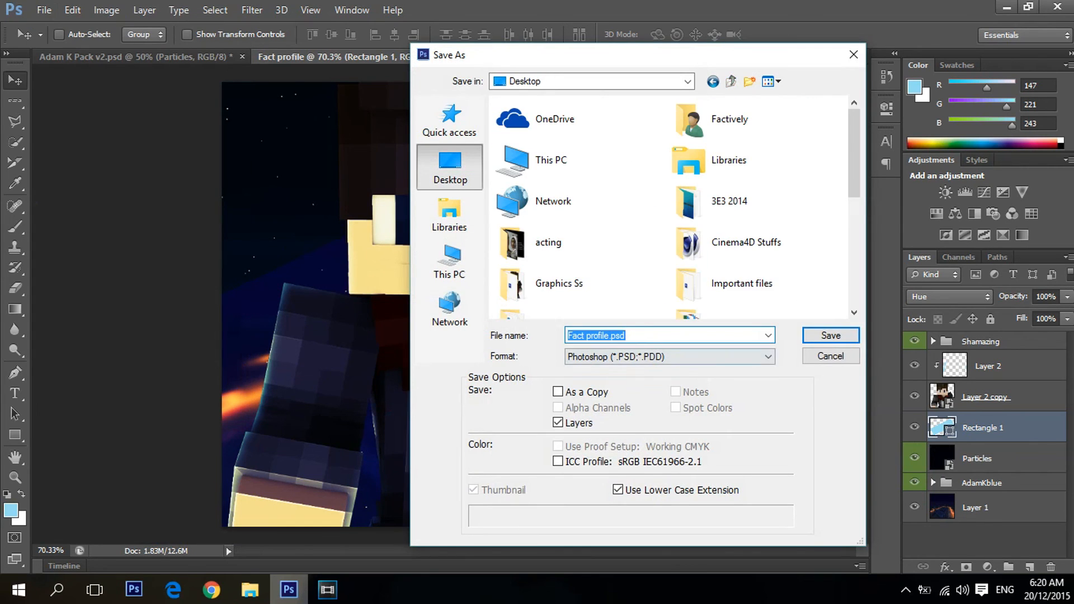
pyautogui.click(670, 356)
pyautogui.click(643, 463)
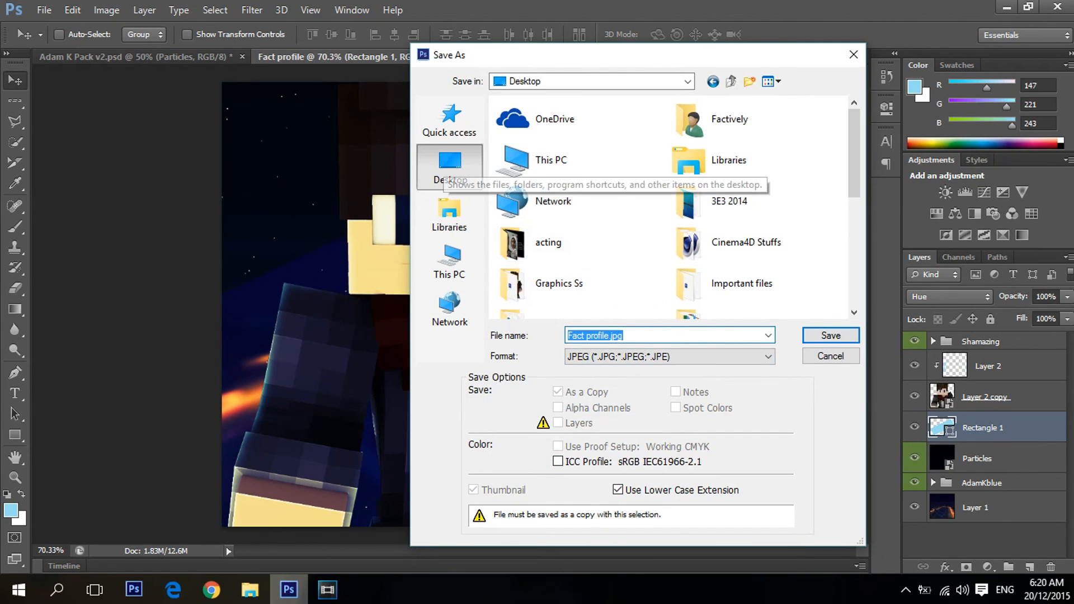
pyautogui.scroll(-5, 576, 103)
pyautogui.scroll(1, 671, 207)
pyautogui.doubleClick(559, 217)
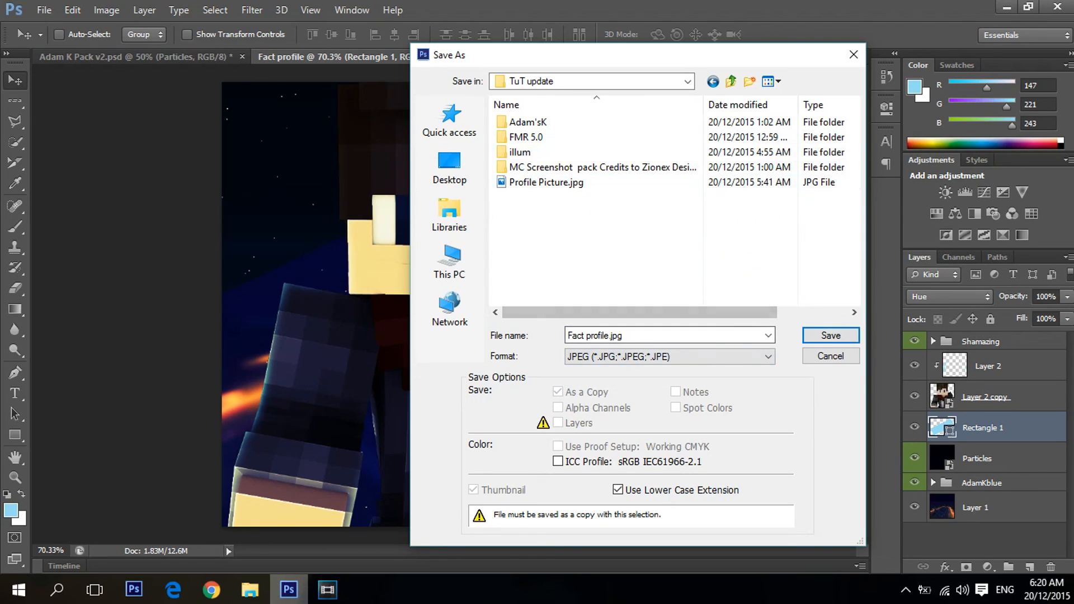
pyautogui.press('Return')
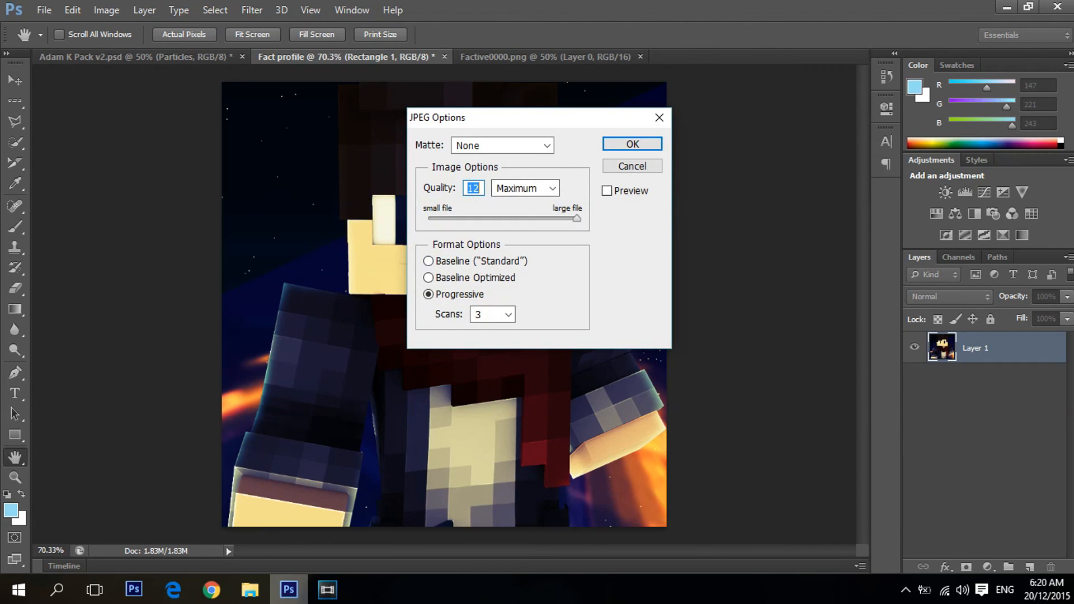
# Step: Set the JPEG quality to Maximum (12) and finish the export
pyautogui.click(551, 188)
pyautogui.click(516, 242)
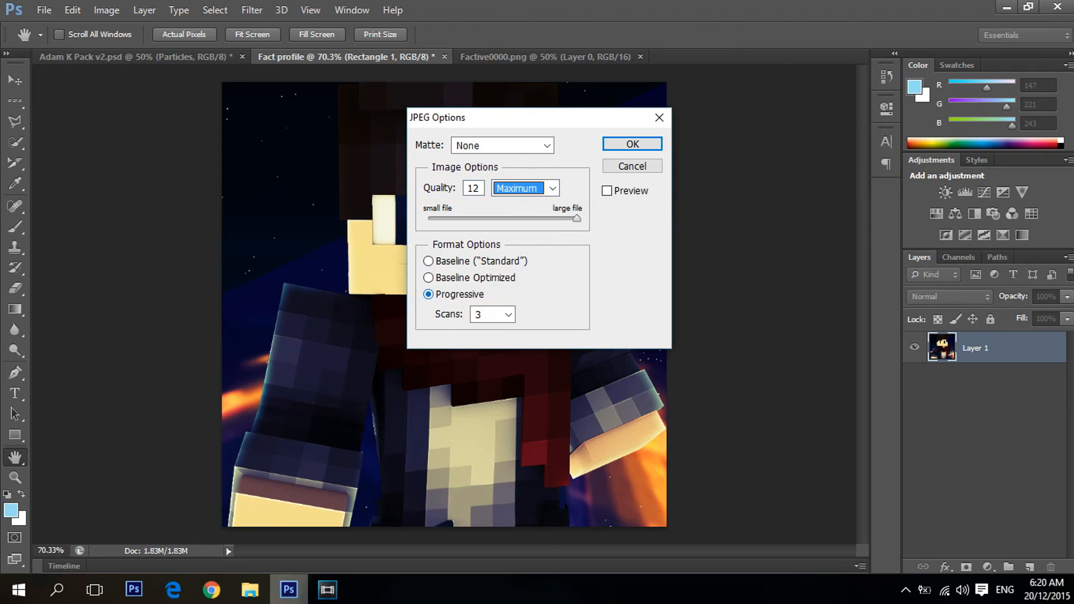
pyautogui.press('Return')
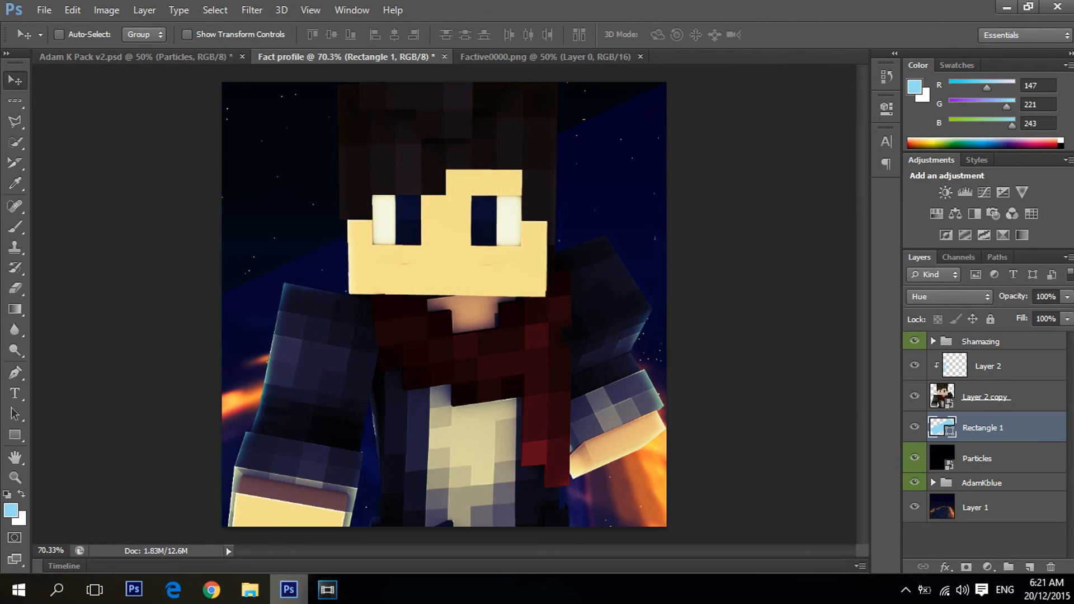
# Step: Switch to File Explorer and view the exported Fact profile.jpg in the TuT update folder
pyautogui.hotkey('alt', 'Tab')
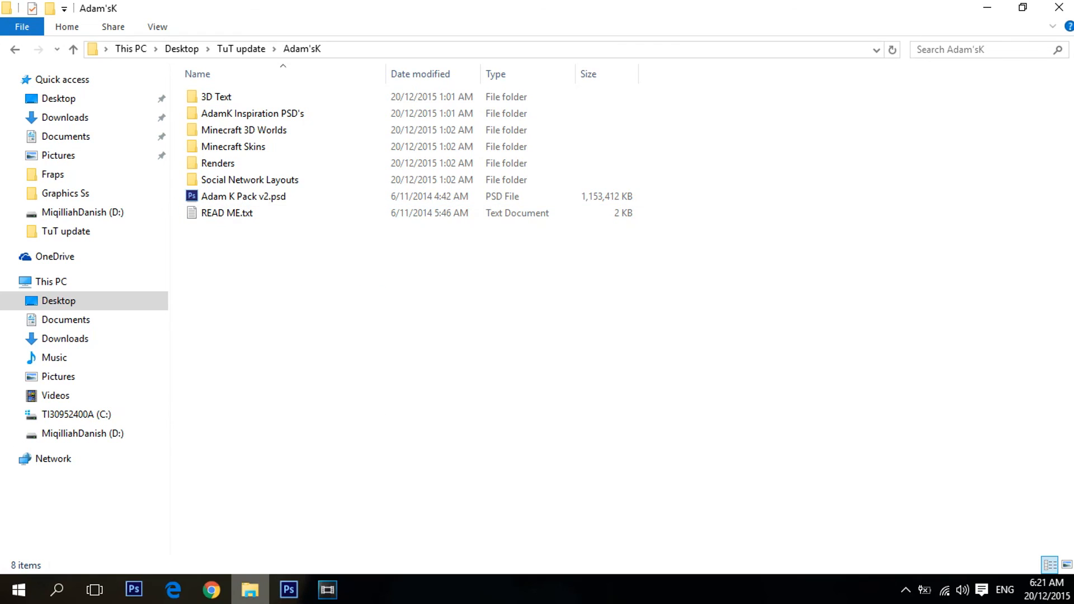
pyautogui.click(66, 231)
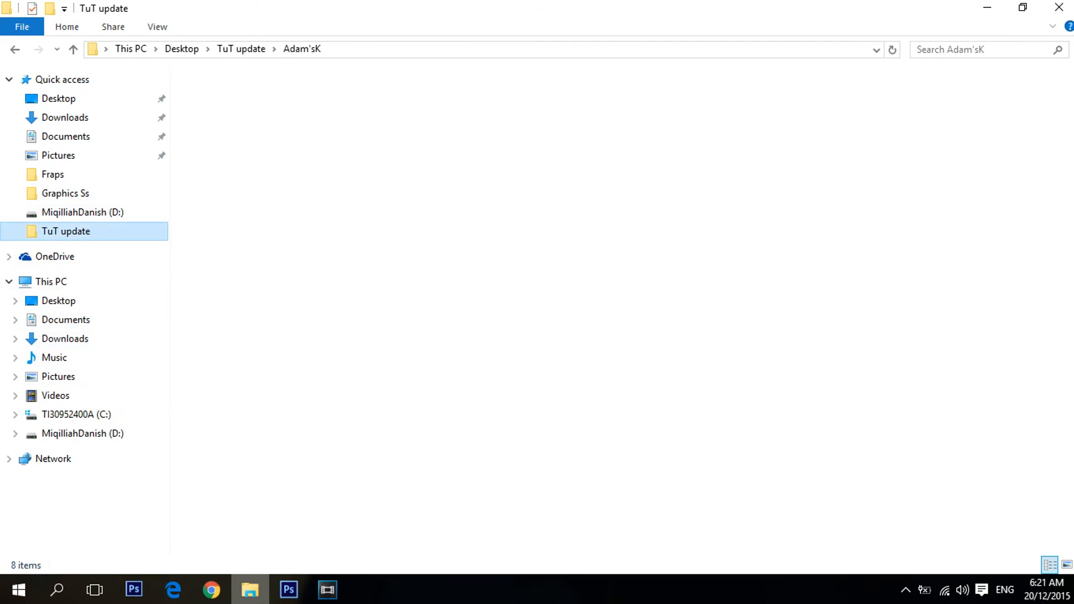
pyautogui.doubleClick(232, 163)
pyautogui.click(1060, 12)
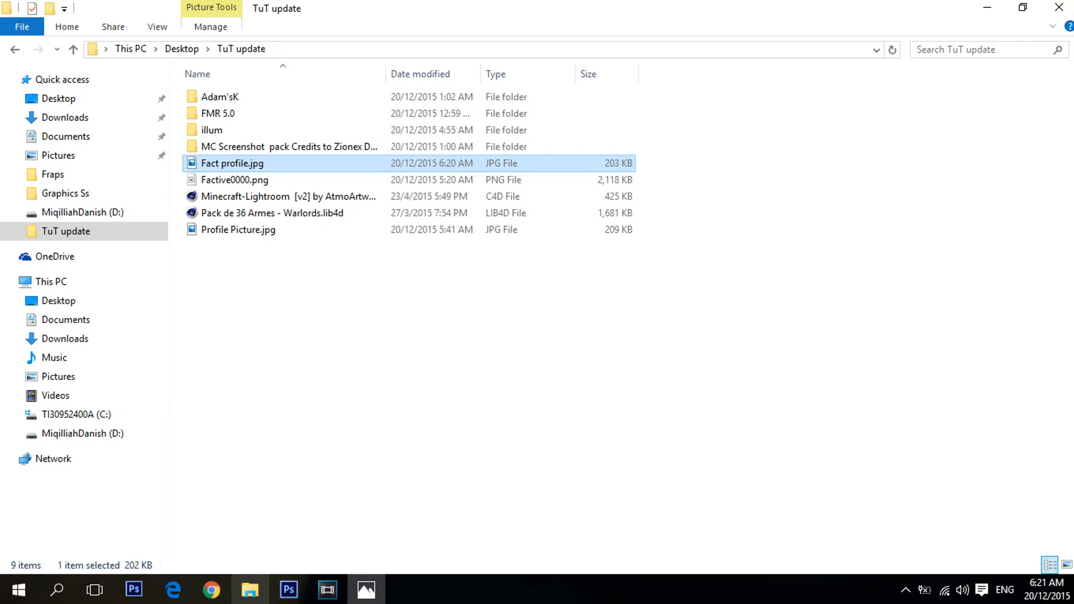
# Step: View the earlier Profile Picture.jpg and reopen Fact profile.jpg to compare the two pictures
pyautogui.doubleClick(224, 229)
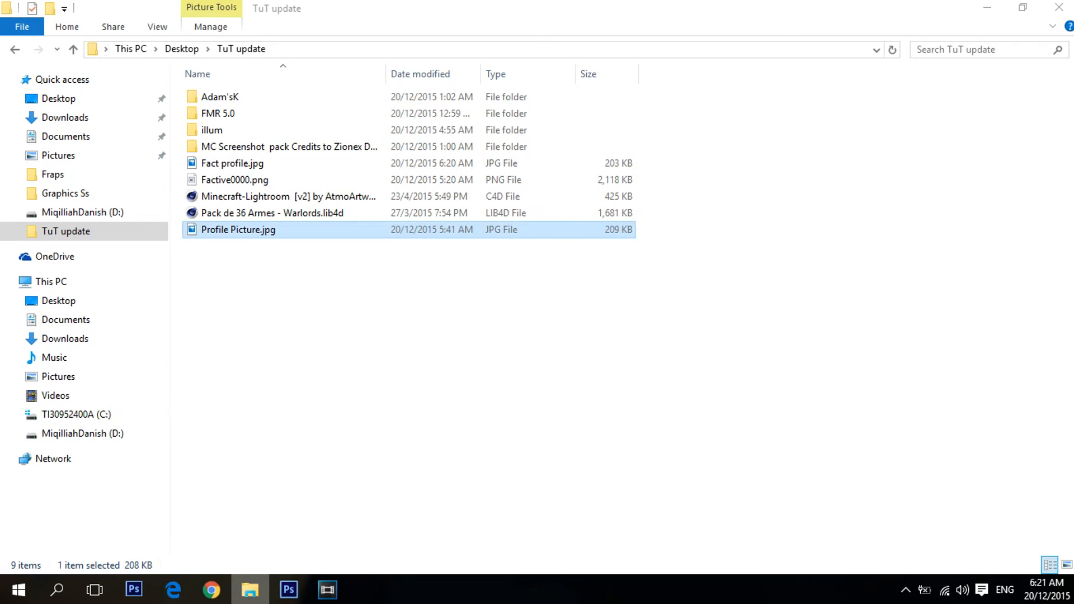
pyautogui.click(637, 307)
pyautogui.doubleClick(252, 229)
pyautogui.click(1060, 12)
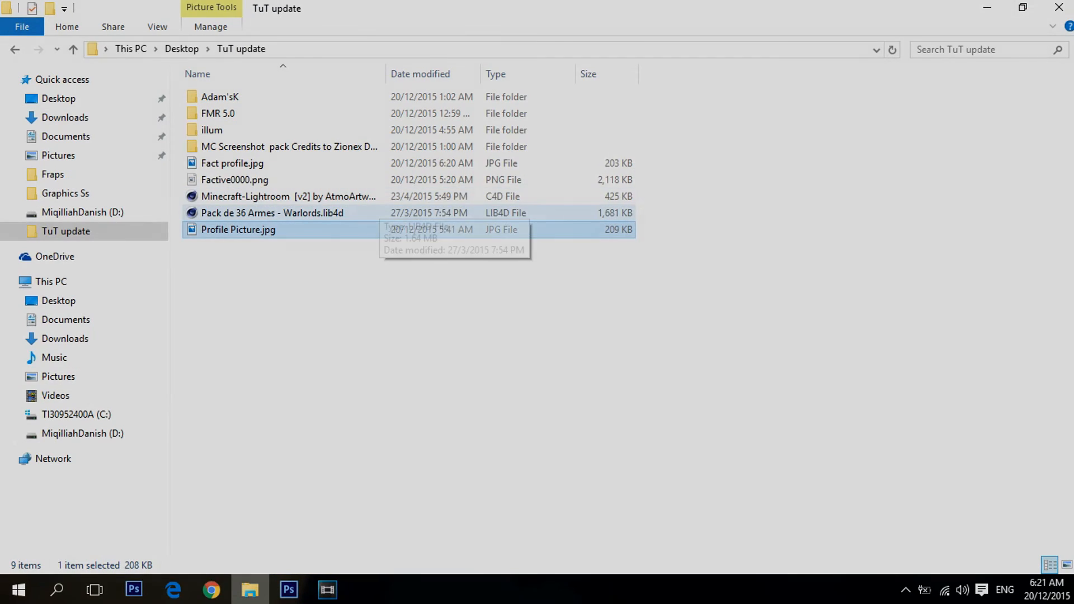
pyautogui.doubleClick(252, 160)
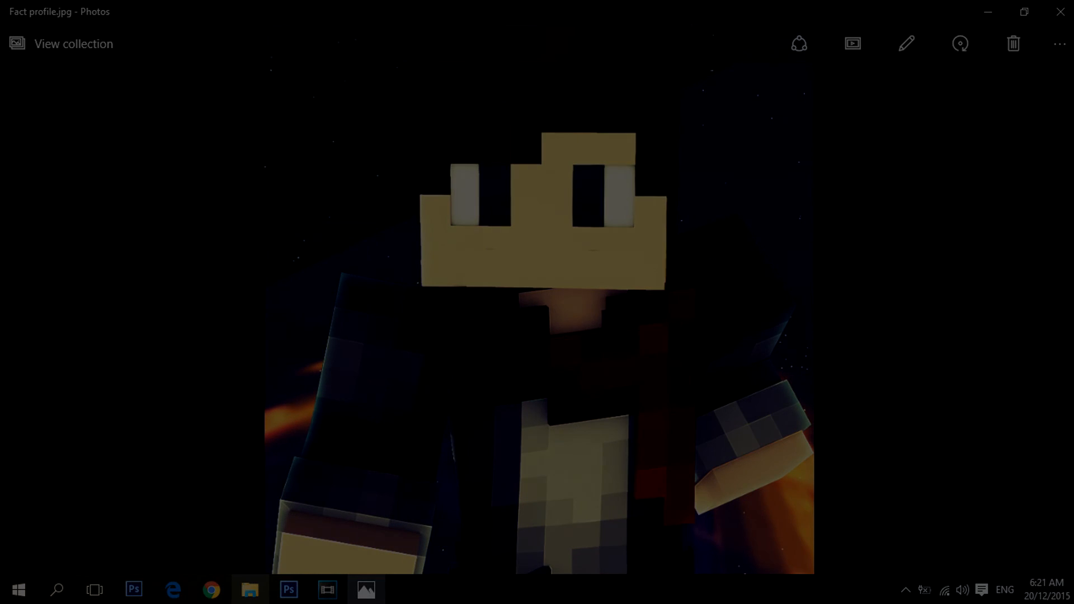